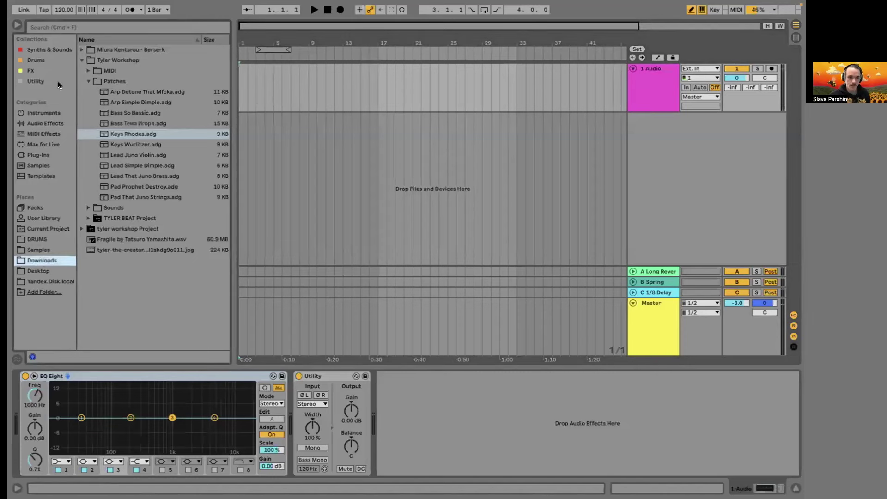
Import Wilshire.mid from the Tyler Workshop MIDI folder onto a new MIDI track at the start of the arrangement.
{"action": "left_click", "coordinate": [90, 78]}
{"action": "left_click", "coordinate": [155, 69]}
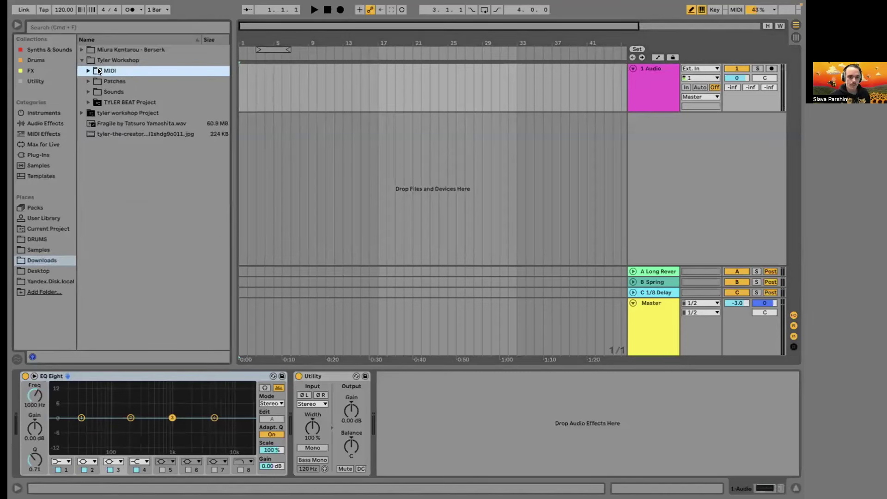
{"action": "double_click", "coordinate": [155, 70]}
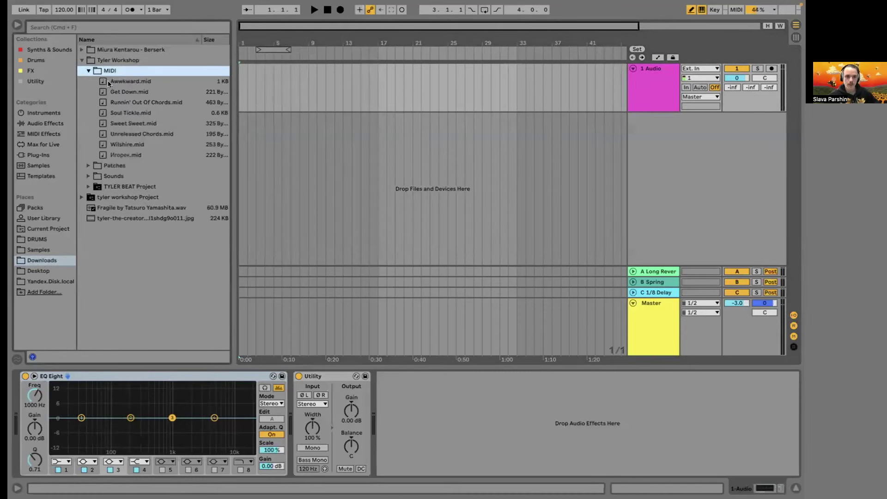
{"action": "left_click", "coordinate": [112, 154]}
{"action": "left_click", "coordinate": [112, 141]}
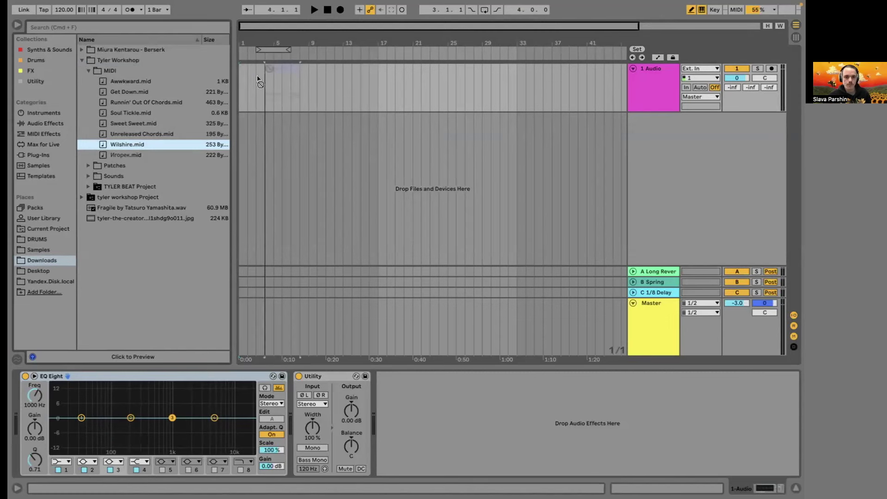
{"action": "left_click_drag", "start_coordinate": [131, 149], "coordinate": [236, 136]}
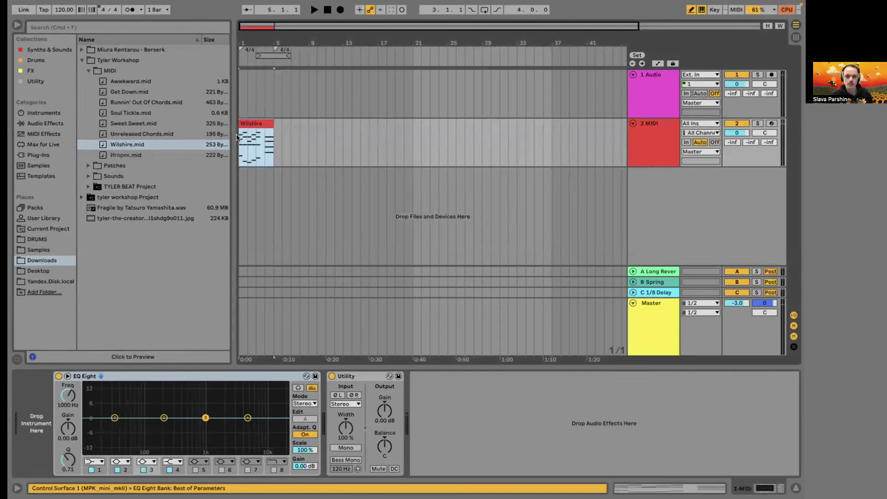
Inspect the notes of the Wilshire clip and delete the clip, keeping its MIDI track.
{"action": "left_click", "coordinate": [254, 139]}
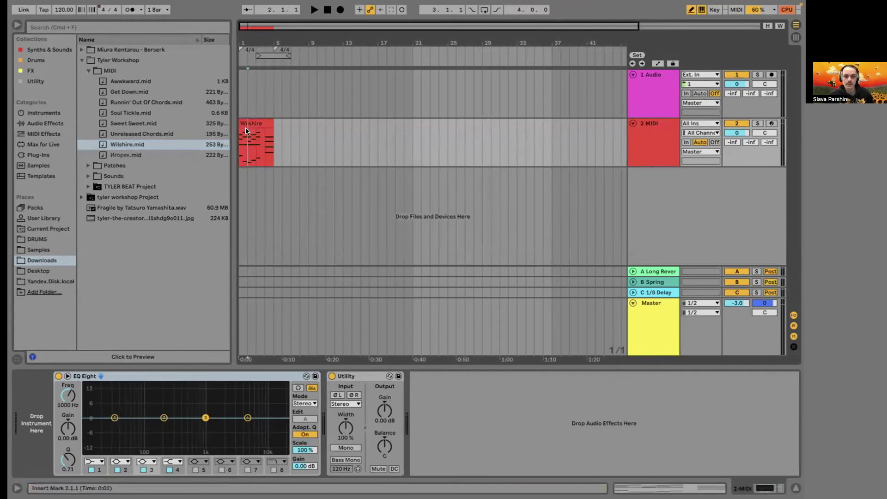
{"action": "left_click", "coordinate": [615, 484]}
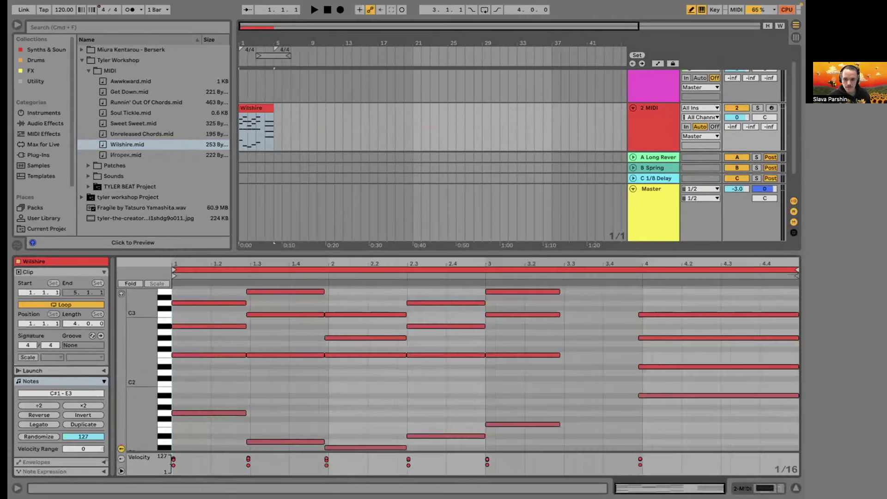
{"action": "key", "text": "shift+Tab"}
{"action": "left_click", "coordinate": [259, 119]}
{"action": "key", "text": "Delete"}
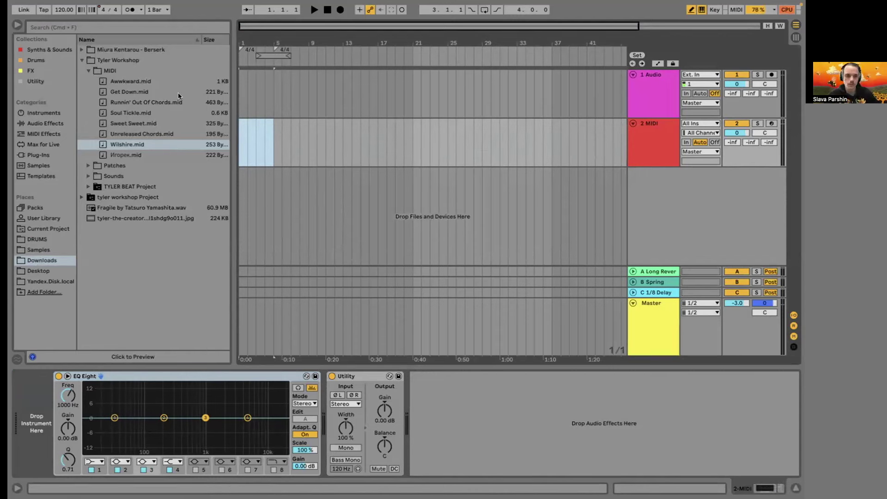
{"action": "left_click", "coordinate": [257, 146]}
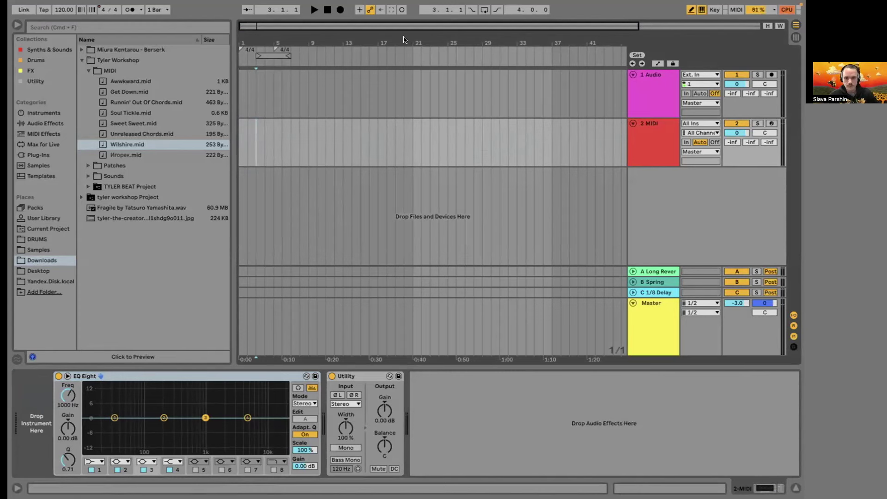
{"action": "left_click", "coordinate": [498, 104]}
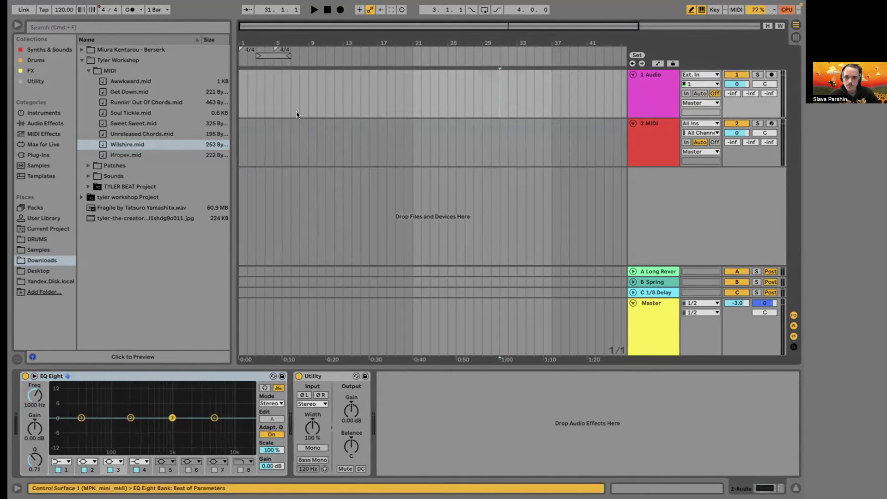
{"action": "left_click", "coordinate": [242, 102]}
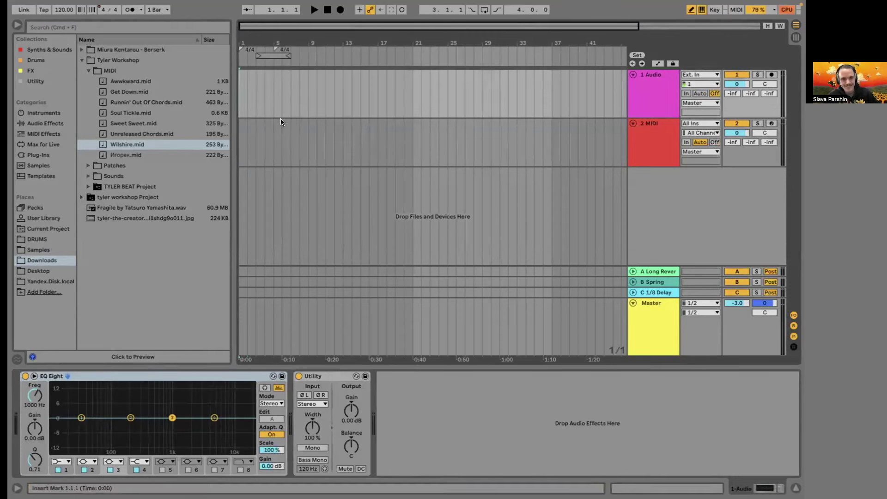
Select the empty MIDI track and set the project tempo to 141 BPM.
{"action": "left_click", "coordinate": [659, 142]}
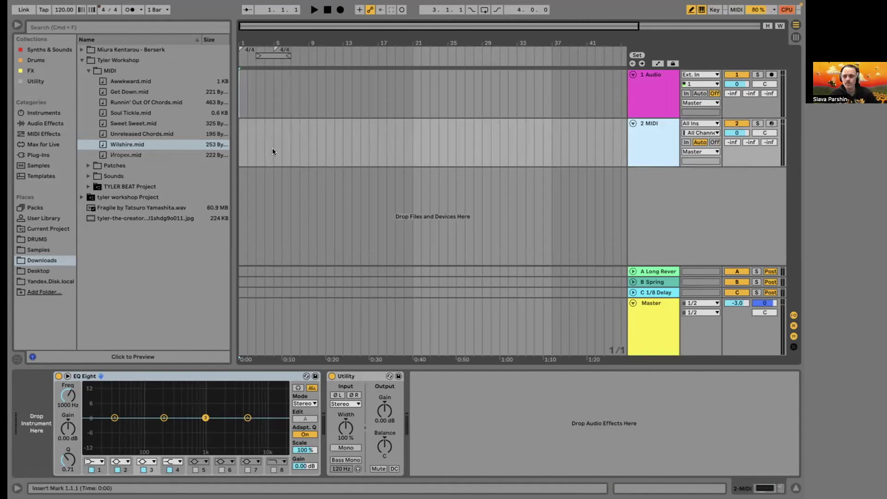
{"action": "left_click", "coordinate": [58, 6]}
{"action": "key", "text": "Up"}
{"action": "key", "text": "Up"}
{"action": "key", "text": "Up"}
{"action": "key", "text": "Up"}
{"action": "key", "text": "Up"}
{"action": "key", "text": "Up"}
{"action": "key", "text": "Up"}
{"action": "key", "text": "Up"}
{"action": "key", "text": "Up"}
{"action": "key", "text": "Up"}
{"action": "key", "text": "Up"}
{"action": "key", "text": "Up"}
{"action": "key", "text": "Up"}
{"action": "key", "text": "Up"}
{"action": "key", "text": "Up"}
{"action": "key", "text": "Up"}
{"action": "key", "text": "Up"}
{"action": "key", "text": "Up"}
{"action": "key", "text": "Up"}
{"action": "key", "text": "Up"}
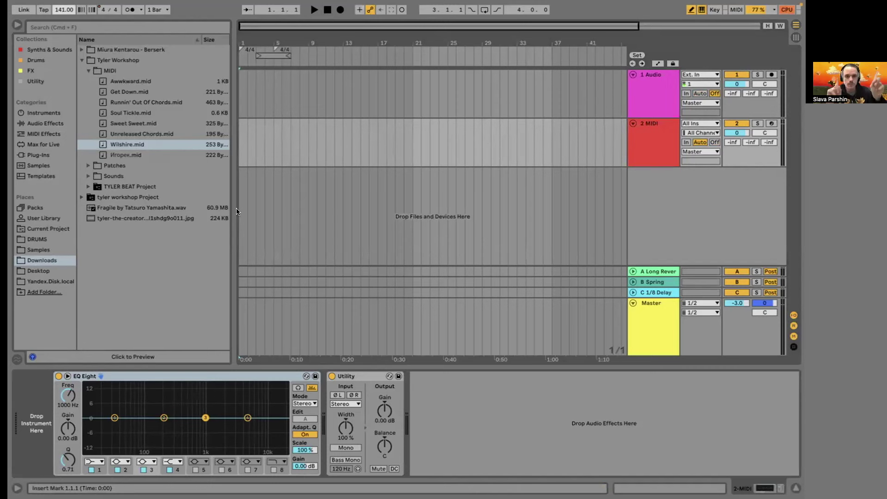
Load the Analog instrument onto the selected MIDI track.
{"action": "left_click", "coordinate": [32, 113]}
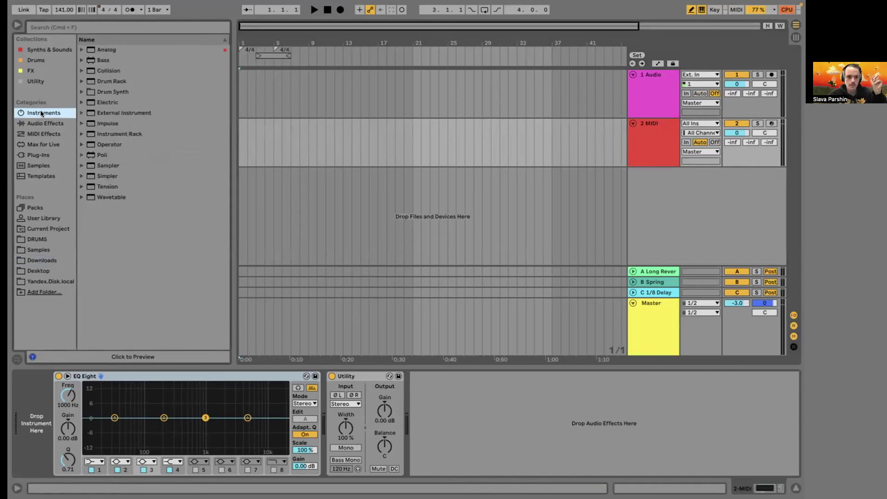
{"action": "left_click", "coordinate": [102, 50]}
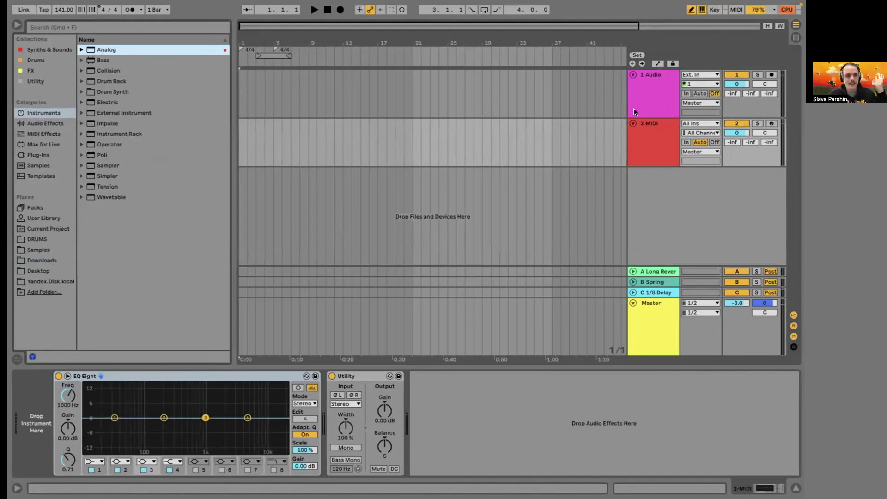
{"action": "key", "text": "Return"}
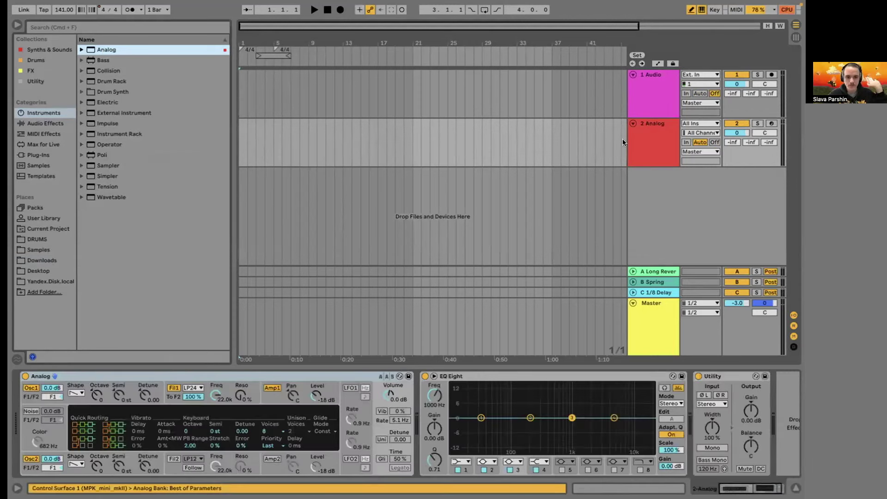
Hide the browser and arm the Analog track for recording.
{"action": "left_click", "coordinate": [14, 26]}
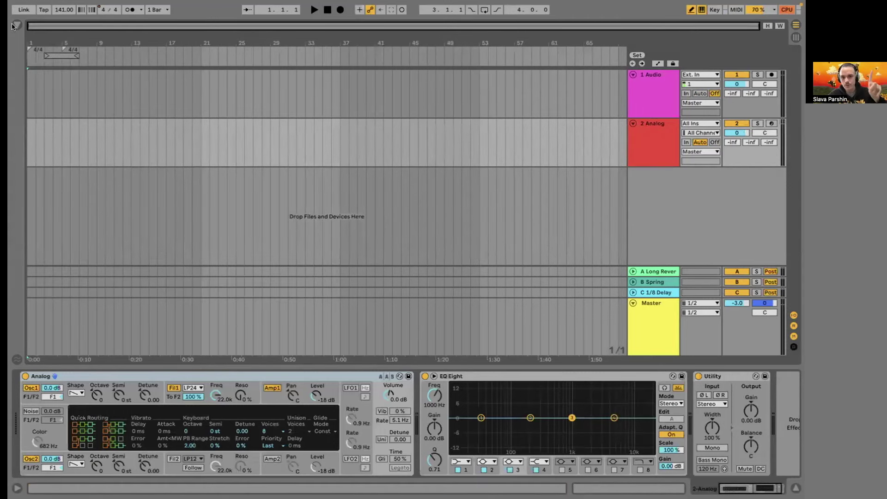
{"action": "left_click", "coordinate": [44, 78]}
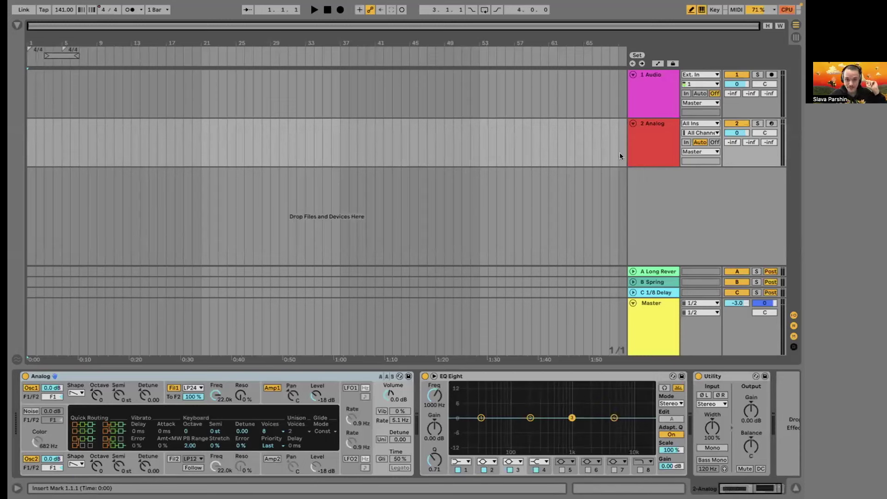
{"action": "left_click", "coordinate": [770, 123]}
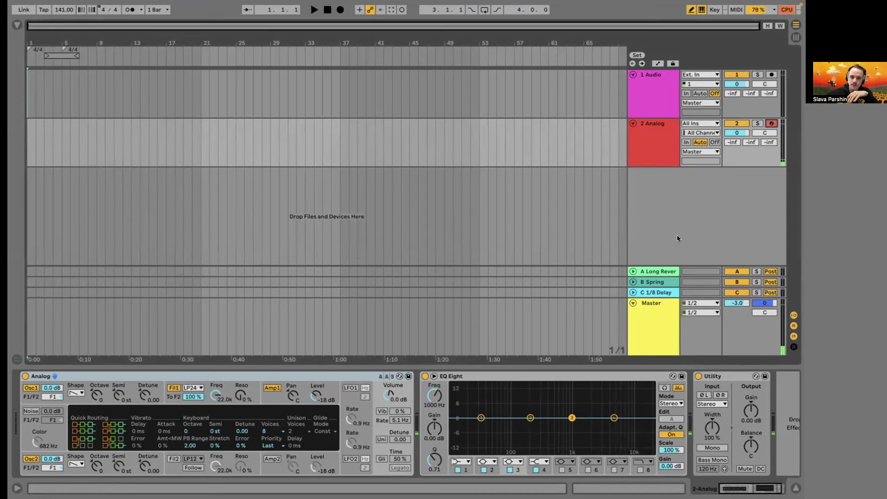
Check the available buffer size options in the audio preferences and close the preferences.
{"action": "key", "text": "super+comma"}
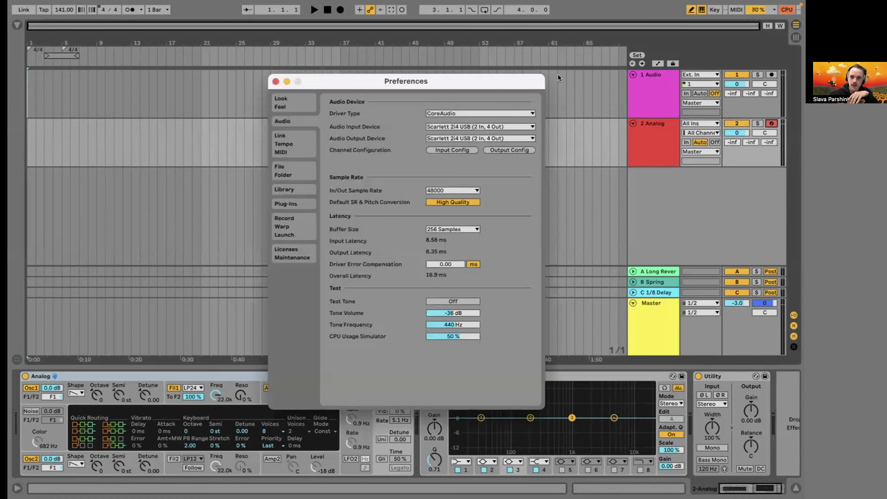
{"action": "left_click", "coordinate": [450, 229]}
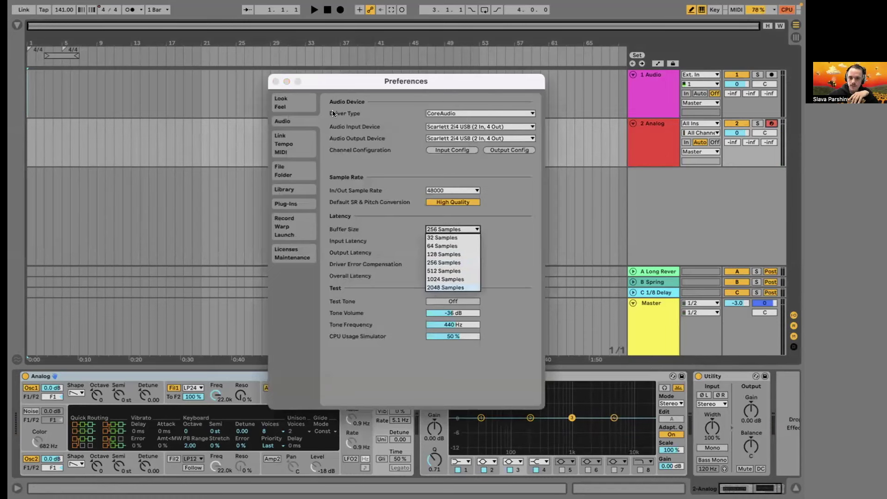
{"action": "left_click", "coordinate": [274, 78]}
{"action": "left_click", "coordinate": [273, 79]}
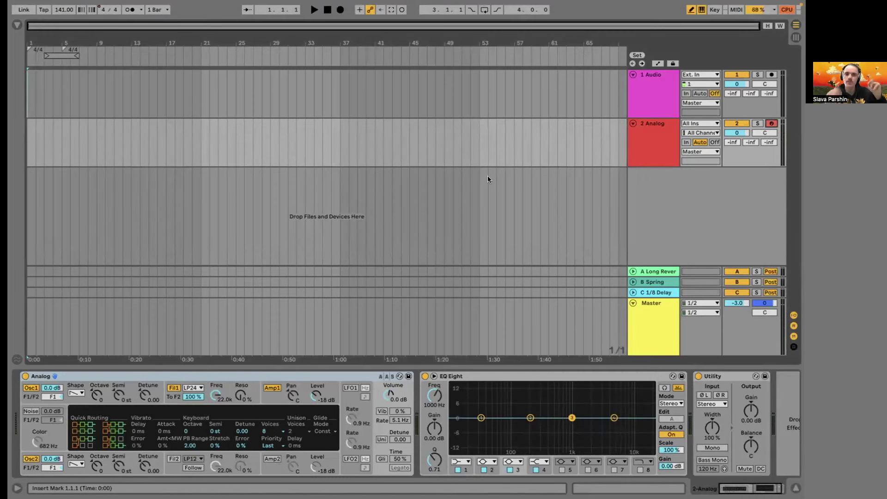
Delete all time signature changes from the arrangement.
{"action": "left_click", "coordinate": [63, 49]}
{"action": "right_click", "coordinate": [66, 49]}
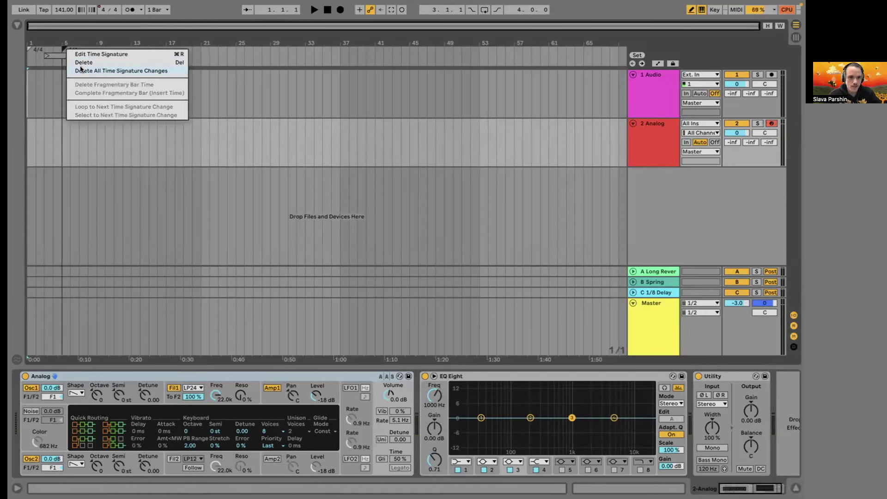
{"action": "left_click", "coordinate": [81, 69]}
Create an empty eight-bar MIDI clip at the start of the Analog track.
{"action": "left_click_drag", "start_coordinate": [98, 129], "coordinate": [27, 133]}
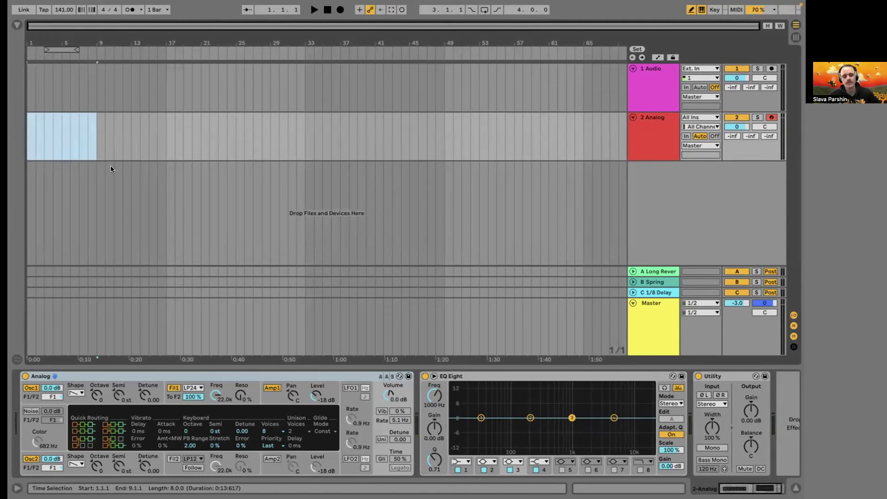
{"action": "key", "text": "ctrl+shift+m"}
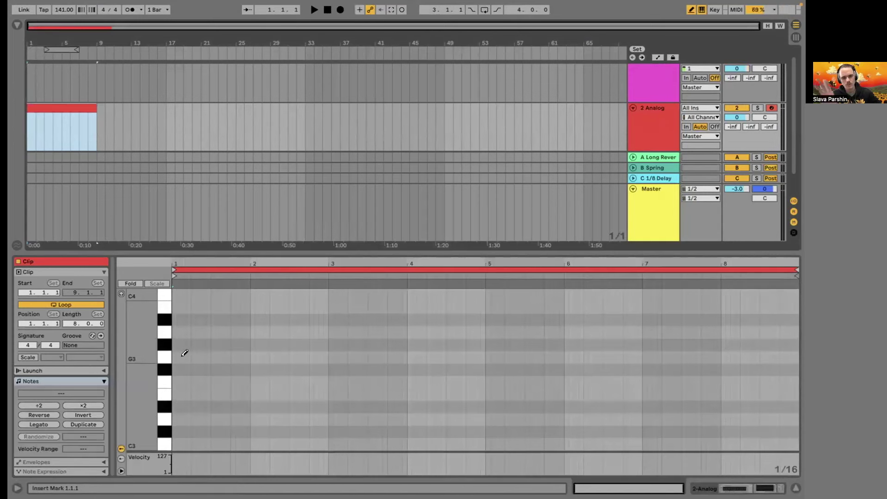
{"action": "scroll", "coordinate": [190, 408], "scroll_direction": "down", "scroll_amount": 2}
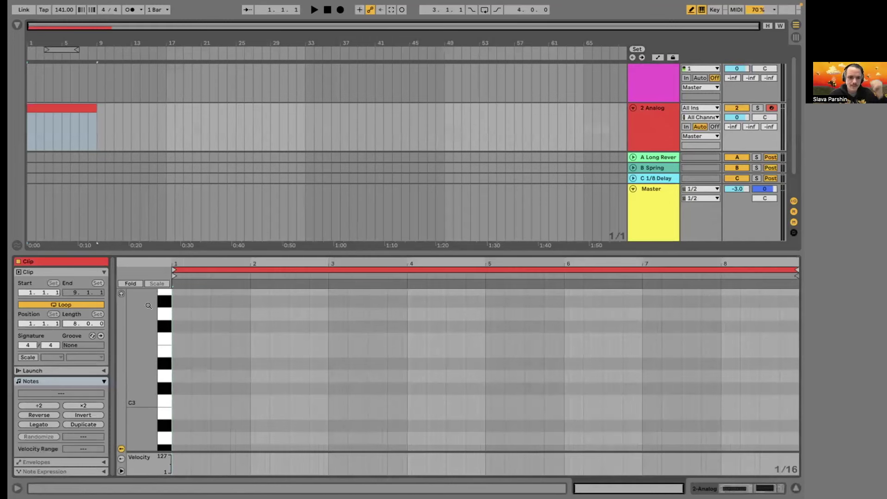
Widen the note editor's grid to one bar (1/1).
{"action": "scroll", "coordinate": [160, 306], "scroll_direction": "up", "scroll_amount": 3}
{"action": "key", "text": "ctrl+2"}
{"action": "key", "text": "ctrl+2"}
{"action": "key", "text": "ctrl+2"}
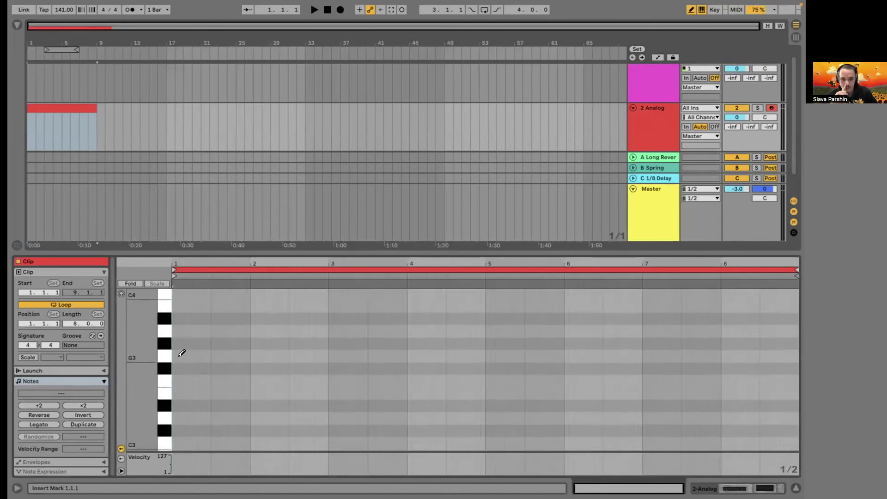
{"action": "key", "text": "ctrl+2"}
Add a one-bar G3 note at the start of the clip and play it back.
{"action": "left_click", "coordinate": [183, 352]}
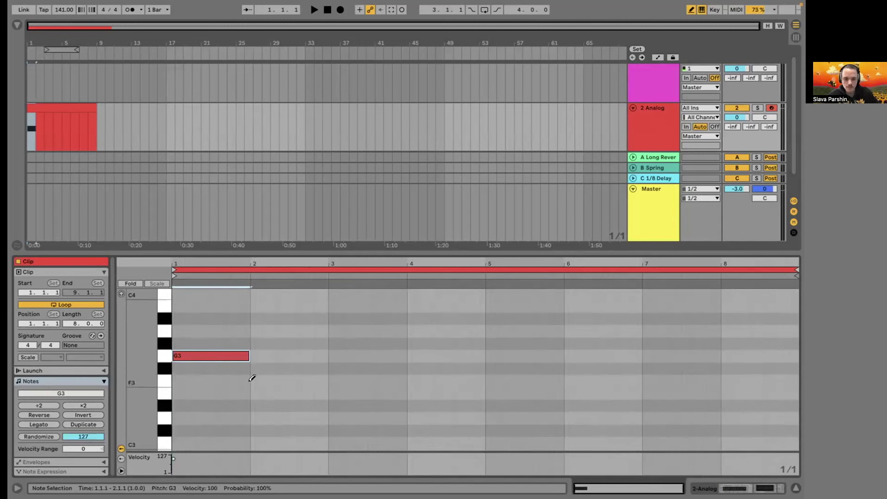
{"action": "left_click", "coordinate": [221, 358]}
{"action": "left_click", "coordinate": [199, 355]}
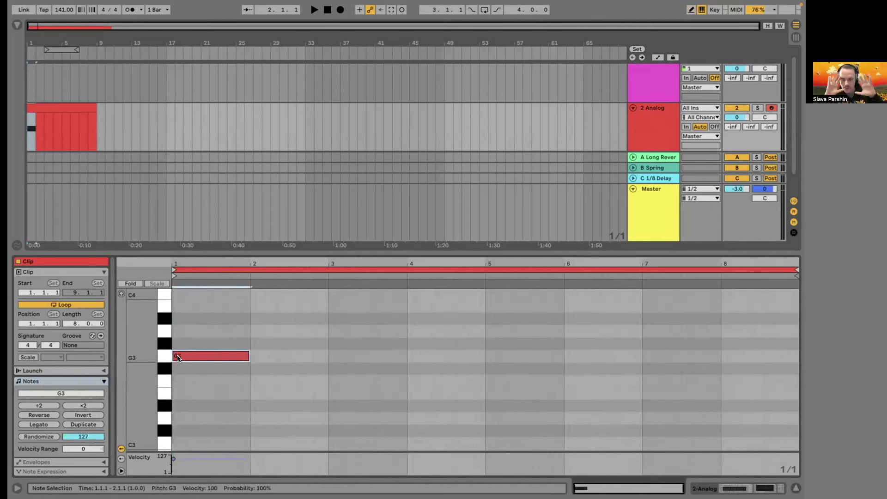
{"action": "scroll", "coordinate": [185, 361], "scroll_direction": "up", "scroll_amount": 2}
{"action": "key", "text": "space"}
{"action": "key", "text": "space"}
Transpose the note down one octave to G2 and play it back.
{"action": "key", "text": "shift+Down"}
{"action": "scroll", "coordinate": [244, 389], "scroll_direction": "down", "scroll_amount": 2}
{"action": "key", "text": "space"}
{"action": "key", "text": "space"}
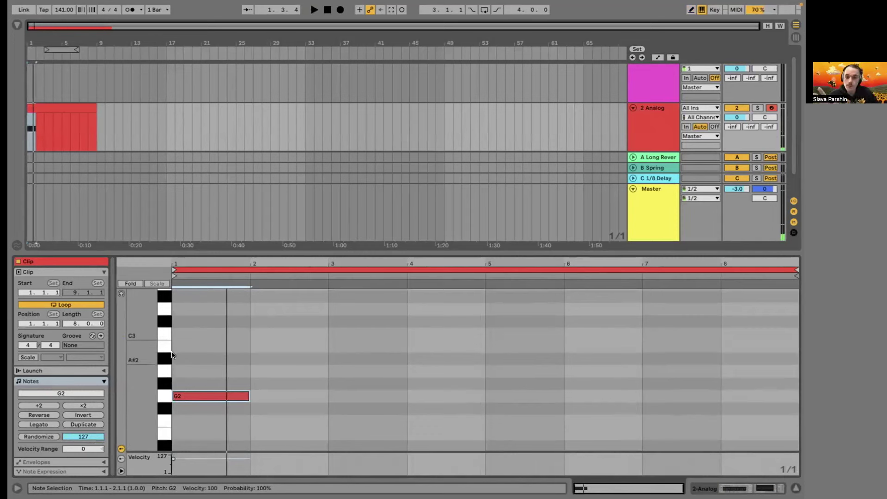
Stack one-bar A#2, D3 and F3 notes above the G2 note in bar 1 to build a chord.
{"action": "double_click", "coordinate": [174, 355]}
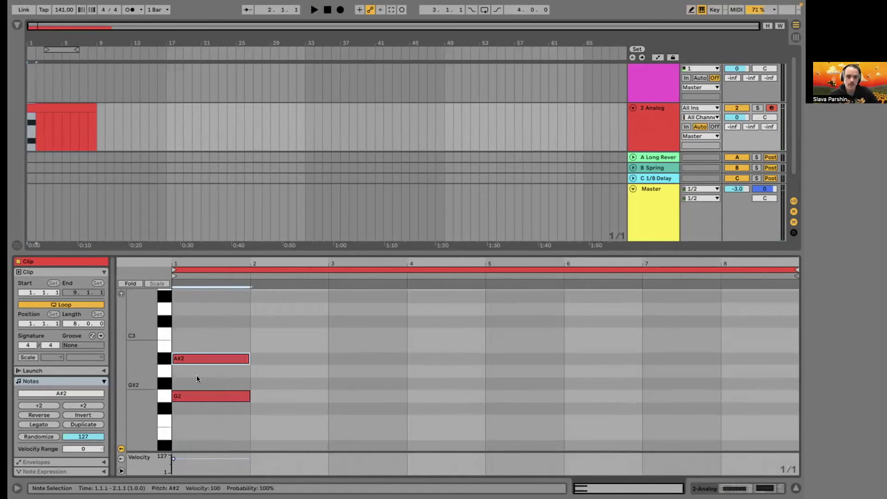
{"action": "double_click", "coordinate": [187, 308]}
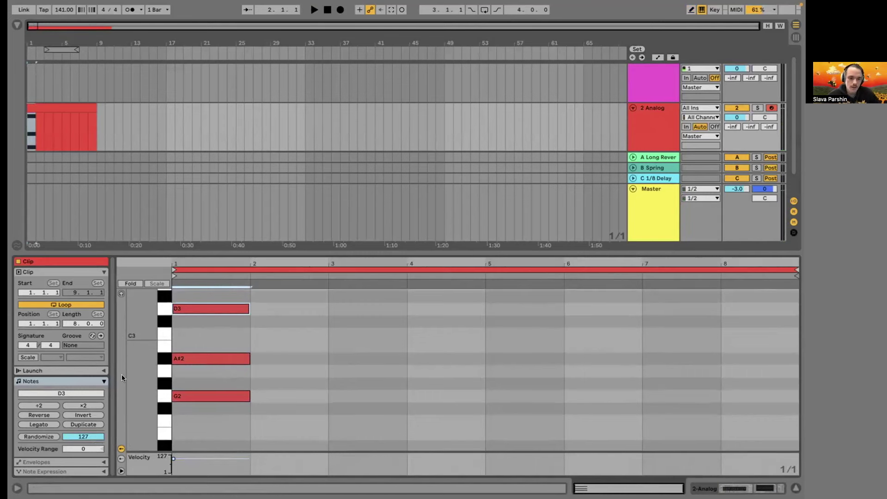
{"action": "scroll", "coordinate": [205, 378], "scroll_direction": "up", "scroll_amount": 2}
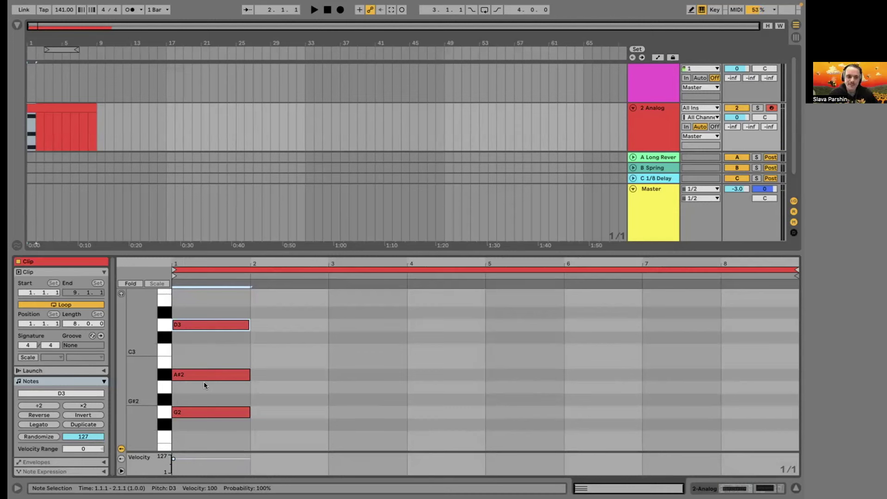
{"action": "scroll", "coordinate": [204, 386], "scroll_direction": "up", "scroll_amount": 3}
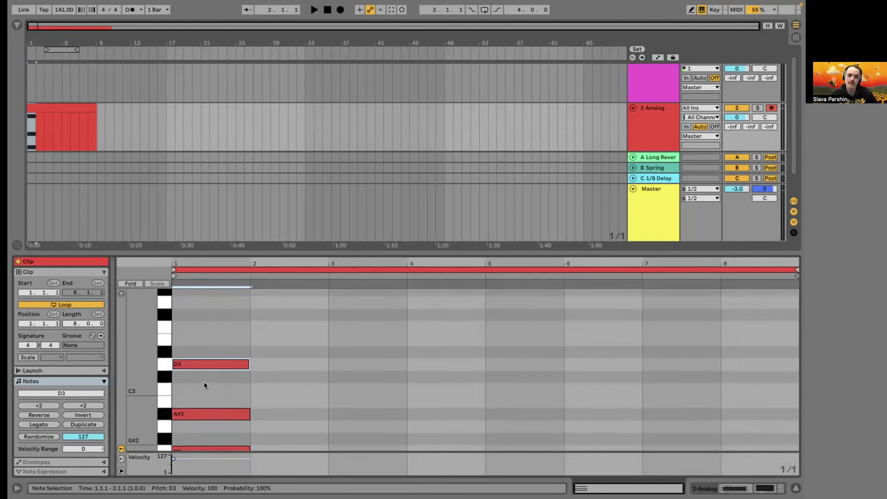
{"action": "scroll", "coordinate": [204, 381], "scroll_direction": "up", "scroll_amount": 3}
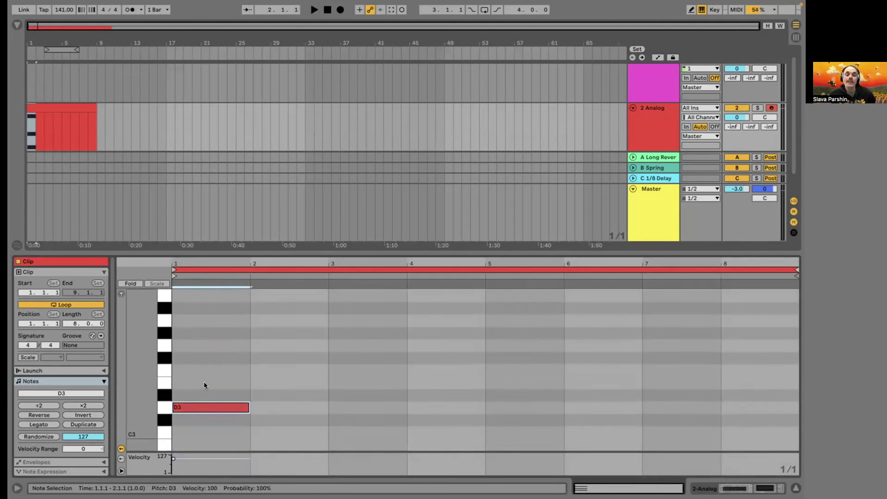
{"action": "double_click", "coordinate": [173, 369]}
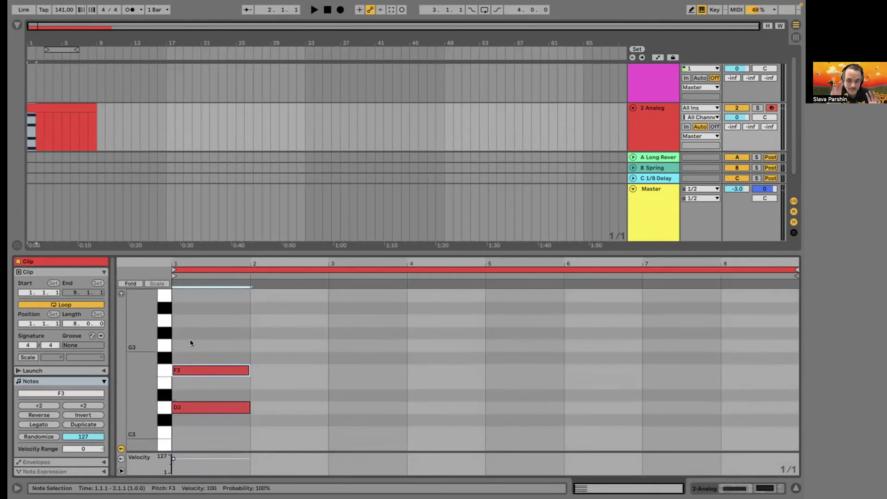
Remove the F3 note from the bar 1 chord, leaving the G2, A#2 and D3 triad.
{"action": "left_click", "coordinate": [206, 317]}
{"action": "double_click", "coordinate": [196, 370]}
{"action": "scroll", "coordinate": [196, 369], "scroll_direction": "down", "scroll_amount": 2}
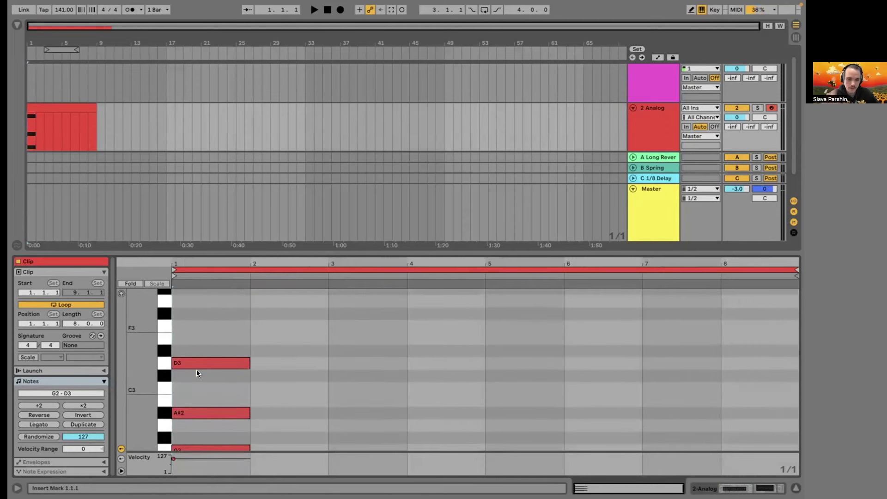
{"action": "scroll", "coordinate": [196, 388], "scroll_direction": "down", "scroll_amount": 1}
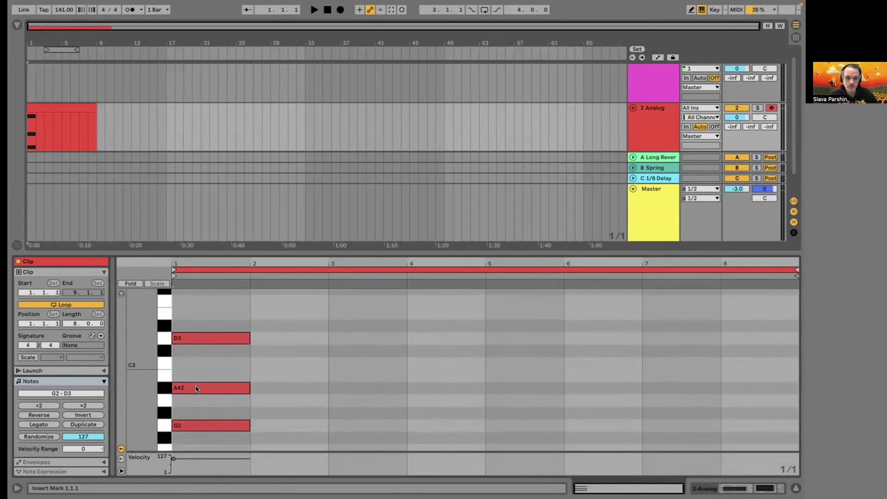
Turn on scale highlighting for the clip and set the scale to G Minor.
{"action": "left_click", "coordinate": [29, 355]}
{"action": "left_click", "coordinate": [44, 356]}
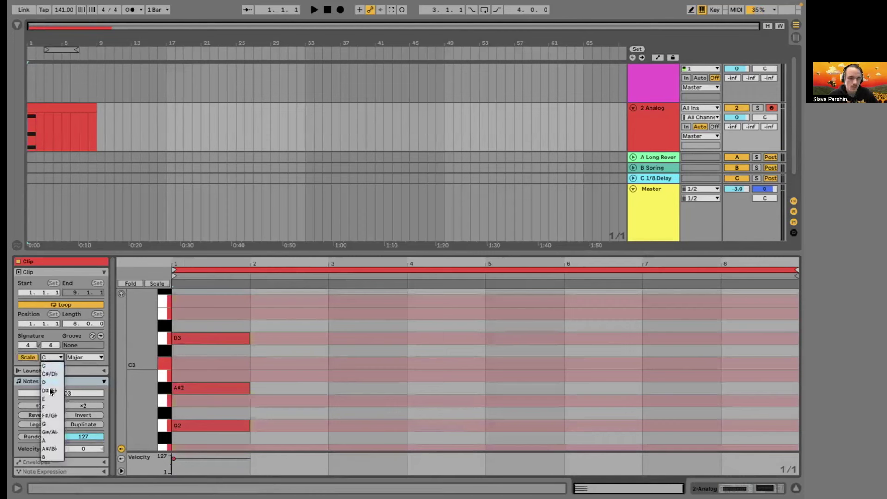
{"action": "left_click", "coordinate": [48, 424]}
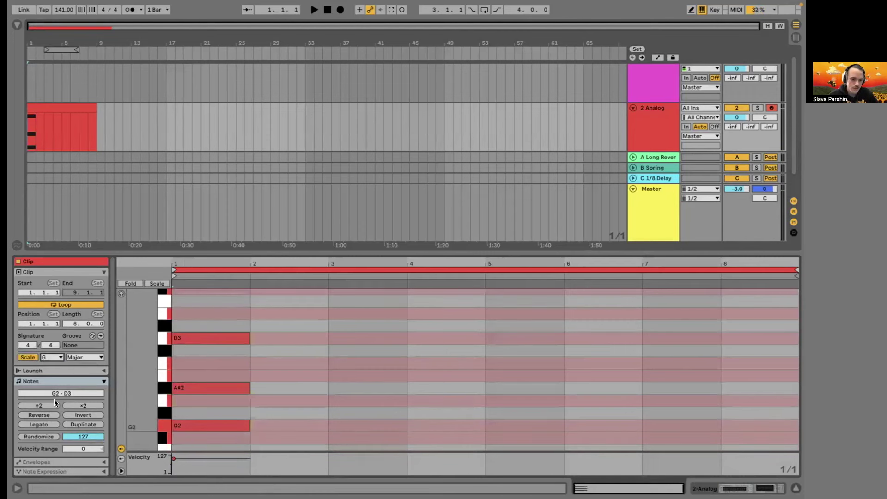
{"action": "left_click", "coordinate": [101, 357]}
{"action": "left_click", "coordinate": [79, 76]}
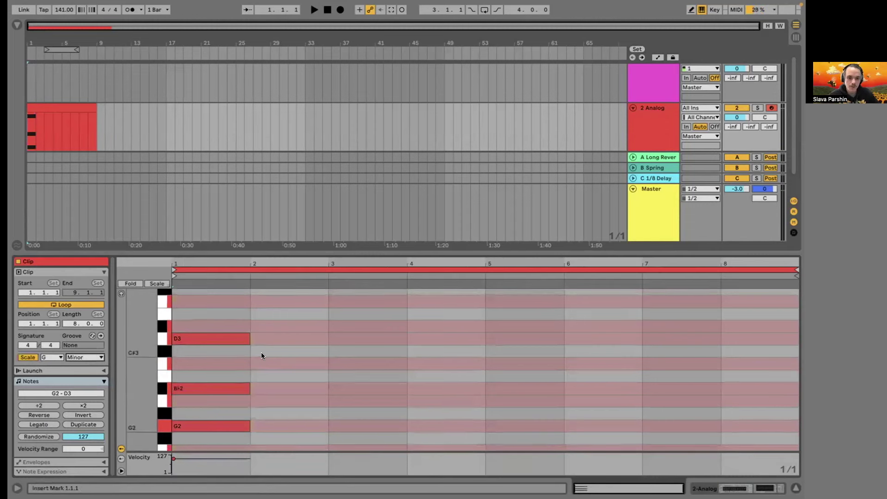
Add a one-bar F3 note above the bar 1 triad and play the chord back.
{"action": "left_click_drag", "start_coordinate": [289, 251], "coordinate": [287, 152]}
{"action": "scroll", "coordinate": [239, 258], "scroll_direction": "up", "scroll_amount": 3}
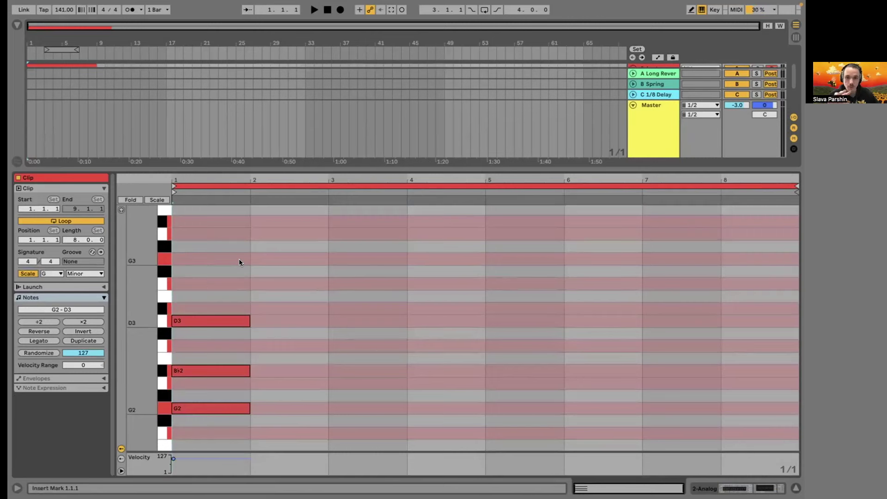
{"action": "left_click", "coordinate": [217, 408]}
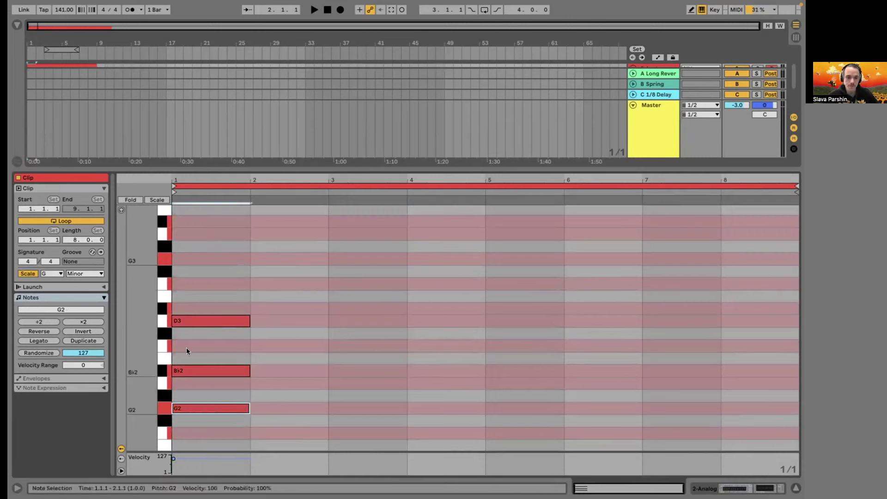
{"action": "left_click", "coordinate": [187, 378]}
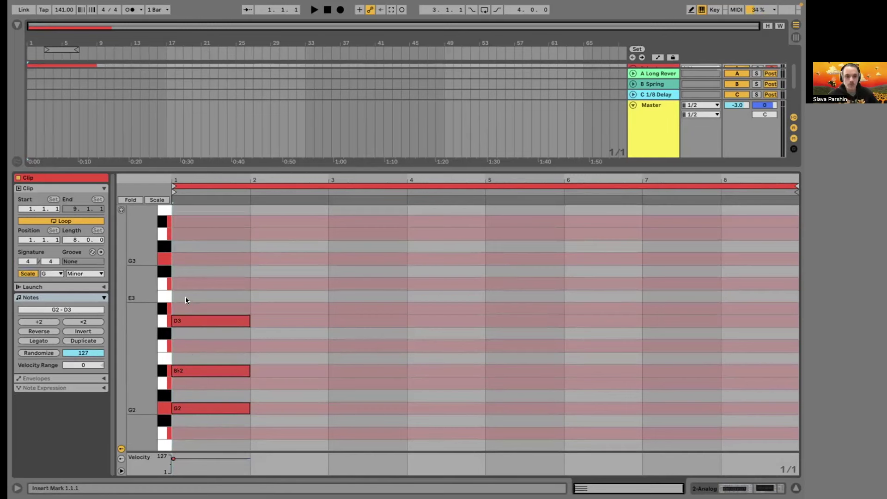
{"action": "left_click", "coordinate": [179, 282]}
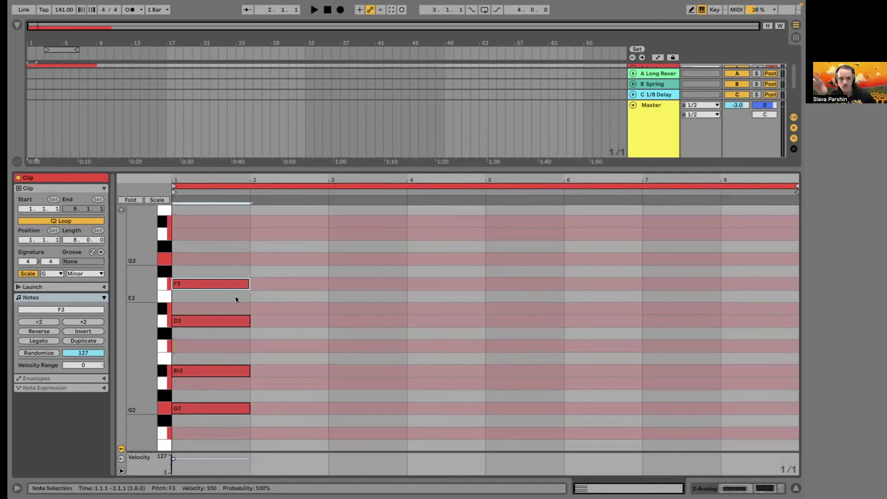
{"action": "key", "text": "space"}
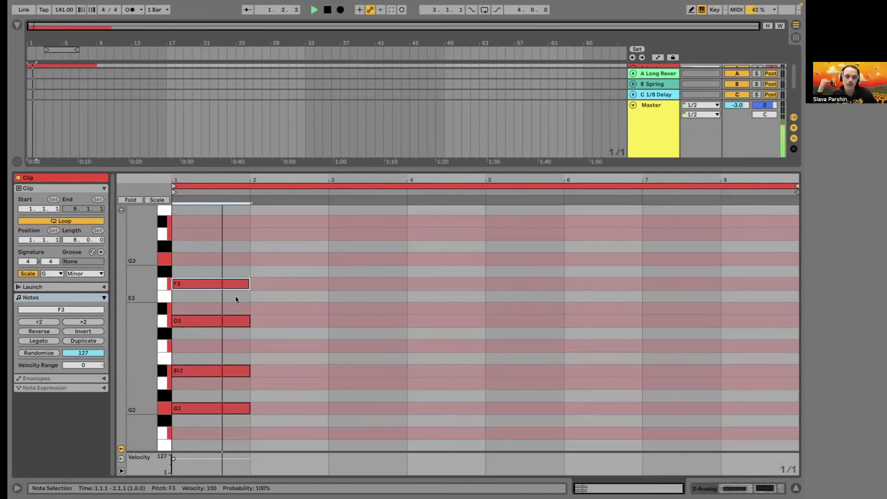
{"action": "key", "text": "space"}
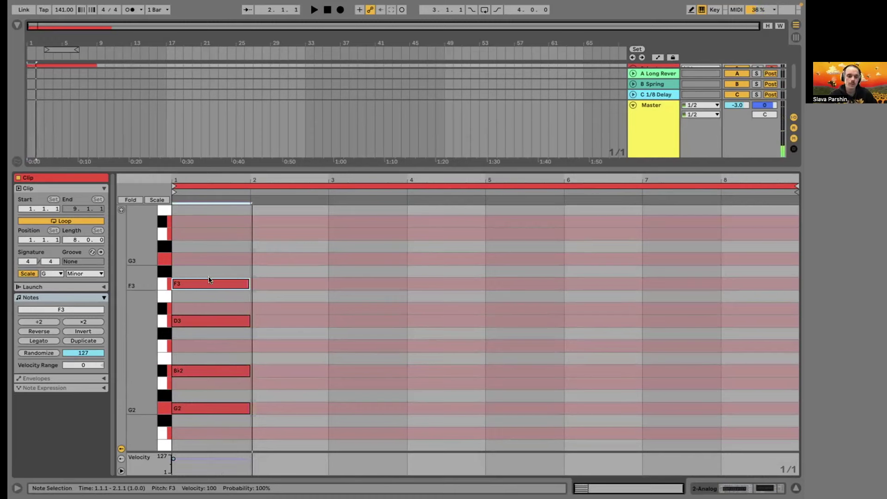
Add a one-bar A3 note on top of the bar 1 chord.
{"action": "scroll", "coordinate": [187, 259], "scroll_direction": "up", "scroll_amount": 1}
{"action": "scroll", "coordinate": [188, 262], "scroll_direction": "up", "scroll_amount": 1}
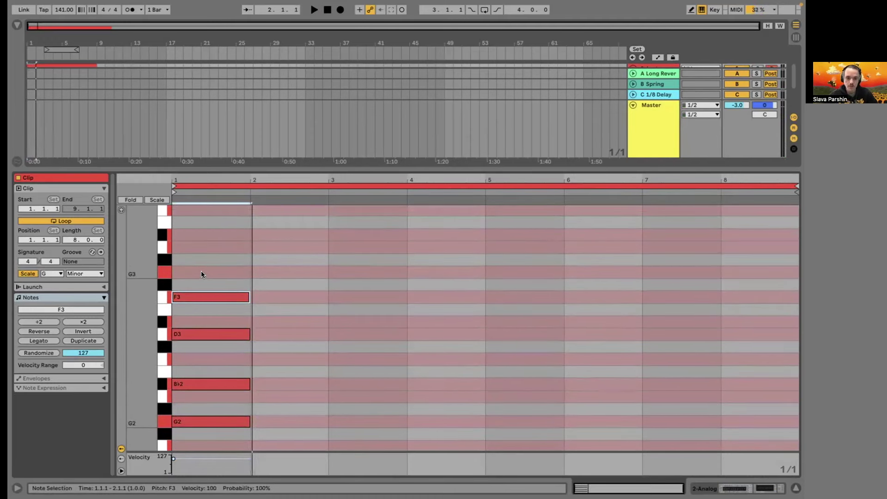
{"action": "double_click", "coordinate": [190, 246]}
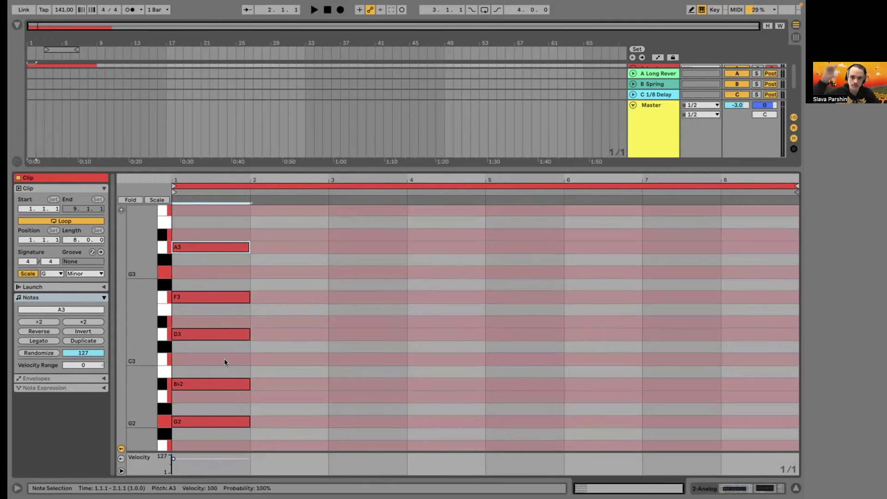
{"action": "scroll", "coordinate": [258, 302], "scroll_direction": "up", "scroll_amount": 4}
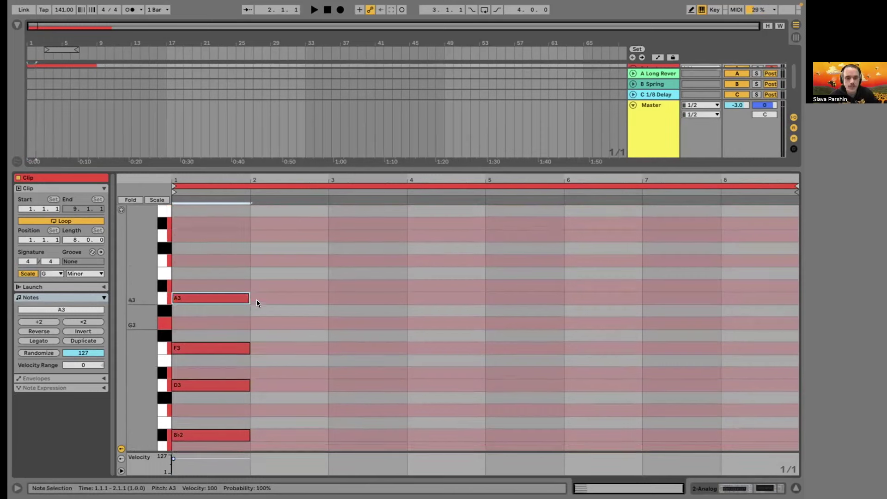
{"action": "scroll", "coordinate": [239, 233], "scroll_direction": "down", "scroll_amount": 4}
{"action": "scroll", "coordinate": [226, 337], "scroll_direction": "down", "scroll_amount": 3}
{"action": "scroll", "coordinate": [227, 337], "scroll_direction": "up", "scroll_amount": 3}
{"action": "scroll", "coordinate": [226, 331], "scroll_direction": "down", "scroll_amount": 2}
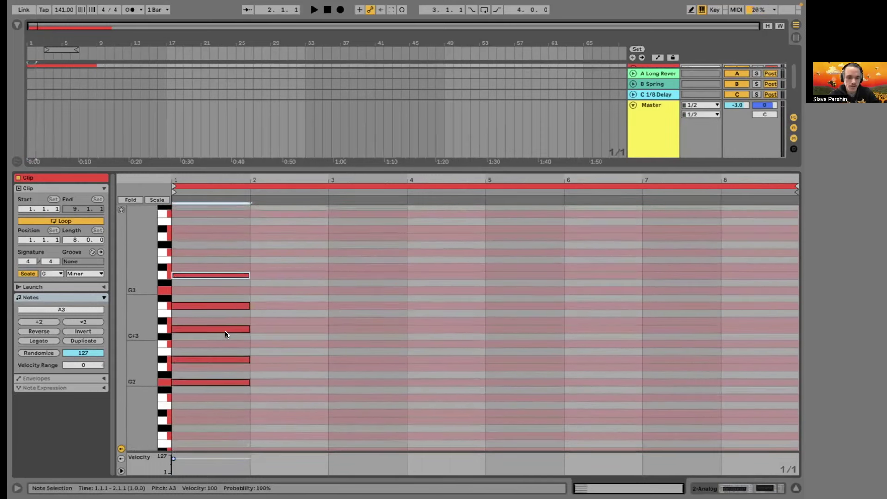
{"action": "scroll", "coordinate": [256, 331], "scroll_direction": "down", "scroll_amount": 1}
{"action": "scroll", "coordinate": [256, 331], "scroll_direction": "up", "scroll_amount": 1}
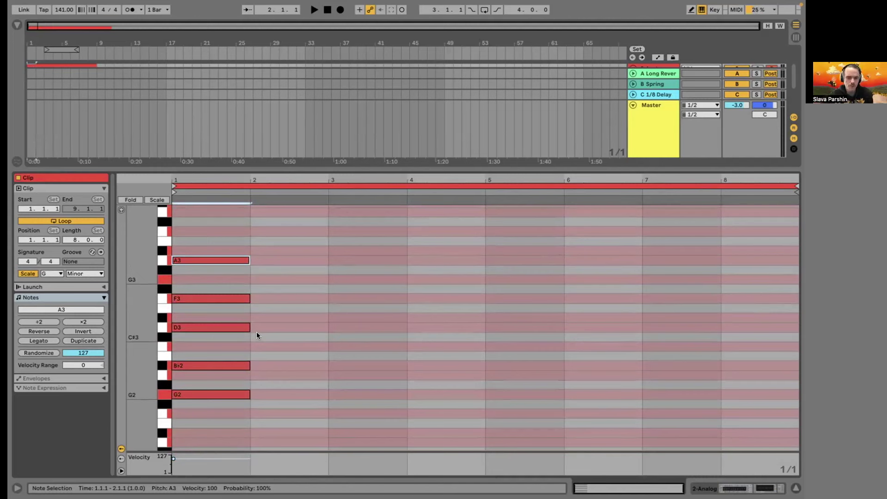
Deactivate the F3 and A3 notes in bar 1 and play back the remaining triad.
{"action": "left_click_drag", "start_coordinate": [253, 304], "coordinate": [204, 251]}
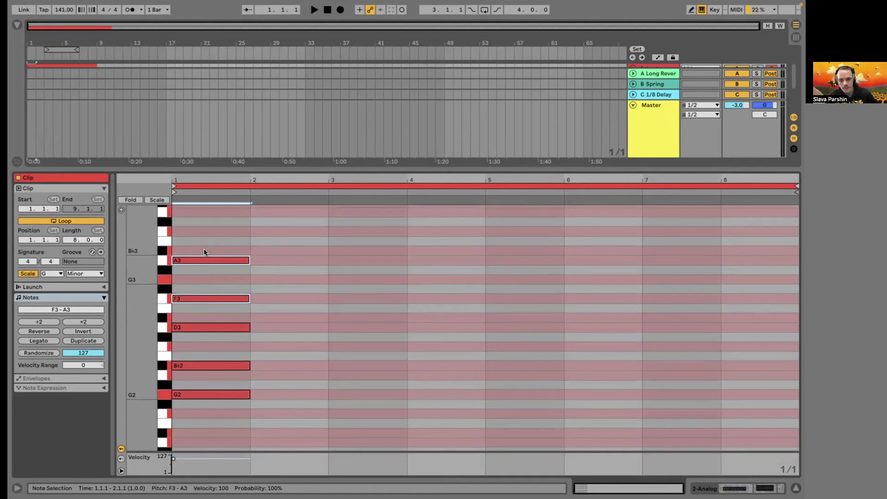
{"action": "key", "text": "0"}
{"action": "key", "text": "space"}
{"action": "key", "text": "space"}
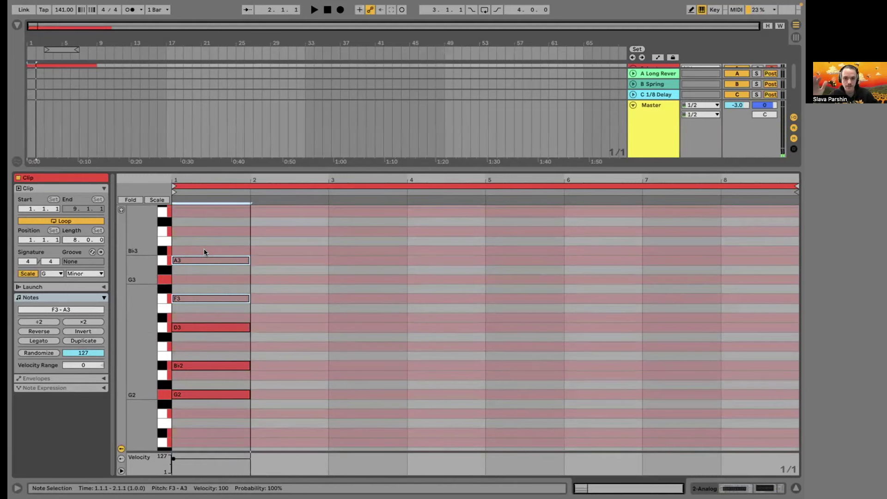
Reactivate the F3 and A3 notes in bar 1 and play back the full chord.
{"action": "key", "text": "0"}
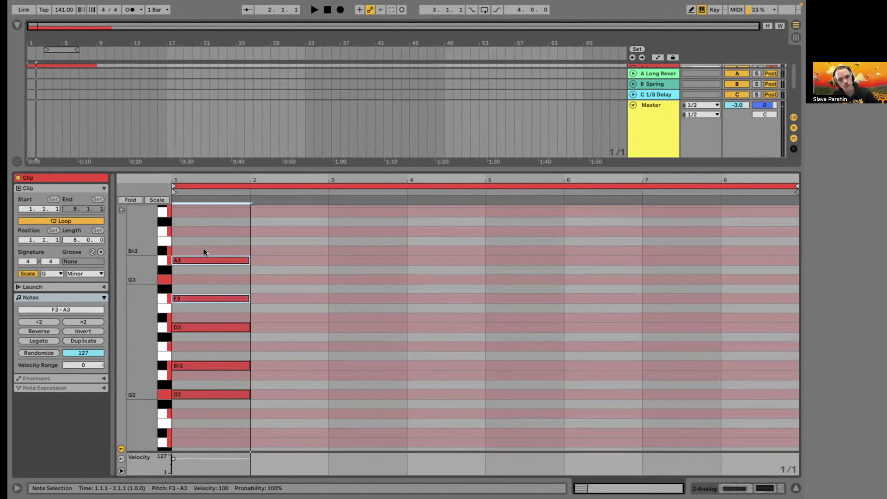
{"action": "key", "text": "space"}
{"action": "key", "text": "space"}
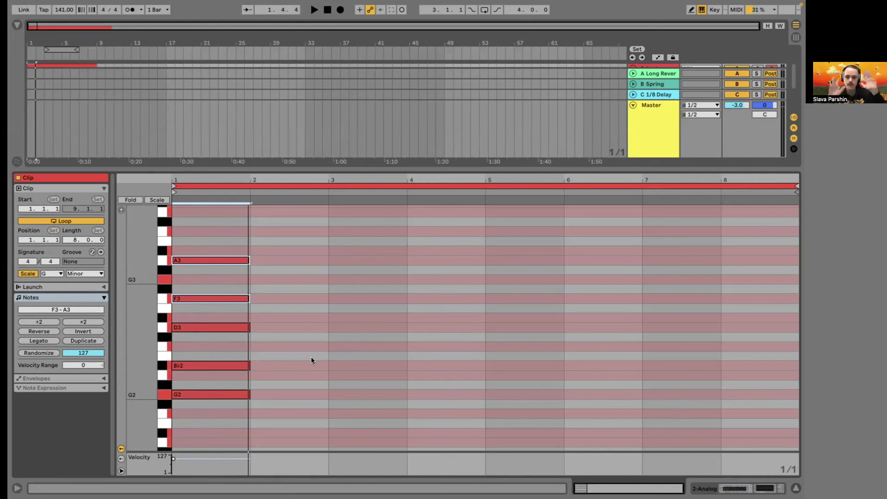
Turn off scale highlighting and stack one-bar F2, A2, C3, E3 and G3 notes in bar 2.
{"action": "left_click", "coordinate": [253, 413]}
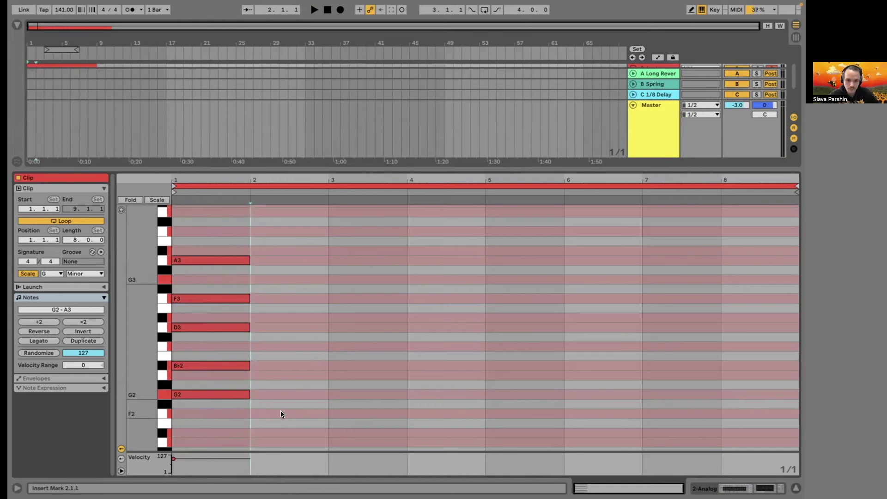
{"action": "left_click", "coordinate": [29, 273]}
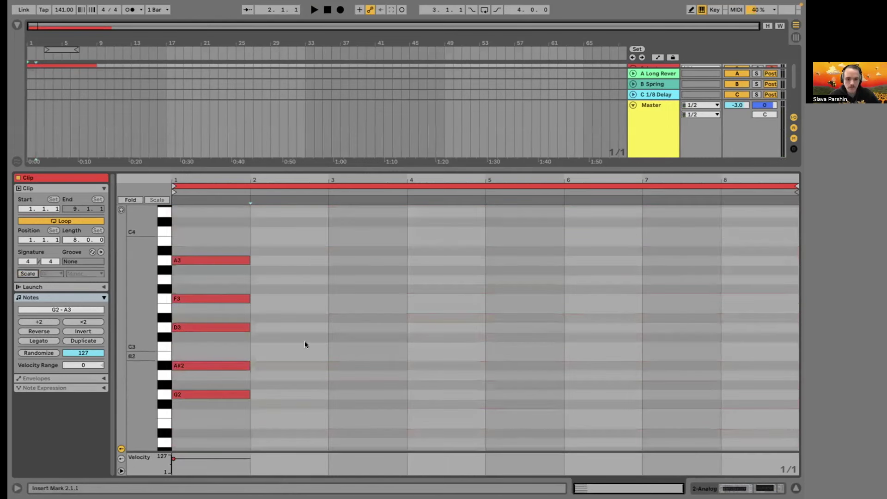
{"action": "double_click", "coordinate": [274, 414]}
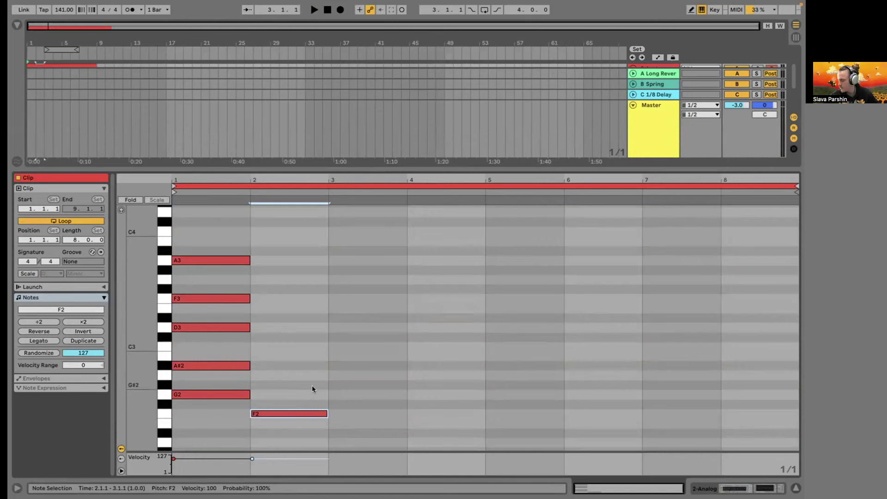
{"action": "double_click", "coordinate": [275, 374]}
{"action": "double_click", "coordinate": [274, 345]}
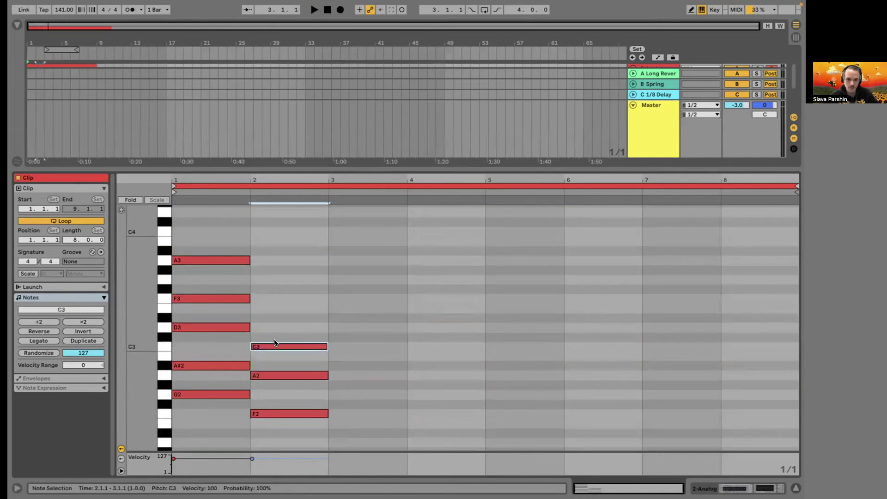
{"action": "double_click", "coordinate": [268, 308]}
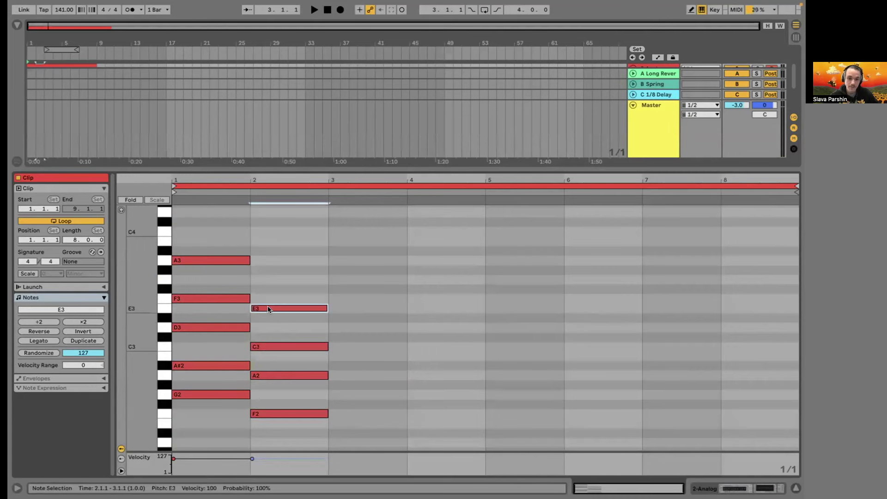
{"action": "double_click", "coordinate": [278, 280]}
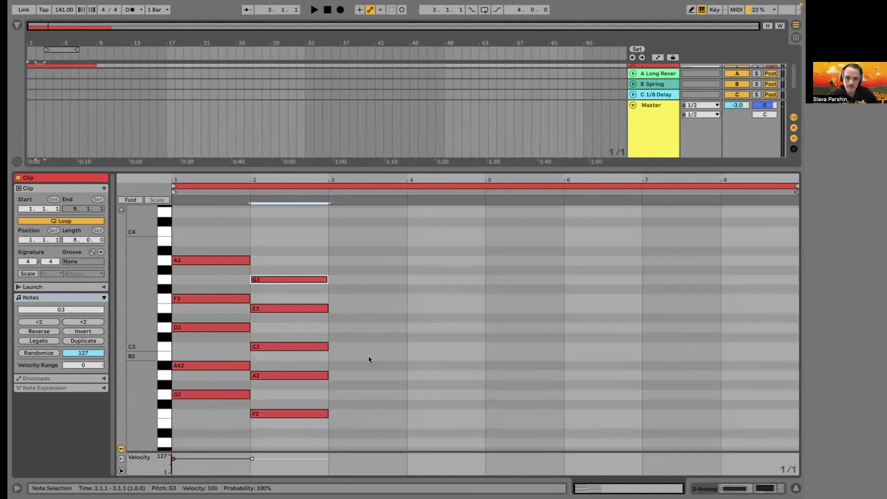
Play the clip from its start to hear the bar 1 and bar 2 chords in sequence.
{"action": "scroll", "coordinate": [392, 356], "scroll_direction": "down", "scroll_amount": 2}
{"action": "key", "text": "space"}
{"action": "key", "text": "space"}
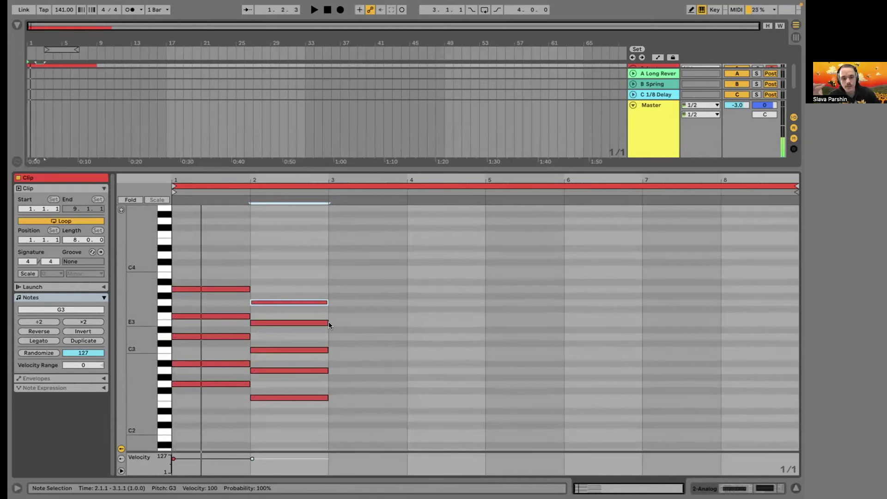
{"action": "key", "text": "space"}
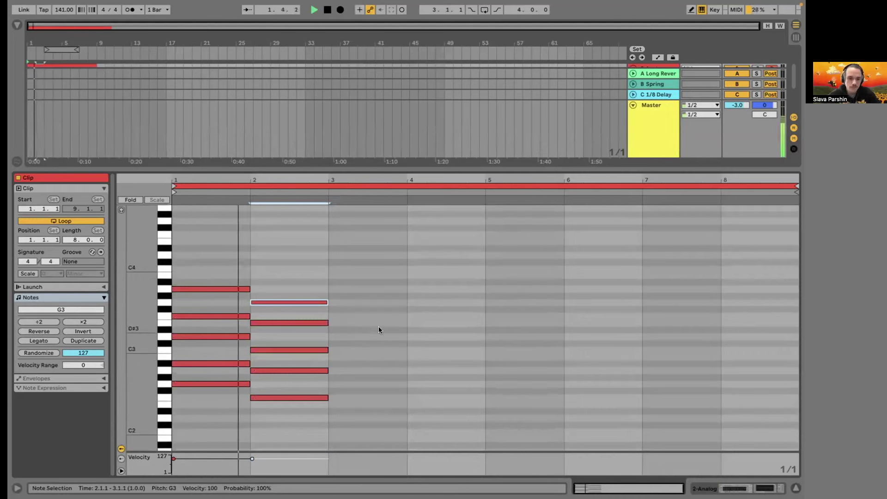
{"action": "key", "text": "space"}
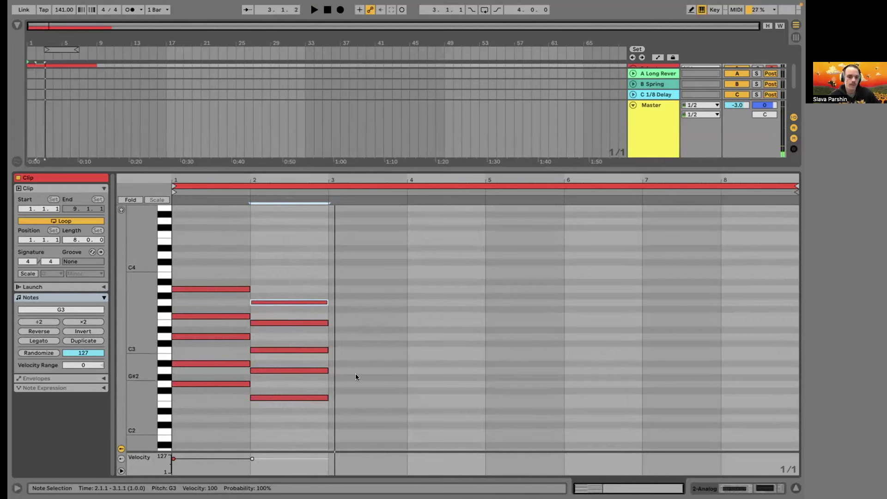
Duplicate the bar 2 chord into bar 3 and transpose the copy down three semitones to span D2 to E3.
{"action": "scroll", "coordinate": [356, 375], "scroll_direction": "down", "scroll_amount": 1}
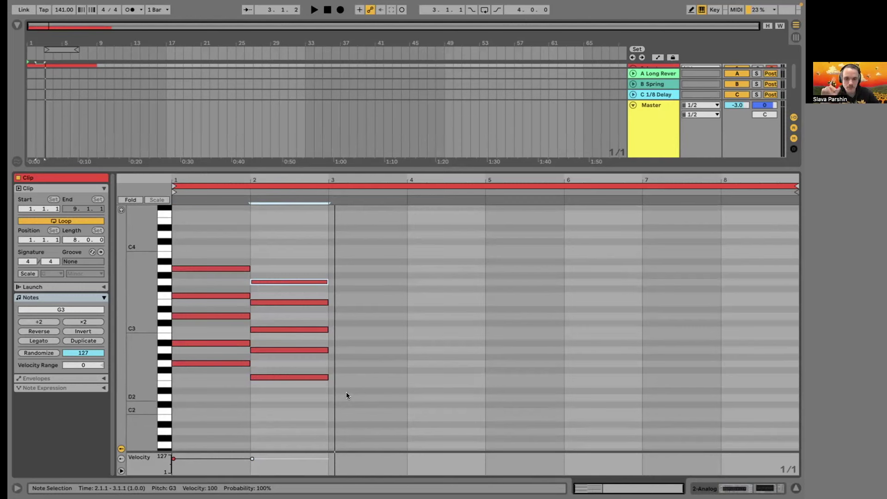
{"action": "left_click_drag", "start_coordinate": [206, 227], "coordinate": [207, 392]}
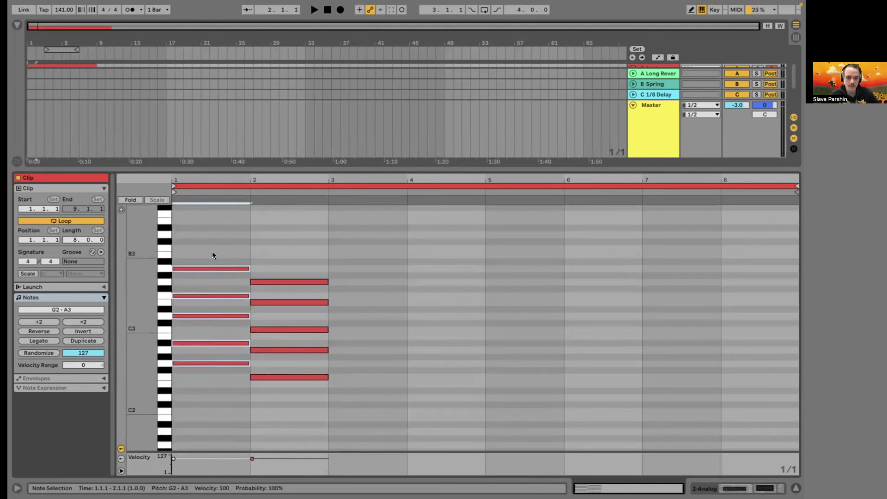
{"action": "left_click_drag", "start_coordinate": [271, 408], "coordinate": [270, 282]}
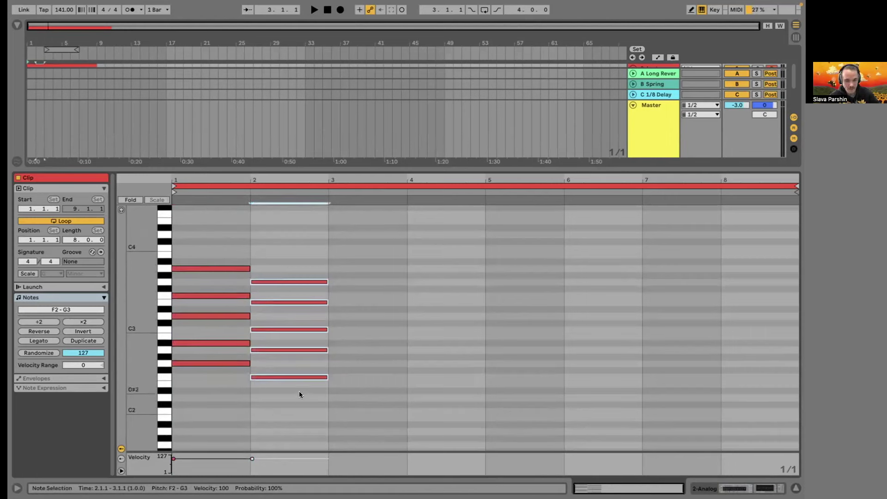
{"action": "key", "text": "ctrl+d"}
{"action": "key", "text": "ctrl+z"}
{"action": "key", "text": "ctrl+d"}
{"action": "scroll", "coordinate": [304, 395], "scroll_direction": "down", "scroll_amount": 3}
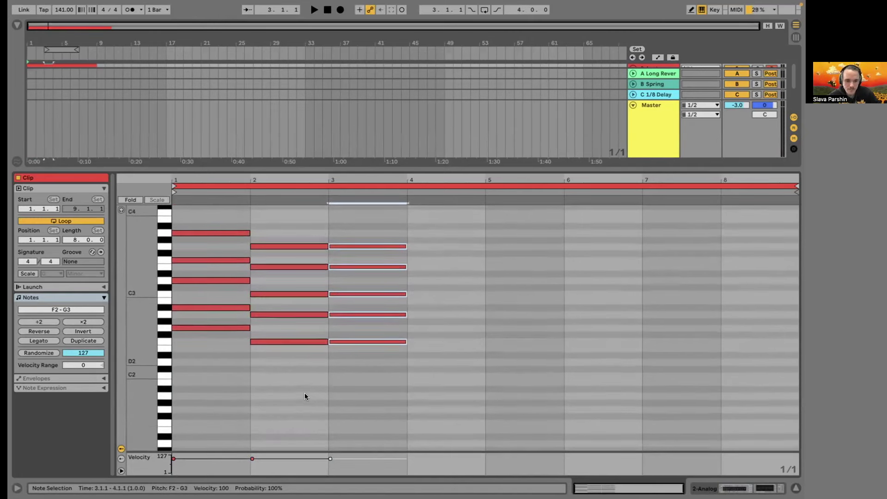
{"action": "key", "text": "Down"}
{"action": "key", "text": "Down"}
{"action": "key", "text": "Down"}
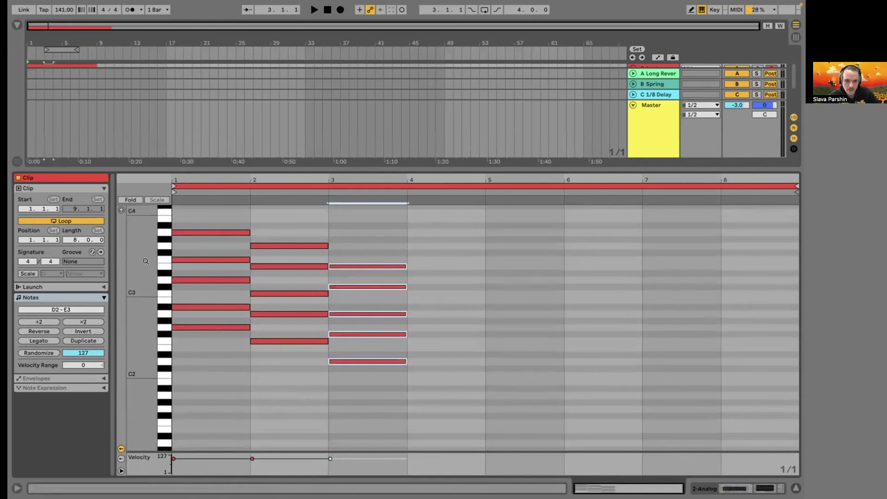
Lower the F#2 and C#3 notes of the bar 3 chord one semitone to F2 and C3.
{"action": "left_click_drag", "start_coordinate": [333, 333], "coordinate": [331, 267]}
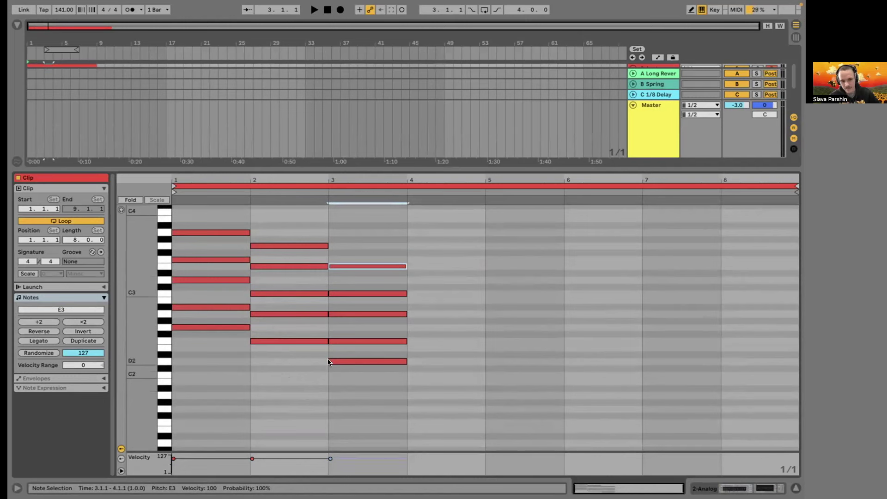
Play bar 3 to hear its chord.
{"action": "key", "text": "space"}
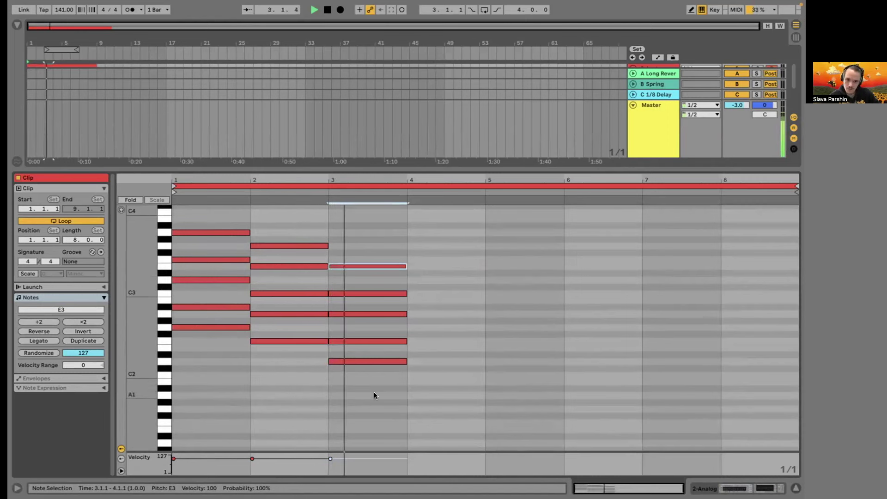
{"action": "key", "text": "space"}
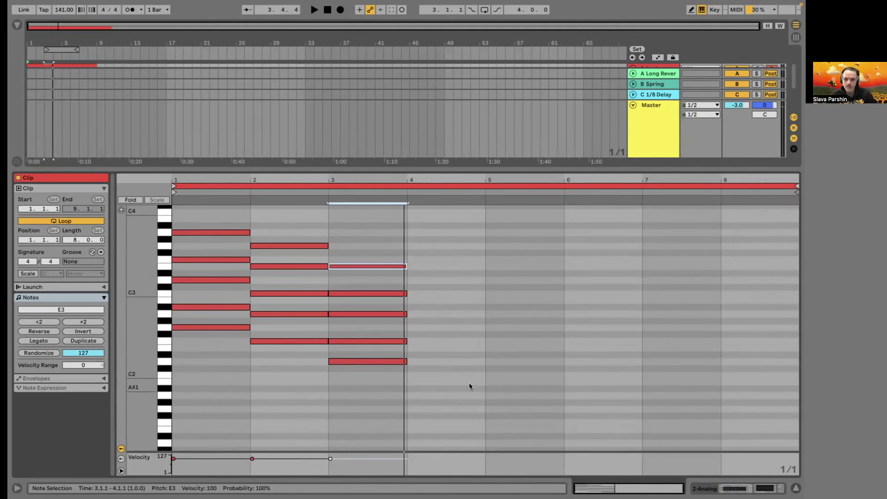
Stack one-bar D#2, G2, A#2, D3 and D#3 notes in bar 4.
{"action": "left_click", "coordinate": [418, 355]}
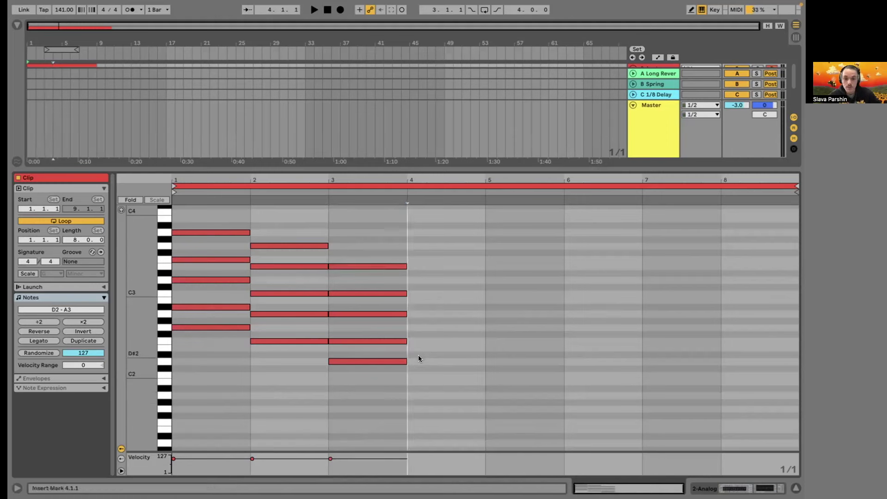
{"action": "left_click", "coordinate": [413, 327]}
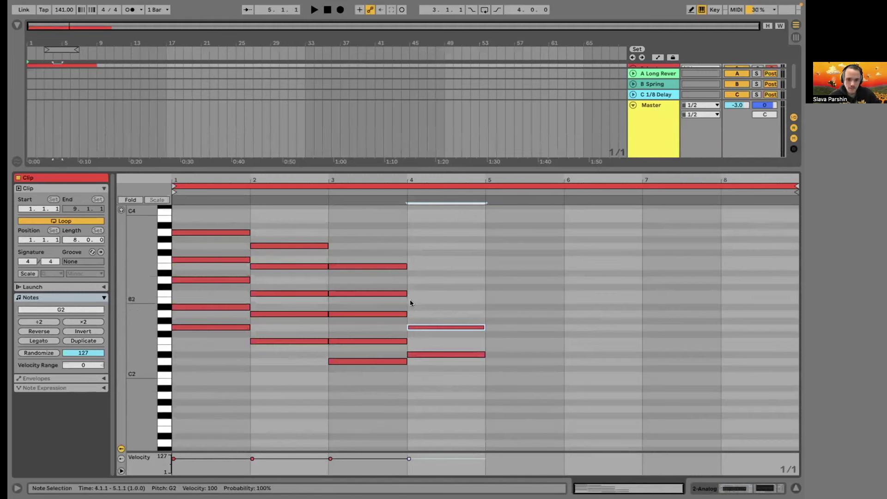
{"action": "key", "text": "Up"}
{"action": "key", "text": "Up"}
{"action": "key", "text": "Up"}
{"action": "double_click", "coordinate": [410, 280]}
{"action": "double_click", "coordinate": [410, 259]}
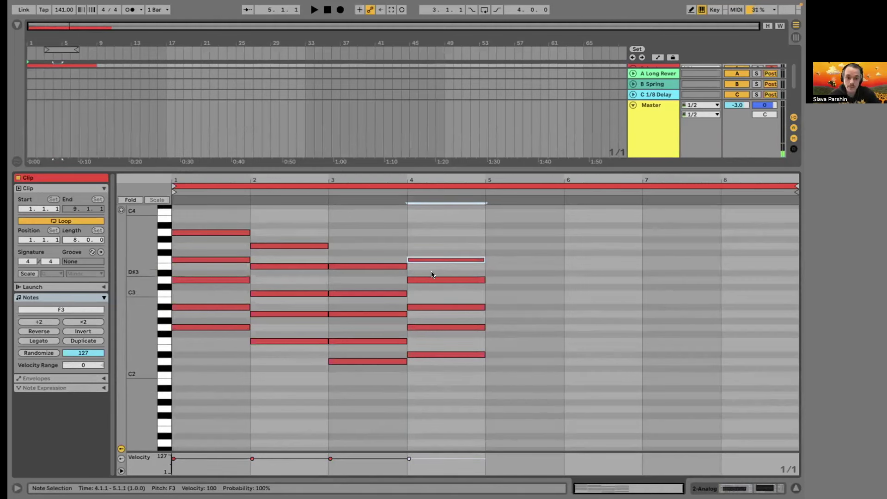
{"action": "key", "text": "Down"}
{"action": "key", "text": "Down"}
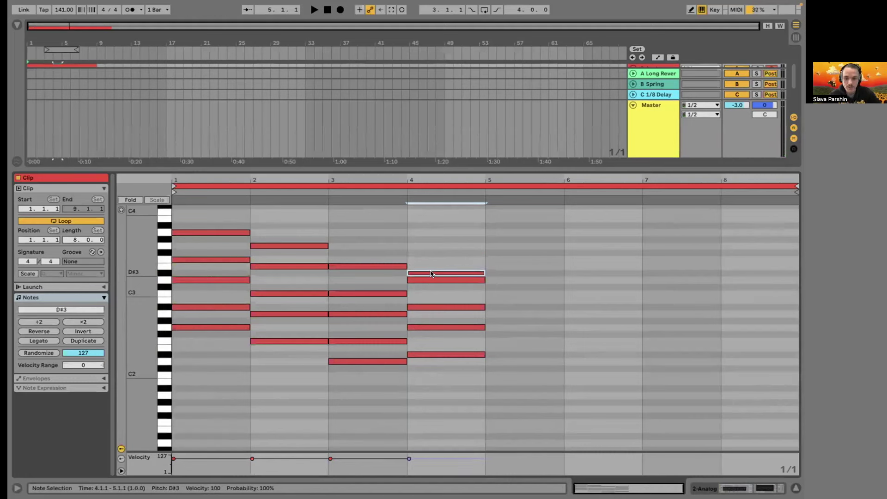
Shorten the clip's loop to four bars and double the timing of its contents so each chord lasts two bars across eight bars.
{"action": "key", "text": "space"}
{"action": "key", "text": "space"}
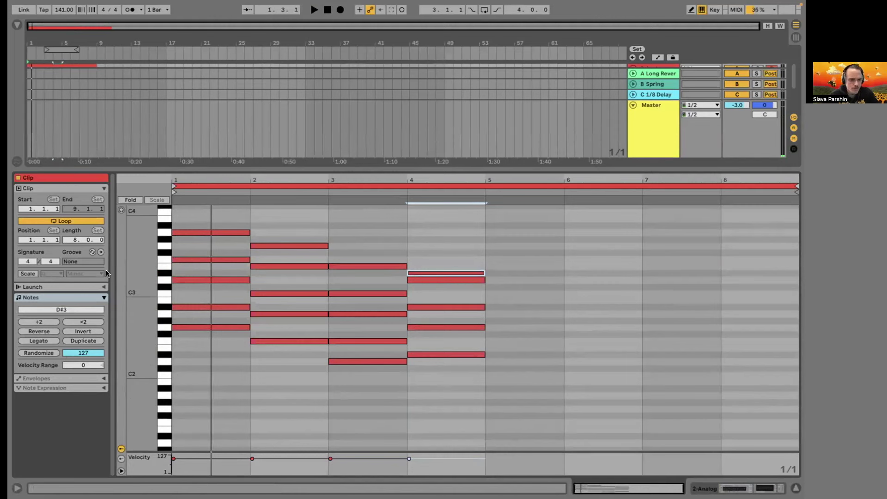
{"action": "left_click", "coordinate": [84, 321]}
{"action": "key", "text": "ctrl+z"}
{"action": "left_click", "coordinate": [303, 355]}
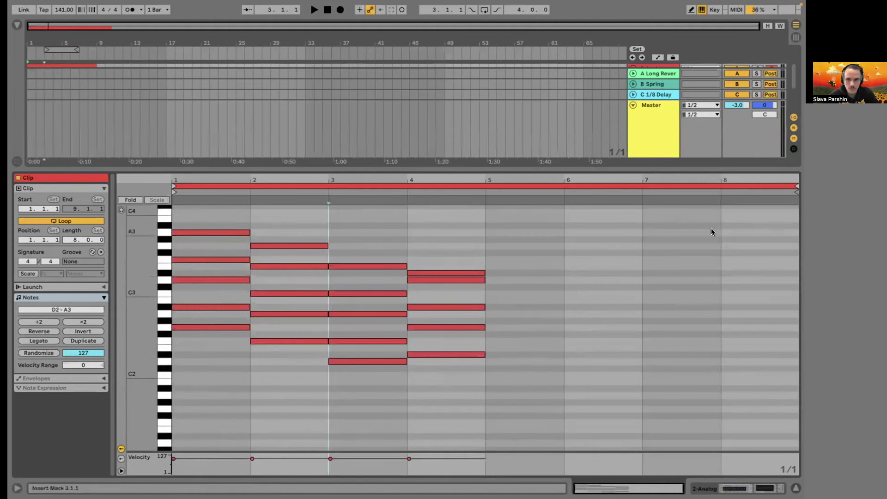
{"action": "left_click_drag", "start_coordinate": [795, 186], "coordinate": [485, 186]}
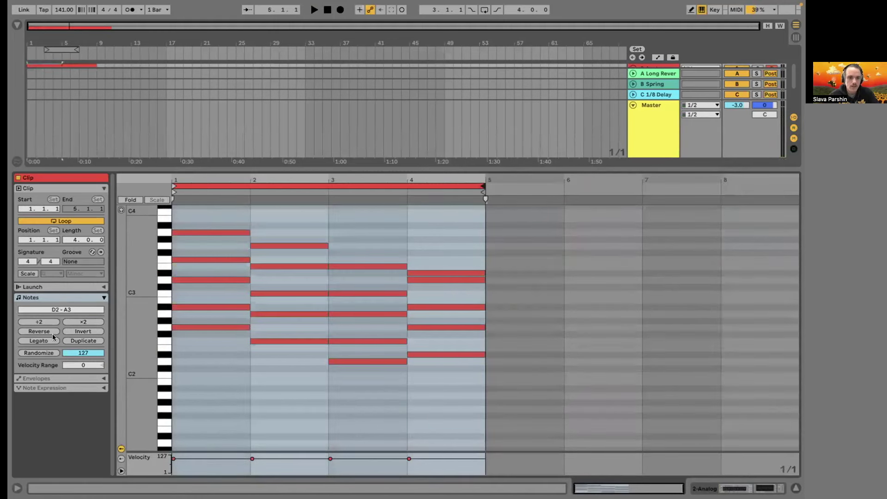
{"action": "left_click", "coordinate": [33, 322]}
{"action": "left_click", "coordinate": [84, 322]}
{"action": "left_click", "coordinate": [85, 320]}
Play the stretched progression and lower the Analog synth's output volume to -2.9 dB.
{"action": "key", "text": "space"}
{"action": "left_click", "coordinate": [348, 395]}
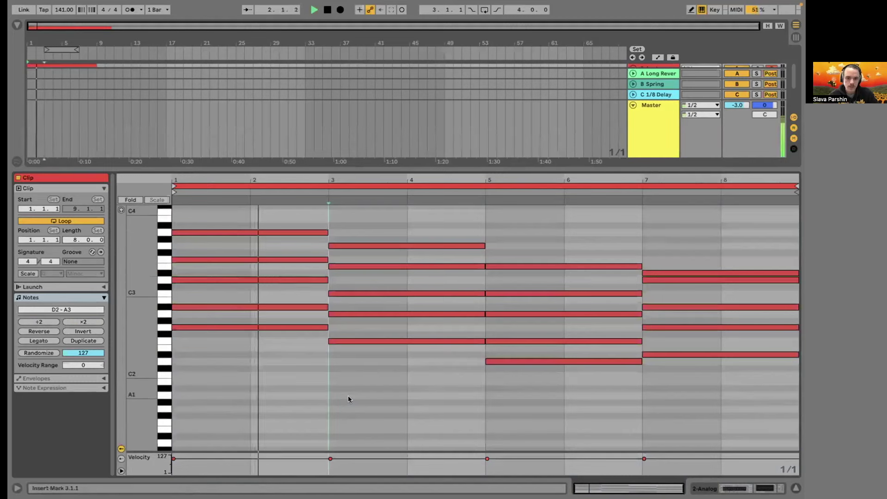
{"action": "scroll", "coordinate": [348, 396], "scroll_direction": "down", "scroll_amount": 1}
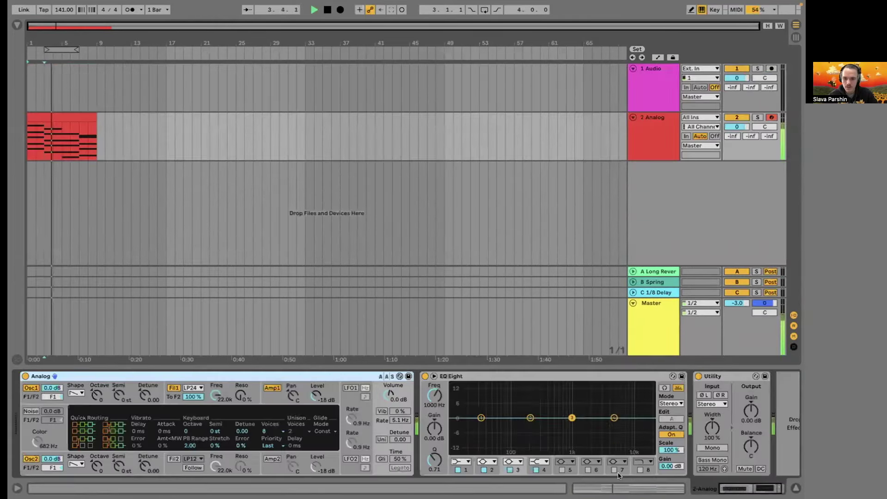
{"action": "key", "text": "shift+Tab"}
{"action": "left_click_drag", "start_coordinate": [379, 397], "coordinate": [381, 394]}
{"action": "left_click", "coordinate": [641, 181]}
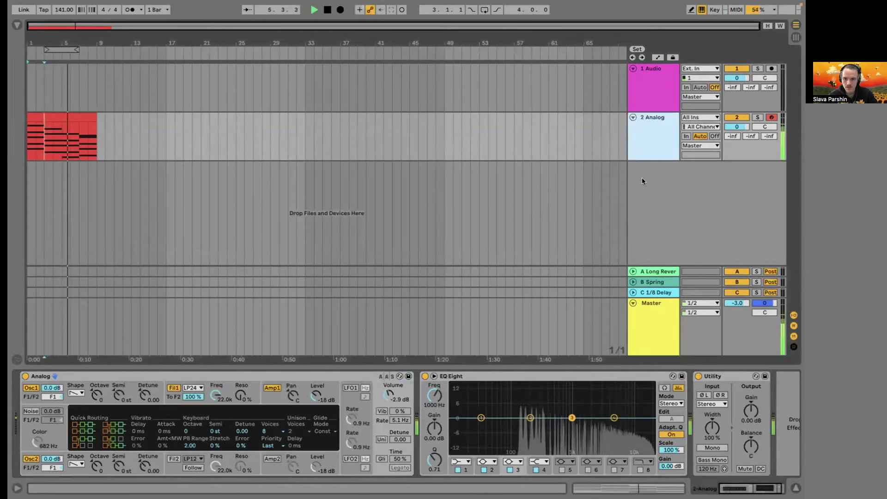
{"action": "key", "text": "shift+Tab"}
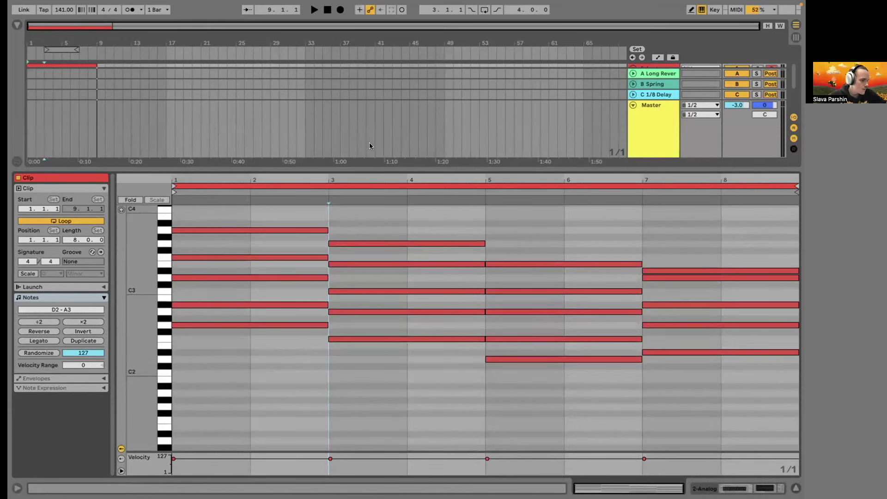
Switch the piano roll's note names from sharps to flats and select the lowest note of the bar 7 chord.
{"action": "left_click", "coordinate": [669, 351]}
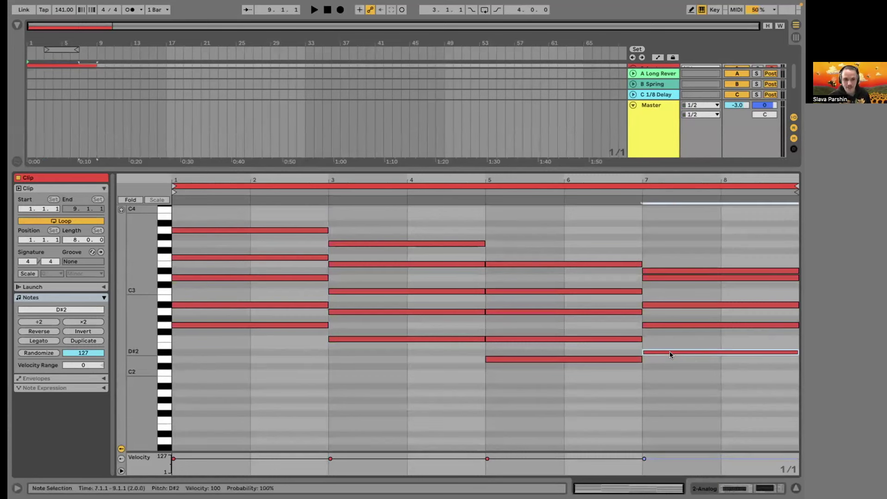
{"action": "right_click", "coordinate": [171, 322]}
{"action": "left_click", "coordinate": [195, 366]}
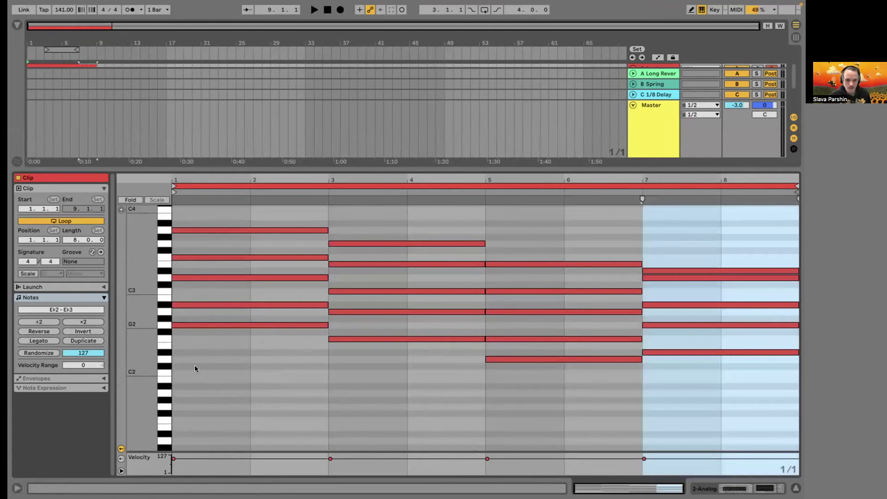
{"action": "left_click", "coordinate": [664, 351]}
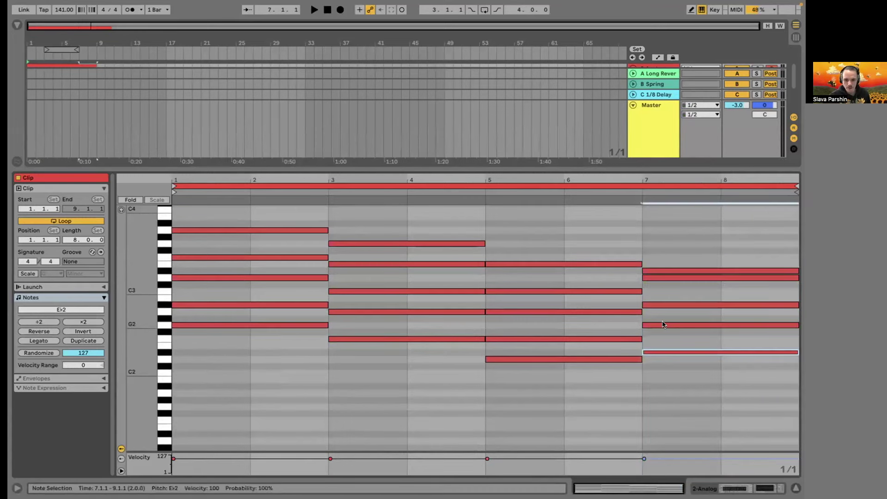
{"action": "scroll", "coordinate": [662, 325], "scroll_direction": "up", "scroll_amount": 1}
{"action": "scroll", "coordinate": [663, 324], "scroll_direction": "up", "scroll_amount": 2}
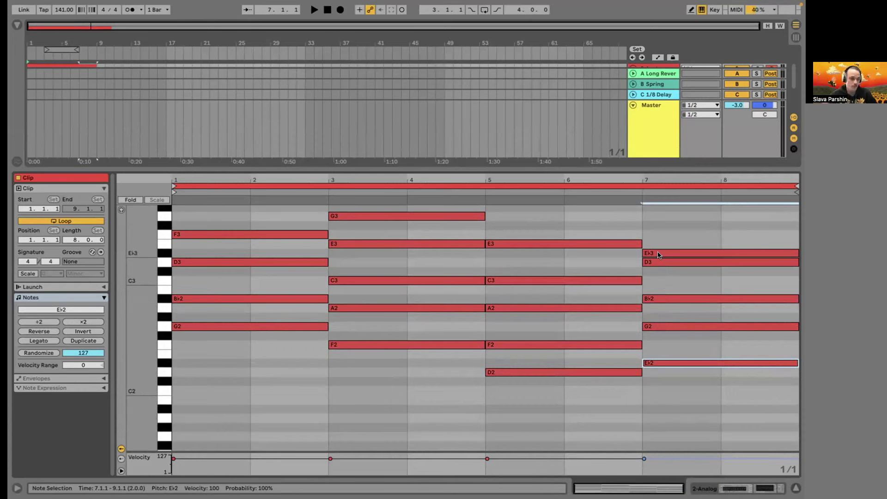
Select the adjacent D3 and Eb3 notes of the bar 7 chord and play the progression to hear them in context.
{"action": "left_click_drag", "start_coordinate": [660, 273], "coordinate": [650, 236]}
{"action": "left_click", "coordinate": [652, 270]}
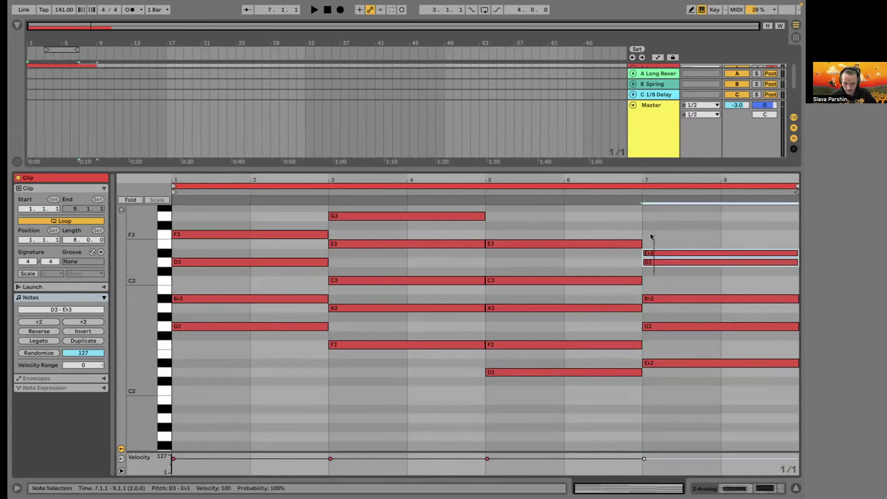
{"action": "left_click_drag", "start_coordinate": [653, 271], "coordinate": [645, 254]}
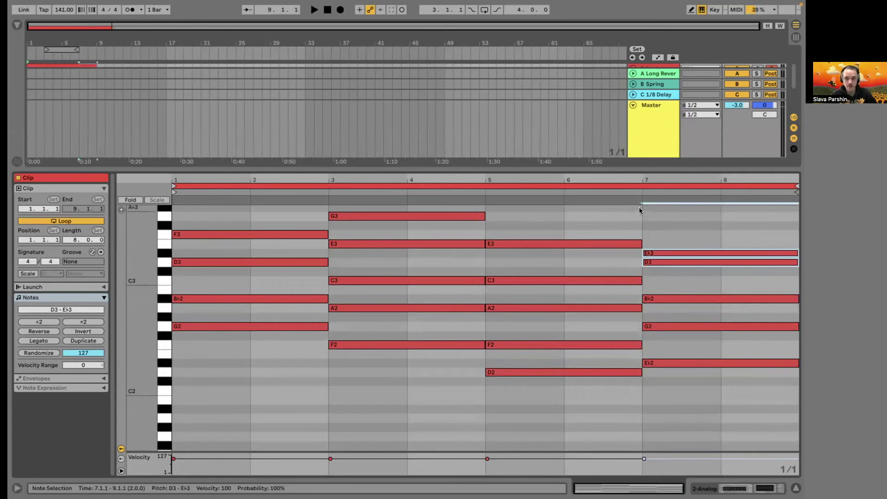
{"action": "left_click", "coordinate": [638, 192]}
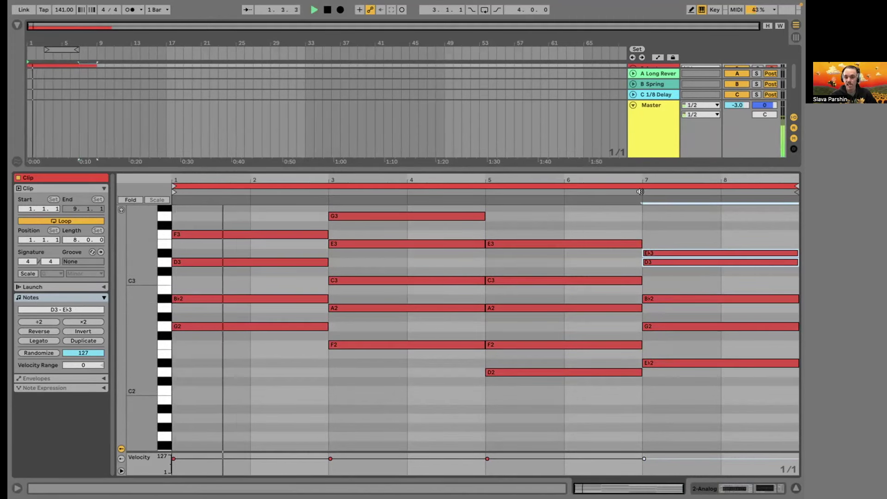
{"action": "left_click", "coordinate": [640, 192]}
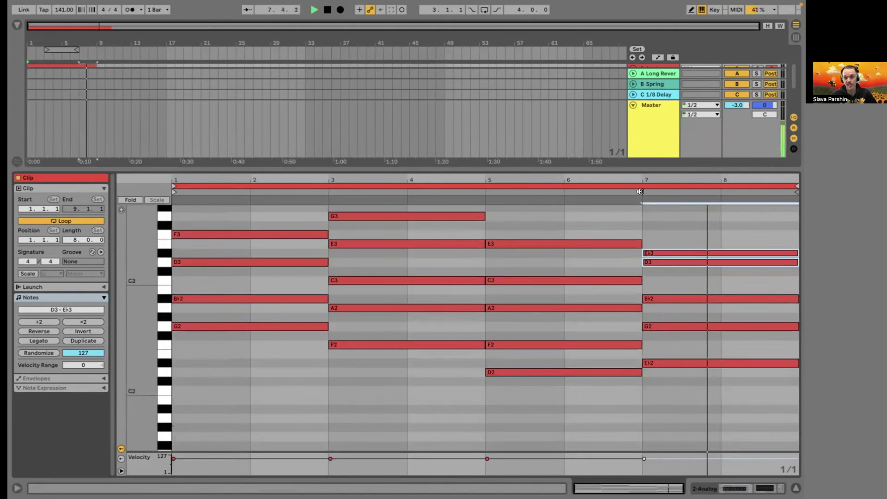
{"action": "key", "text": "space"}
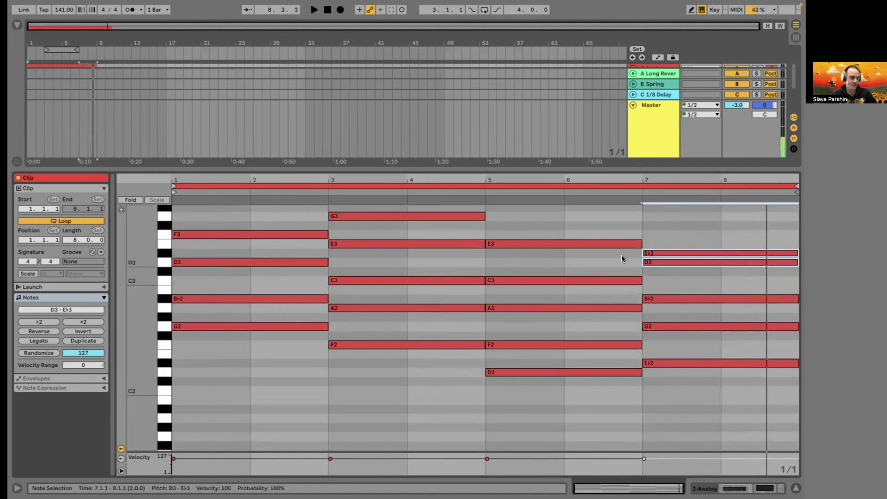
{"action": "left_click", "coordinate": [666, 281]}
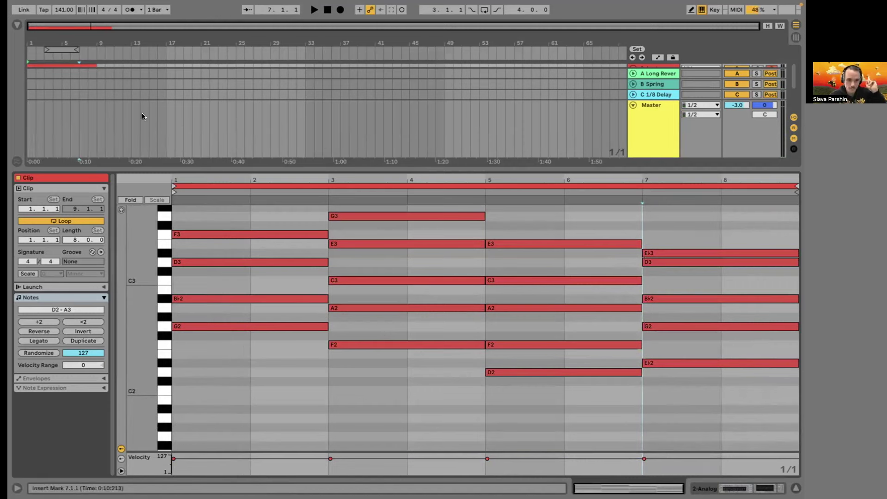
Place Get Down.mid from the Tyler Workshop MIDI folder in Downloads at the start of the Analog track and play it.
{"action": "left_click_drag", "start_coordinate": [257, 169], "coordinate": [257, 182]}
{"action": "left_click_drag", "start_coordinate": [257, 289], "coordinate": [256, 307]}
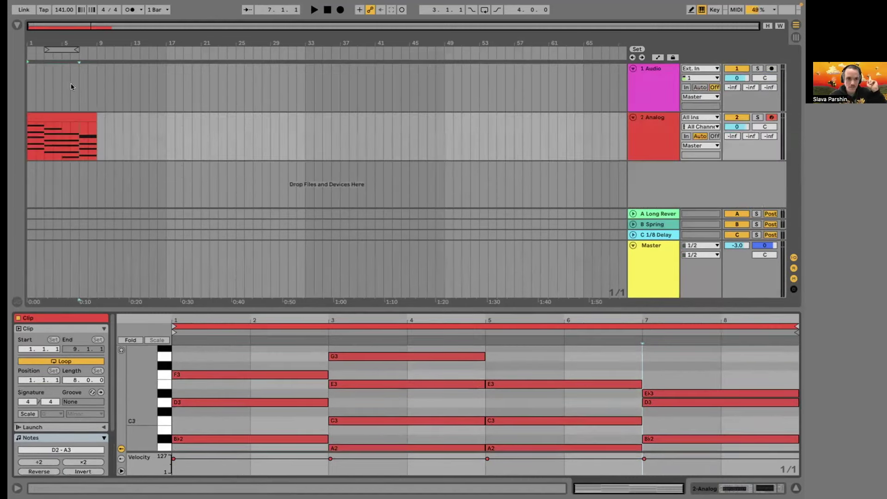
{"action": "left_click", "coordinate": [15, 25]}
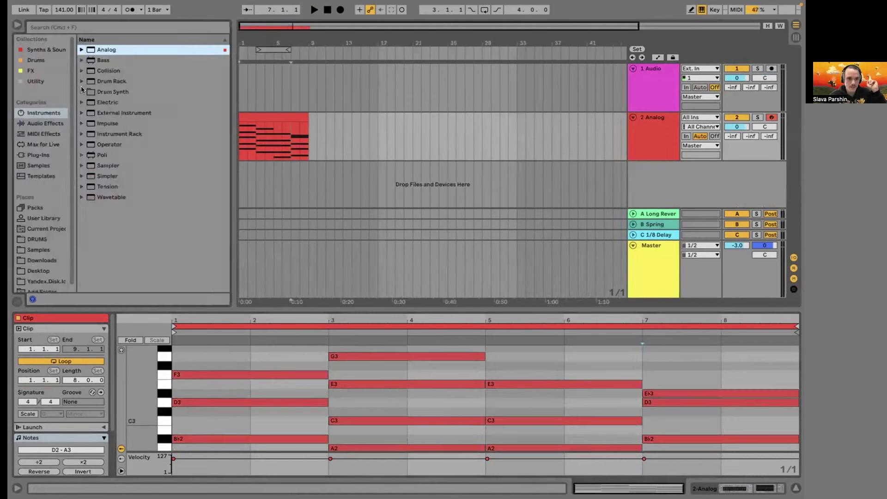
{"action": "left_click", "coordinate": [32, 261]}
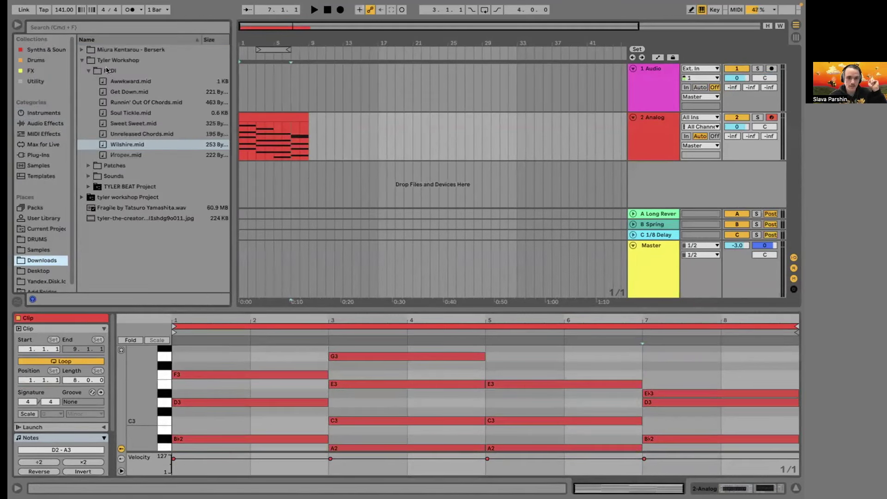
{"action": "left_click_drag", "start_coordinate": [112, 91], "coordinate": [236, 131]}
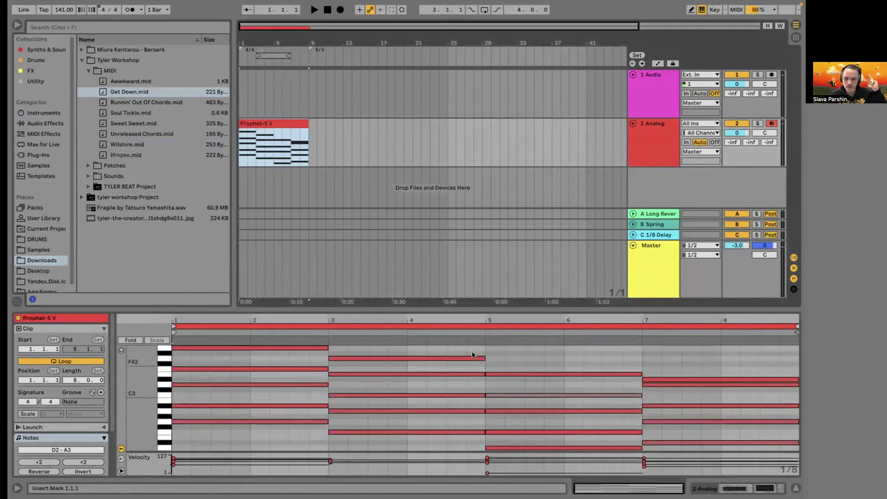
{"action": "left_click_drag", "start_coordinate": [470, 289], "coordinate": [469, 187]}
{"action": "key", "text": "space"}
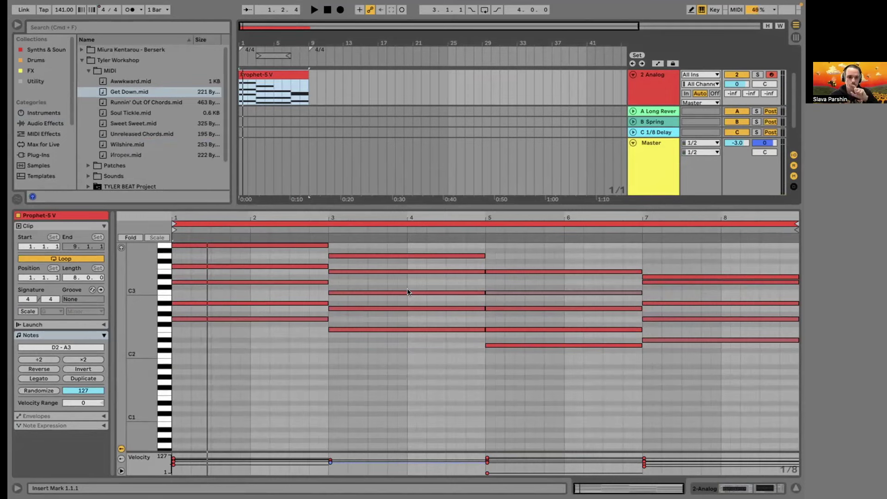
Audition Sweet Sweet.mid at the start of the Analog track and undo its import.
{"action": "left_click_drag", "start_coordinate": [134, 123], "coordinate": [242, 86]}
{"action": "key", "text": "space"}
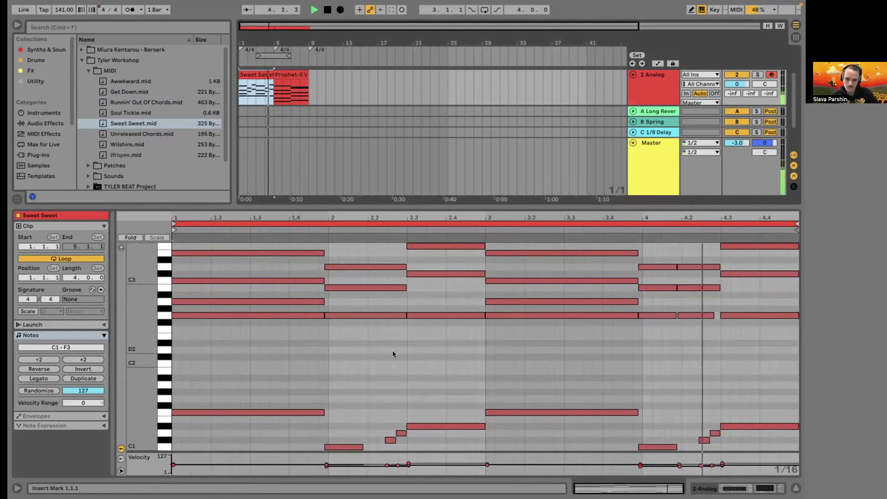
{"action": "key", "text": "space"}
{"action": "key", "text": "super+z"}
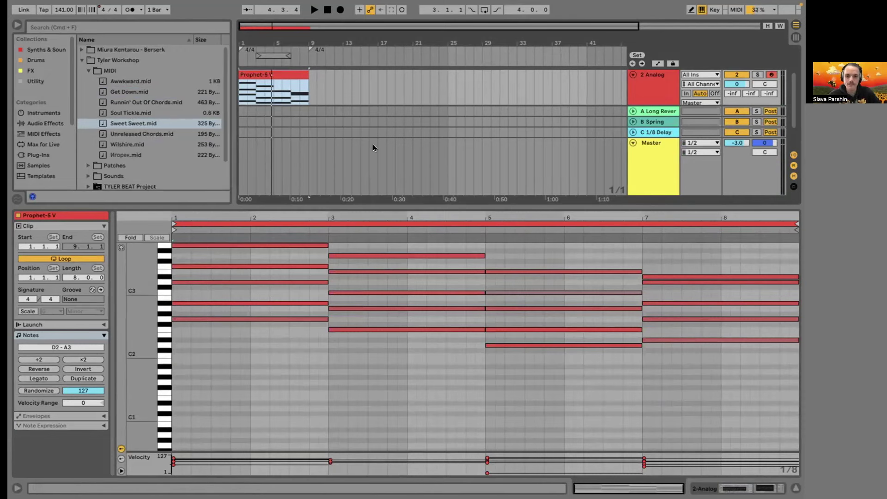
{"action": "scroll", "coordinate": [356, 303], "scroll_direction": "up", "scroll_amount": 4}
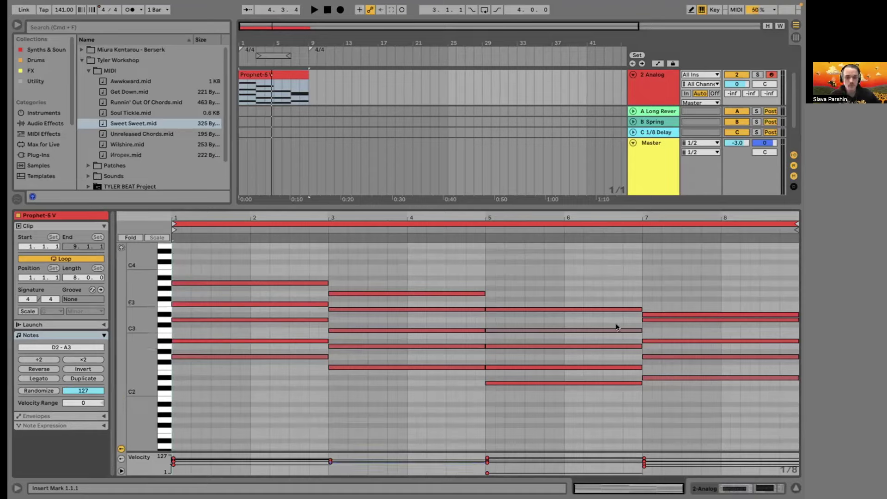
{"action": "key", "text": "ctrl+Left"}
{"action": "key", "text": "ctrl+Up"}
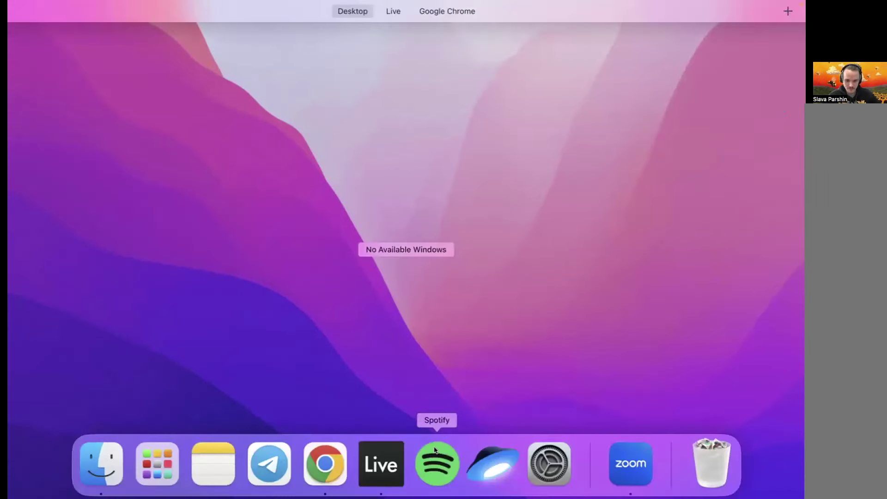
{"action": "key", "text": "ctrl+Up"}
{"action": "key", "text": "ctrl+Right"}
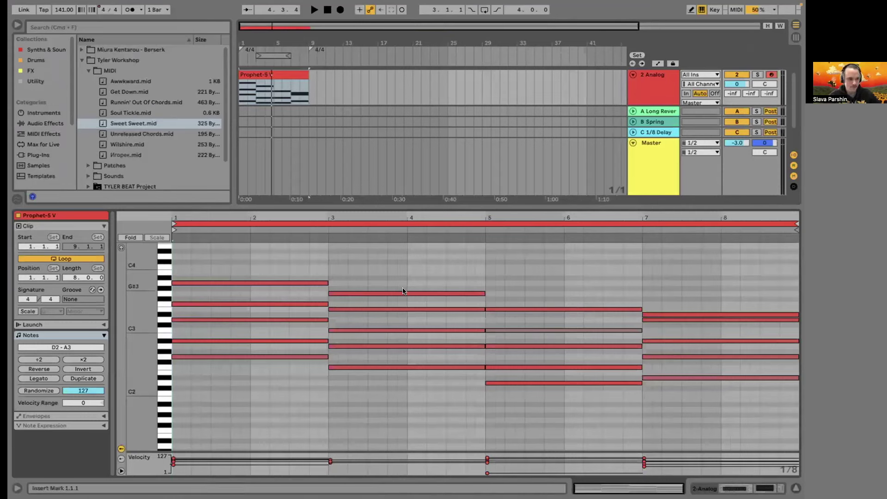
Switch to Spotify, search for "tyler the" and open the Tyler, The Creator artist page.
{"action": "key", "text": "ctrl+Left"}
{"action": "key", "text": "ctrl+Right"}
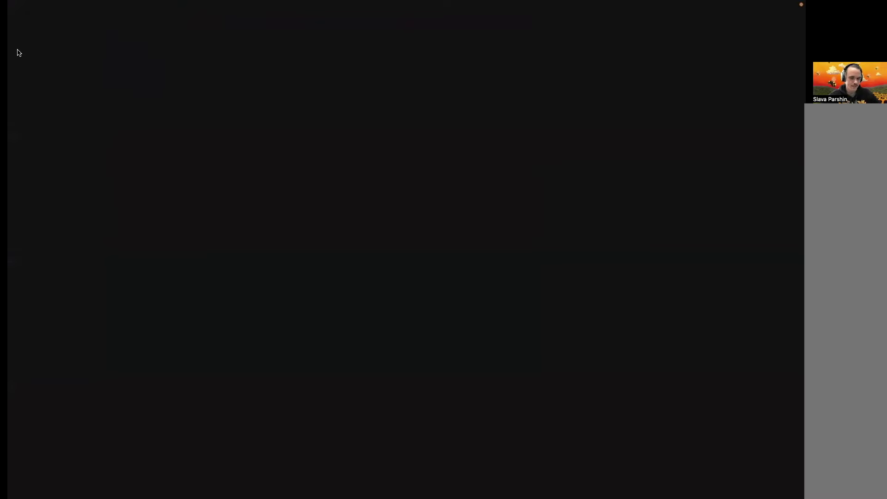
{"action": "key", "text": "ctrl+space"}
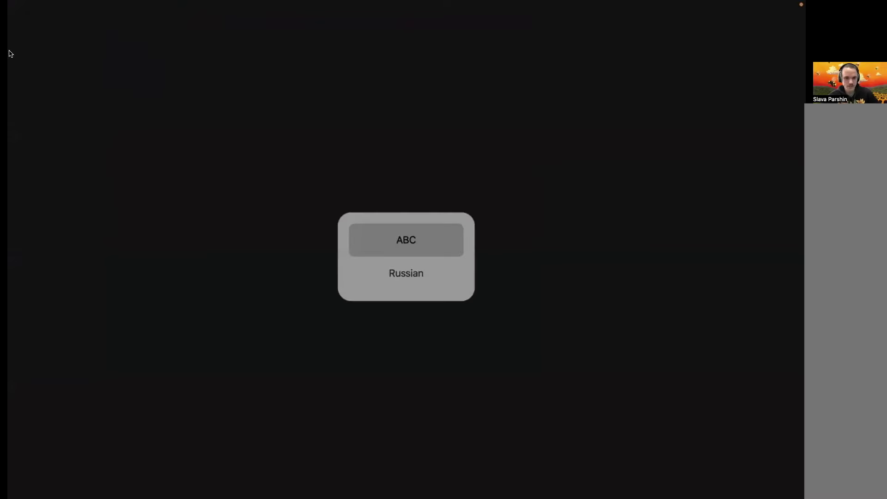
{"action": "left_click", "coordinate": [126, 70]}
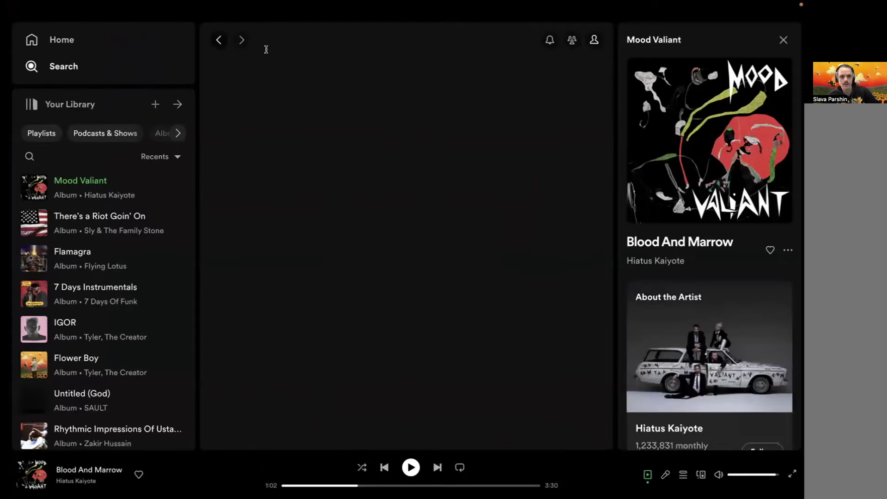
{"action": "type", "text": "tyler t"}
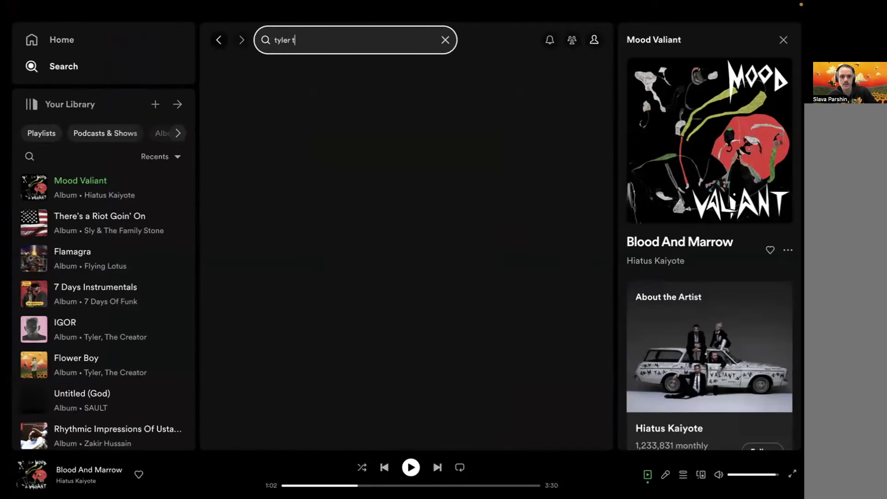
{"action": "type", "text": "he"}
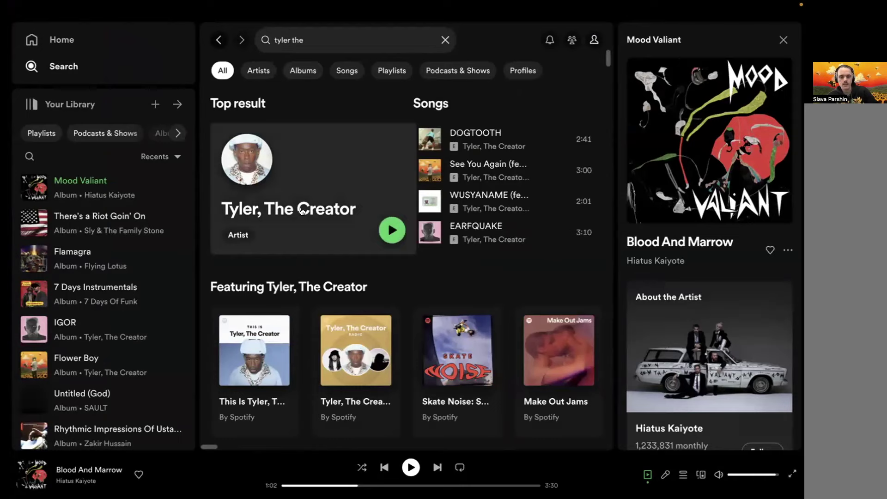
{"action": "left_click", "coordinate": [300, 211]}
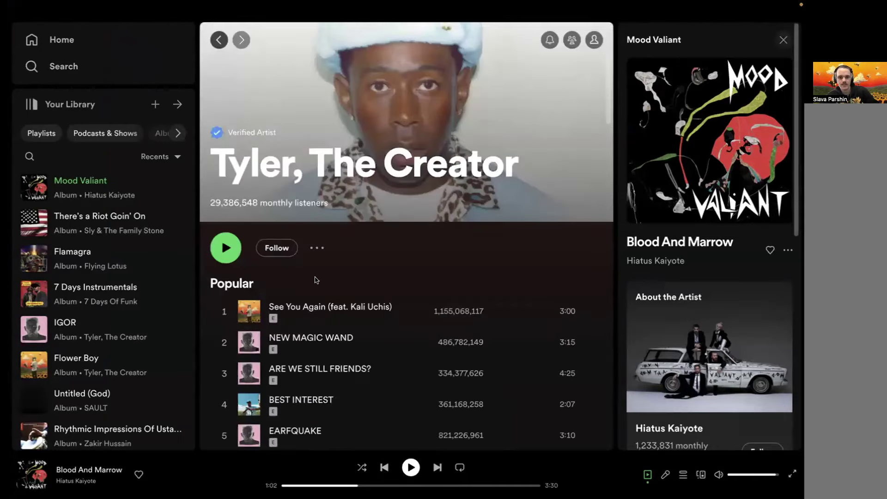
Play See You Again (feat. Kali Uchis) in short sections, pausing between them, and close the now-playing view.
{"action": "left_click", "coordinate": [782, 40]}
{"action": "scroll", "coordinate": [785, 69], "scroll_direction": "down", "scroll_amount": 3}
{"action": "left_click", "coordinate": [227, 201]}
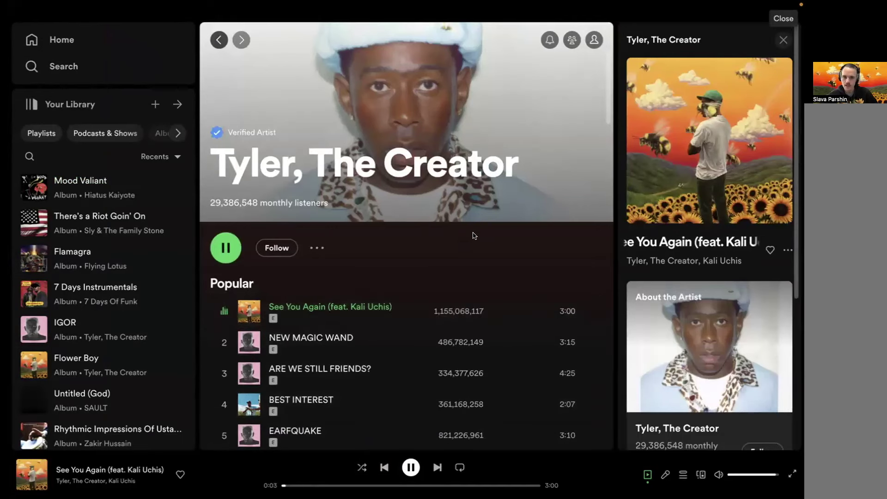
{"action": "left_click", "coordinate": [782, 40]}
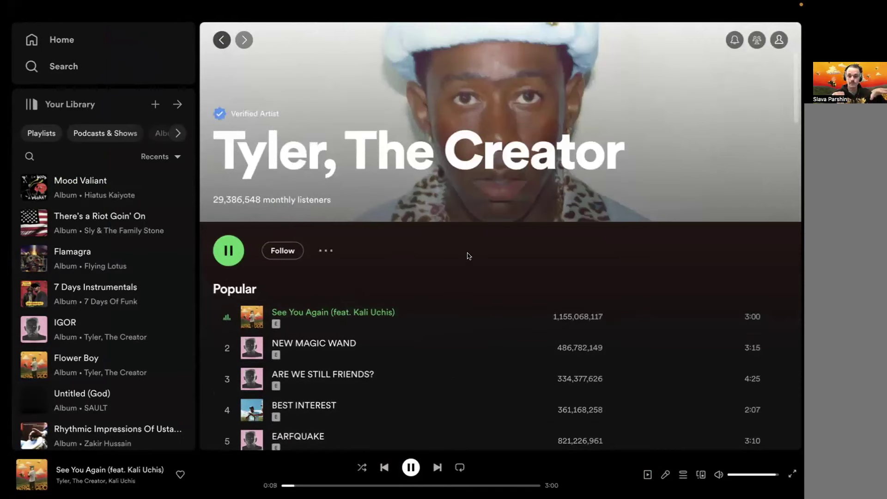
{"action": "key", "text": "space"}
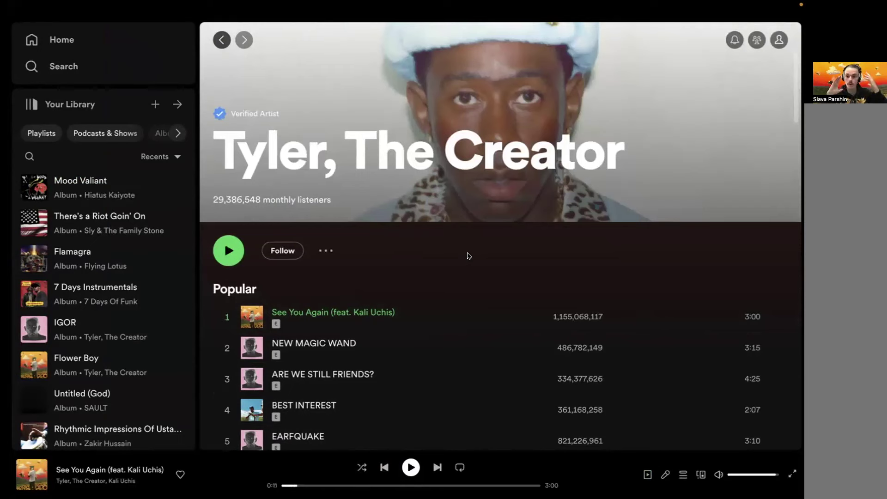
{"action": "key", "text": "space"}
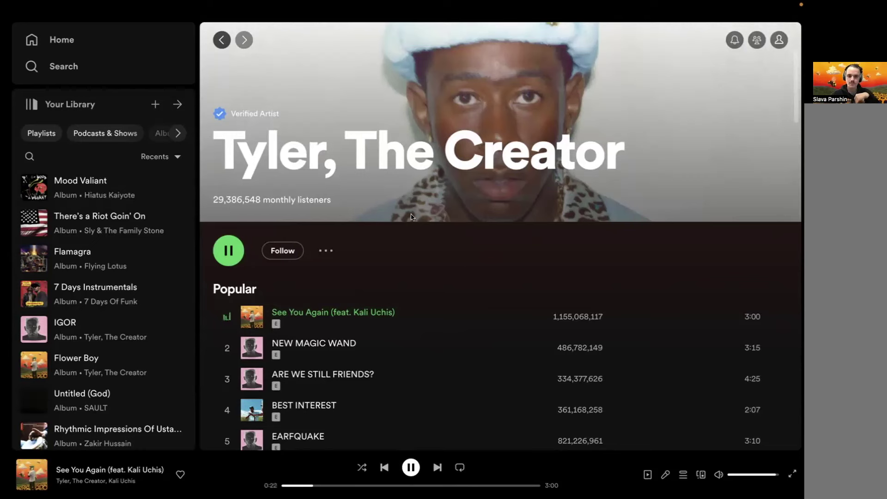
{"action": "key", "text": "space"}
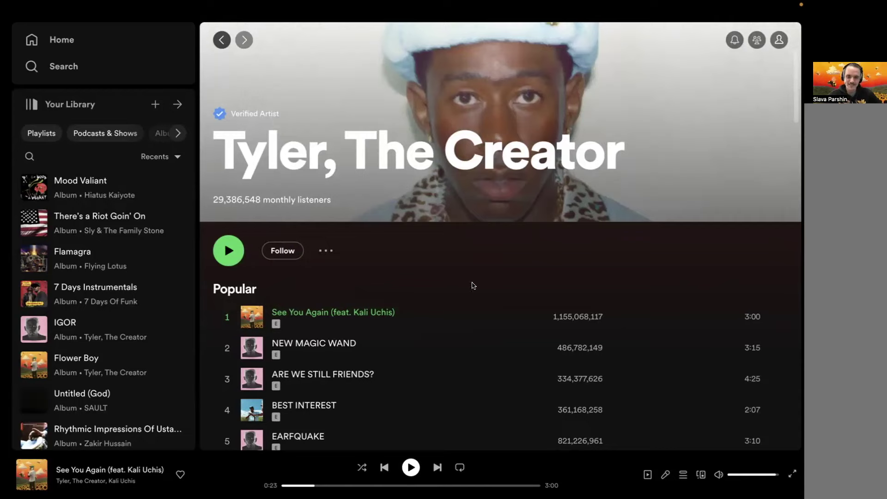
Return to Ableton Live and play part of the chord progression to compare it with the song.
{"action": "key", "text": "ctrl+Right"}
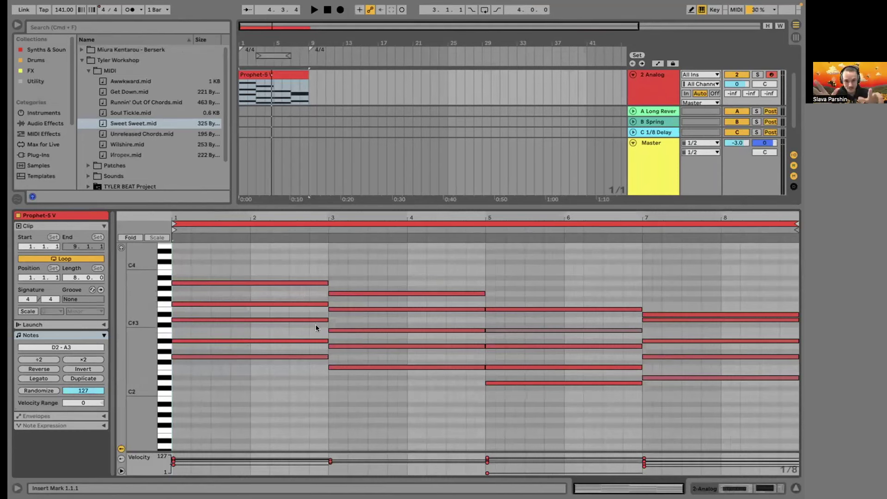
{"action": "key", "text": "space"}
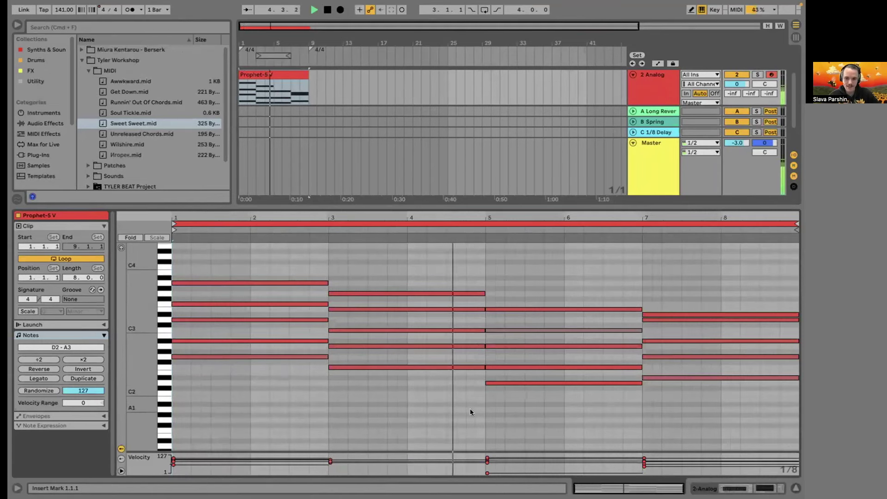
{"action": "key", "text": "space"}
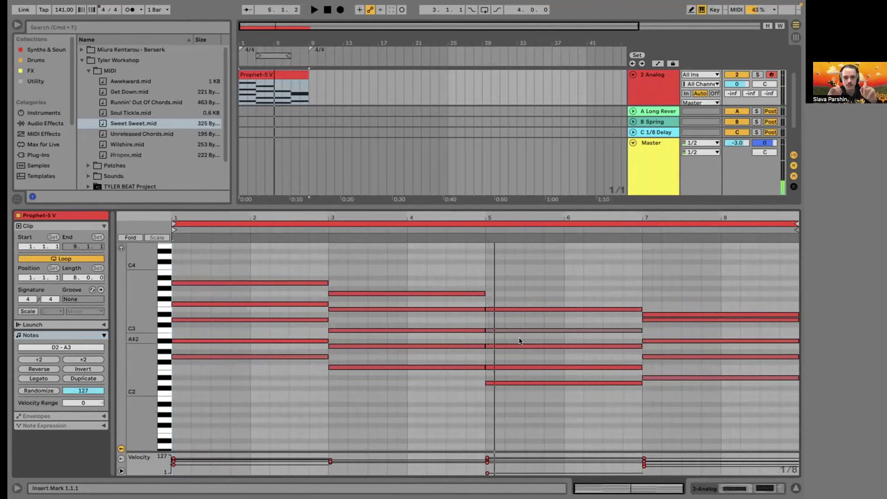
Hide the clip editor and the file browser, and show the Analog track's devices.
{"action": "left_click", "coordinate": [795, 488]}
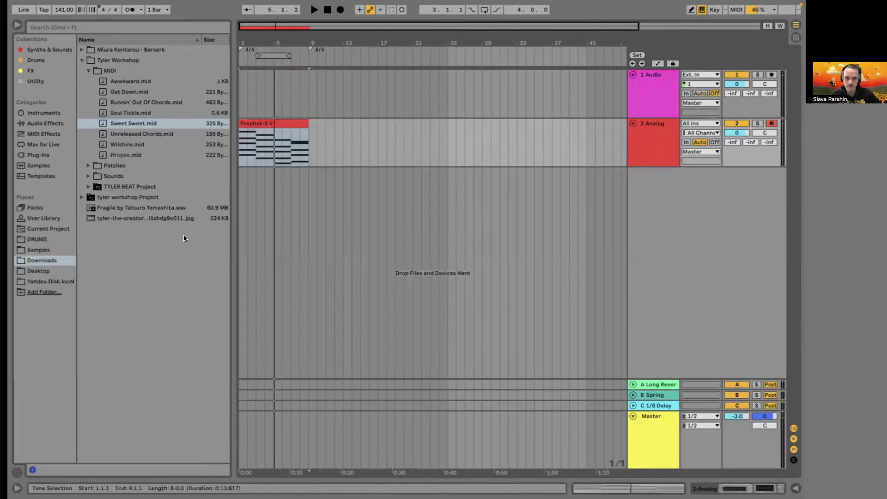
{"action": "left_click", "coordinate": [18, 25]}
{"action": "left_click", "coordinate": [633, 140]}
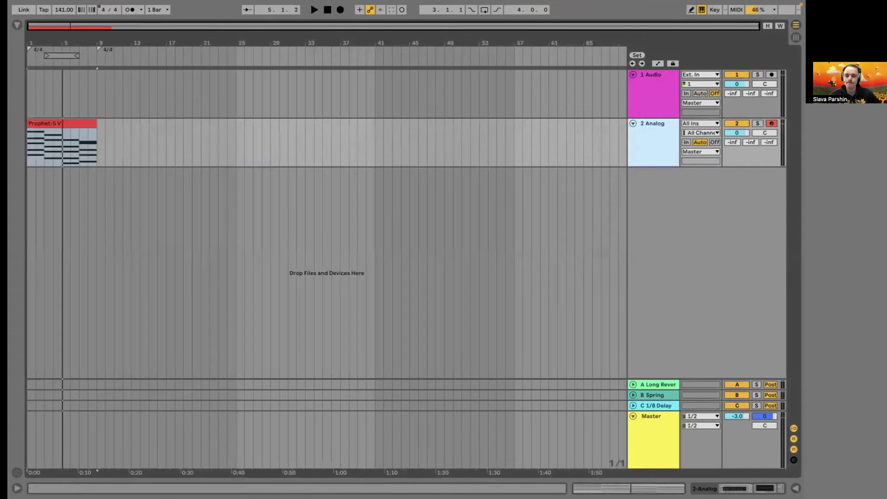
{"action": "left_click", "coordinate": [713, 486]}
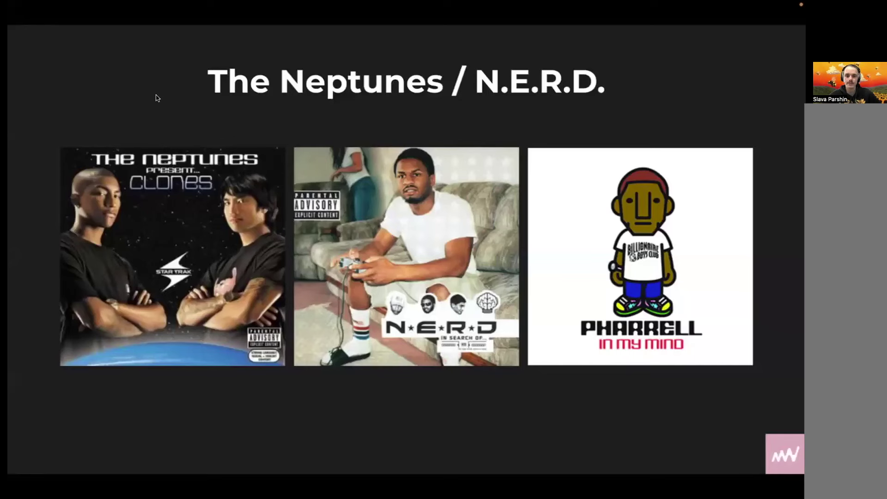
Advance the presentation to the slide "синты Тайлера".
{"action": "key", "text": "Right"}
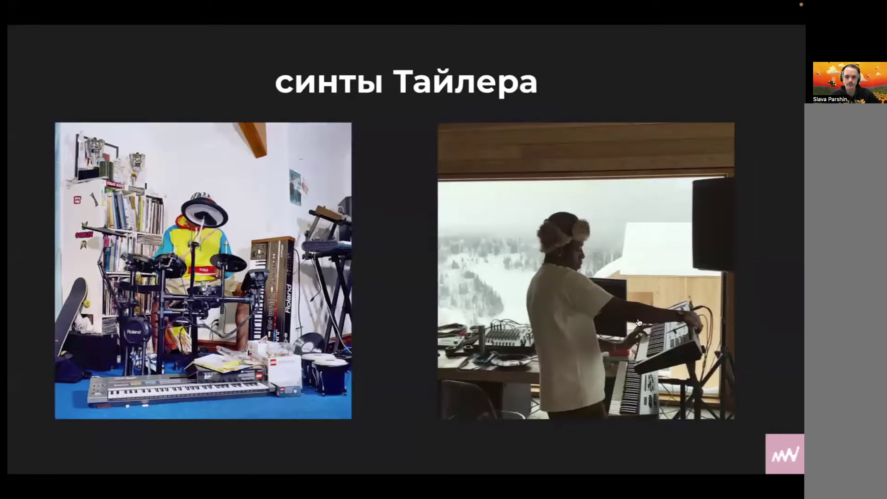
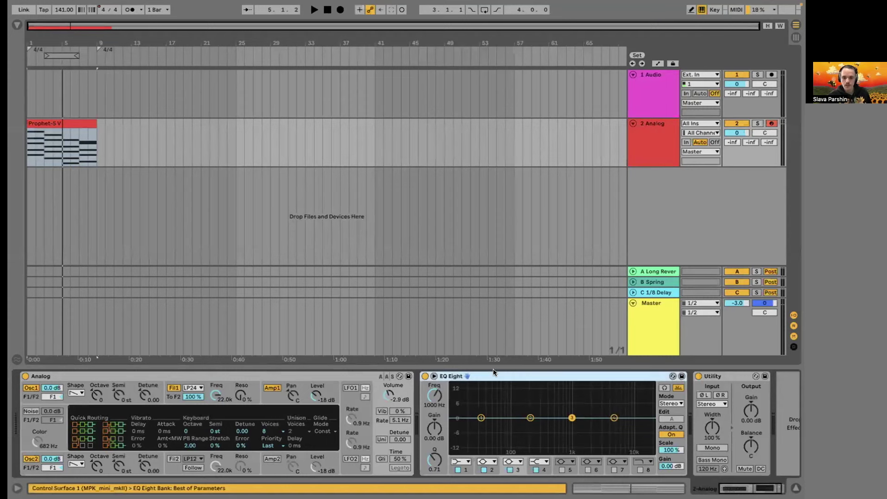
Delete the 1 Audio track and increase the height of the Analog track.
{"action": "left_click", "coordinate": [647, 114]}
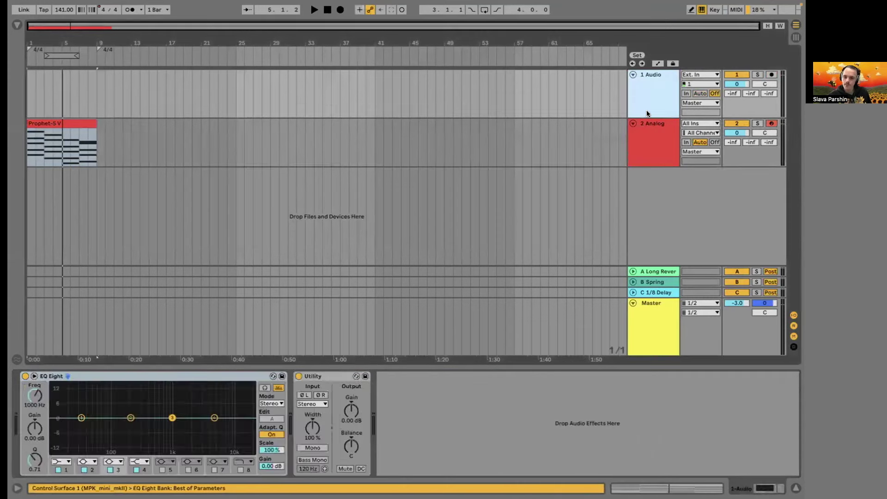
{"action": "key", "text": "Delete"}
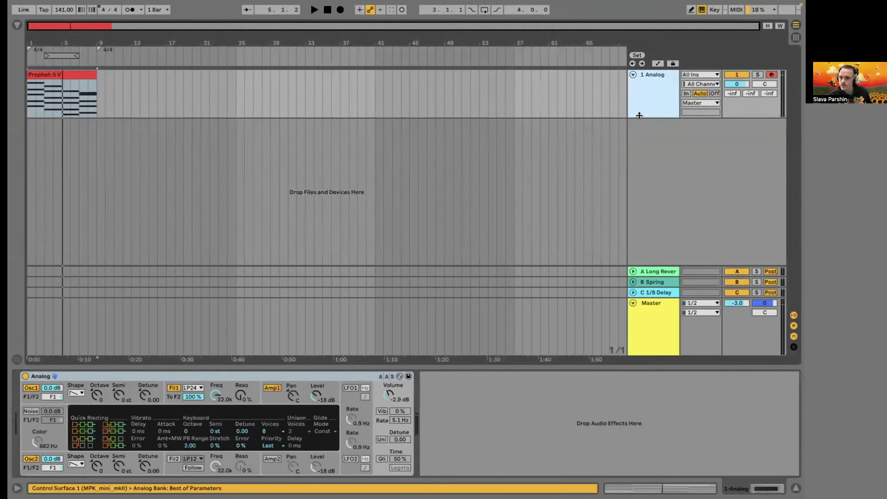
{"action": "left_click_drag", "start_coordinate": [642, 118], "coordinate": [644, 155]}
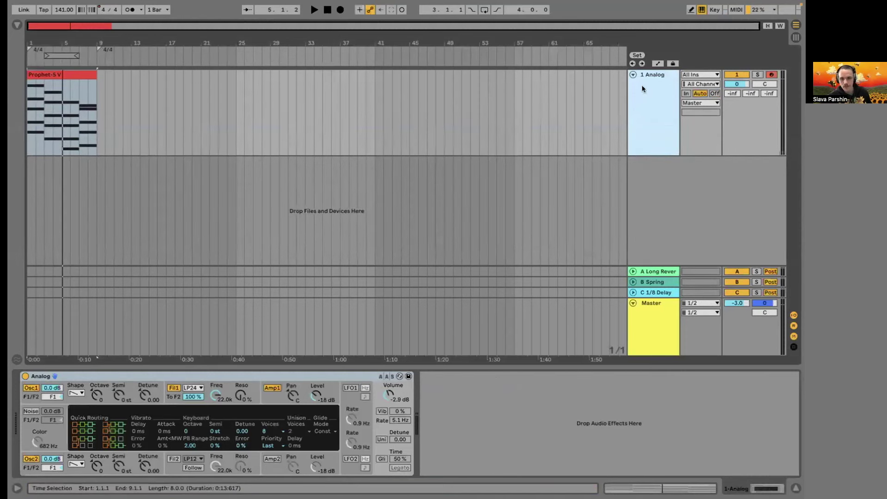
Loop the arrangement over the 8-bar Prophet-5 V clip and select the Analog track to show its synth.
{"action": "left_click", "coordinate": [45, 74]}
{"action": "key", "text": "ctrl+l"}
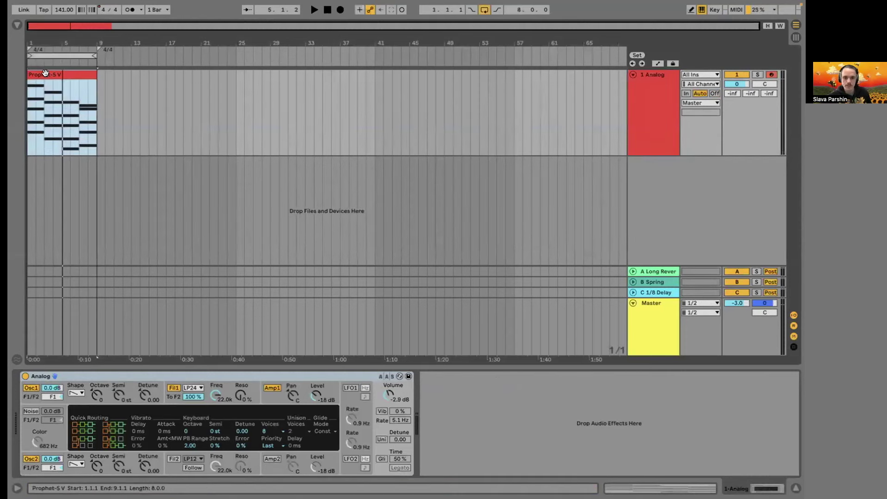
{"action": "left_click", "coordinate": [608, 154]}
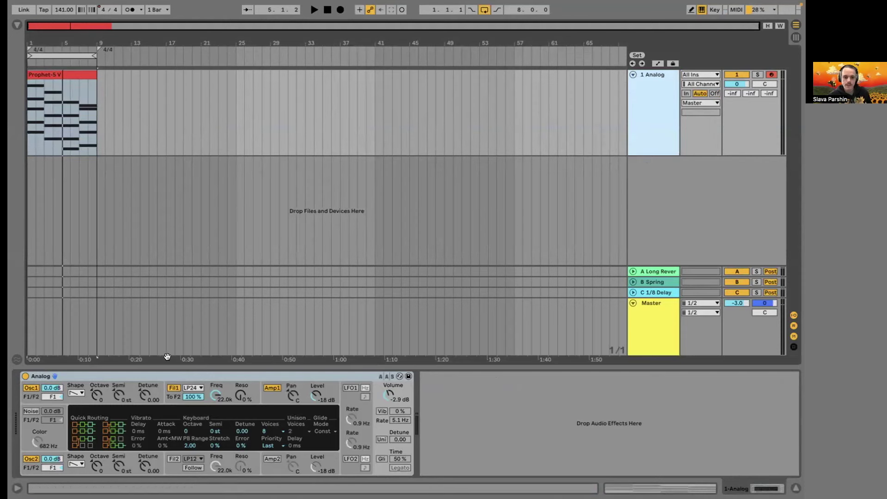
{"action": "left_click", "coordinate": [159, 369]}
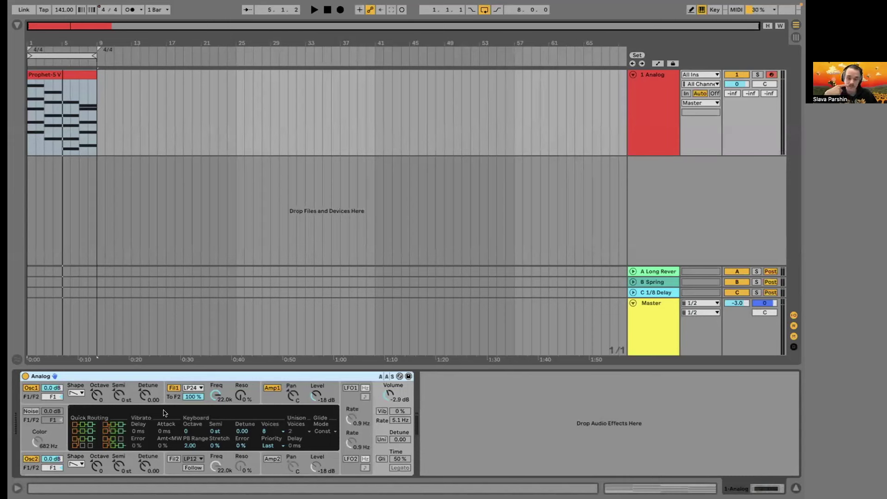
Set Osc1's shape to sine in the Analog synth and turn Osc2 off.
{"action": "left_click", "coordinate": [31, 391]}
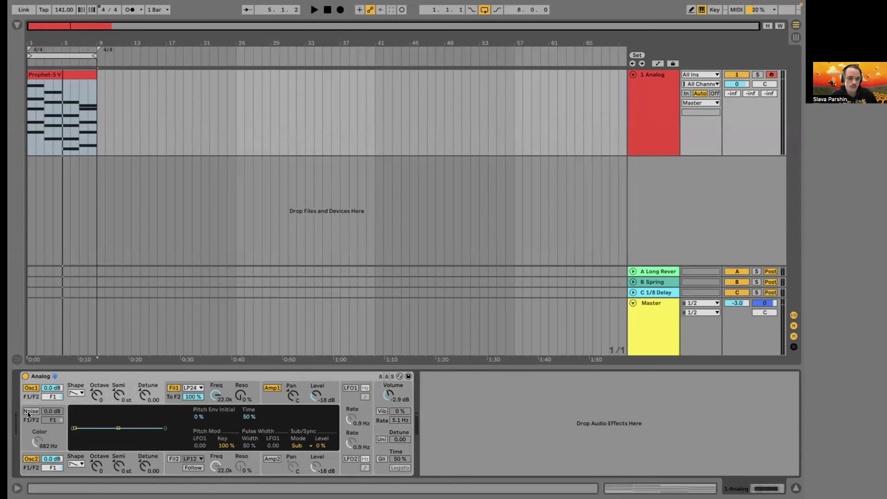
{"action": "left_click", "coordinate": [79, 390]}
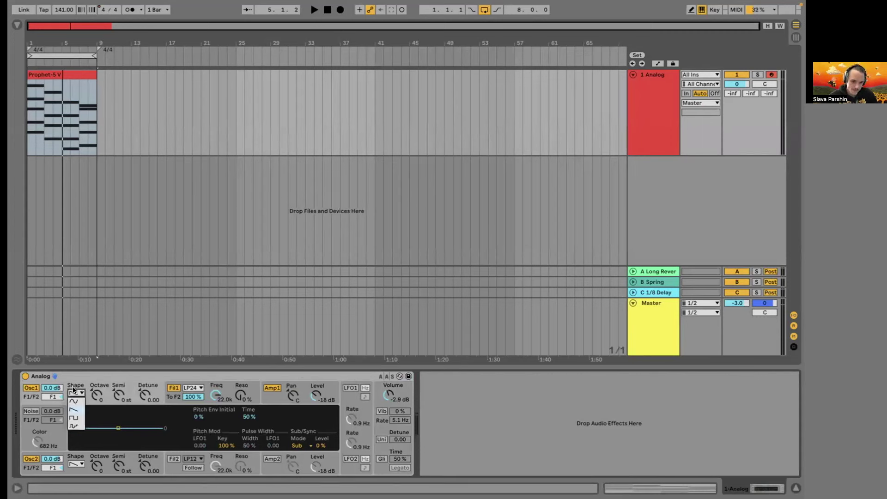
{"action": "left_click", "coordinate": [69, 390]}
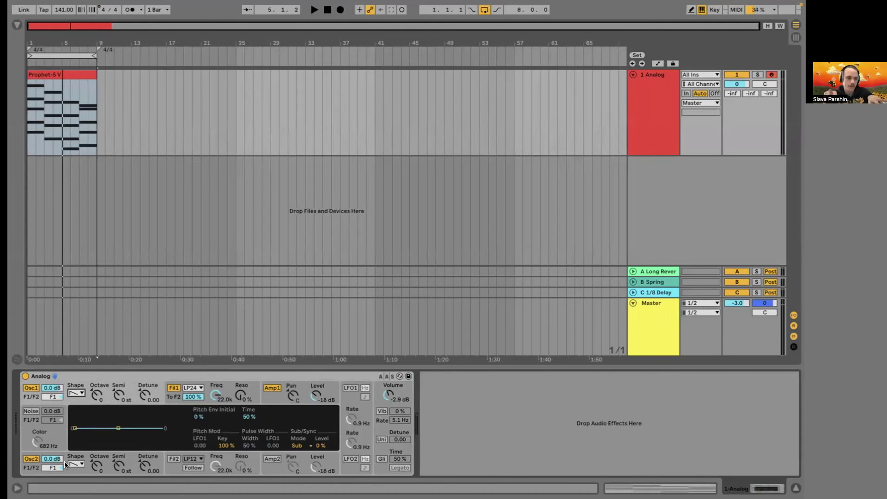
{"action": "left_click", "coordinate": [76, 393]}
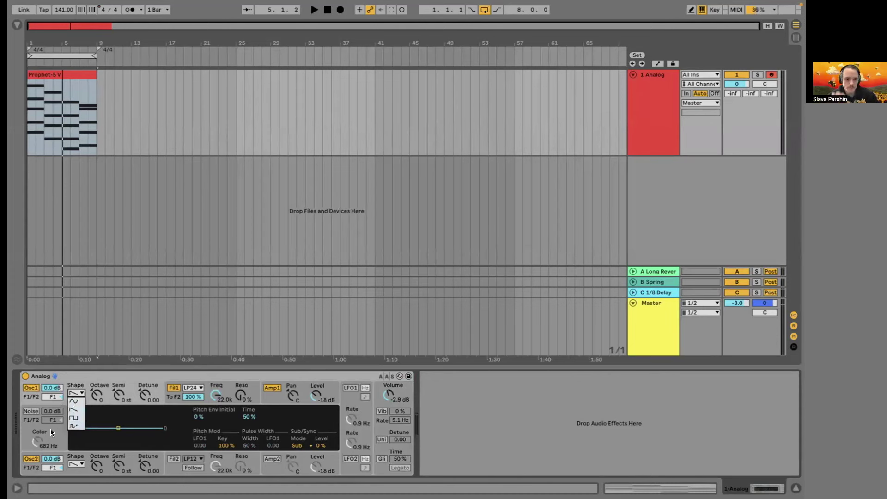
{"action": "left_click", "coordinate": [76, 405]}
{"action": "left_click", "coordinate": [32, 458]}
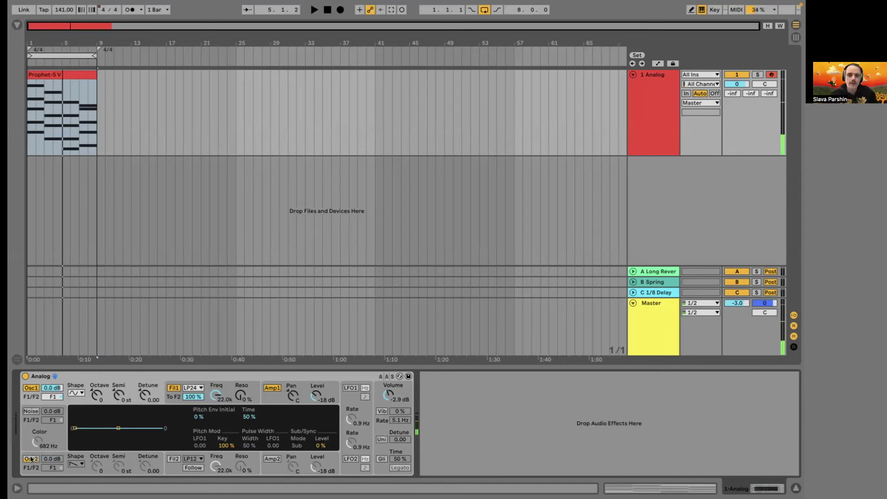
Try the sawtooth and rectangle shapes in turn on the Analog synth's Osc1.
{"action": "left_click", "coordinate": [72, 393]}
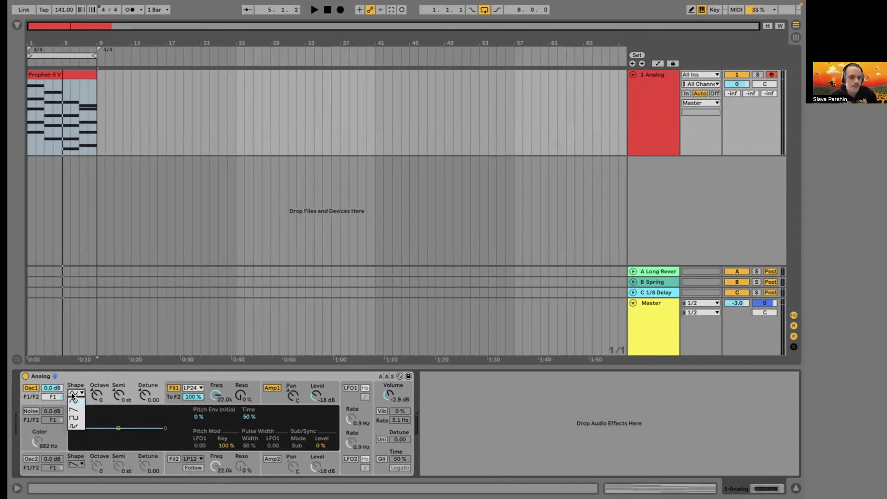
{"action": "left_click", "coordinate": [74, 409]}
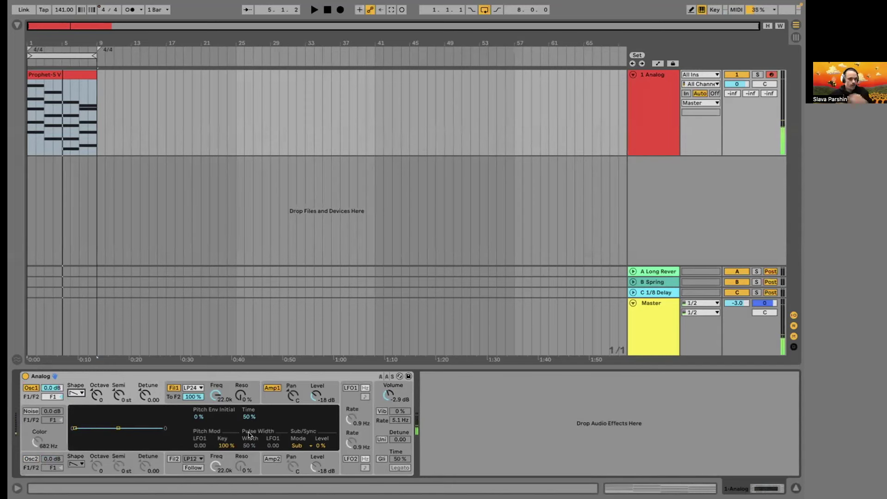
{"action": "left_click", "coordinate": [76, 393]}
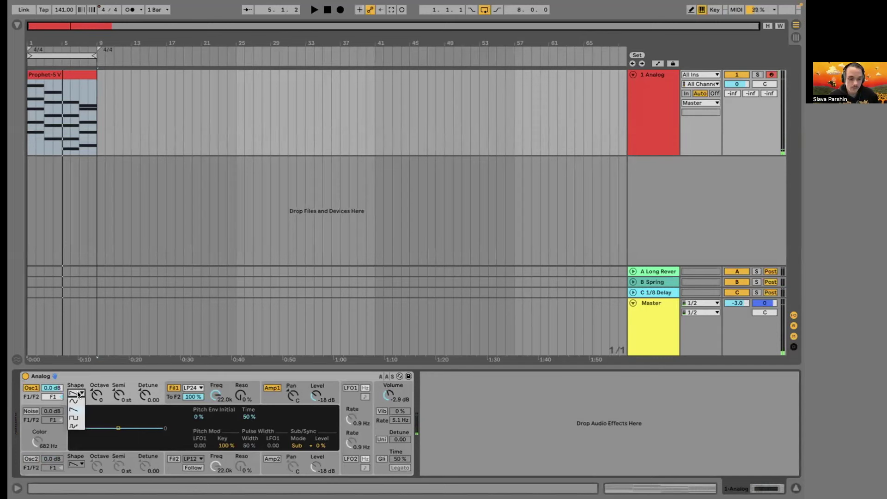
{"action": "left_click", "coordinate": [77, 416]}
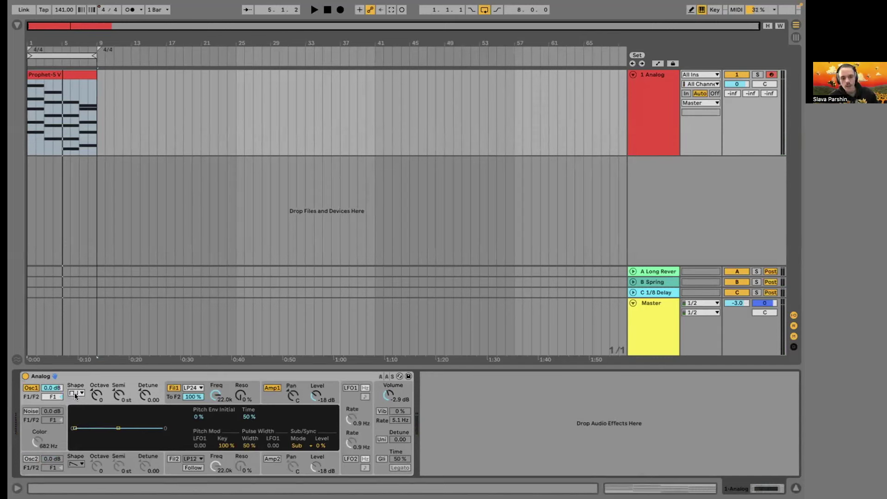
{"action": "left_click", "coordinate": [74, 393]}
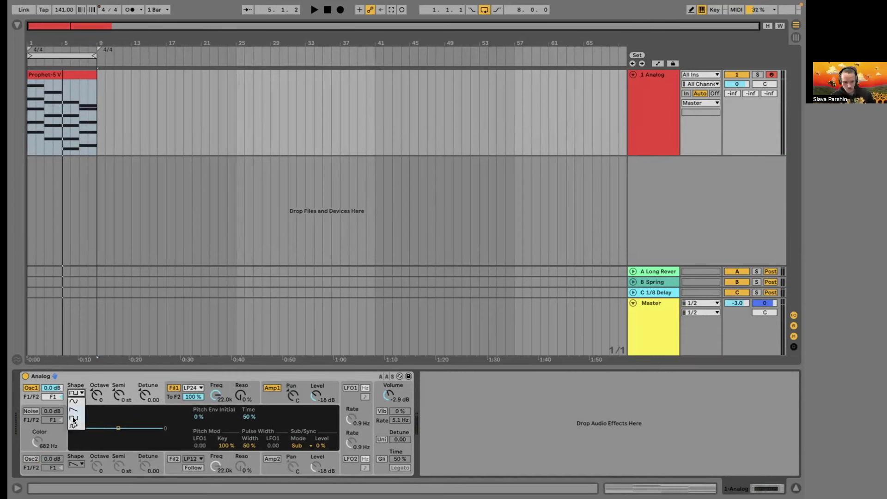
{"action": "left_click", "coordinate": [74, 417]}
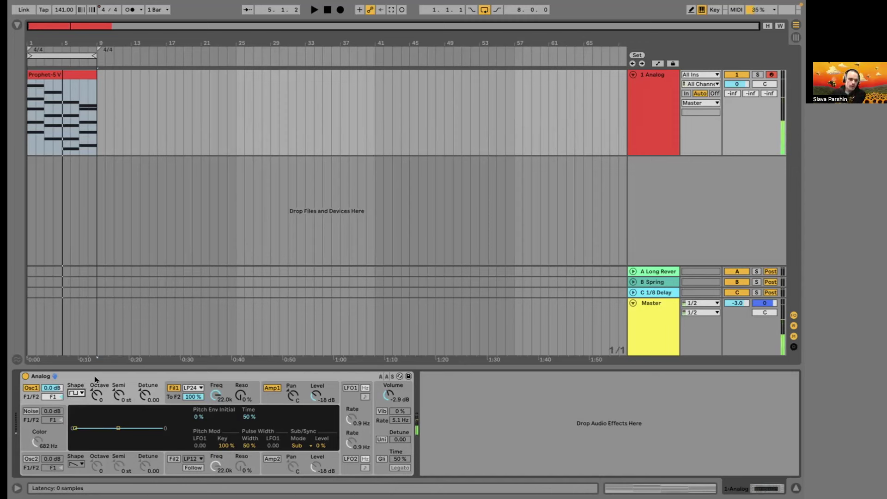
Compare Osc1's sawtooth and rectangle shapes once more and leave the shape on sawtooth.
{"action": "left_click", "coordinate": [76, 393]}
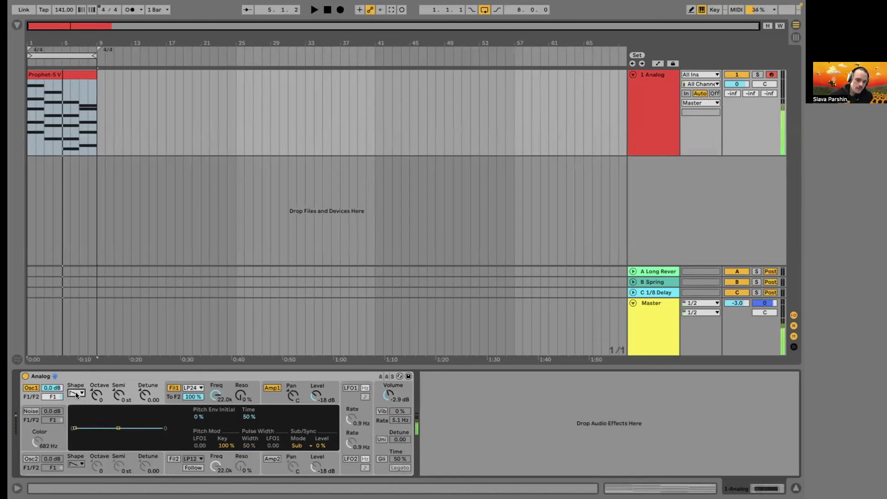
{"action": "left_click", "coordinate": [76, 392]}
{"action": "left_click", "coordinate": [76, 415]}
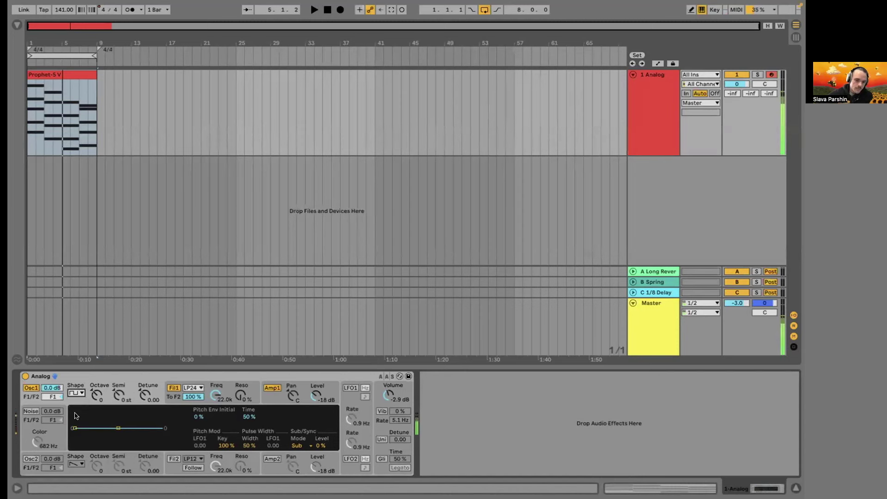
{"action": "left_click", "coordinate": [76, 392]}
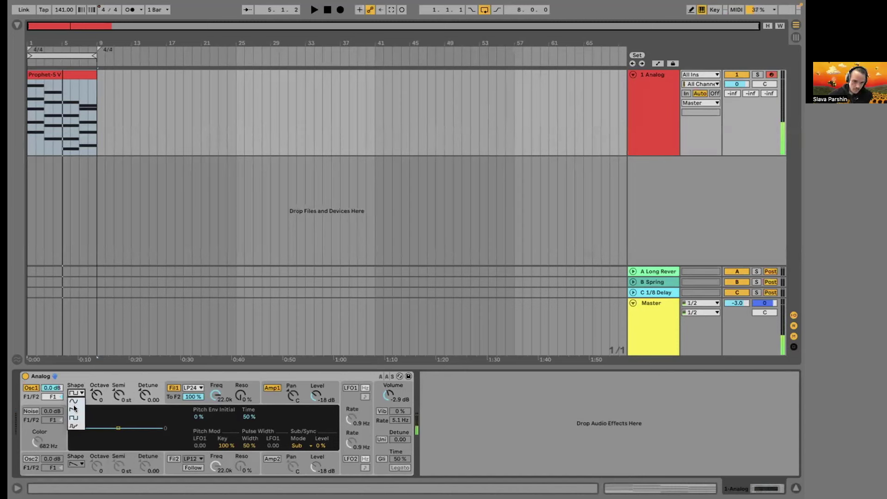
{"action": "left_click", "coordinate": [74, 409]}
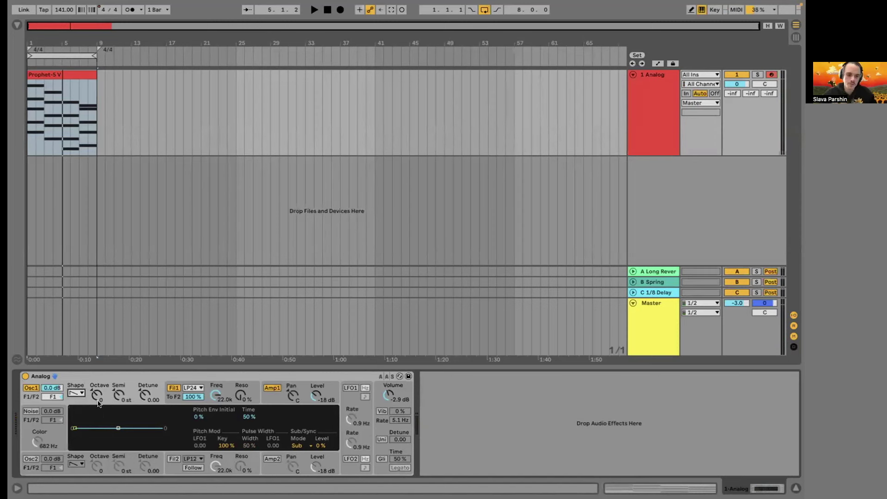
Turn on Osc2 in the Analog synth.
{"action": "left_click", "coordinate": [31, 460]}
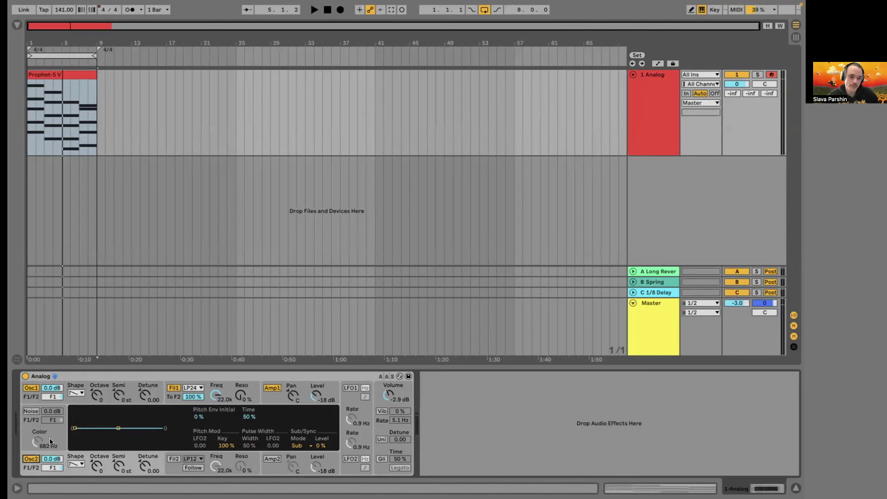
{"action": "left_click", "coordinate": [29, 395]}
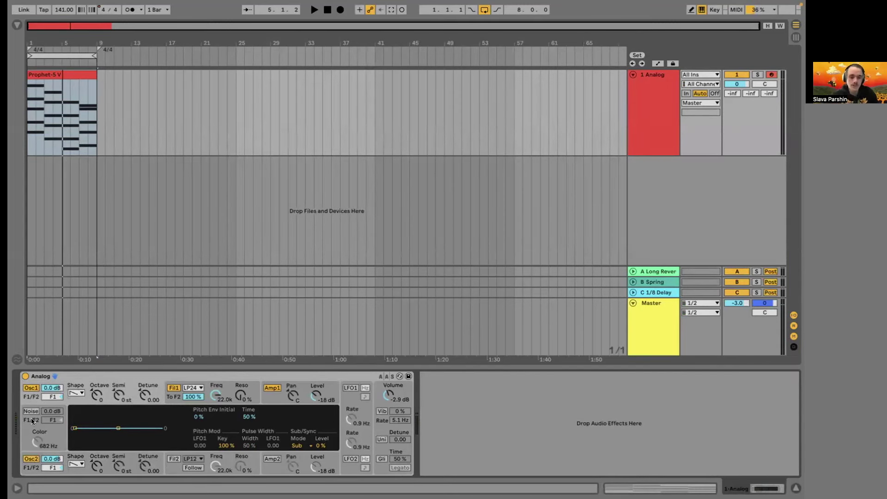
{"action": "left_click", "coordinate": [30, 461]}
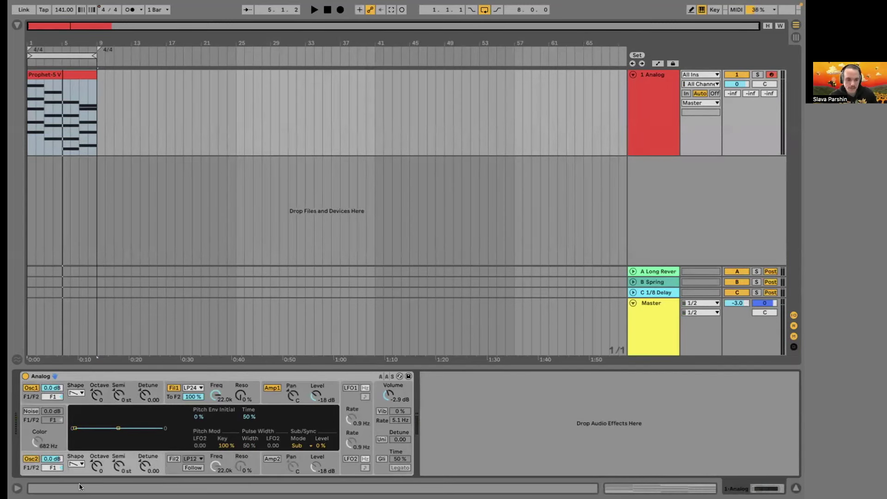
{"action": "left_click", "coordinate": [84, 387]}
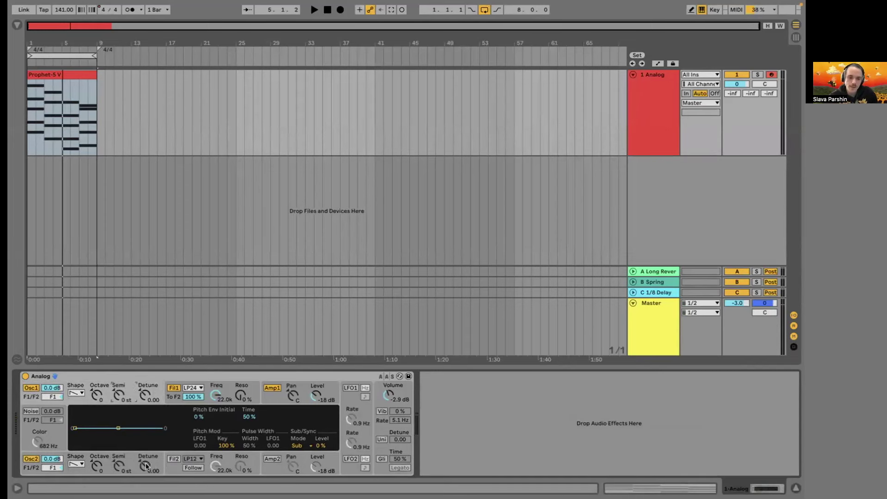
Try Osc2's detune at 1.00, 0.08 and 0.21, playing notes to hear the effect.
{"action": "left_click", "coordinate": [146, 465]}
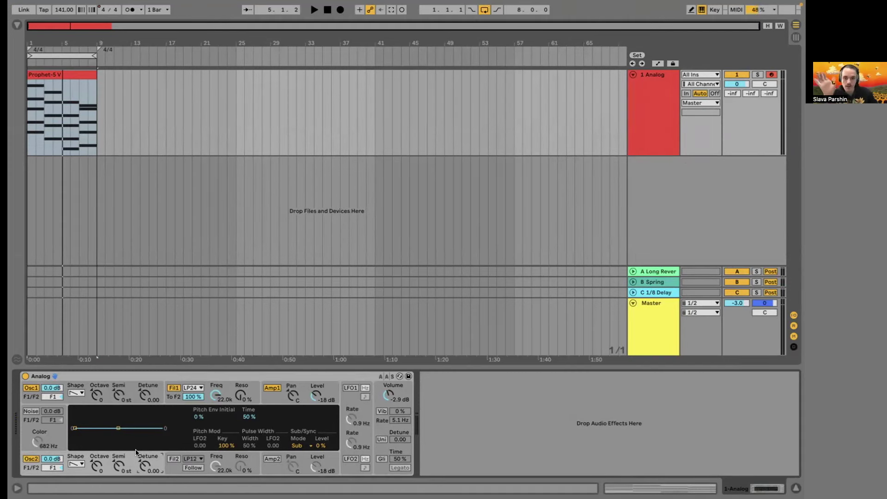
{"action": "mouse_move", "coordinate": [137, 452]}
{"action": "left_mouse_down"}
{"action": "mouse_move", "coordinate": [137, 439]}
{"action": "mouse_move", "coordinate": [147, 461]}
{"action": "left_mouse_up"}
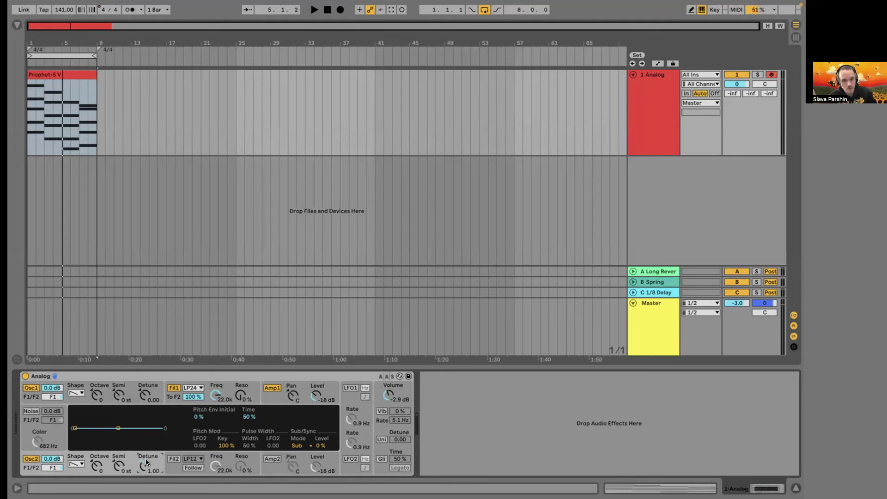
{"action": "left_click_drag", "start_coordinate": [147, 461], "coordinate": [147, 469]}
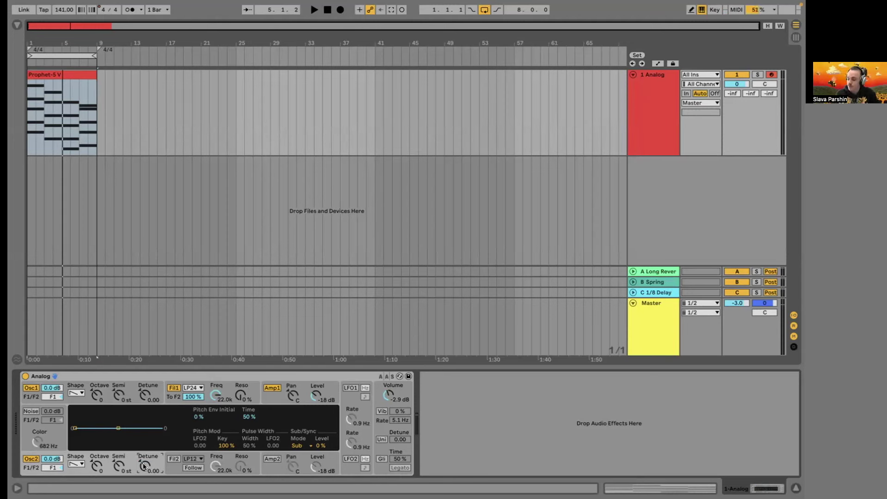
{"action": "key", "text": "a"}
{"action": "left_click_drag", "start_coordinate": [145, 466], "coordinate": [144, 465]}
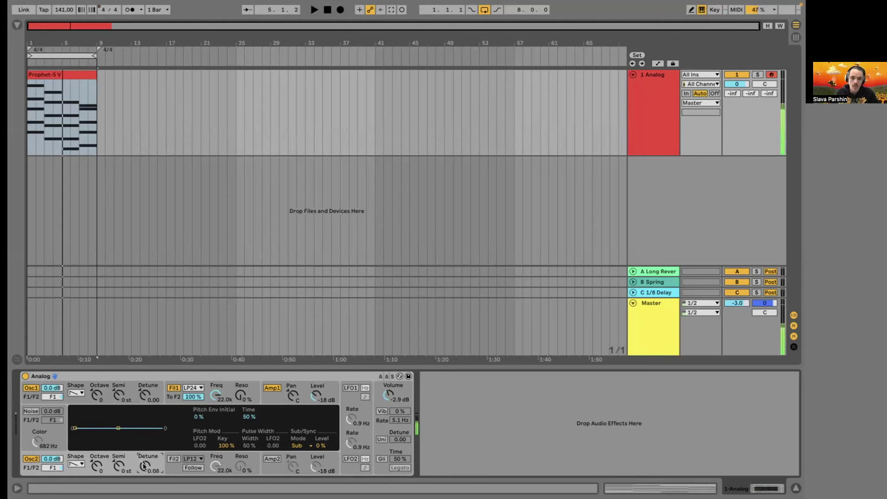
{"action": "left_click", "coordinate": [49, 87]}
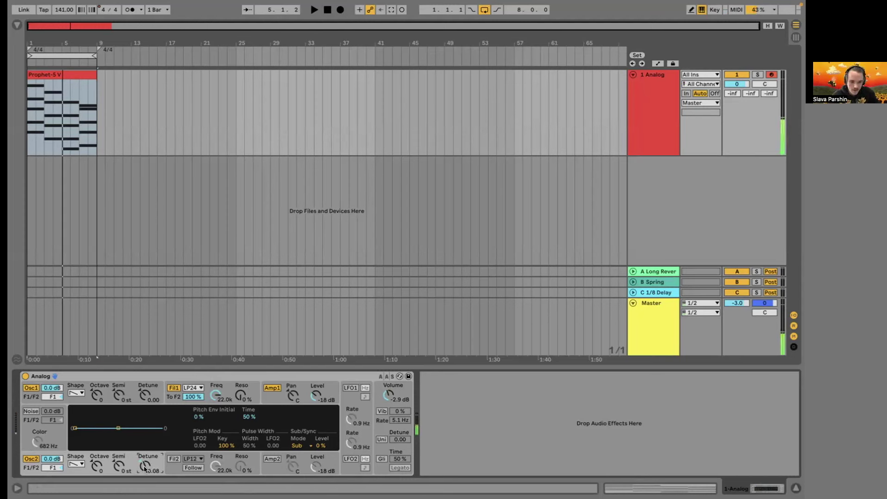
{"action": "left_click_drag", "start_coordinate": [144, 468], "coordinate": [144, 462]}
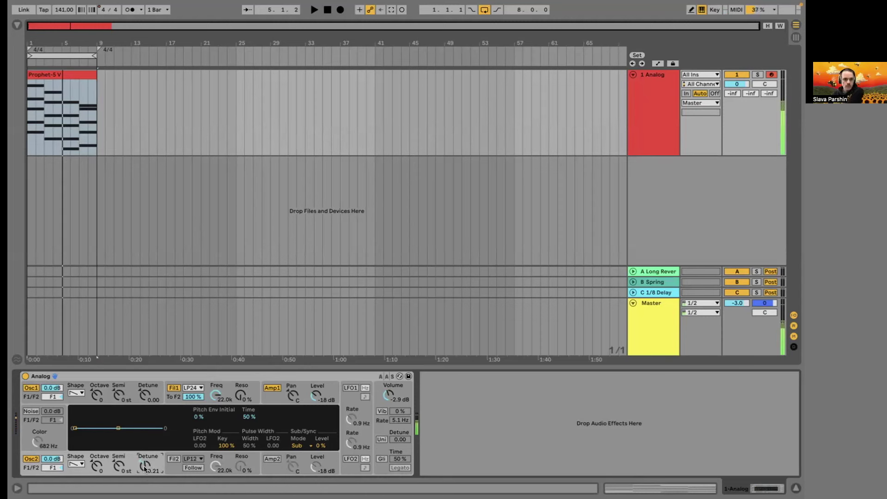
Reset Osc2's detune to 0.00 and play the Prophet-5 V clip to hear it without detuning.
{"action": "key", "text": "Delete"}
{"action": "key", "text": "space"}
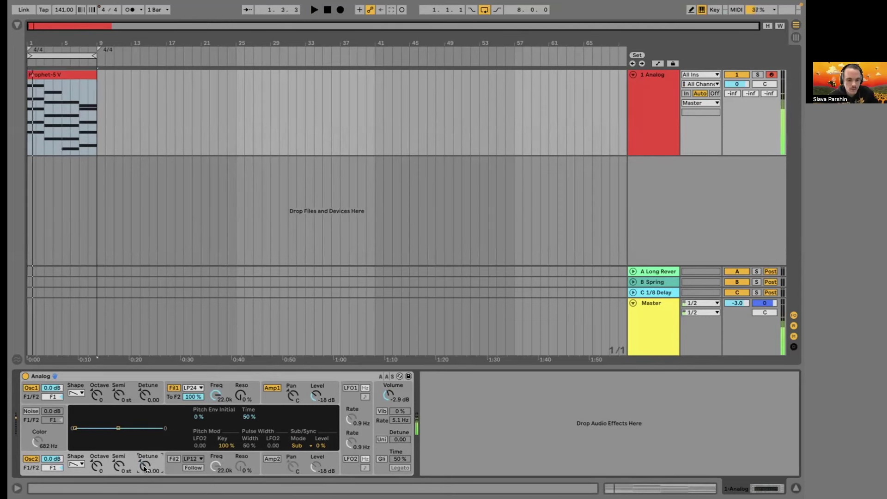
{"action": "key", "text": "space"}
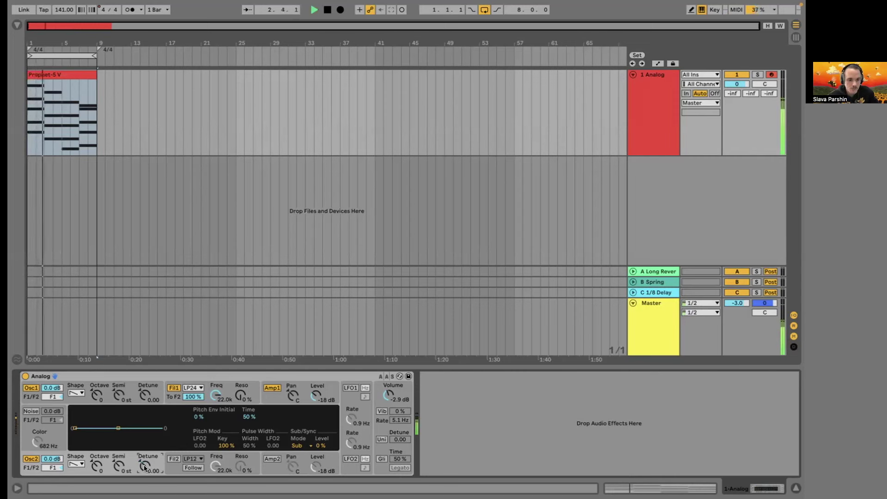
{"action": "key", "text": "space"}
Set Osc2's detune to 0.21 while auditioning the Prophet-5 V clip, then stop playback.
{"action": "left_click_drag", "start_coordinate": [143, 464], "coordinate": [144, 460]}
{"action": "key", "text": "space"}
{"action": "key", "text": "space"}
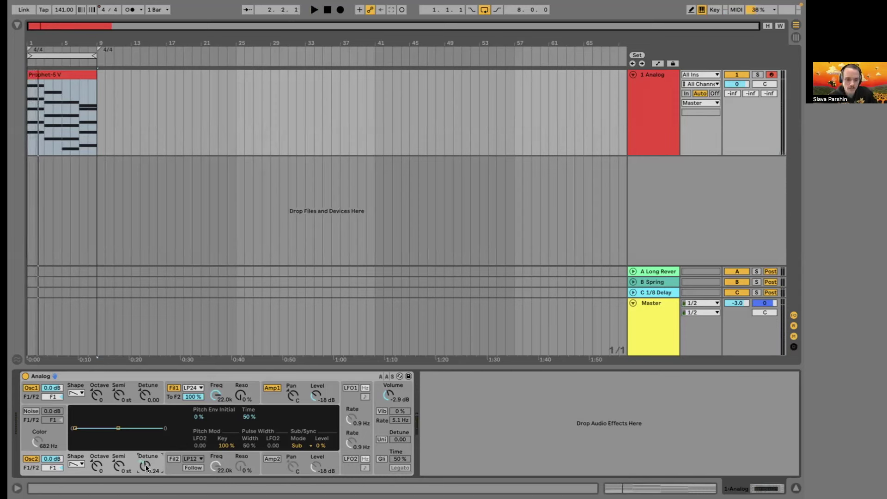
{"action": "key", "text": "space"}
{"action": "mouse_move", "coordinate": [145, 465]}
{"action": "left_mouse_down"}
{"action": "mouse_move", "coordinate": [146, 475]}
{"action": "mouse_move", "coordinate": [146, 462]}
{"action": "left_mouse_up"}
{"action": "key", "text": "space"}
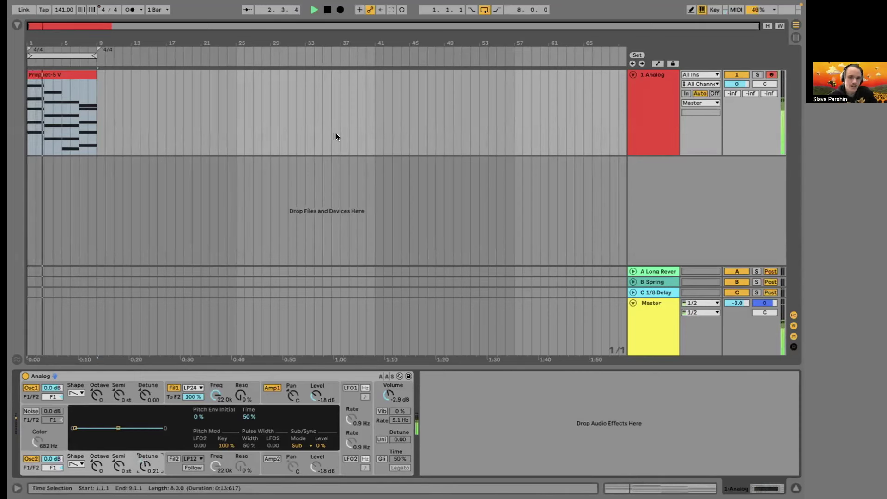
{"action": "key", "text": "space"}
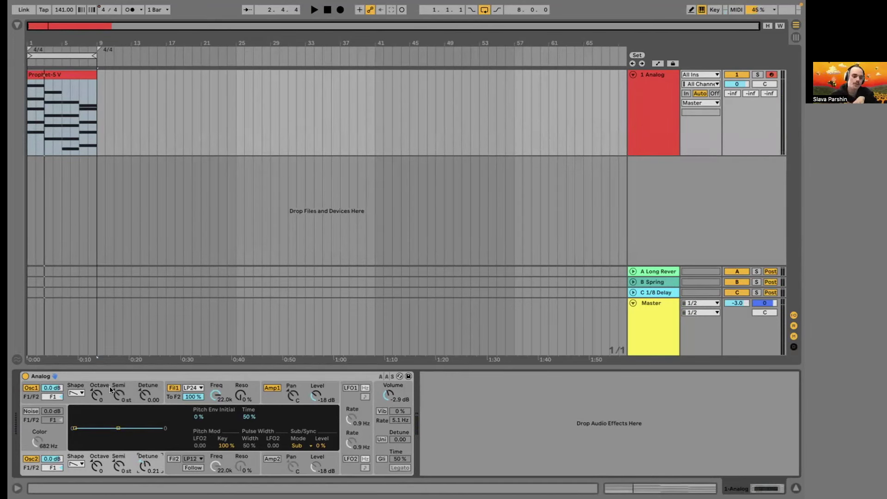
Show the Fil1 settings and examine the available filter types, keeping the 24 dB low-pass.
{"action": "left_click", "coordinate": [172, 393]}
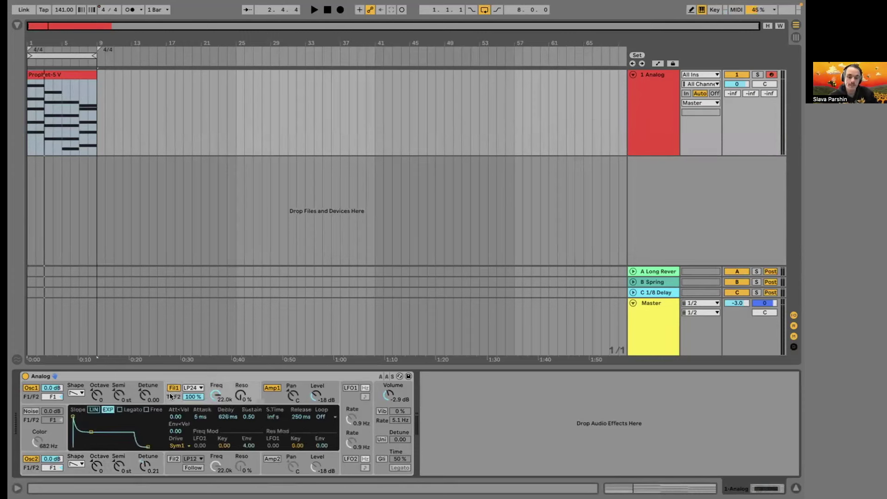
{"action": "left_click", "coordinate": [209, 393]}
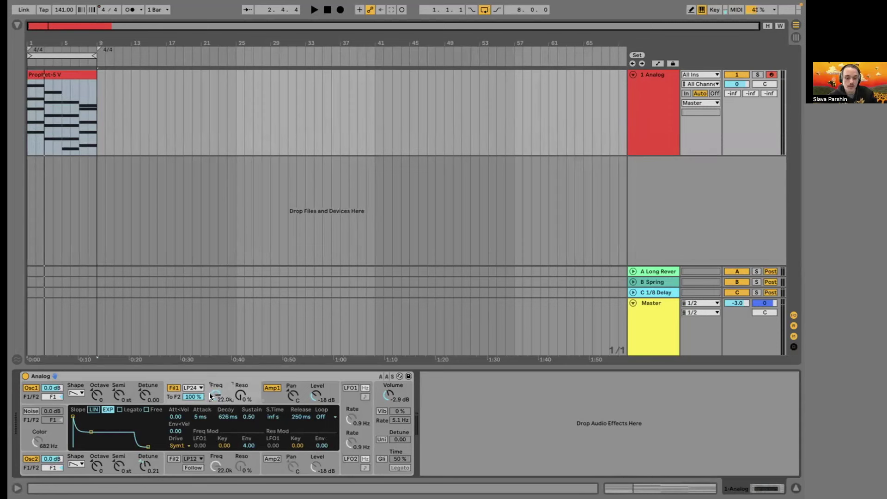
{"action": "left_click", "coordinate": [190, 388]}
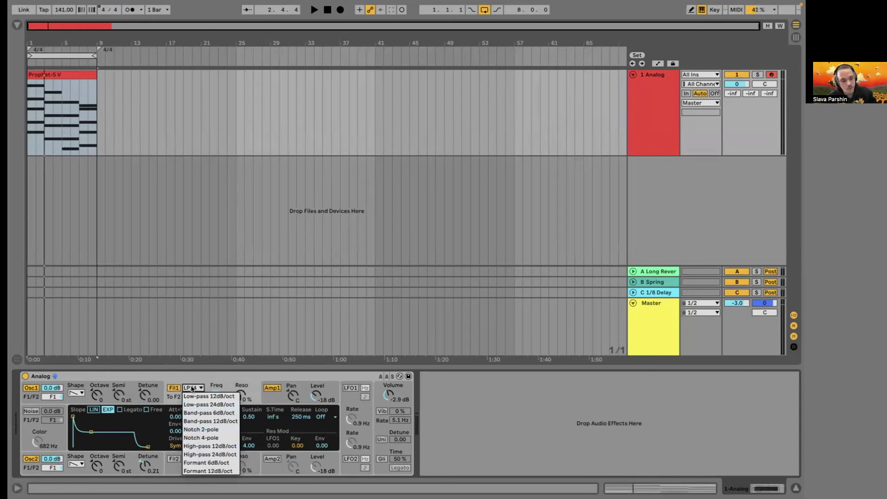
{"action": "left_click", "coordinate": [195, 388]}
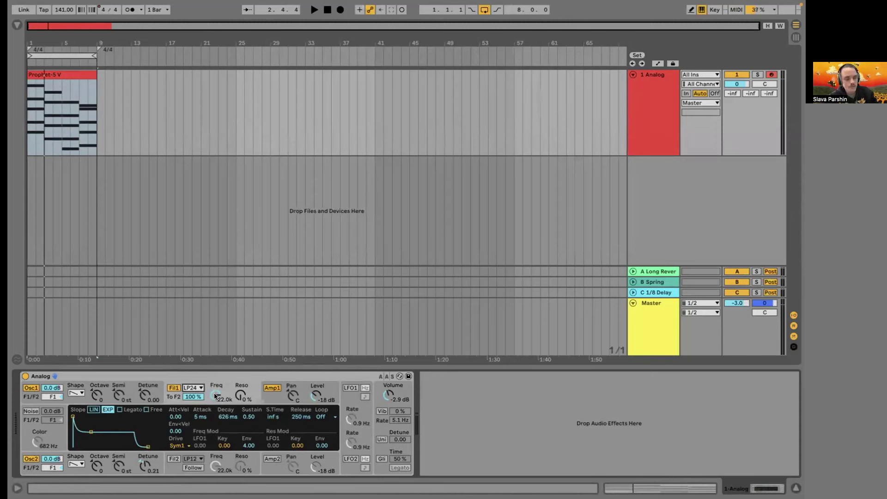
Sweep Fil1's cutoff frequency while the clip plays and return it to 22.0k.
{"action": "key", "text": "space"}
{"action": "mouse_move", "coordinate": [215, 396]}
{"action": "left_mouse_down"}
{"action": "mouse_move", "coordinate": [215, 430]}
{"action": "mouse_move", "coordinate": [215, 406]}
{"action": "left_mouse_up"}
{"action": "key", "text": "space"}
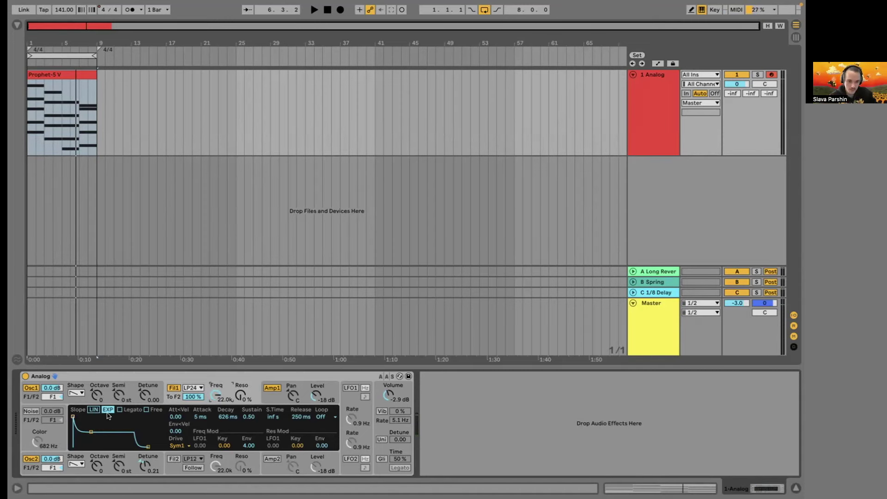
Lower Fil1's frequency to 86 and shape its envelope with 227 ms attack, 29 ms decay and 0.00 sustain.
{"action": "left_click_drag", "start_coordinate": [215, 395], "coordinate": [215, 415]}
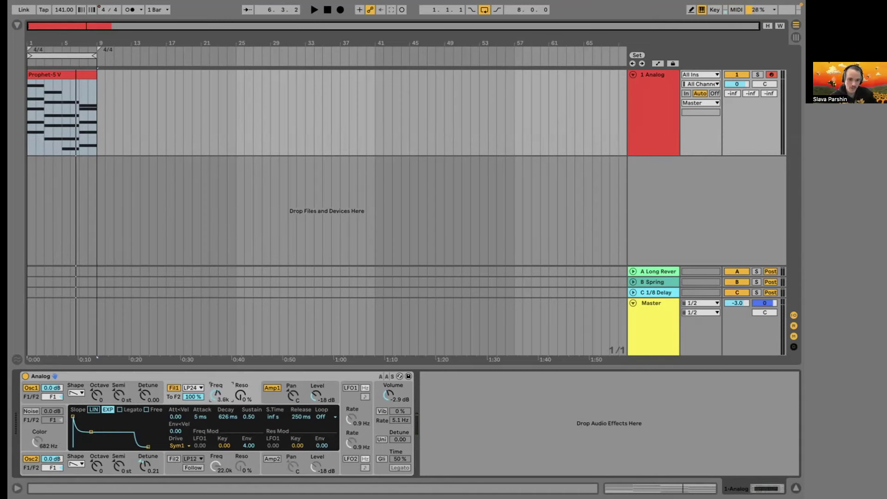
{"action": "left_click", "coordinate": [322, 415]}
{"action": "mouse_move", "coordinate": [91, 432]}
{"action": "left_mouse_down"}
{"action": "mouse_move", "coordinate": [91, 409]}
{"action": "mouse_move", "coordinate": [76, 417]}
{"action": "mouse_move", "coordinate": [93, 435]}
{"action": "mouse_move", "coordinate": [72, 416]}
{"action": "mouse_move", "coordinate": [88, 436]}
{"action": "left_mouse_up"}
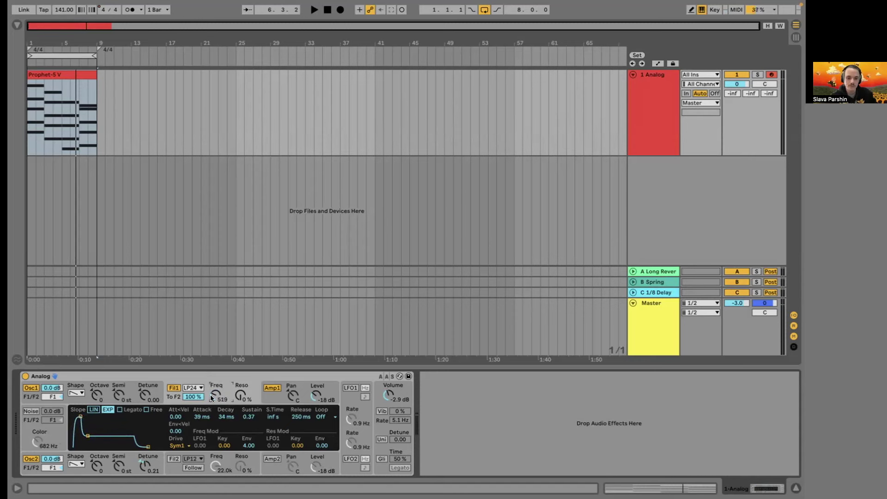
{"action": "mouse_move", "coordinate": [209, 395]}
{"action": "left_mouse_down"}
{"action": "mouse_move", "coordinate": [209, 418]}
{"action": "mouse_move", "coordinate": [241, 399]}
{"action": "mouse_move", "coordinate": [212, 398]}
{"action": "left_mouse_up"}
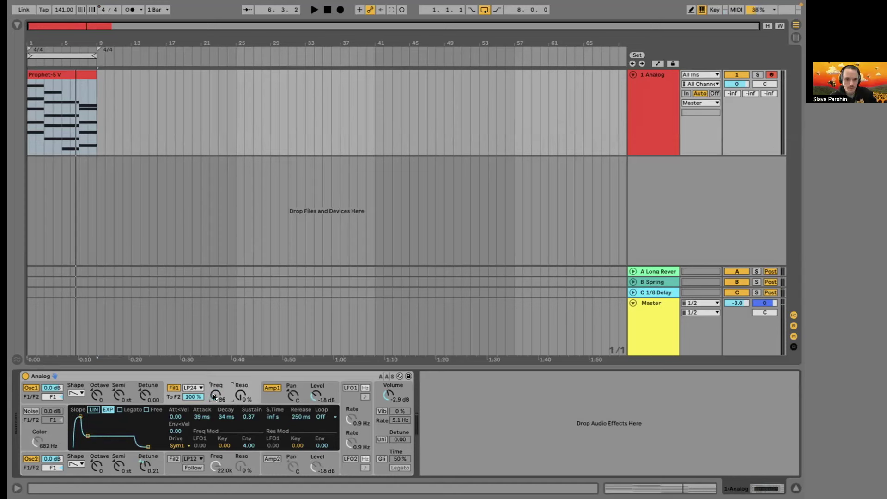
{"action": "mouse_move", "coordinate": [81, 417]}
{"action": "left_mouse_down"}
{"action": "mouse_move", "coordinate": [87, 446]}
{"action": "mouse_move", "coordinate": [87, 418]}
{"action": "left_mouse_up"}
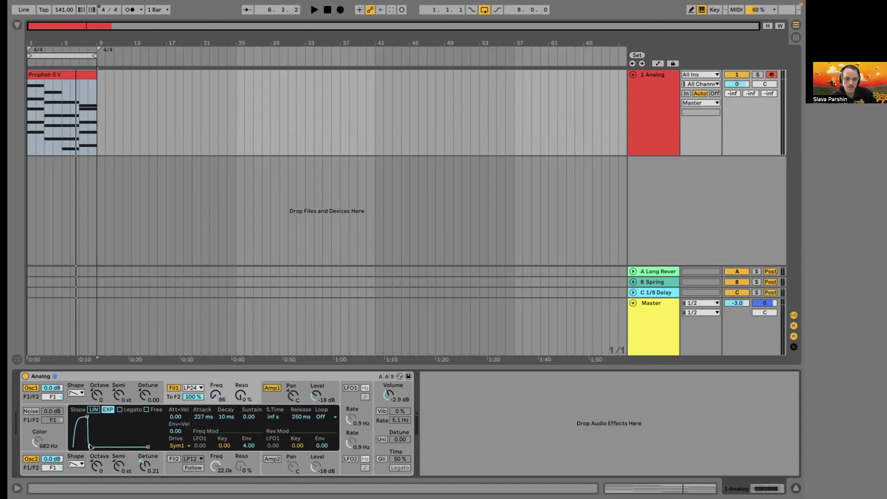
{"action": "left_click_drag", "start_coordinate": [89, 447], "coordinate": [94, 446]}
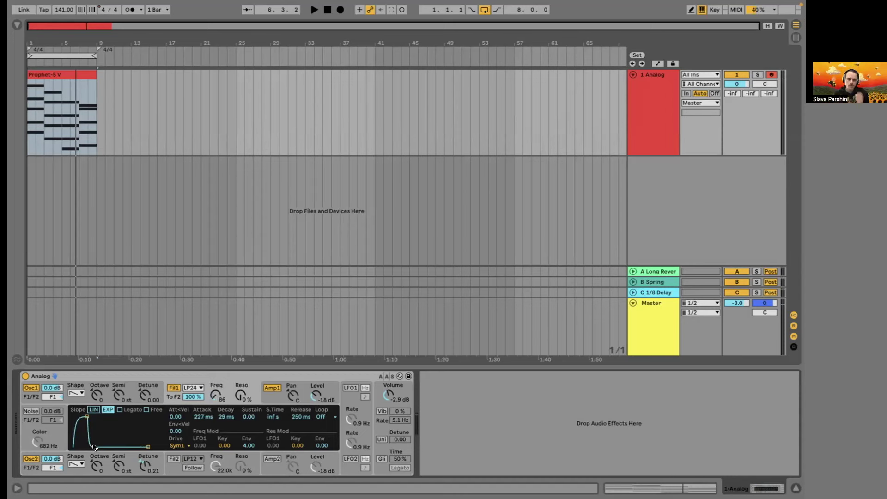
Try Fil1's envelope at 1.99 s attack, 52 ms decay and 0.53 sustain with the frequency envelope amount at 8.16.
{"action": "left_click_drag", "start_coordinate": [94, 446], "coordinate": [96, 435]}
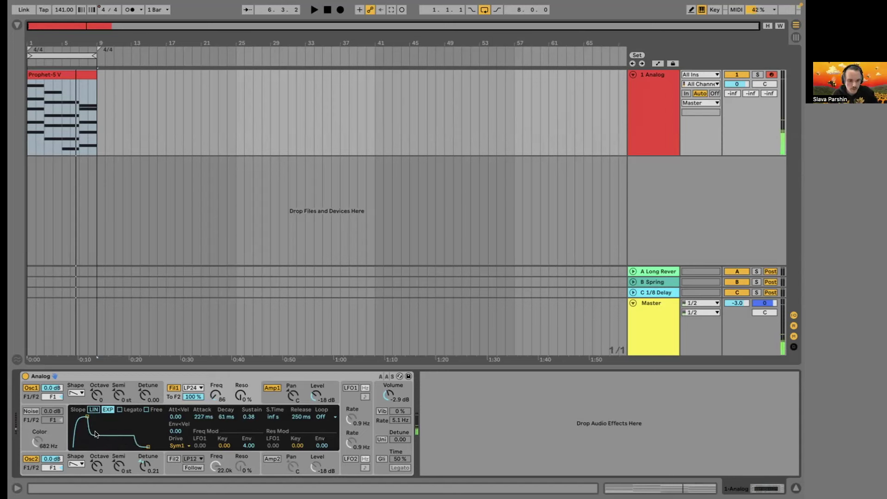
{"action": "left_click", "coordinate": [86, 416]}
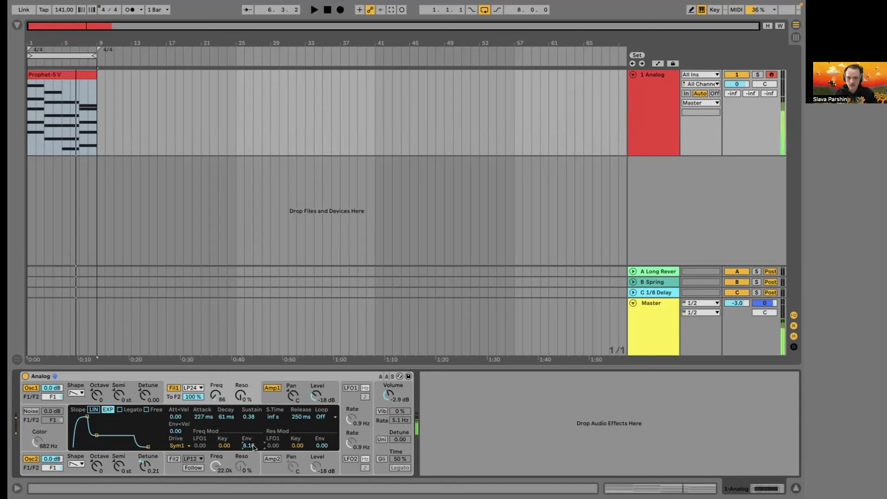
{"action": "left_click_drag", "start_coordinate": [88, 435], "coordinate": [95, 417]}
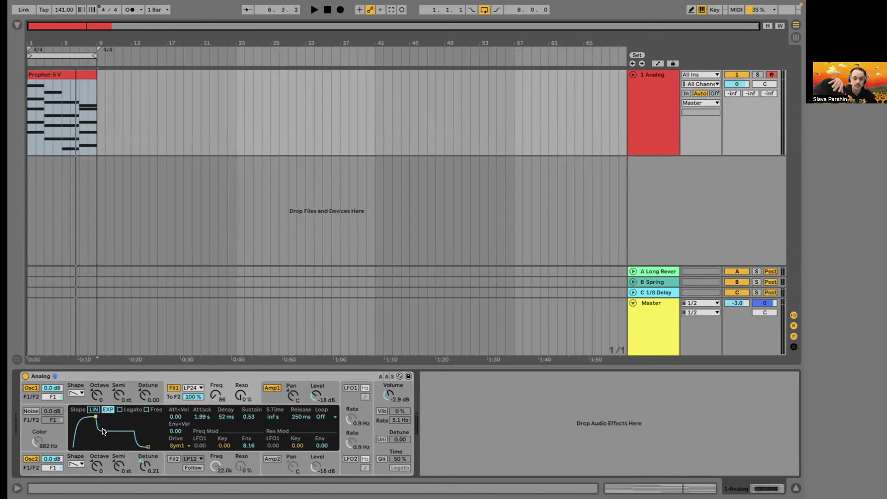
Set Fil1's envelope to 182 ms attack, 146 ms decay and 0.73 sustain, with envelope amount 7.00 and frequency 91.
{"action": "left_click_drag", "start_coordinate": [104, 430], "coordinate": [84, 418]}
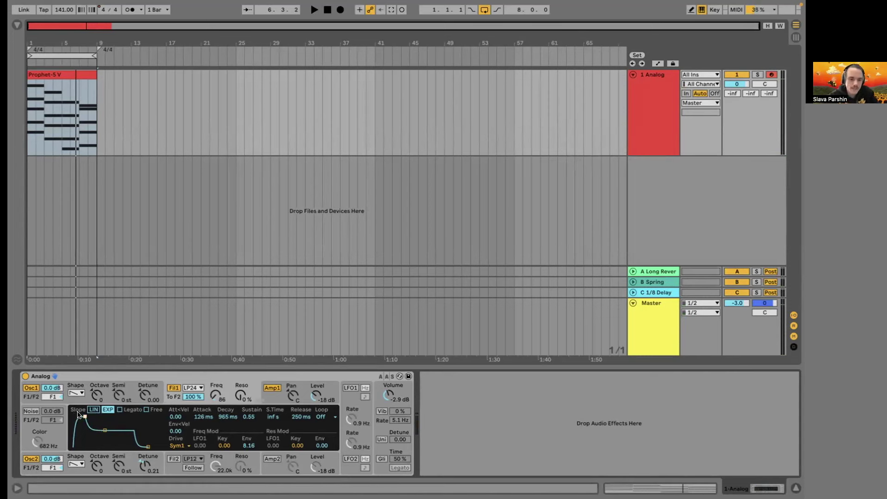
{"action": "left_click_drag", "start_coordinate": [102, 426], "coordinate": [94, 423]}
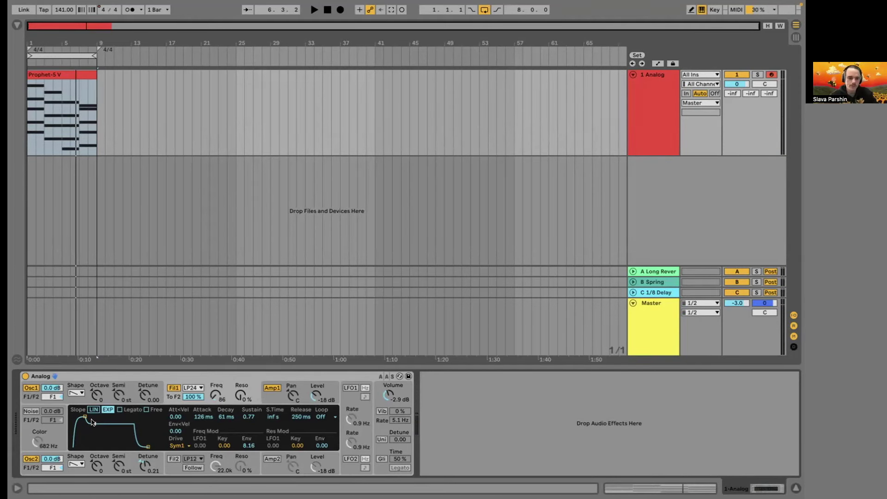
{"action": "left_click_drag", "start_coordinate": [94, 423], "coordinate": [95, 427]}
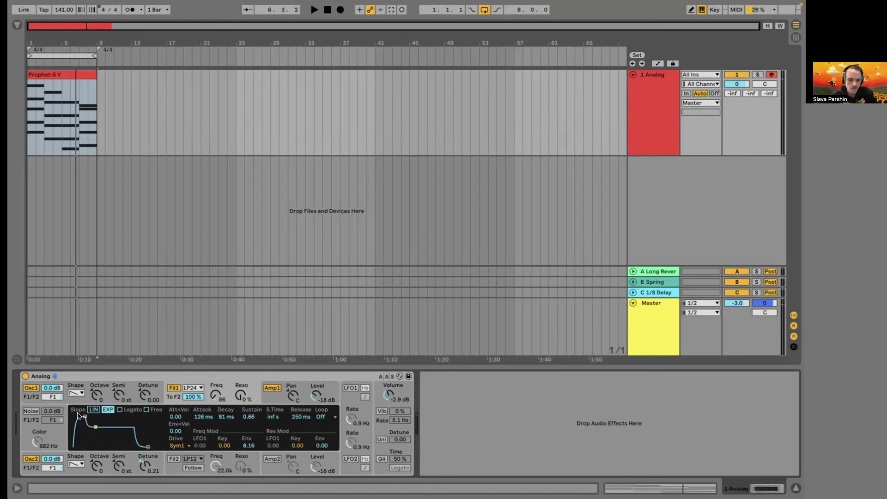
{"action": "left_click_drag", "start_coordinate": [248, 445], "coordinate": [248, 449]}
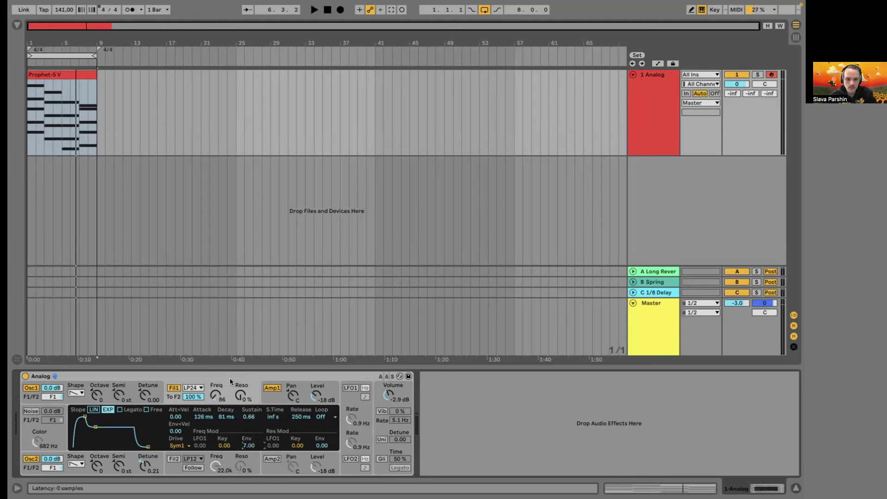
{"action": "left_click_drag", "start_coordinate": [215, 395], "coordinate": [215, 385]}
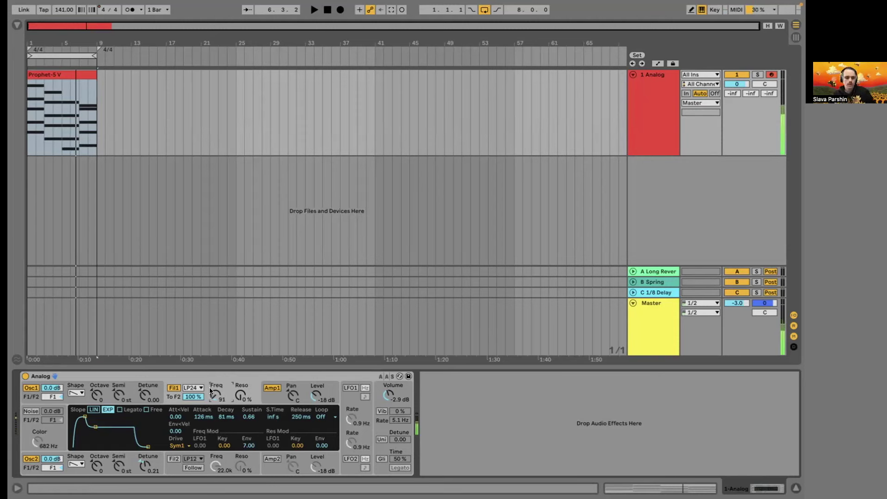
{"action": "mouse_move", "coordinate": [200, 415]}
{"action": "left_mouse_down"}
{"action": "mouse_move", "coordinate": [200, 429]}
{"action": "mouse_move", "coordinate": [200, 401]}
{"action": "left_mouse_up"}
{"action": "left_click_drag", "start_coordinate": [93, 426], "coordinate": [99, 424]}
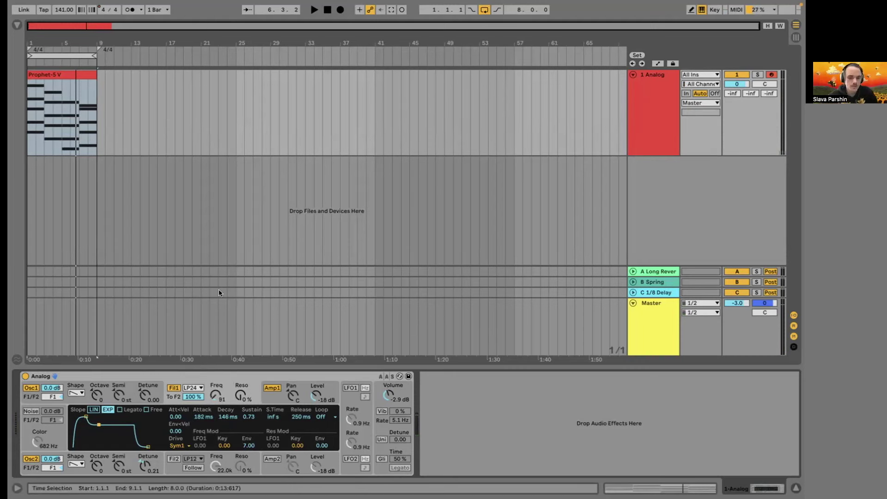
Audition the Prophet-5 V clip while setting Fil1's envelope amount to 6.66 and its frequency to 122, and stop playback.
{"action": "key", "text": "space"}
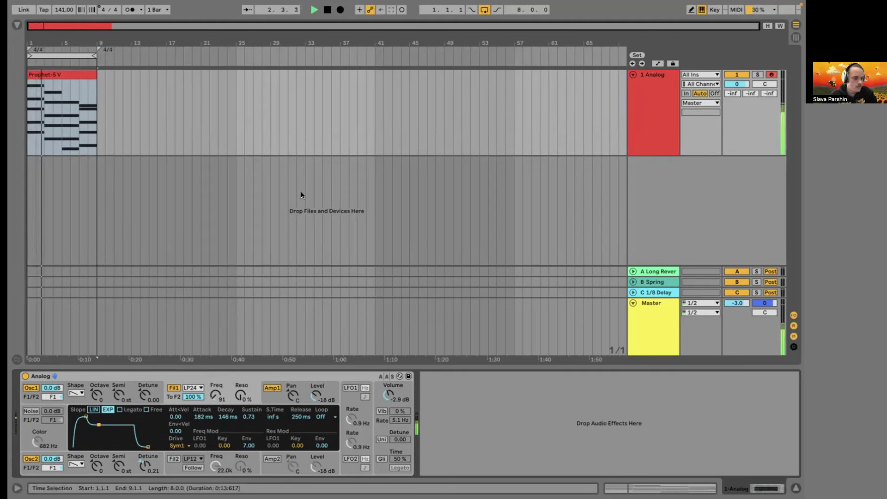
{"action": "key", "text": "space"}
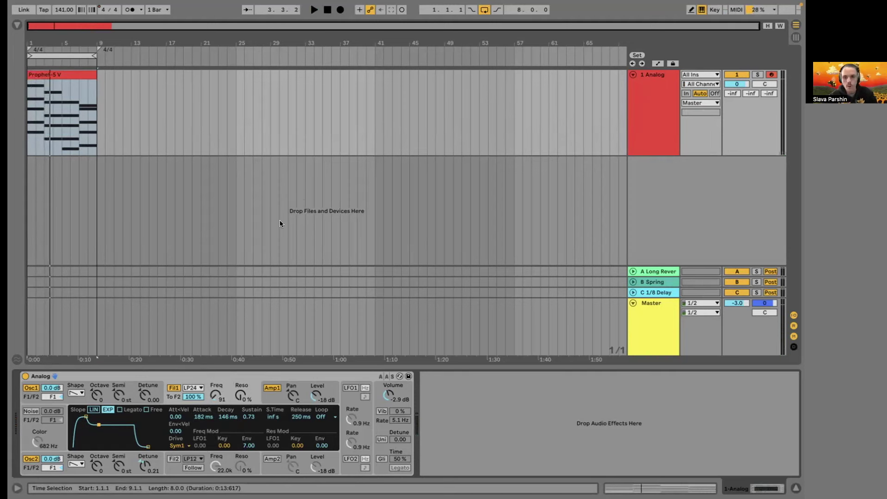
{"action": "key", "text": "space"}
{"action": "left_click_drag", "start_coordinate": [248, 445], "coordinate": [248, 449]}
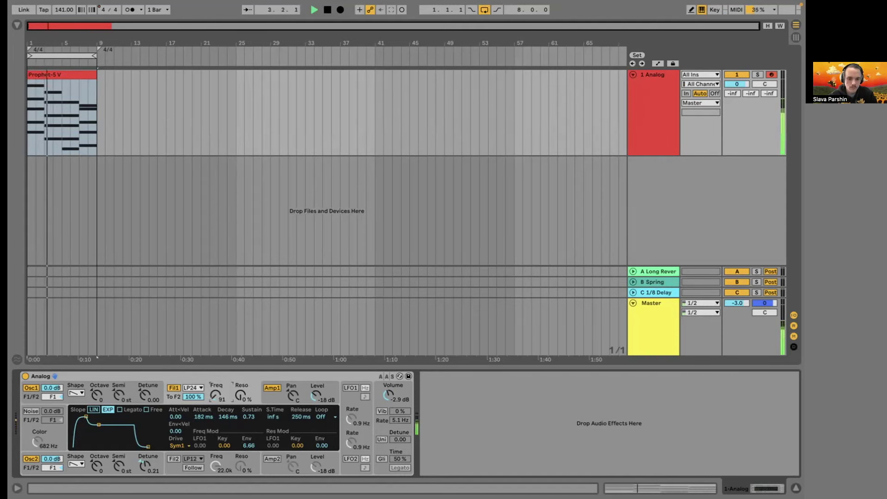
{"action": "left_click", "coordinate": [217, 396]}
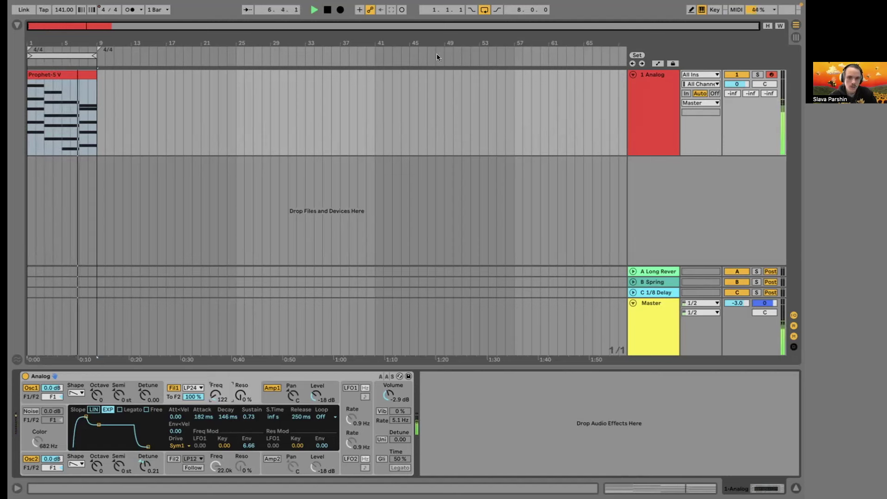
{"action": "left_click", "coordinate": [199, 366]}
{"action": "key", "text": "space"}
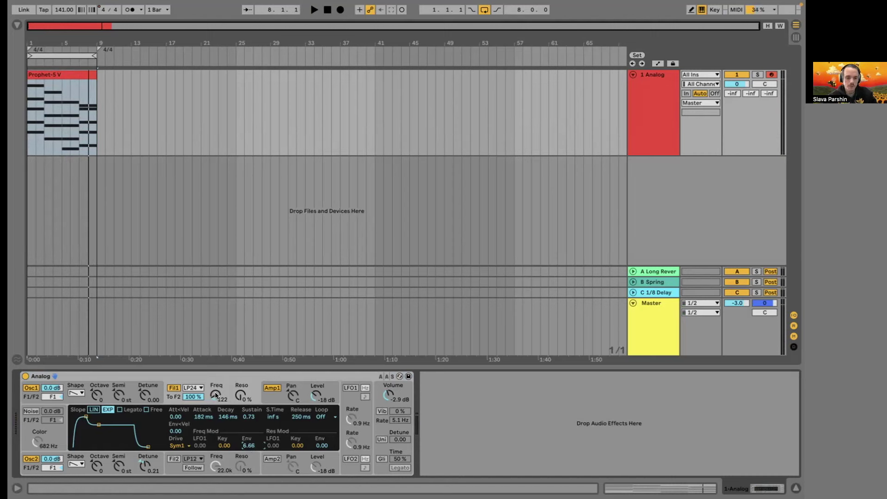
Audition Fil1's frequency envelope amount at about 16, and set it to 7.00 and play the clip briefly again.
{"action": "left_click_drag", "start_coordinate": [251, 441], "coordinate": [250, 449]}
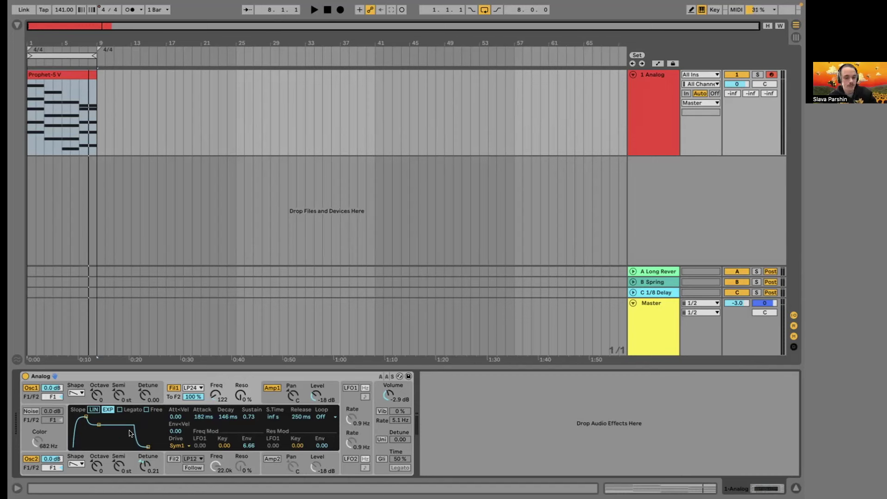
{"action": "left_click_drag", "start_coordinate": [248, 445], "coordinate": [249, 429]}
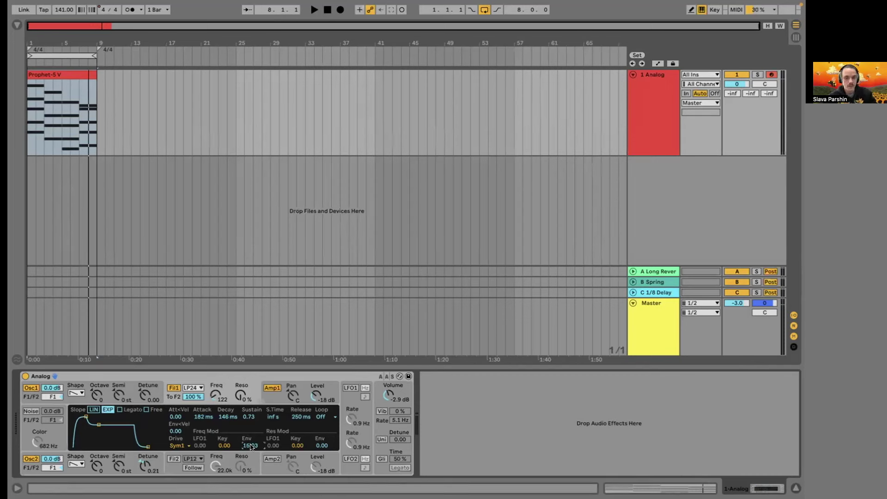
{"action": "key", "text": "space"}
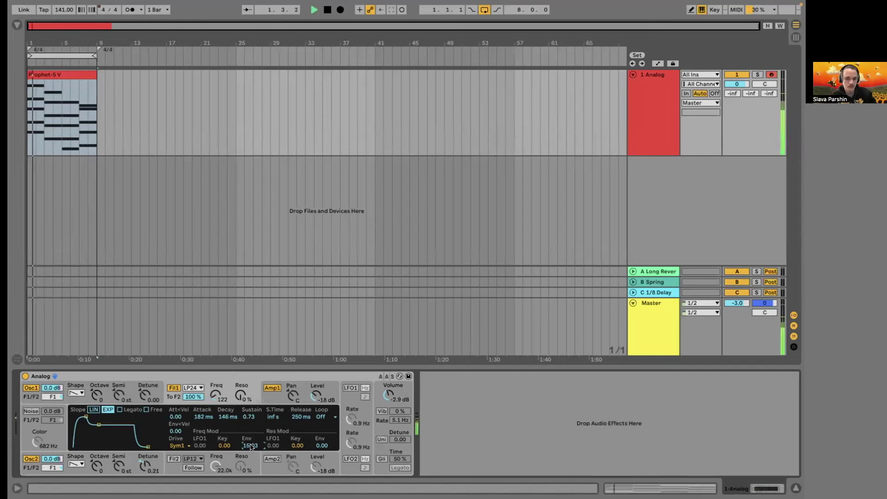
{"action": "key", "text": "space"}
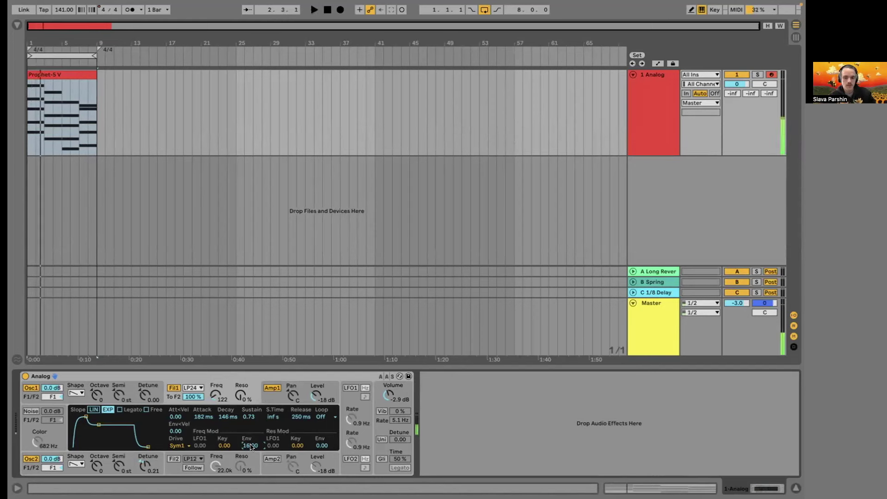
{"action": "left_click_drag", "start_coordinate": [250, 446], "coordinate": [251, 457]}
{"action": "key", "text": "space"}
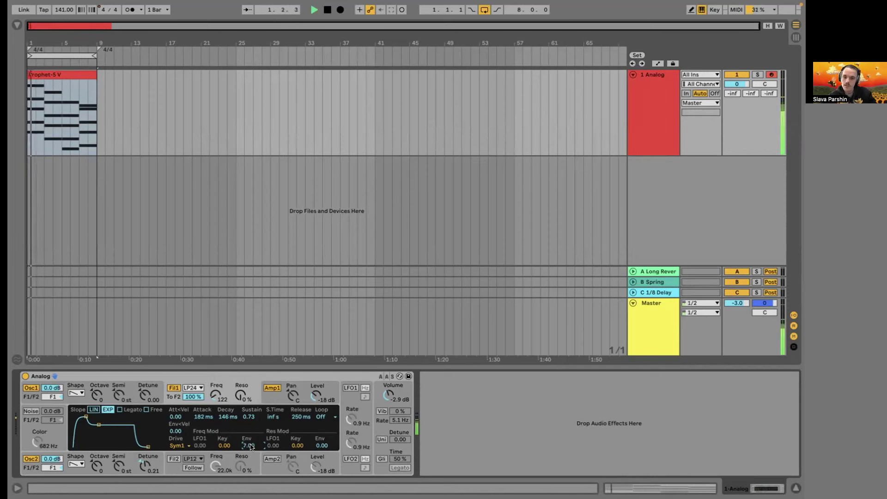
{"action": "key", "text": "space"}
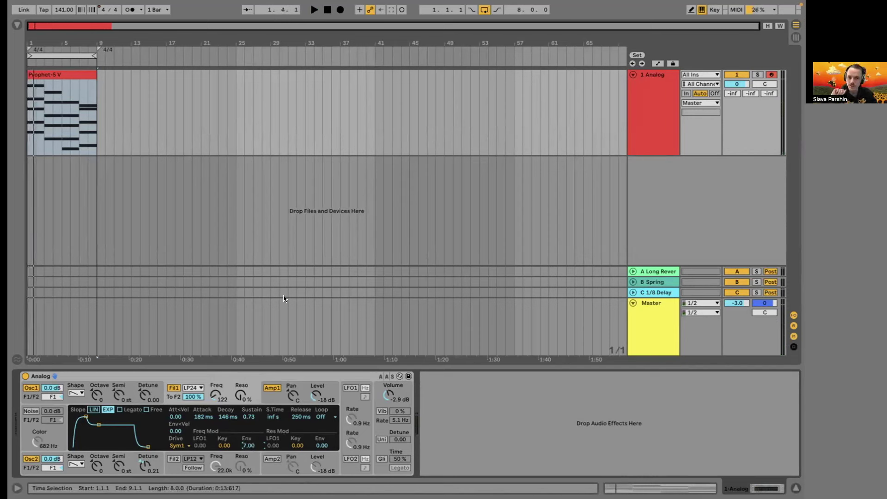
{"action": "left_click", "coordinate": [94, 90]}
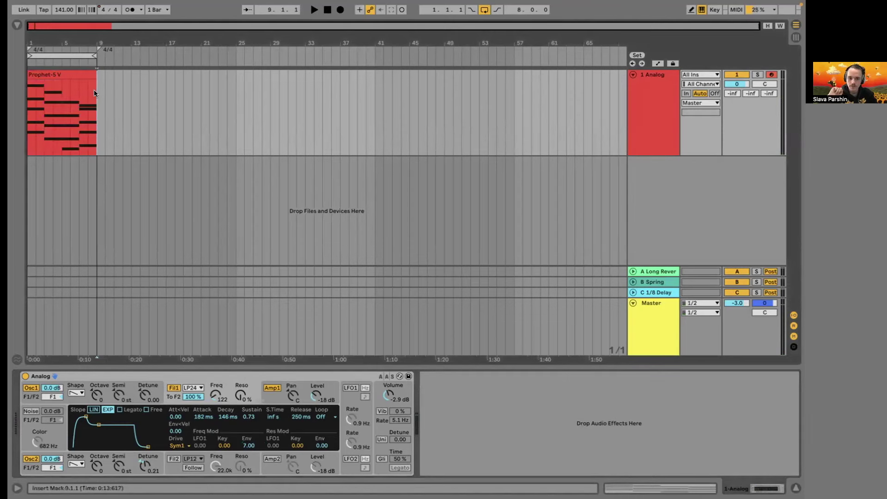
{"action": "left_click", "coordinate": [268, 401]}
{"action": "left_click", "coordinate": [173, 388]}
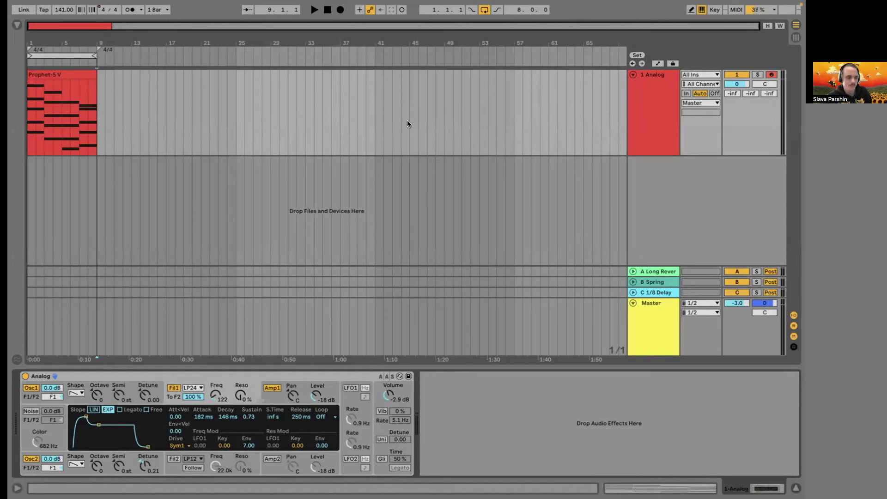
Show the browser and look through the Audio Effects, MIDI Effects, Plug-Ins and Instruments categories.
{"action": "left_click", "coordinate": [16, 26]}
{"action": "left_click", "coordinate": [15, 26]}
{"action": "left_click", "coordinate": [16, 26]}
{"action": "left_click", "coordinate": [50, 123]}
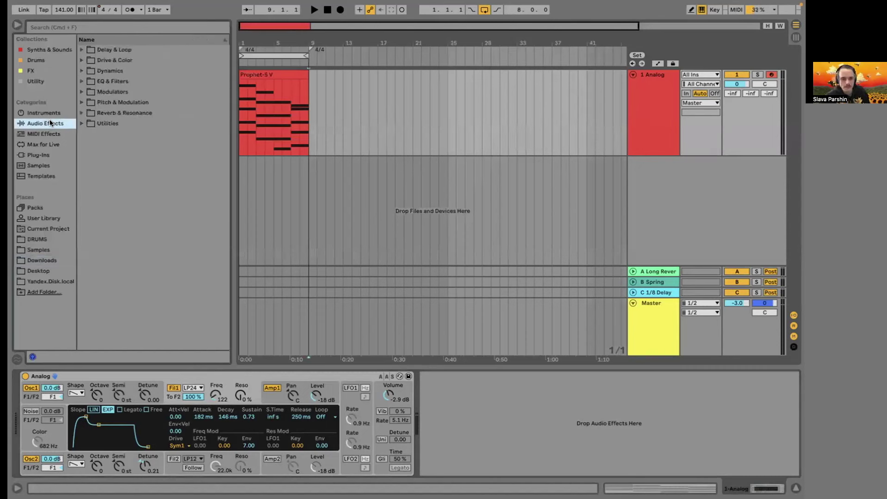
{"action": "left_click", "coordinate": [44, 133]}
{"action": "left_click", "coordinate": [41, 156]}
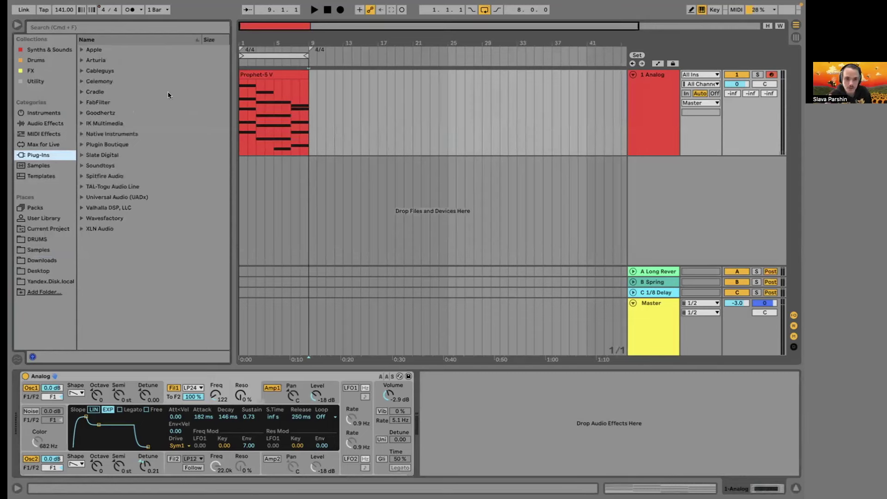
{"action": "left_click", "coordinate": [39, 113]}
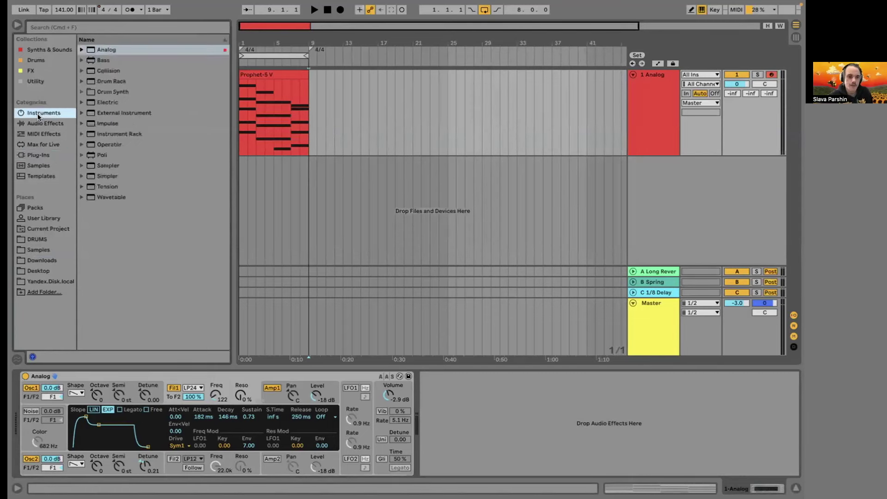
{"action": "left_click", "coordinate": [38, 122]}
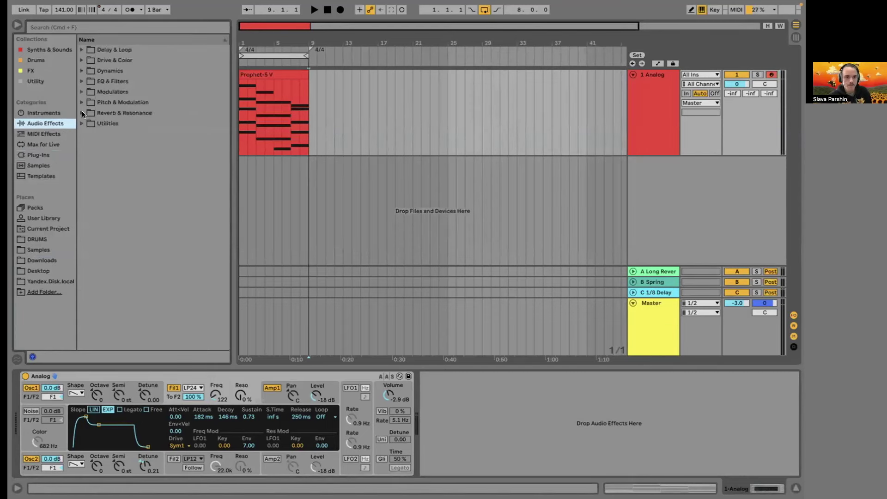
Find EQ Eight in the EQ & Filters audio effects and add it after the Analog synth.
{"action": "left_click", "coordinate": [82, 82]}
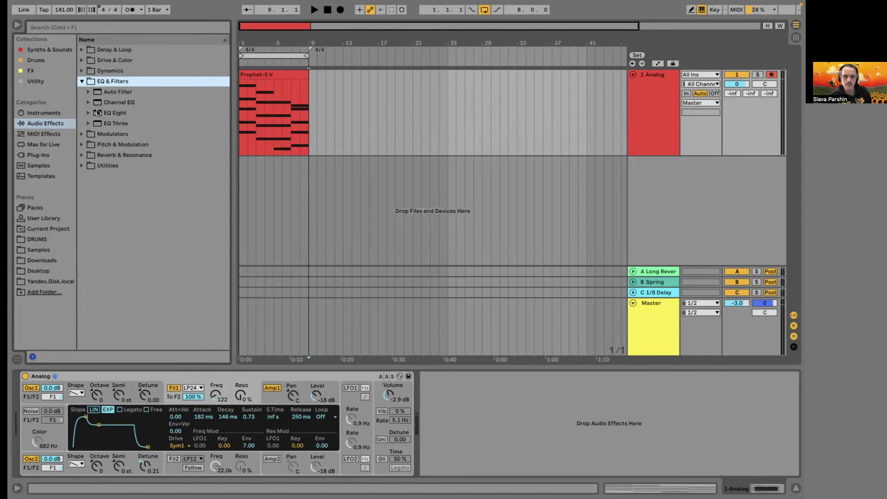
{"action": "left_click", "coordinate": [128, 112]}
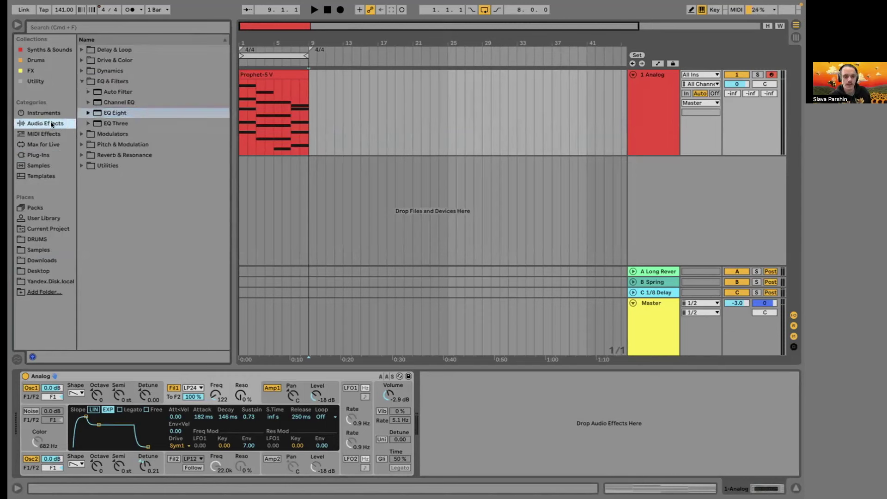
{"action": "left_click", "coordinate": [107, 81]}
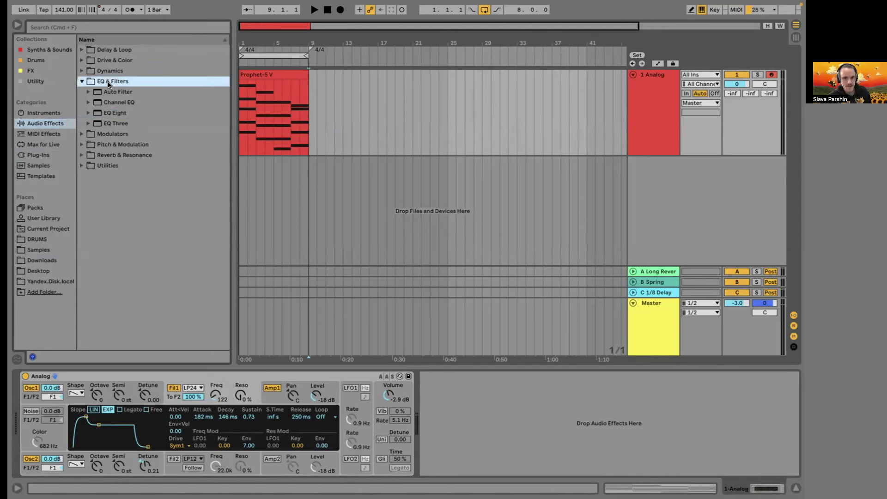
{"action": "left_click", "coordinate": [111, 114]}
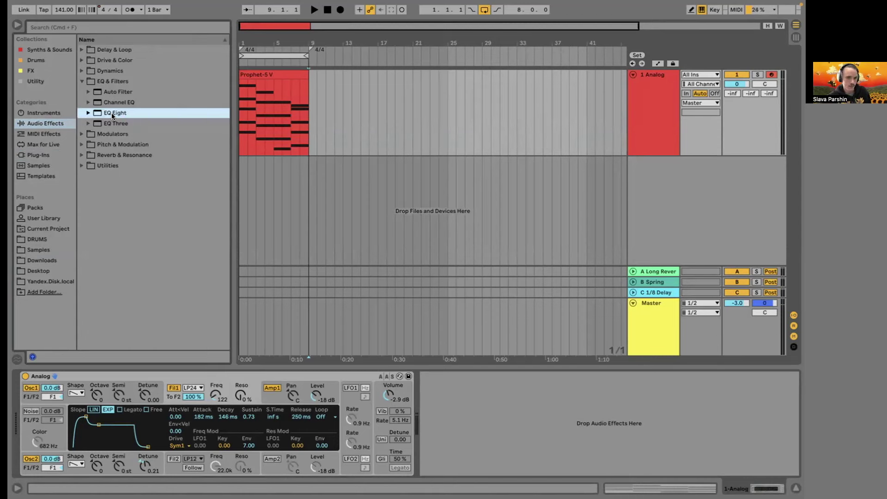
{"action": "left_click_drag", "start_coordinate": [101, 111], "coordinate": [480, 404]}
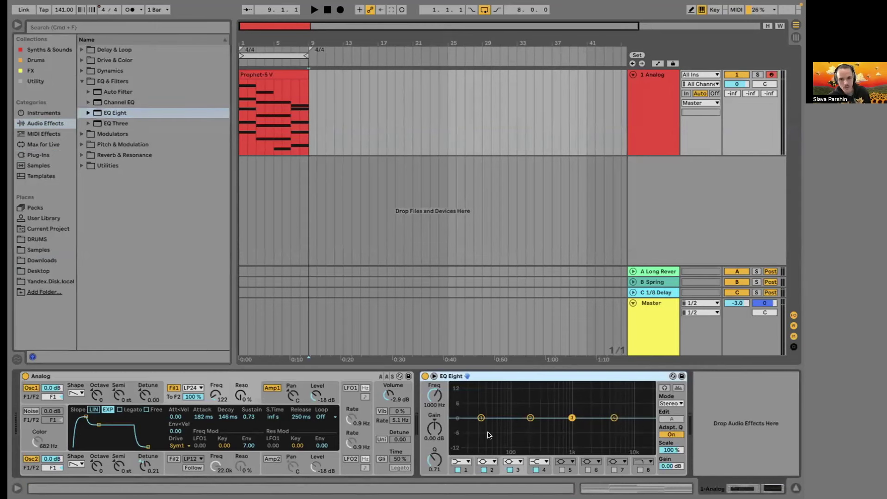
Change EQ Eight's band 1 to a low cut at 116 Hz and select the Prophet-5 V clip for playback from its start.
{"action": "left_click", "coordinate": [457, 462]}
{"action": "left_click", "coordinate": [460, 402]}
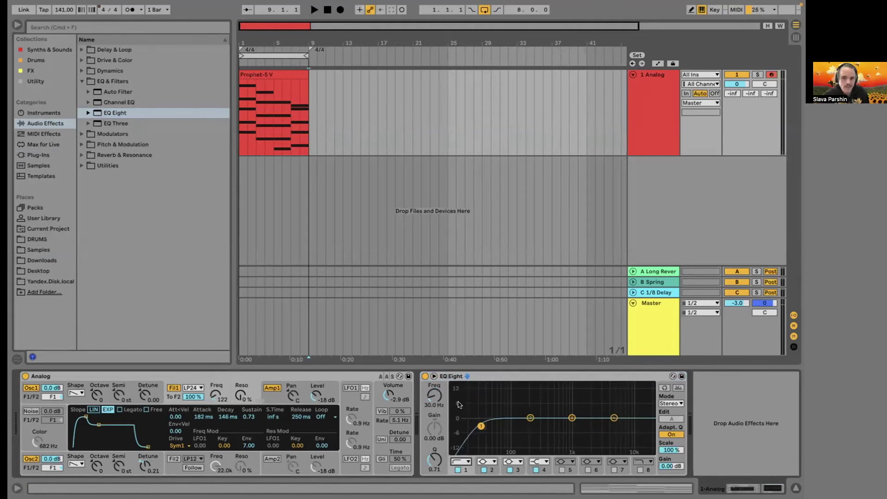
{"action": "left_click_drag", "start_coordinate": [481, 425], "coordinate": [516, 425]}
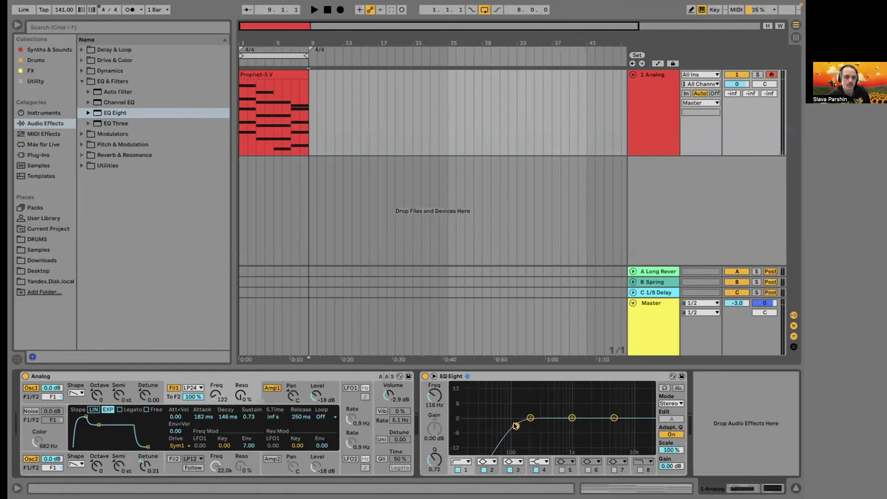
{"action": "key", "text": "space"}
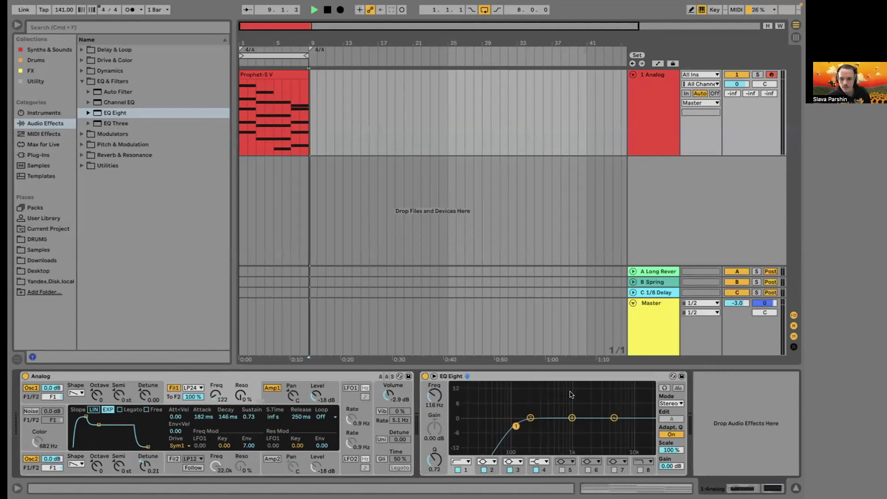
{"action": "left_click", "coordinate": [284, 88]}
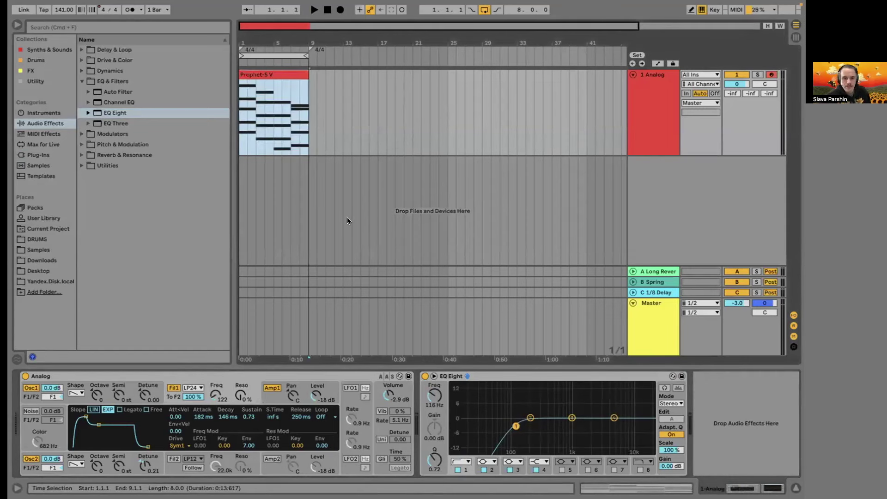
Play the clip, turn on EQ Eight's spectrum analyzer and lower band 1's low cut to 10.0 Hz.
{"action": "key", "text": "space"}
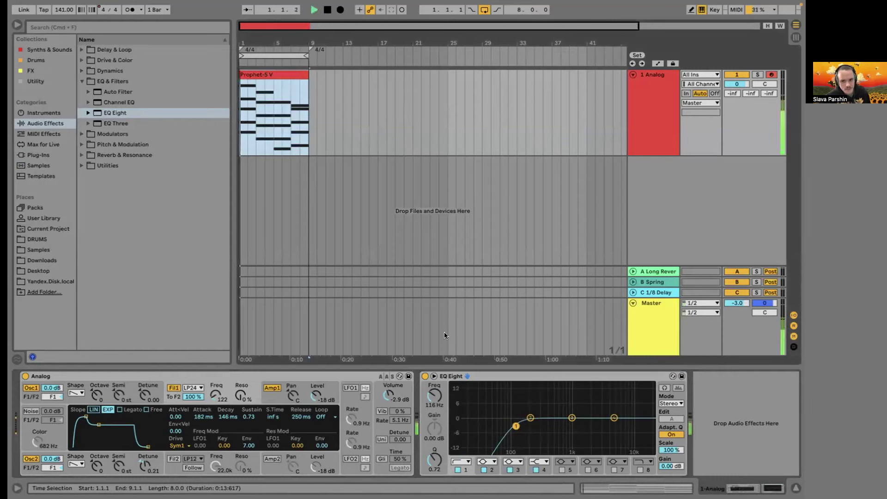
{"action": "left_click", "coordinate": [424, 376]}
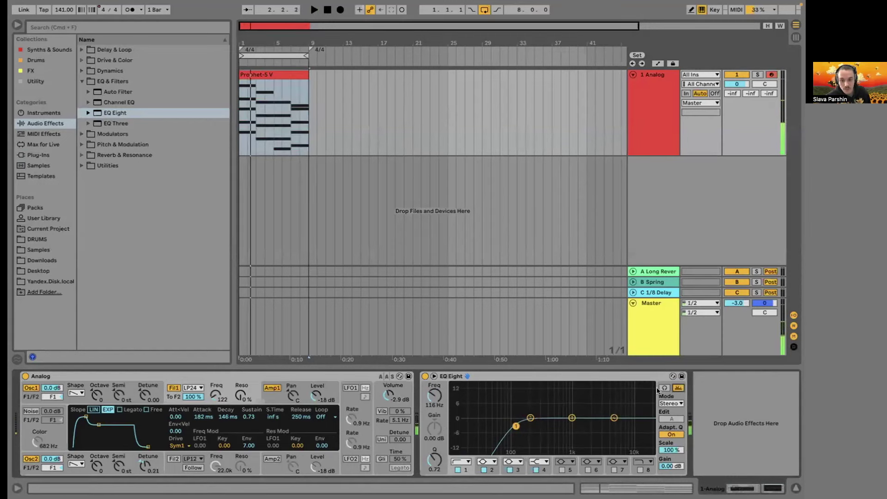
{"action": "left_click", "coordinate": [677, 387]}
{"action": "left_click_drag", "start_coordinate": [516, 426], "coordinate": [452, 427]}
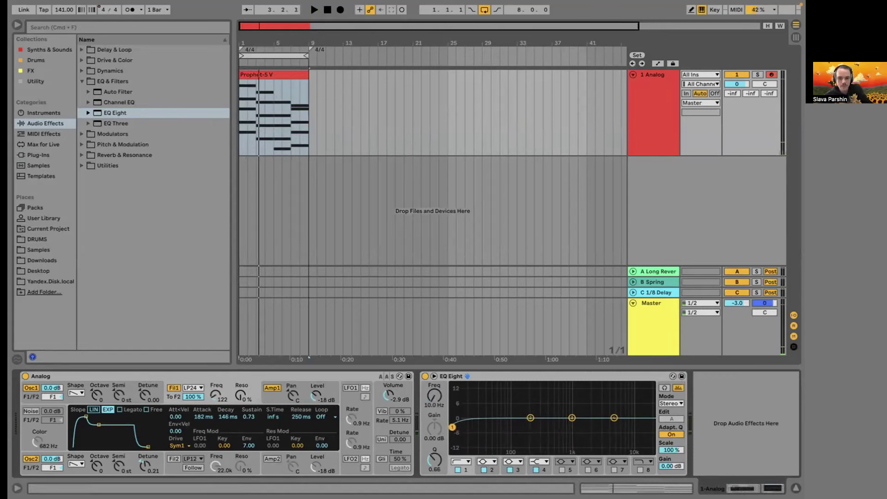
Transpose all notes in the Prophet-5 V clip down an octave and play it to watch the spectrum in EQ Eight.
{"action": "key", "text": "shift+Tab"}
{"action": "key", "text": "ctrl+a"}
{"action": "key", "text": "shift+Down"}
{"action": "key", "text": "space"}
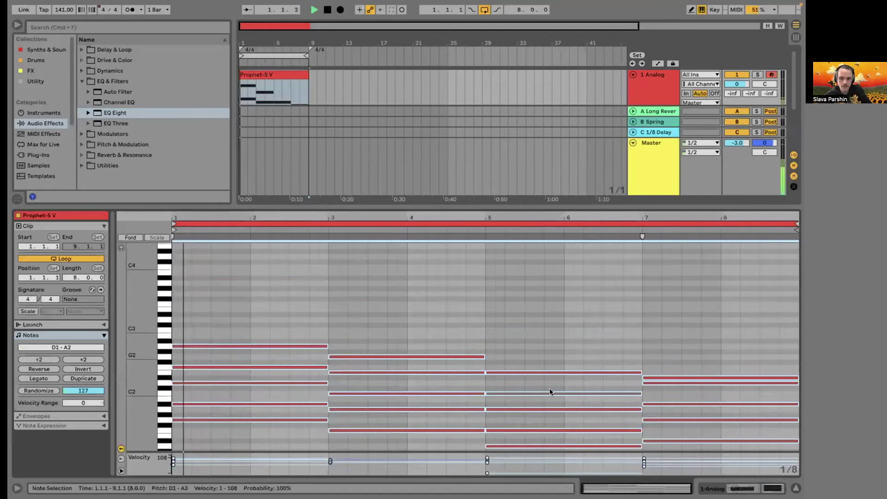
{"action": "key", "text": "shift+Tab"}
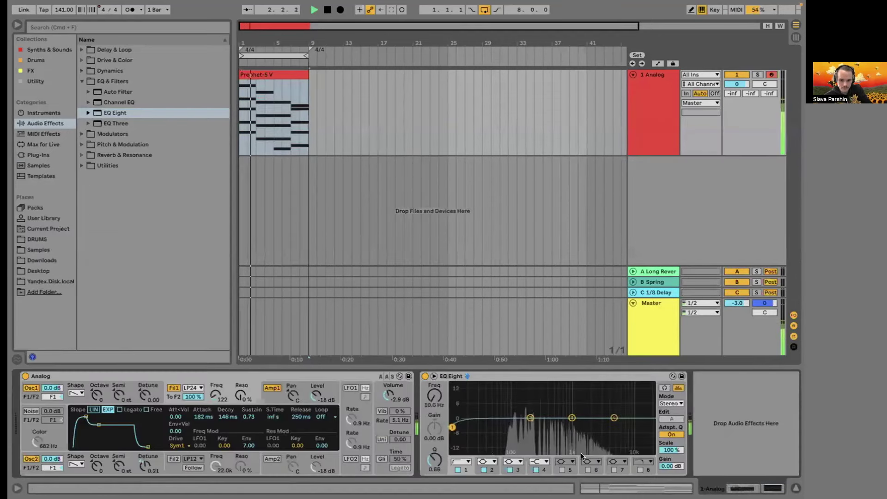
{"action": "key", "text": "space"}
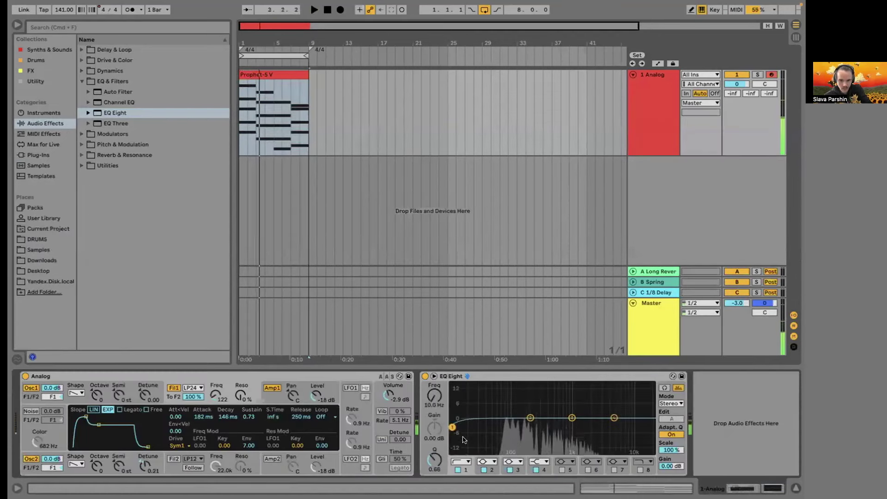
Transpose all the clip's notes back up an octave and delete EQ Eight from the track.
{"action": "key", "text": "shift+Tab"}
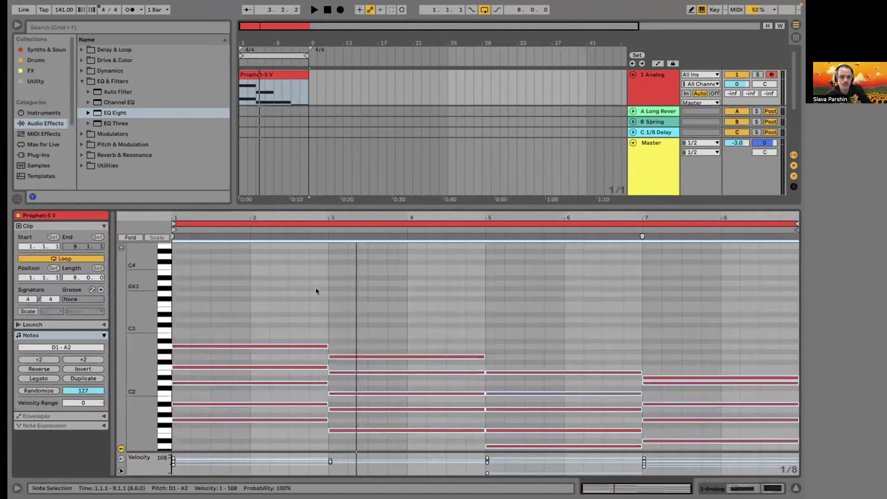
{"action": "key", "text": "shift+Up"}
{"action": "key", "text": "shift+Tab"}
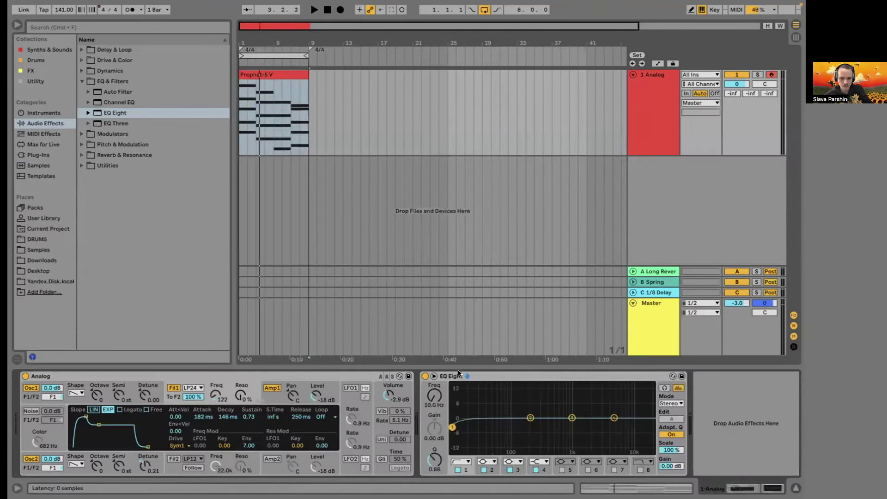
{"action": "key", "text": "Delete"}
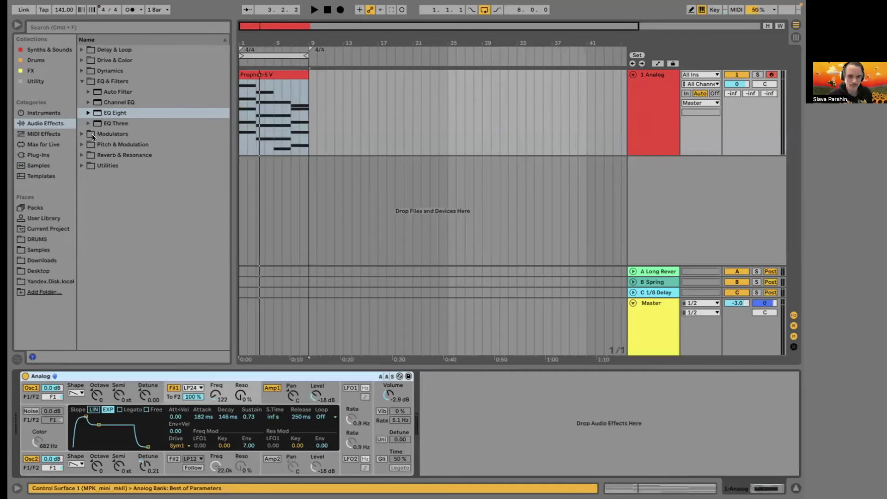
Find the Chorus-Ensemble presets in the Pitch & Modulation audio effects and add Chorus Bass after the Analog synth.
{"action": "left_click", "coordinate": [81, 81]}
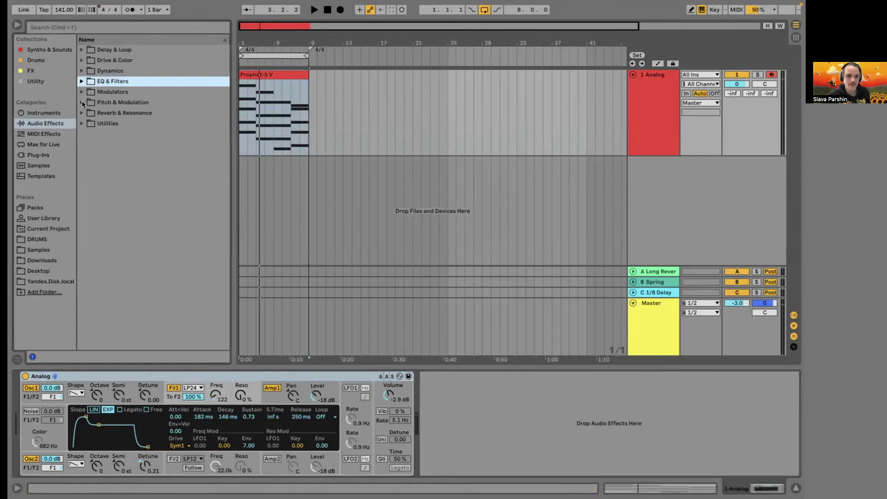
{"action": "left_click", "coordinate": [82, 101]}
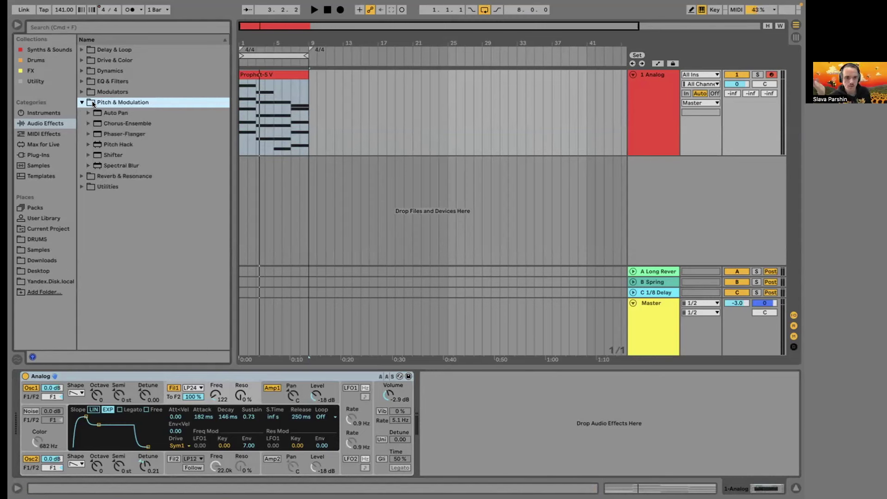
{"action": "left_click", "coordinate": [108, 121]}
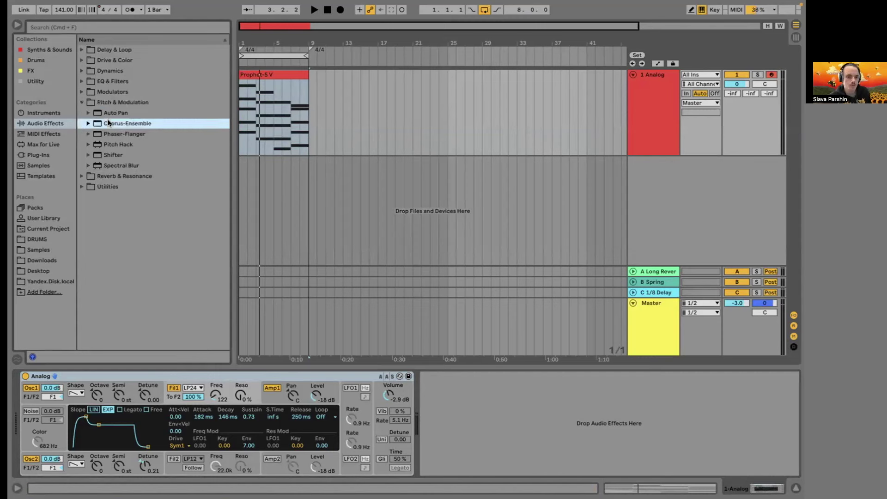
{"action": "left_click", "coordinate": [102, 101]}
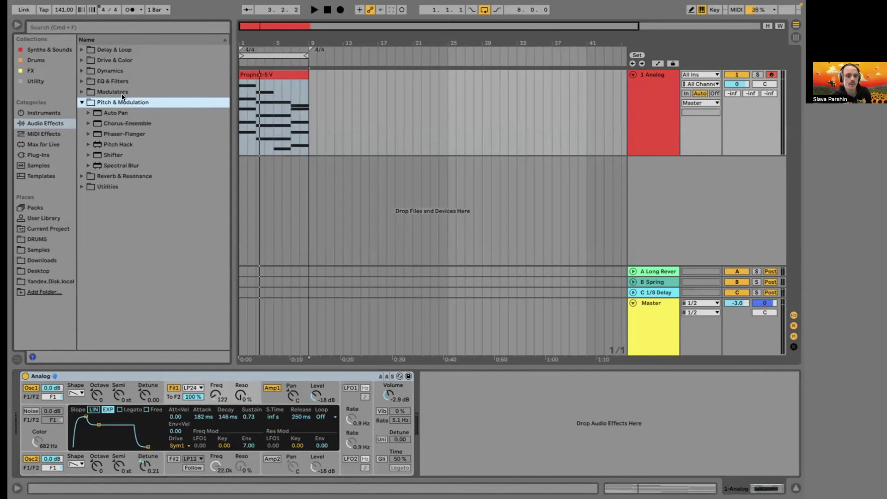
{"action": "left_click", "coordinate": [121, 123]}
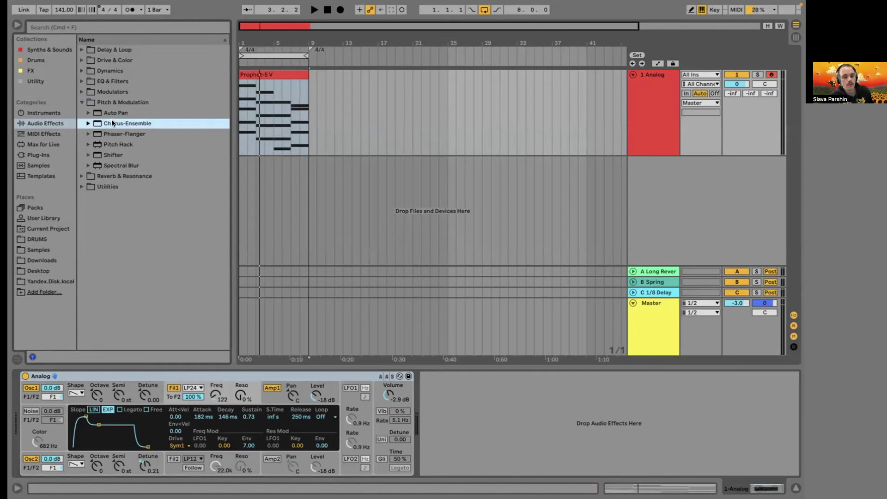
{"action": "left_click", "coordinate": [86, 123]}
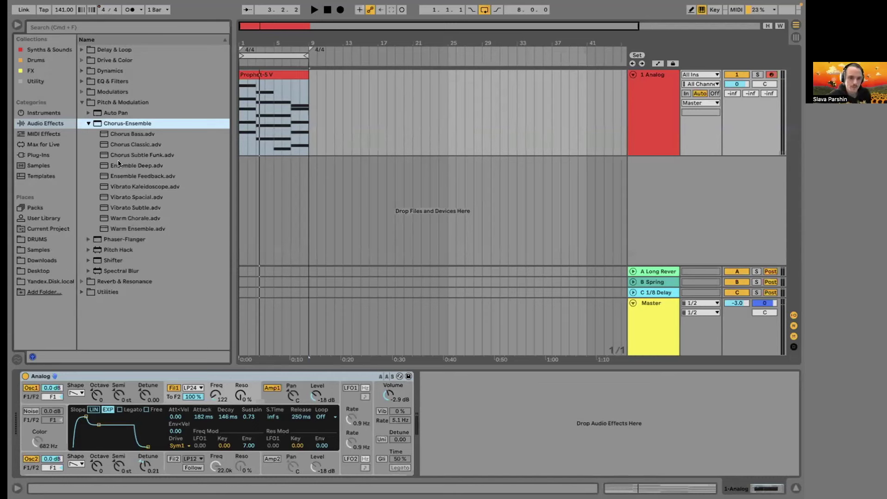
{"action": "left_click", "coordinate": [123, 145]}
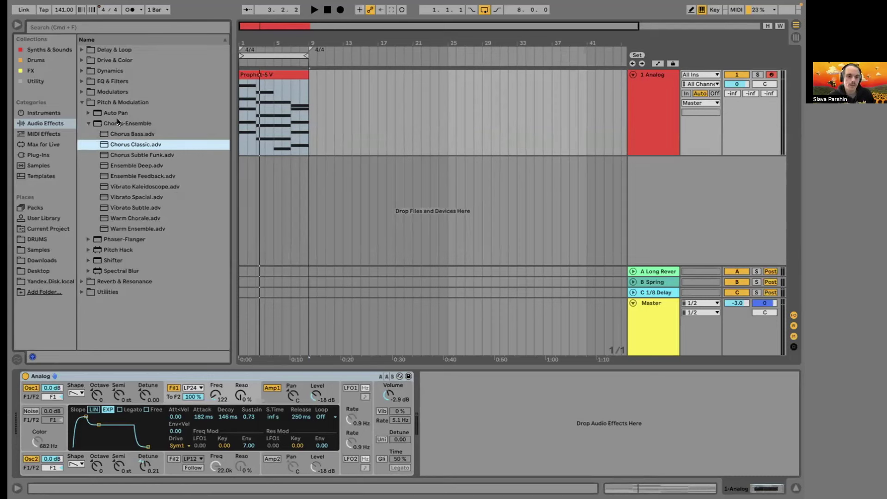
{"action": "left_click_drag", "start_coordinate": [108, 132], "coordinate": [441, 416]}
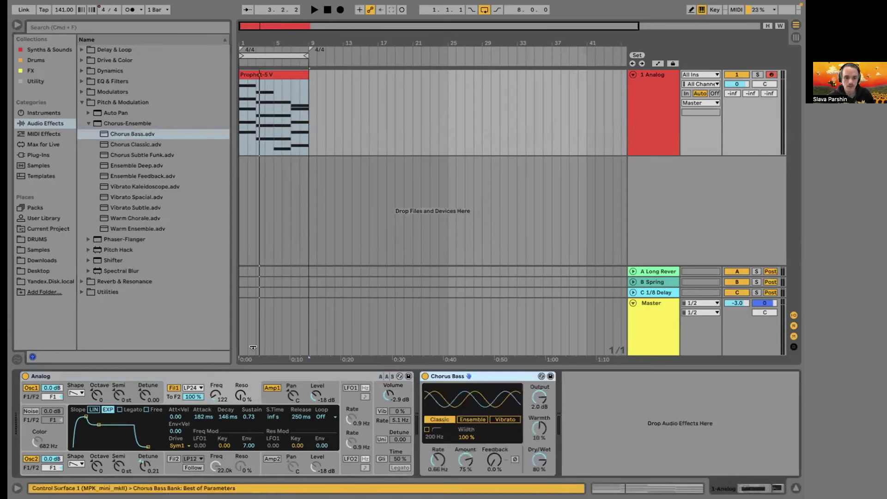
Play the clip, try the Chorus Subtle Funk preset as a second device after Chorus Bass, and remove it.
{"action": "key", "text": "space"}
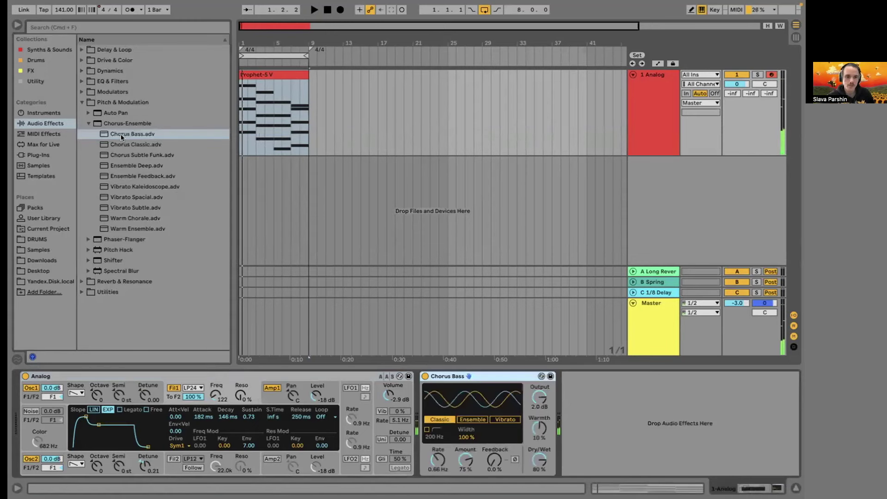
{"action": "left_click", "coordinate": [137, 229], "text": "shift"}
{"action": "left_click", "coordinate": [187, 162], "text": "shift"}
{"action": "left_click", "coordinate": [118, 155], "text": "shift"}
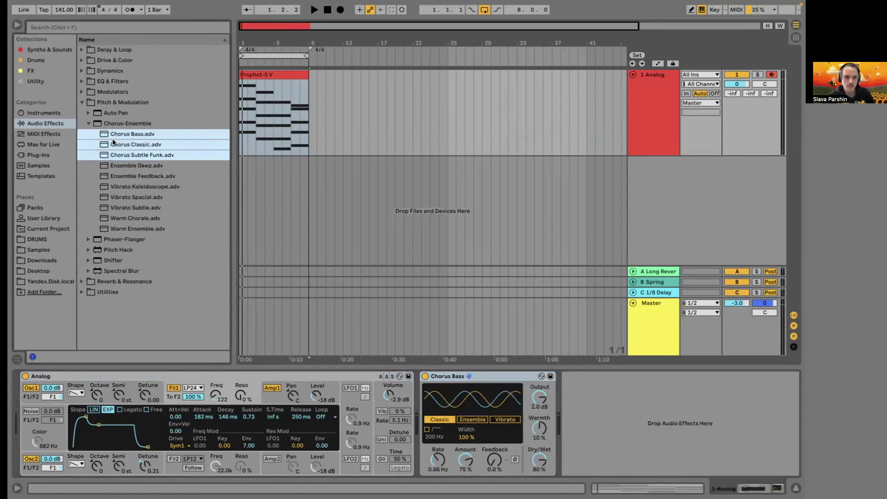
{"action": "double_click", "coordinate": [123, 155]}
{"action": "key", "text": "space"}
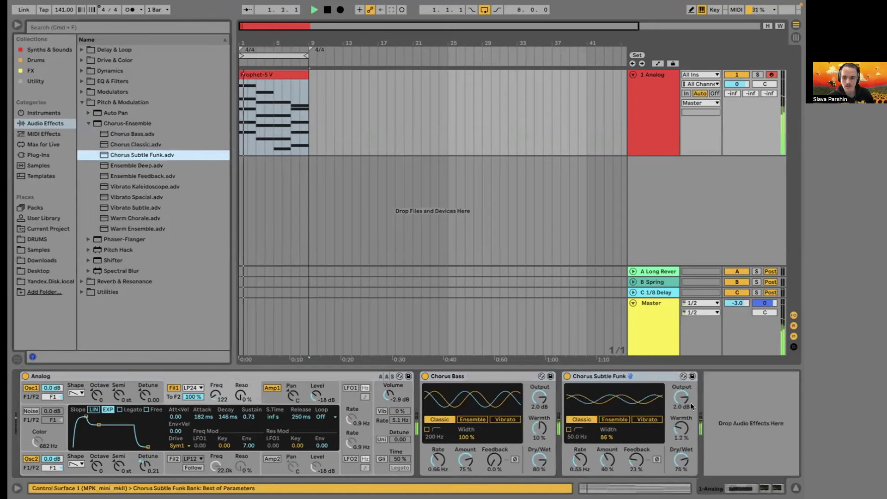
{"action": "left_click", "coordinate": [665, 376]}
{"action": "key", "text": "Delete"}
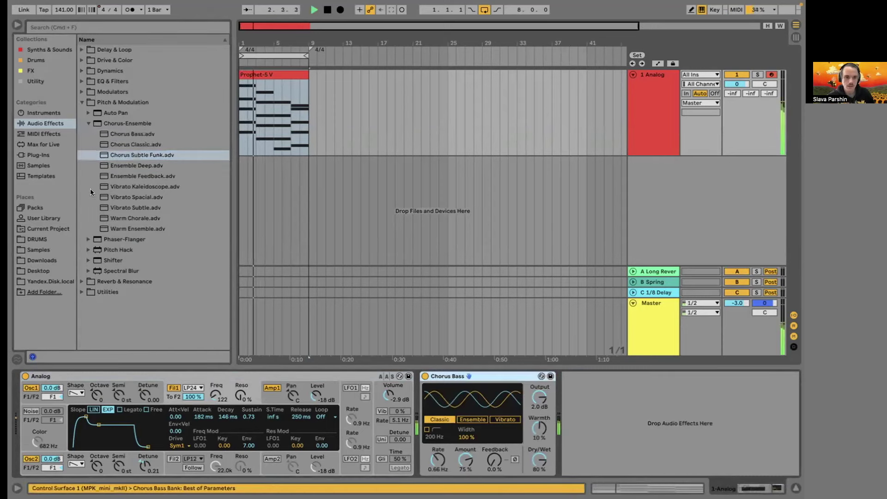
Audition the Ensemble Deep, Ensemble Feedback and Vibrato Subtle presets in place of Chorus Bass during playback.
{"action": "double_click", "coordinate": [123, 166]}
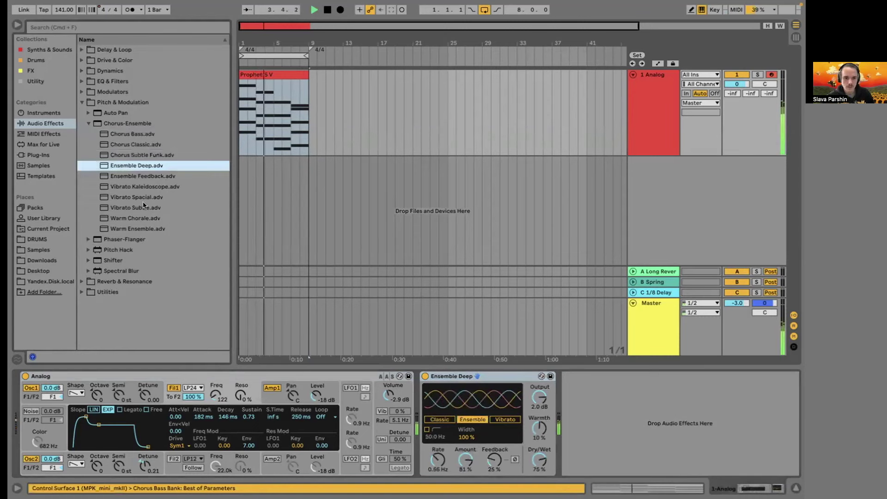
{"action": "double_click", "coordinate": [129, 176]}
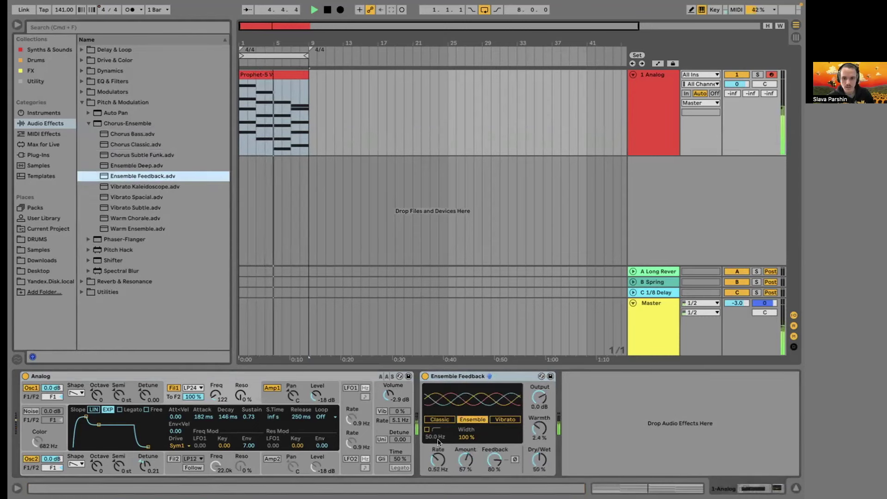
{"action": "double_click", "coordinate": [143, 208]}
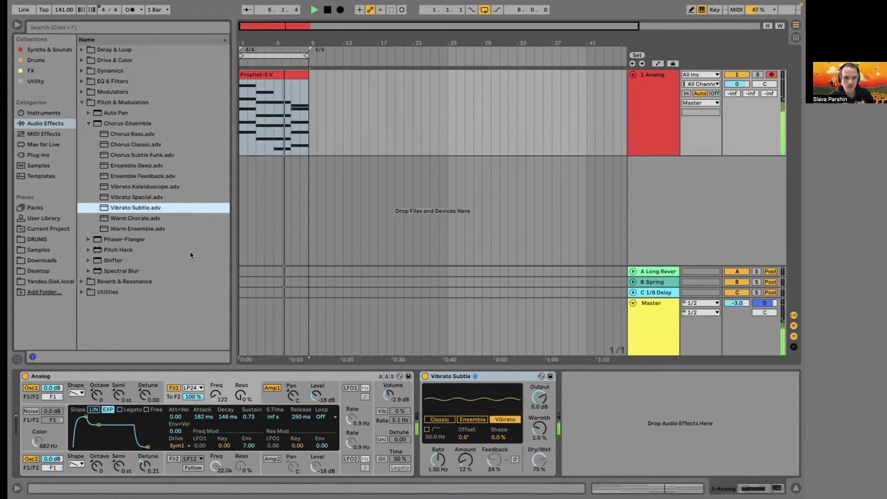
Replace the chorus with Warm Chorale in Ensemble mode, with Warmth at 100%, Amount at 79% and Dry/Wet at 85%.
{"action": "double_click", "coordinate": [152, 219]}
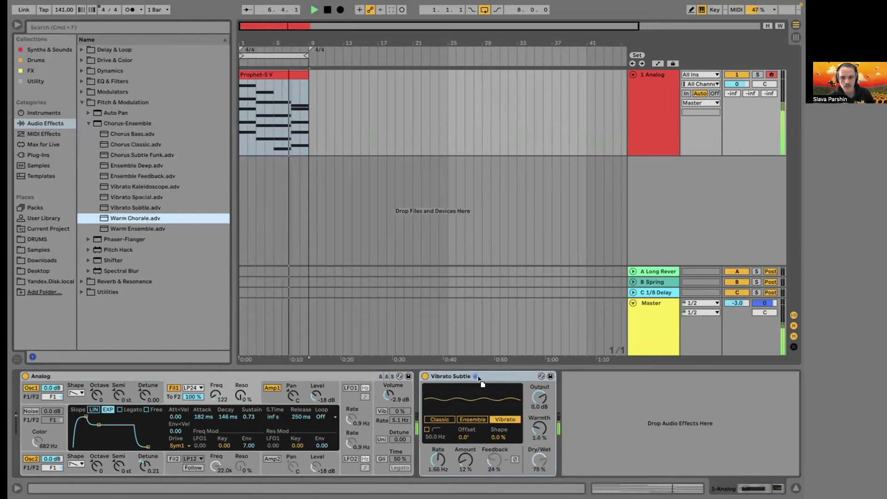
{"action": "left_click", "coordinate": [477, 420]}
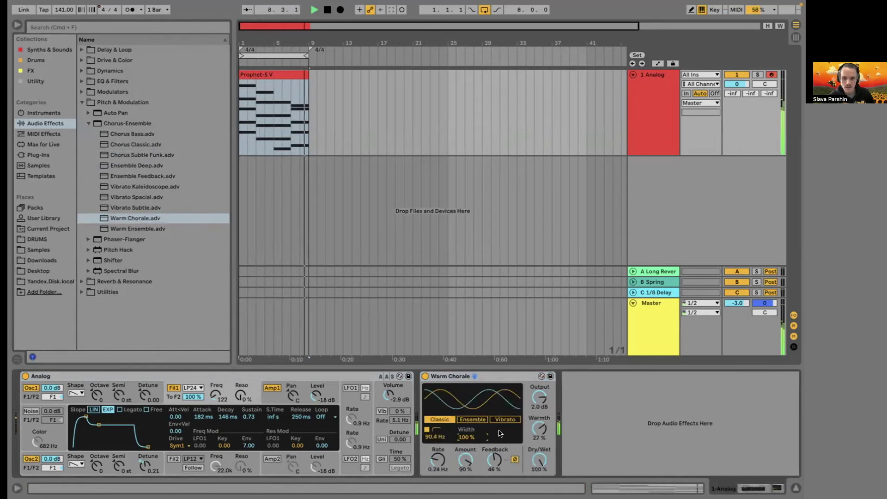
{"action": "left_click_drag", "start_coordinate": [538, 429], "coordinate": [539, 402]}
{"action": "left_click_drag", "start_coordinate": [465, 459], "coordinate": [465, 464]}
{"action": "left_click_drag", "start_coordinate": [539, 459], "coordinate": [538, 467]}
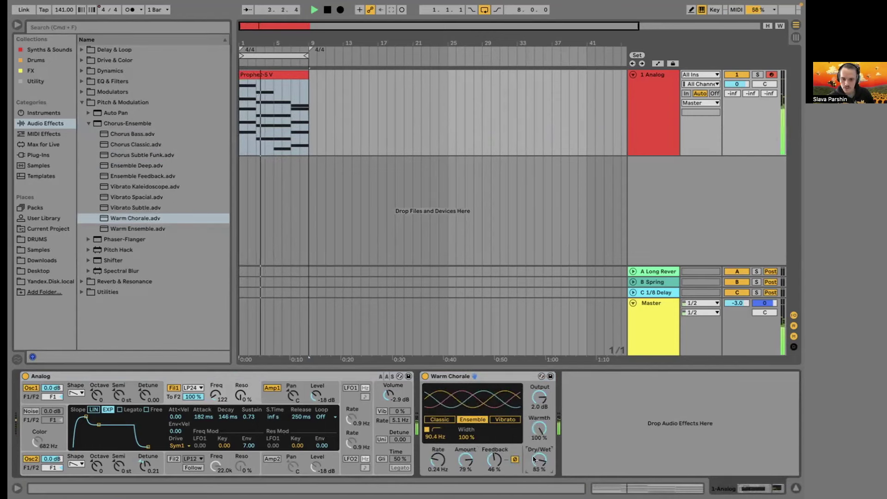
Bypass and re-enable Warm Chorale, replaying the clip from its start to judge the chorus effect.
{"action": "key", "text": "space"}
{"action": "left_click", "coordinate": [423, 377]}
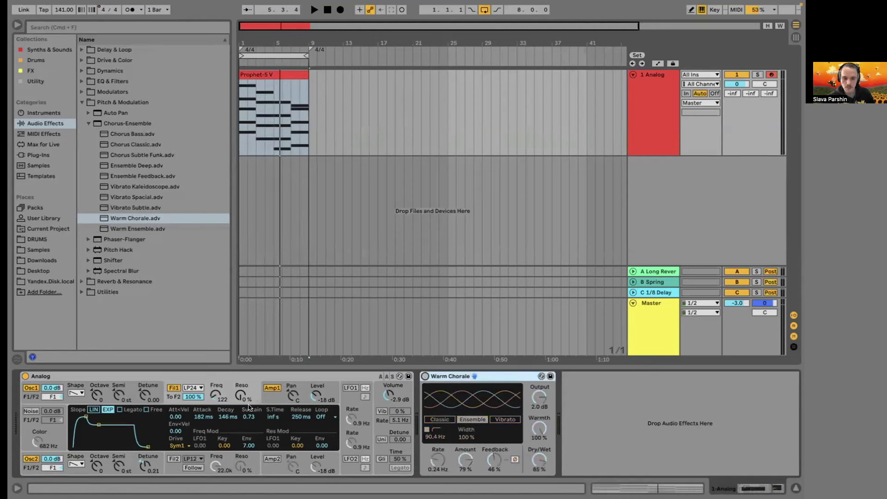
{"action": "left_click", "coordinate": [424, 377]}
{"action": "key", "text": "space"}
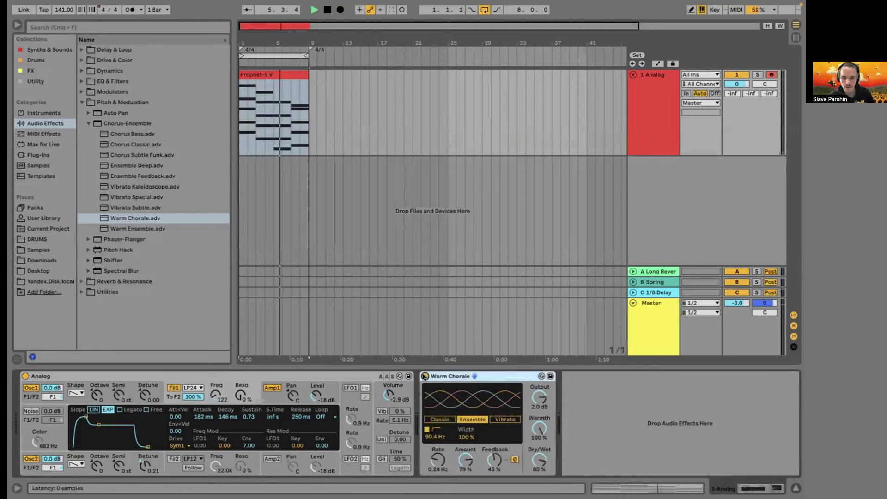
{"action": "key", "text": "space"}
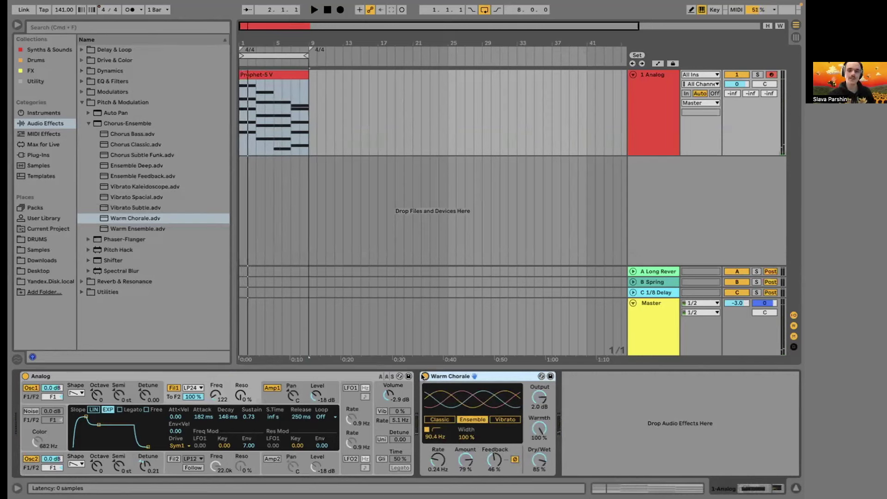
{"action": "key", "text": "space"}
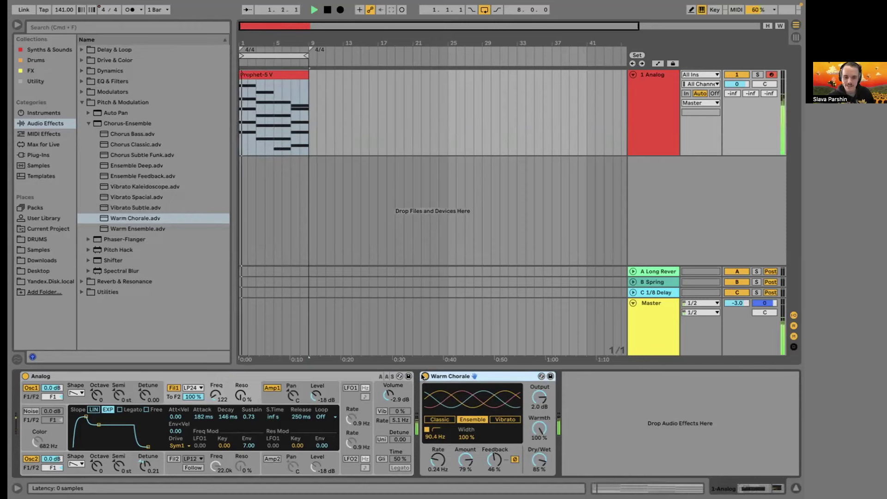
Set Warm Chorale's Dry/Wet to 65%, Amount to 68% and Rate to 0.16 Hz during playback.
{"action": "left_click_drag", "start_coordinate": [538, 460], "coordinate": [539, 468]}
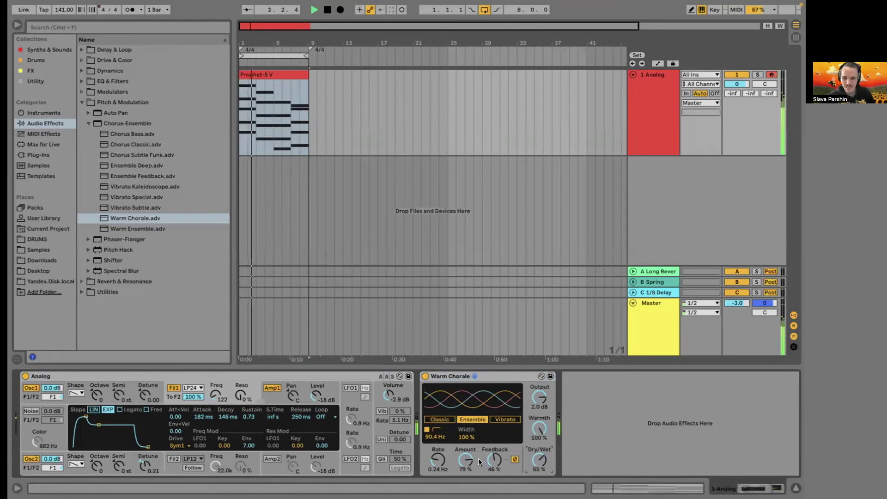
{"action": "left_click_drag", "start_coordinate": [465, 459], "coordinate": [465, 469]}
{"action": "left_click_drag", "start_coordinate": [538, 459], "coordinate": [539, 469]}
{"action": "left_click_drag", "start_coordinate": [437, 459], "coordinate": [437, 464]}
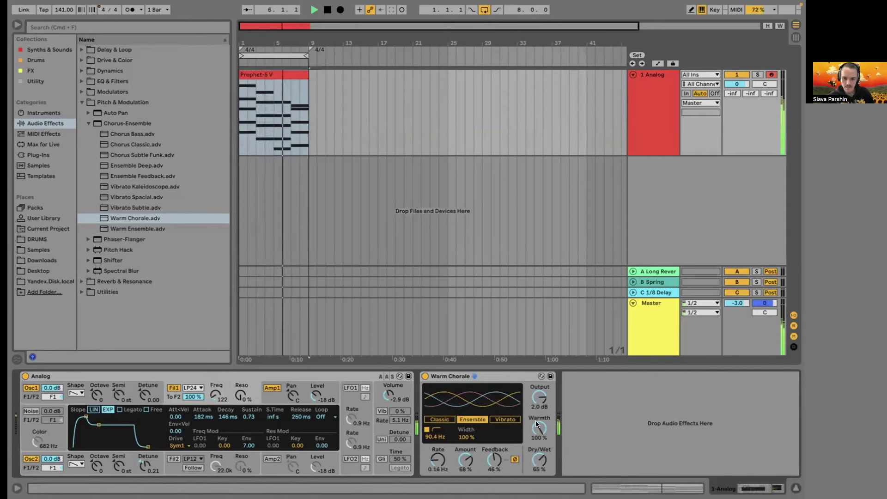
Replay the clip and compare the sound with Warm Chorale bypassed and enabled, leaving it on.
{"action": "key", "text": "space"}
{"action": "key", "text": "space"}
{"action": "left_click", "coordinate": [422, 376]}
{"action": "left_click", "coordinate": [424, 377]}
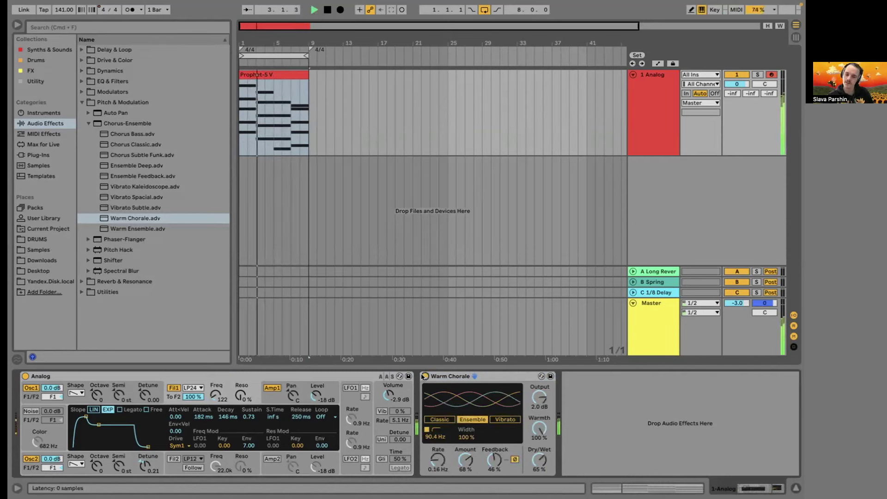
{"action": "key", "text": "space"}
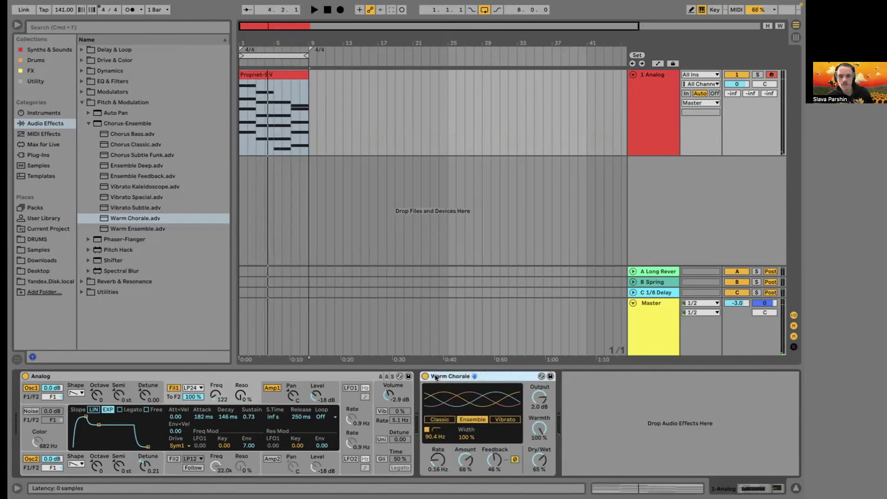
Set Warm Chorale's Amount to 63% and Dry/Wet to 100% while auditioning the chord clip.
{"action": "left_click", "coordinate": [538, 428]}
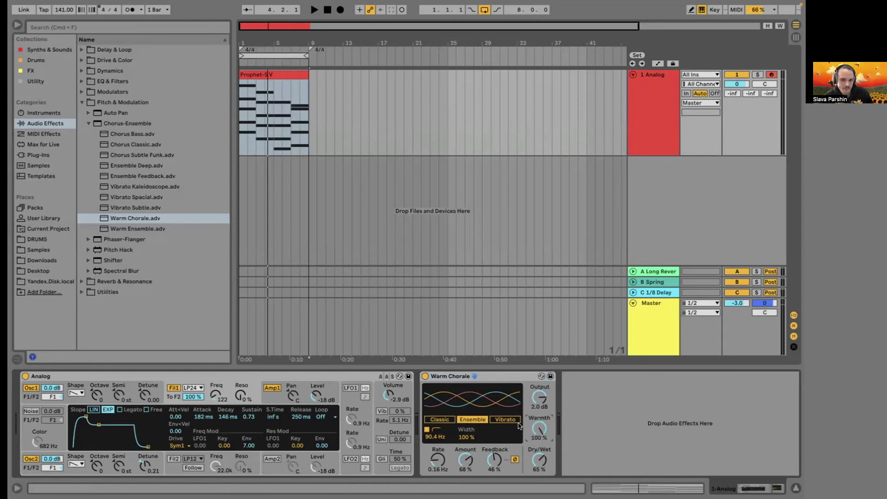
{"action": "left_click", "coordinate": [487, 374]}
{"action": "key", "text": "space"}
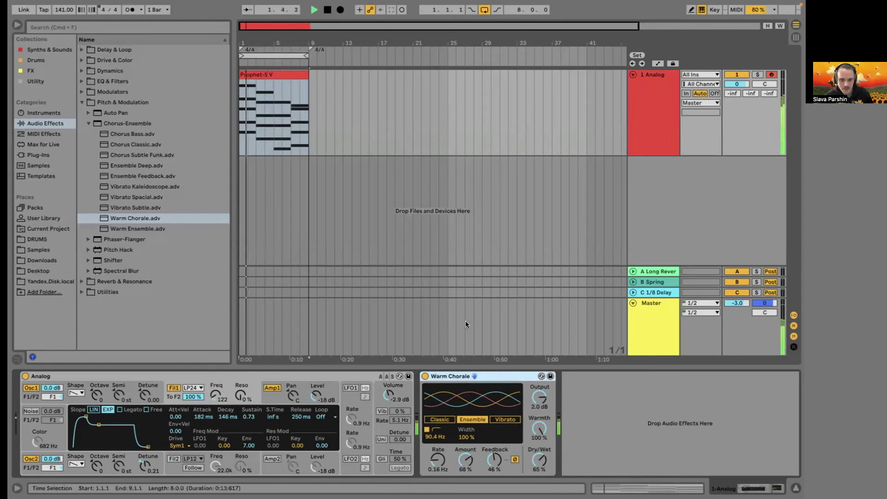
{"action": "mouse_move", "coordinate": [465, 457]}
{"action": "left_mouse_down"}
{"action": "mouse_move", "coordinate": [464, 464]}
{"action": "mouse_move", "coordinate": [464, 457]}
{"action": "left_mouse_up"}
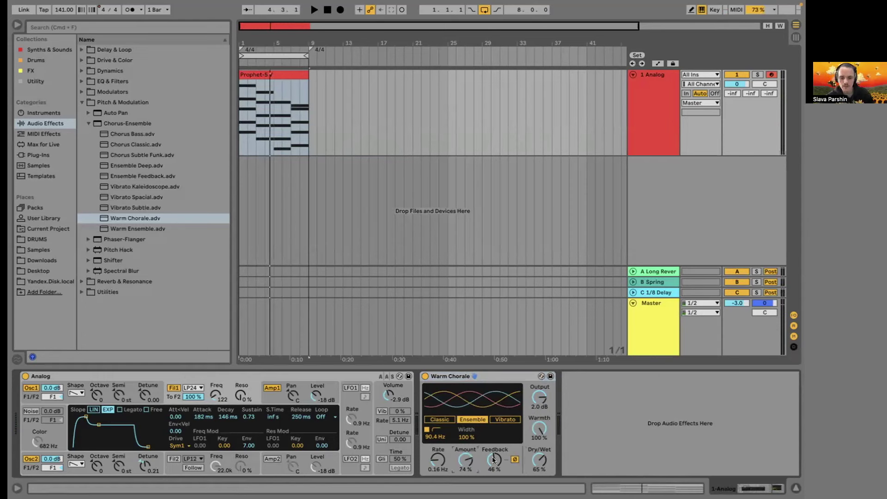
{"action": "key", "text": "space"}
{"action": "left_click_drag", "start_coordinate": [530, 461], "coordinate": [530, 455]}
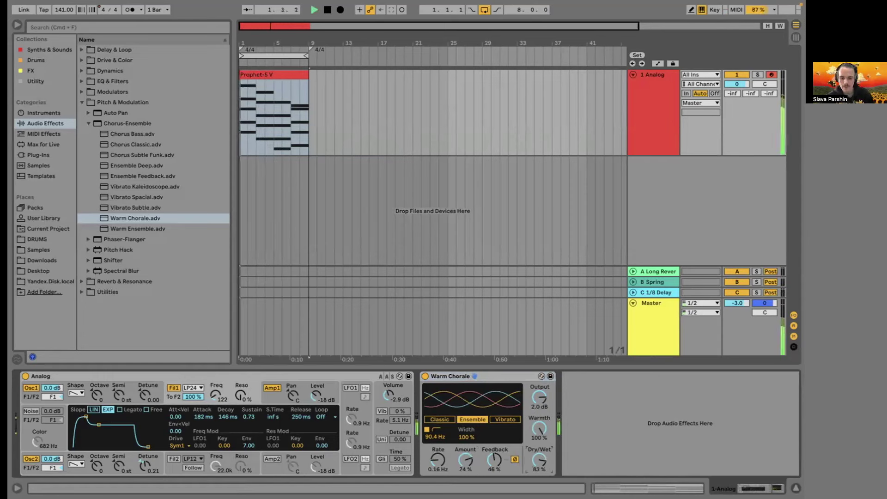
{"action": "left_click_drag", "start_coordinate": [464, 455], "coordinate": [458, 458]}
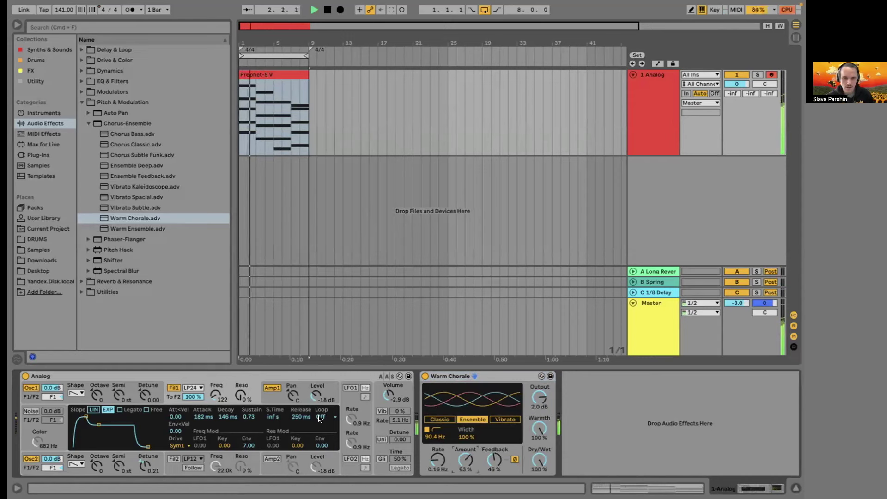
{"action": "key", "text": "space"}
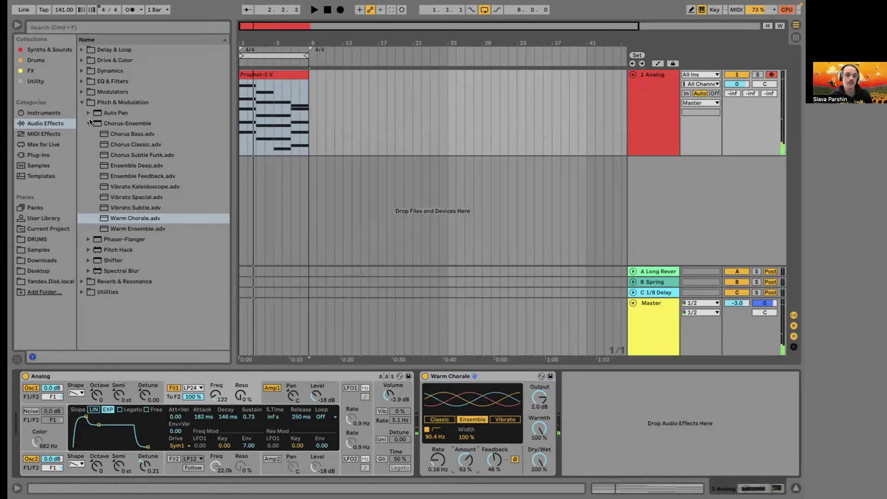
Browse the Drive & Color effects and add Vinyl Distortion after Warm Chorale.
{"action": "key", "text": "Left"}
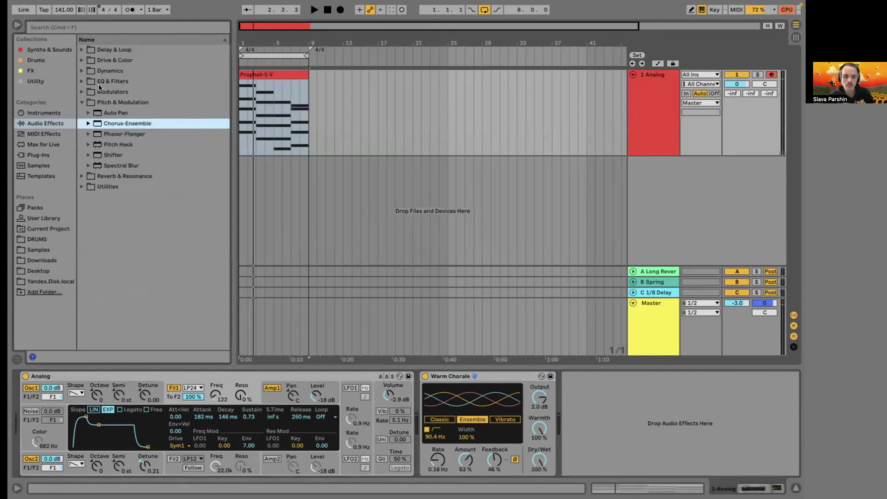
{"action": "left_click", "coordinate": [80, 58]}
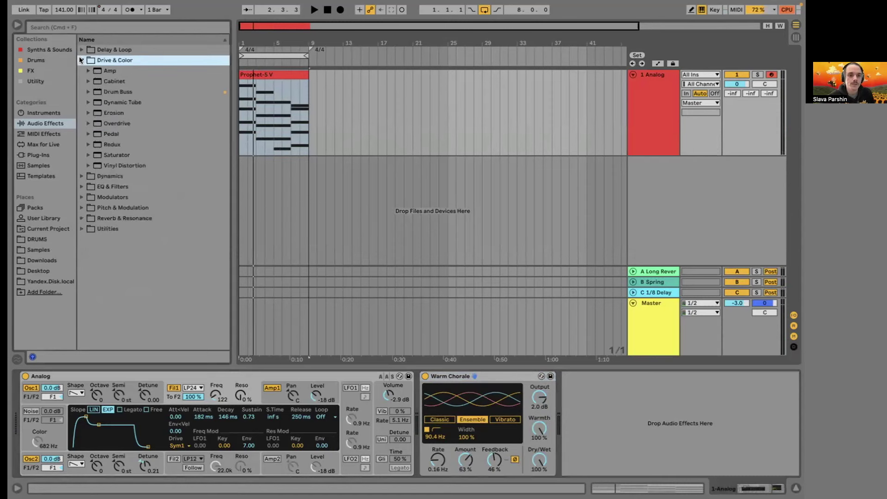
{"action": "left_click", "coordinate": [110, 113]}
{"action": "left_click", "coordinate": [112, 144]}
{"action": "left_click", "coordinate": [109, 175]}
{"action": "left_click", "coordinate": [108, 81]}
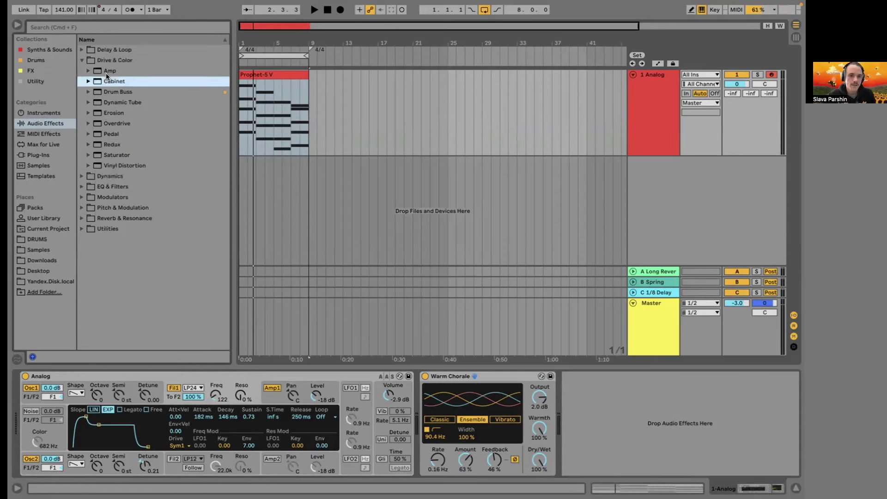
{"action": "left_click", "coordinate": [109, 154]}
{"action": "left_click", "coordinate": [109, 162]}
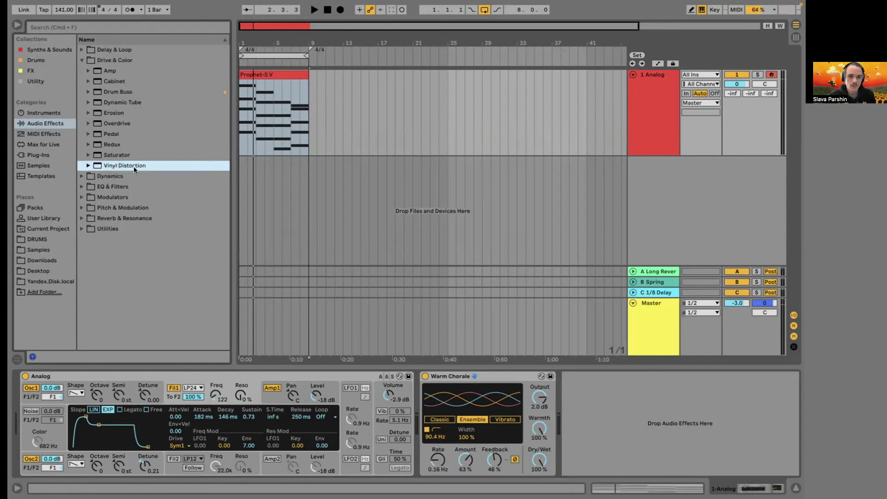
{"action": "left_click_drag", "start_coordinate": [116, 165], "coordinate": [644, 429]}
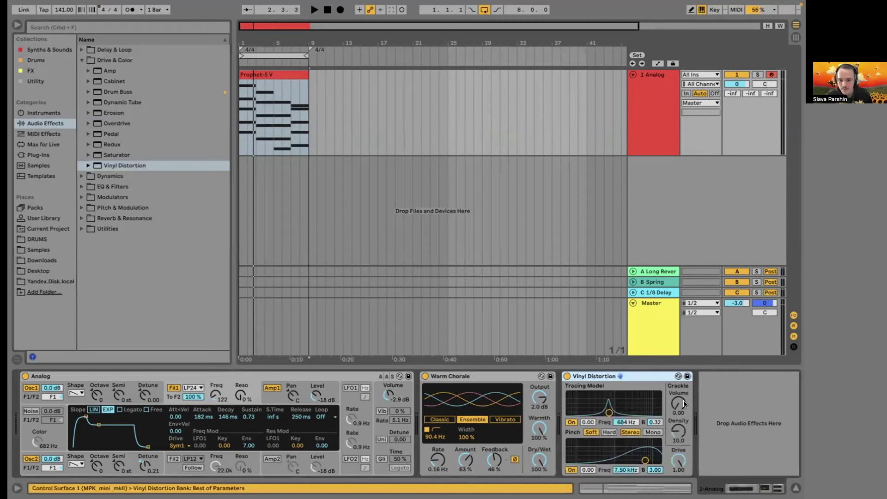
Set Vinyl Distortion's Crackle Volume to 0.02 and its Density to 50.0.
{"action": "left_click_drag", "start_coordinate": [678, 403], "coordinate": [677, 400]}
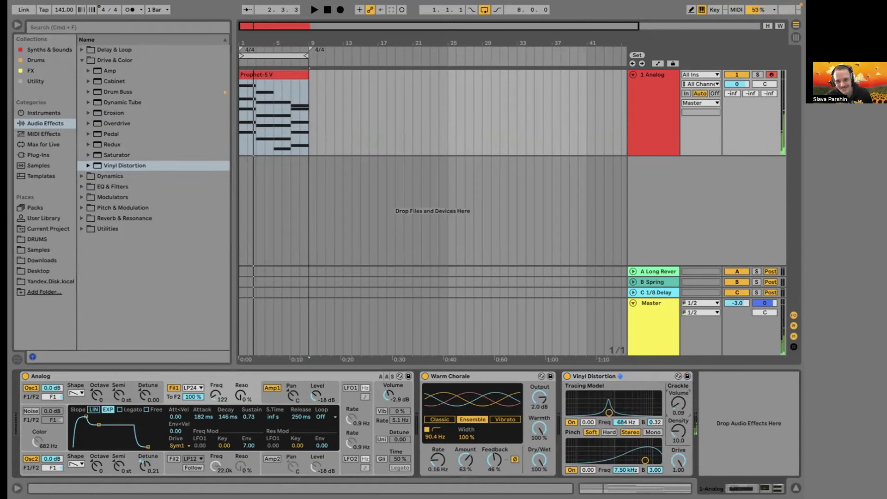
{"action": "left_click", "coordinate": [644, 376]}
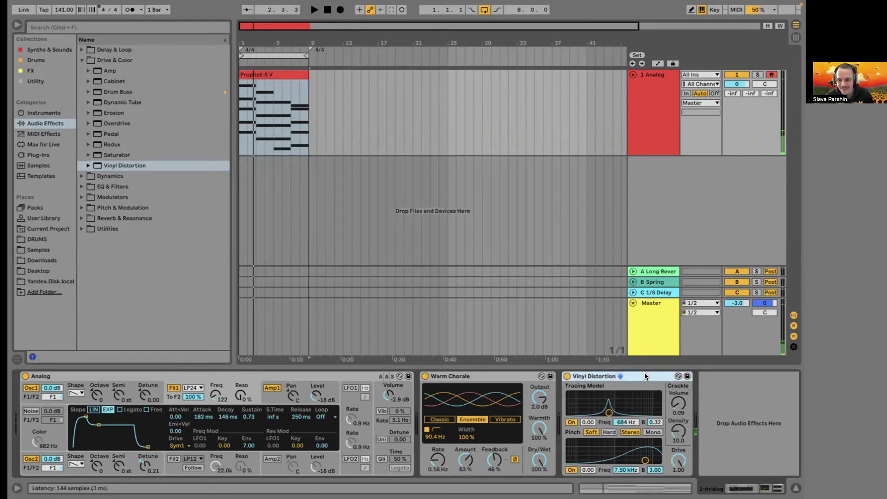
{"action": "left_click_drag", "start_coordinate": [674, 434], "coordinate": [675, 418]}
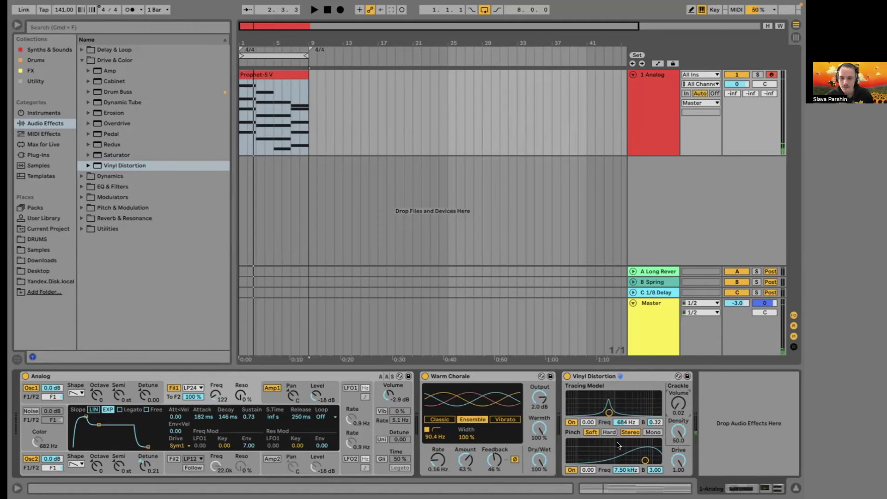
Tune Vinyl Distortion's Pinch curve to 748 Hz at 0.56 and set Drive to 0.13 while auditioning the clip.
{"action": "left_click_drag", "start_coordinate": [641, 458], "coordinate": [614, 459]}
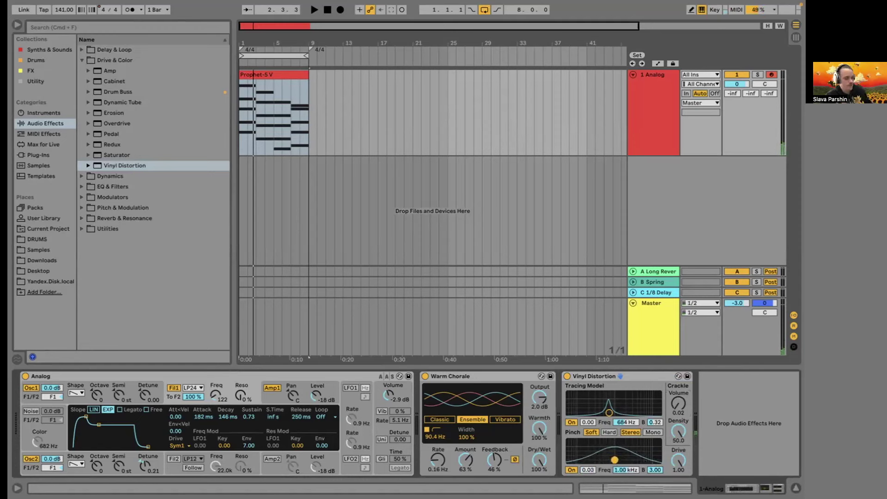
{"action": "key", "text": "space"}
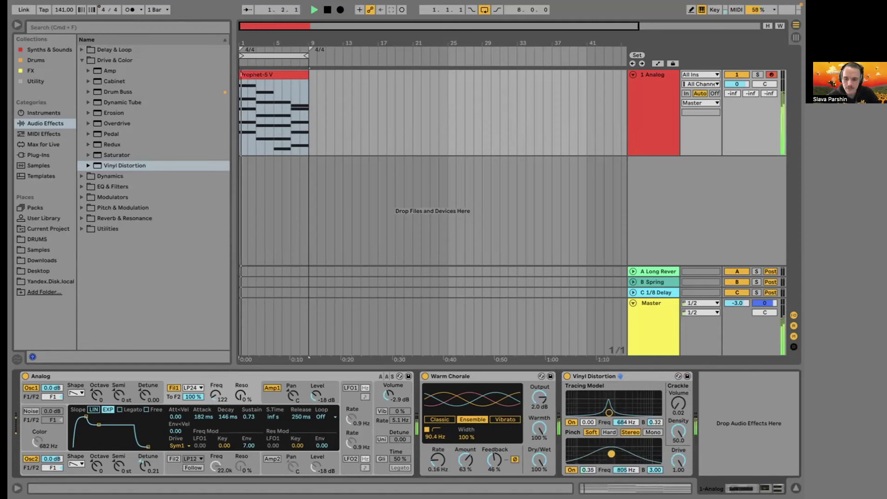
{"action": "mouse_move", "coordinate": [614, 459]}
{"action": "left_mouse_down"}
{"action": "mouse_move", "coordinate": [605, 451]}
{"action": "mouse_move", "coordinate": [615, 445]}
{"action": "mouse_move", "coordinate": [609, 453]}
{"action": "left_mouse_up"}
{"action": "key", "text": "space"}
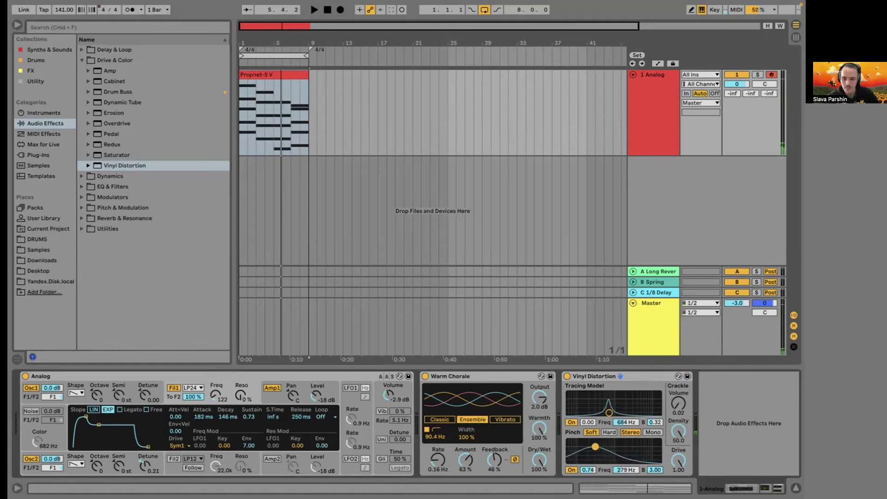
{"action": "left_click_drag", "start_coordinate": [621, 450], "coordinate": [608, 449]}
{"action": "key", "text": "space"}
{"action": "left_click_drag", "start_coordinate": [678, 455], "coordinate": [670, 459]}
{"action": "key", "text": "space"}
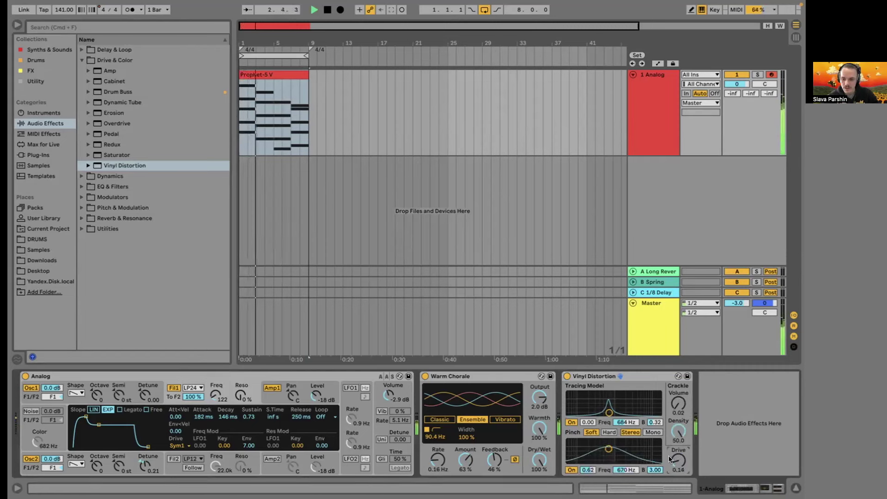
{"action": "left_click_drag", "start_coordinate": [608, 448], "coordinate": [608, 450]}
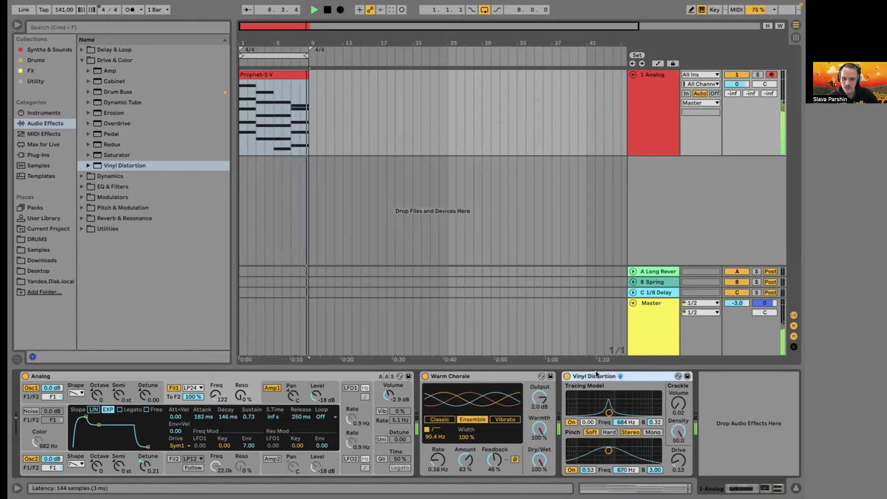
{"action": "left_click_drag", "start_coordinate": [609, 451], "coordinate": [610, 449]}
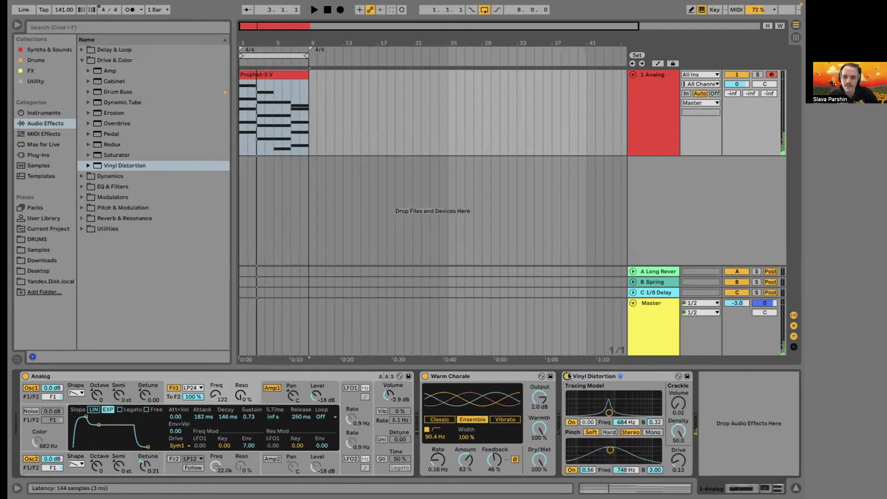
Play the clip, check the audio device and latency preferences during playback, and stop.
{"action": "key", "text": "space"}
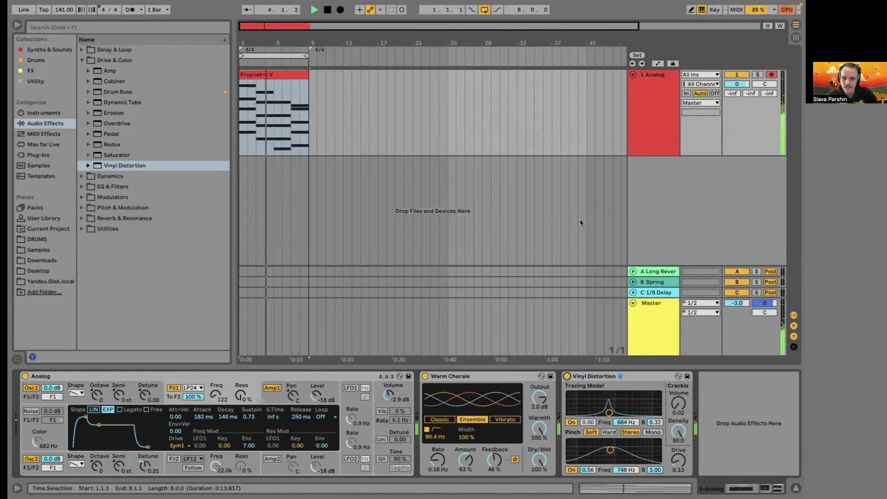
{"action": "key", "text": "super+comma"}
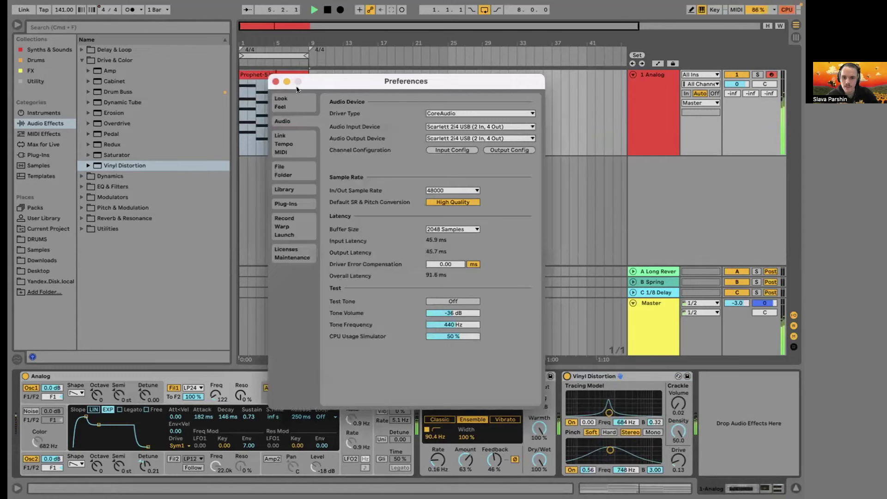
{"action": "key", "text": "Escape"}
{"action": "left_click", "coordinate": [356, 188]}
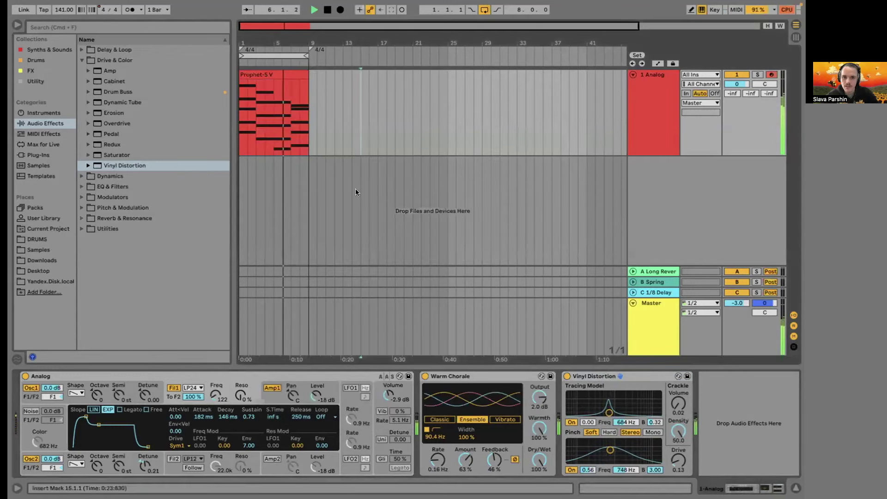
{"action": "left_click", "coordinate": [312, 179]}
{"action": "key", "text": "space"}
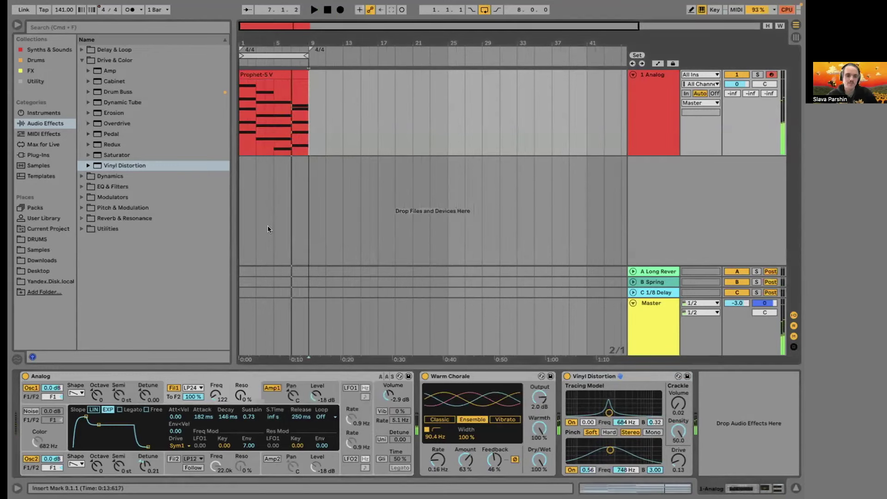
Collapse Warm Chorale and Vinyl Distortion in the device chain, and expand both again.
{"action": "left_click", "coordinate": [297, 370]}
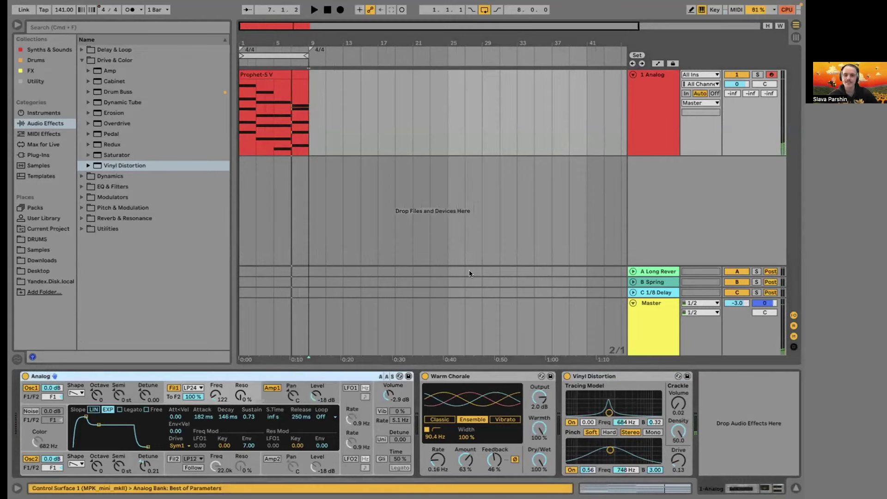
{"action": "double_click", "coordinate": [508, 372]}
{"action": "double_click", "coordinate": [492, 372]}
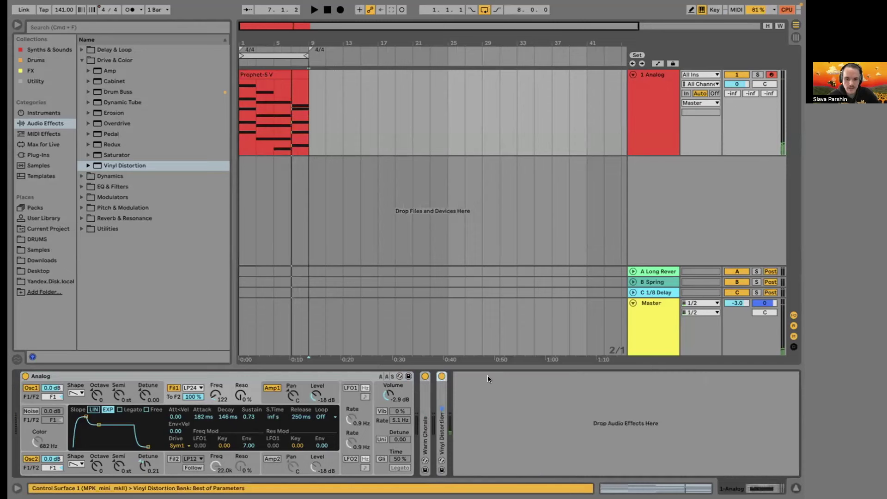
{"action": "double_click", "coordinate": [440, 395]}
{"action": "double_click", "coordinate": [425, 398]}
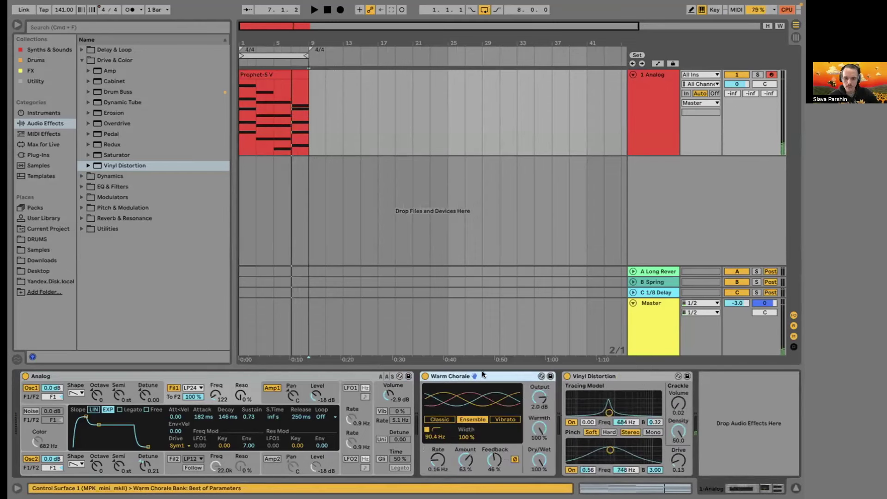
{"action": "left_click", "coordinate": [597, 375]}
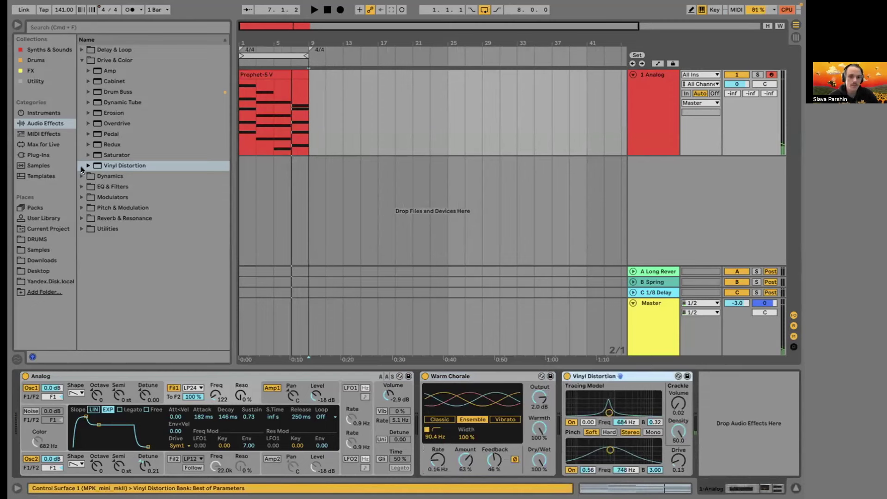
Try the Cabinet preset Bottom Up after Vinyl Distortion with Dry/Wet at 33.3% during playback, and remove it.
{"action": "left_click", "coordinate": [83, 62]}
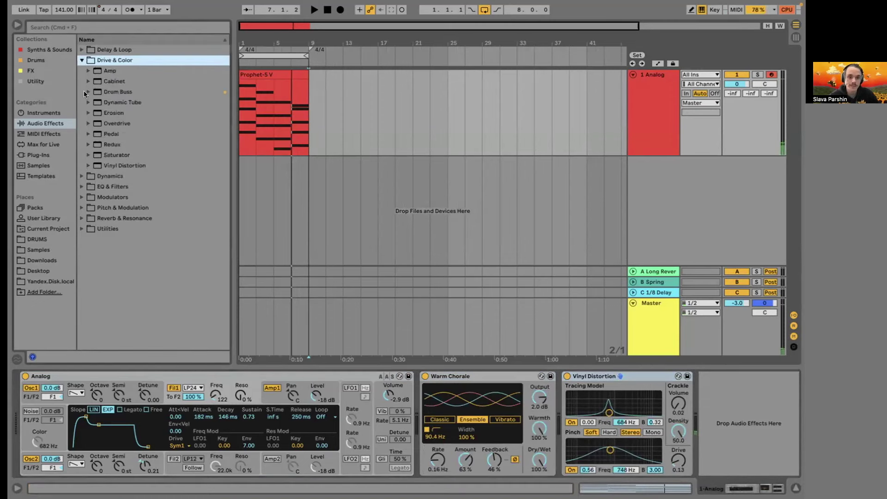
{"action": "left_click", "coordinate": [88, 81]}
{"action": "left_click_drag", "start_coordinate": [120, 143], "coordinate": [728, 385]}
{"action": "key", "text": "space"}
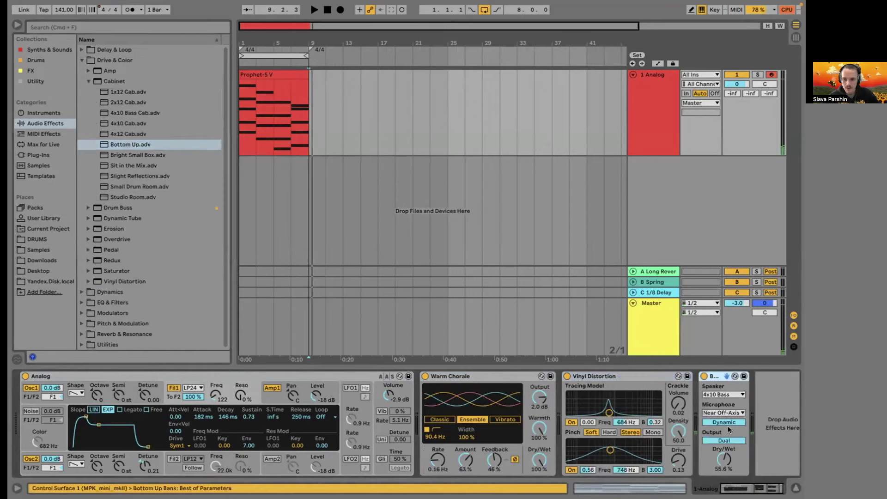
{"action": "left_click", "coordinate": [273, 65]}
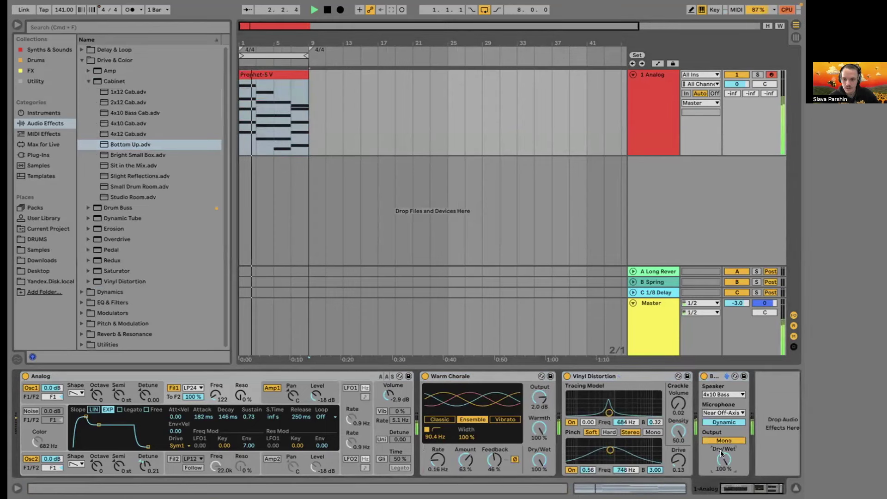
{"action": "key", "text": "Delete"}
{"action": "type", "text": "33.3"}
{"action": "key", "text": "Return"}
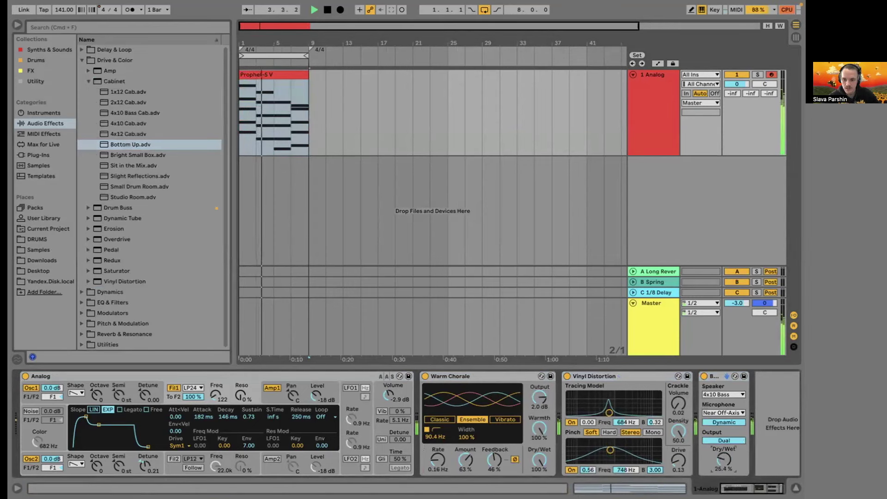
{"action": "left_click", "coordinate": [714, 373]}
{"action": "key", "text": "space"}
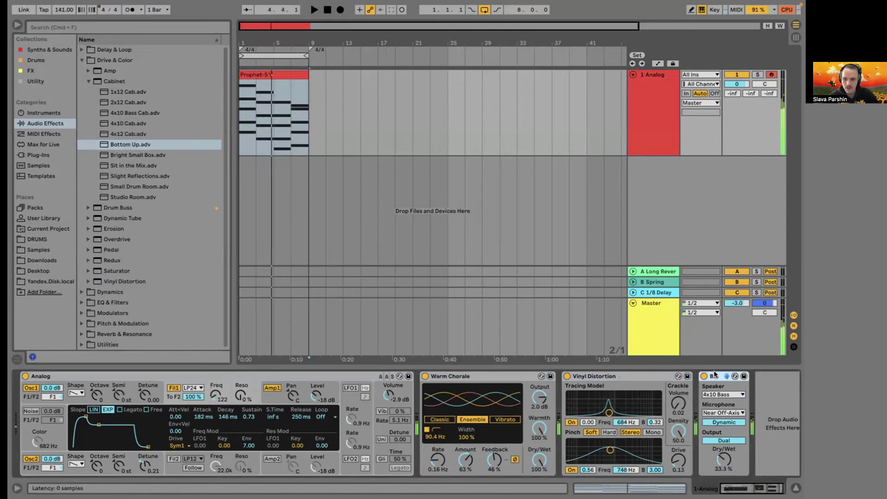
{"action": "key", "text": "Delete"}
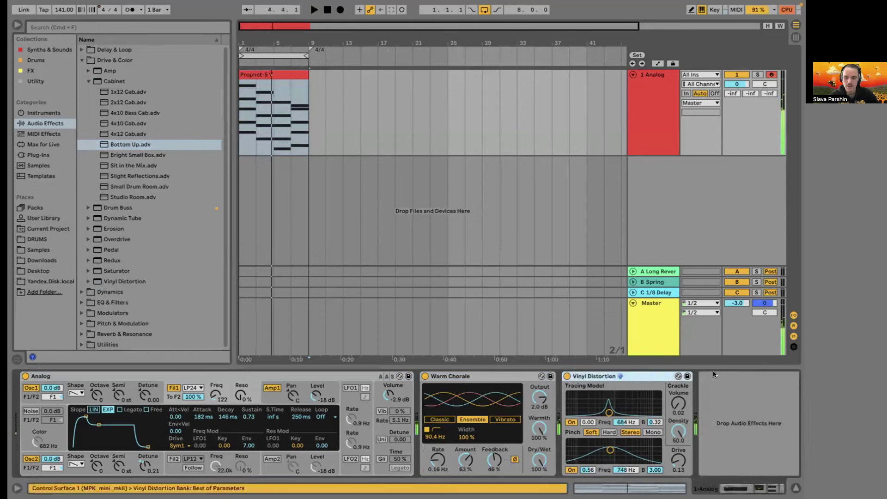
Close the Cabinet preset list, check the Dynamic Tube presets, and collapse Warm Chorale and Vinyl Distortion in the device chain.
{"action": "left_click", "coordinate": [89, 82]}
{"action": "left_click", "coordinate": [90, 102]}
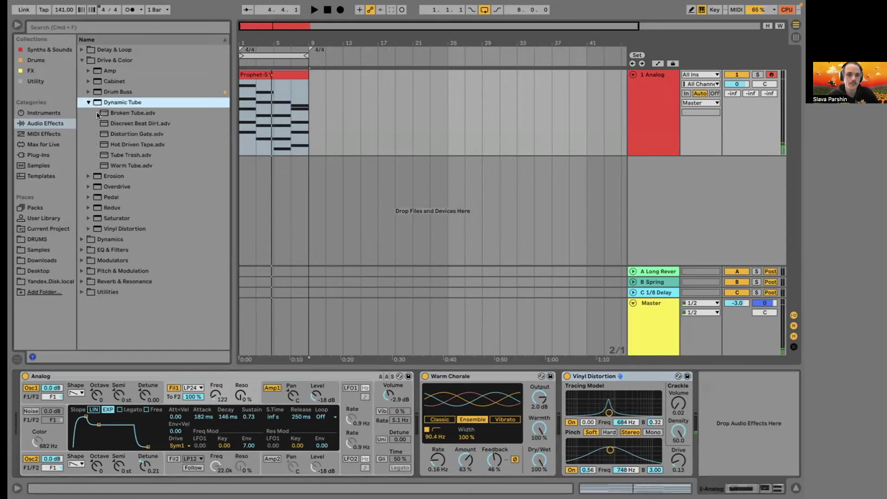
{"action": "left_click", "coordinate": [88, 102]}
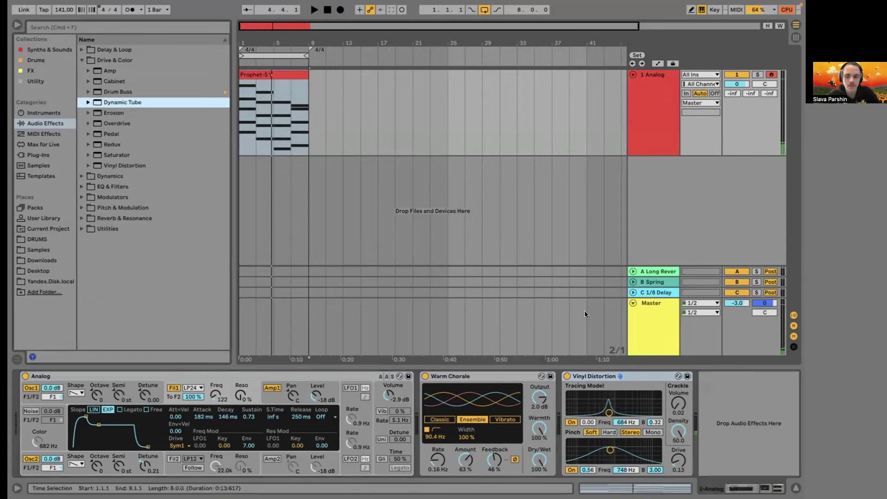
{"action": "double_click", "coordinate": [523, 376]}
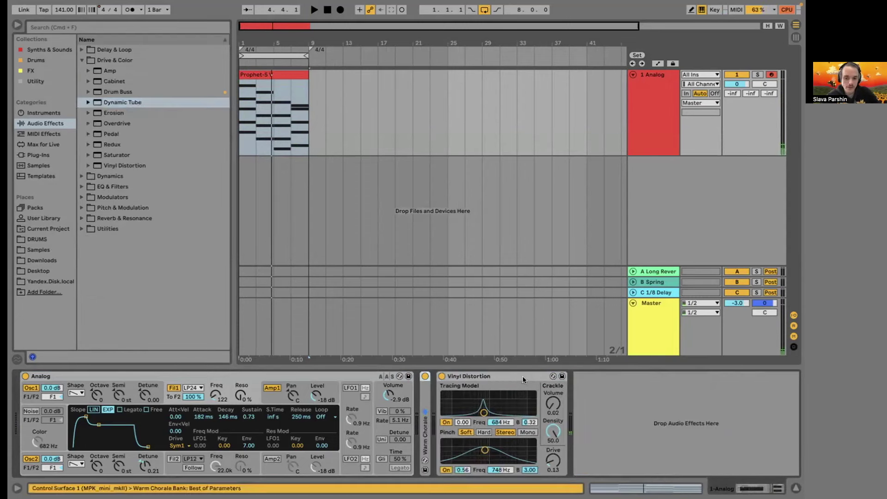
{"action": "double_click", "coordinate": [522, 376]}
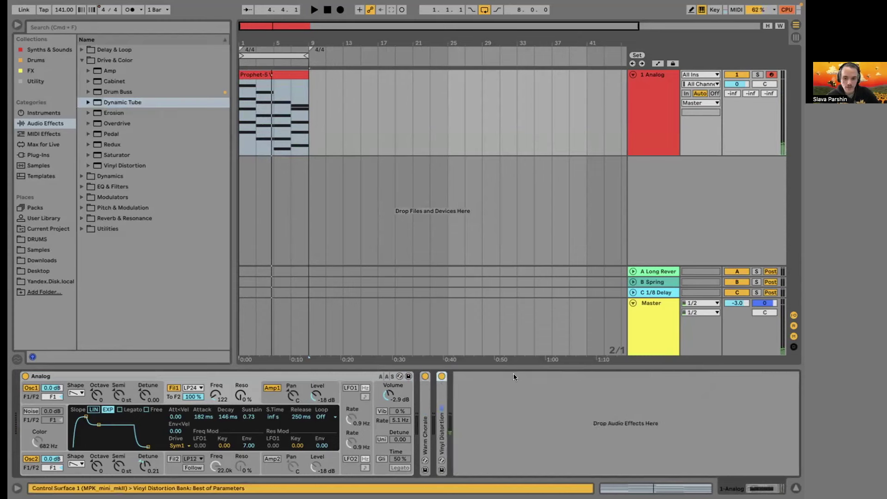
Add the Echo effect from Delay & Loop after Vinyl Distortion and set its Dry/Wet to 100%.
{"action": "left_click", "coordinate": [78, 49]}
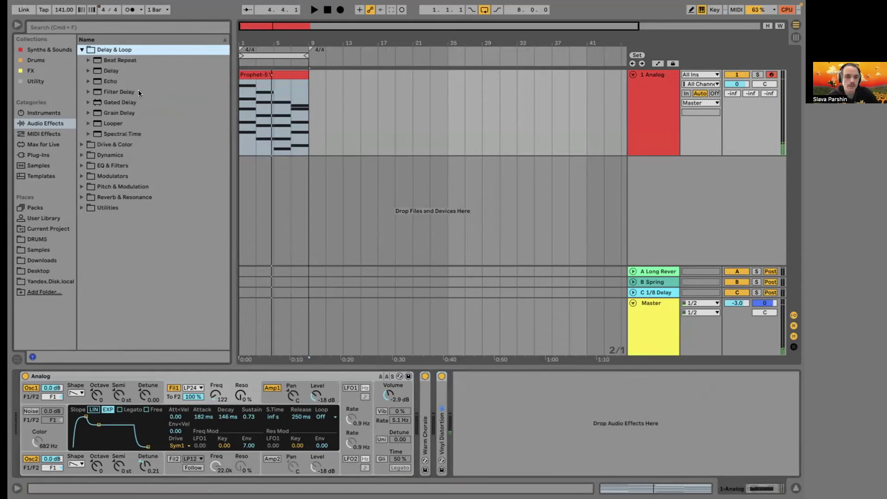
{"action": "left_click", "coordinate": [113, 81]}
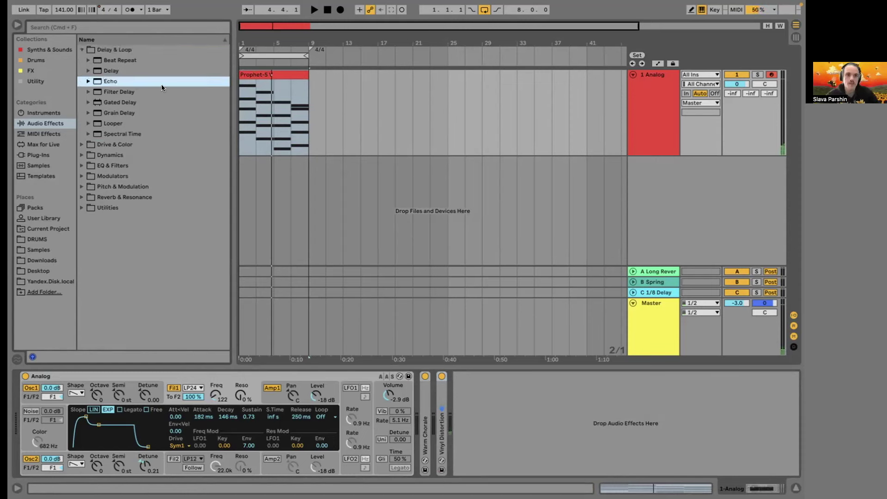
{"action": "left_click", "coordinate": [109, 50]}
{"action": "left_click", "coordinate": [103, 82]}
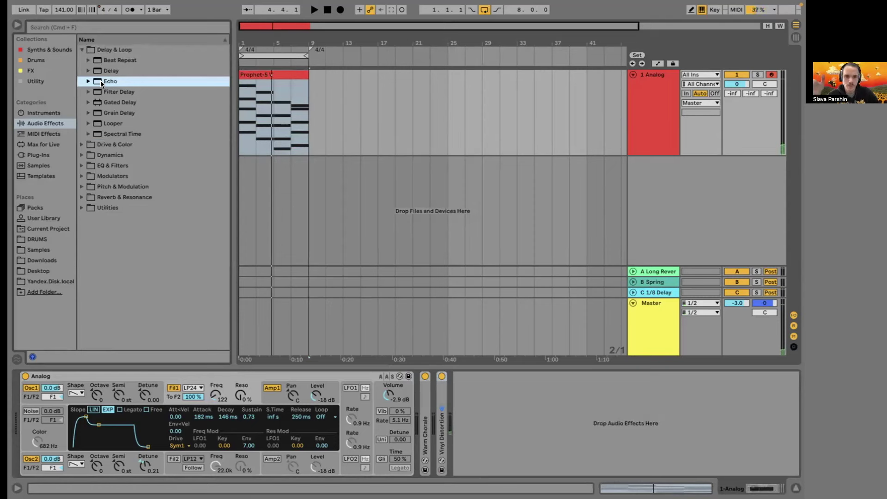
{"action": "left_click_drag", "start_coordinate": [101, 81], "coordinate": [484, 396]}
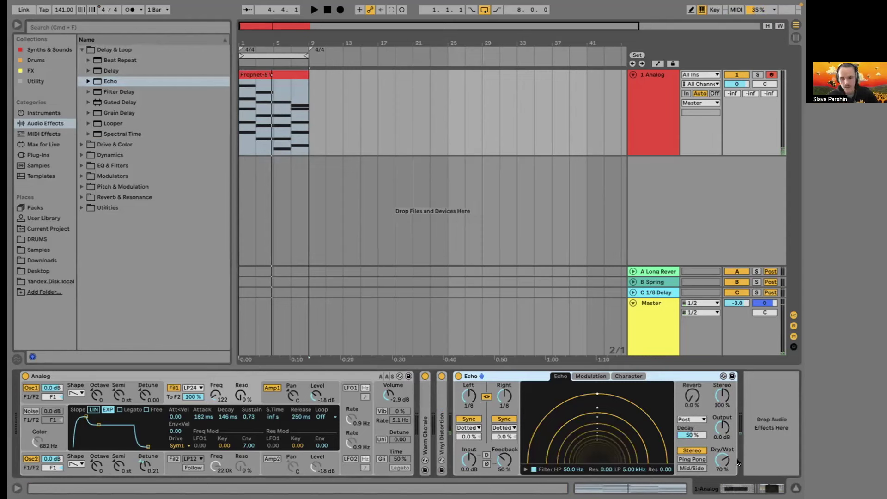
{"action": "left_click_drag", "start_coordinate": [722, 461], "coordinate": [722, 462]}
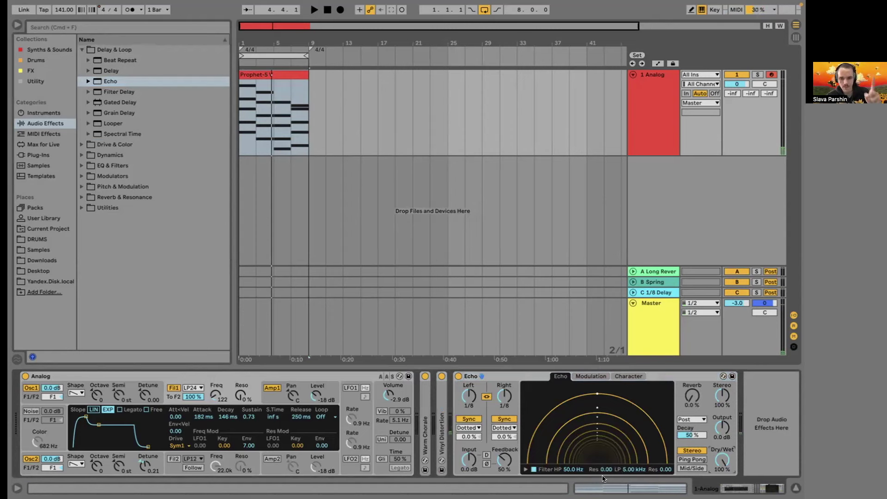
Switch Echo's delay to unsynced time at 1.00 ms for both channels and set Feedback to 0%.
{"action": "left_click_drag", "start_coordinate": [500, 459], "coordinate": [500, 480]}
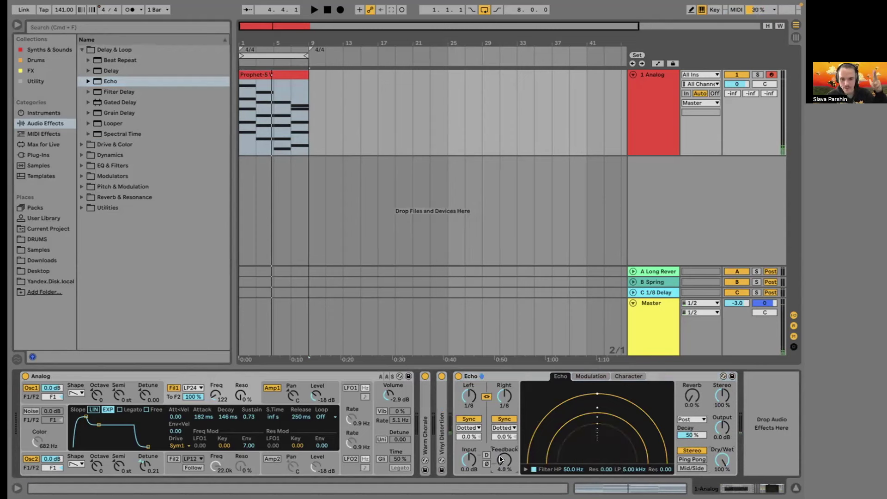
{"action": "left_click_drag", "start_coordinate": [502, 396], "coordinate": [502, 415]}
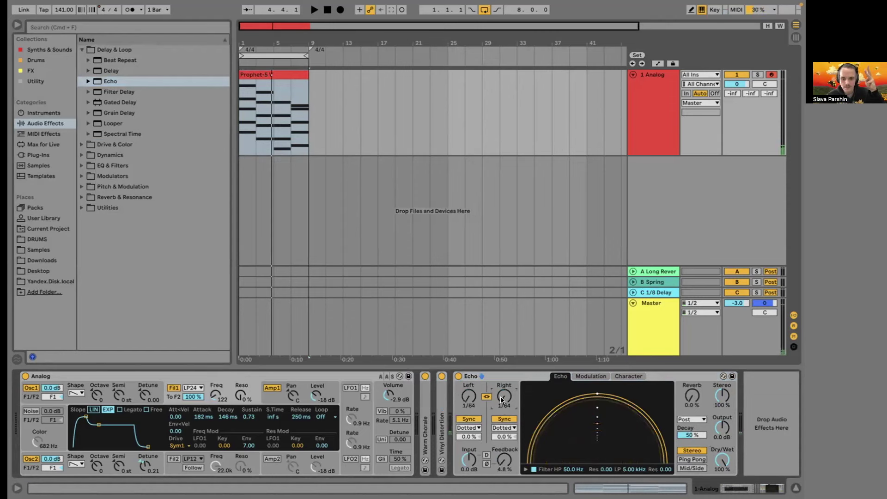
{"action": "left_click", "coordinate": [498, 418]}
{"action": "left_click_drag", "start_coordinate": [504, 397], "coordinate": [502, 418]}
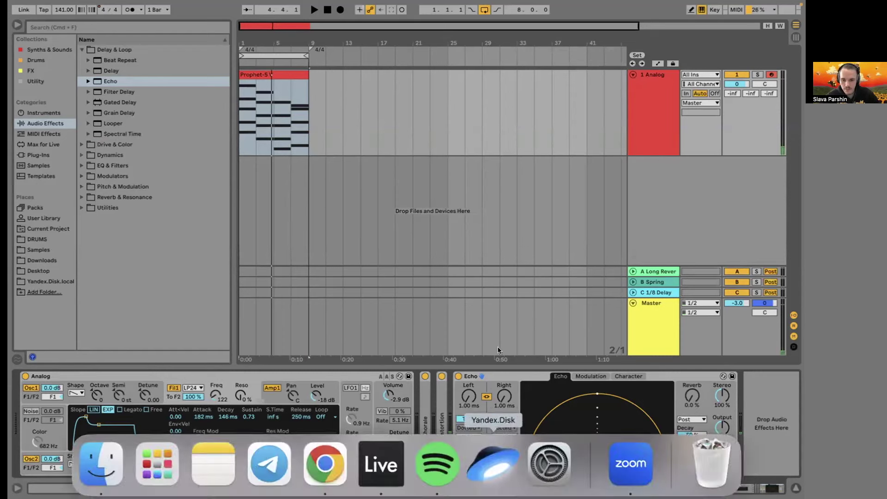
{"action": "left_click", "coordinate": [503, 468]}
{"action": "type", "text": "0"}
{"action": "key", "text": "Return"}
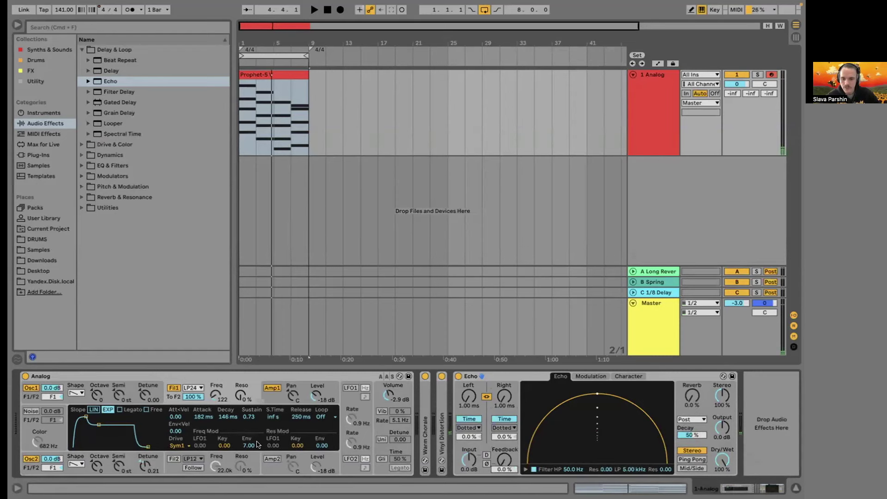
Play the clip and compare the sound with Echo bypassed and enabled.
{"action": "key", "text": "space"}
{"action": "left_click", "coordinate": [457, 375]}
{"action": "left_click", "coordinate": [456, 375]}
{"action": "key", "text": "space"}
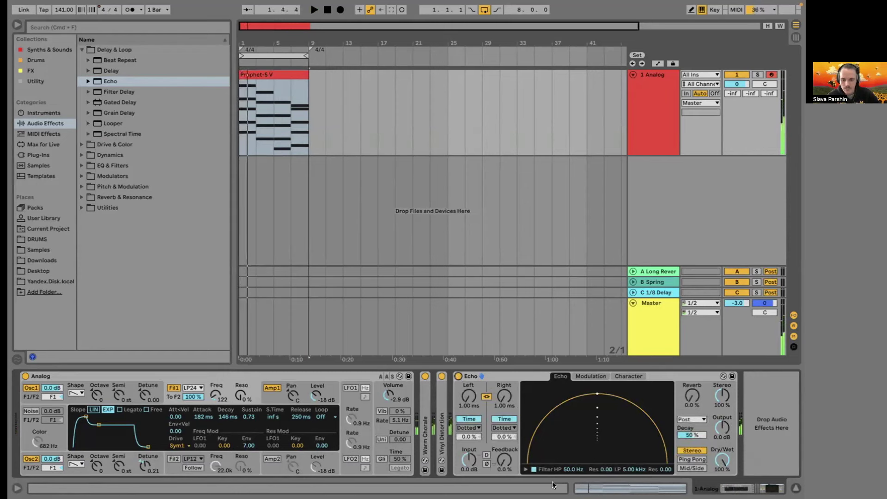
Set Echo's filter to HP 55.3 Hz and LP 6.87 kHz, and audition the clip.
{"action": "left_click", "coordinate": [527, 469]}
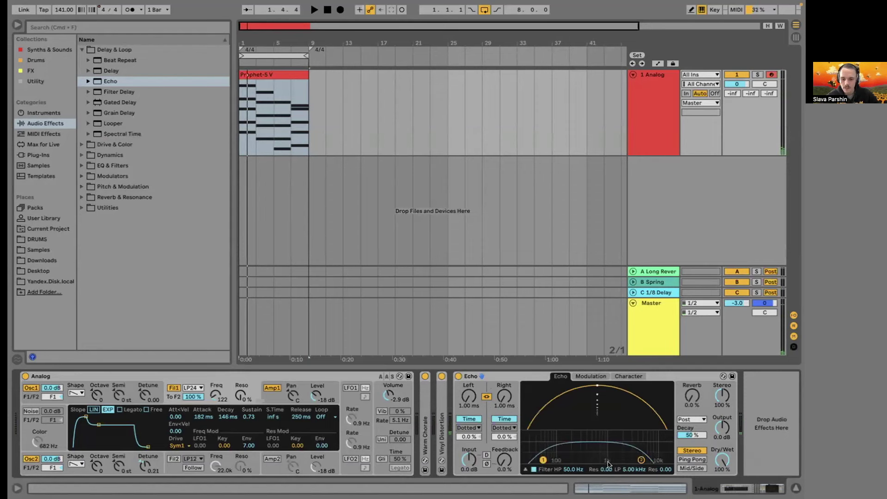
{"action": "left_click_drag", "start_coordinate": [641, 459], "coordinate": [648, 460]}
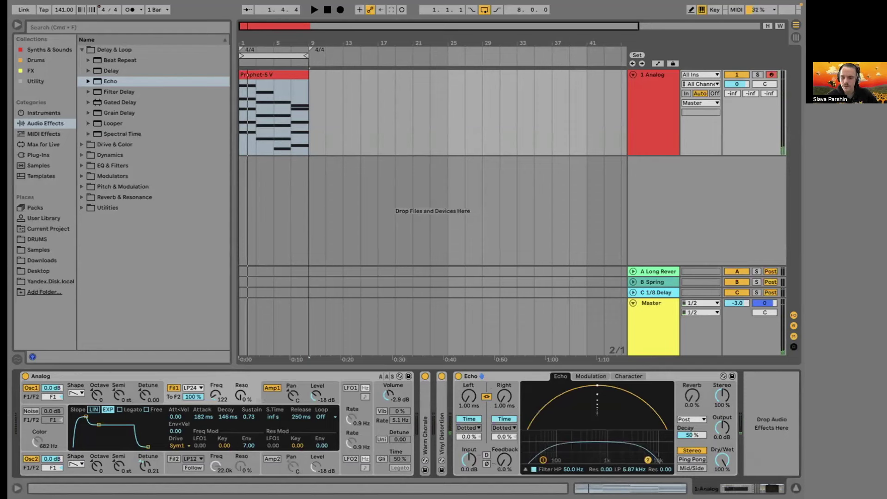
{"action": "left_click_drag", "start_coordinate": [543, 459], "coordinate": [545, 460]}
{"action": "key", "text": "space"}
{"action": "left_click", "coordinate": [522, 468]}
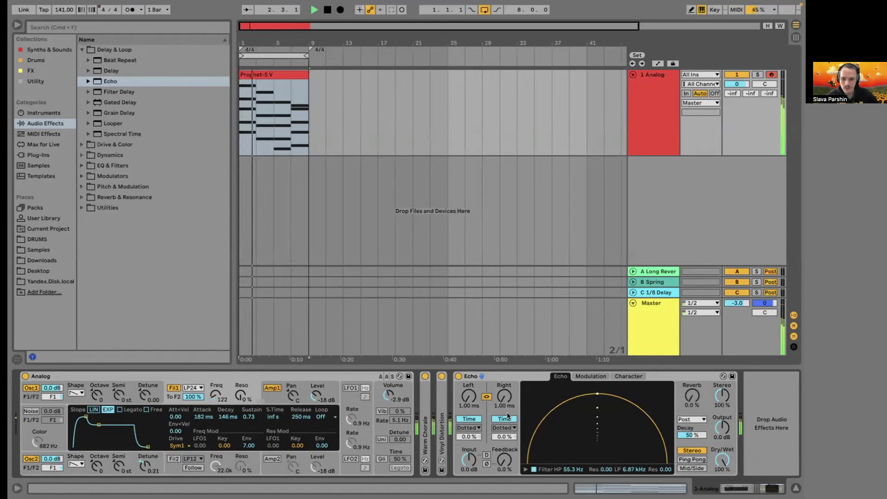
{"action": "key", "text": "space"}
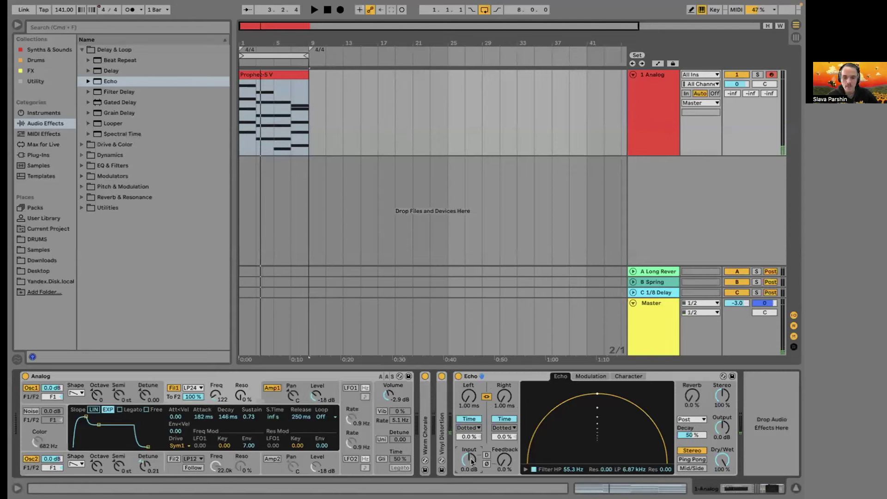
Set Echo's Input to 5.1 dB and Output to -5.1 dB while auditioning the clip.
{"action": "left_click_drag", "start_coordinate": [471, 461], "coordinate": [470, 451]}
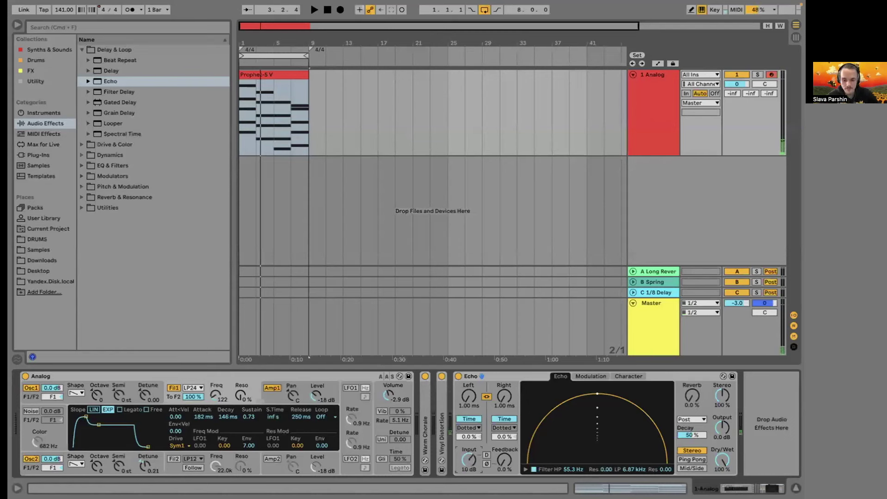
{"action": "mouse_move", "coordinate": [717, 421]}
{"action": "left_mouse_down"}
{"action": "mouse_move", "coordinate": [716, 441]}
{"action": "mouse_move", "coordinate": [714, 423]}
{"action": "left_mouse_up"}
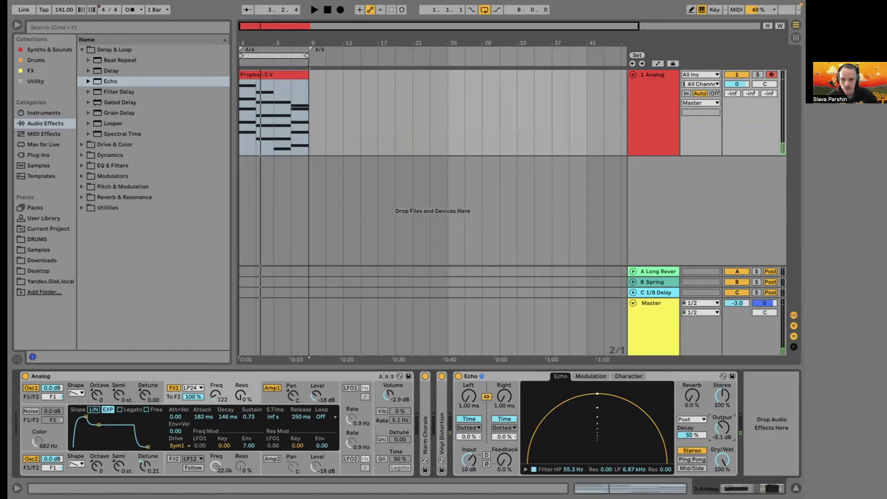
{"action": "key", "text": "space"}
{"action": "mouse_move", "coordinate": [469, 461]}
{"action": "left_mouse_down"}
{"action": "mouse_move", "coordinate": [469, 441]}
{"action": "mouse_move", "coordinate": [468, 458]}
{"action": "left_mouse_up"}
{"action": "key", "text": "space"}
{"action": "left_click_drag", "start_coordinate": [713, 421], "coordinate": [714, 410]}
{"action": "left_click_drag", "start_coordinate": [469, 453], "coordinate": [468, 458]}
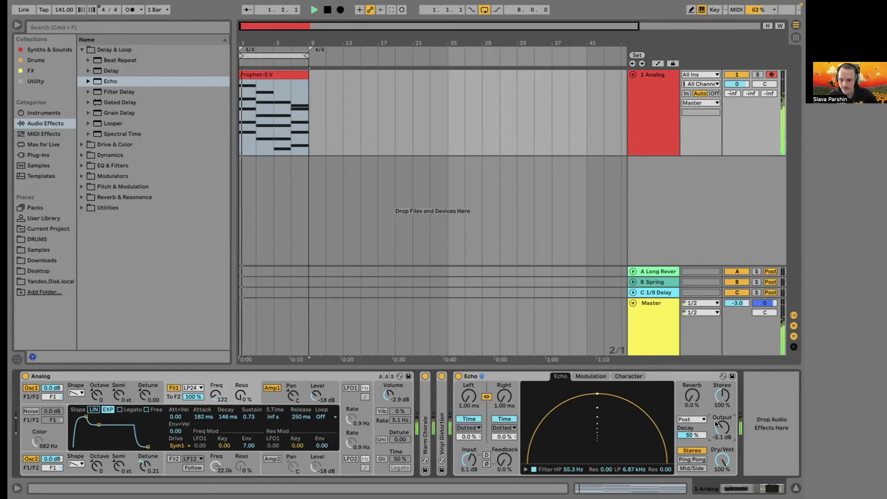
Compare the playing clip with Echo switched off, stop playback, and leave Echo enabled.
{"action": "left_click", "coordinate": [458, 376]}
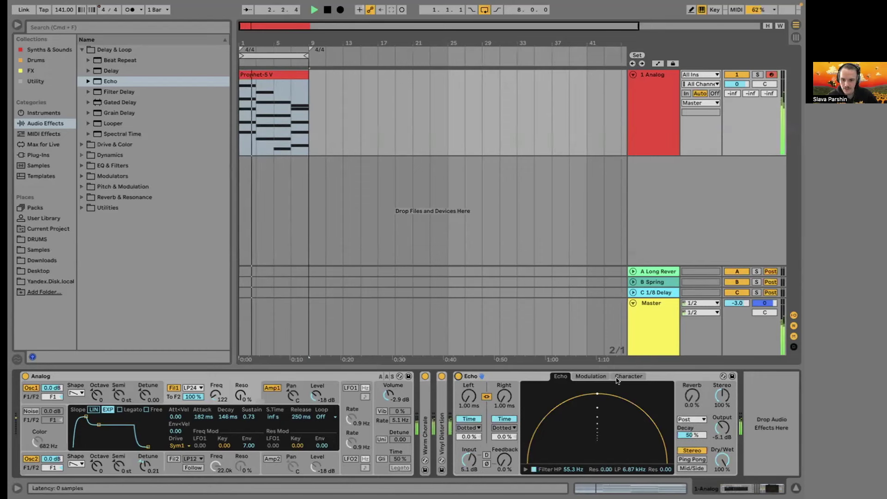
{"action": "key", "text": "space"}
{"action": "left_click", "coordinate": [458, 375]}
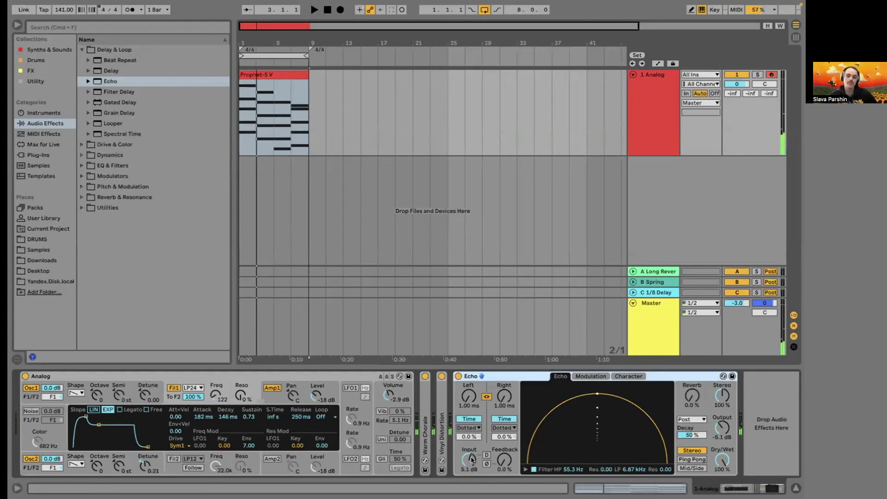
{"action": "left_click", "coordinate": [469, 459]}
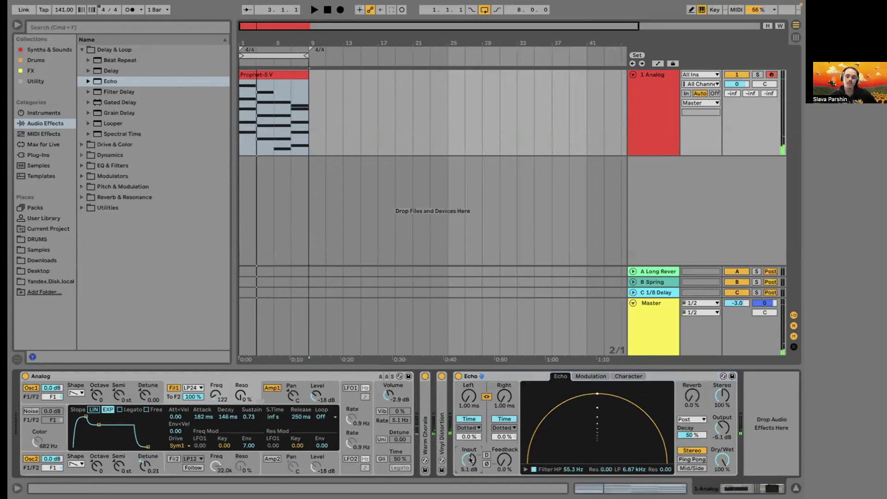
Try Echo's Noise character option with Morph at 100% while auditioning the clip.
{"action": "left_click", "coordinate": [639, 377]}
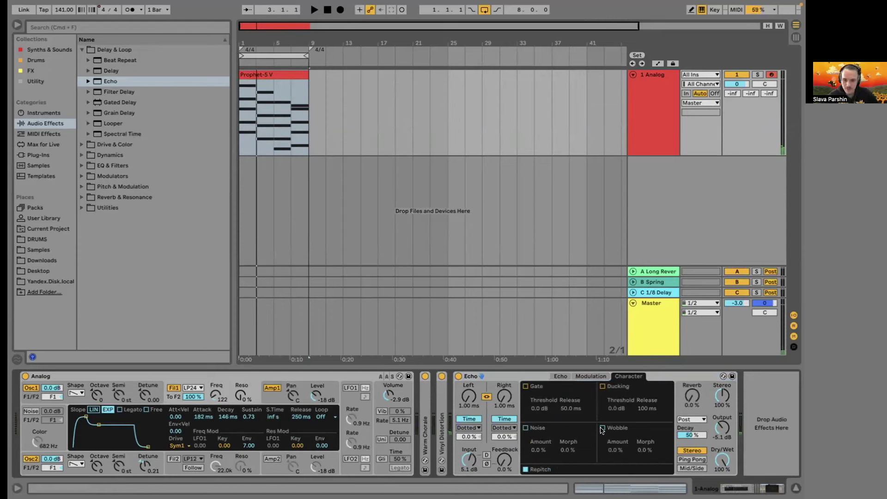
{"action": "left_click", "coordinate": [525, 428]}
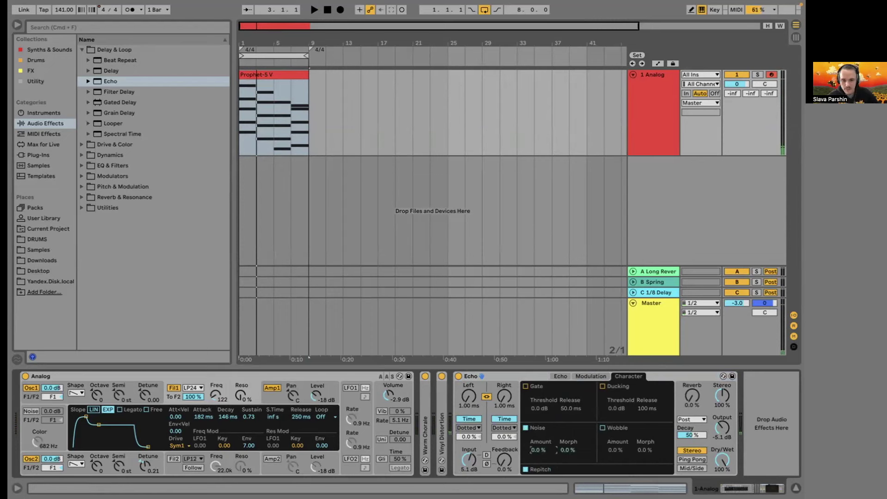
{"action": "left_click_drag", "start_coordinate": [563, 450], "coordinate": [531, 471]}
{"action": "key", "text": "space"}
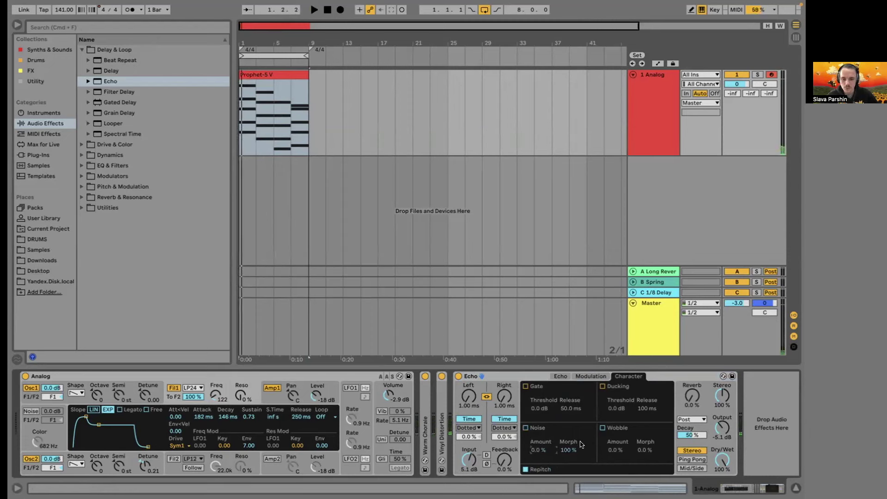
Enable Echo's Wobble with Amount and Morph both at 100%, and audition the clip.
{"action": "left_click", "coordinate": [602, 427]}
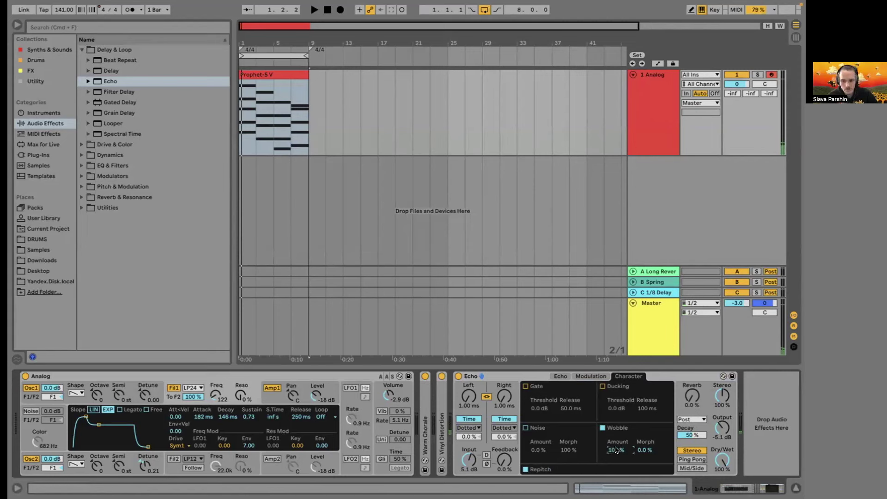
{"action": "left_click_drag", "start_coordinate": [642, 449], "coordinate": [642, 450]}
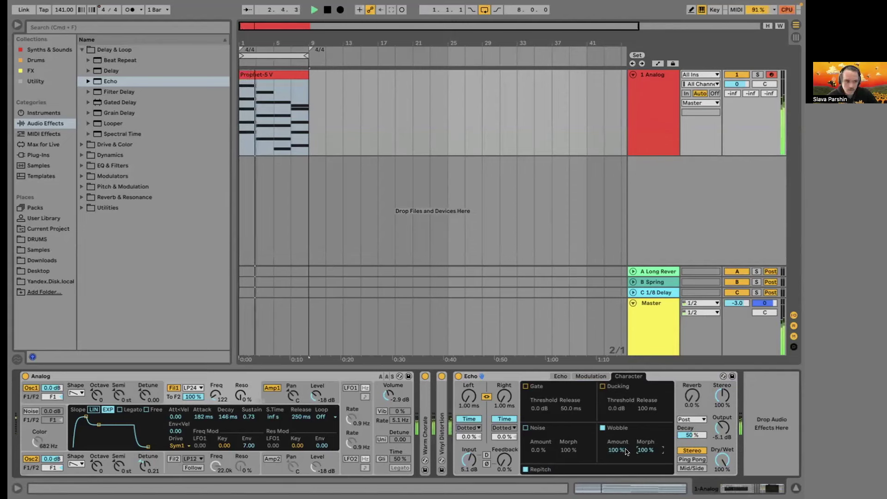
{"action": "key", "text": "space"}
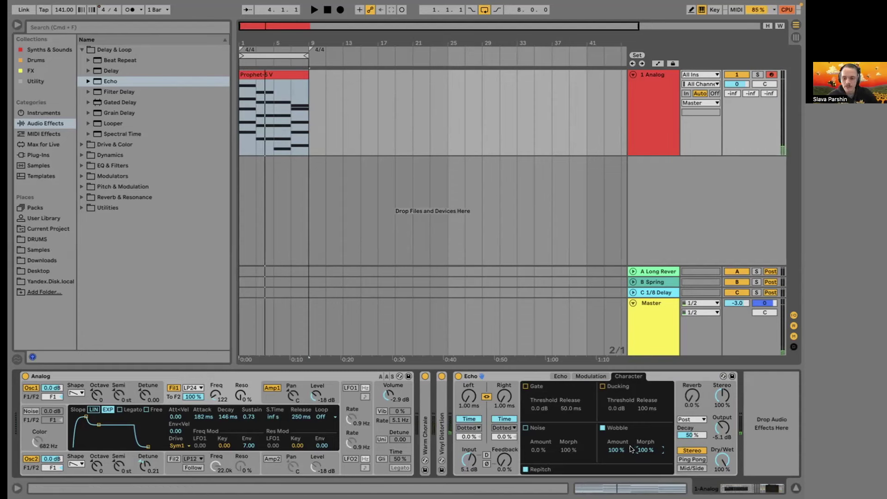
{"action": "key", "text": "space"}
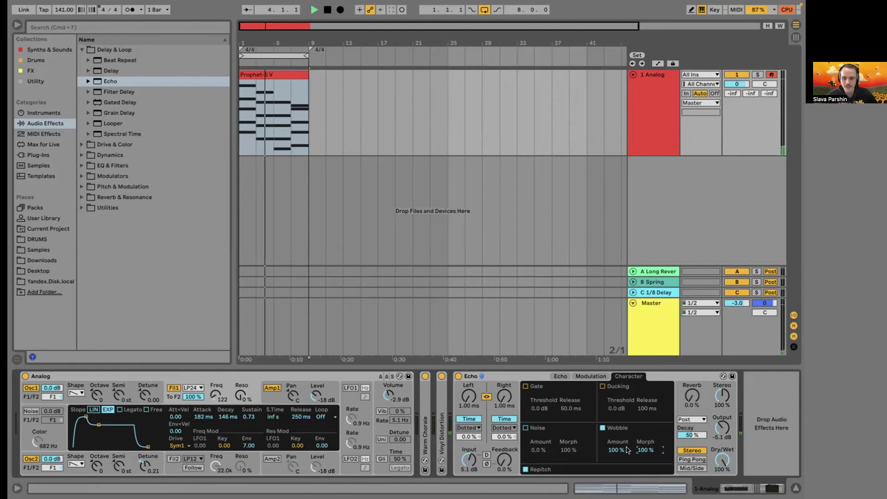
Freeze the 1 Analog track and play the frozen chord clip.
{"action": "right_click", "coordinate": [645, 129]}
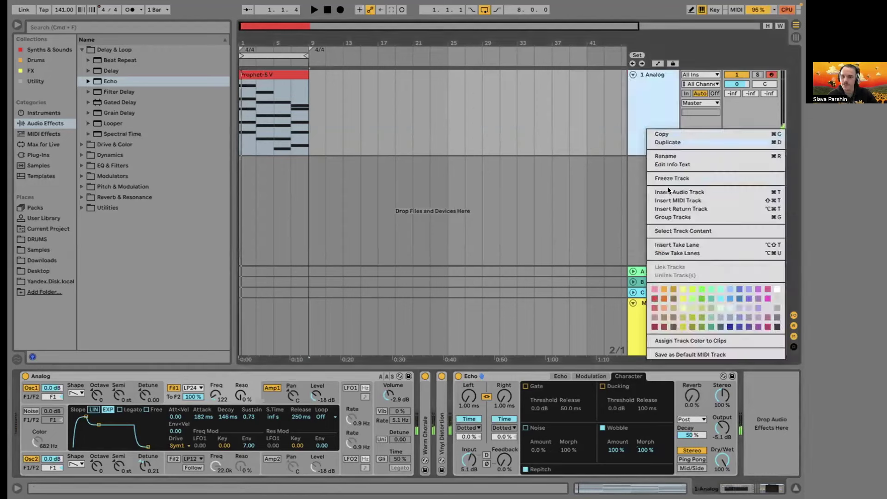
{"action": "left_click", "coordinate": [661, 178]}
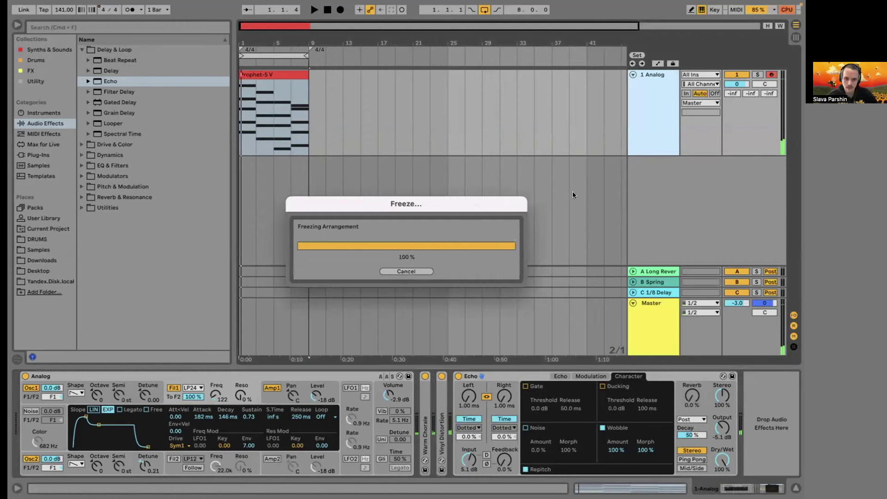
{"action": "mouse_move", "coordinate": [339, 200]}
{"action": "left_mouse_down"}
{"action": "mouse_move", "coordinate": [461, 188]}
{"action": "mouse_move", "coordinate": [356, 195]}
{"action": "left_mouse_up"}
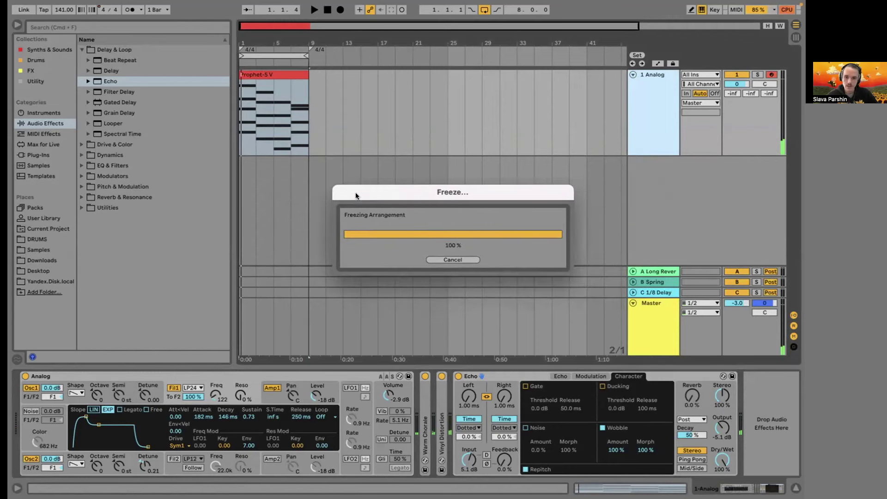
{"action": "key", "text": "space"}
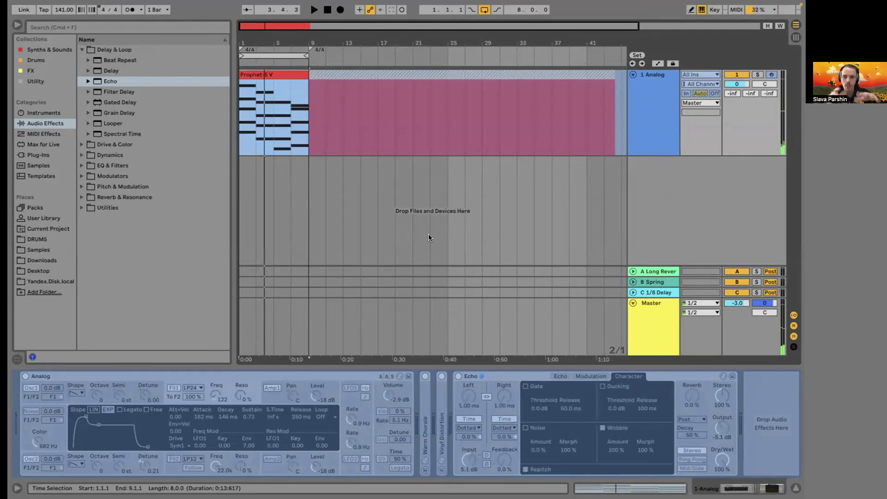
Unfreeze the 1 Analog track, set Echo's Wobble to Amount 62% and Morph 66%, and play the chord clip.
{"action": "left_click", "coordinate": [470, 272]}
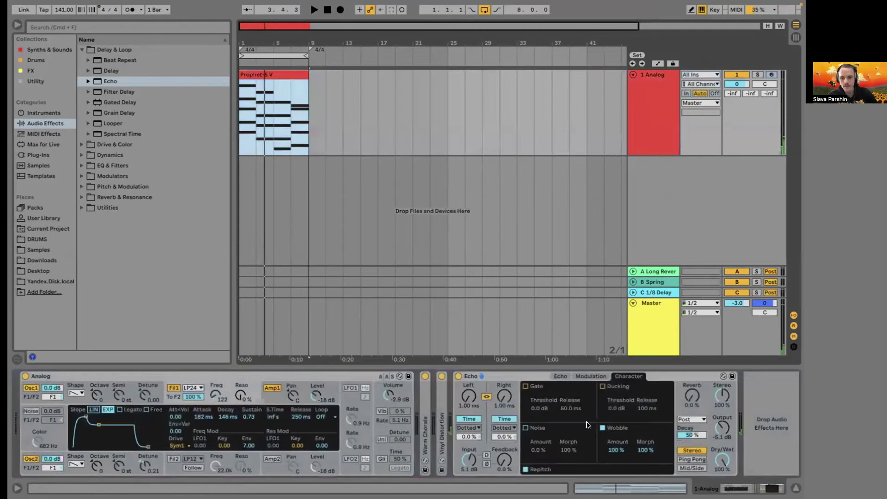
{"action": "left_click", "coordinate": [627, 449]}
{"action": "left_click_drag", "start_coordinate": [645, 449], "coordinate": [649, 467]}
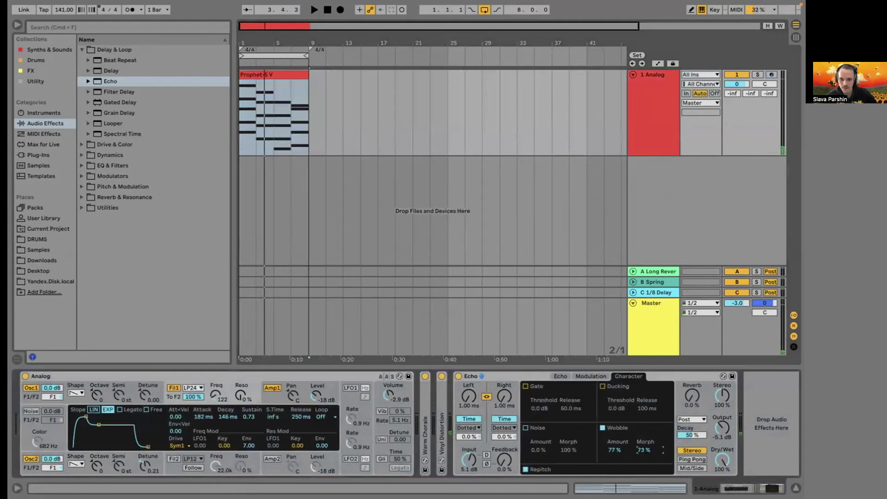
{"action": "mouse_move", "coordinate": [633, 450]}
{"action": "left_mouse_down"}
{"action": "mouse_move", "coordinate": [633, 457]}
{"action": "mouse_move", "coordinate": [630, 450]}
{"action": "left_mouse_up"}
{"action": "key", "text": "space"}
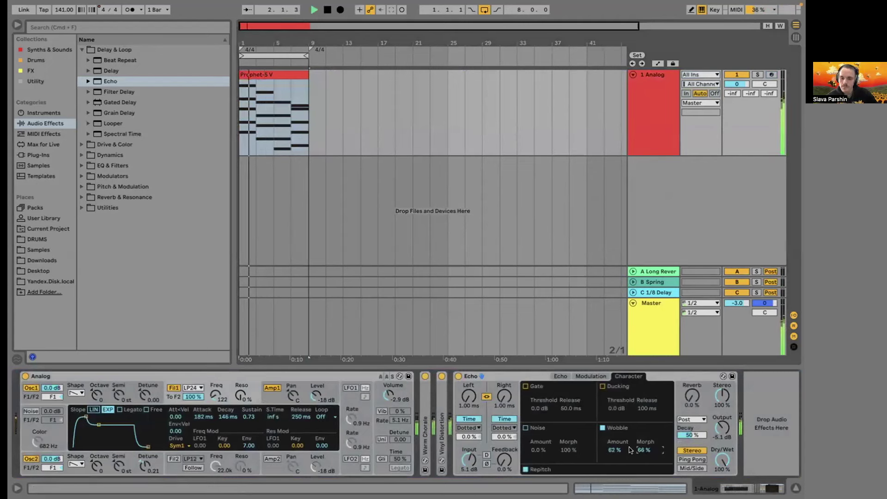
Compare the playing clip with Echo off and on, check its filter display, stop playback, and collapse Echo.
{"action": "left_click", "coordinate": [456, 373]}
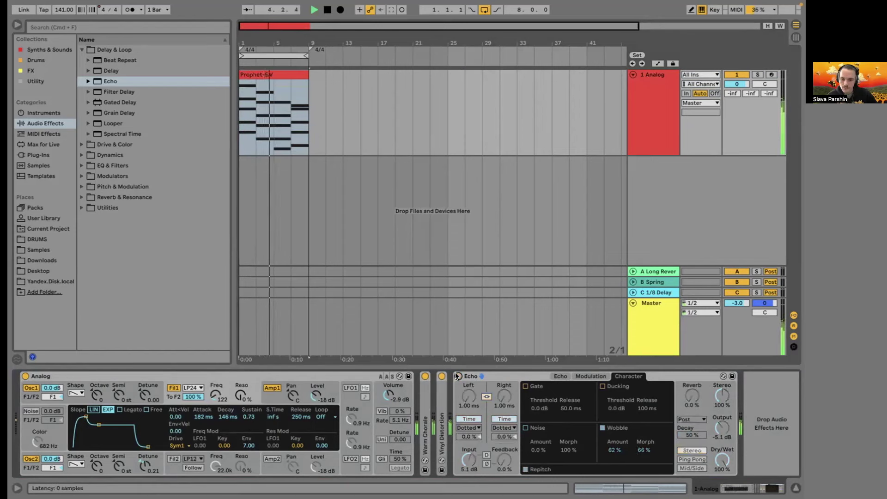
{"action": "left_click", "coordinate": [560, 375]}
{"action": "left_click", "coordinate": [458, 376]}
{"action": "left_click_drag", "start_coordinate": [648, 460], "coordinate": [654, 460]}
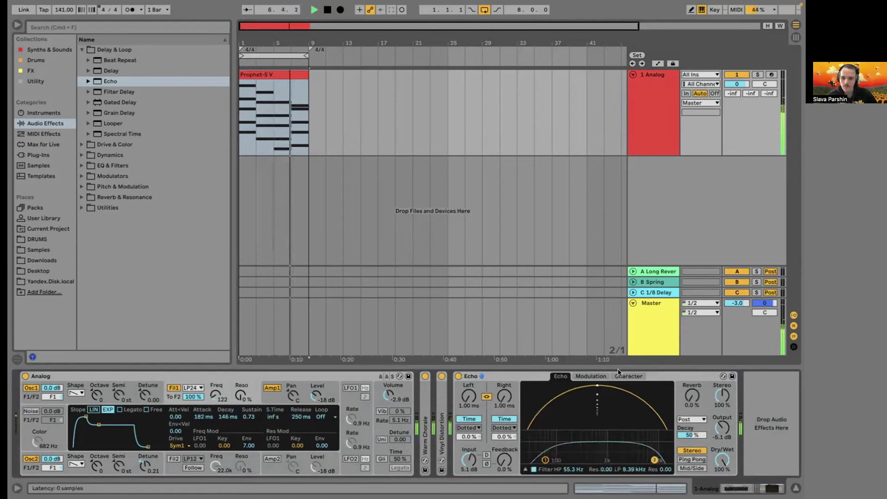
{"action": "key", "text": "space"}
{"action": "double_click", "coordinate": [497, 375]}
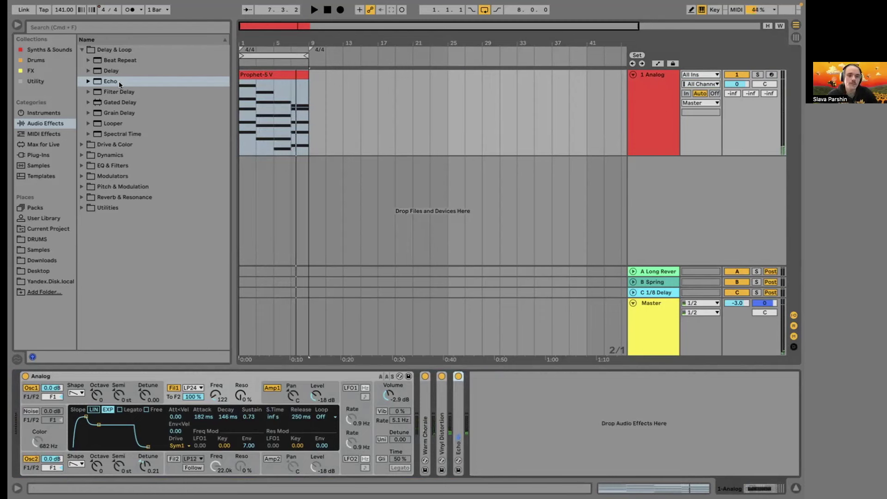
Add Echo's Hiss Tape Mode preset from Vintage Delay after the existing Echo and set its Dry/Wet to 29%.
{"action": "left_click", "coordinate": [90, 78]}
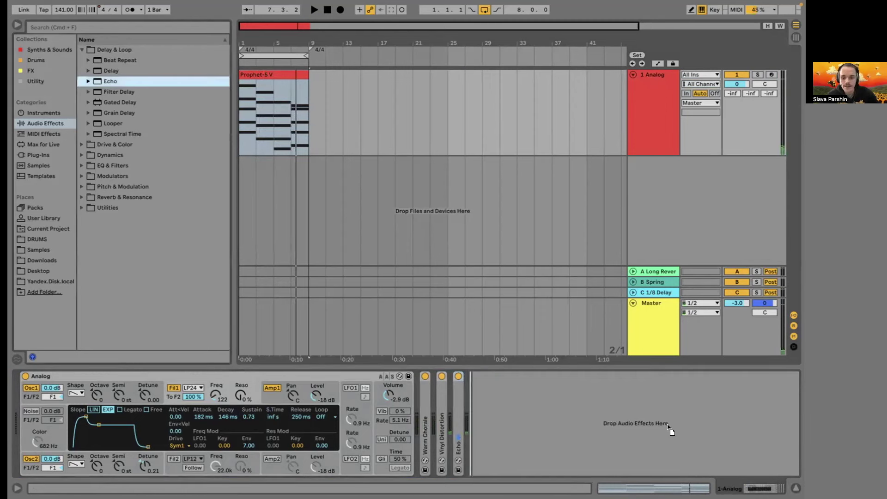
{"action": "left_click", "coordinate": [88, 81]}
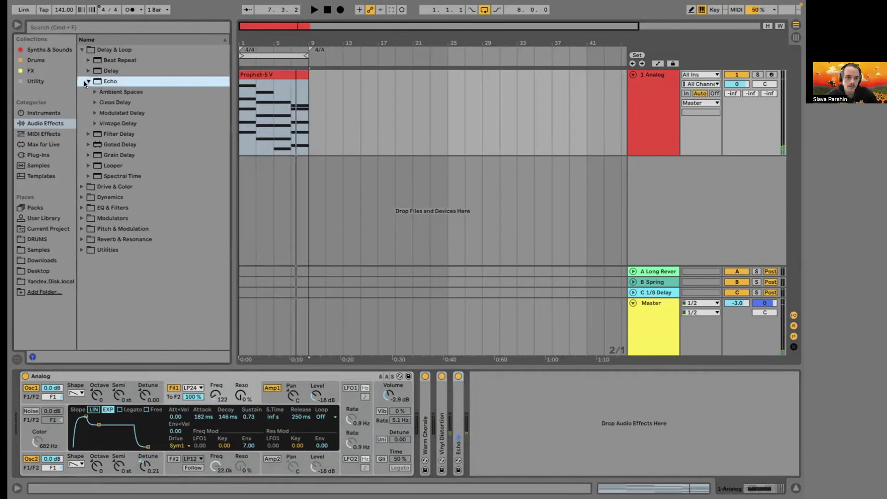
{"action": "left_click", "coordinate": [94, 123]}
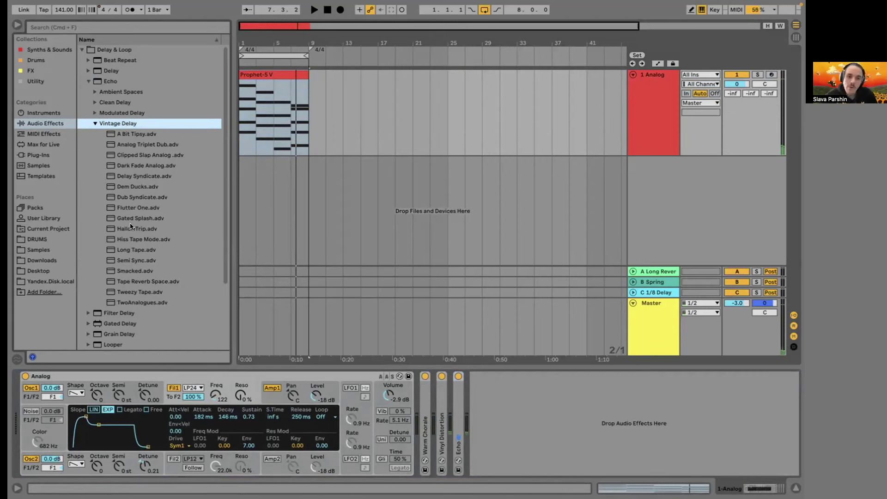
{"action": "left_click_drag", "start_coordinate": [119, 240], "coordinate": [577, 427]}
{"action": "left_click", "coordinate": [730, 455]}
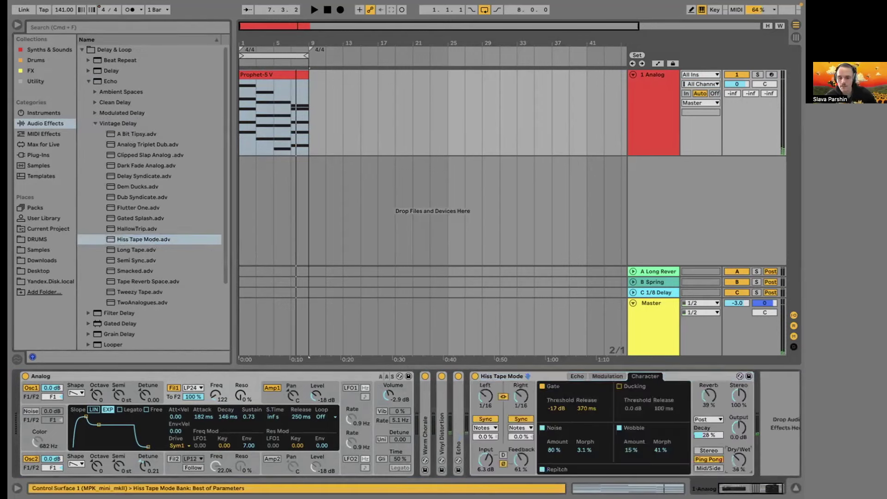
{"action": "left_click_drag", "start_coordinate": [739, 459], "coordinate": [738, 455]}
Switch off Noise and Wobble in Hiss Tape Mode while auditioning the clip, and collapse the device.
{"action": "key", "text": "space"}
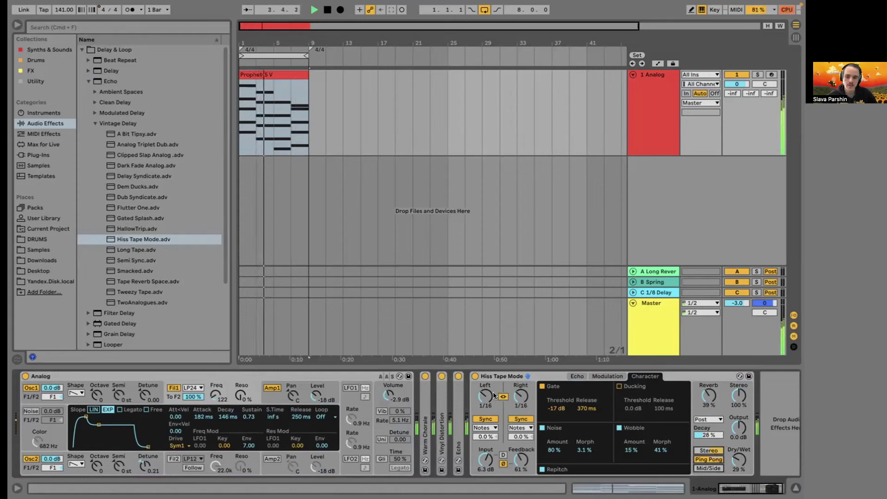
{"action": "left_click", "coordinate": [542, 428]}
{"action": "left_click", "coordinate": [618, 428]}
{"action": "left_click", "coordinate": [577, 376]}
{"action": "key", "text": "space"}
{"action": "double_click", "coordinate": [544, 376]}
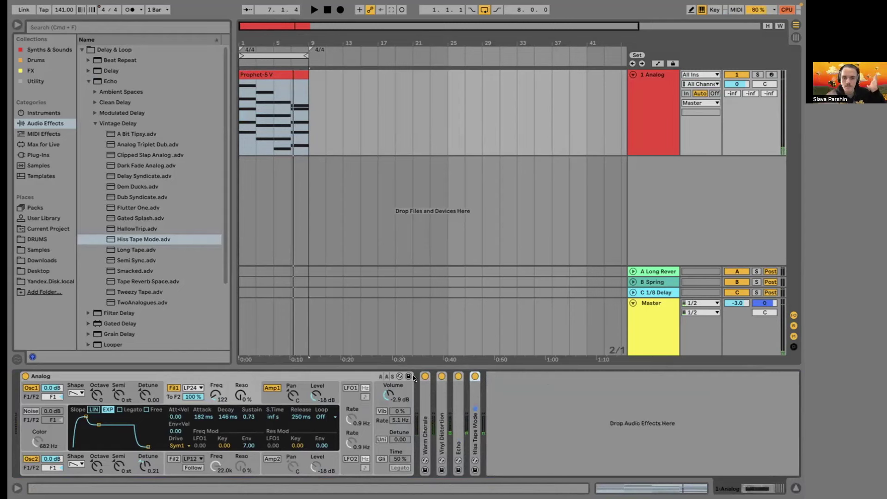
Compare the playing clip with Warm Chorale bypassed and enabled, and stop playback.
{"action": "left_click", "coordinate": [427, 391]}
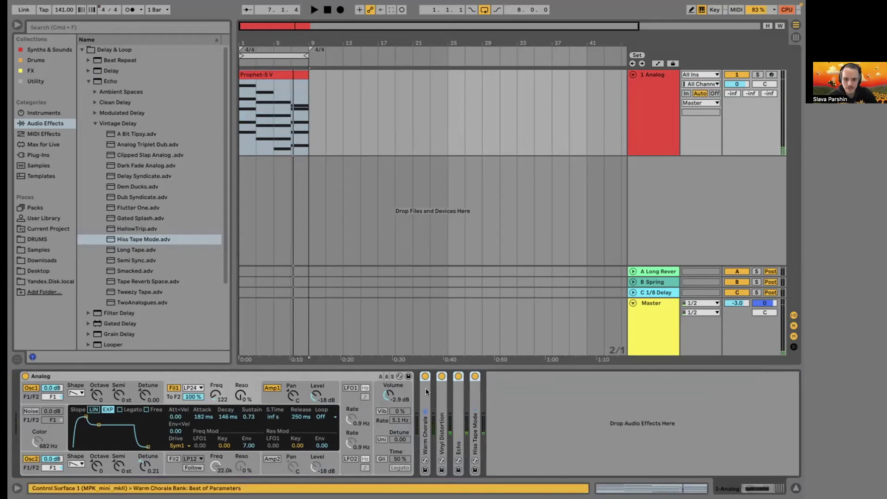
{"action": "key", "text": "space"}
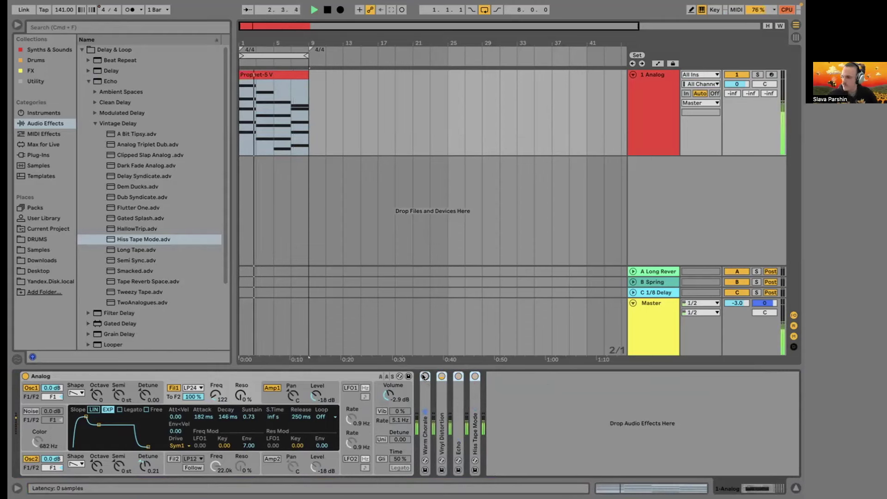
{"action": "left_click", "coordinate": [425, 376]}
{"action": "key", "text": "space"}
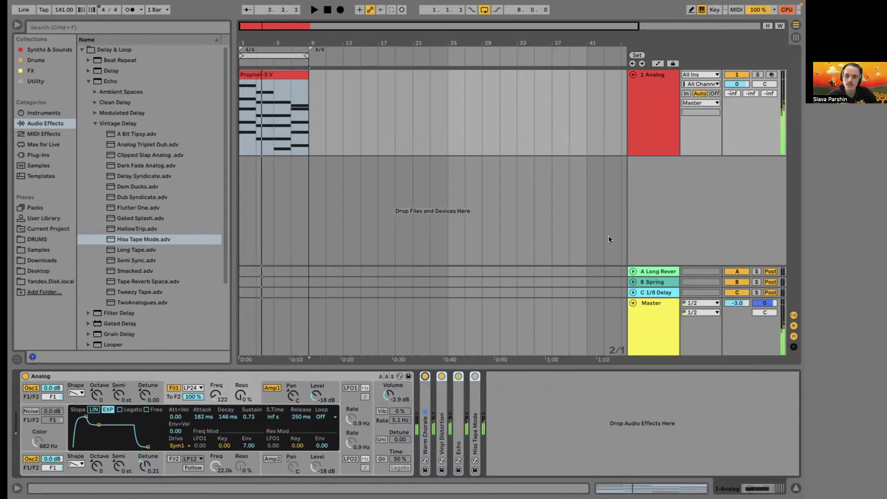
Freeze the 1 Analog track with its full effects chain.
{"action": "left_click", "coordinate": [672, 82]}
{"action": "right_click", "coordinate": [663, 84]}
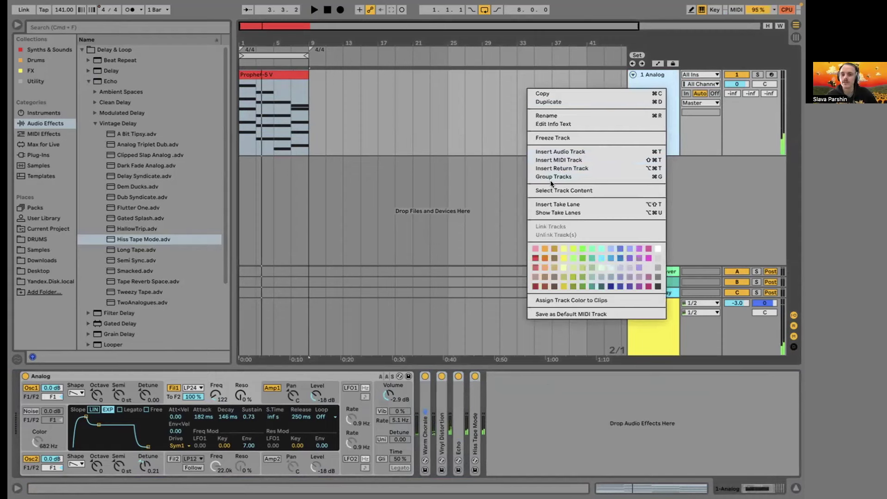
{"action": "left_click", "coordinate": [546, 137]}
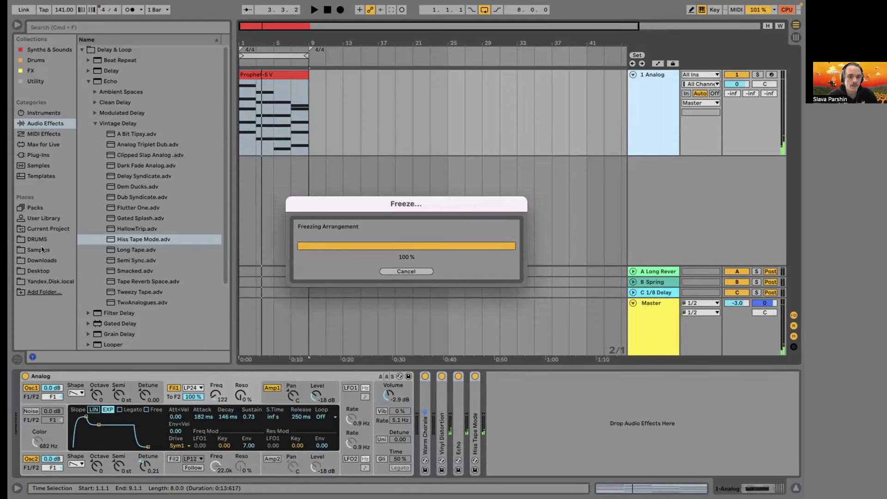
Browse the Tyler Workshop Patches folder in Downloads, examining the arp and pad patches.
{"action": "left_click", "coordinate": [35, 260]}
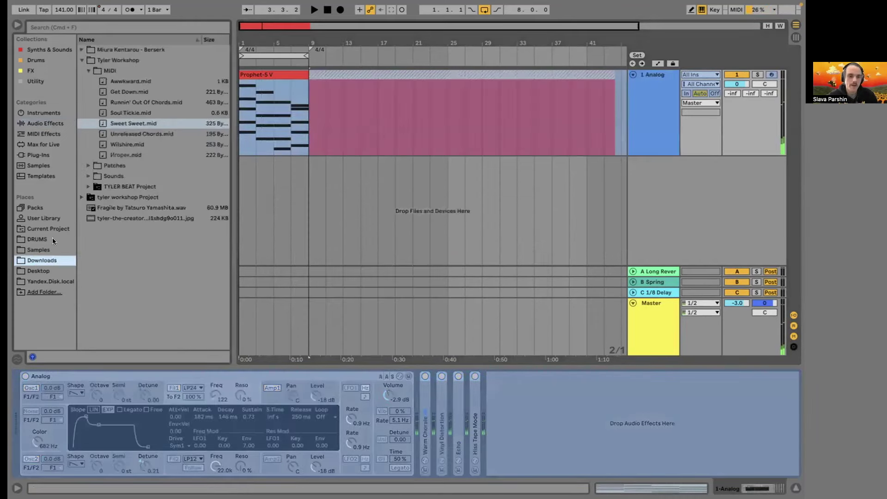
{"action": "left_click", "coordinate": [86, 72]}
{"action": "left_click", "coordinate": [87, 82]}
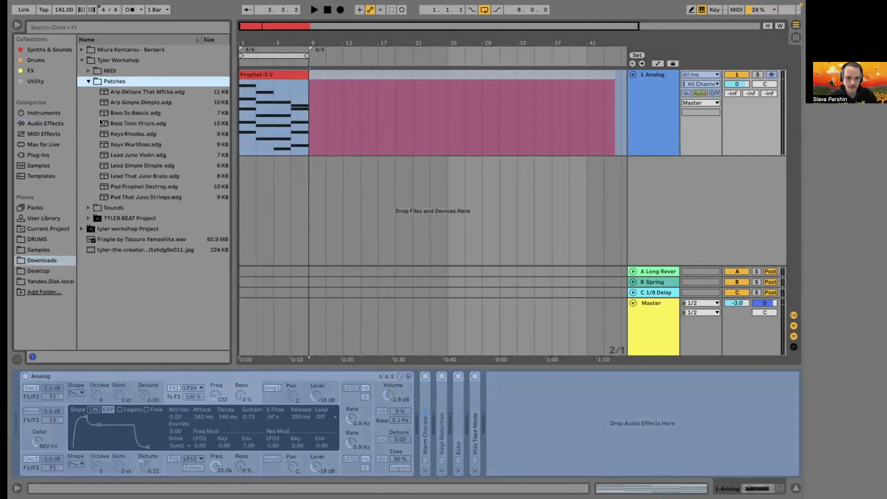
{"action": "left_click", "coordinate": [139, 91]}
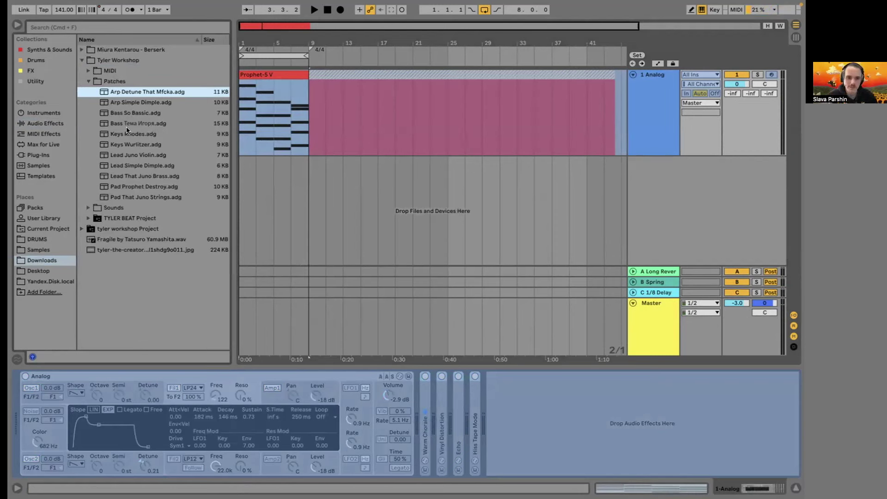
{"action": "left_click", "coordinate": [124, 185]}
{"action": "left_click", "coordinate": [129, 196]}
{"action": "left_click", "coordinate": [132, 187]}
{"action": "left_click", "coordinate": [152, 200]}
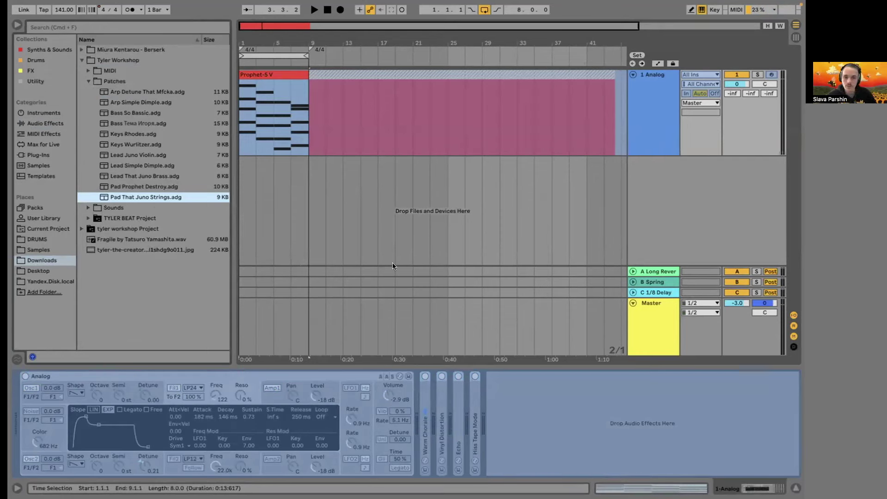
Flatten the frozen 1 Analog track to audio and delete the leftover Freeze tail clip.
{"action": "right_click", "coordinate": [677, 77]}
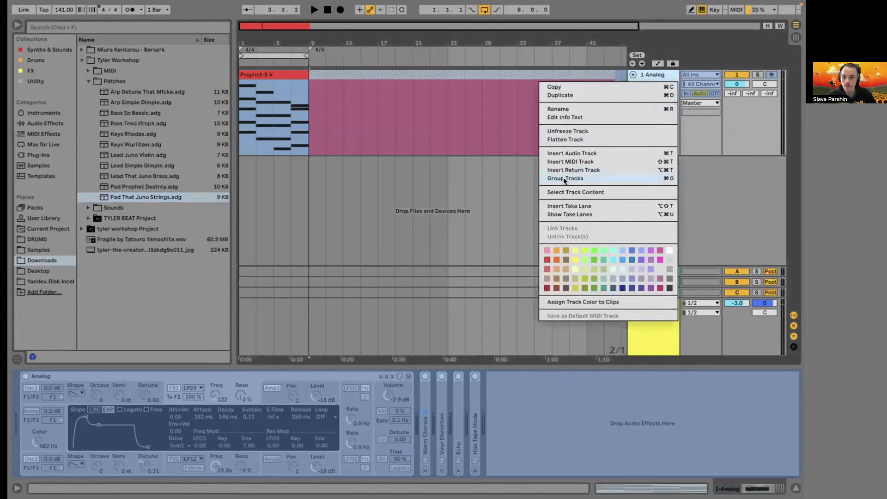
{"action": "left_click", "coordinate": [570, 139]}
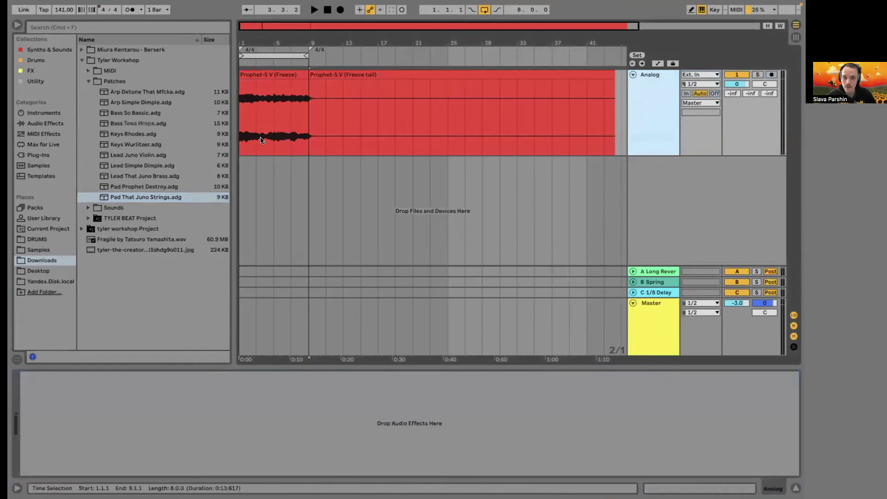
{"action": "left_click", "coordinate": [321, 75]}
{"action": "left_click_drag", "start_coordinate": [301, 75], "coordinate": [447, 75]}
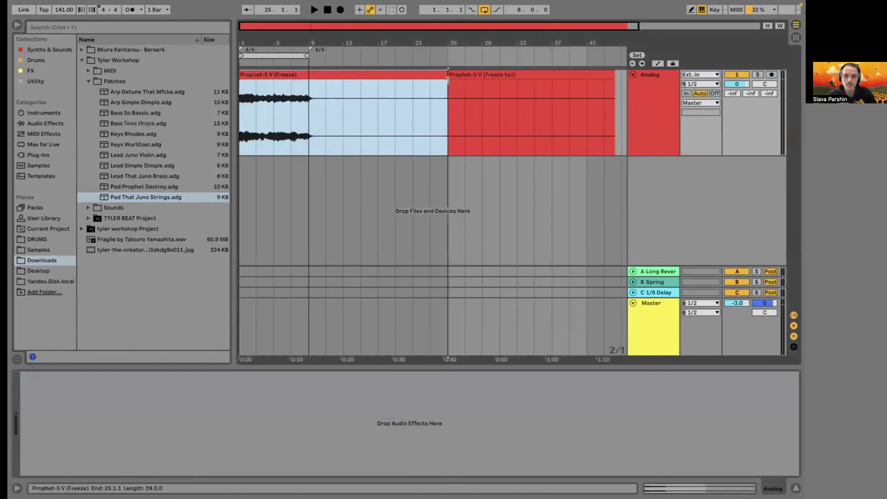
{"action": "left_click", "coordinate": [562, 75]}
{"action": "key", "text": "Delete"}
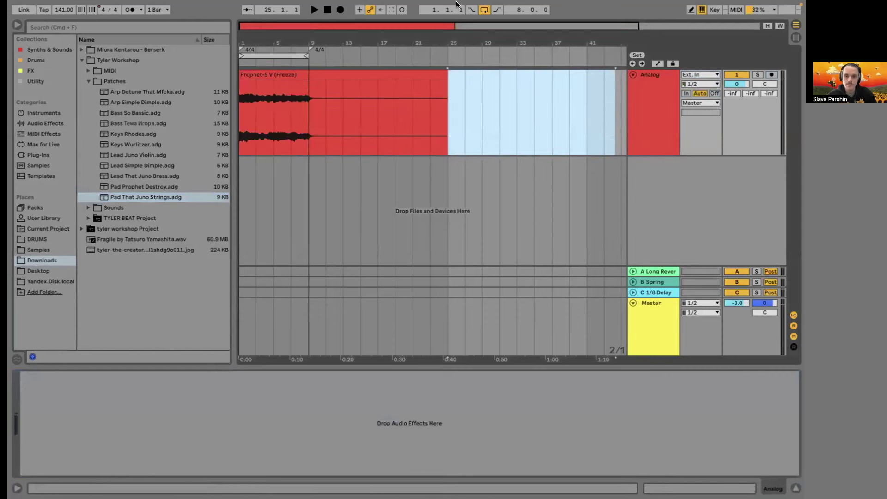
Trim the Prophet-5 V (Freeze) audio clip so it ends at bar 11.
{"action": "left_click_drag", "start_coordinate": [446, 74], "coordinate": [329, 73]}
{"action": "key", "text": "Delete"}
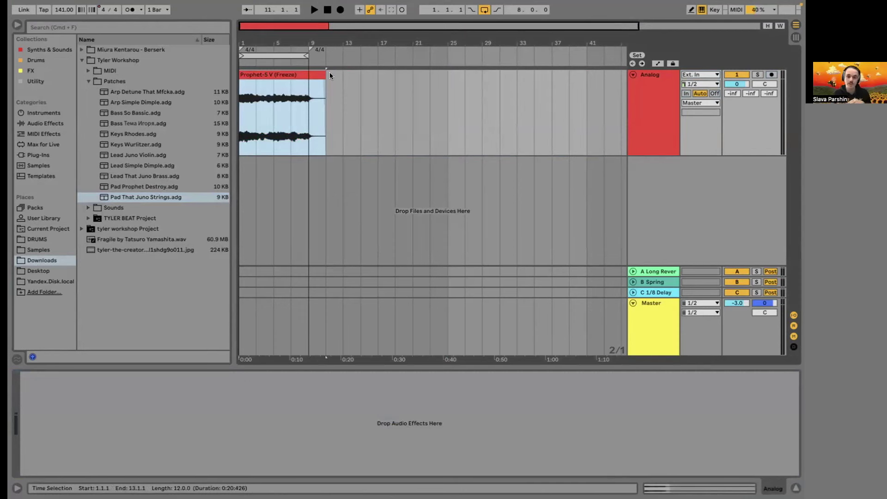
{"action": "left_click", "coordinate": [329, 72]}
Narrow the browser and look through the bass and keys patches, including Keys Rhodes and Keys Wurlitzer.
{"action": "left_click", "coordinate": [135, 123]}
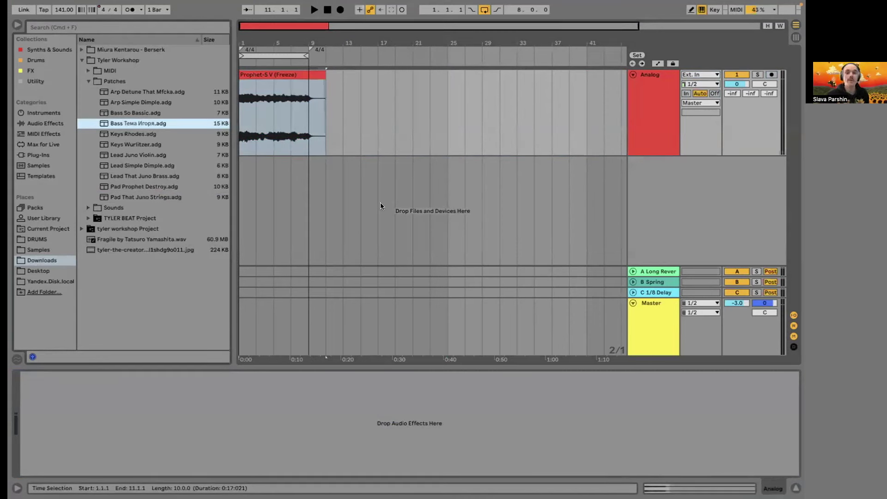
{"action": "left_click", "coordinate": [296, 147]}
{"action": "key", "text": "plus"}
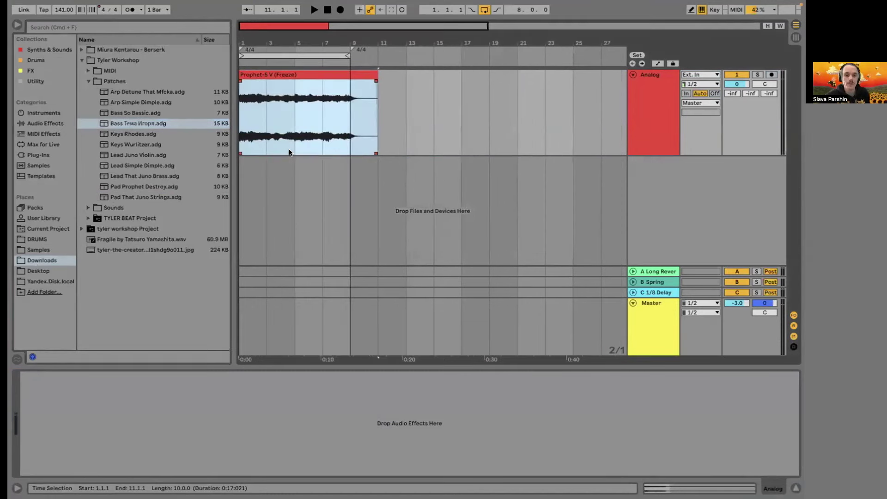
{"action": "left_click_drag", "start_coordinate": [236, 157], "coordinate": [205, 153]}
{"action": "left_click", "coordinate": [109, 136]}
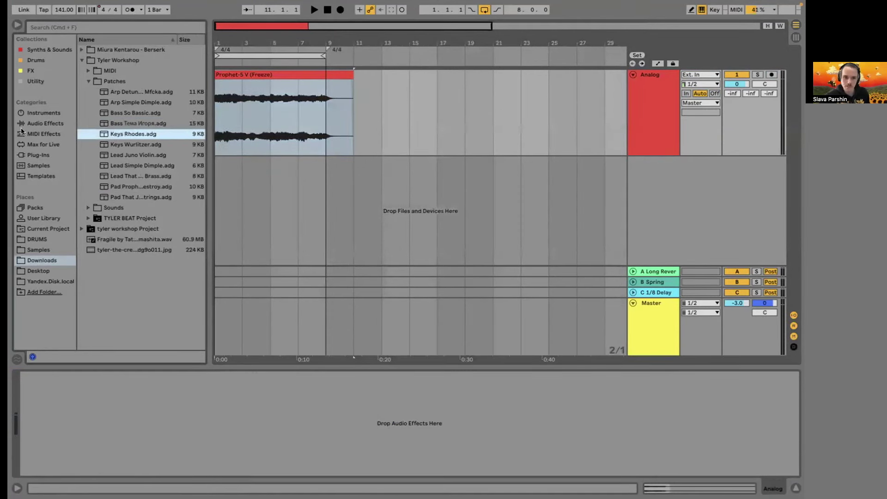
{"action": "left_click", "coordinate": [549, 99]}
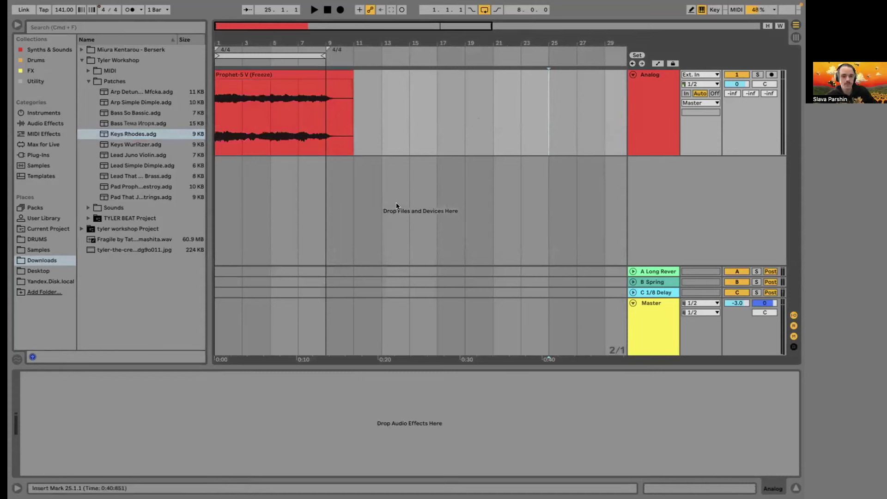
{"action": "left_click", "coordinate": [347, 154]}
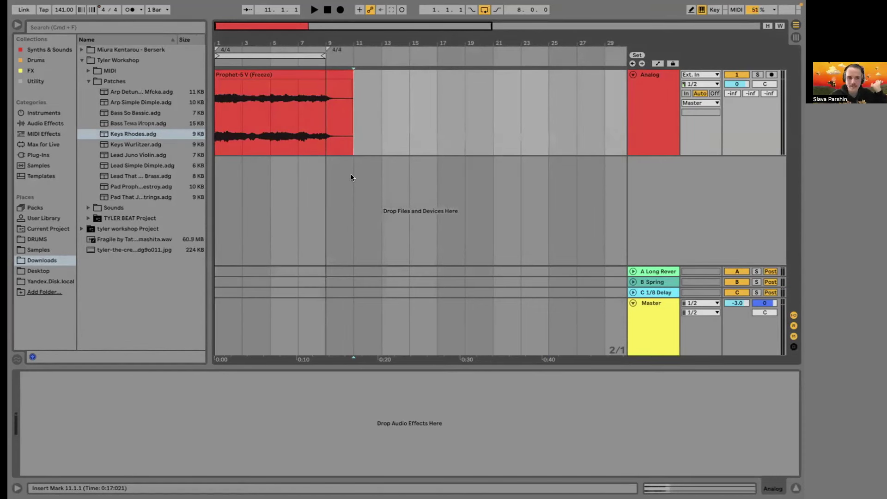
{"action": "left_click", "coordinate": [129, 144]}
{"action": "left_click", "coordinate": [126, 135]}
{"action": "key", "text": "Down"}
{"action": "key", "text": "Up"}
{"action": "key", "text": "Down"}
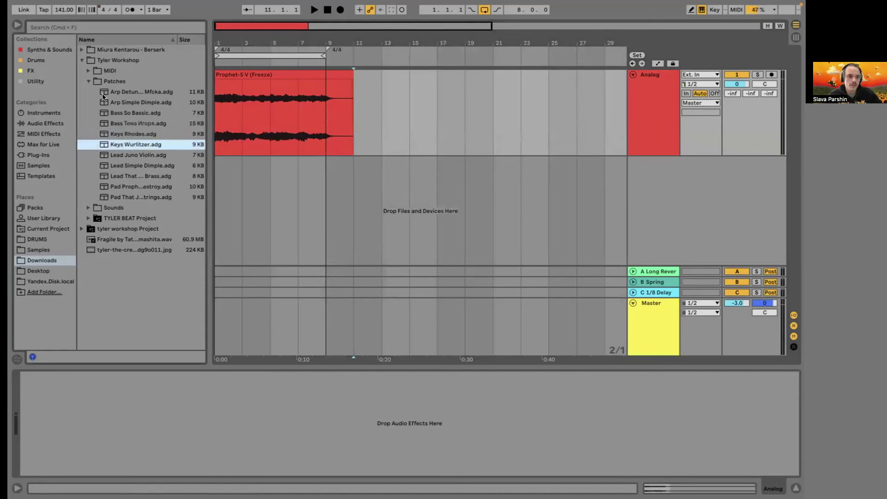
Import Get Down.mid from the Tyler Workshop MIDI folder onto a new MIDI track at bar 1, and select that track.
{"action": "left_click", "coordinate": [96, 70]}
{"action": "left_click", "coordinate": [88, 70]}
{"action": "left_click_drag", "start_coordinate": [139, 91], "coordinate": [215, 211]}
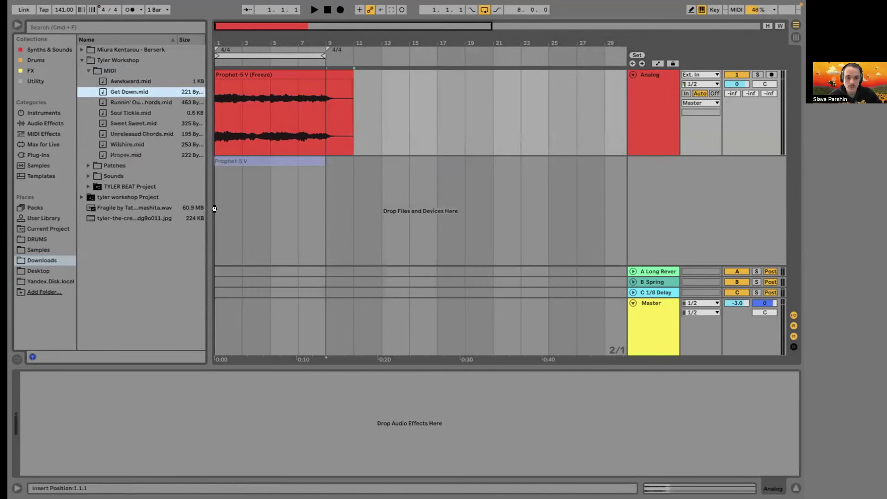
{"action": "left_click", "coordinate": [639, 165]}
{"action": "left_click", "coordinate": [284, 160]}
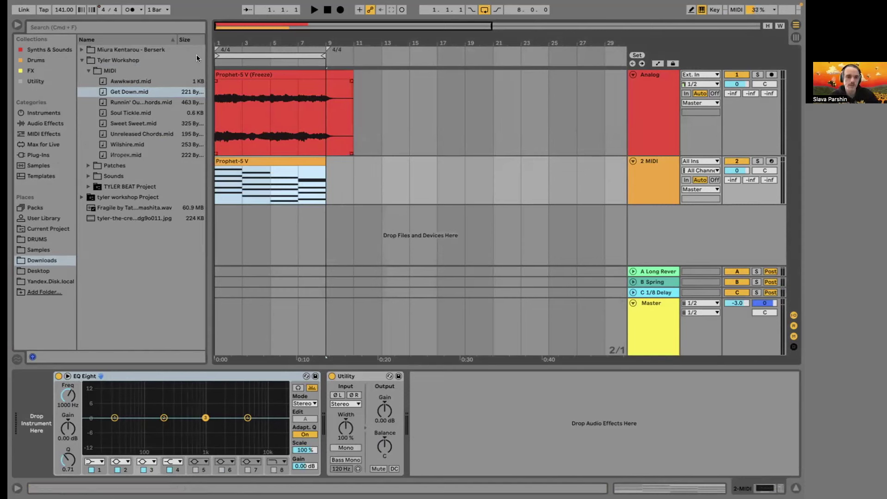
{"action": "left_click", "coordinate": [650, 183]}
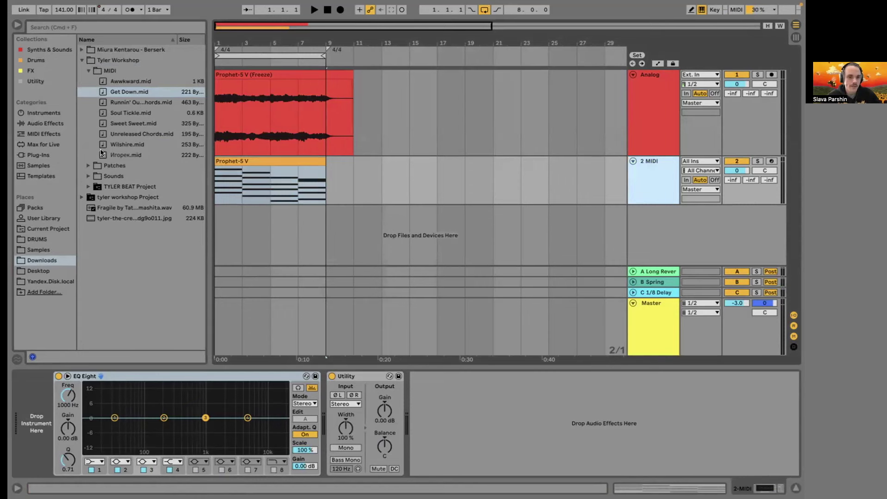
Load the Keys Rhodes.adg patch onto the 2 MIDI track and delete its EQ Eight and Utility devices.
{"action": "left_click", "coordinate": [89, 166]}
{"action": "left_click", "coordinate": [234, 160]}
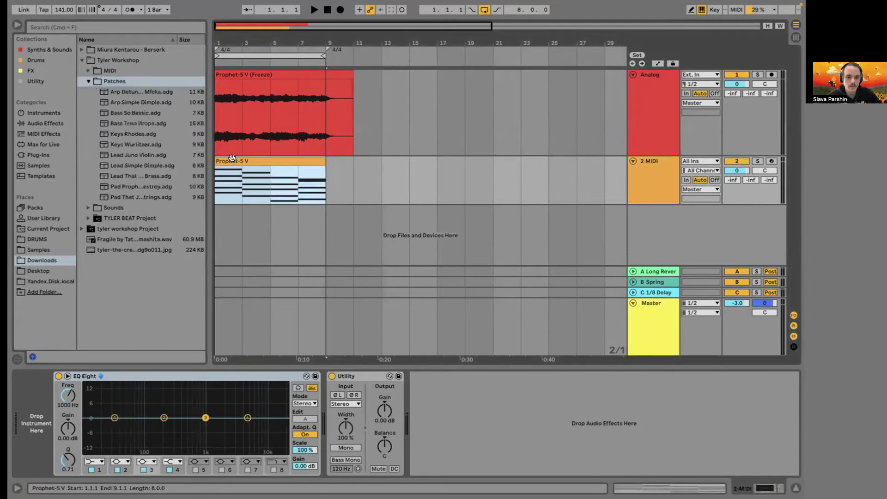
{"action": "left_click", "coordinate": [126, 135]}
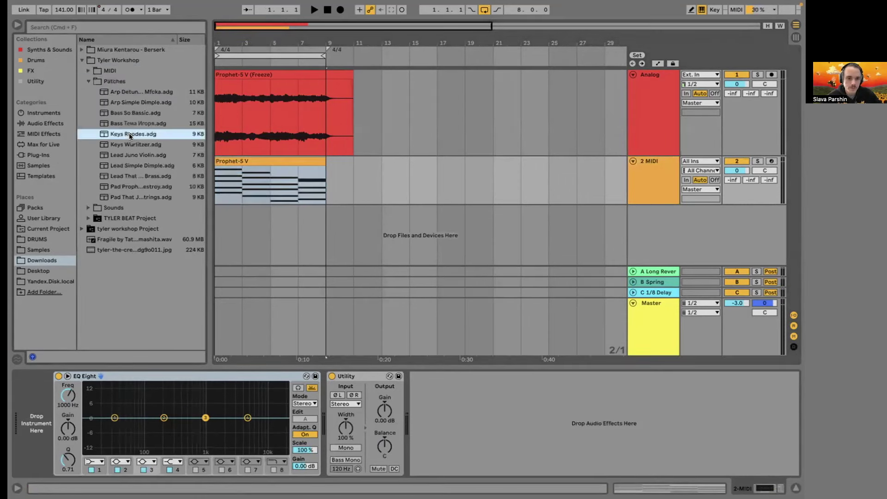
{"action": "key", "text": "Return"}
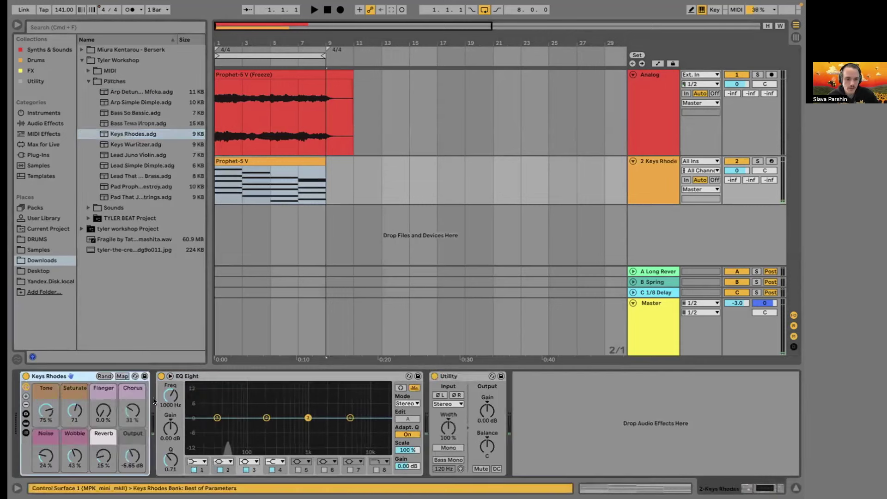
{"action": "left_click", "coordinate": [251, 377]}
{"action": "key", "text": "Delete"}
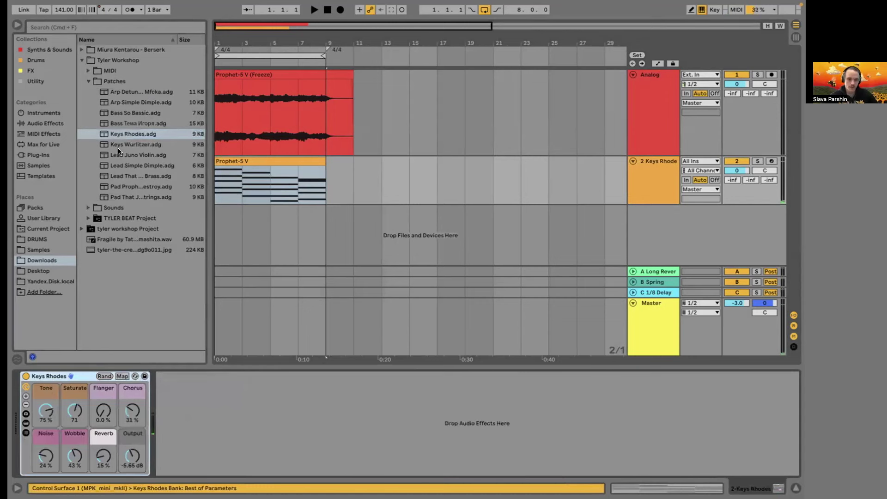
Look through the devices inside the Keys Rhodes rack and solo its track for auditioning.
{"action": "left_click", "coordinate": [27, 424]}
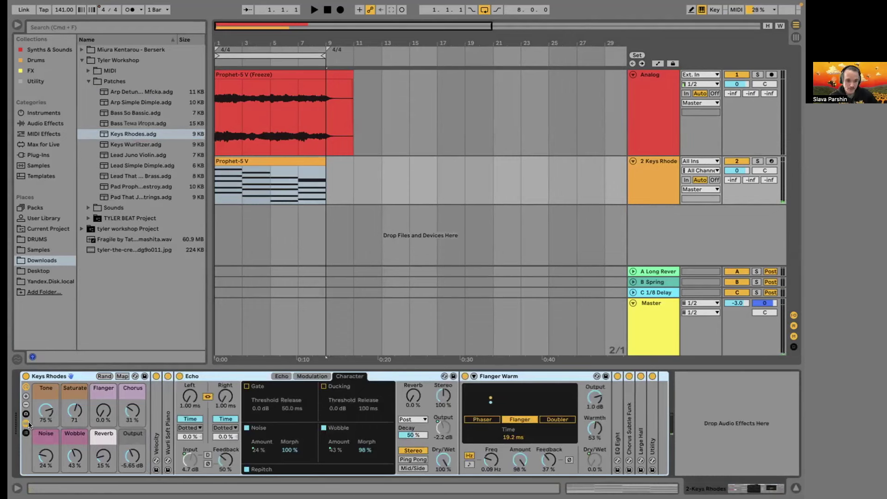
{"action": "left_click", "coordinate": [28, 422]}
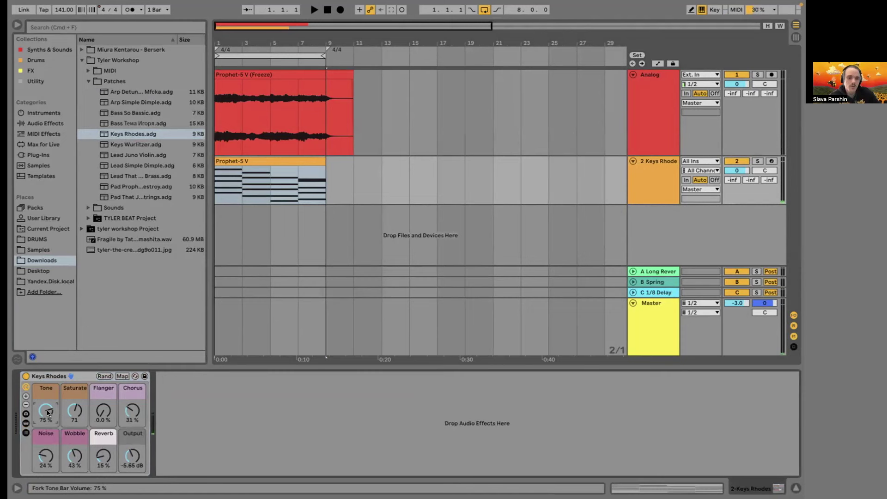
{"action": "left_click", "coordinate": [757, 161]}
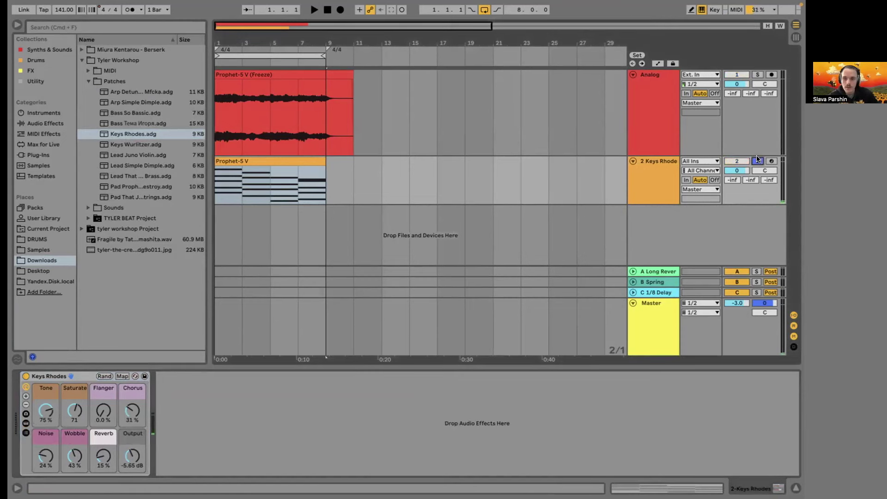
{"action": "left_click", "coordinate": [224, 173]}
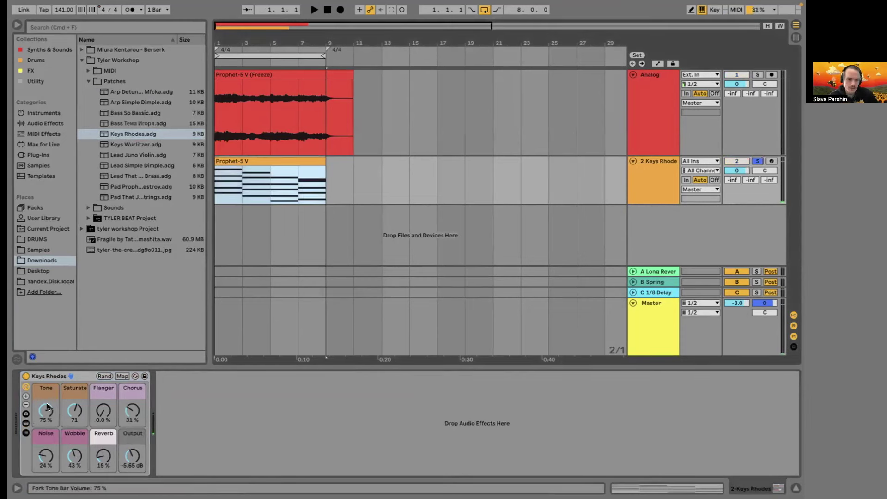
Play the soloed chords and set the Keys Rhodes Tone to 57% and Output to -1.93 dB.
{"action": "key", "text": "space"}
{"action": "left_click_drag", "start_coordinate": [45, 409], "coordinate": [46, 401]}
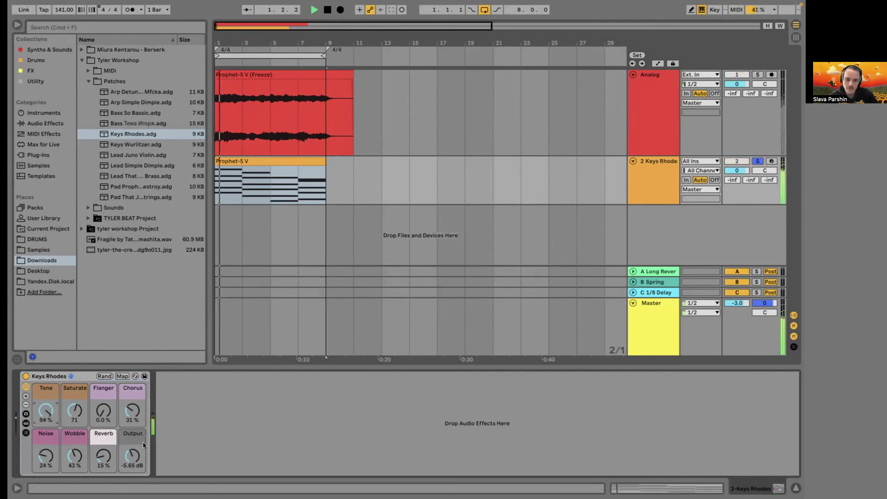
{"action": "key", "text": "space"}
{"action": "mouse_move", "coordinate": [48, 409]}
{"action": "left_mouse_down"}
{"action": "mouse_move", "coordinate": [48, 421]}
{"action": "mouse_move", "coordinate": [48, 414]}
{"action": "left_mouse_up"}
{"action": "mouse_move", "coordinate": [133, 455]}
{"action": "left_mouse_down"}
{"action": "mouse_move", "coordinate": [132, 437]}
{"action": "mouse_move", "coordinate": [132, 460]}
{"action": "left_mouse_up"}
{"action": "key", "text": "space"}
{"action": "key", "text": "space"}
Set the Keys Rhodes Saturate to 78, Flanger to 31%, Noise to 16% and Wobble to 66%.
{"action": "left_click_drag", "start_coordinate": [74, 409], "coordinate": [104, 396]}
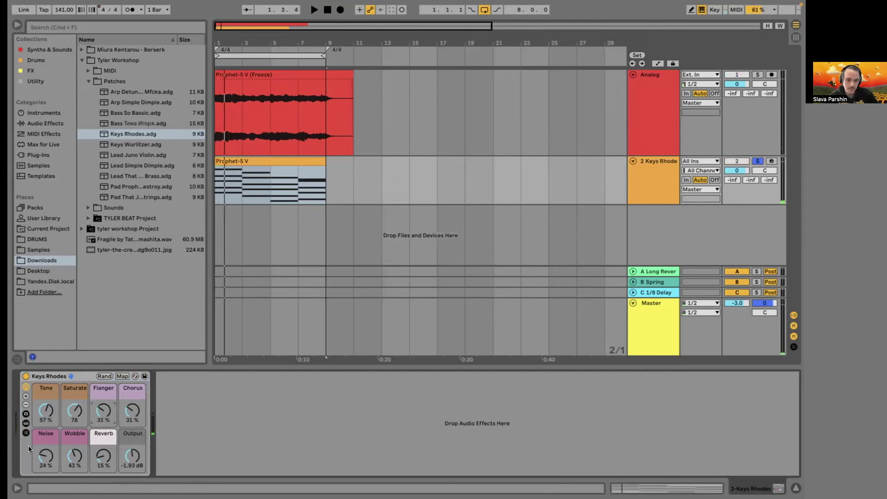
{"action": "left_click_drag", "start_coordinate": [38, 455], "coordinate": [75, 449]}
{"action": "key", "text": "space"}
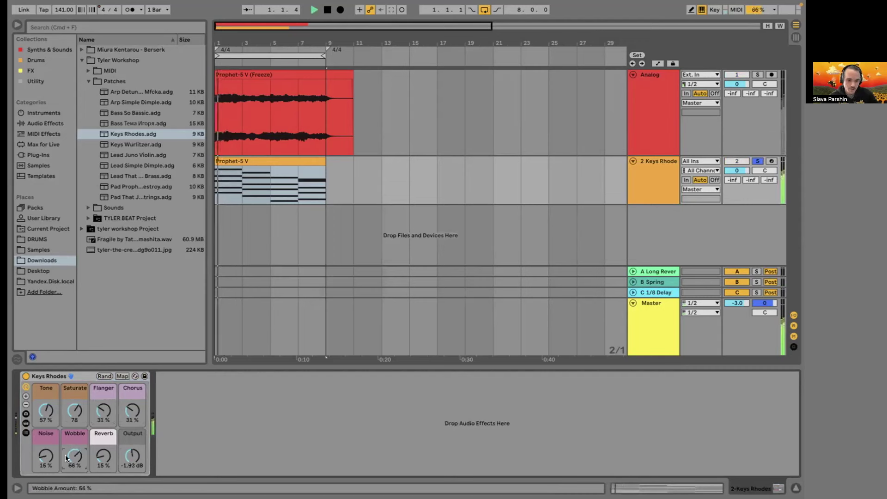
Readjust the Keys Rhodes Tone to 89%, Wobble to 27% and Output to -7.99 dB while listening to the chords.
{"action": "left_click_drag", "start_coordinate": [46, 409], "coordinate": [46, 404]}
{"action": "key", "text": "space"}
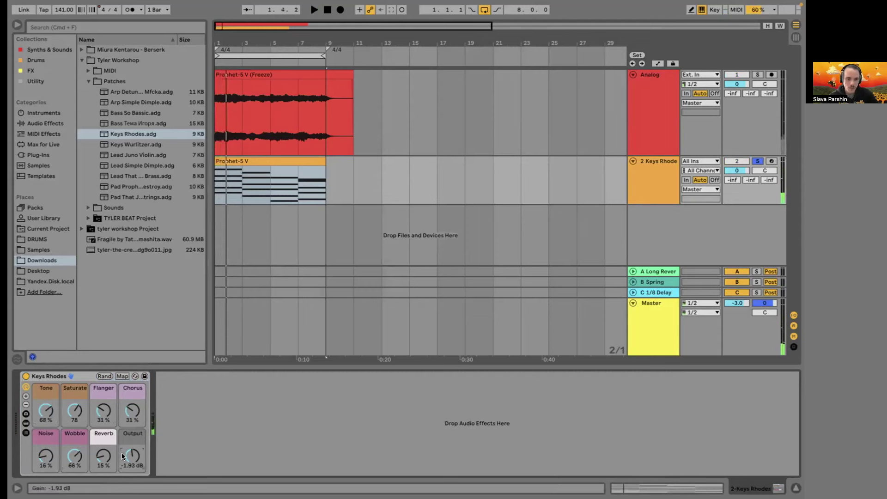
{"action": "left_click_drag", "start_coordinate": [132, 455], "coordinate": [132, 460]}
{"action": "key", "text": "space"}
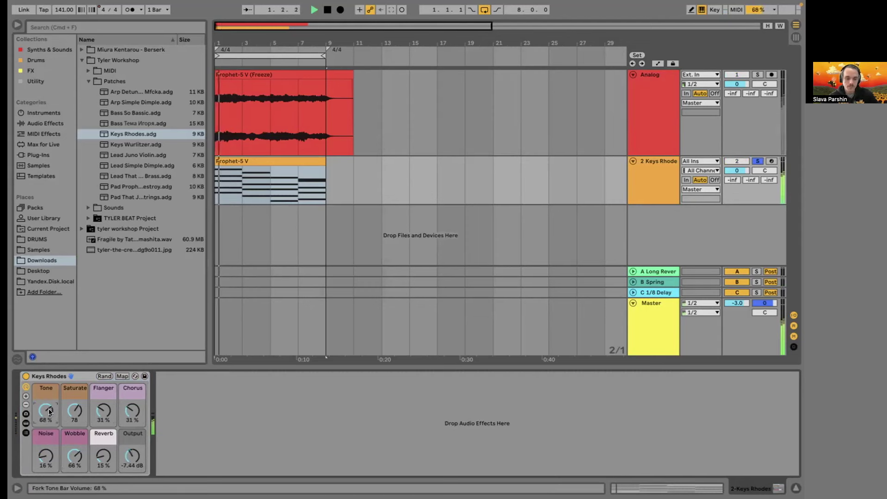
{"action": "left_click_drag", "start_coordinate": [74, 455], "coordinate": [75, 466]}
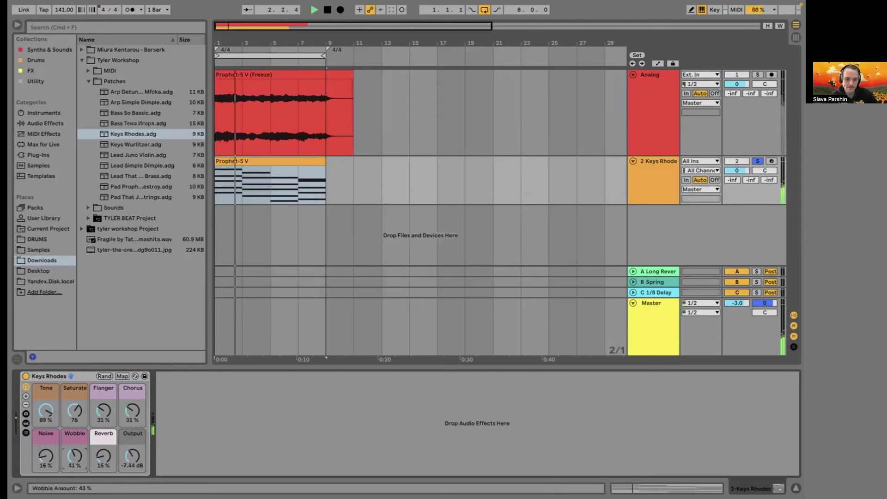
{"action": "left_click_drag", "start_coordinate": [124, 449], "coordinate": [124, 451]}
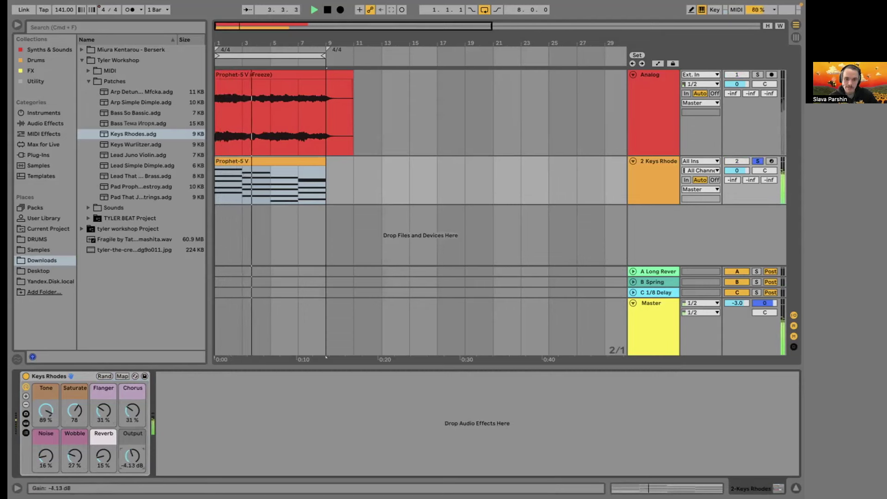
Replace the Keys Rhodes instrument with the Keys Wurlitzer.adg patch, play the chords, and hide the rack's device chain.
{"action": "left_click", "coordinate": [659, 177]}
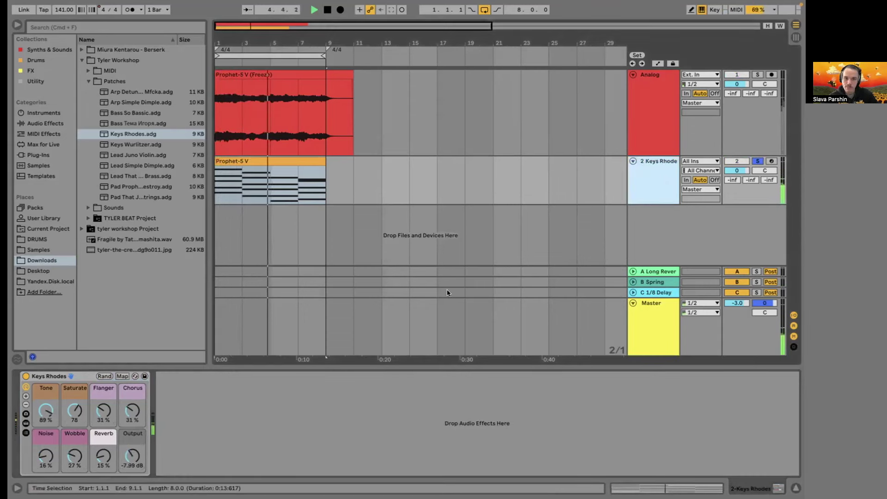
{"action": "key", "text": "space"}
{"action": "left_click_drag", "start_coordinate": [109, 144], "coordinate": [264, 175]}
{"action": "key", "text": "space"}
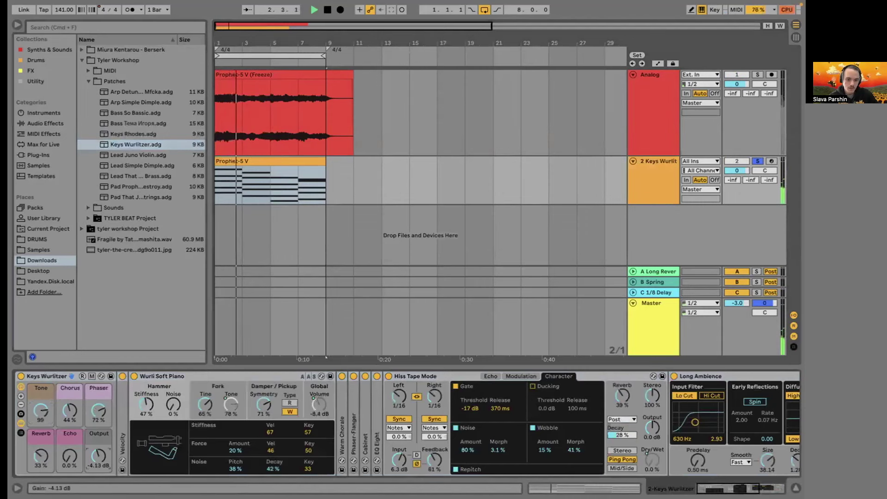
{"action": "left_click", "coordinate": [21, 424]}
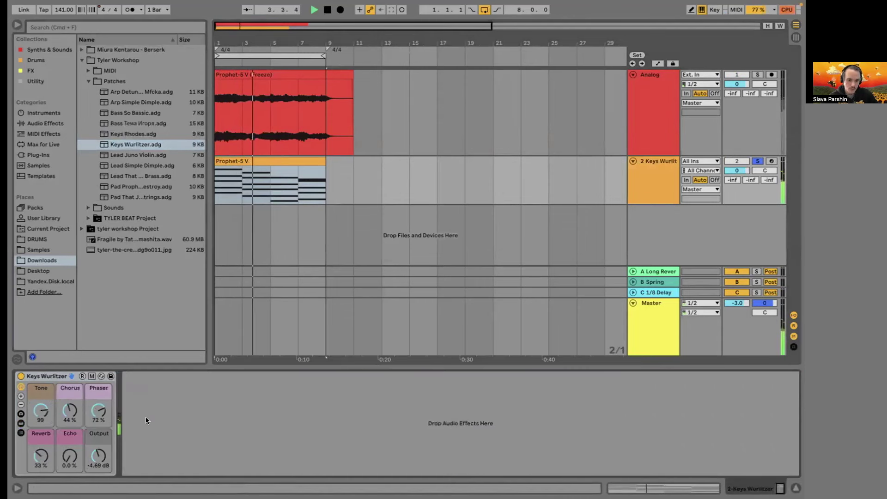
Unsolo the 2 Keys Wurlitzer track and play it together with the Analog chords.
{"action": "left_click", "coordinate": [758, 161]}
{"action": "key", "text": "space"}
{"action": "key", "text": "space"}
{"action": "key", "text": "space"}
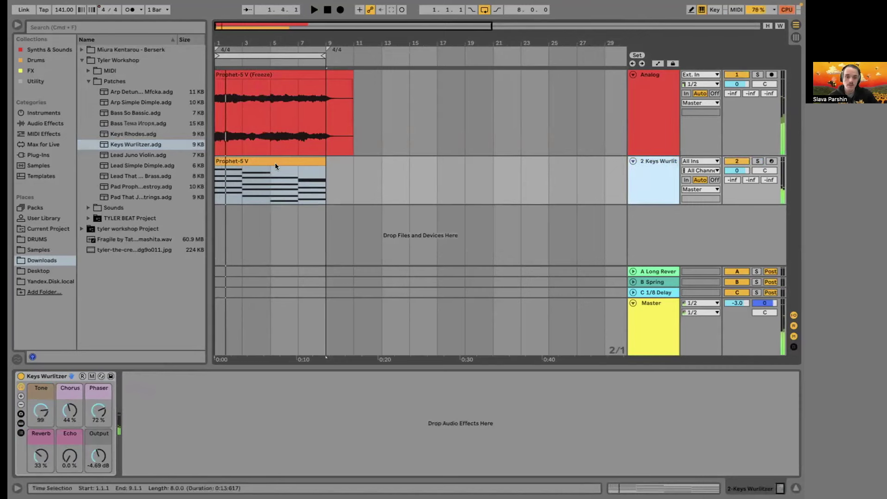
Transpose all notes of the Keys Wurlitzer clip up one octave and start playback.
{"action": "left_click", "coordinate": [275, 162]}
{"action": "mouse_move", "coordinate": [711, 478]}
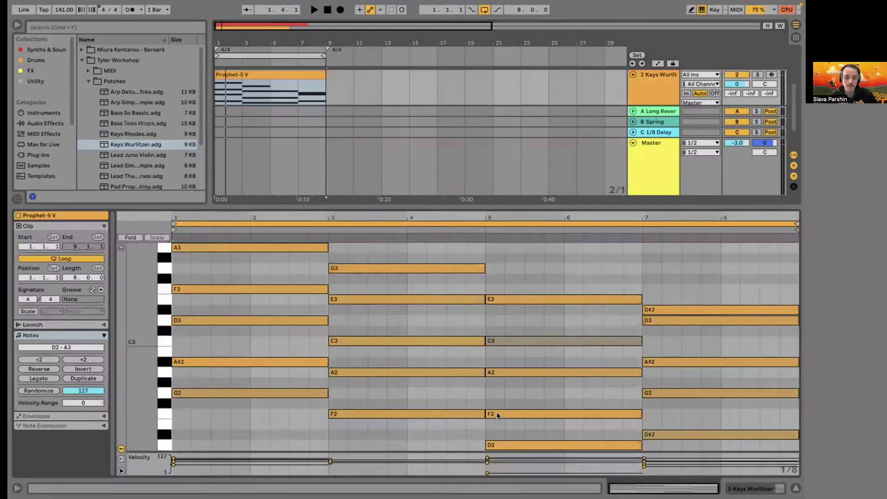
{"action": "left_click", "coordinate": [494, 411]}
{"action": "key", "text": "ctrl+a"}
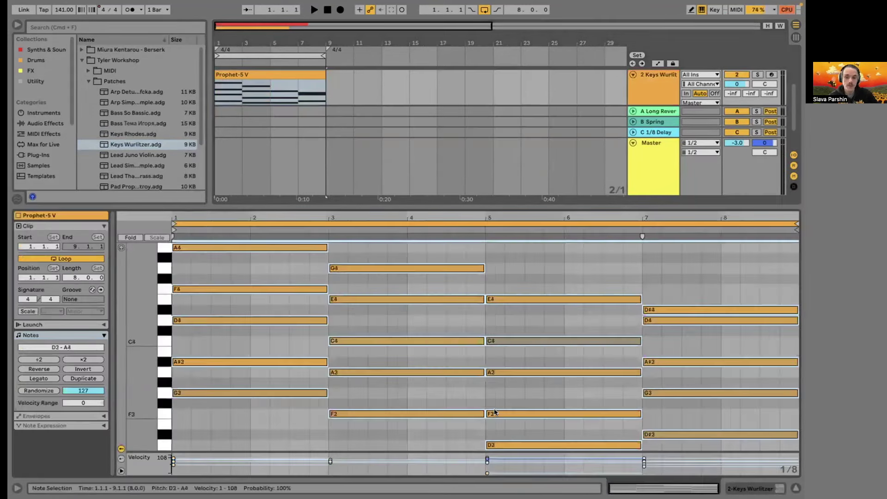
{"action": "key", "text": "space"}
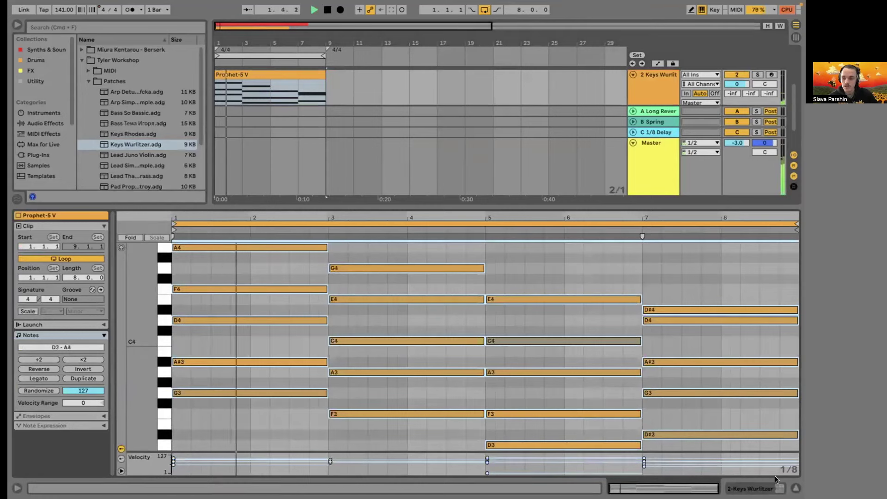
Listen to the raised Wurlitzer chords over the Analog track and transpose all their notes back down one octave.
{"action": "left_click", "coordinate": [794, 487]}
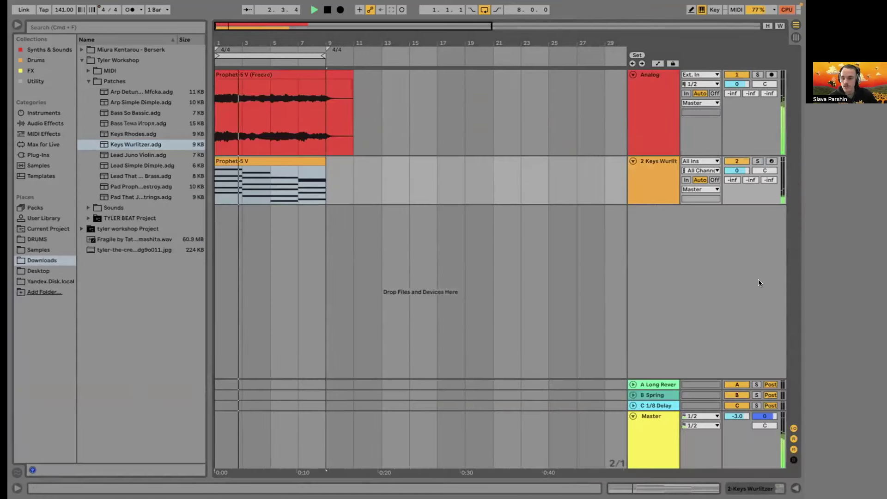
{"action": "key", "text": "space"}
{"action": "key", "text": "space"}
{"action": "left_click", "coordinate": [756, 161]}
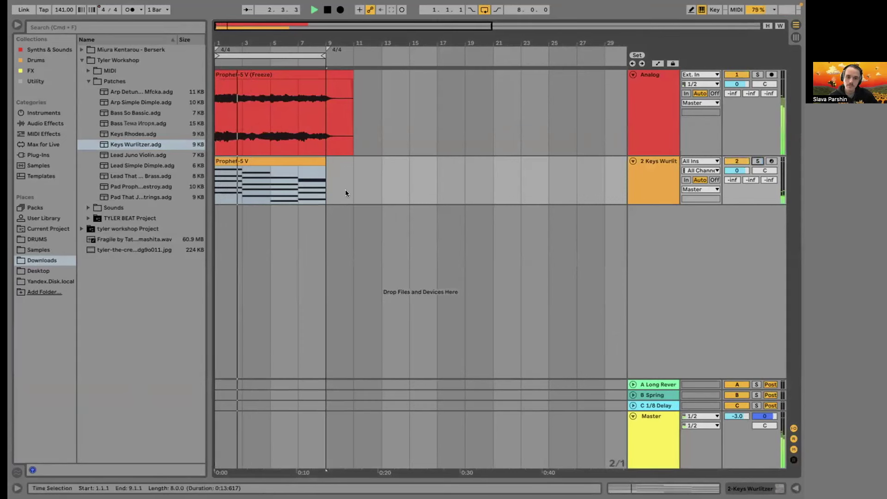
{"action": "left_click", "coordinate": [659, 171]}
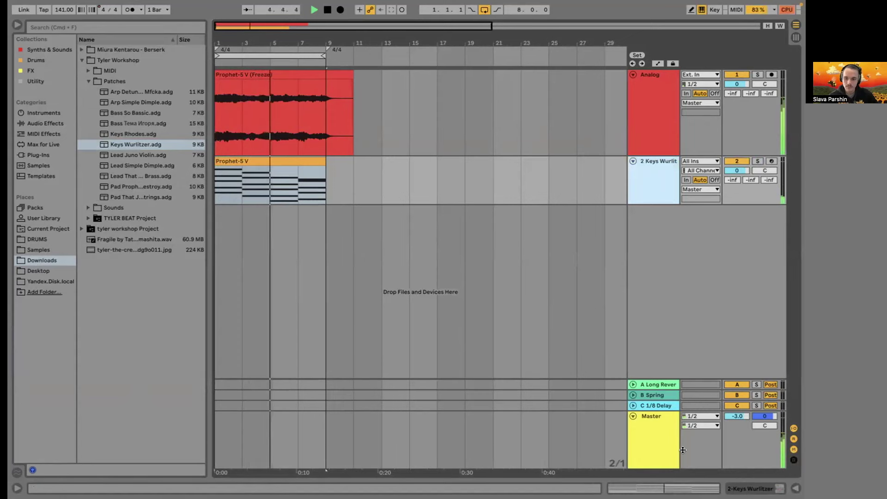
{"action": "key", "text": "super+alt+l"}
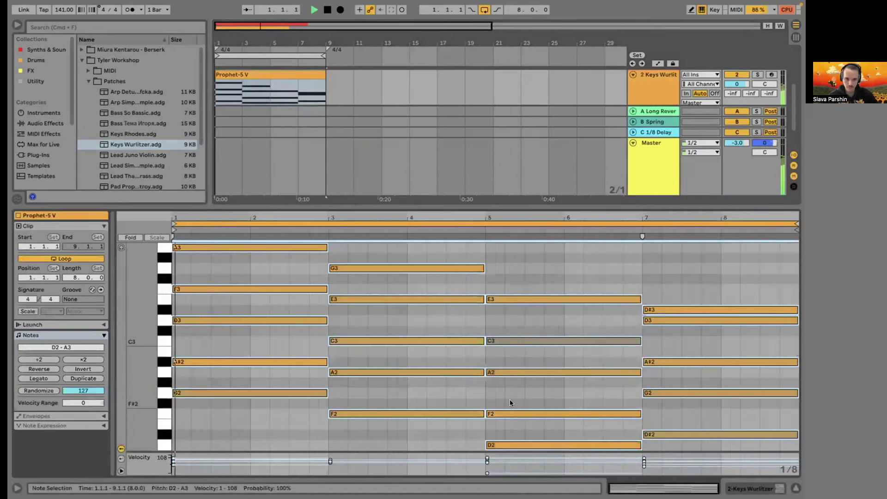
{"action": "left_click_drag", "start_coordinate": [125, 133], "coordinate": [274, 91]}
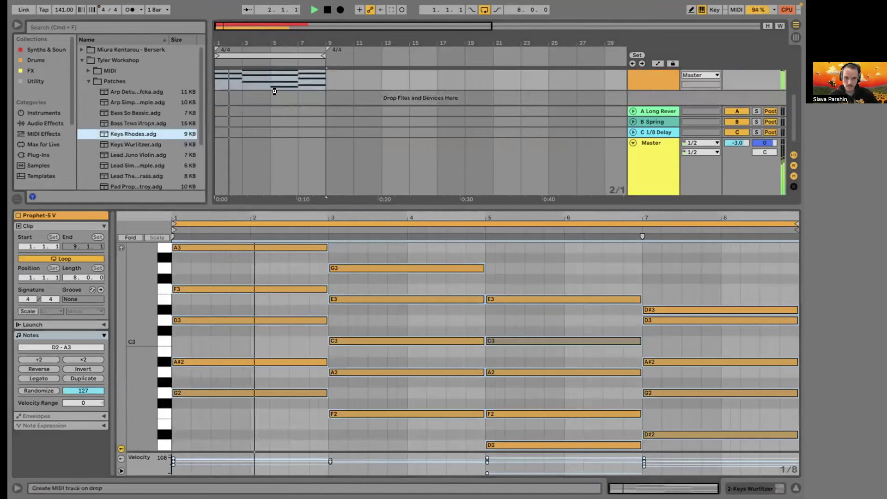
{"action": "left_click_drag", "start_coordinate": [793, 445], "coordinate": [420, 138]}
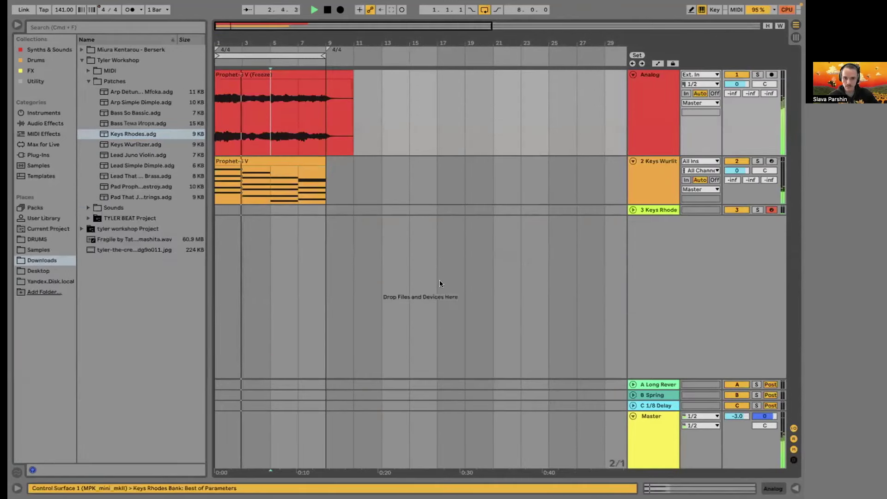
{"action": "left_click", "coordinate": [651, 208]}
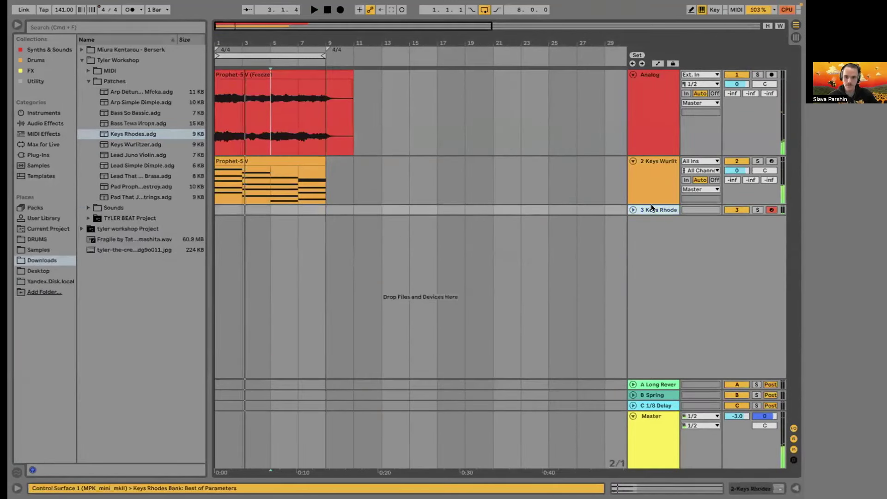
{"action": "key", "text": "Delete"}
Freeze the 2 Keys Wurlitzer track and flatten it to audio.
{"action": "right_click", "coordinate": [649, 183]}
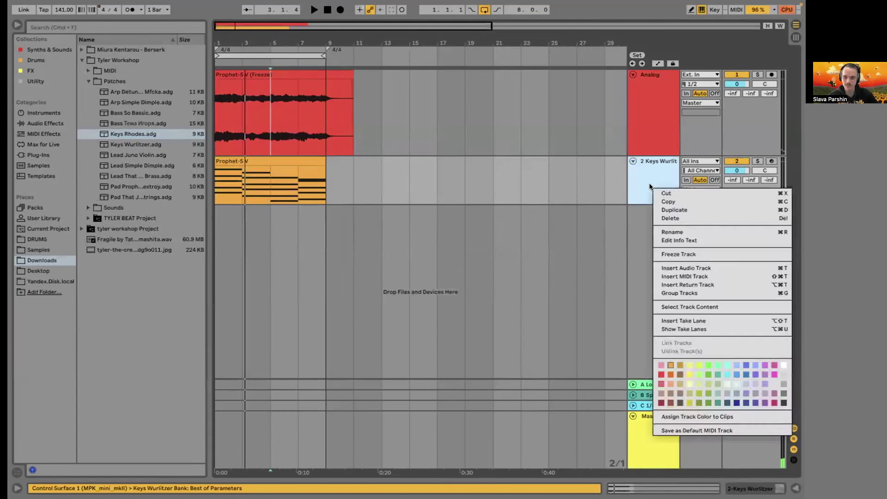
{"action": "left_click", "coordinate": [694, 253]}
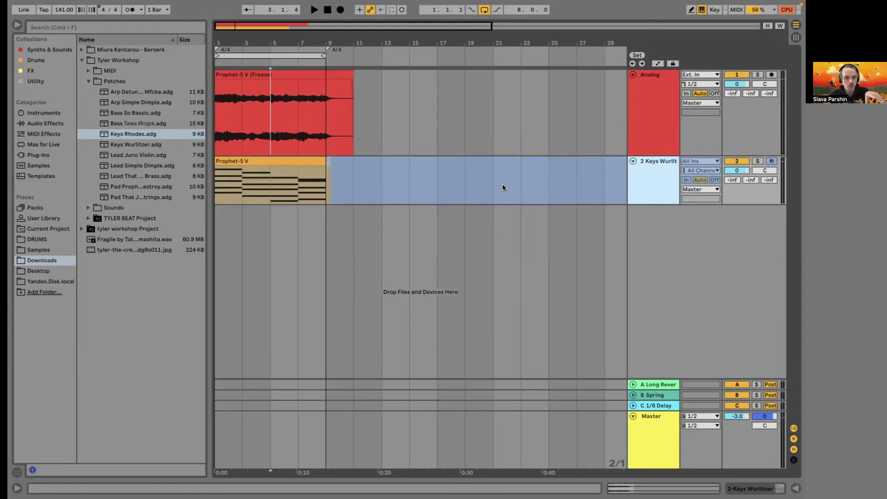
{"action": "right_click", "coordinate": [658, 173]}
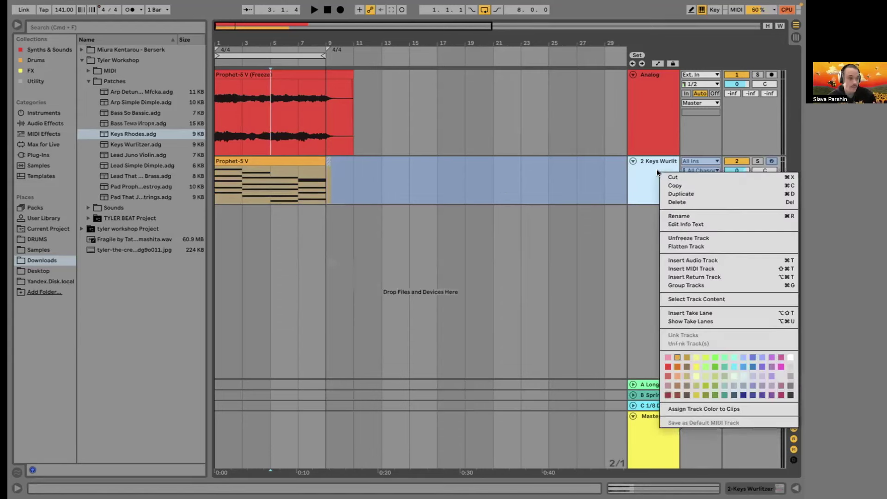
{"action": "left_click", "coordinate": [668, 245]}
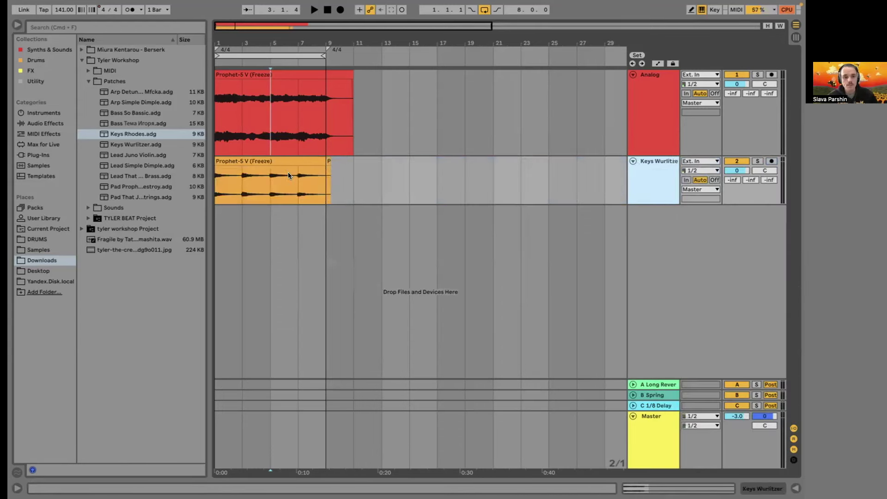
Delete the audio from bar 9 to bar 11 on both tracks and fit the tracks to the arrangement height.
{"action": "left_click", "coordinate": [355, 176]}
{"action": "left_click_drag", "start_coordinate": [354, 176], "coordinate": [318, 81]}
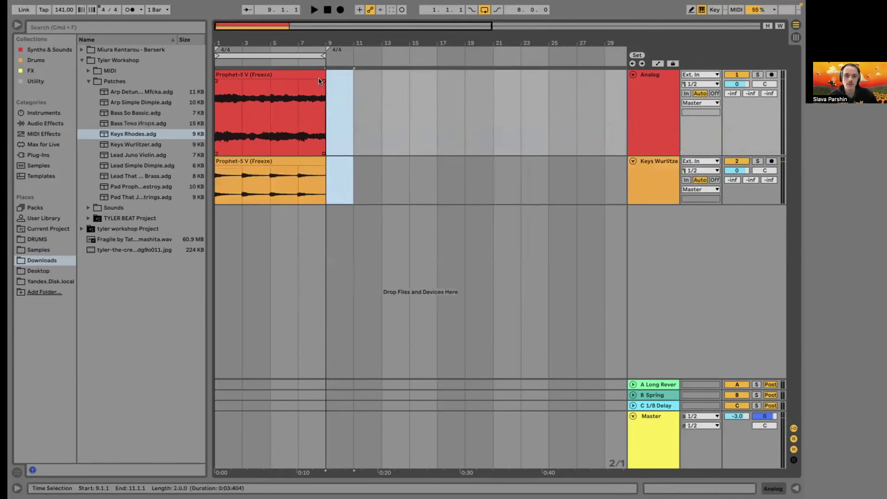
{"action": "left_click", "coordinate": [766, 25]}
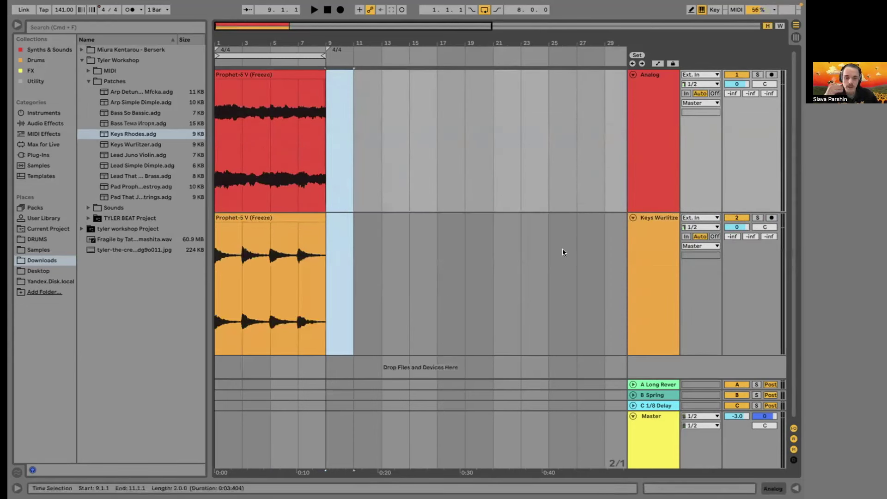
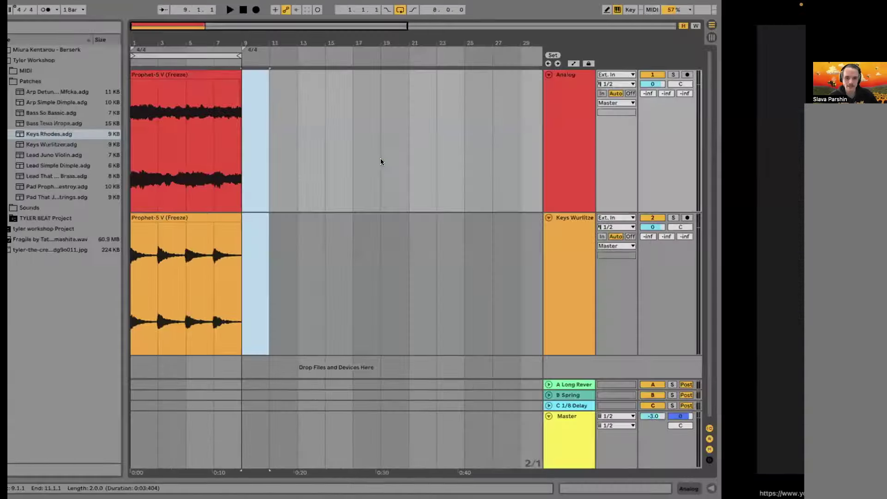
Switch to Spotify and open the album IGOR from Tyler, The Creator's discography.
{"action": "key", "text": "ctrl+Right"}
{"action": "scroll", "coordinate": [499, 271], "scroll_direction": "down", "scroll_amount": 4}
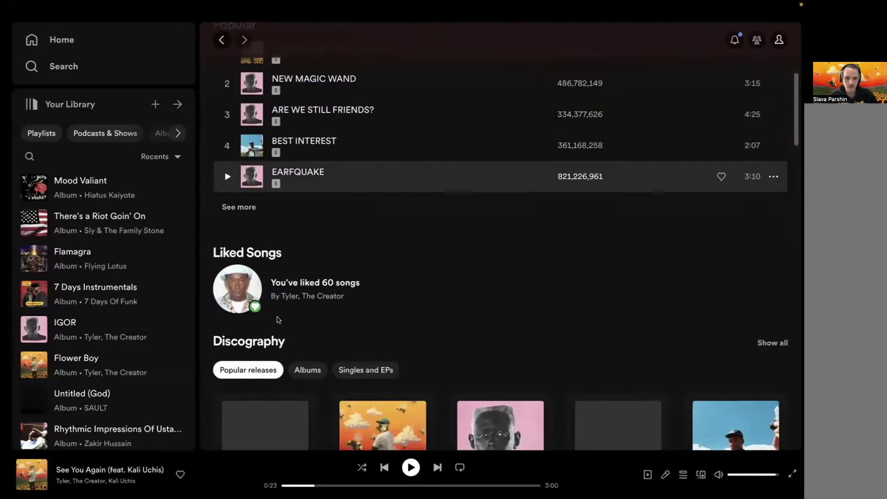
{"action": "scroll", "coordinate": [303, 257], "scroll_direction": "up", "scroll_amount": 4}
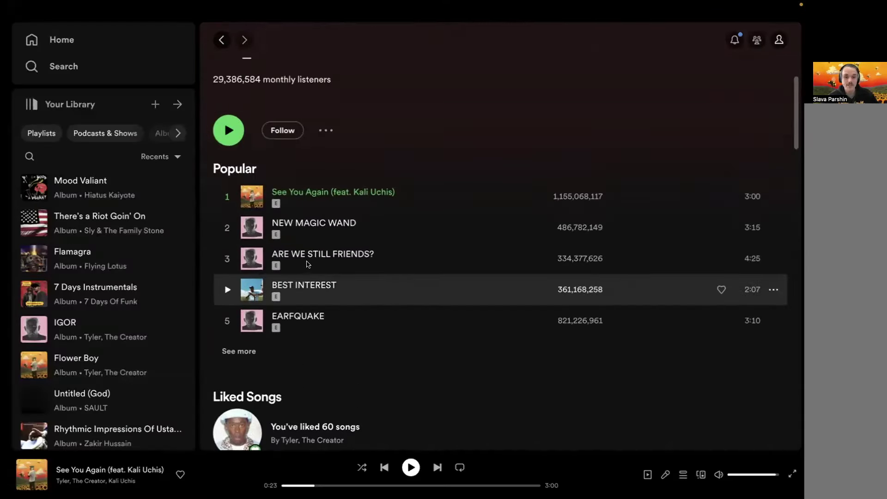
{"action": "scroll", "coordinate": [307, 265], "scroll_direction": "down", "scroll_amount": 7}
{"action": "scroll", "coordinate": [307, 264], "scroll_direction": "down", "scroll_amount": 1}
{"action": "left_click", "coordinate": [473, 207]}
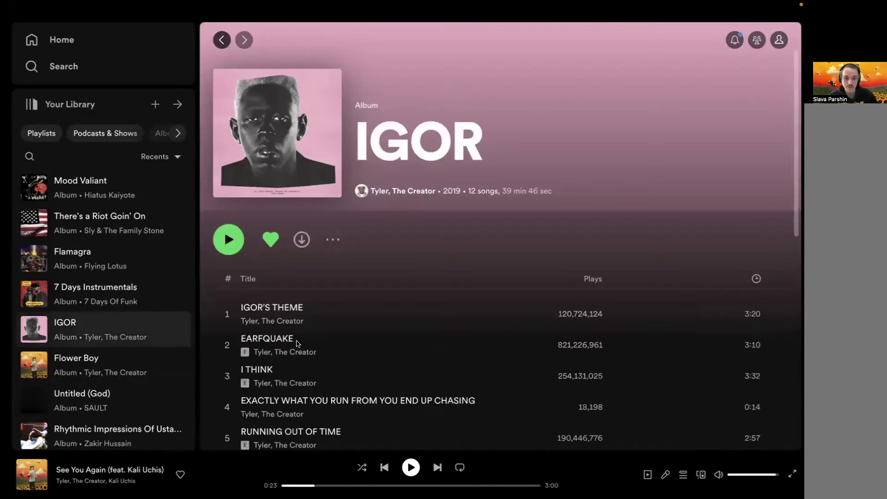
Listen to the opening of RUNNING OUT OF TIME on the IGOR album, pausing once and resuming playback.
{"action": "scroll", "coordinate": [277, 342], "scroll_direction": "down", "scroll_amount": 1}
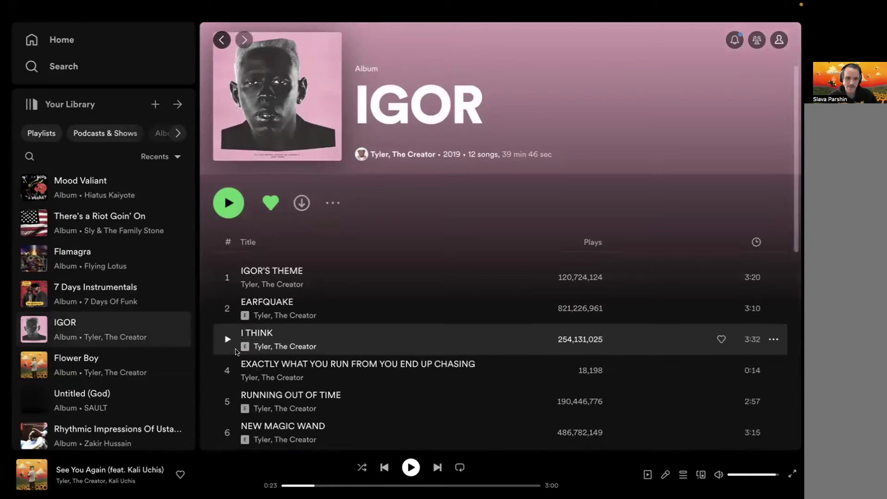
{"action": "left_click", "coordinate": [227, 401]}
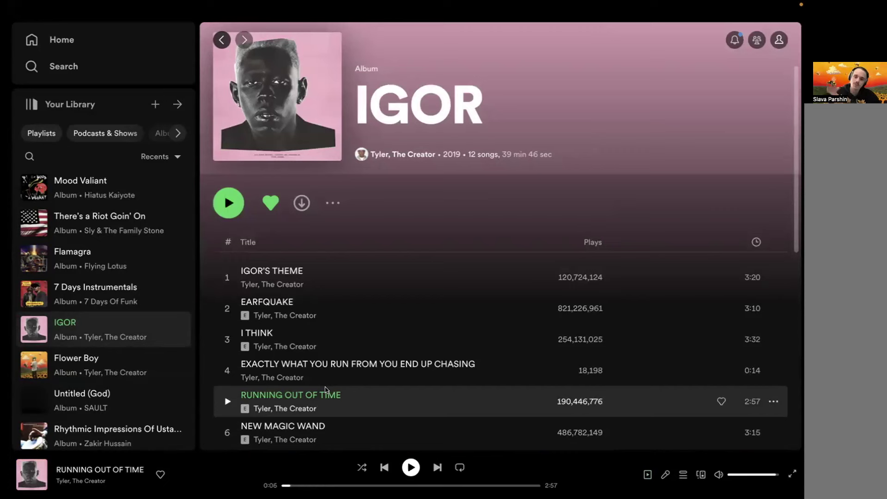
{"action": "key", "text": "space"}
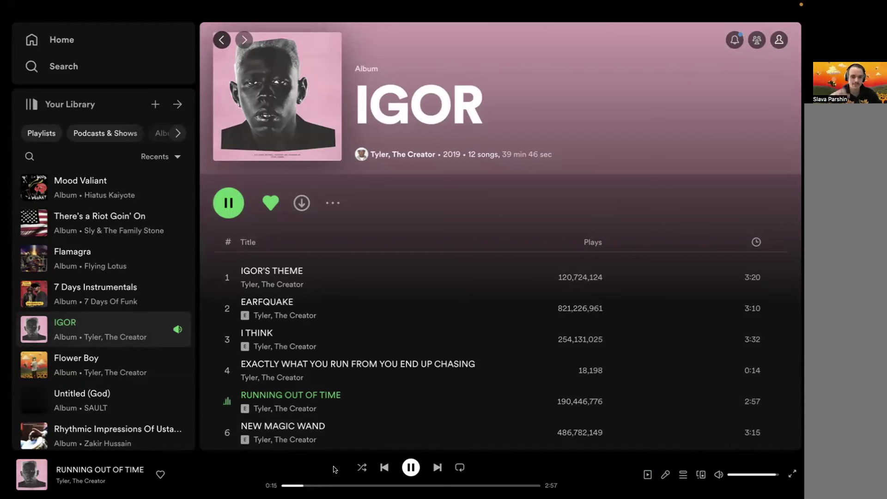
Return to the artist page, open the album Flower Boy at the end of its track list and pause the playing song.
{"action": "scroll", "coordinate": [385, 295], "scroll_direction": "down", "scroll_amount": 5}
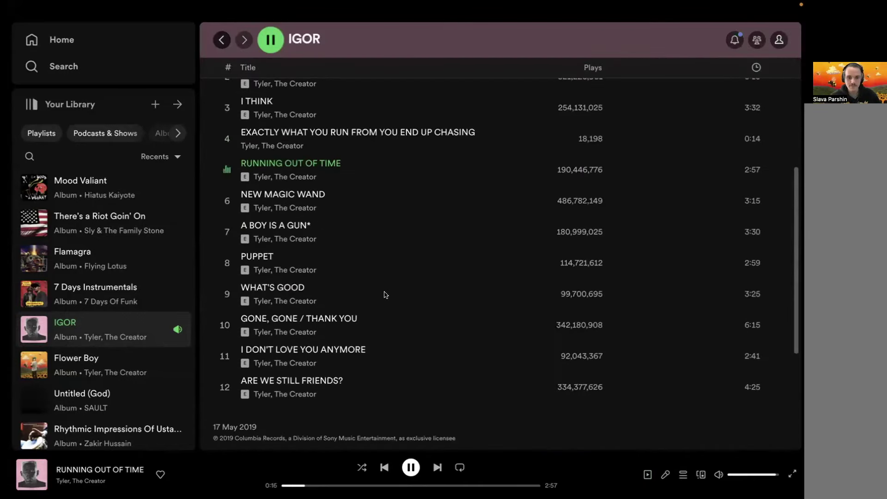
{"action": "left_click", "coordinate": [222, 40]}
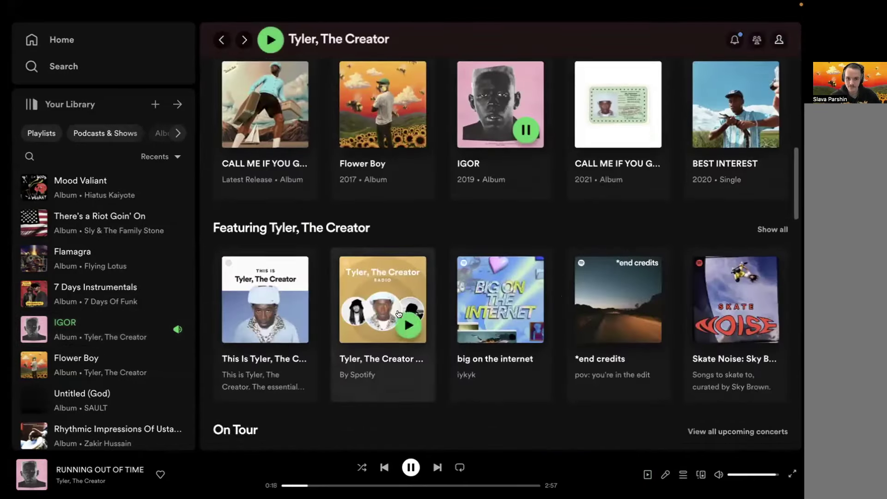
{"action": "scroll", "coordinate": [399, 314], "scroll_direction": "up", "scroll_amount": 2}
{"action": "left_click", "coordinate": [375, 184]}
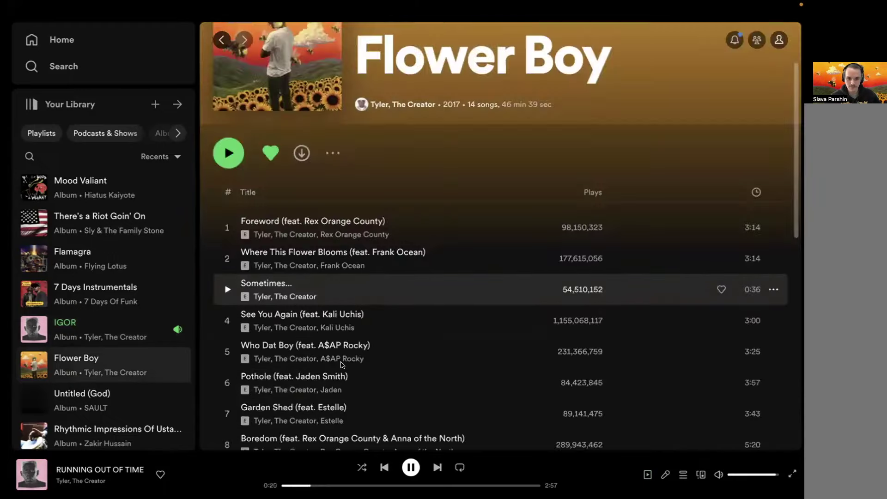
{"action": "scroll", "coordinate": [341, 365], "scroll_direction": "down", "scroll_amount": 6}
{"action": "key", "text": "space"}
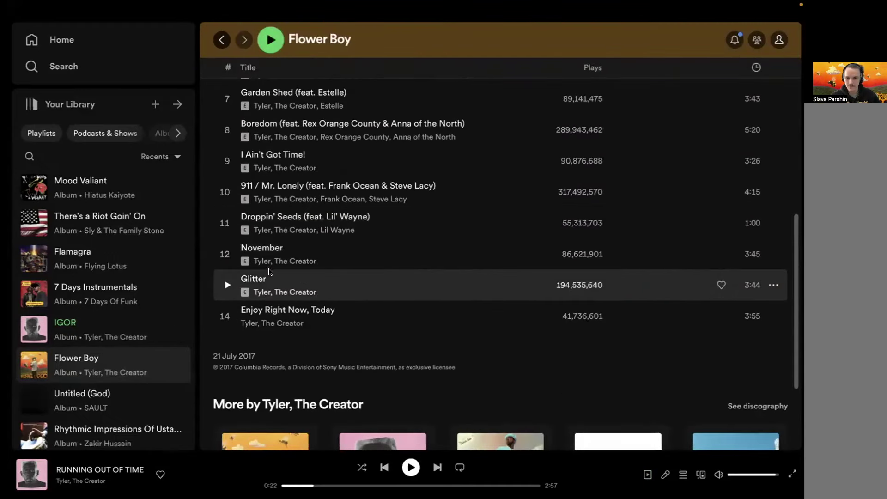
Play "November" from the Flower Boy album, skip ahead to about 2:39, and pause it.
{"action": "left_click", "coordinate": [227, 255]}
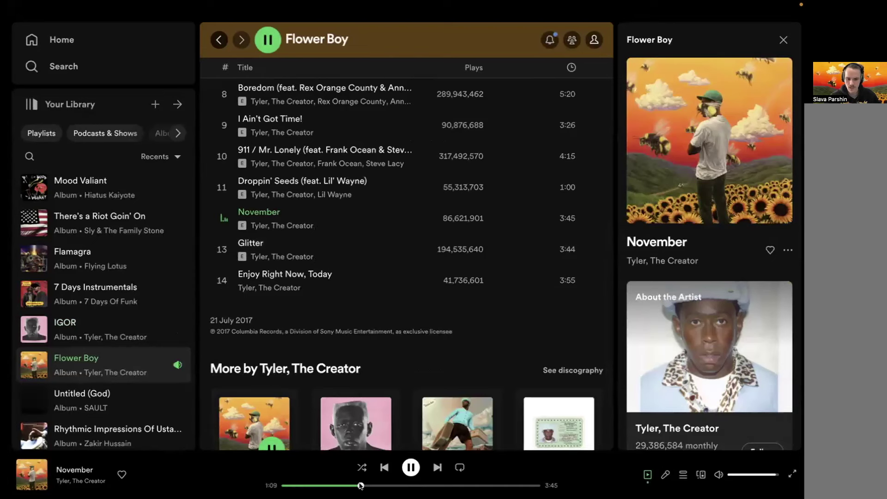
{"action": "left_click", "coordinate": [429, 486]}
{"action": "left_click", "coordinate": [464, 486]}
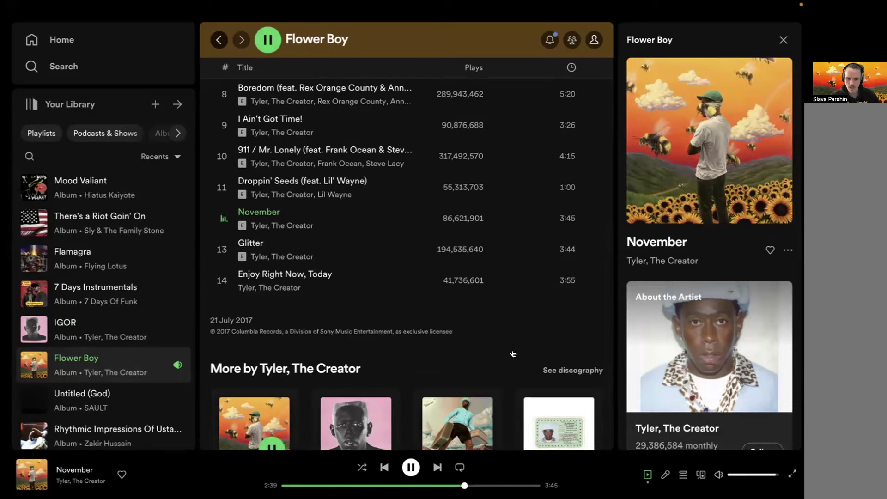
{"action": "key", "text": "space"}
Play "Boredom" from the same album and skip through it in stages to about 3:46.
{"action": "scroll", "coordinate": [326, 225], "scroll_direction": "up", "scroll_amount": 5}
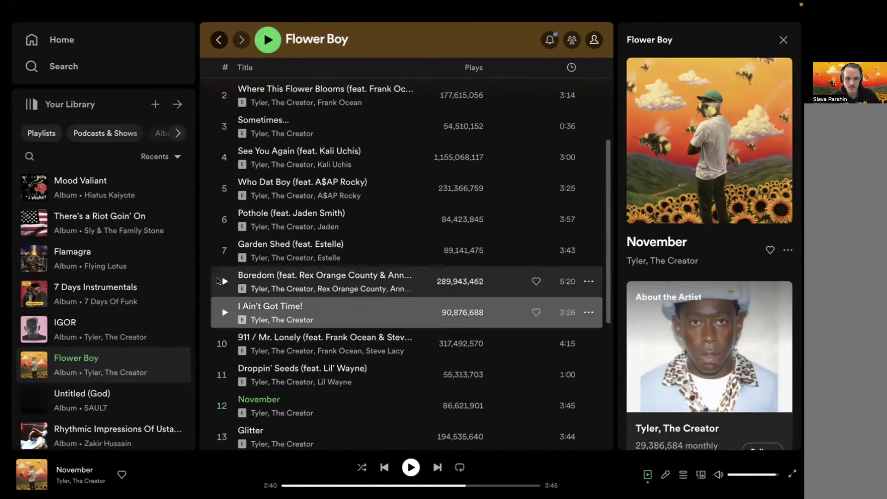
{"action": "left_click", "coordinate": [224, 281]}
{"action": "key", "text": "space"}
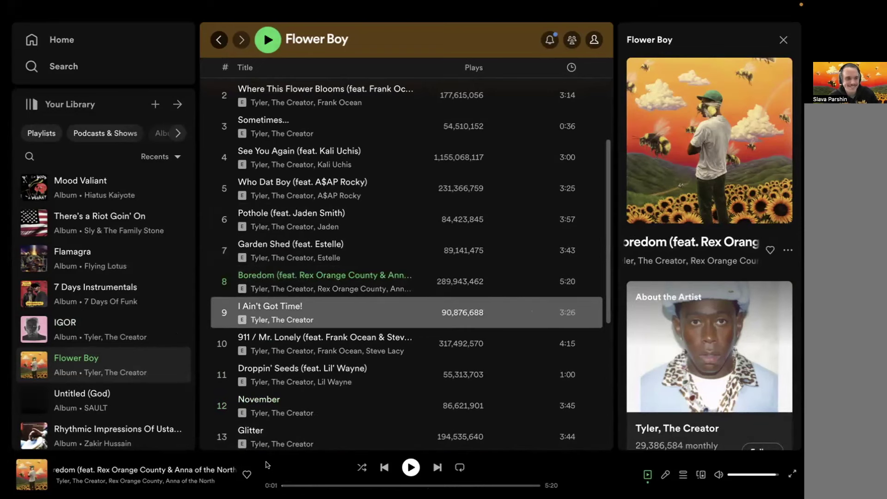
{"action": "key", "text": "space"}
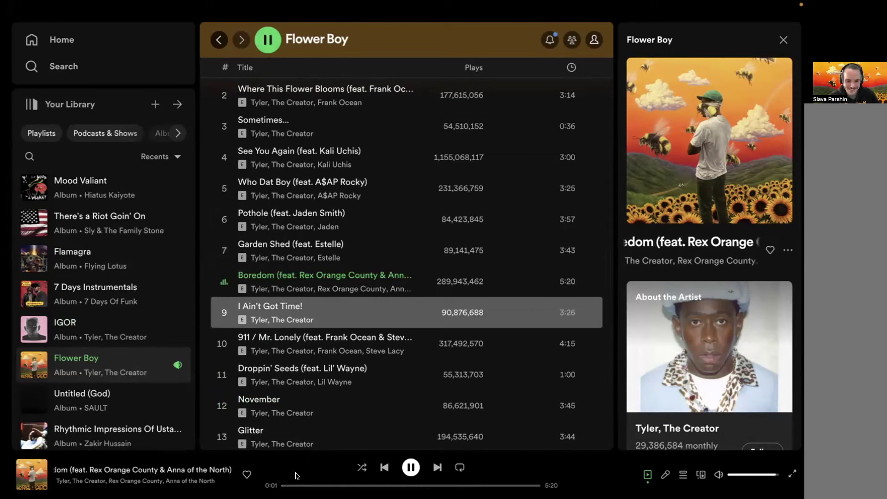
{"action": "left_click", "coordinate": [325, 485]}
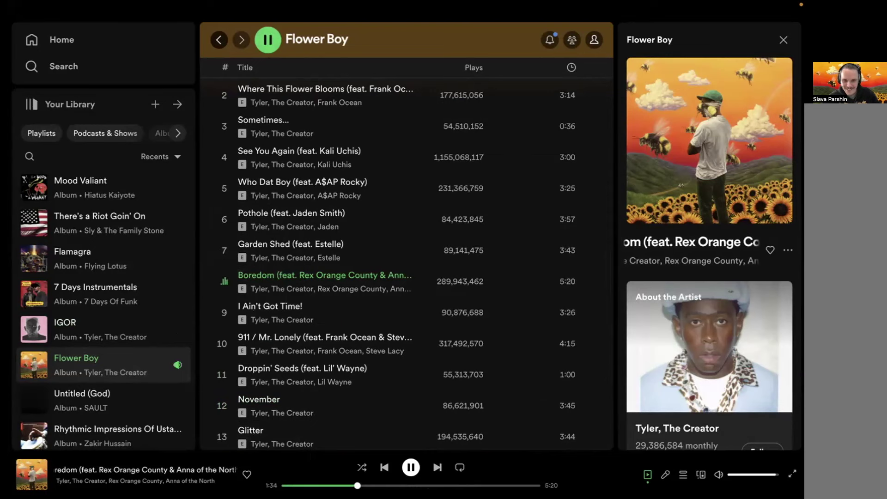
{"action": "left_click", "coordinate": [379, 485]}
{"action": "left_click", "coordinate": [415, 485]}
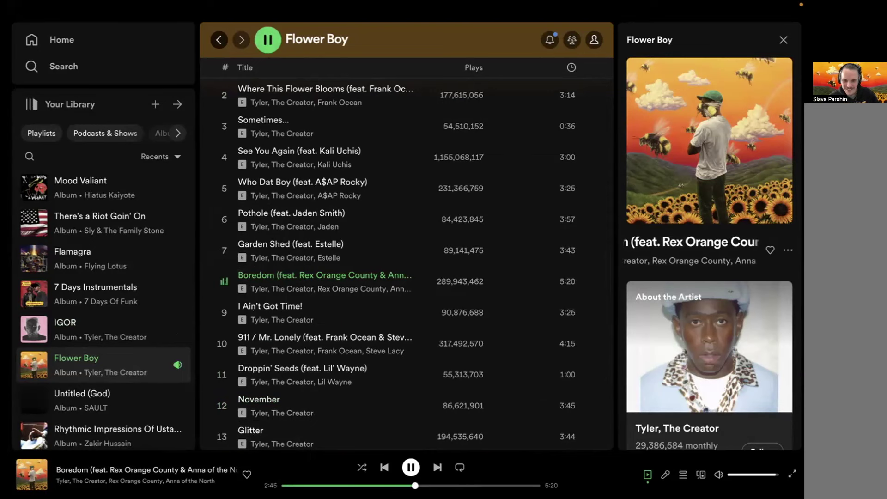
{"action": "left_click", "coordinate": [429, 485]}
{"action": "left_click", "coordinate": [464, 486]}
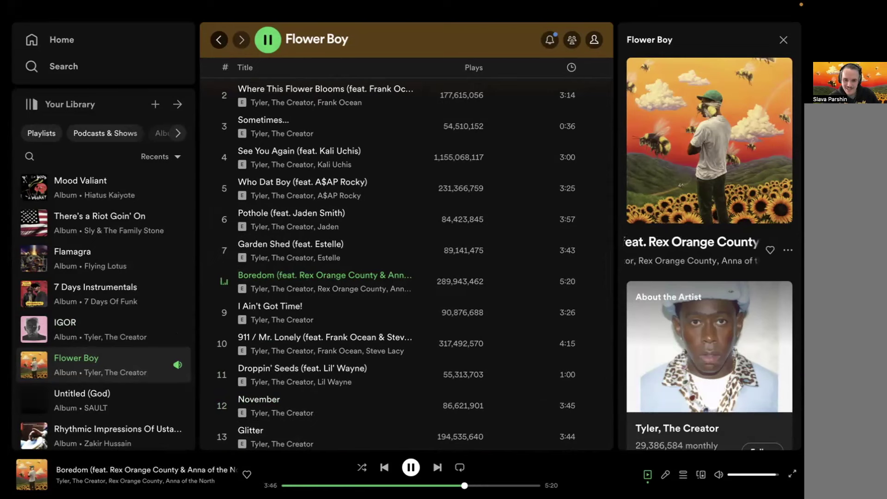
Preview "Garden Shed" briefly, and sample later passages of "See You Again" past 1:44.
{"action": "left_click", "coordinate": [225, 249]}
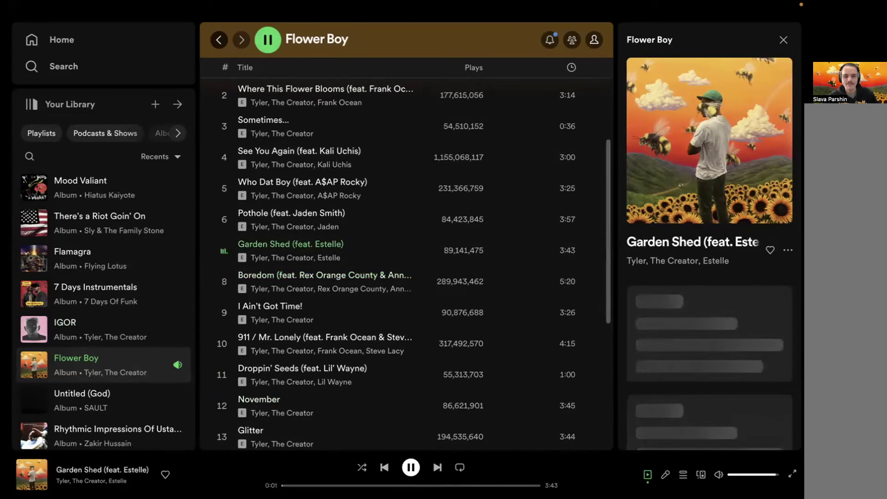
{"action": "left_click", "coordinate": [330, 485]}
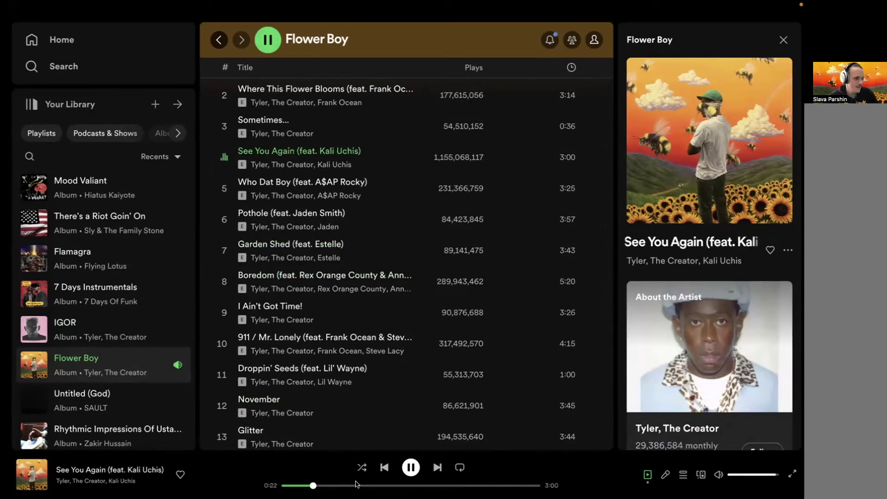
{"action": "left_click_drag", "start_coordinate": [358, 484], "coordinate": [379, 485]}
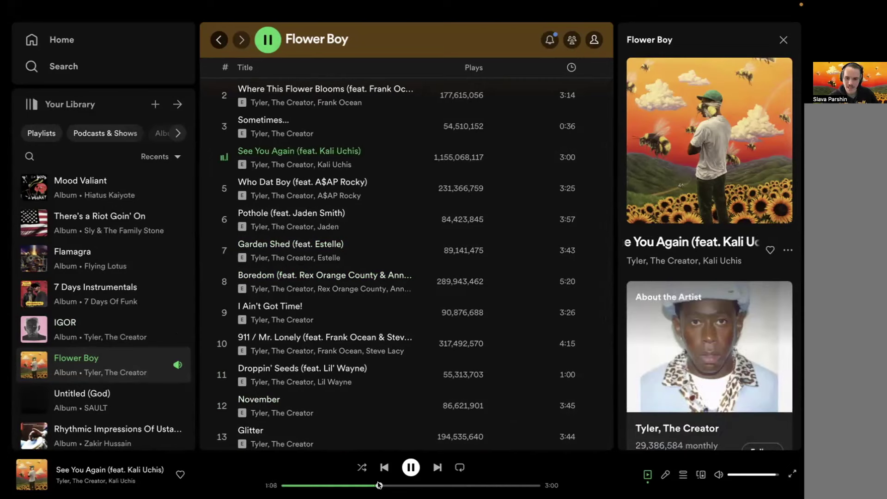
{"action": "left_click", "coordinate": [429, 486]}
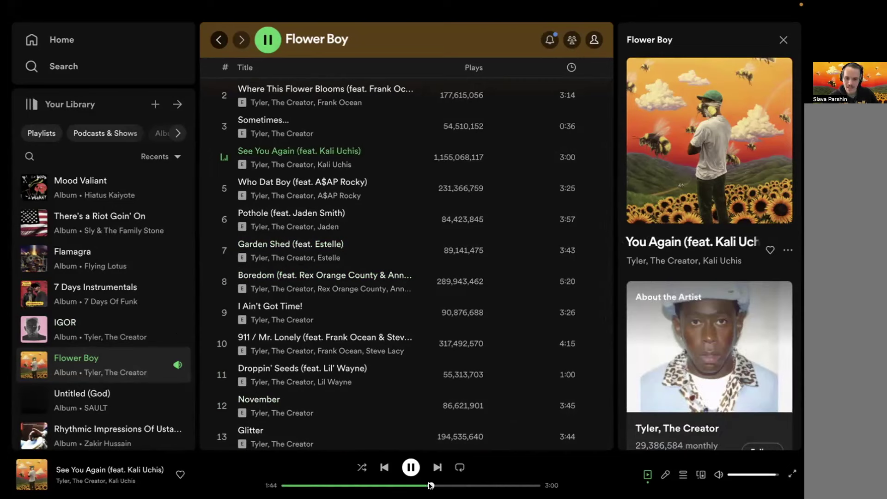
{"action": "left_click", "coordinate": [470, 485]}
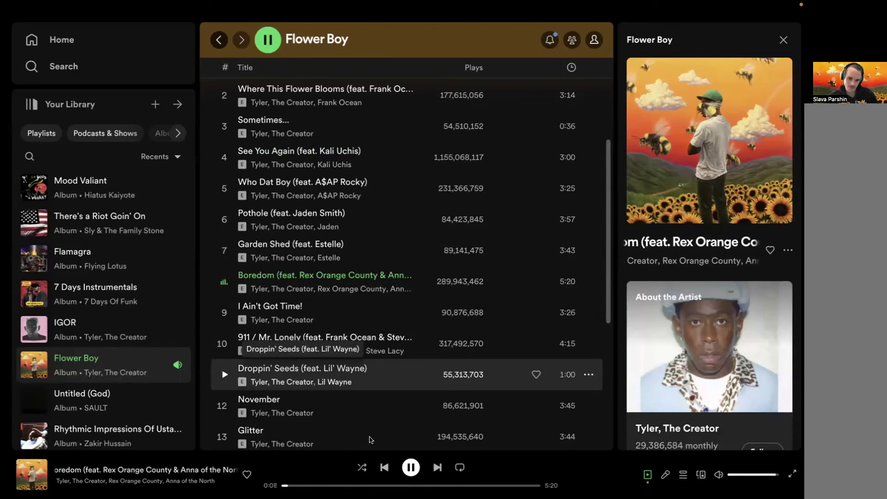
Skip through "Boredom" again, sampling passages around 1:13, 2:39 and 4:08.
{"action": "left_click", "coordinate": [307, 486]}
{"action": "left_click", "coordinate": [338, 485]}
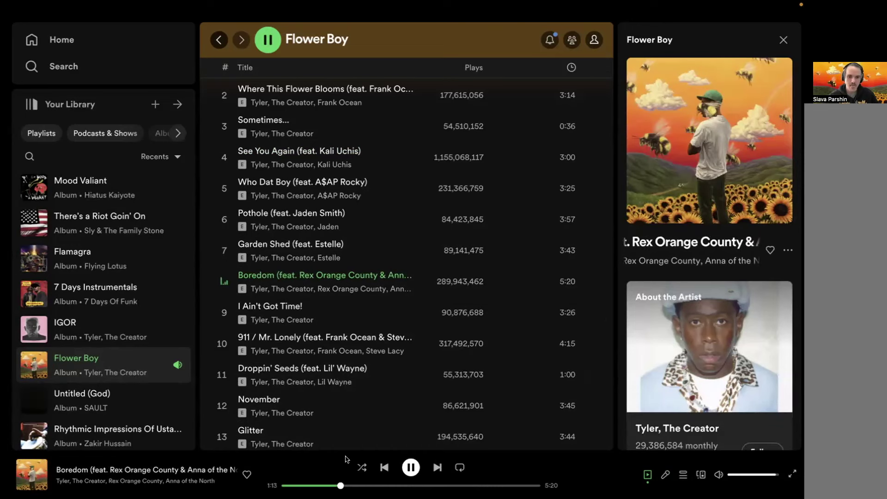
{"action": "left_click", "coordinate": [409, 486]}
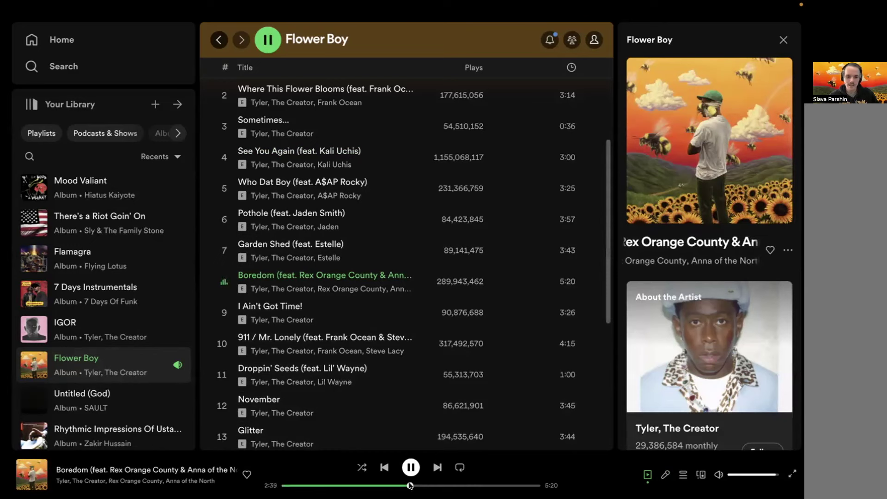
{"action": "left_click", "coordinate": [430, 486]}
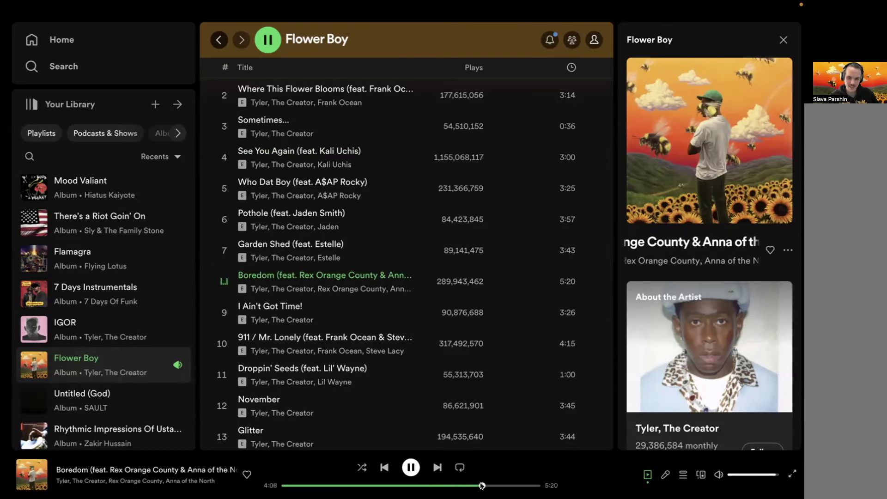
Pause the song and close the now-playing view beside the album page.
{"action": "key", "text": "space"}
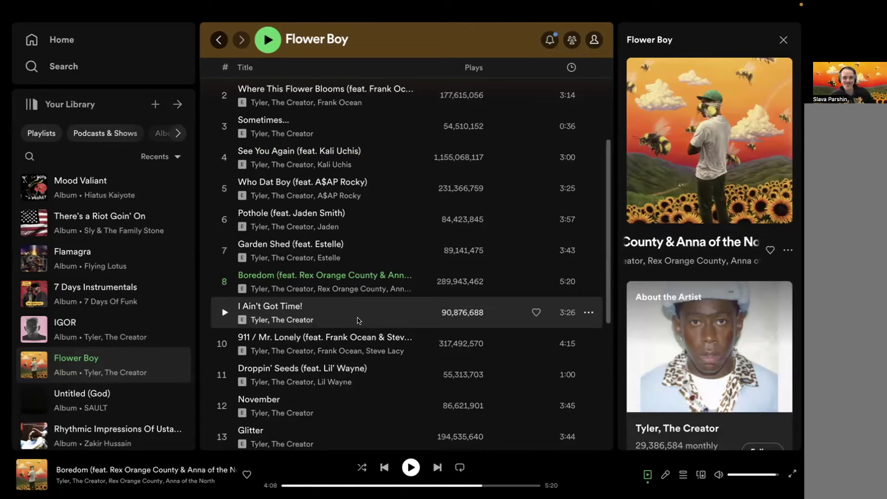
{"action": "scroll", "coordinate": [358, 314], "scroll_direction": "up", "scroll_amount": 5}
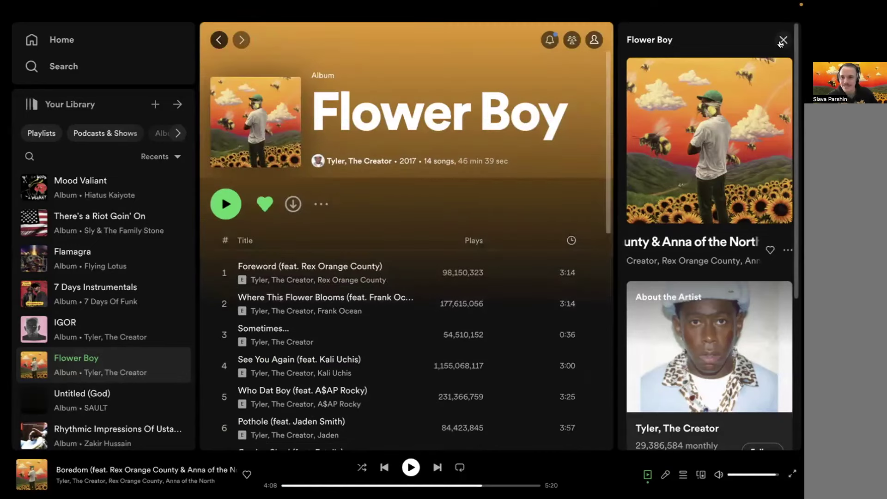
{"action": "left_click", "coordinate": [781, 40]}
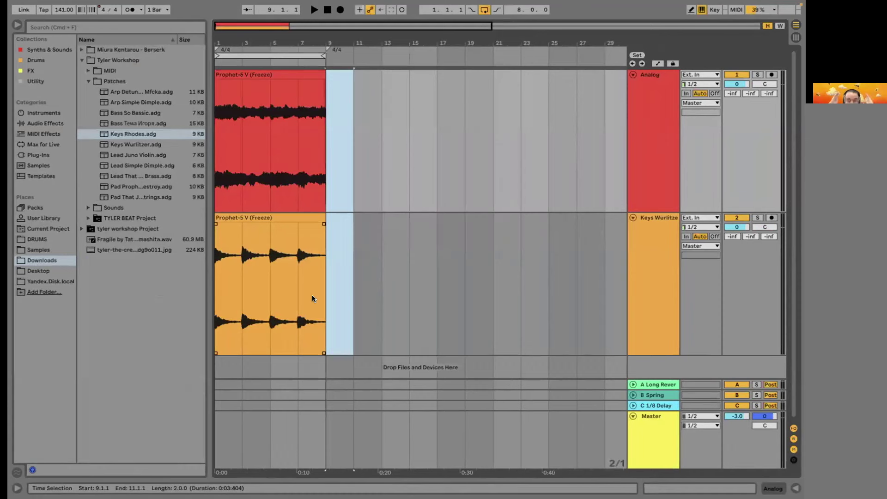
Switch to Ableton Live and add Get Down.mid from the Tyler Workshop MIDI folder as a new MIDI track starting at bar 1.
{"action": "scroll", "coordinate": [328, 139], "scroll_direction": "down", "scroll_amount": 1}
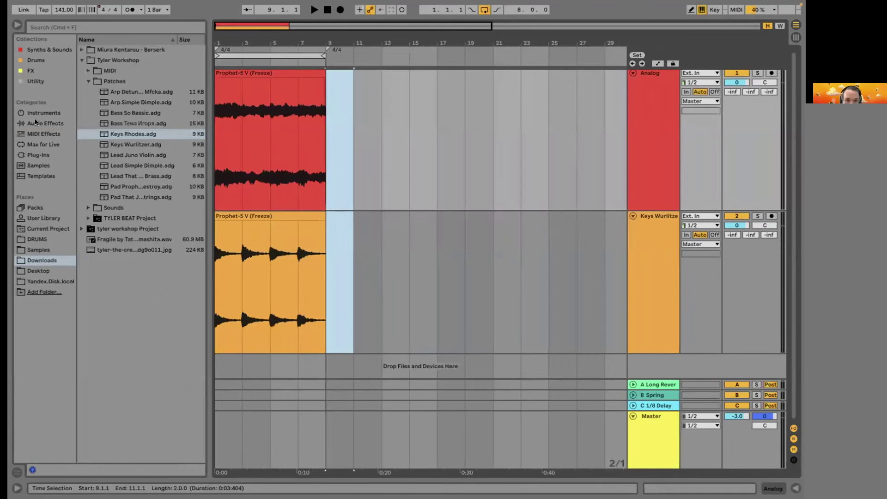
{"action": "left_click", "coordinate": [82, 60]}
{"action": "left_click", "coordinate": [81, 50]}
{"action": "left_click", "coordinate": [80, 49]}
{"action": "left_click", "coordinate": [80, 60]}
{"action": "left_click", "coordinate": [81, 68]}
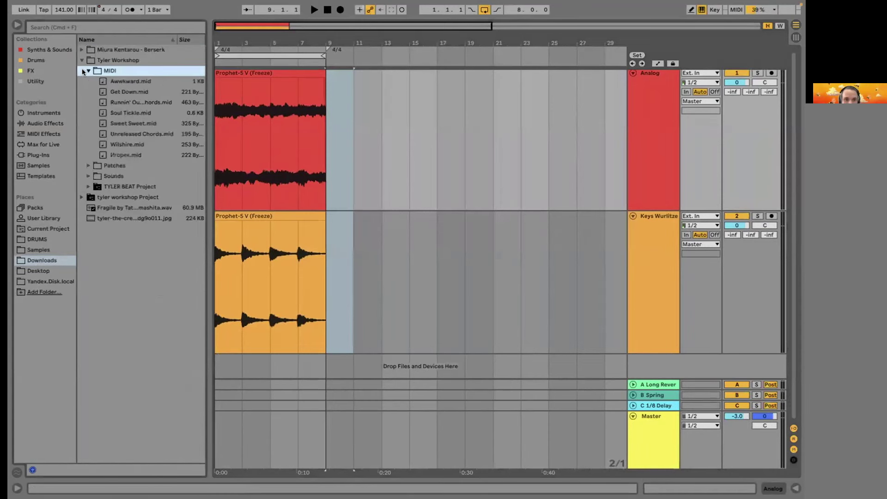
{"action": "left_click_drag", "start_coordinate": [123, 90], "coordinate": [217, 361]}
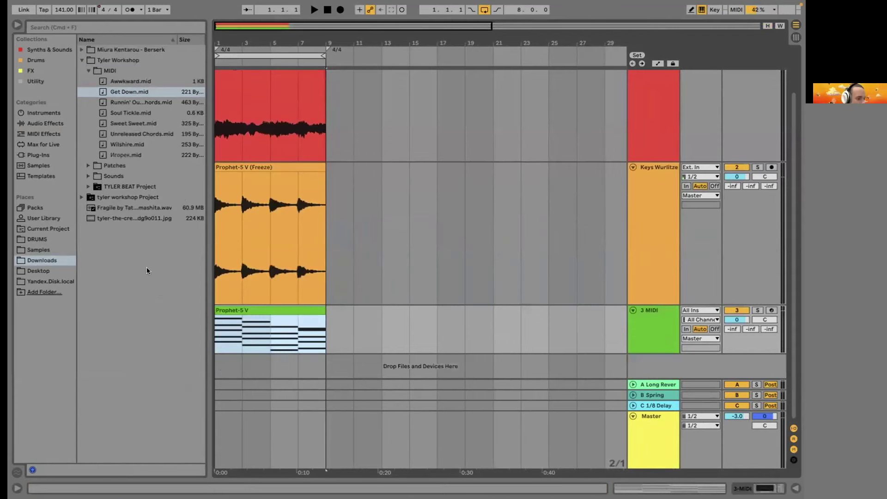
Fit the tracks to the height of the arrangement and select the new MIDI track.
{"action": "left_click", "coordinate": [222, 315]}
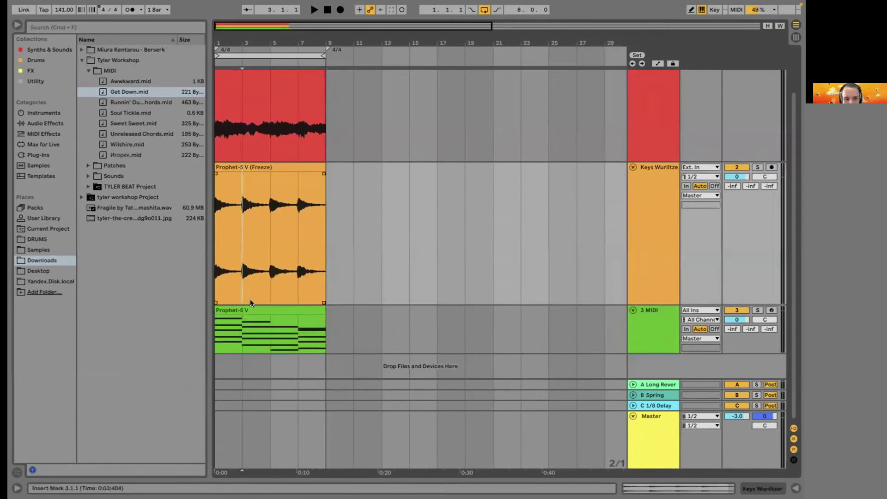
{"action": "left_click", "coordinate": [249, 302]}
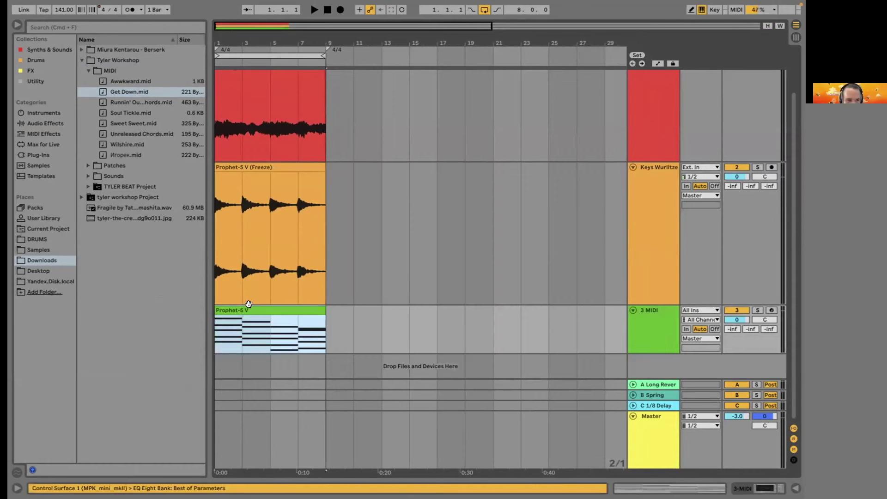
{"action": "left_click", "coordinate": [764, 26]}
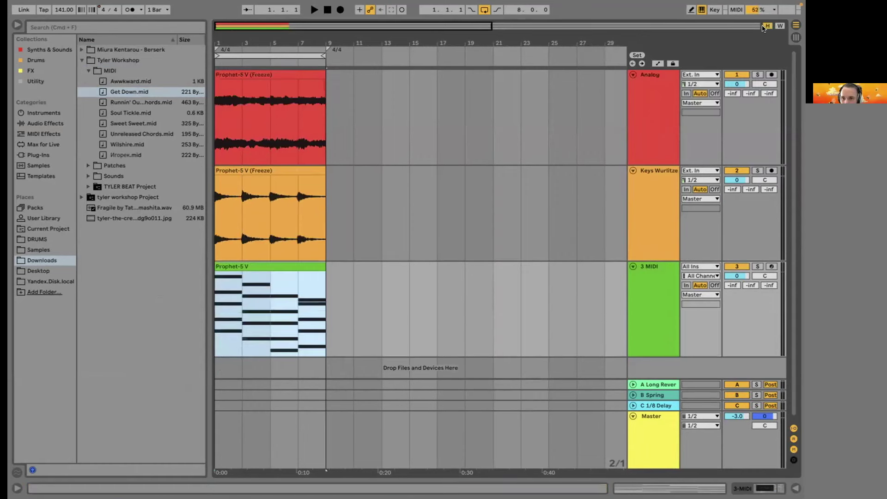
{"action": "left_click", "coordinate": [639, 276]}
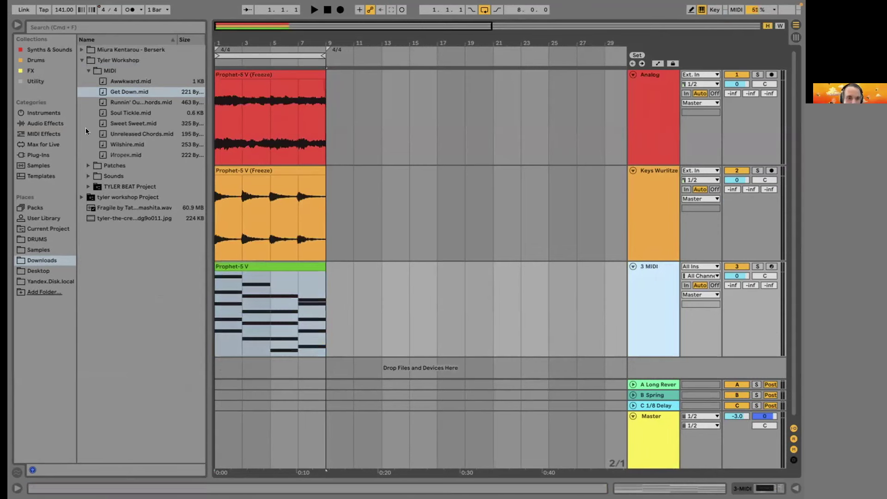
Open the Tyler Workshop Patches folder, widen the browser to fit the full patch names, and look over the two Arp patches.
{"action": "left_click", "coordinate": [88, 165]}
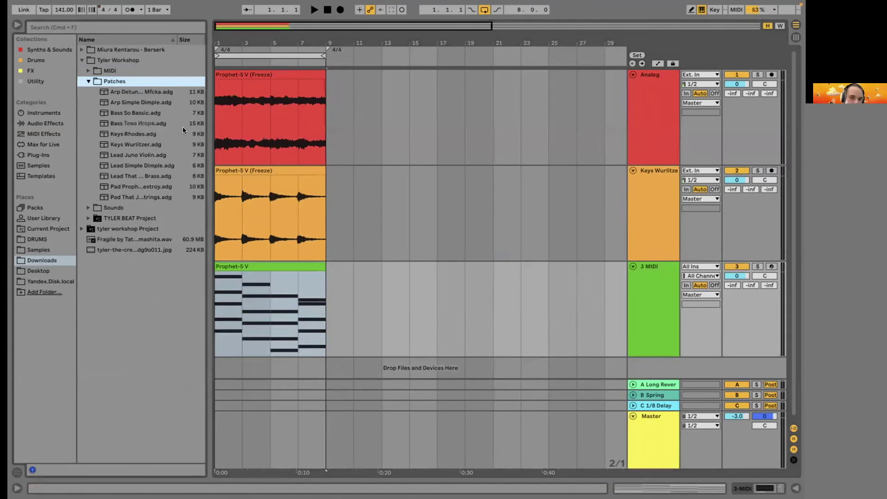
{"action": "left_click_drag", "start_coordinate": [204, 101], "coordinate": [258, 99]}
{"action": "left_click", "coordinate": [161, 101]}
{"action": "left_click", "coordinate": [130, 82]}
{"action": "left_click", "coordinate": [130, 91]}
{"action": "left_click", "coordinate": [131, 105]}
{"action": "left_click", "coordinate": [135, 94]}
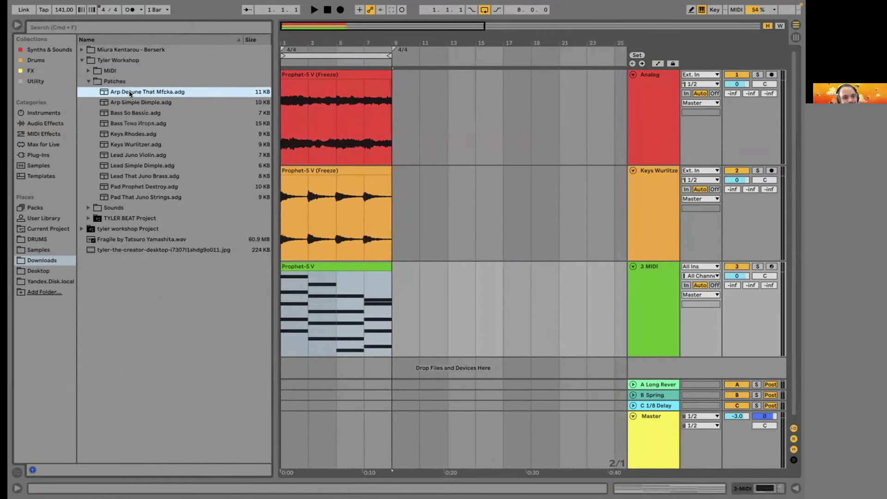
{"action": "left_click", "coordinate": [129, 103]}
{"action": "left_click", "coordinate": [130, 93]}
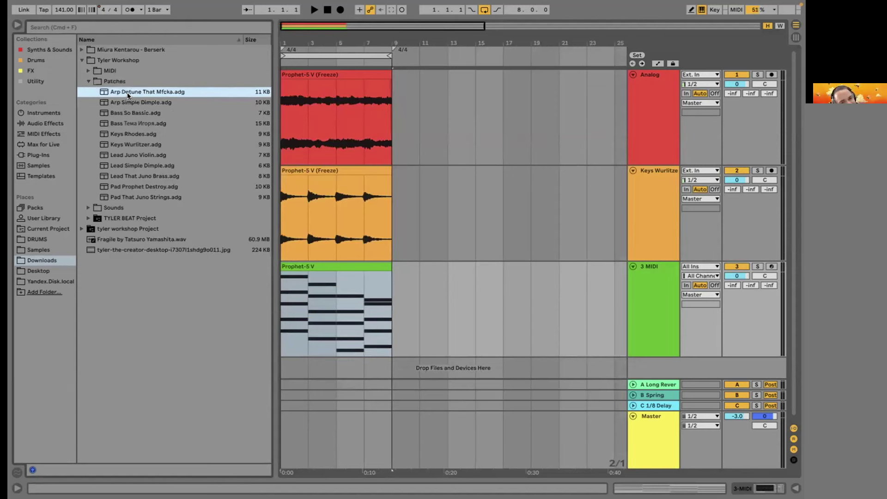
Load Arp Simple Dimple.adg onto the new MIDI track and show the devices inside the rack.
{"action": "left_click", "coordinate": [436, 259]}
{"action": "left_click", "coordinate": [136, 103]}
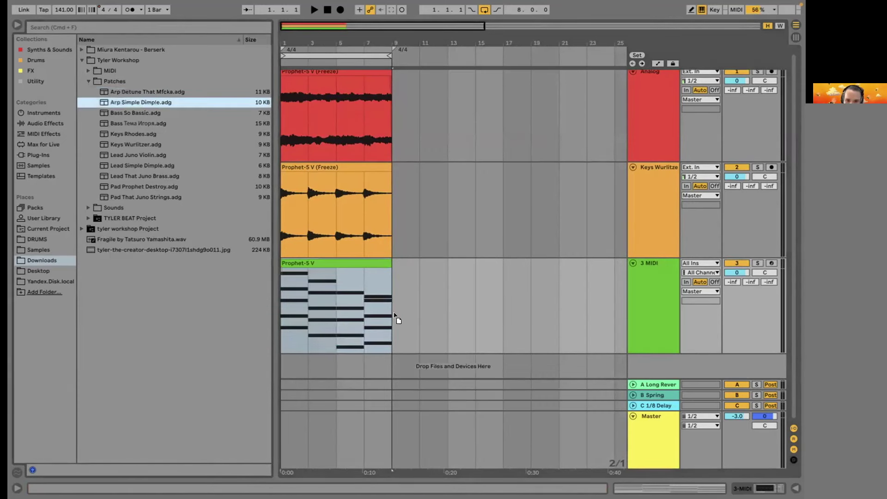
{"action": "left_click_drag", "start_coordinate": [376, 308], "coordinate": [376, 308]}
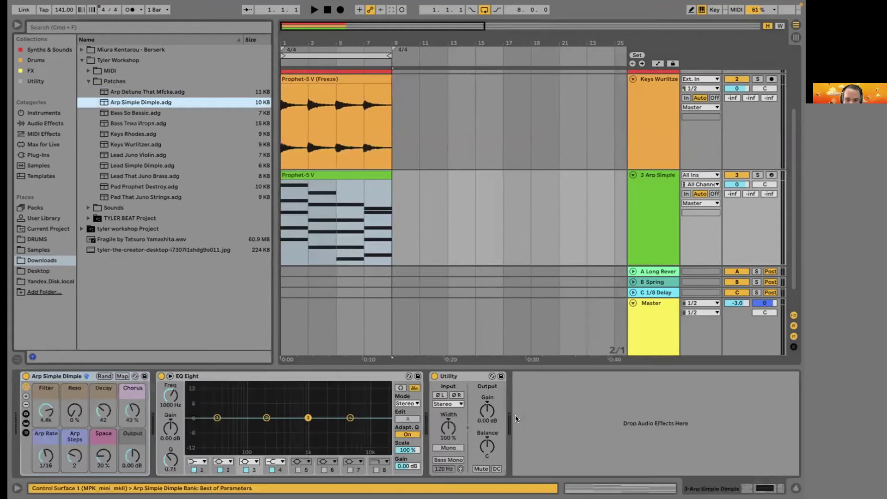
{"action": "left_click", "coordinate": [25, 423]}
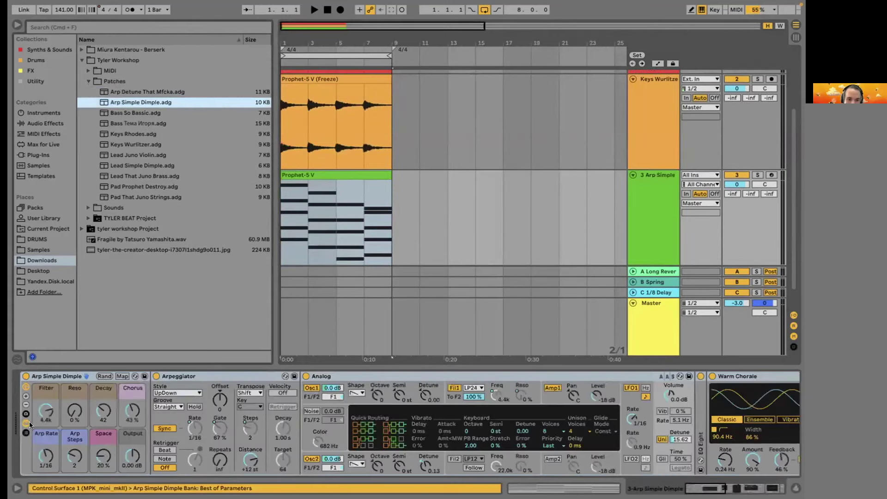
Examine the rack's Arpeggiator and where the same device is found among the MIDI Effects.
{"action": "left_click", "coordinate": [195, 373]}
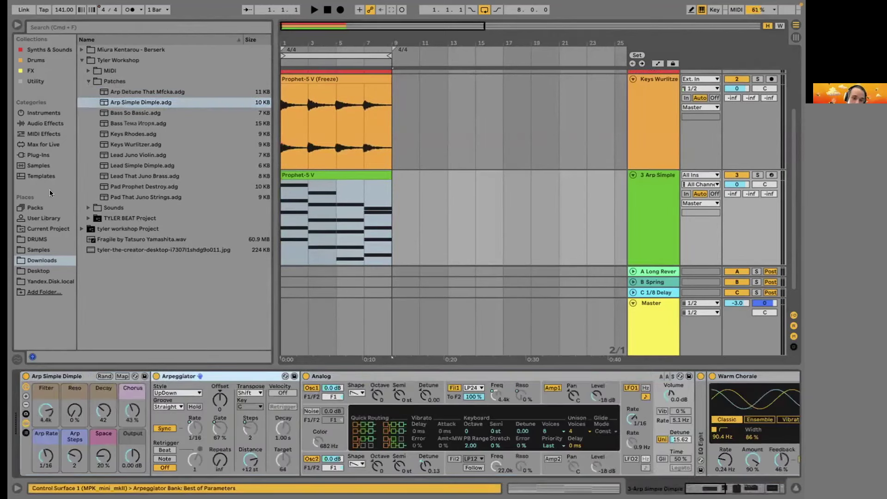
{"action": "left_click", "coordinate": [31, 135]}
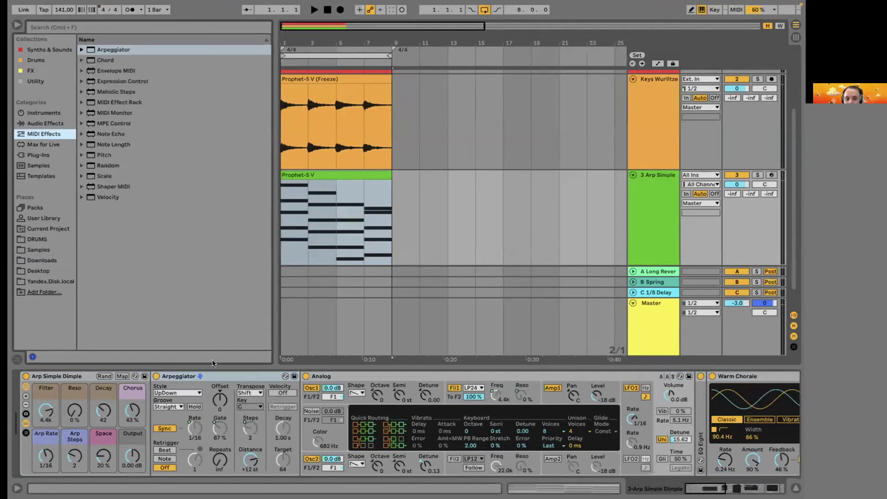
{"action": "left_click", "coordinate": [314, 377]}
{"action": "left_click", "coordinate": [273, 377]}
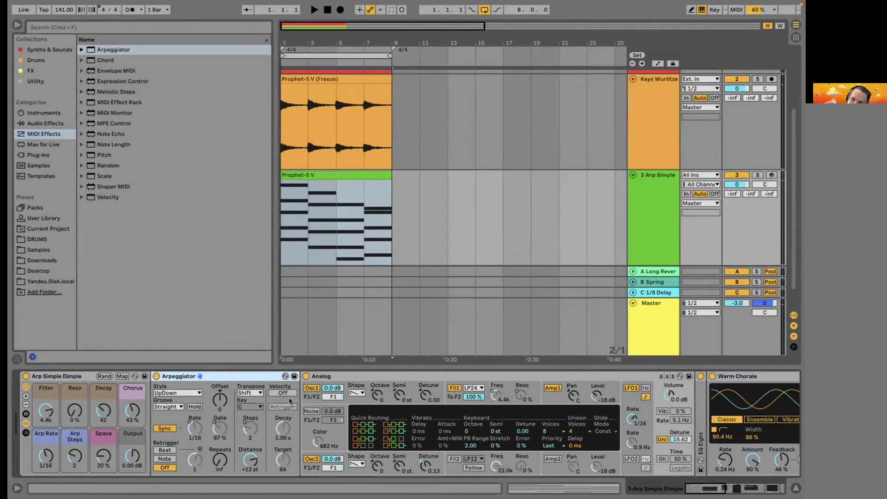
Look over the remaining MIDI effects and the chord notes in the arp track's clip, with the rack's devices shown again.
{"action": "left_click", "coordinate": [108, 155]}
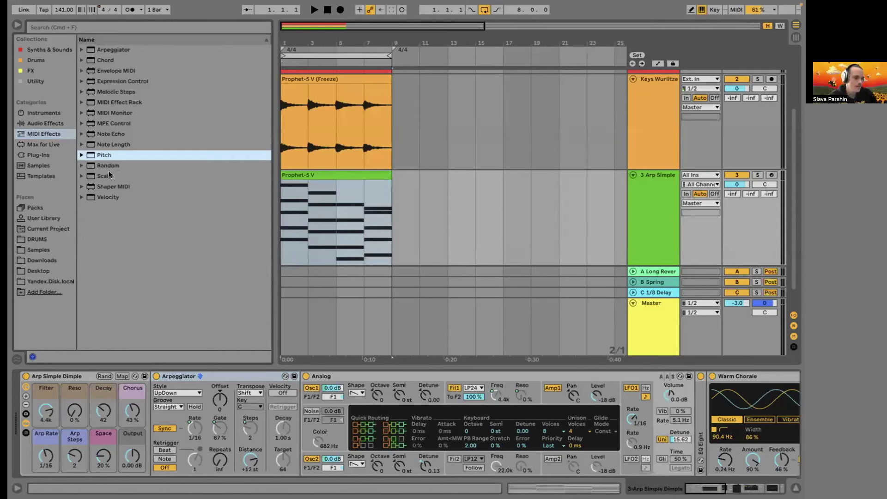
{"action": "left_click", "coordinate": [109, 197]}
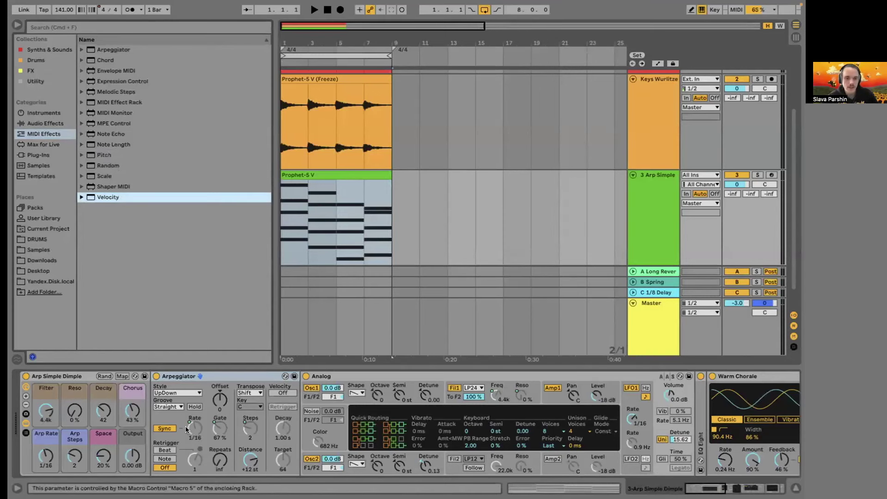
{"action": "left_click", "coordinate": [175, 455]}
{"action": "double_click", "coordinate": [342, 172]}
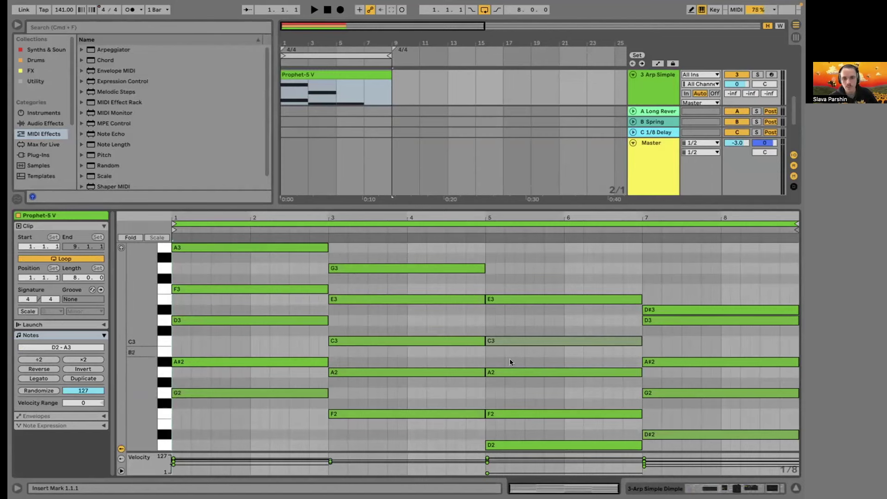
{"action": "left_click", "coordinate": [745, 485]}
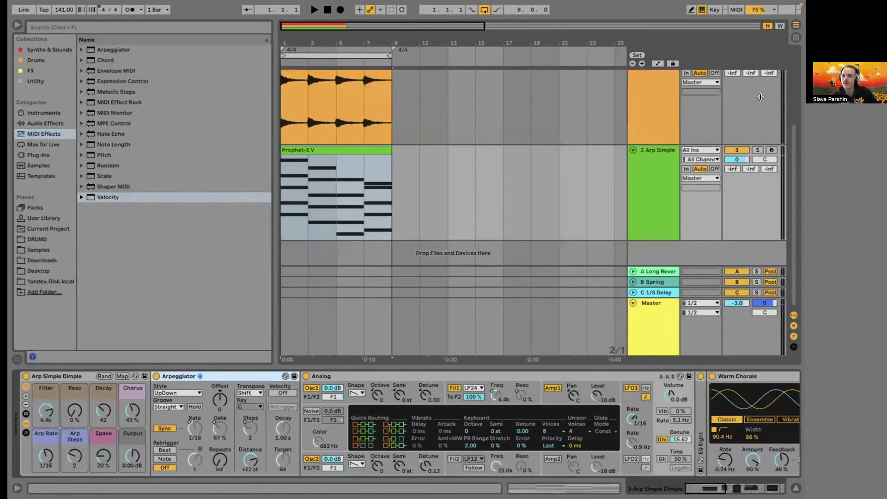
Play the arp together with the chords and check the audio preferences.
{"action": "scroll", "coordinate": [635, 162], "scroll_direction": "up", "scroll_amount": 5}
{"action": "scroll", "coordinate": [651, 147], "scroll_direction": "down", "scroll_amount": 5}
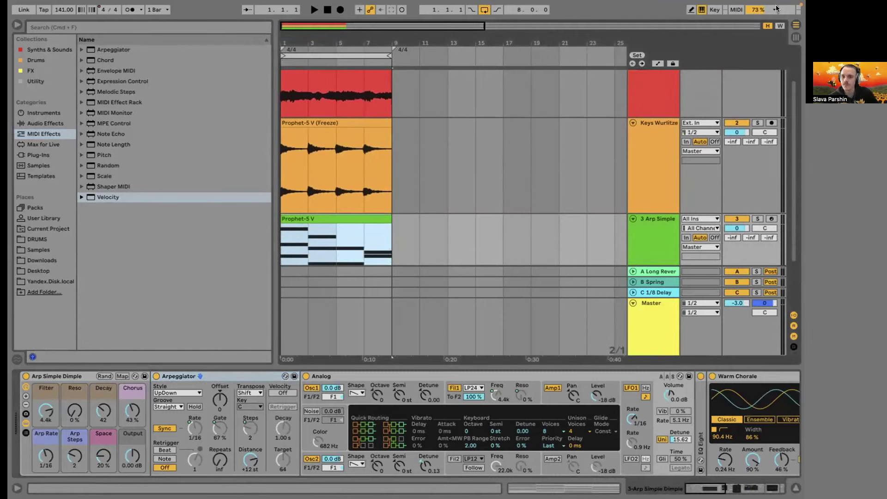
{"action": "left_click", "coordinate": [630, 301]}
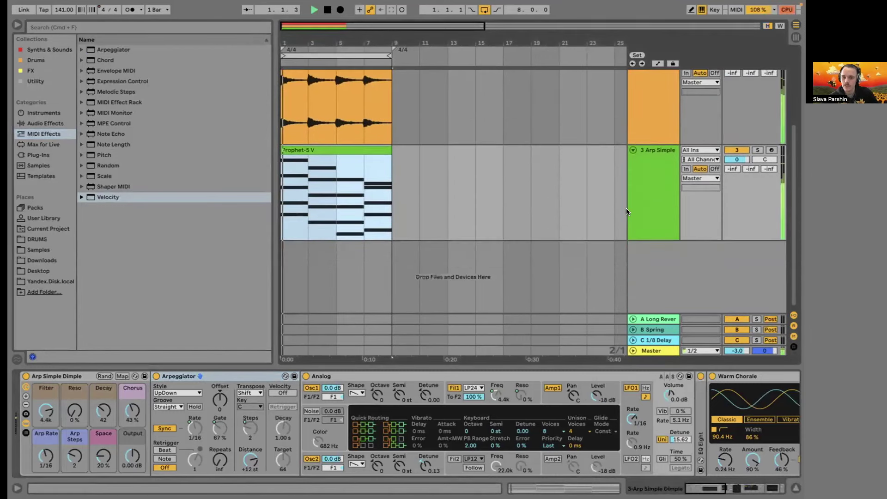
{"action": "left_click", "coordinate": [636, 198]}
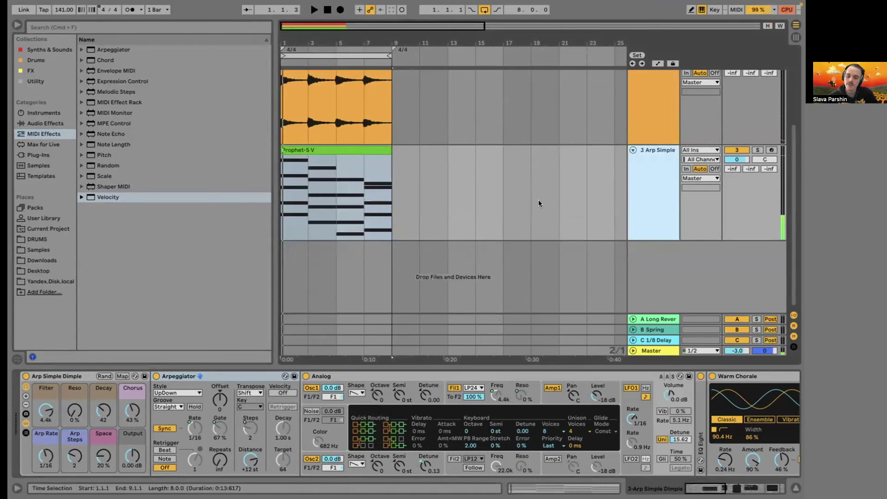
{"action": "key", "text": "super+comma"}
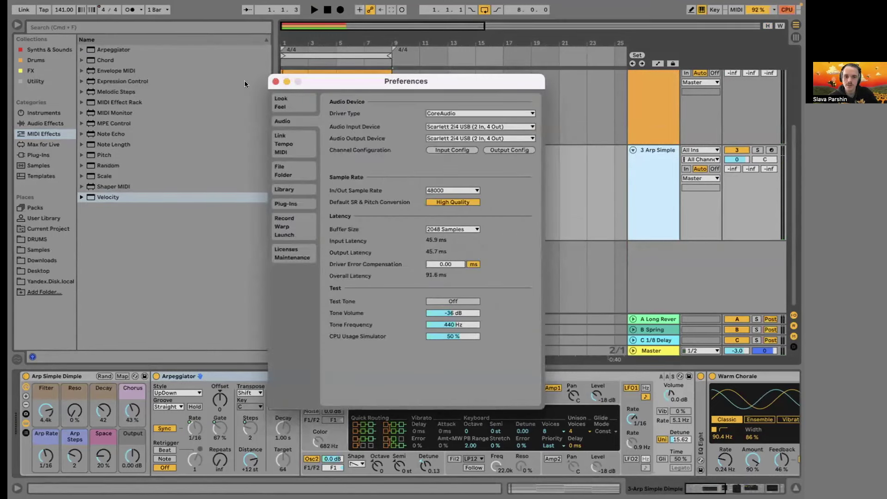
{"action": "left_click", "coordinate": [274, 81]}
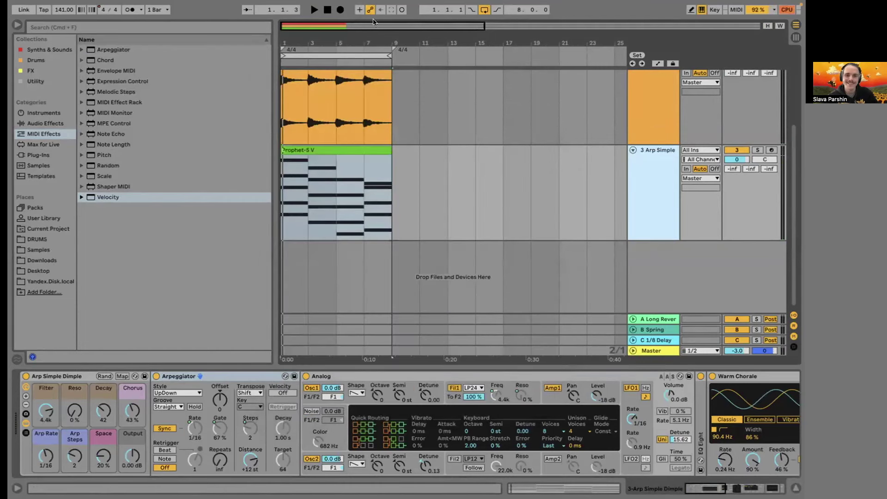
Replay the loop with the browser hidden and check the Pro-L 2 limiter on the Master track.
{"action": "left_click", "coordinate": [340, 141]}
{"action": "key", "text": "space"}
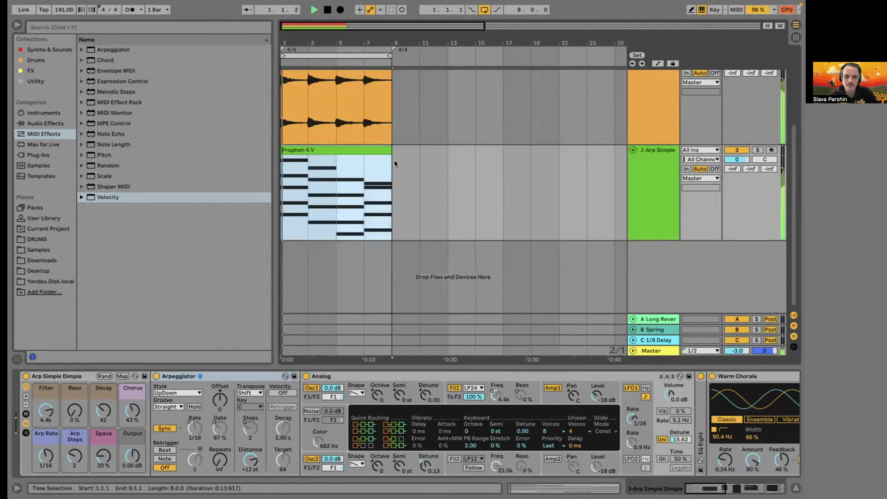
{"action": "left_click", "coordinate": [15, 26]}
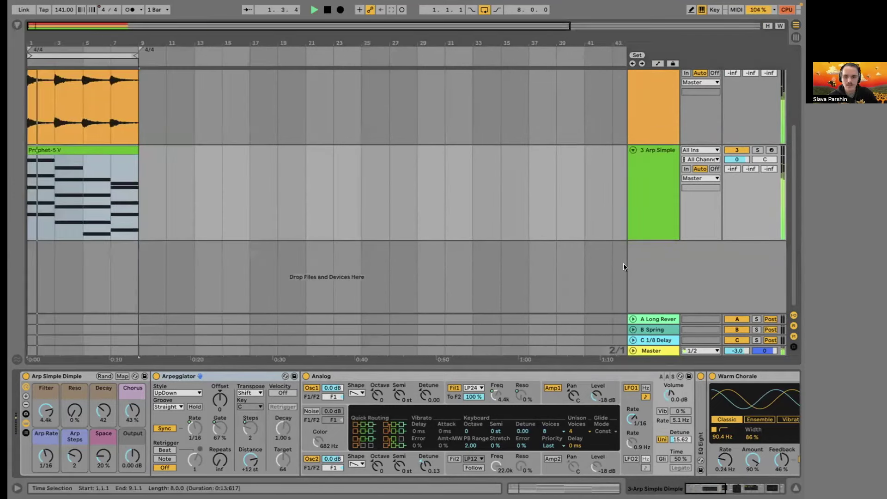
{"action": "left_click", "coordinate": [647, 353]}
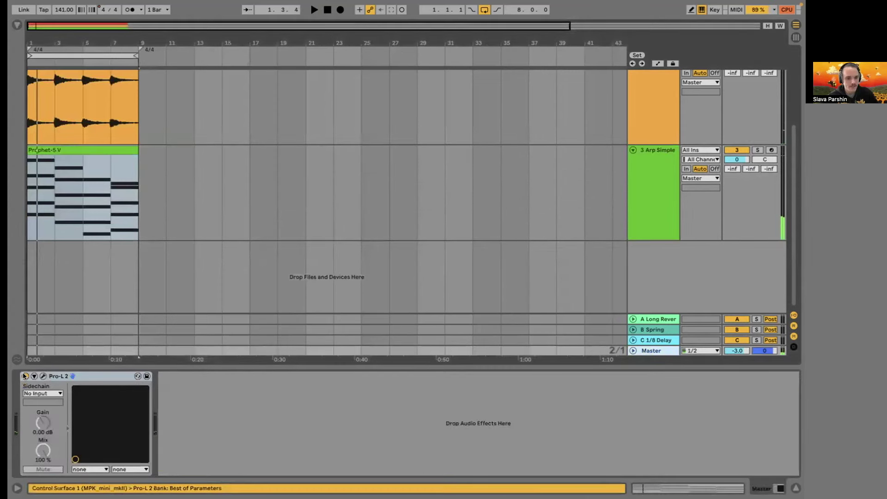
{"action": "key", "text": "space"}
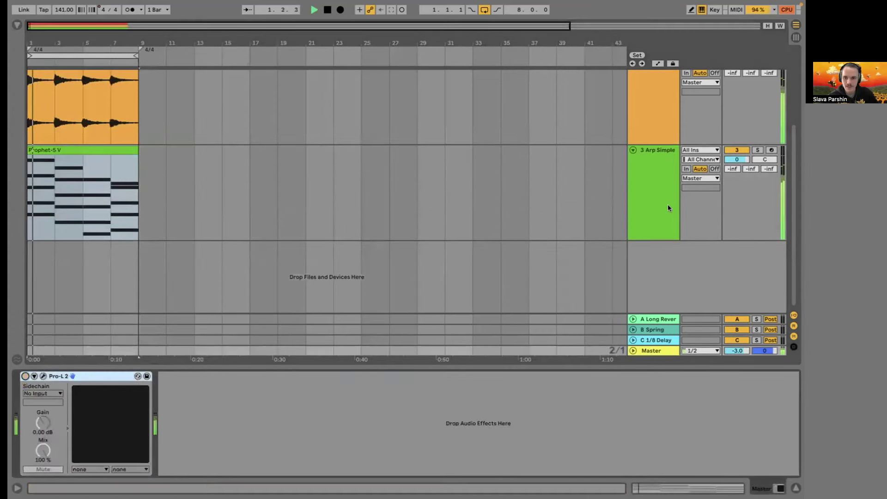
Freeze the Arp Simple track and play the loop with the chords.
{"action": "left_click", "coordinate": [667, 205]}
{"action": "key", "text": "space"}
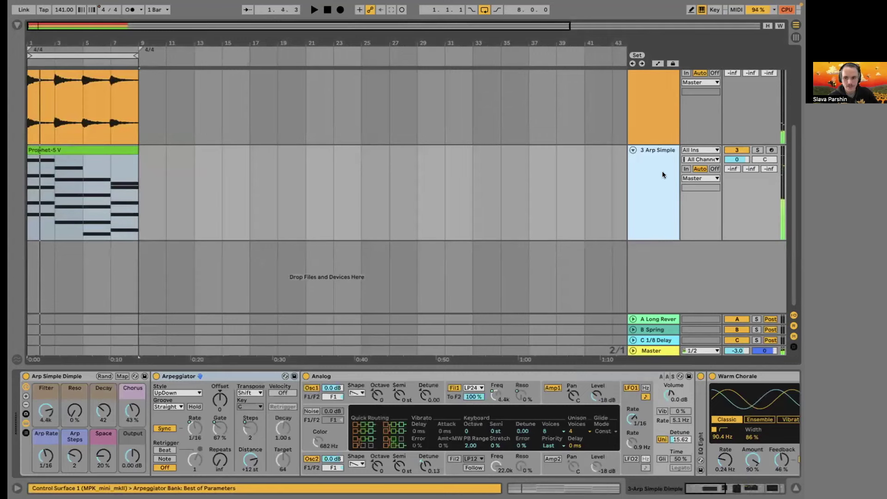
{"action": "right_click", "coordinate": [652, 239]}
{"action": "left_click", "coordinate": [684, 241]}
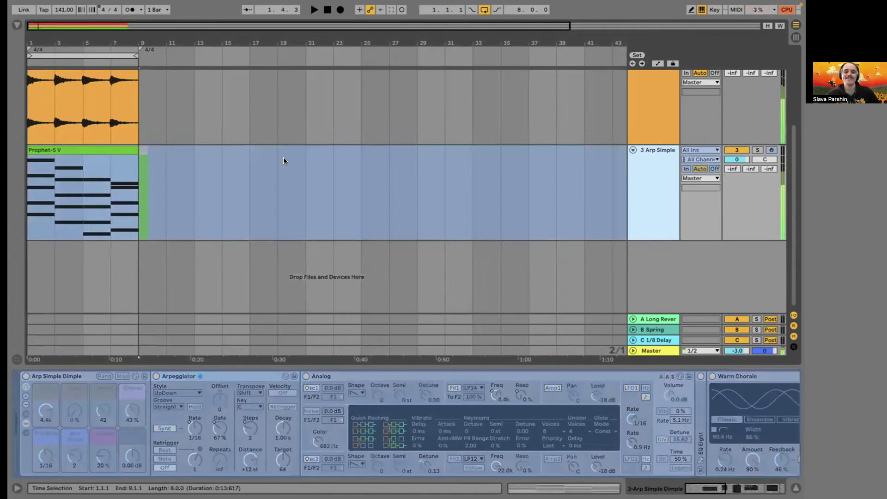
{"action": "key", "text": "space"}
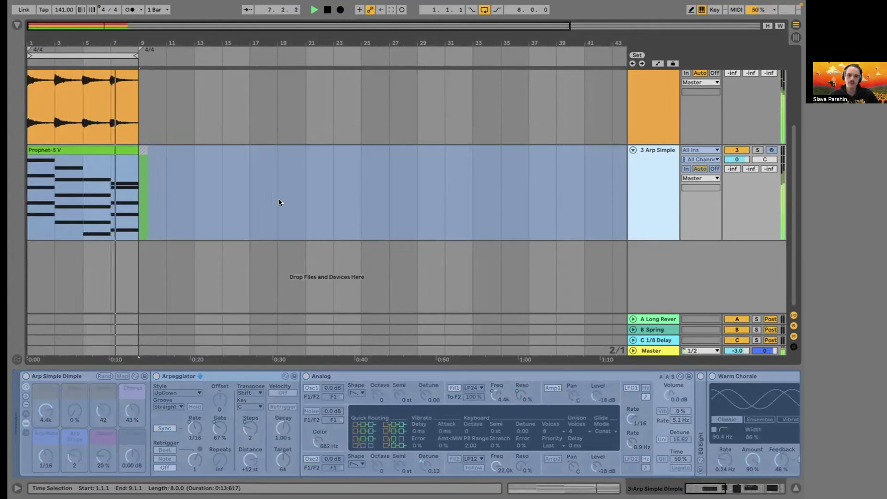
Stop playback, unfreeze the Arp Simple track and lower its volume to -3.3 dB.
{"action": "left_click", "coordinate": [256, 192]}
{"action": "key", "text": "space"}
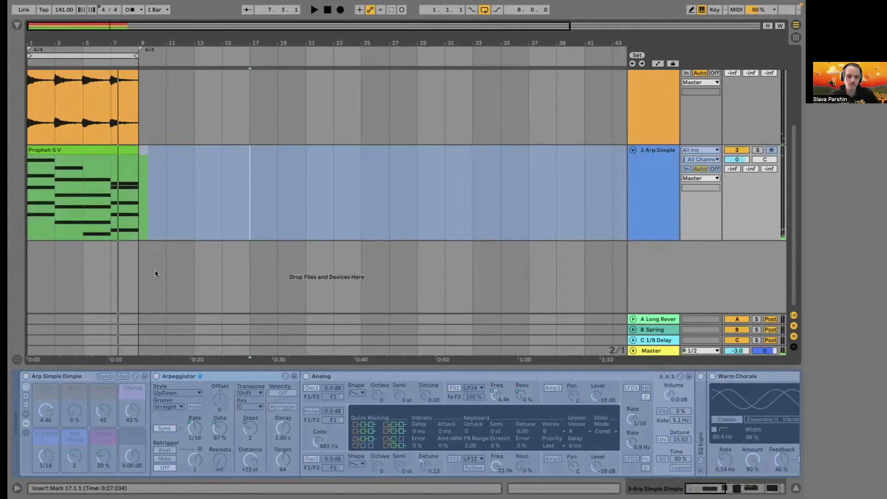
{"action": "left_click", "coordinate": [226, 310]}
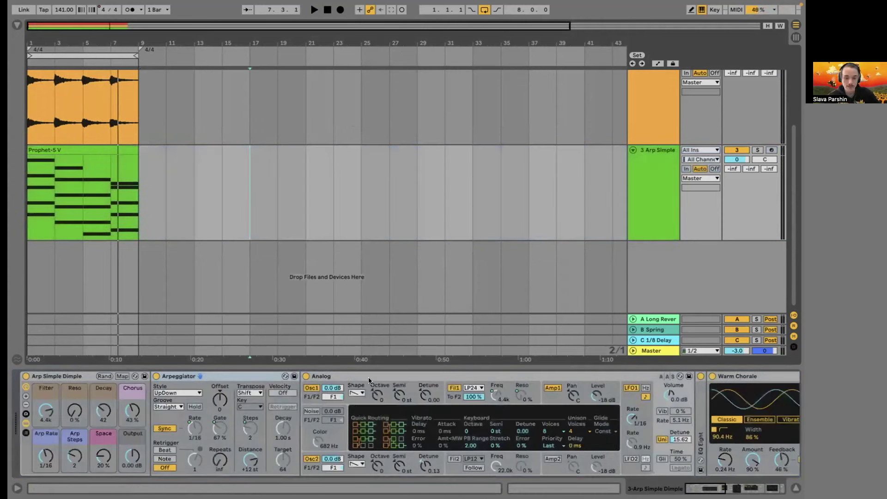
{"action": "left_click_drag", "start_coordinate": [739, 160], "coordinate": [740, 173]}
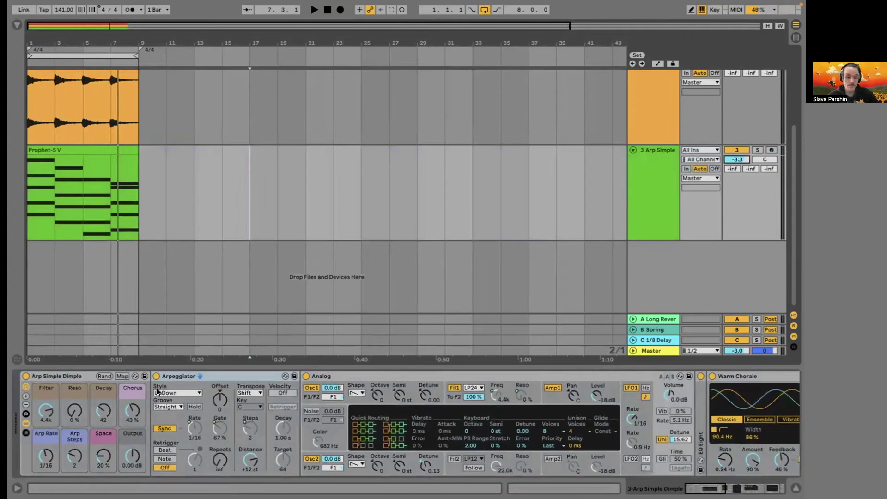
Set the rack's Arp Rate to 1/8 and listen to the clip from the start.
{"action": "left_click", "coordinate": [46, 451]}
{"action": "left_click_drag", "start_coordinate": [46, 452], "coordinate": [45, 458]}
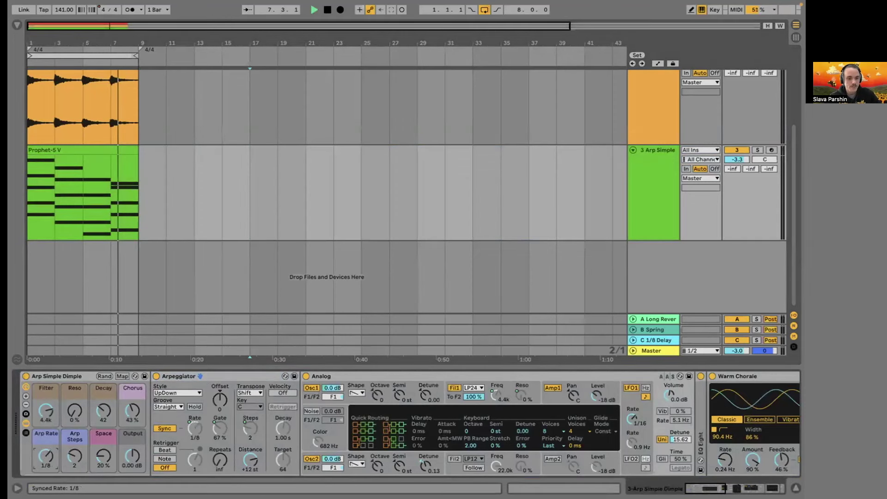
{"action": "left_click", "coordinate": [40, 149]}
{"action": "key", "text": "space"}
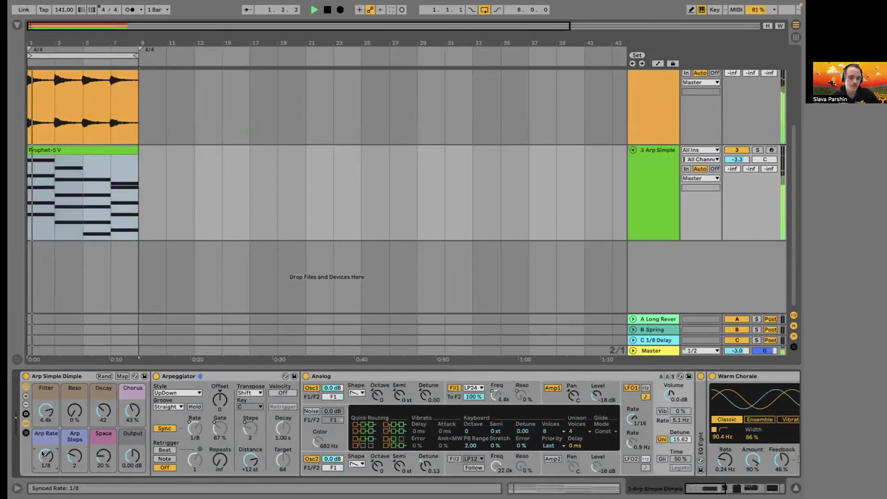
{"action": "key", "text": "space"}
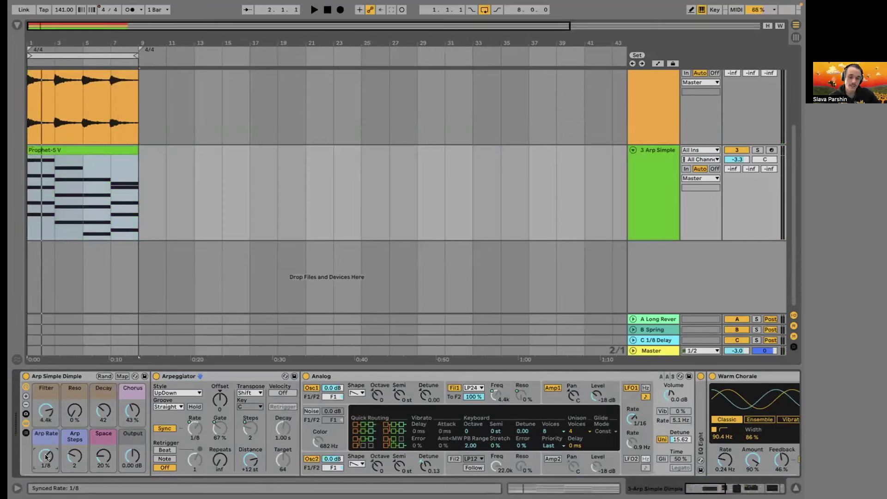
{"action": "key", "text": "space"}
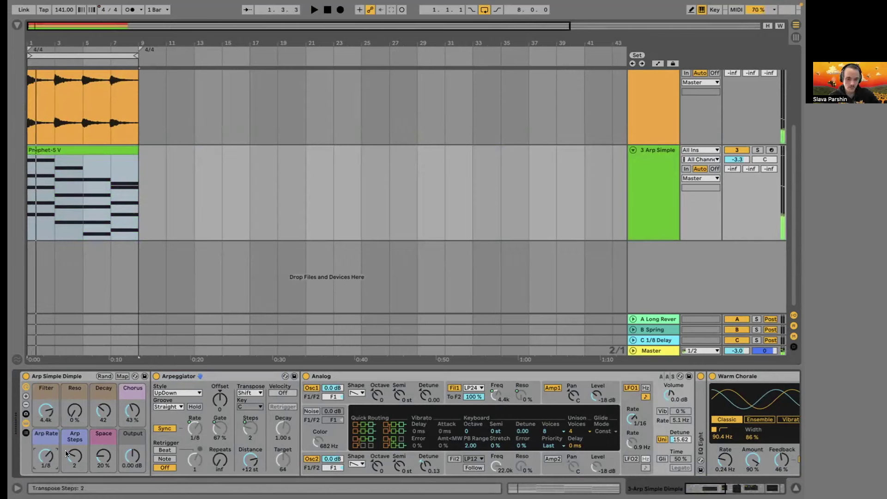
Adjust the rack's macros against playback: Arp Rate 1/24, Filter 117, Space 40% and Output -13.0 dB.
{"action": "left_click_drag", "start_coordinate": [46, 456], "coordinate": [46, 454]}
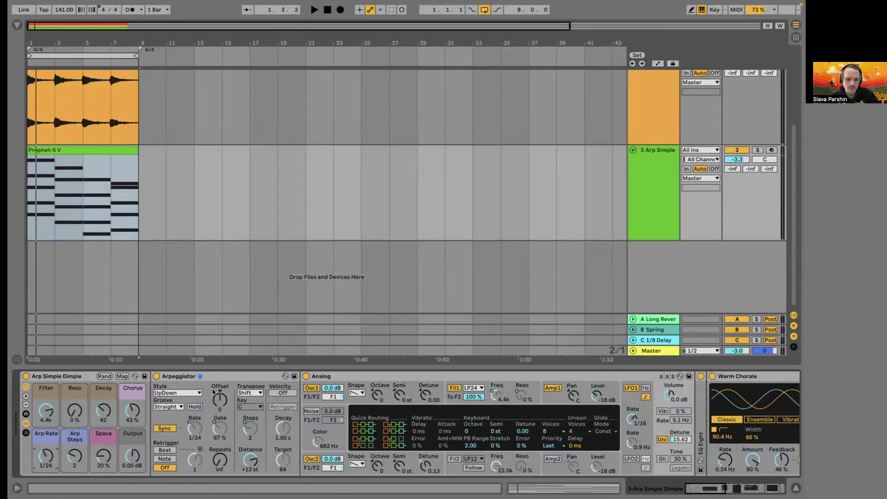
{"action": "key", "text": "space"}
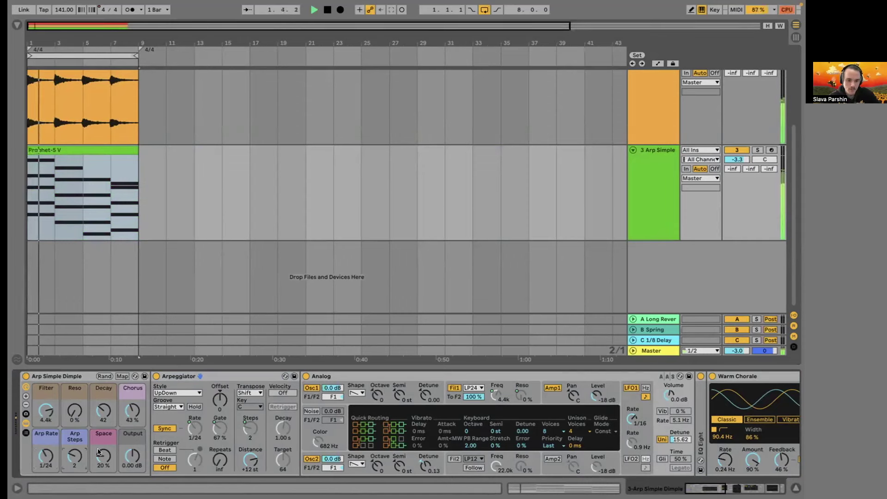
{"action": "left_click_drag", "start_coordinate": [46, 410], "coordinate": [46, 442]}
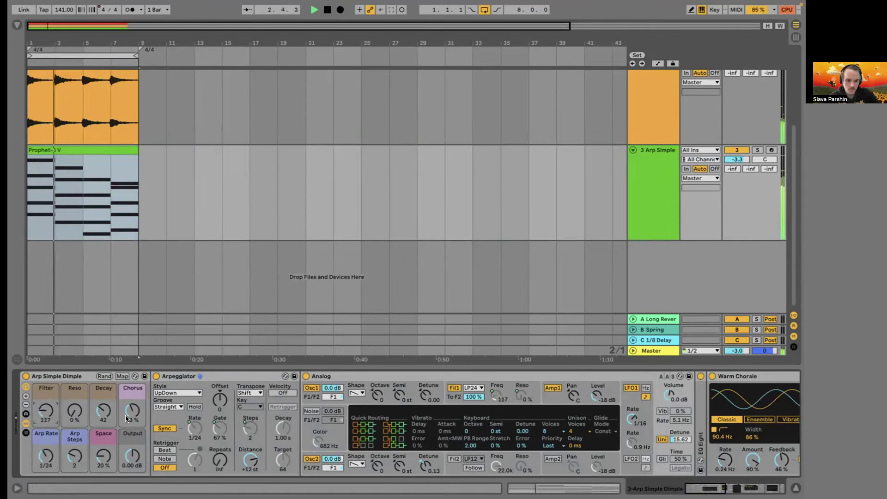
{"action": "left_click_drag", "start_coordinate": [104, 456], "coordinate": [132, 474]}
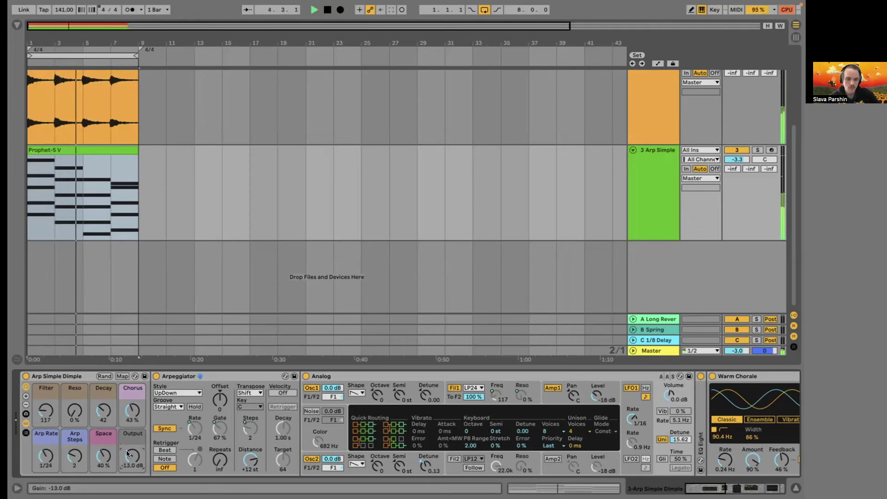
Return the Arp Rate to 1/8 and collapse the Arpeggiator, Analog, EQ Eight, Echo and Warm Reverb Long devices inside the rack.
{"action": "double_click", "coordinate": [236, 372]}
{"action": "double_click", "coordinate": [236, 372]}
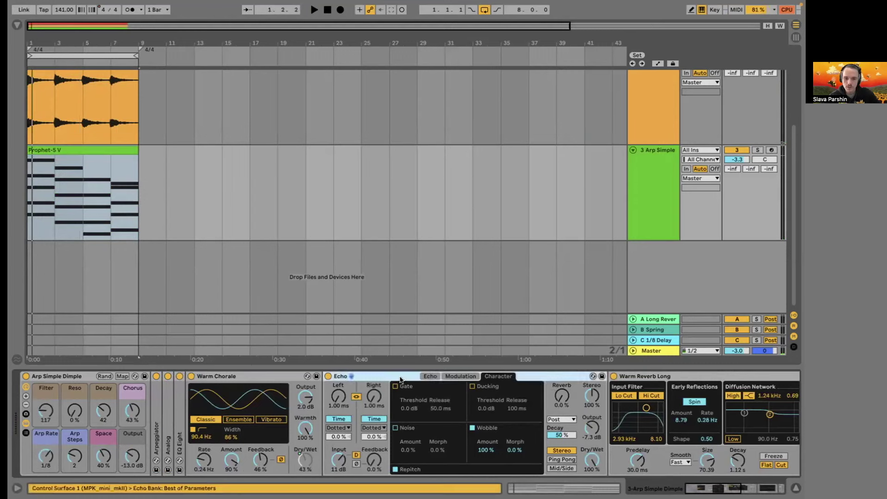
{"action": "double_click", "coordinate": [414, 376]}
{"action": "double_click", "coordinate": [414, 376]}
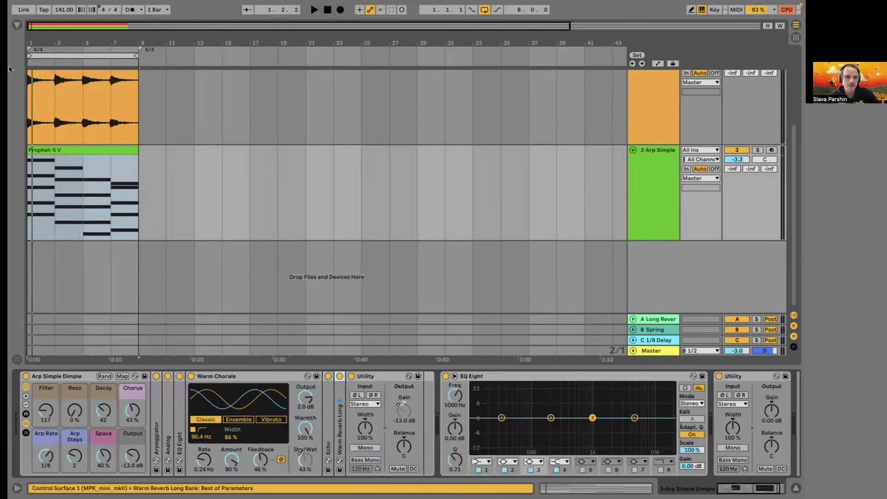
Find Auto Pan among the Pitch & Modulation audio effects and insert it after the arp rack, before the EQ Eight.
{"action": "left_click", "coordinate": [17, 25]}
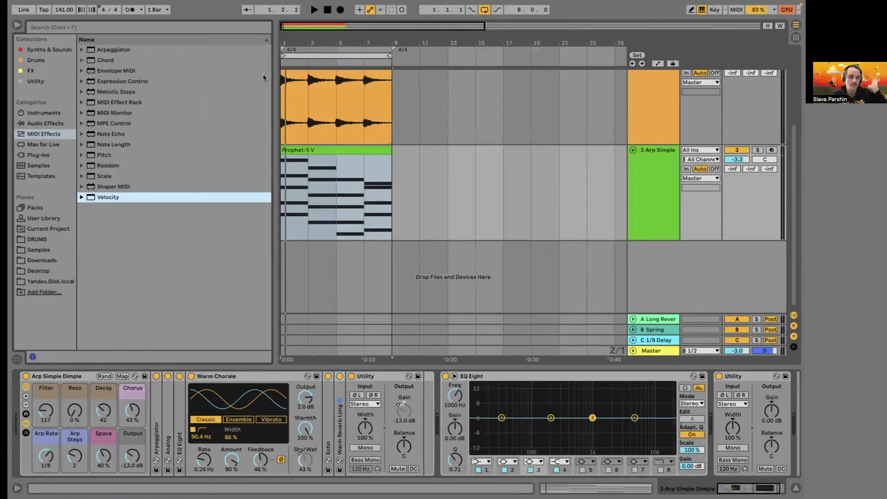
{"action": "left_click", "coordinate": [46, 122]}
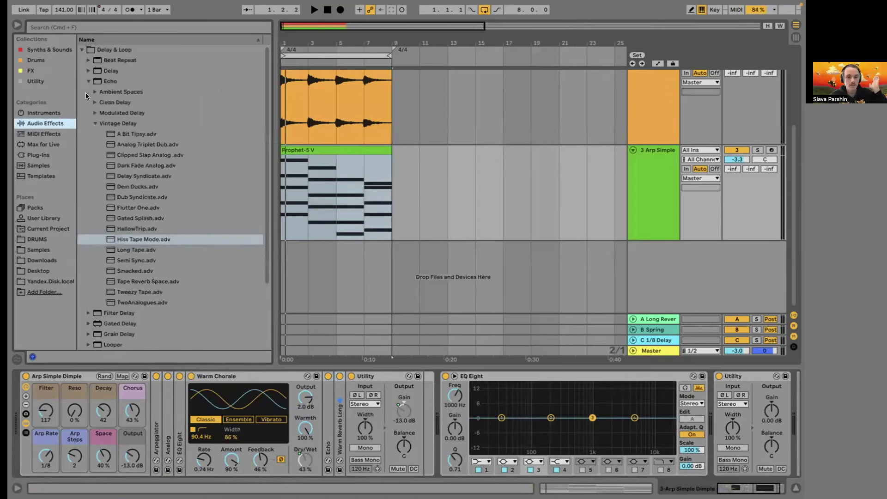
{"action": "left_click", "coordinate": [86, 81]}
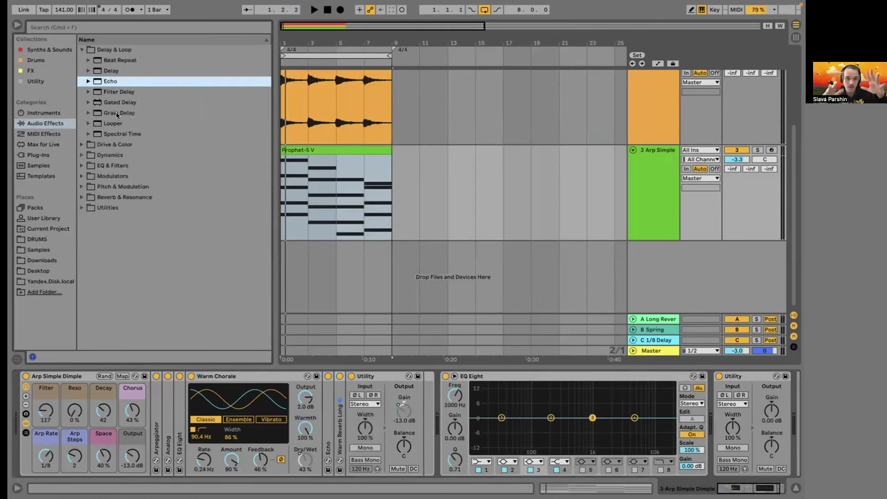
{"action": "left_click", "coordinate": [81, 186]}
{"action": "left_click_drag", "start_coordinate": [108, 116], "coordinate": [434, 379]}
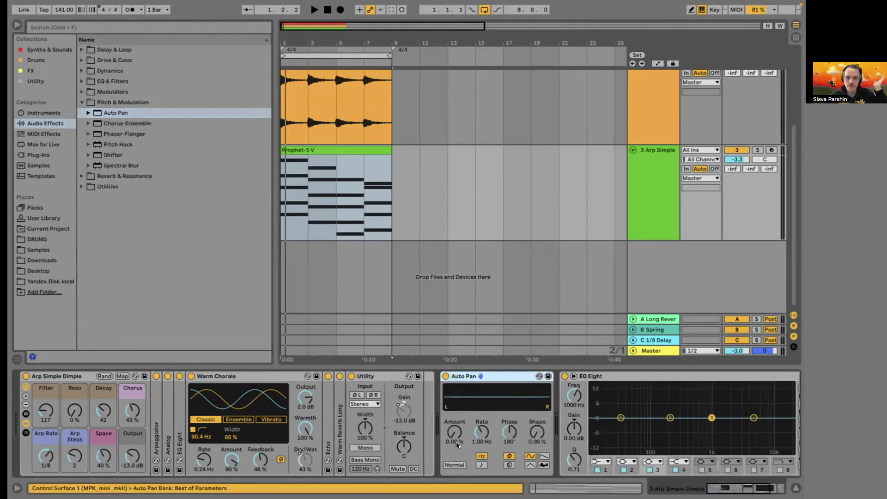
Set the Auto Pan to an Amount of 85.7% and a Rate of 0.11 Hz, and play the arp track soloed.
{"action": "left_click_drag", "start_coordinate": [456, 445], "coordinate": [481, 465]}
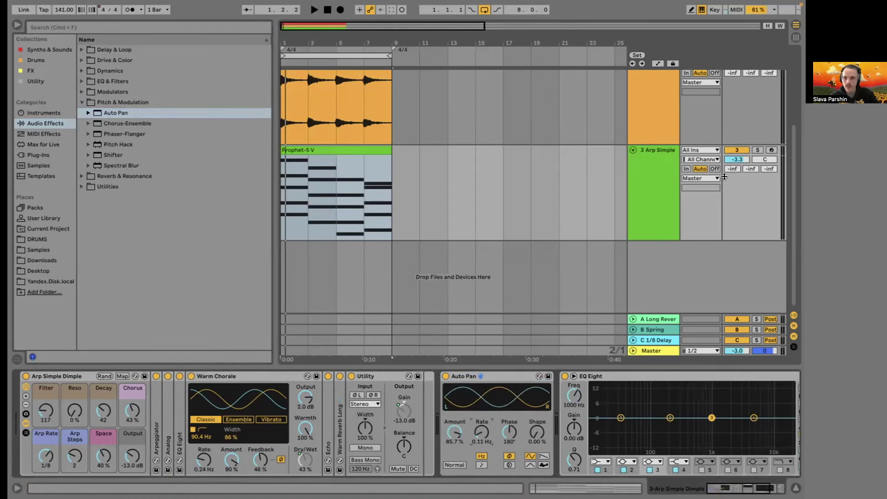
{"action": "left_click", "coordinate": [756, 149]}
{"action": "key", "text": "space"}
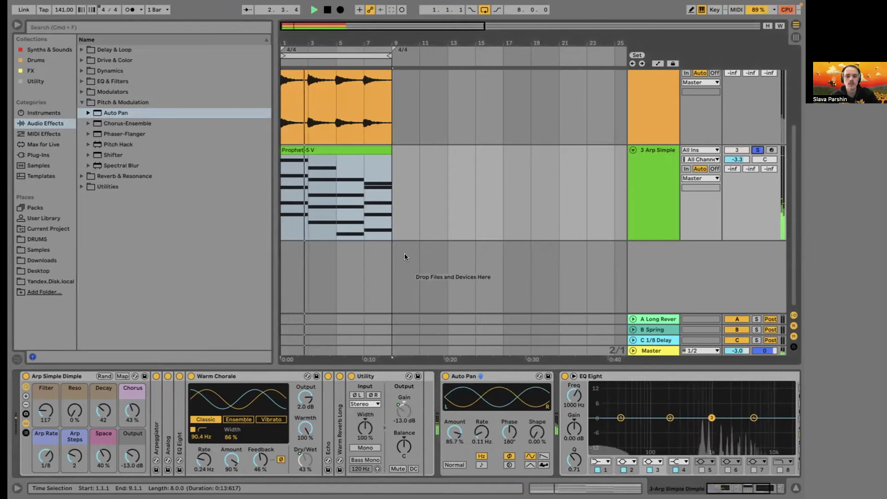
Stop playback, unsolo the arp track and fit the track heights to the arrangement view.
{"action": "key", "text": "space"}
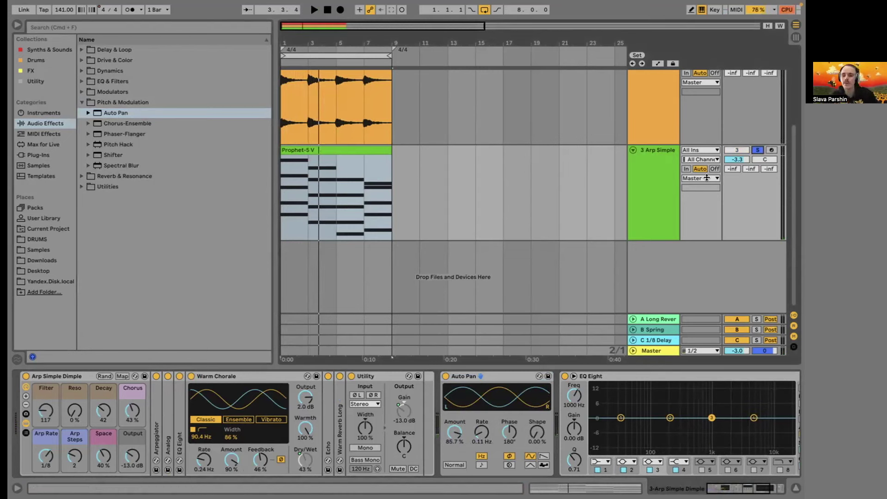
{"action": "left_click", "coordinate": [753, 148]}
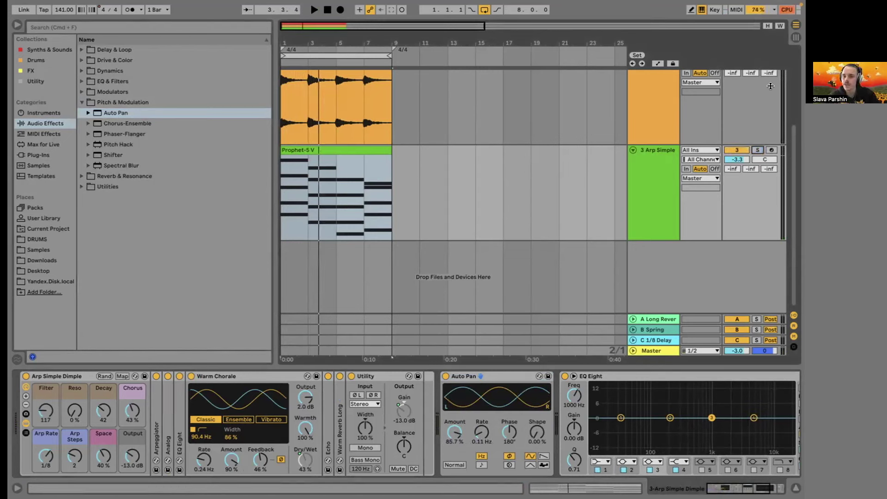
{"action": "left_click", "coordinate": [766, 27]}
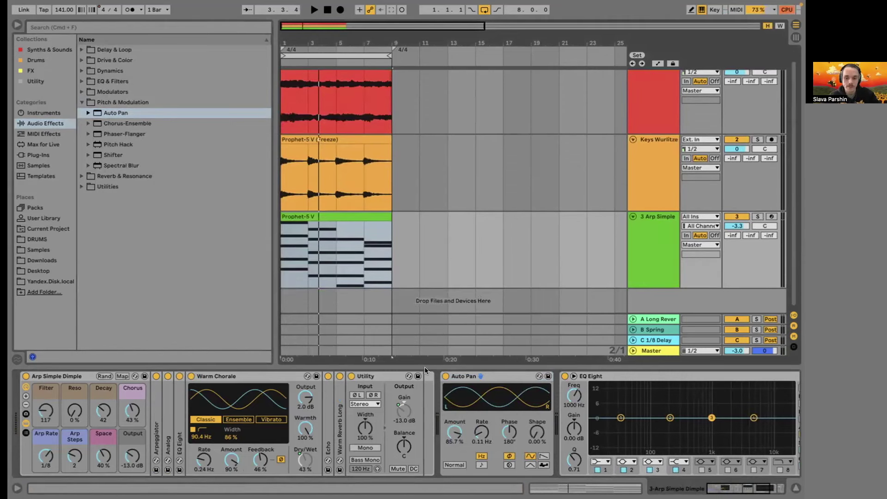
Collapse the Warm Chorale, rack Utility and Auto Pan devices, and delete the EQ Eight and Utility after the Auto Pan.
{"action": "double_click", "coordinate": [253, 373]}
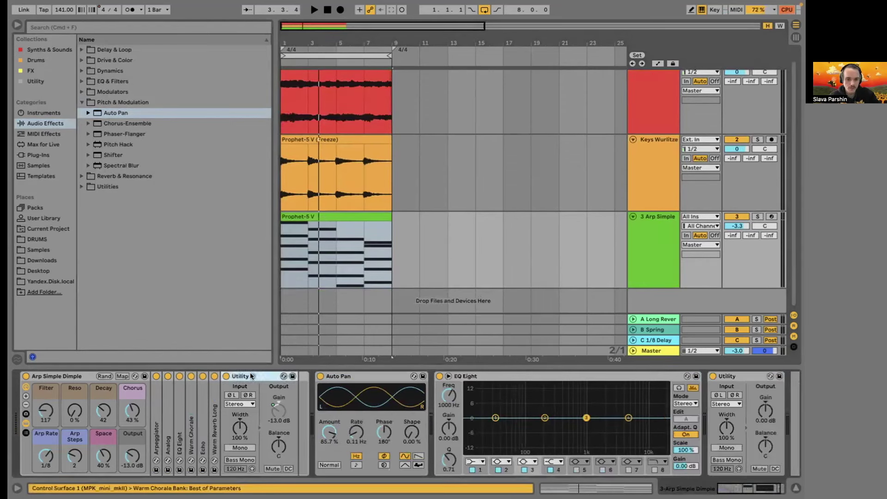
{"action": "double_click", "coordinate": [250, 373]}
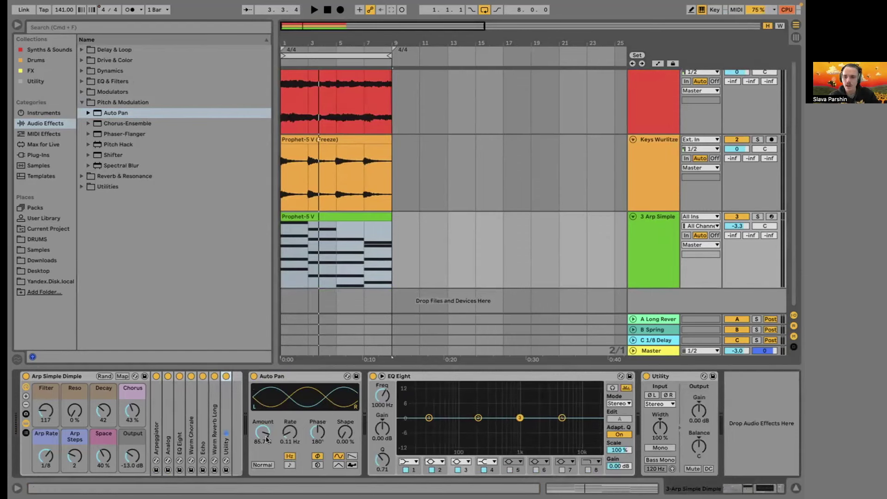
{"action": "double_click", "coordinate": [286, 380]}
{"action": "left_click", "coordinate": [357, 376]}
{"action": "key", "text": "Delete"}
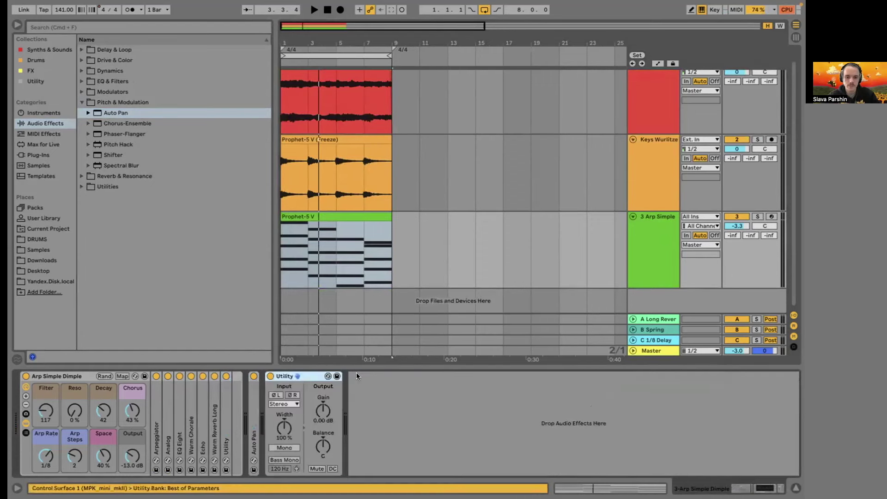
{"action": "key", "text": "Delete"}
Freeze the Arp Simple Dimple track and flatten it to audio.
{"action": "left_click", "coordinate": [658, 254]}
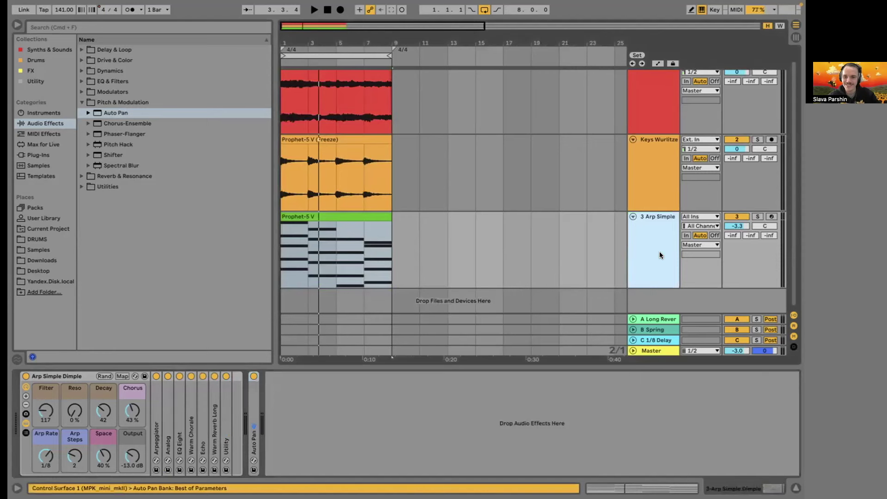
{"action": "right_click", "coordinate": [659, 255]}
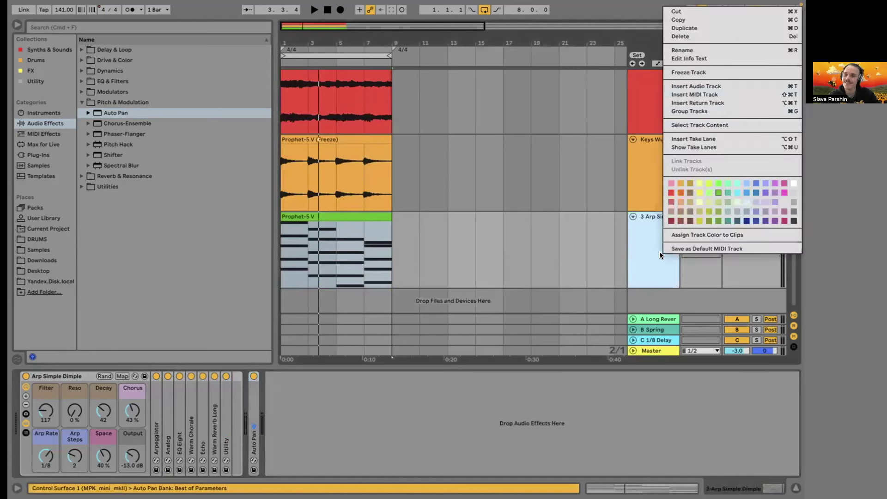
{"action": "left_click", "coordinate": [685, 73]}
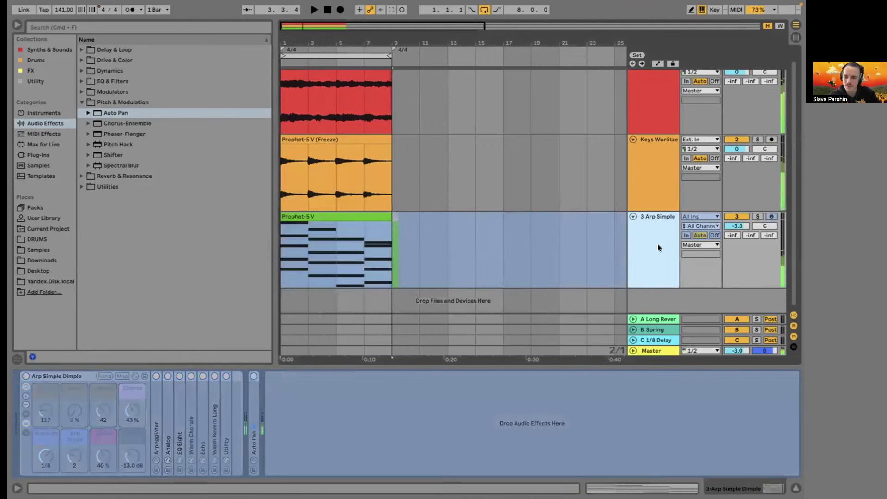
{"action": "right_click", "coordinate": [660, 243]}
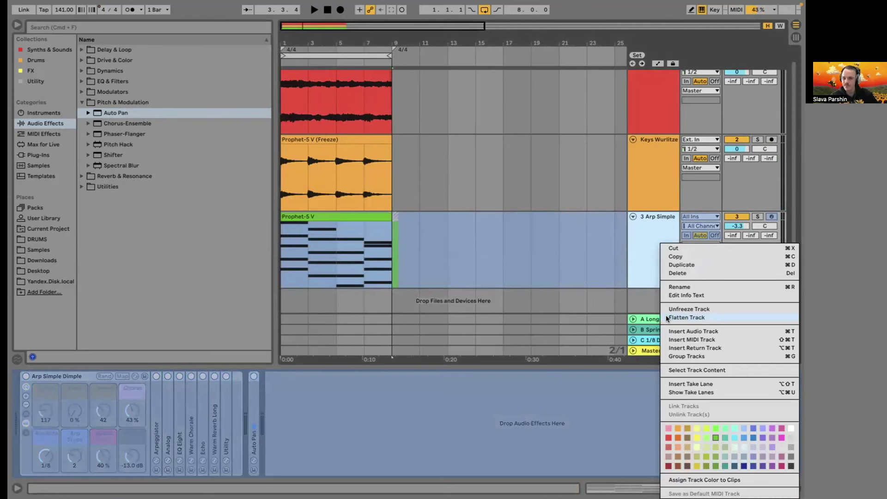
{"action": "left_click", "coordinate": [666, 317]}
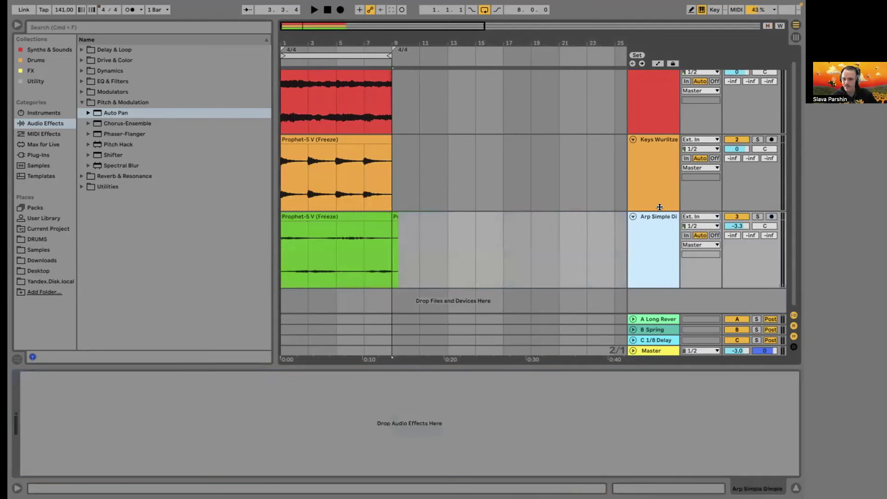
Play the mix from the start of the flattened arp clip and raise the arp track's volume to 0 dB.
{"action": "left_click", "coordinate": [295, 205]}
{"action": "left_click", "coordinate": [302, 216]}
{"action": "key", "text": "space"}
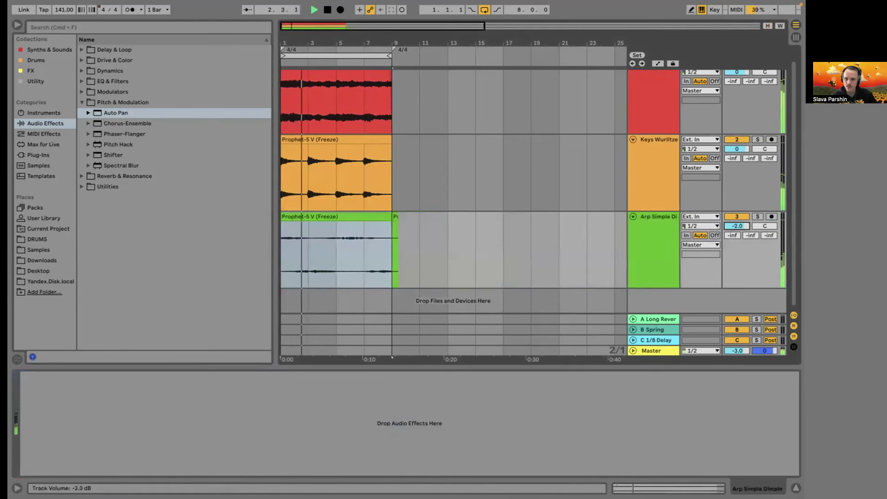
{"action": "mouse_move", "coordinate": [730, 223]}
{"action": "left_mouse_down"}
{"action": "mouse_move", "coordinate": [730, 213]}
{"action": "mouse_move", "coordinate": [732, 227]}
{"action": "left_mouse_up"}
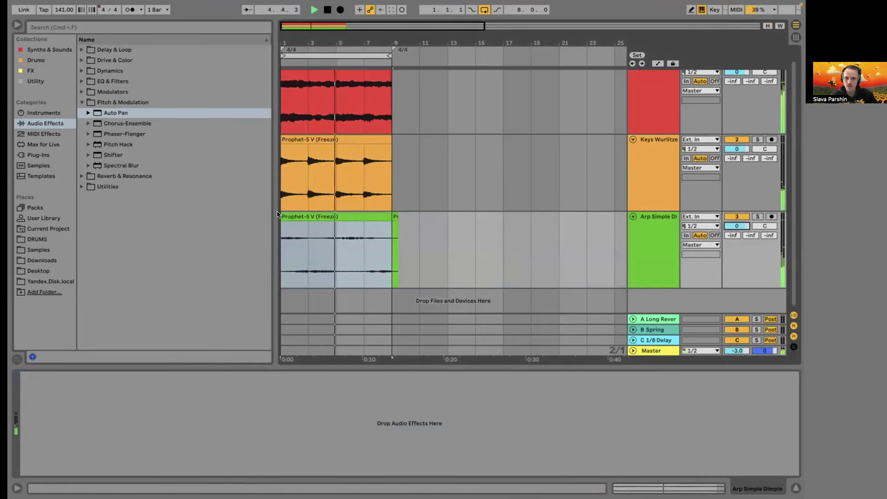
Open the flattened arp clip's details, raise its clip gain to 10.2 dB and hide the clip view.
{"action": "left_click", "coordinate": [314, 223]}
{"action": "key", "text": "shift+Tab"}
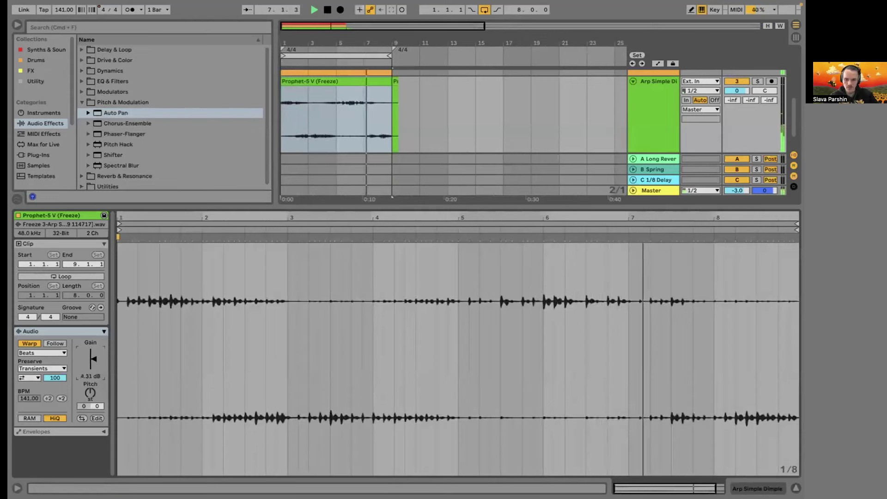
{"action": "left_click_drag", "start_coordinate": [92, 361], "coordinate": [93, 355]}
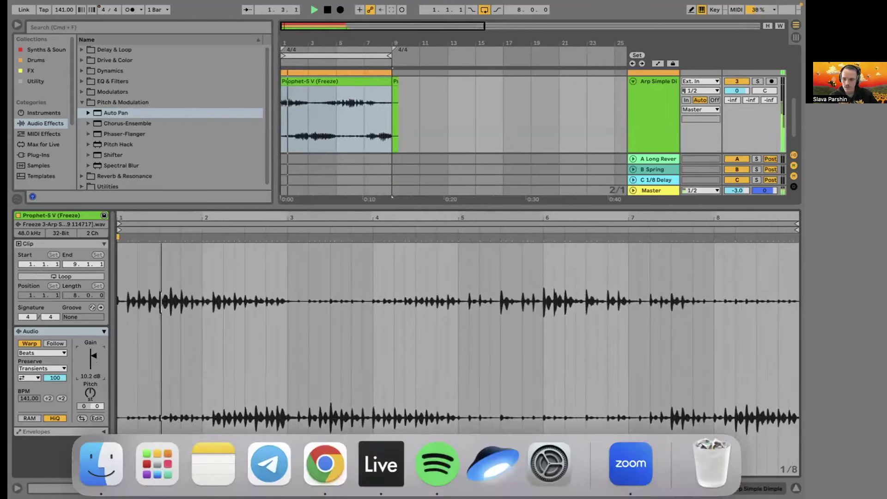
{"action": "left_click", "coordinate": [795, 488]}
Stop playback and delete the short leftover clip after bar 9 on the arp track.
{"action": "key", "text": "space"}
{"action": "left_click", "coordinate": [396, 241]}
{"action": "key", "text": "Delete"}
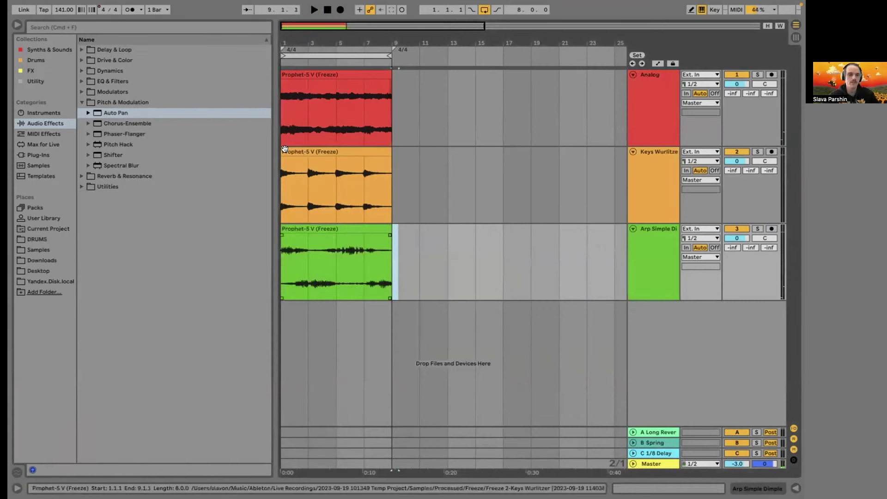
Zoom the arrangement to the eight-bar clips, fit the track heights and hide the browser.
{"action": "left_click", "coordinate": [298, 227]}
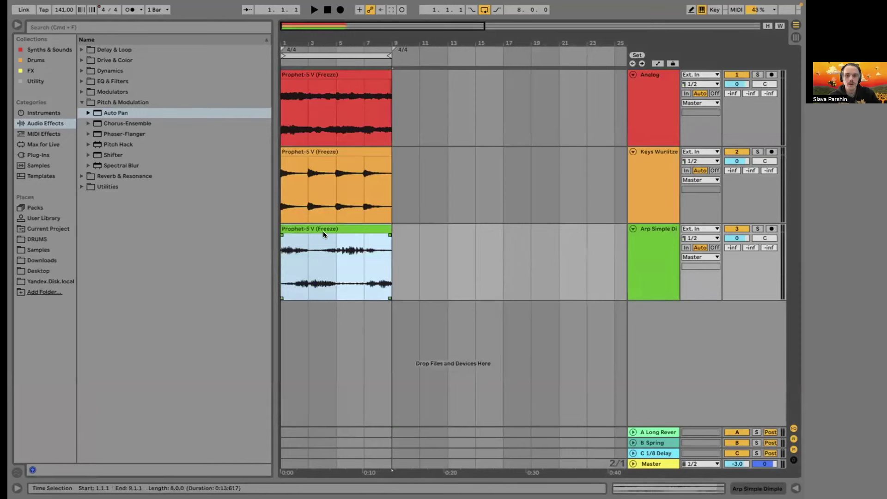
{"action": "key", "text": "z"}
{"action": "left_click_drag", "start_coordinate": [238, 226], "coordinate": [218, 228]}
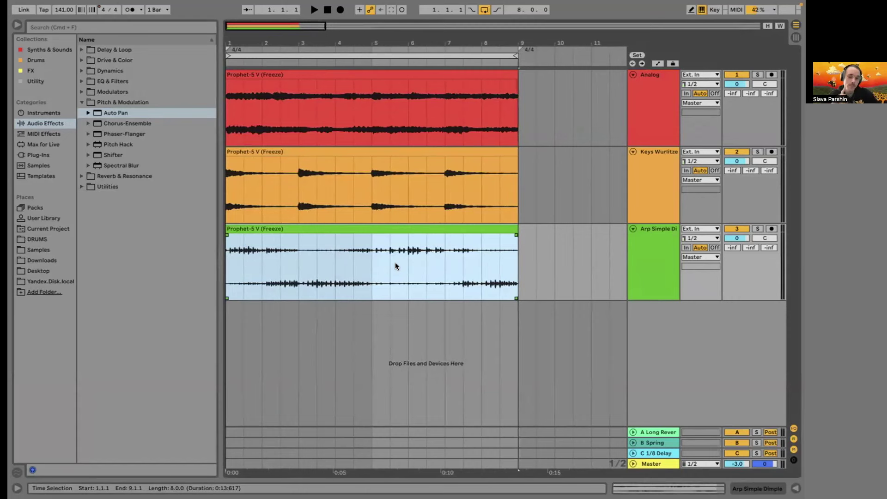
{"action": "left_click", "coordinate": [767, 26]}
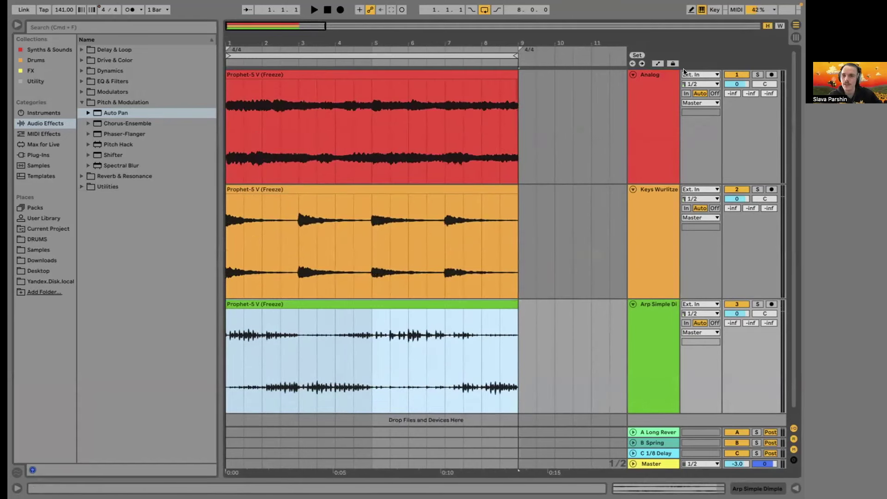
{"action": "left_click", "coordinate": [18, 26]}
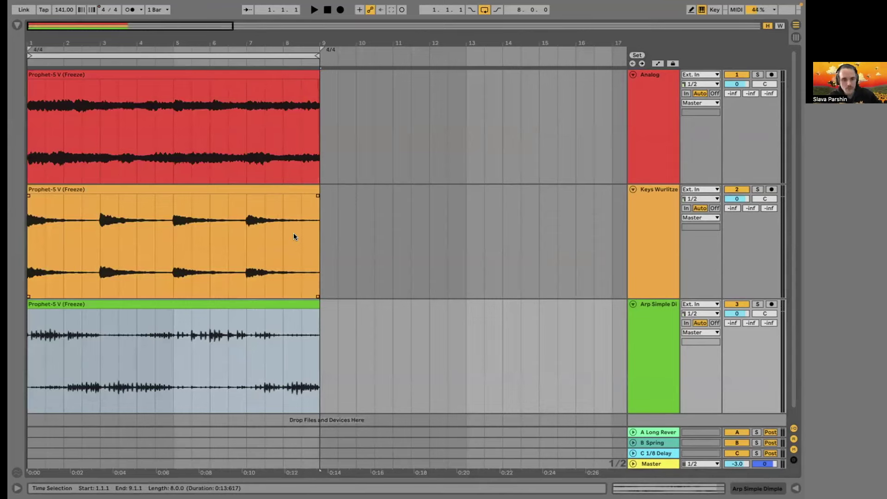
Switch to the Chrome presentation, go to the "барабаны Тайлера" slide and open its WhoSampled link.
{"action": "key", "text": "super+Tab"}
{"action": "key", "text": "Right"}
{"action": "key", "text": "Right"}
{"action": "key", "text": "Left"}
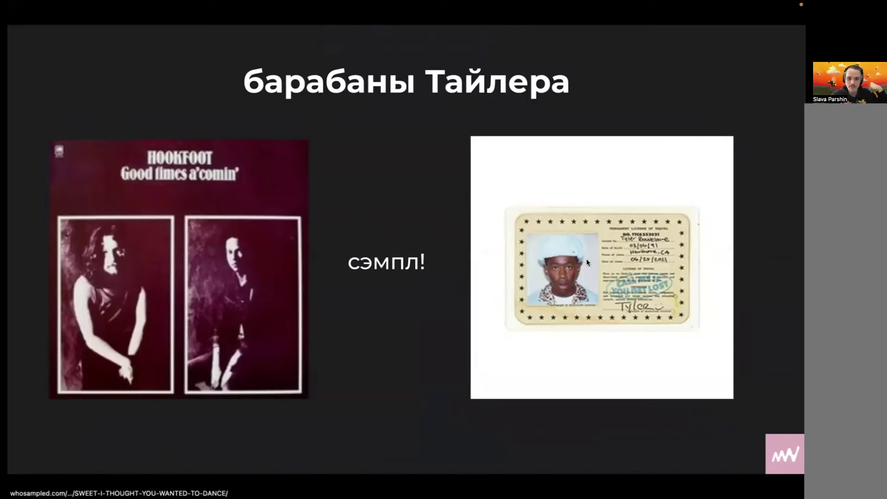
{"action": "left_click", "coordinate": [457, 342]}
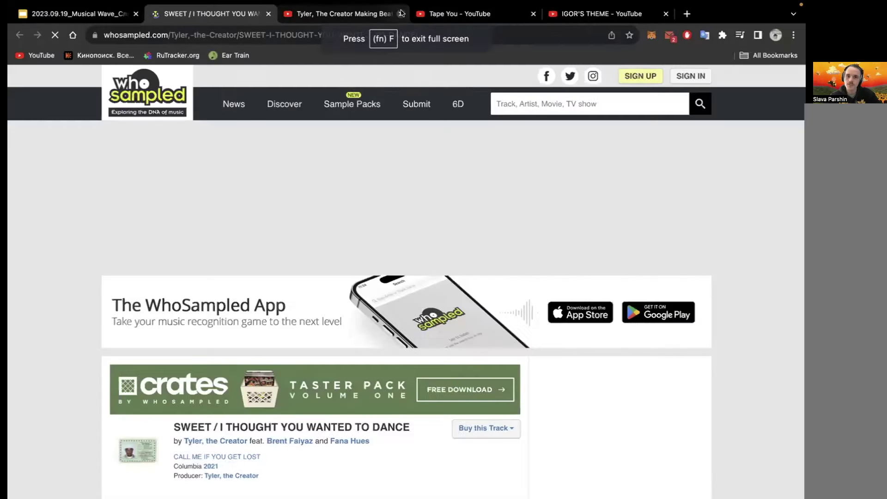
Close the three YouTube tabs and return to the WhoSampled page for SWEET / I THOUGHT YOU WANTED TO DANCE.
{"action": "middle_click", "coordinate": [344, 14]}
{"action": "middle_click", "coordinate": [344, 14]}
{"action": "middle_click", "coordinate": [344, 14]}
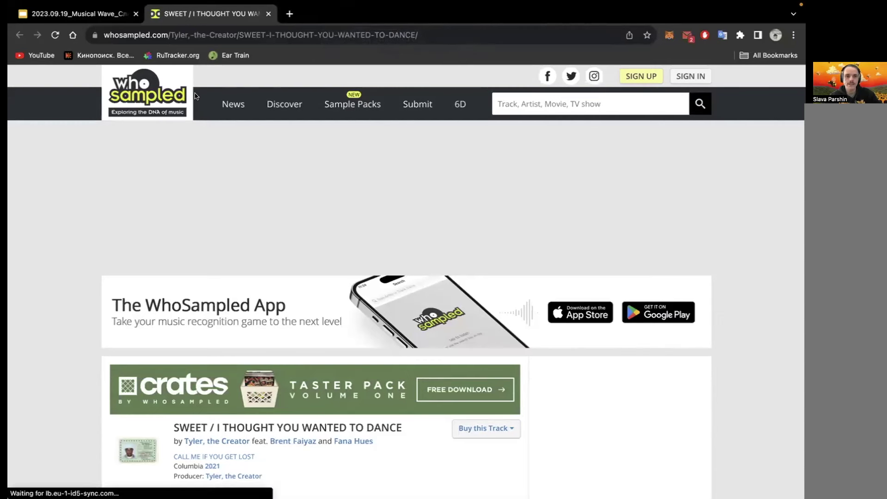
{"action": "left_click", "coordinate": [118, 35]}
{"action": "left_click", "coordinate": [79, 13]}
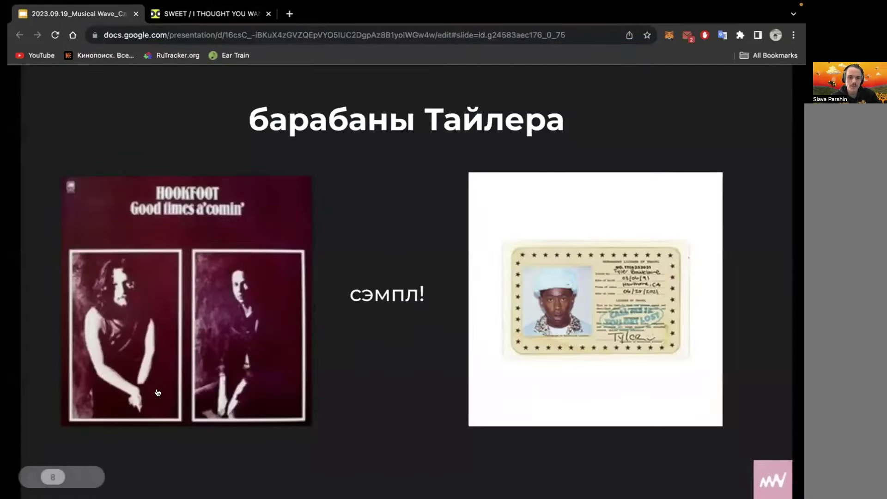
{"action": "left_click", "coordinate": [202, 9]}
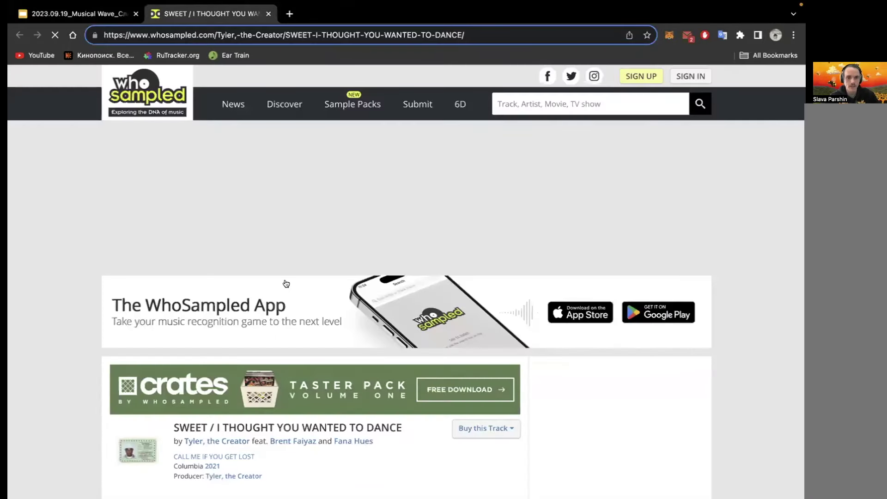
{"action": "left_click", "coordinate": [517, 105]}
{"action": "type", "text": "sweet i th"}
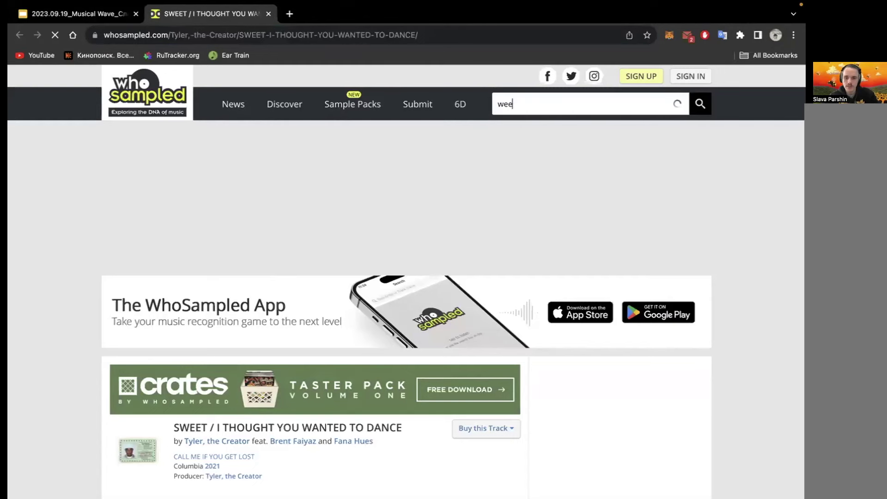
{"action": "key", "text": "super+a"}
{"action": "key", "text": "BackSpace"}
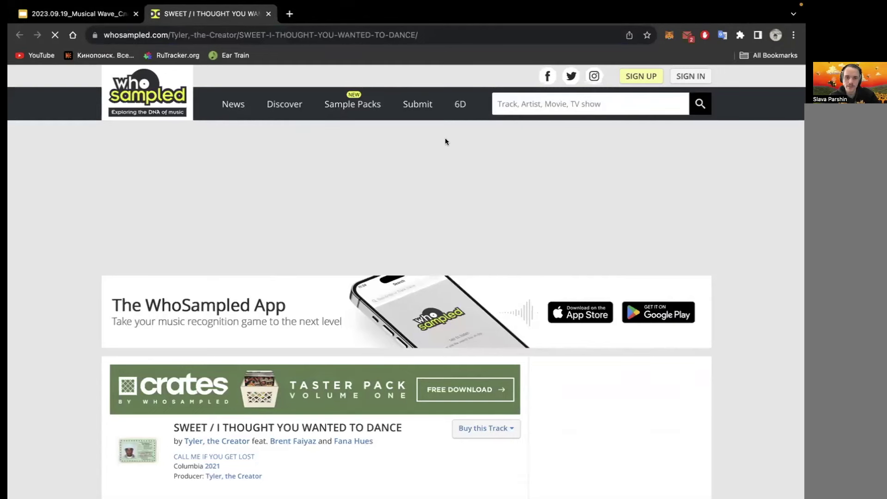
From the track's list of samples, open Hookfoot's "Is Anyone There" drum sample and play Tyler's track from where the sample appears.
{"action": "scroll", "coordinate": [445, 138], "scroll_direction": "down", "scroll_amount": 2}
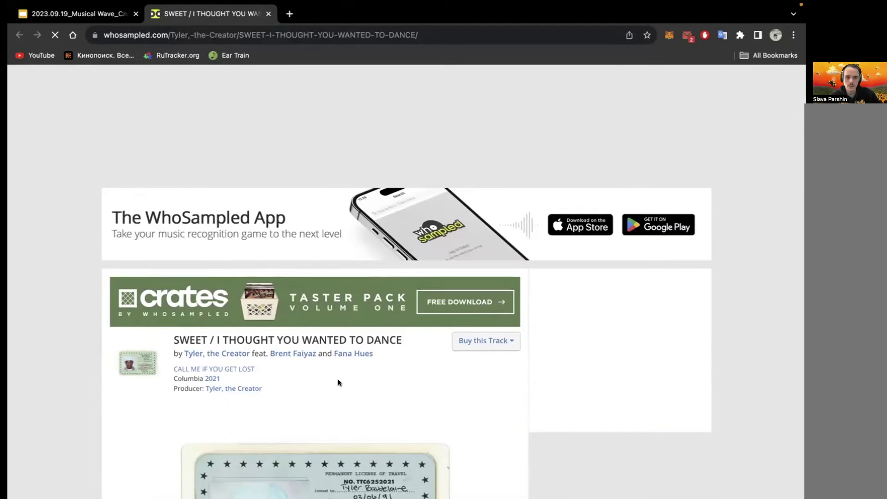
{"action": "scroll", "coordinate": [337, 379], "scroll_direction": "up", "scroll_amount": 2}
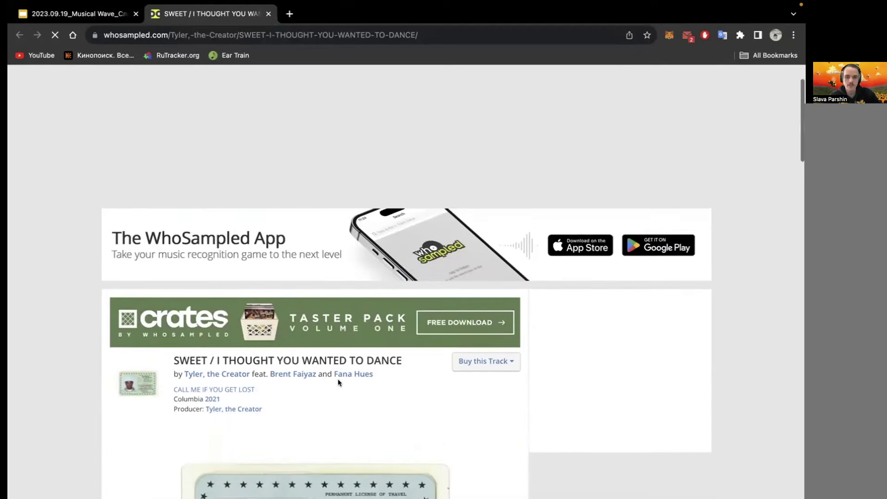
{"action": "scroll", "coordinate": [338, 382], "scroll_direction": "down", "scroll_amount": 2}
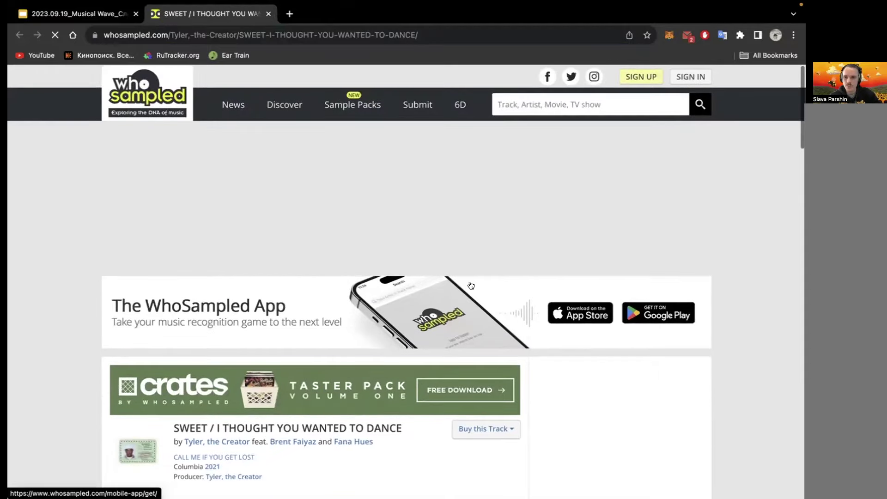
{"action": "scroll", "coordinate": [550, 395], "scroll_direction": "down", "scroll_amount": 2}
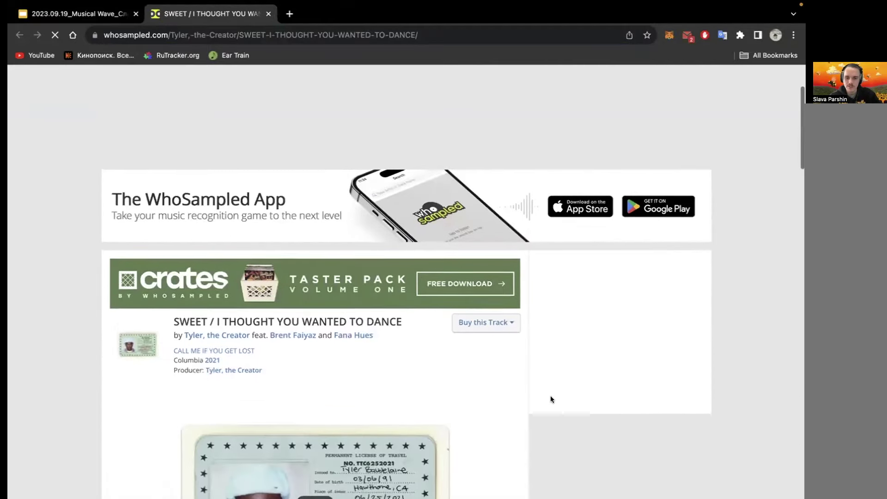
{"action": "scroll", "coordinate": [560, 288], "scroll_direction": "down", "scroll_amount": 10}
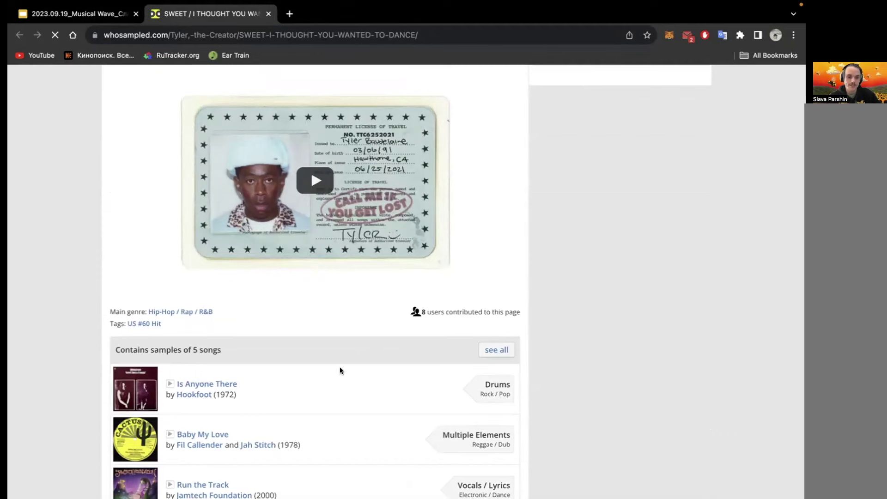
{"action": "scroll", "coordinate": [326, 390], "scroll_direction": "down", "scroll_amount": 1}
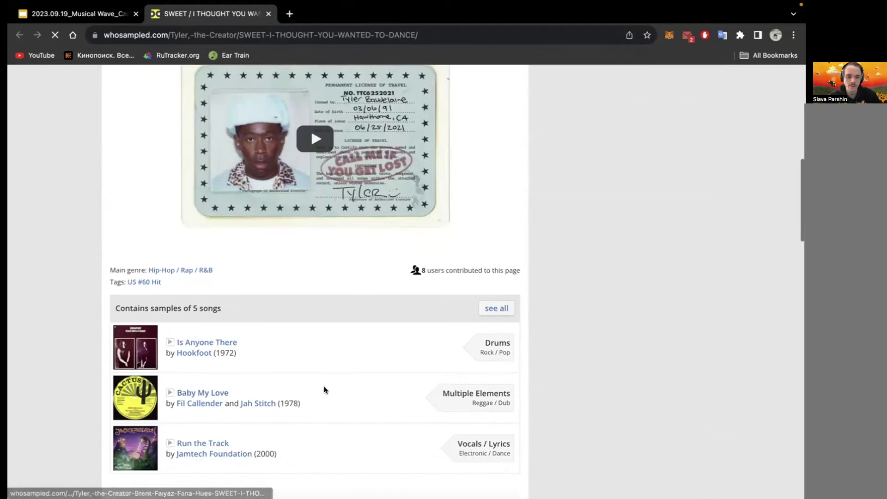
{"action": "left_click", "coordinate": [228, 341]}
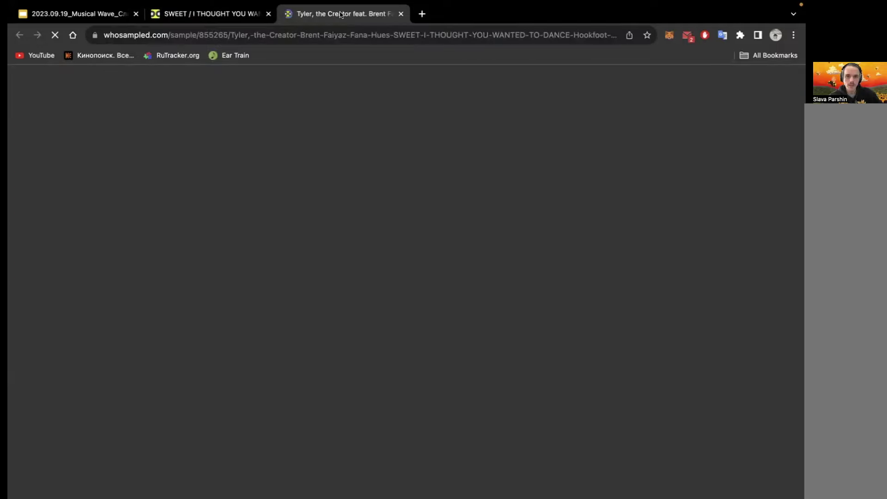
{"action": "scroll", "coordinate": [284, 400], "scroll_direction": "down", "scroll_amount": 3}
{"action": "left_click", "coordinate": [278, 397]}
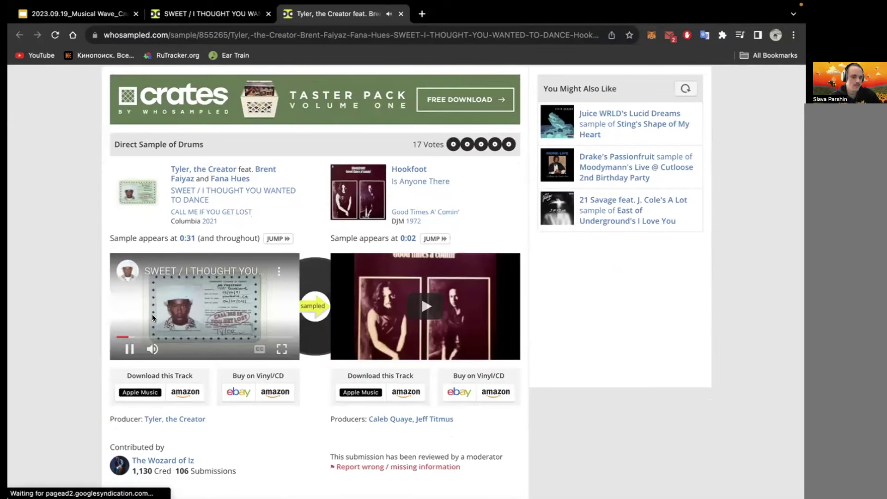
Listen to Tyler's SWEET / I THOUGHT YOU WANTED TO DANCE for its drum part, pausing and resuming the player.
{"action": "scroll", "coordinate": [152, 318], "scroll_direction": "down", "scroll_amount": 9}
{"action": "scroll", "coordinate": [129, 224], "scroll_direction": "up", "scroll_amount": 6}
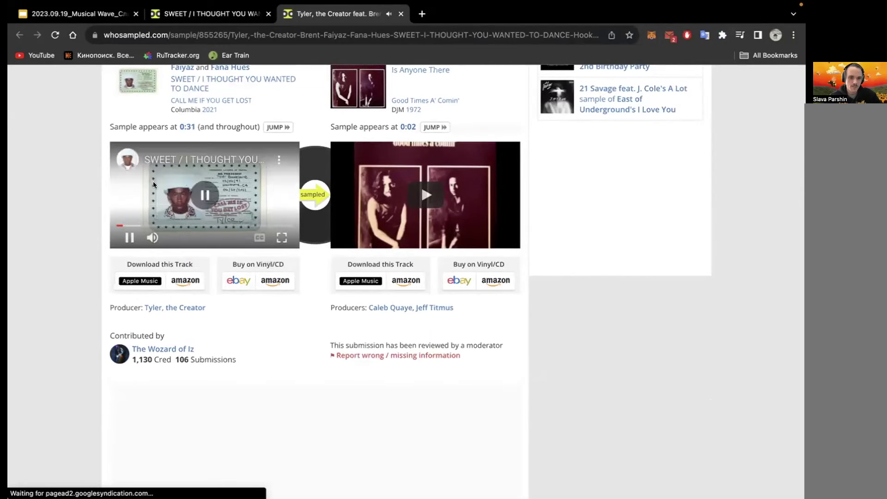
{"action": "left_click", "coordinate": [129, 236]}
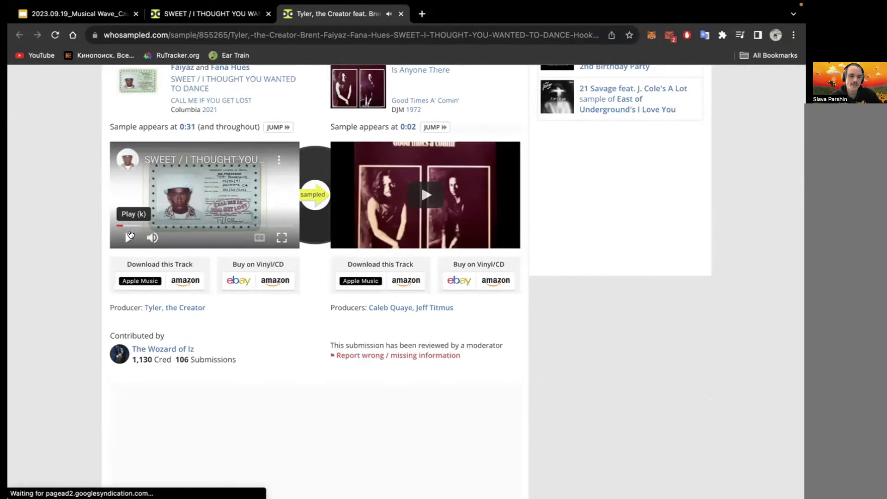
{"action": "left_click", "coordinate": [129, 236]}
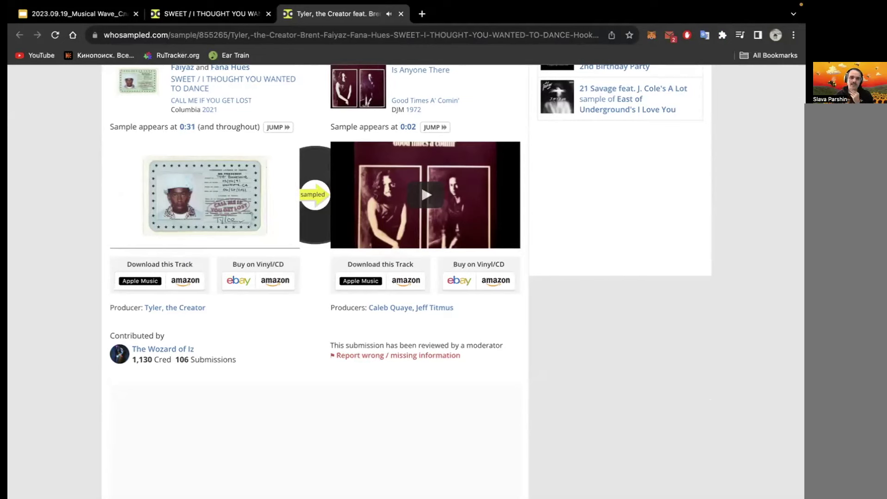
{"action": "left_click", "coordinate": [241, 195]}
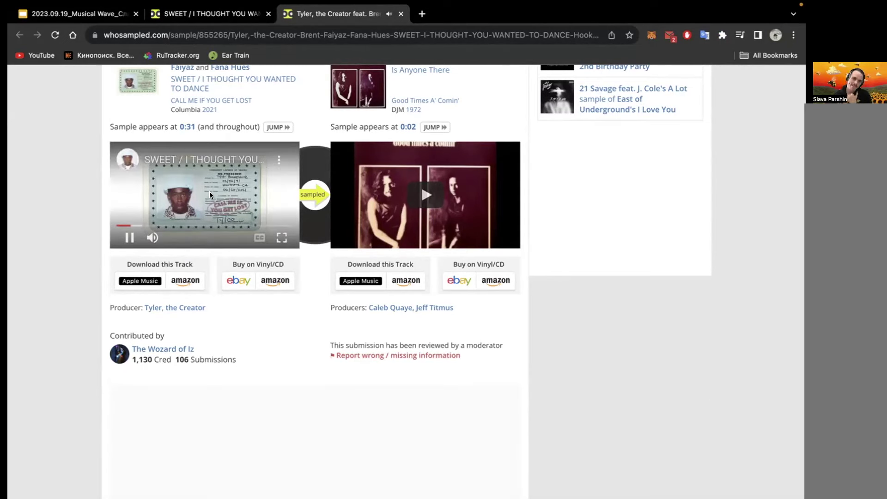
{"action": "left_click", "coordinate": [210, 195]}
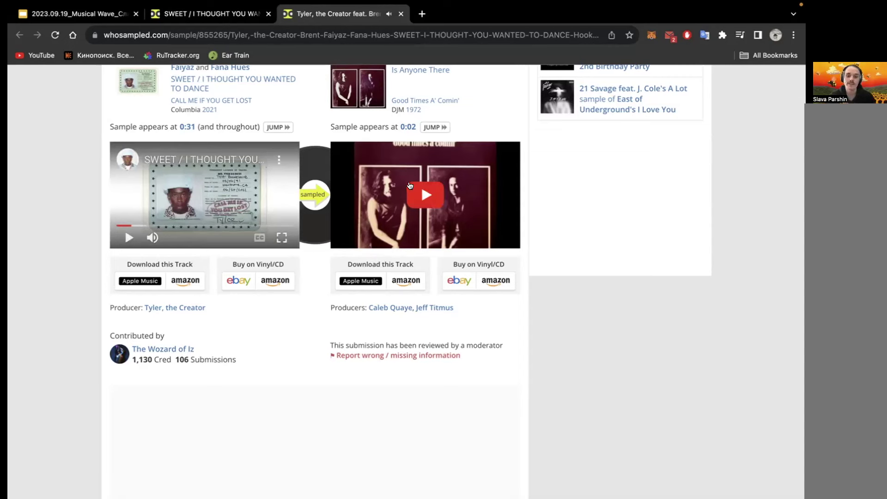
Play Hookfoot's "Is Anyone There", pause it and replay Tyler's track to compare the drums.
{"action": "left_click", "coordinate": [409, 185]}
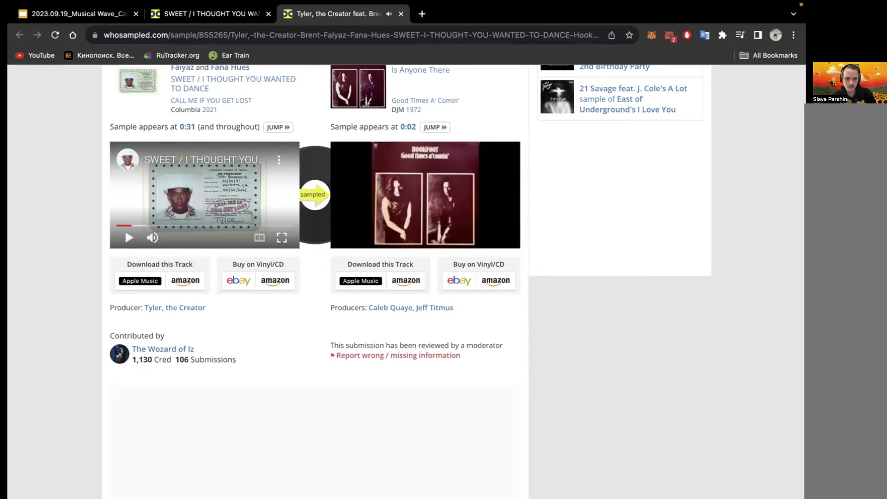
{"action": "left_click", "coordinate": [400, 192]}
{"action": "left_click", "coordinate": [195, 190]}
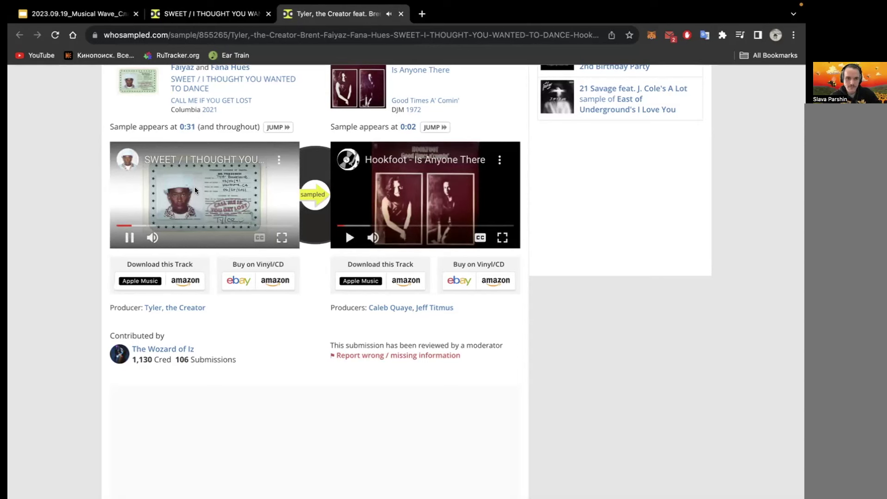
{"action": "left_click", "coordinate": [195, 190]}
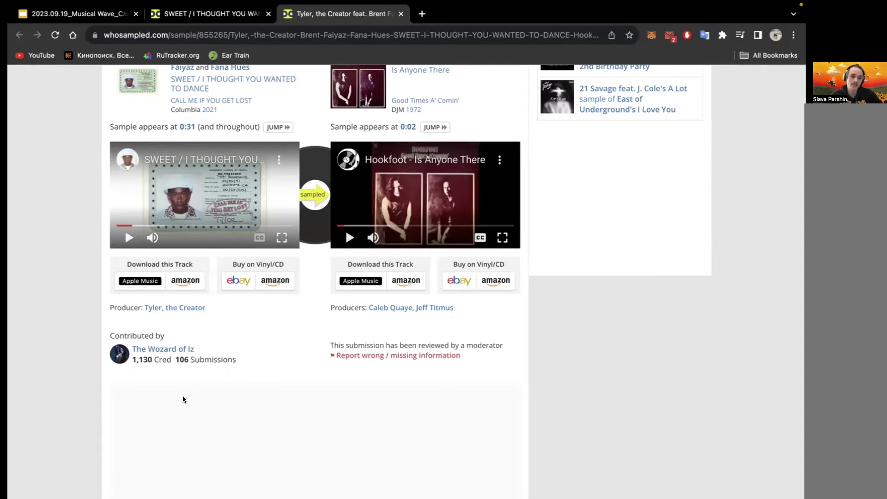
Return to the presentation in full screen, advance two slides and switch to Ableton Live.
{"action": "left_click", "coordinate": [210, 14]}
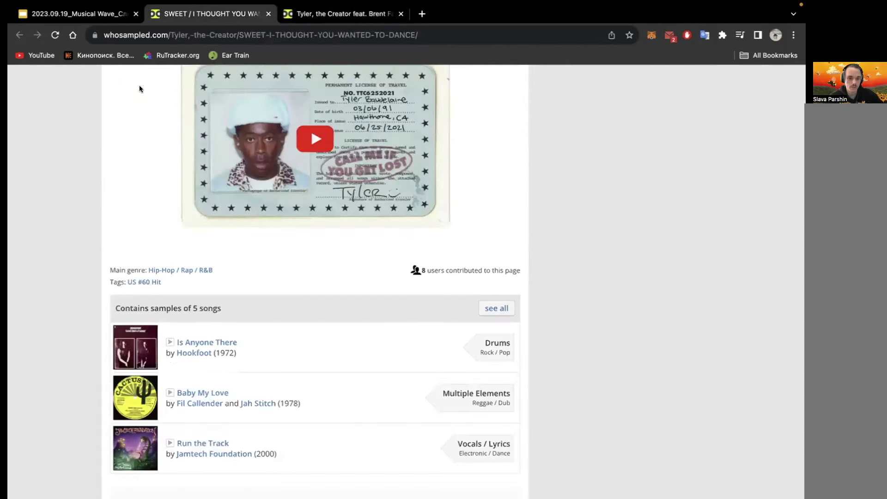
{"action": "left_click", "coordinate": [102, 15]}
{"action": "key", "text": "super+shift+Return"}
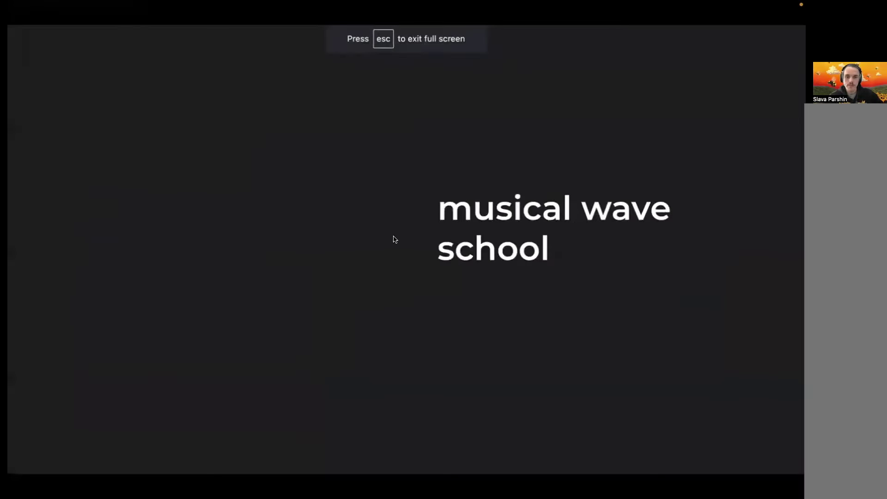
{"action": "key", "text": "Right"}
{"action": "key", "text": "Right"}
{"action": "key", "text": "super+Tab"}
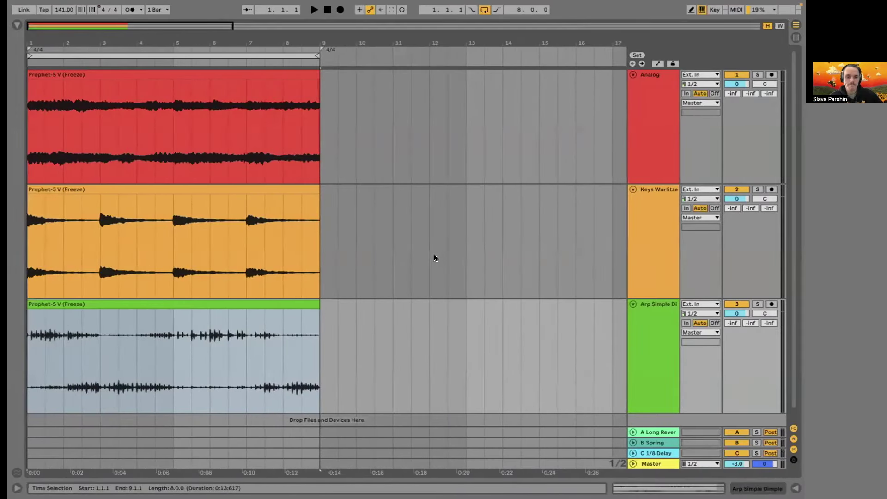
Fold the Analog, Keys Wurlitzer and Arp Simple tracks in the arrangement.
{"action": "left_click", "coordinate": [633, 74]}
{"action": "left_click", "coordinate": [629, 94]}
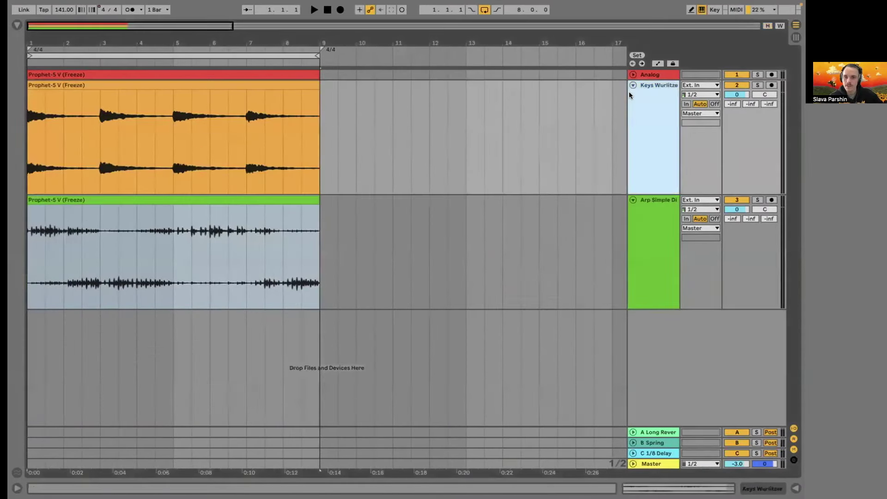
{"action": "left_click", "coordinate": [631, 84]}
{"action": "left_click", "coordinate": [631, 95]}
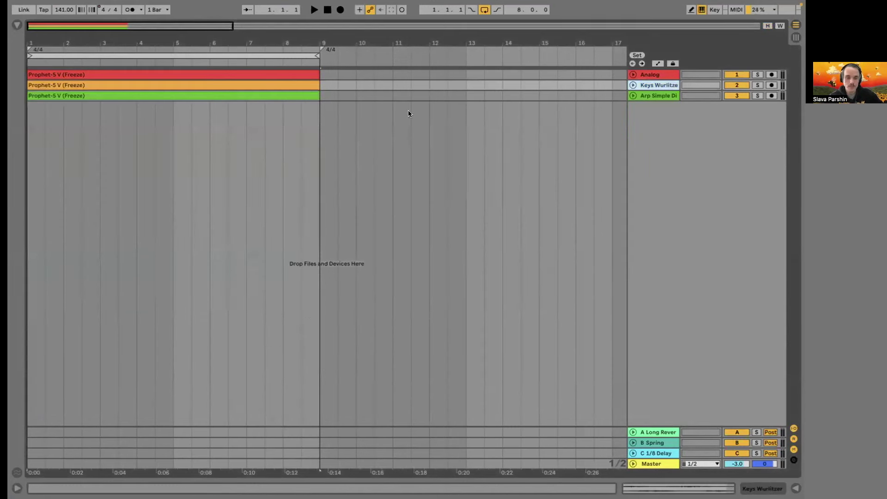
Show the browser, open Downloads > Tyler Workshop > Sounds > Drums > Brakes and widen the browser to show full file names.
{"action": "left_click", "coordinate": [17, 25]}
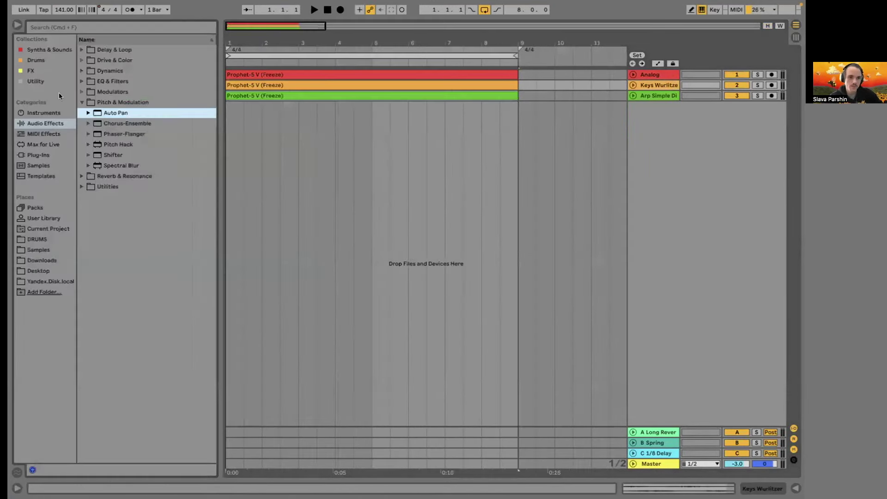
{"action": "left_click", "coordinate": [37, 259]}
{"action": "left_click", "coordinate": [89, 81]}
{"action": "left_click", "coordinate": [88, 91]}
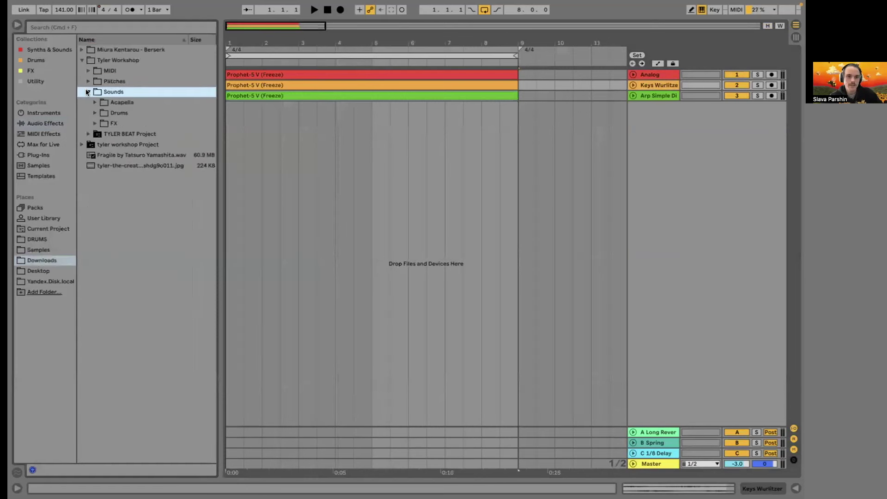
{"action": "left_click", "coordinate": [115, 111]}
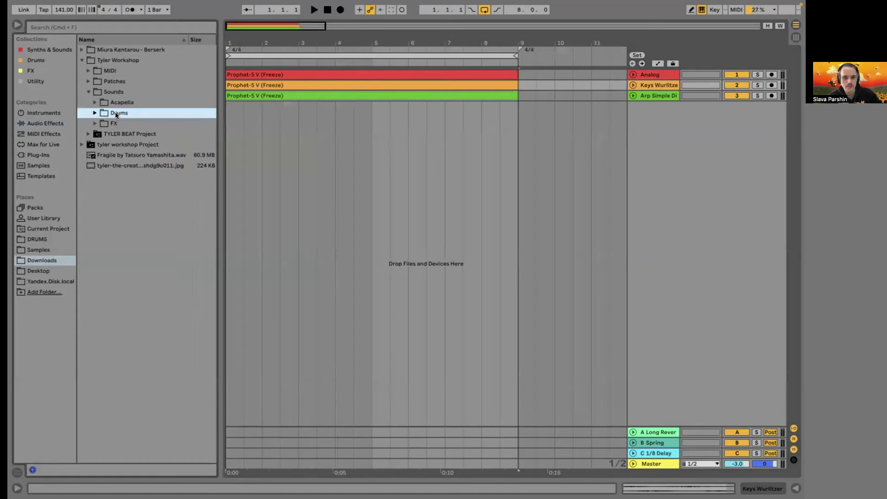
{"action": "key", "text": "Right"}
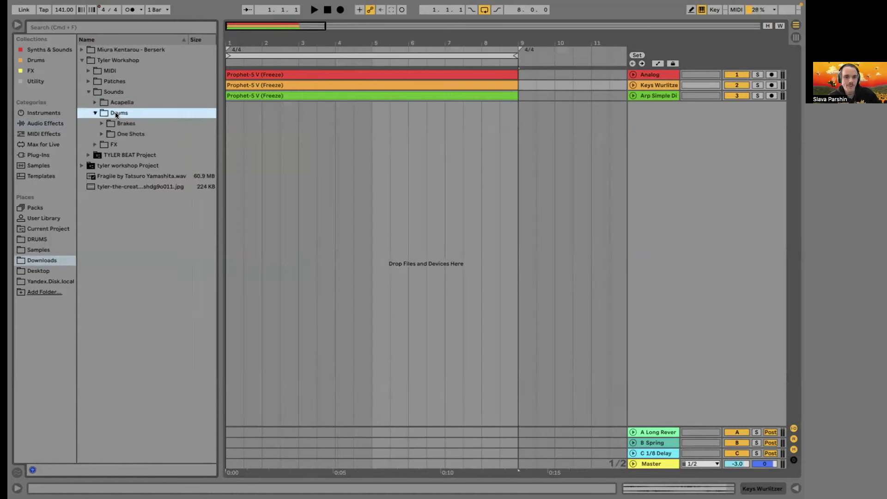
{"action": "left_click", "coordinate": [127, 123]}
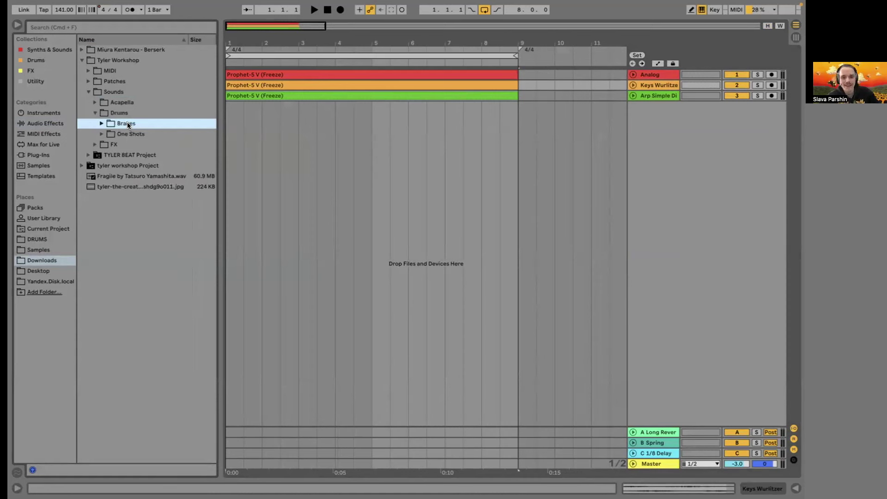
{"action": "key", "text": "Right"}
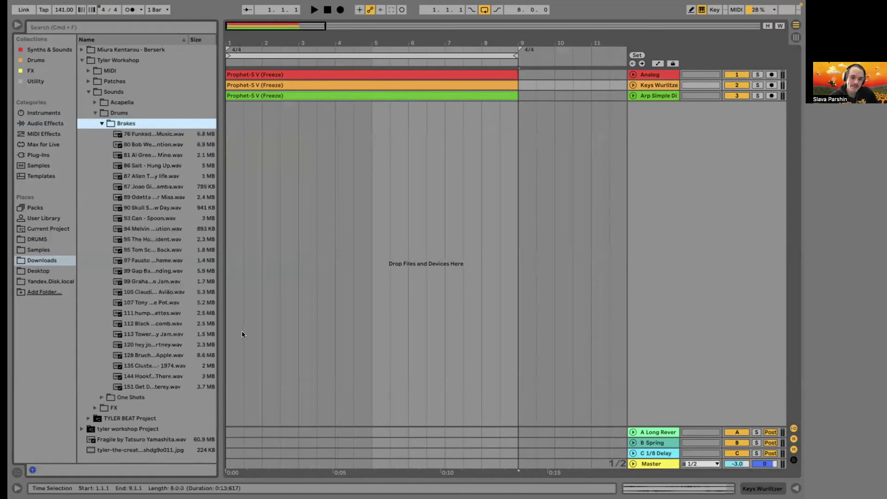
{"action": "left_click_drag", "start_coordinate": [215, 330], "coordinate": [315, 326]}
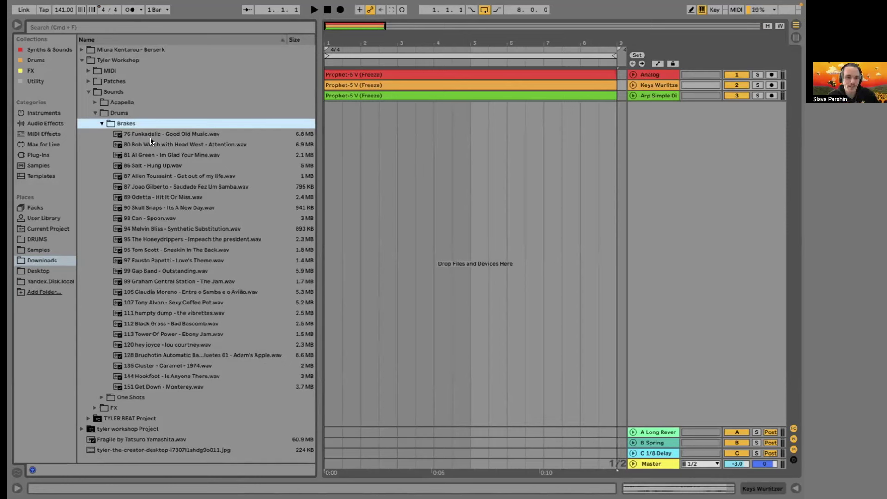
Audition the Can, Skull Snaps, Hookfoot, Cluster and Get Down drum breaks in the Brakes folder.
{"action": "left_click", "coordinate": [145, 217]}
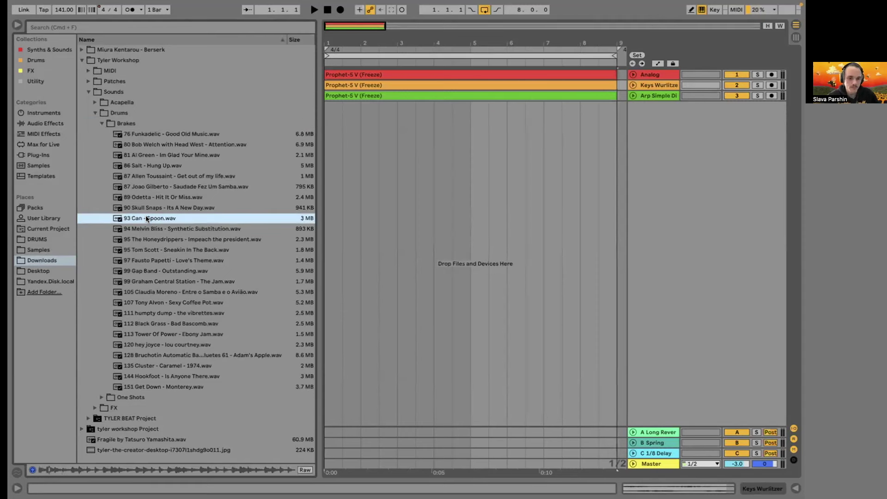
{"action": "key", "text": "Up"}
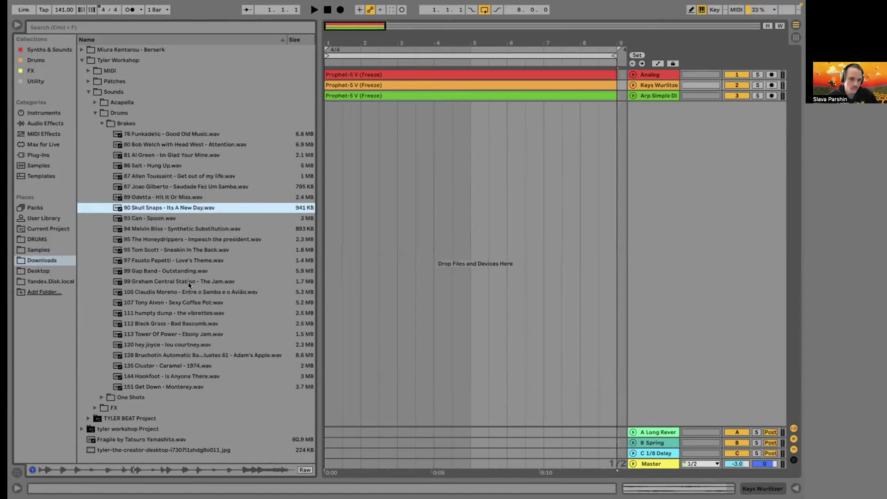
{"action": "left_click", "coordinate": [164, 375]}
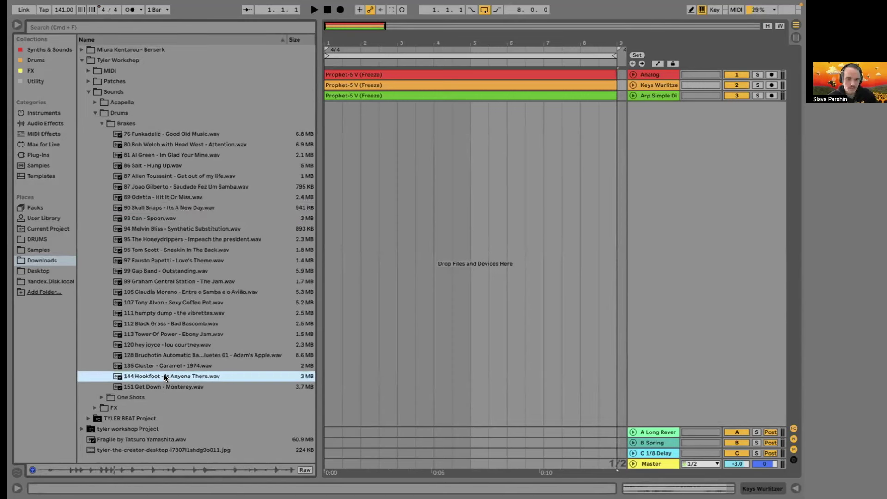
{"action": "key", "text": "Up"}
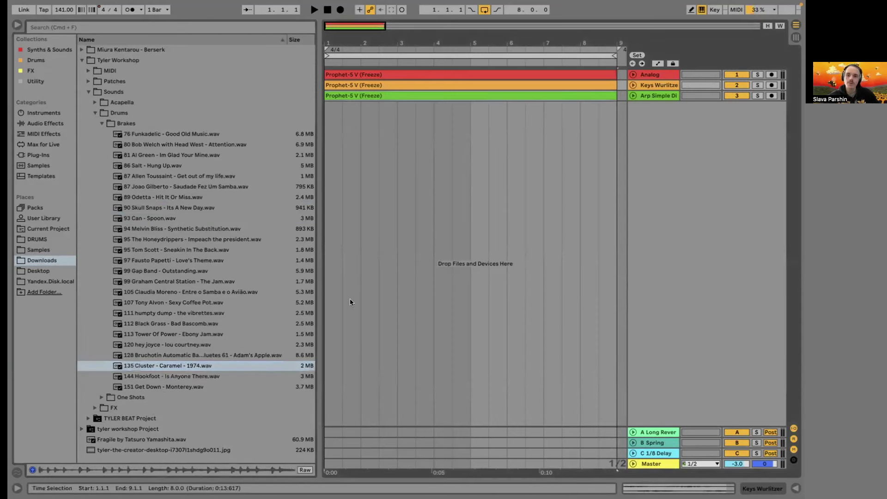
{"action": "left_click", "coordinate": [150, 386]}
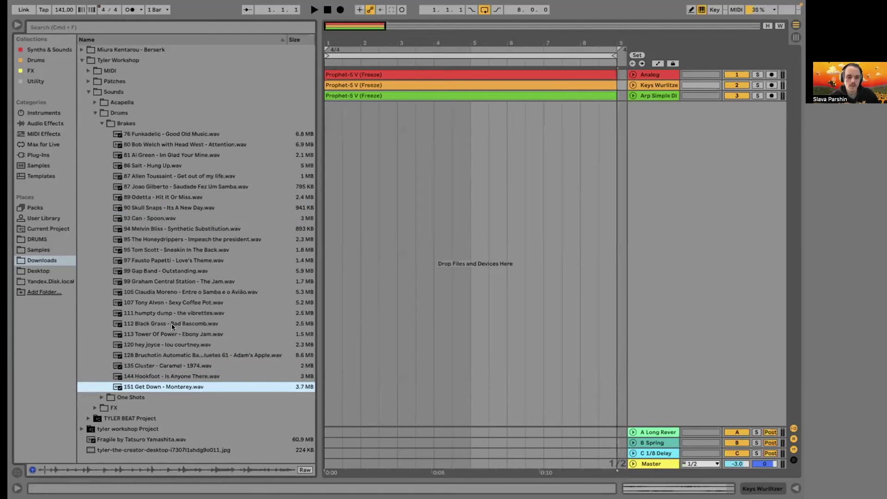
{"action": "left_click", "coordinate": [385, 313]}
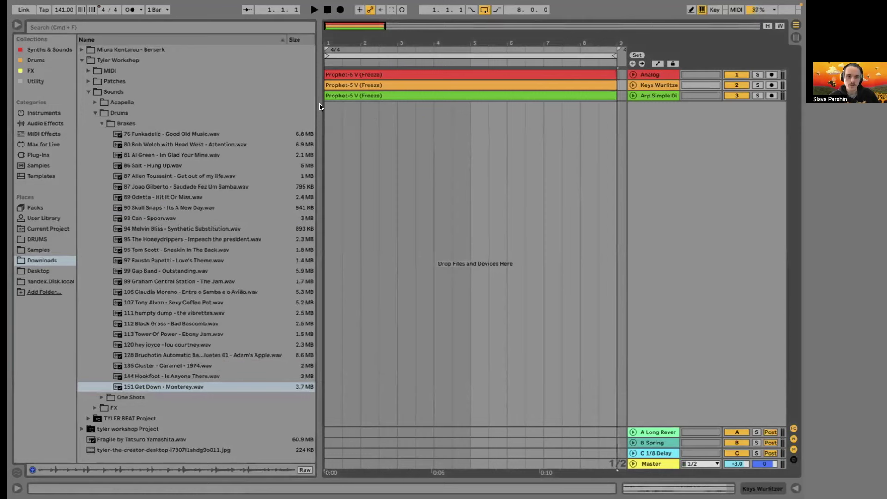
Narrow the browser, place "151 Get Down - Monterey.wav" on a new audio track at bar 1 and play it with the layers.
{"action": "left_click_drag", "start_coordinate": [320, 107], "coordinate": [234, 110]}
{"action": "left_click", "coordinate": [137, 384]}
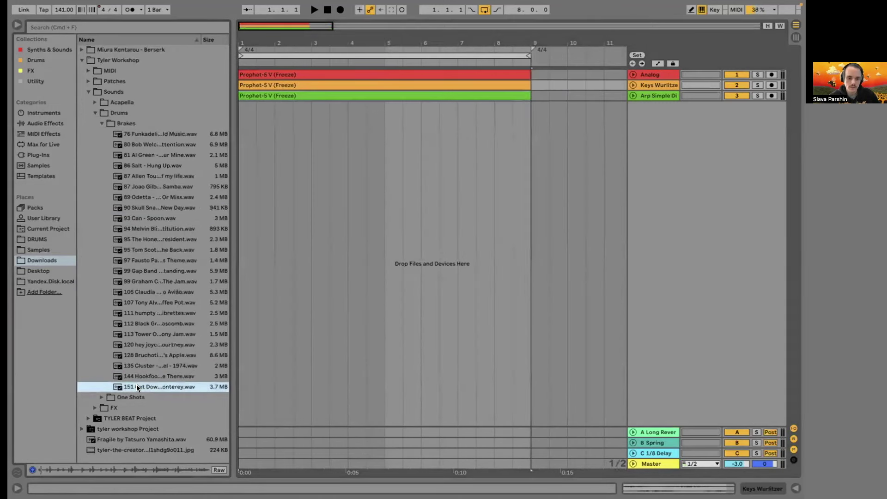
{"action": "left_click", "coordinate": [312, 293]}
{"action": "key", "text": "space"}
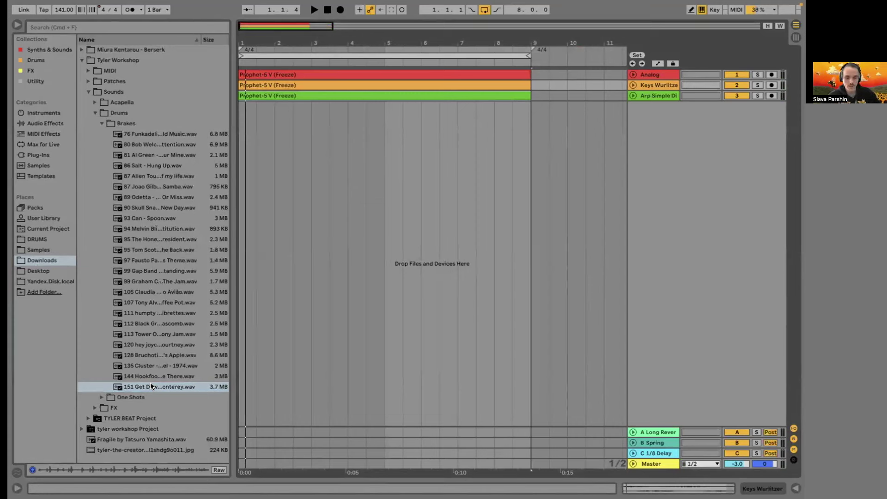
{"action": "left_click_drag", "start_coordinate": [151, 383], "coordinate": [239, 129]}
{"action": "key", "text": "space"}
{"action": "left_click", "coordinate": [500, 146]}
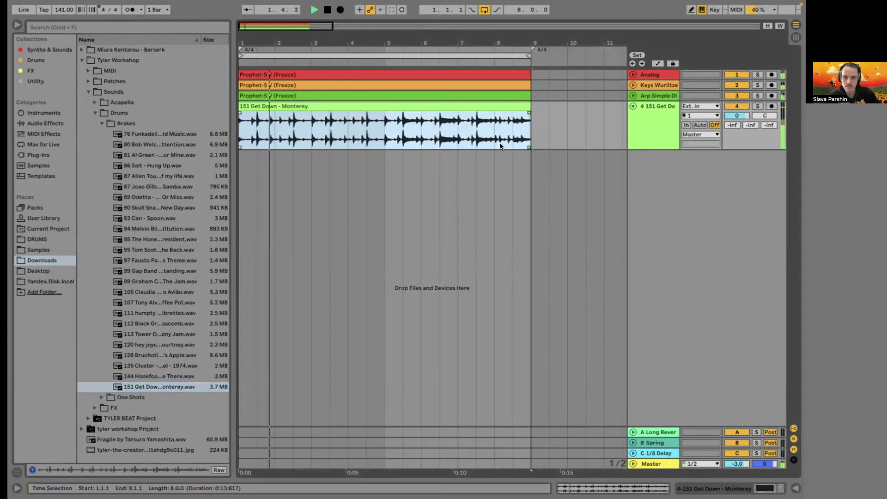
Set the Arp Simple track's volume to -3 dB, fold it again and hide the browser.
{"action": "left_click", "coordinate": [633, 96]}
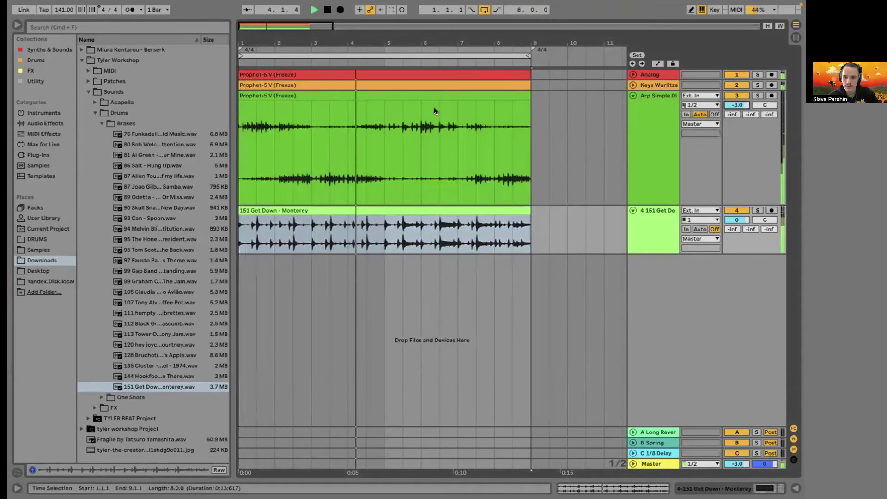
{"action": "left_click", "coordinate": [631, 96]}
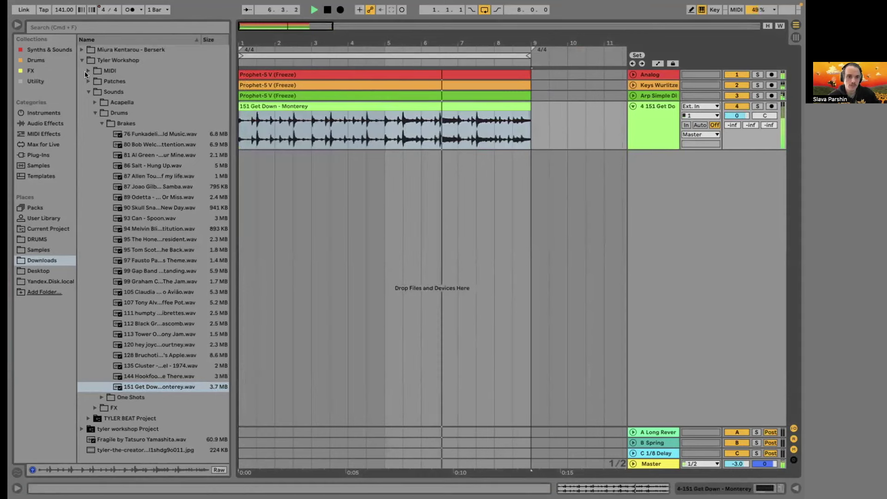
{"action": "left_click", "coordinate": [17, 25]}
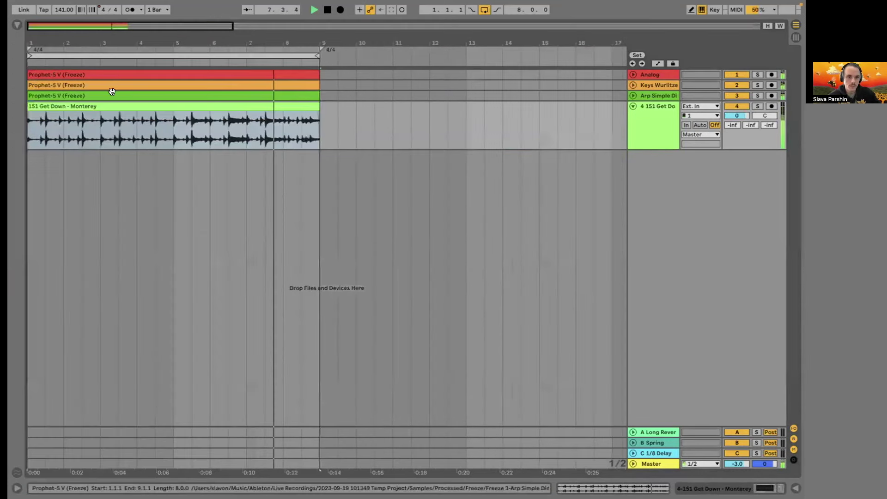
Set the project tempo to 144 BPM, select the Get Down - Monterey clip and stop playback.
{"action": "left_click_drag", "start_coordinate": [54, 10], "coordinate": [53, 6]}
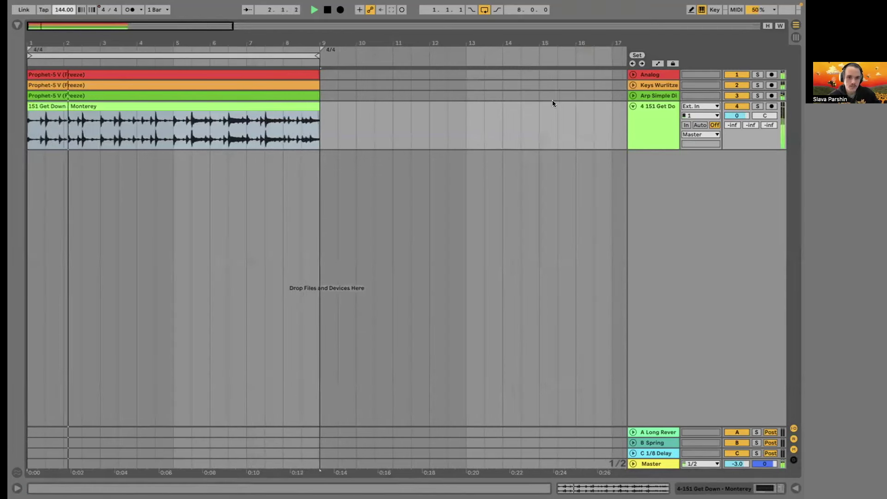
{"action": "left_click", "coordinate": [206, 112]}
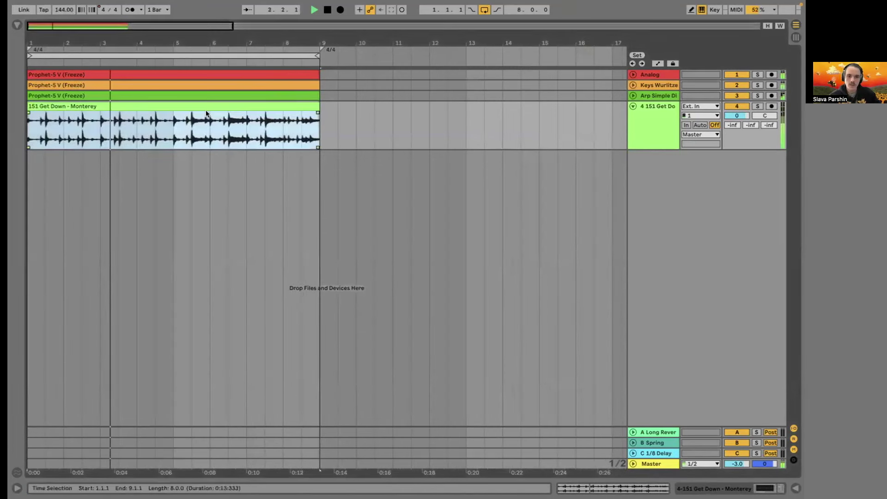
{"action": "left_click", "coordinate": [203, 106]}
{"action": "key", "text": "space"}
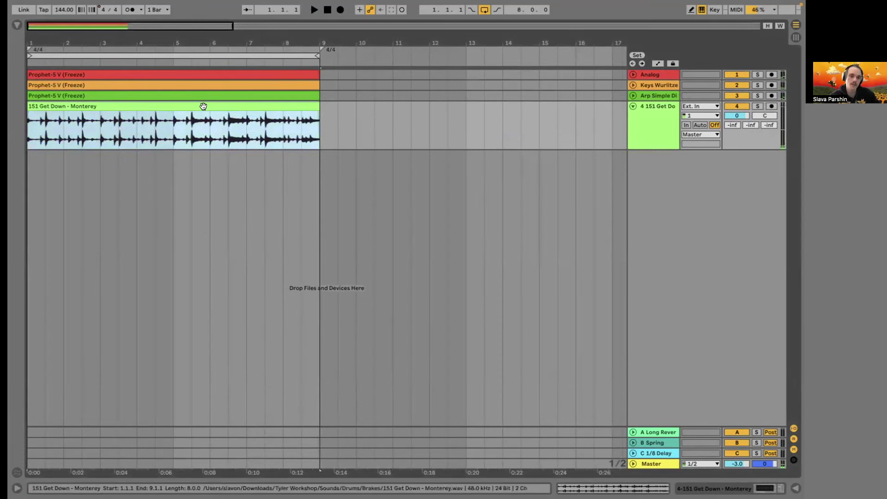
Solo the Get Down - Monterey track and audition the second half of the break from bars 5 and 6.
{"action": "left_click", "coordinate": [757, 106]}
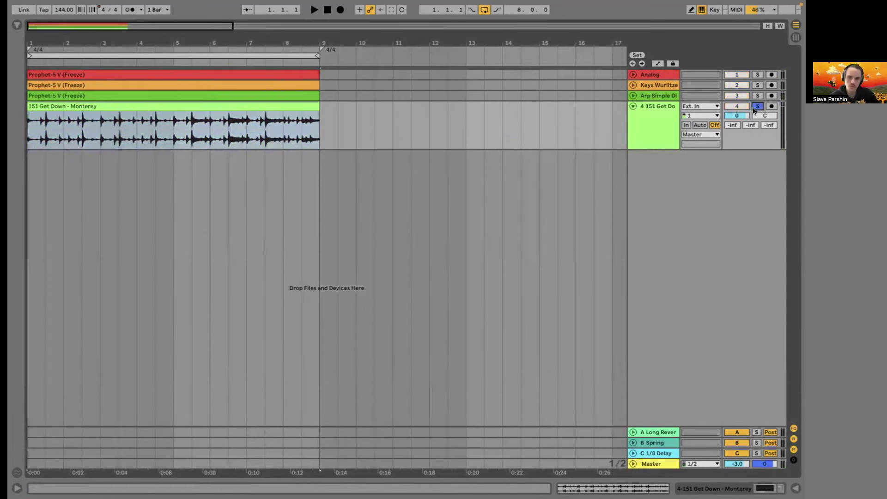
{"action": "left_click", "coordinate": [173, 119]}
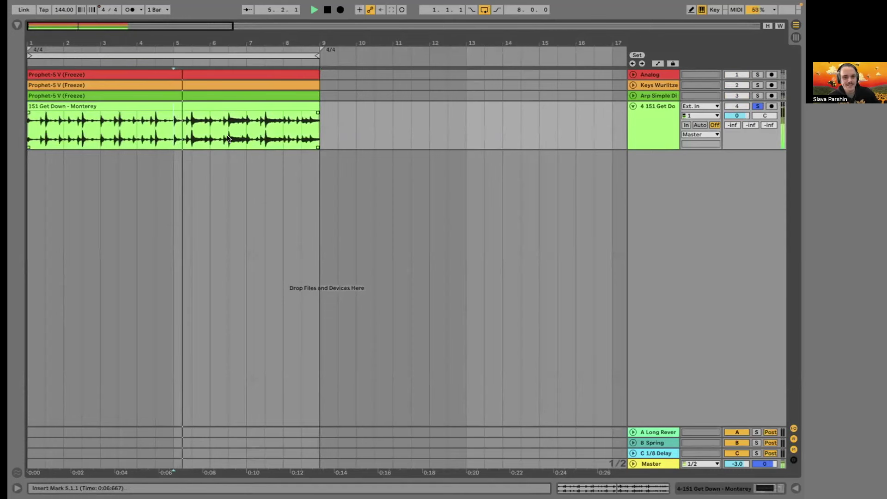
{"action": "key", "text": "space"}
{"action": "left_click", "coordinate": [210, 135]}
{"action": "key", "text": "space"}
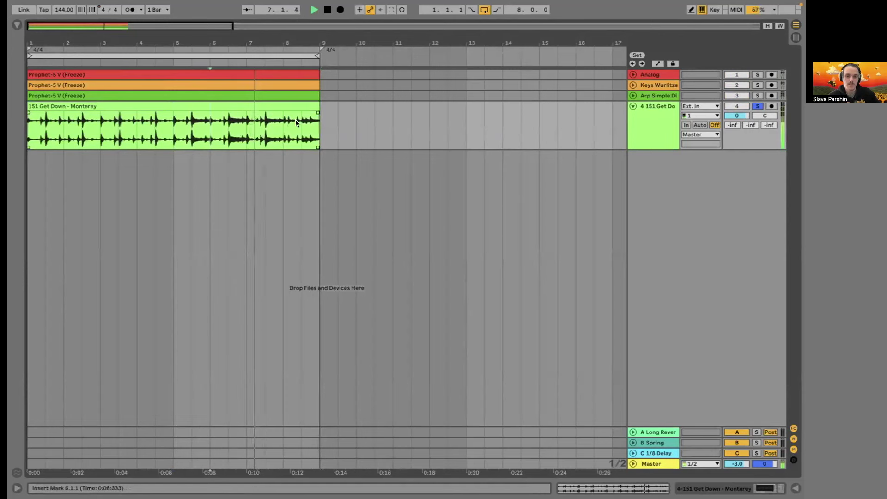
{"action": "key", "text": "space"}
Trim the Get Down break to its first four bars and duplicate that clip over bars 5 to 8.
{"action": "key", "text": "ctrl+z"}
{"action": "left_click_drag", "start_coordinate": [175, 122], "coordinate": [179, 122]}
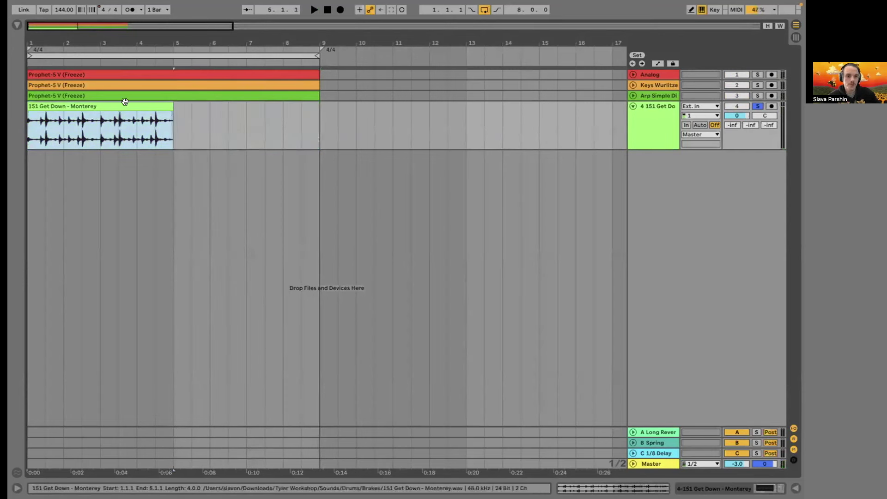
{"action": "key", "text": "ctrl+d"}
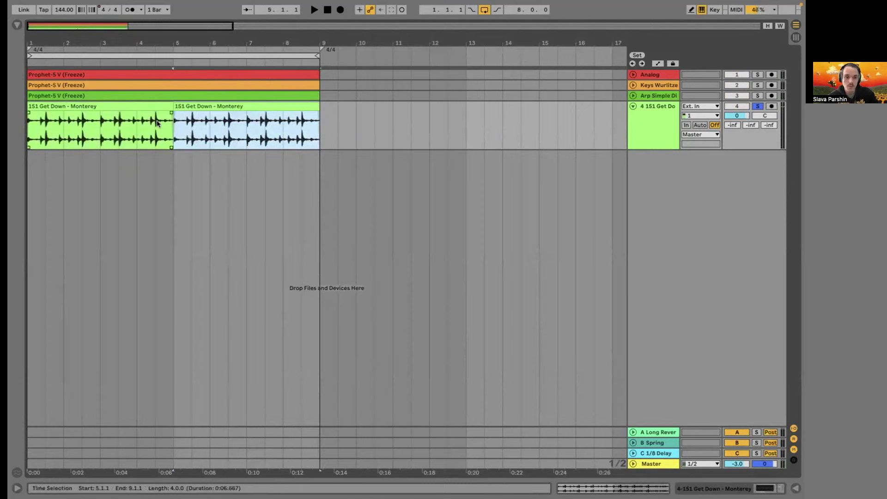
{"action": "key", "text": "minus"}
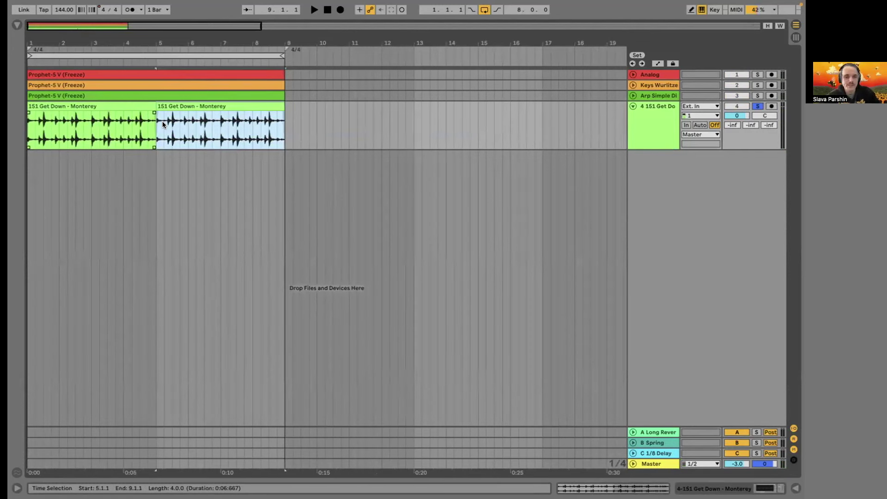
Play the first four-bar clip, enlarge its waveform and examine the individual hits around bar 2.
{"action": "left_click", "coordinate": [129, 121]}
{"action": "key", "text": "space"}
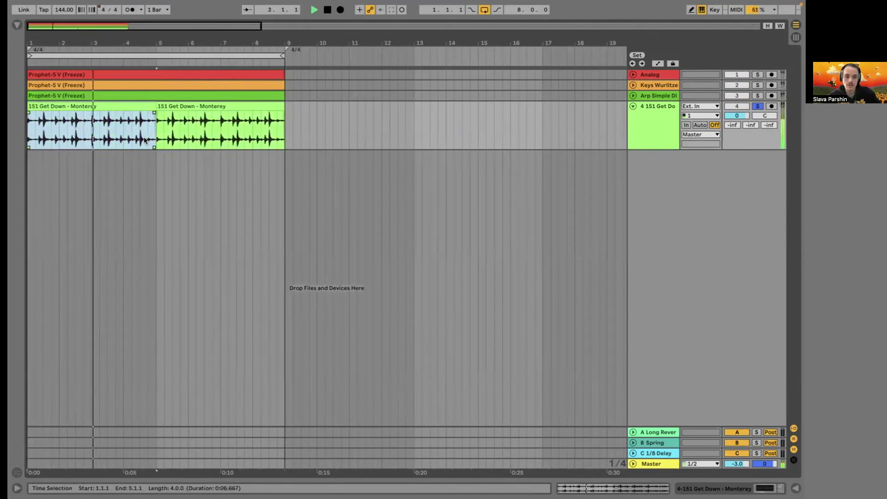
{"action": "key", "text": "space"}
{"action": "key", "text": "plus"}
{"action": "key", "text": "z"}
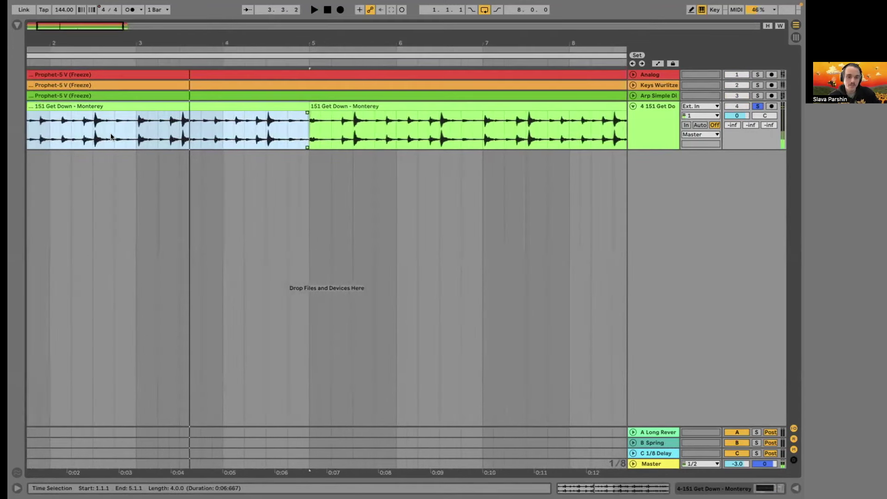
{"action": "key", "text": "x"}
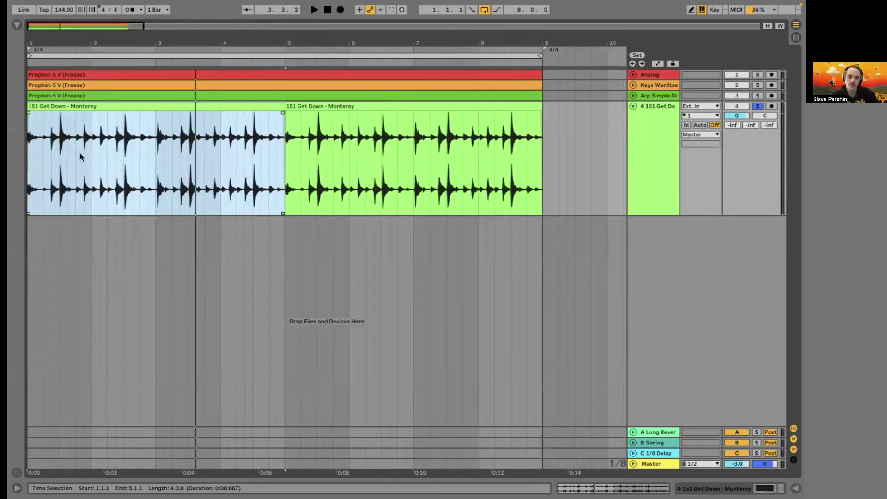
{"action": "key", "text": "z"}
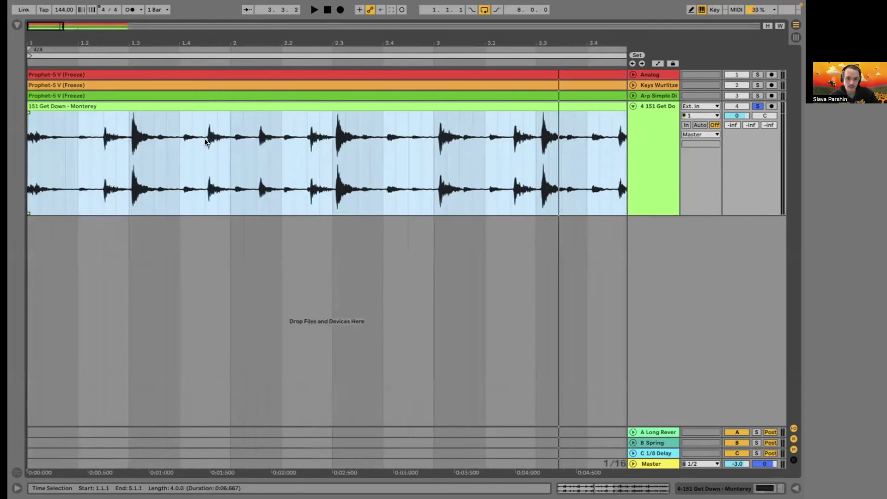
{"action": "left_click", "coordinate": [328, 139]}
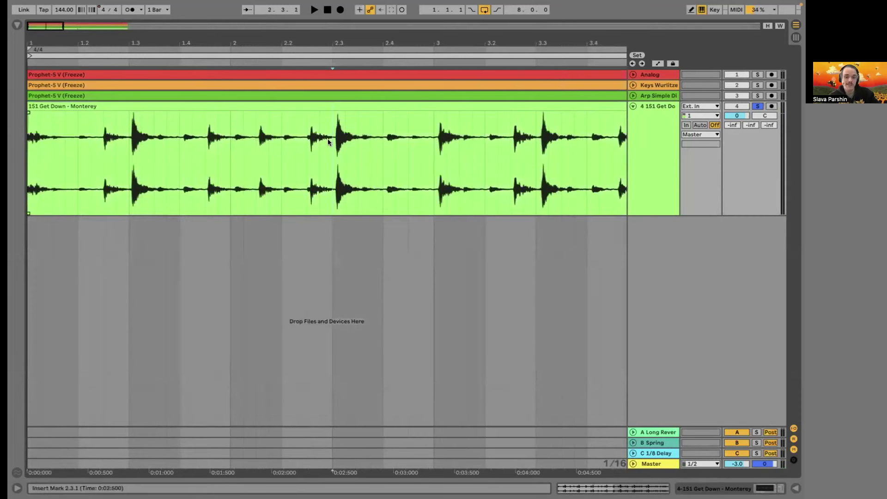
{"action": "key", "text": "ctrl+2"}
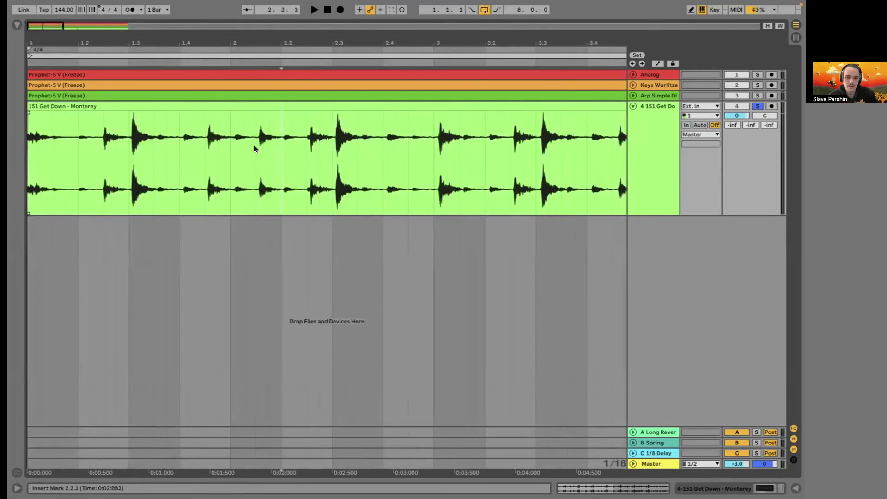
{"action": "left_click", "coordinate": [230, 138]}
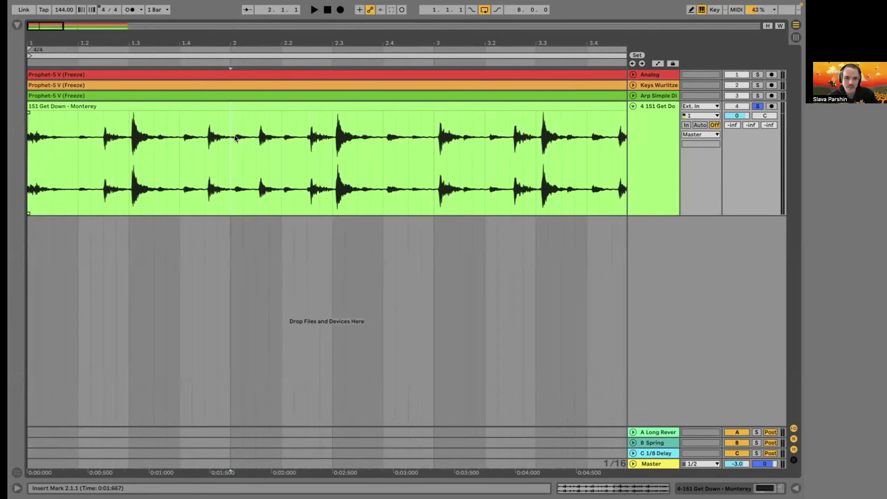
Show the whole eight-bar arrangement again and unsolo the Get Down track.
{"action": "key", "text": "minus"}
{"action": "key", "text": "ctrl+d"}
{"action": "key", "text": "minus"}
{"action": "key", "text": "minus"}
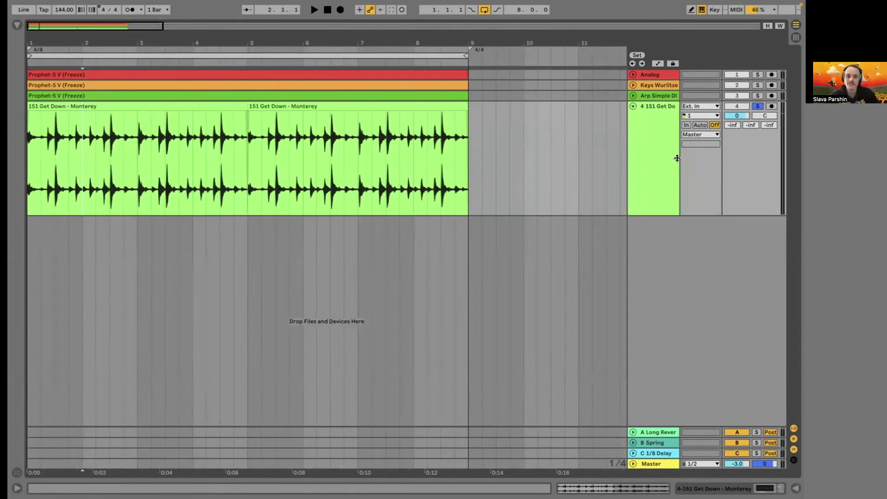
{"action": "left_click", "coordinate": [756, 106]}
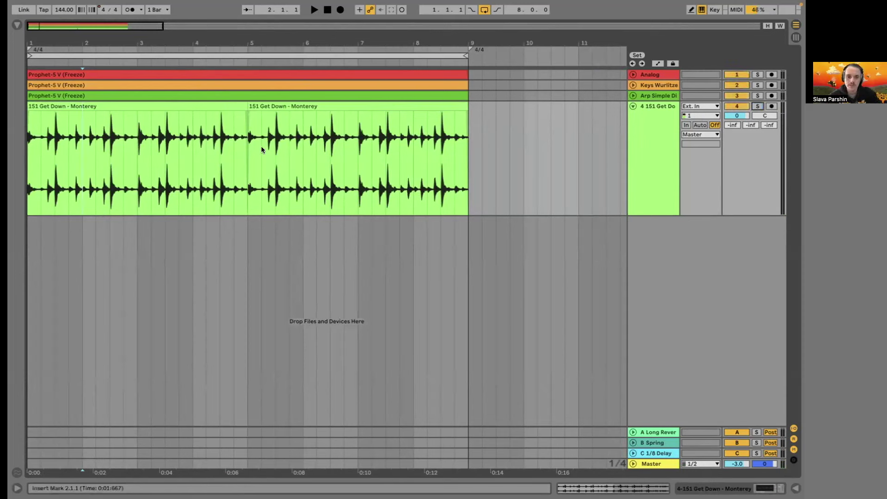
{"action": "left_click", "coordinate": [229, 152]}
{"action": "left_click_drag", "start_coordinate": [237, 155], "coordinate": [241, 158]}
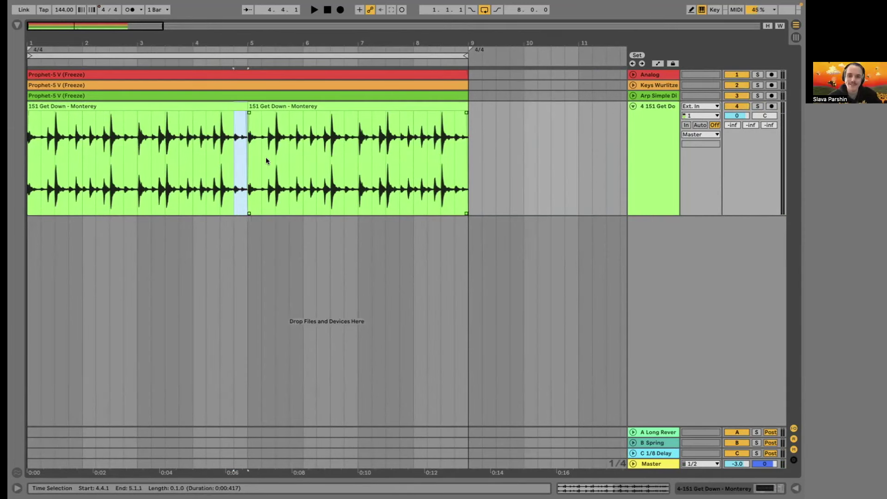
{"action": "left_click", "coordinate": [245, 150]}
{"action": "left_click", "coordinate": [245, 151]}
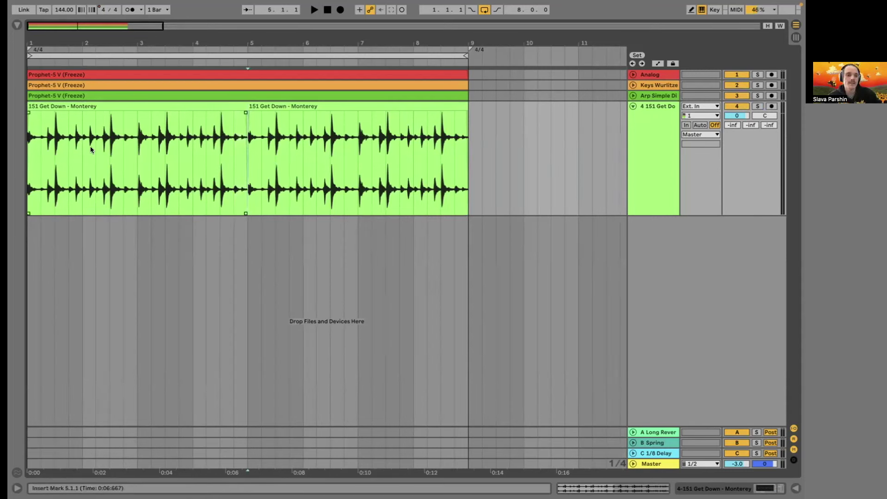
Play the break from bar 1, try duplicating its first bar and undo the duplication.
{"action": "left_click_drag", "start_coordinate": [76, 143], "coordinate": [29, 144]}
{"action": "key", "text": "space"}
{"action": "key", "text": "ctrl+d"}
{"action": "key", "text": "ctrl+z"}
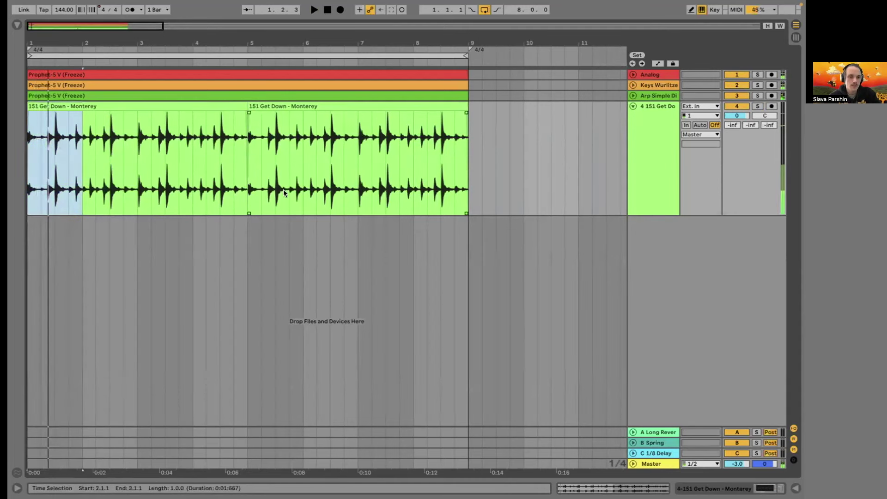
Play from 5.3.1 and duplicate the one-beat snare hit at 6.3.1 onto 6.4.1.
{"action": "left_click", "coordinate": [279, 138]}
{"action": "key", "text": "space"}
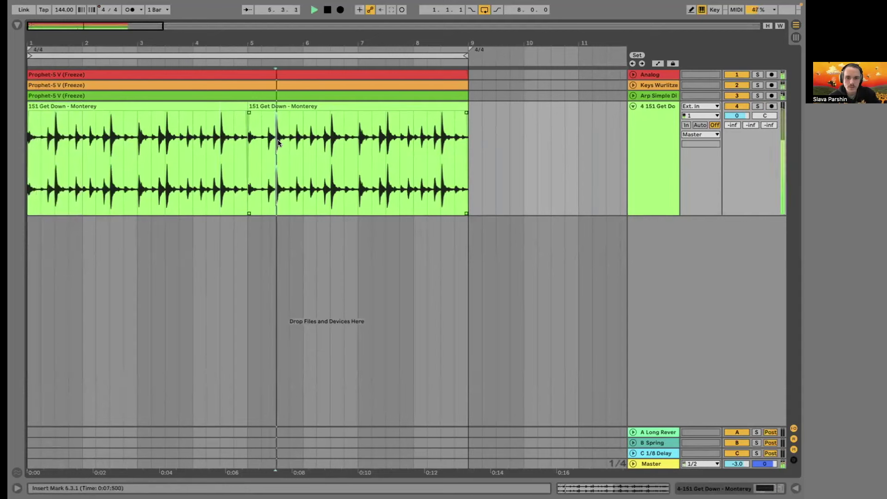
{"action": "left_click_drag", "start_coordinate": [331, 141], "coordinate": [339, 143]}
{"action": "key", "text": "Right"}
{"action": "key", "text": "ctrl+e"}
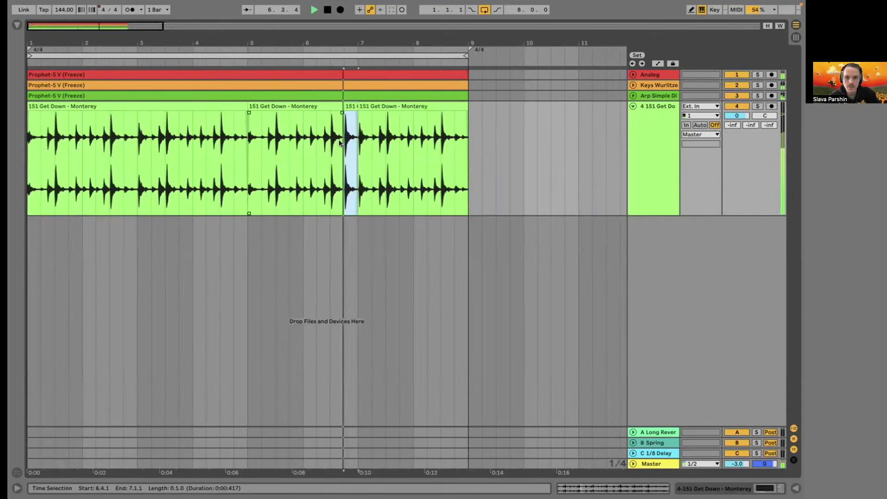
Try duplicating the eighth-note hit at 7.4.3 onto 8.1.1 and undo it.
{"action": "left_click", "coordinate": [405, 142]}
{"action": "key", "text": "shift+Right"}
{"action": "key", "text": "plus"}
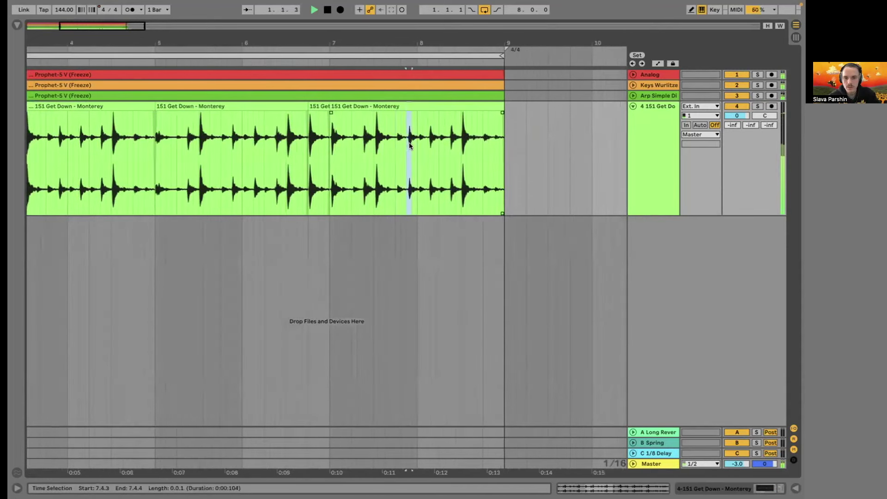
{"action": "left_click_drag", "start_coordinate": [412, 139], "coordinate": [405, 139]}
{"action": "key", "text": "Right"}
{"action": "key", "text": "ctrl+e"}
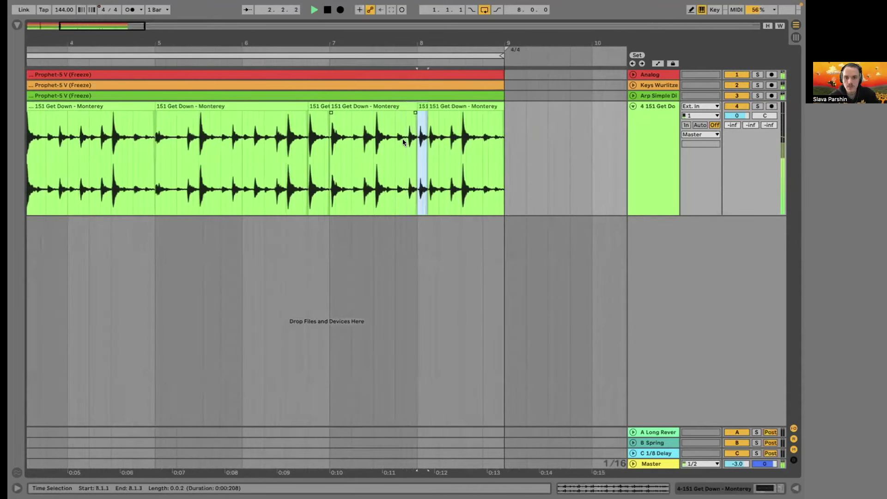
{"action": "left_click", "coordinate": [382, 141]}
{"action": "key", "text": "ctrl+z"}
Duplicate the eighth-note hit at 8.1.3 onto 8.2.1 using a 1/8 grid and play the result.
{"action": "left_click_drag", "start_coordinate": [433, 139], "coordinate": [439, 138]}
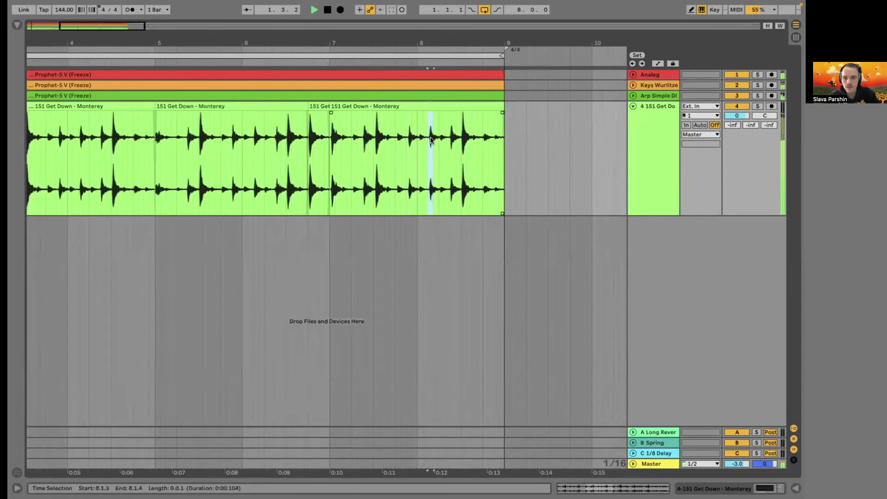
{"action": "key", "text": "space"}
{"action": "key", "text": "ctrl+2"}
{"action": "key", "text": "Right"}
{"action": "key", "text": "ctrl+e"}
{"action": "left_click", "coordinate": [351, 137]}
{"action": "key", "text": "space"}
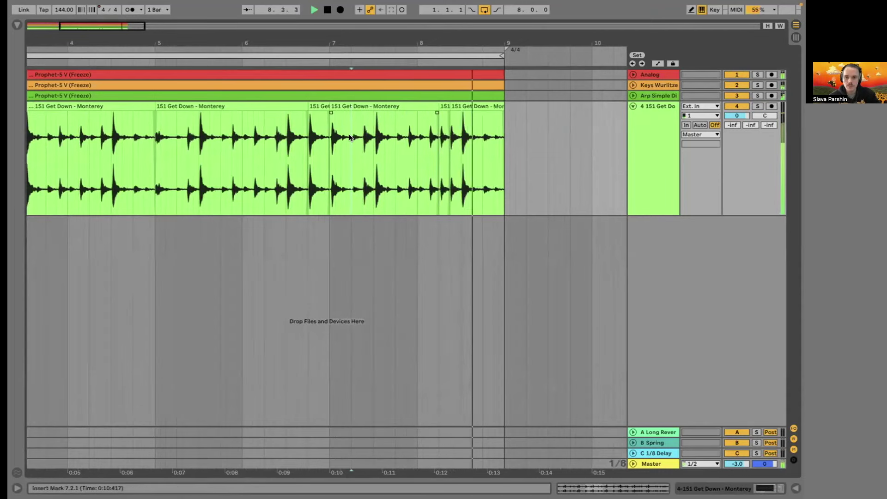
Delete the last beat of the first Get Down clip, leaving a gap from 4.4.1 to 5.1.1.
{"action": "key", "text": "minus"}
{"action": "key", "text": "plus"}
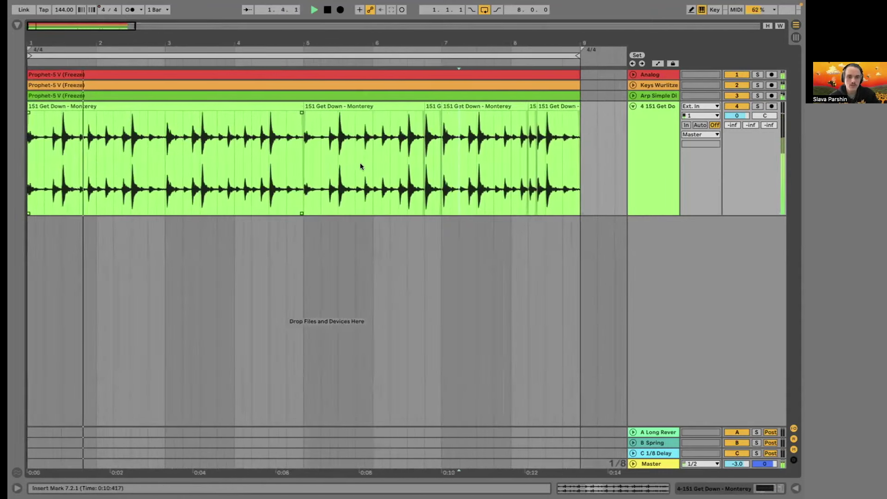
{"action": "left_click_drag", "start_coordinate": [286, 140], "coordinate": [294, 141]}
{"action": "key", "text": "Delete"}
{"action": "left_click", "coordinate": [295, 104]}
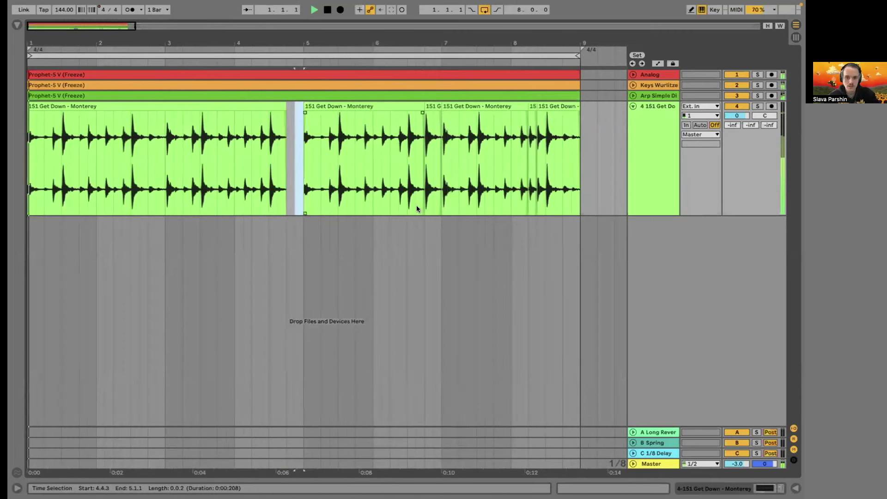
Copy the eighth-note kick hit at 3.1.1 over the starts of bars 1 and 5.
{"action": "left_click", "coordinate": [37, 119]}
{"action": "key", "text": "space"}
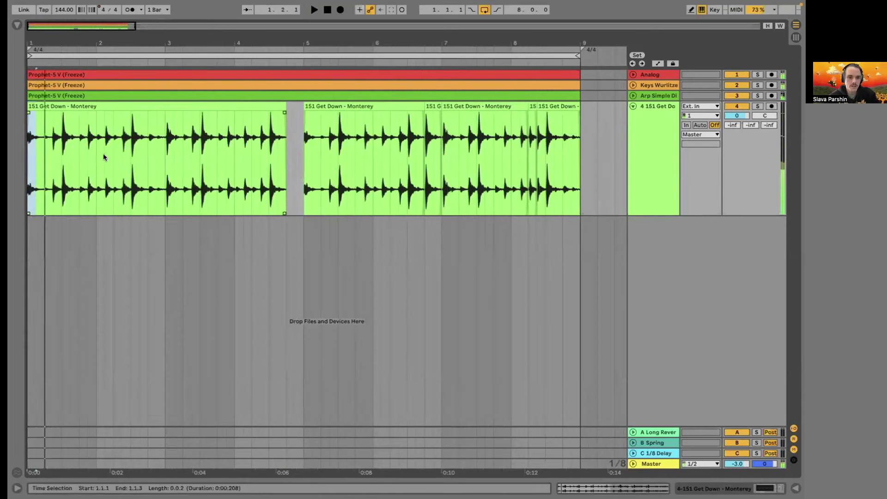
{"action": "left_click", "coordinate": [169, 142]}
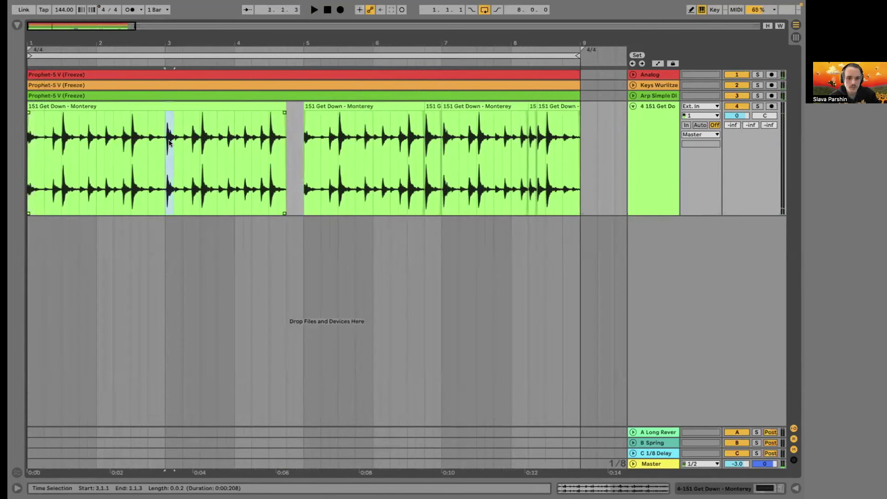
{"action": "left_click", "coordinate": [29, 135]}
{"action": "key", "text": "ctrl+e"}
{"action": "left_click", "coordinate": [305, 139]}
{"action": "key", "text": "ctrl+e"}
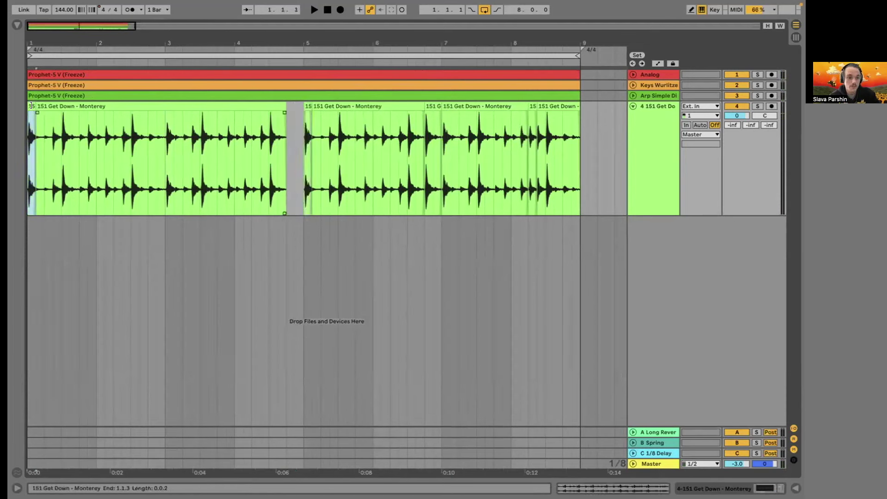
Play the break with the copied kicks and undo both kick replacements at bars 1 and 5.
{"action": "key", "text": "space"}
{"action": "left_click_drag", "start_coordinate": [37, 106], "coordinate": [44, 105]}
{"action": "key", "text": "space"}
{"action": "key", "text": "super+z"}
{"action": "key", "text": "space"}
{"action": "key", "text": "super+z"}
{"action": "key", "text": "super+z"}
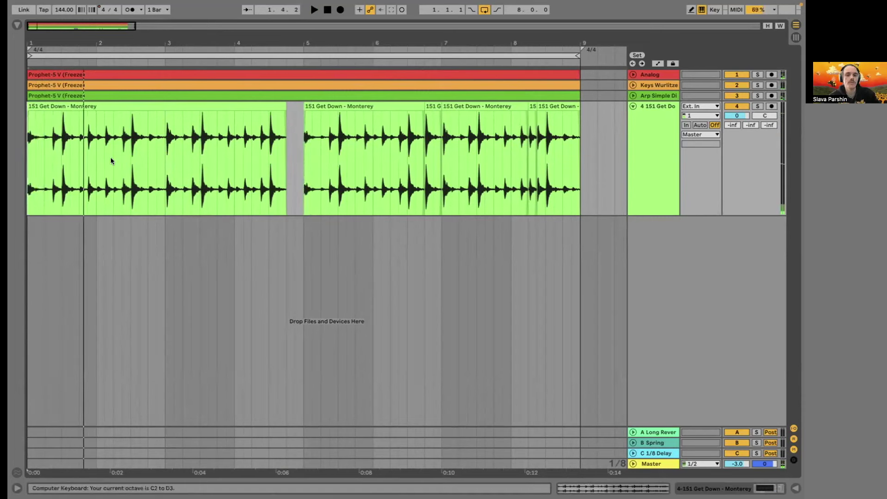
Play the edited break briefly, select its first clip and add an empty Simpler instrument on a new MIDI track.
{"action": "key", "text": "space"}
{"action": "left_click", "coordinate": [124, 107]}
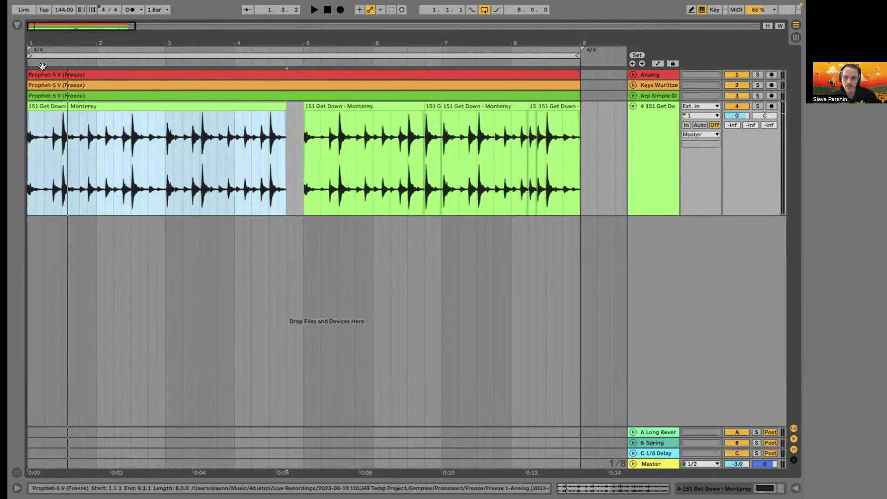
{"action": "left_click", "coordinate": [17, 25]}
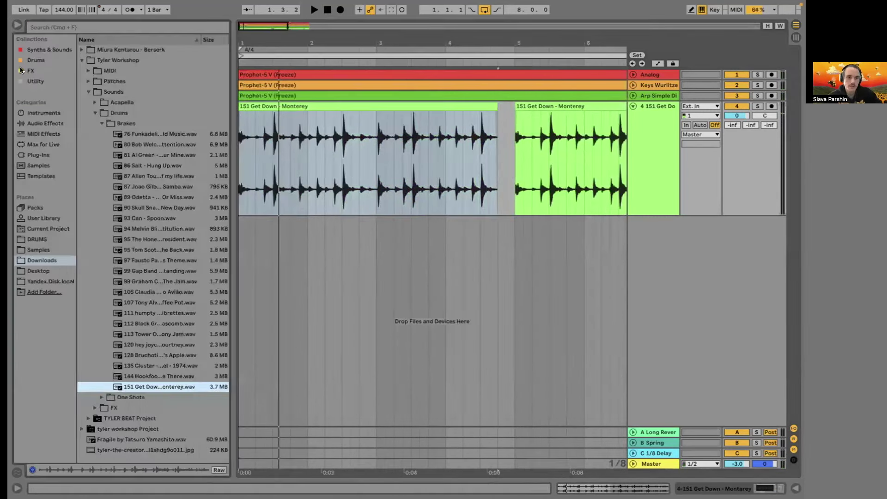
{"action": "left_click", "coordinate": [32, 114]}
{"action": "left_click", "coordinate": [96, 174]}
{"action": "left_click", "coordinate": [96, 166]}
{"action": "left_click_drag", "start_coordinate": [99, 175], "coordinate": [623, 257]}
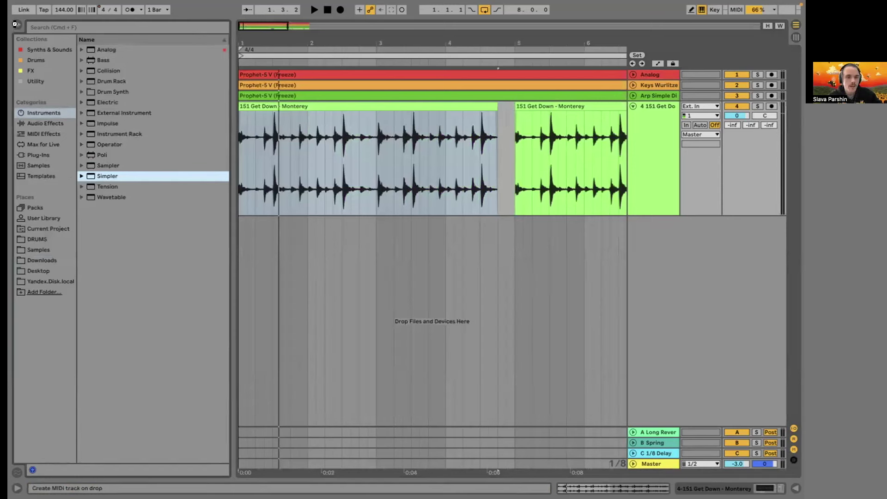
With the browser hidden, load the first Get Down clip into Simpler and switch it to Slice mode.
{"action": "left_click_drag", "start_coordinate": [14, 25], "coordinate": [505, 207]}
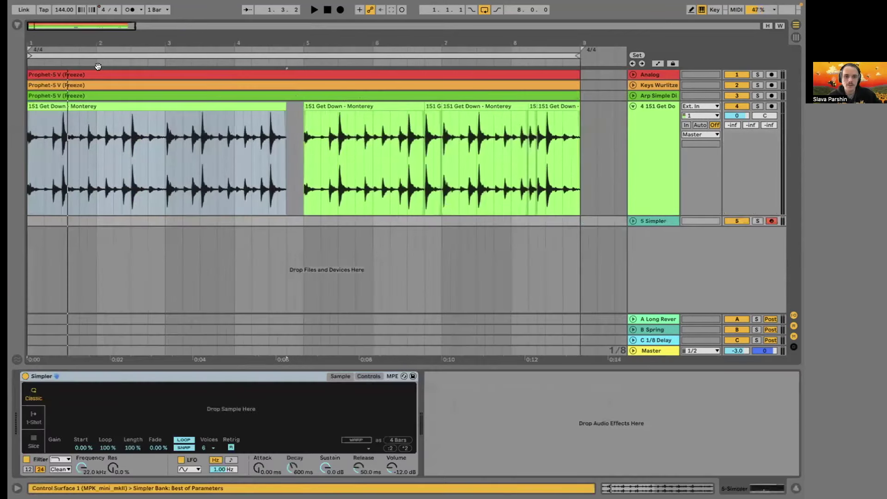
{"action": "left_click_drag", "start_coordinate": [112, 109], "coordinate": [121, 402]}
{"action": "left_click", "coordinate": [35, 439]}
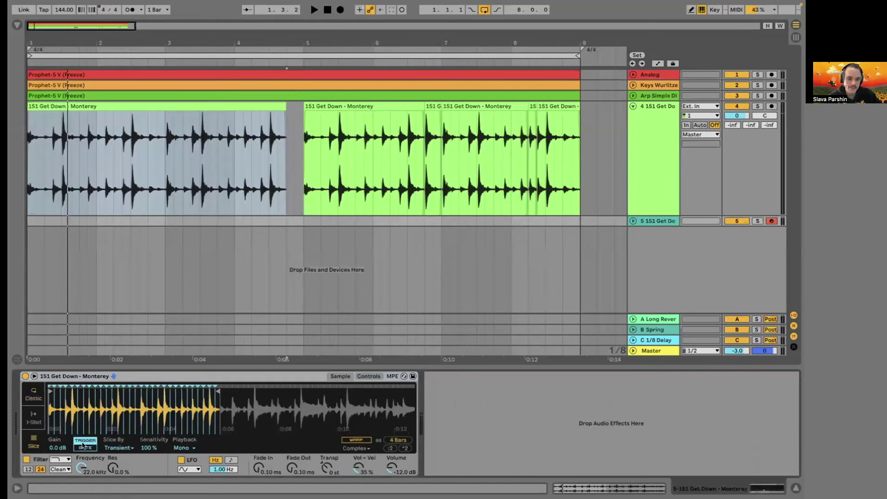
Set Simpler to slice the break by Beat and audition the slices with the computer keyboard.
{"action": "left_click", "coordinate": [118, 448]}
{"action": "left_click", "coordinate": [120, 462]}
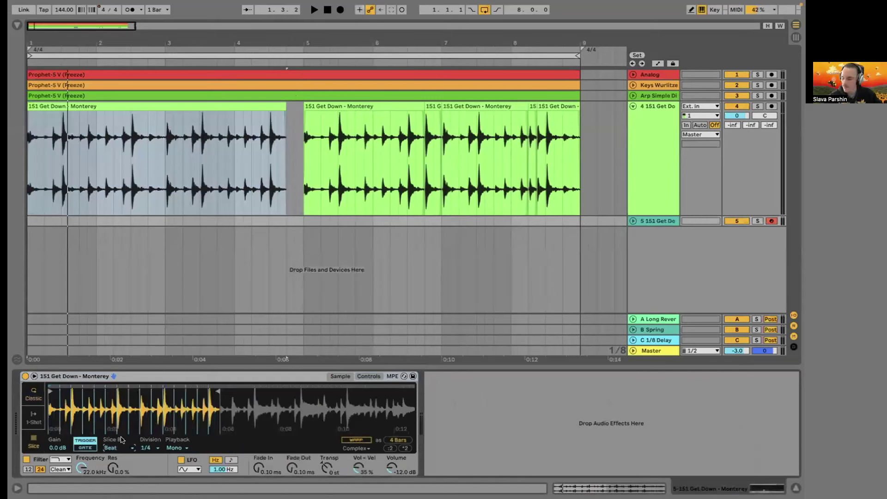
{"action": "key", "text": "a"}
{"action": "key", "text": "w"}
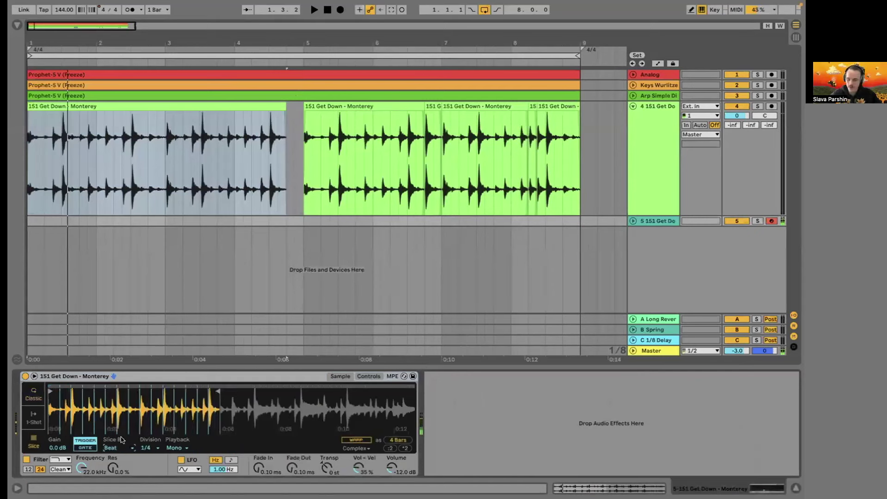
{"action": "key", "text": "a"}
{"action": "key", "text": "w"}
{"action": "key", "text": "s"}
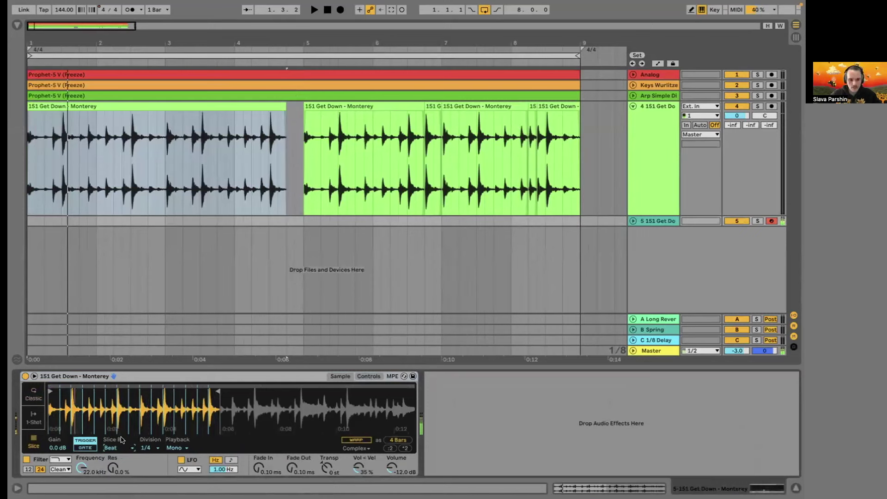
{"action": "key", "text": "s"}
{"action": "key", "text": "w"}
{"action": "key", "text": "s"}
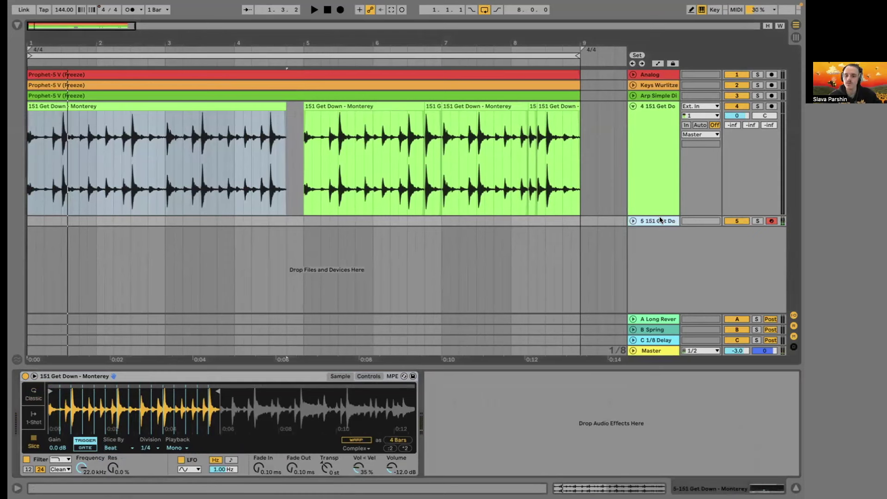
Delete the MIDI track that holds the Simpler.
{"action": "key", "text": "Delete"}
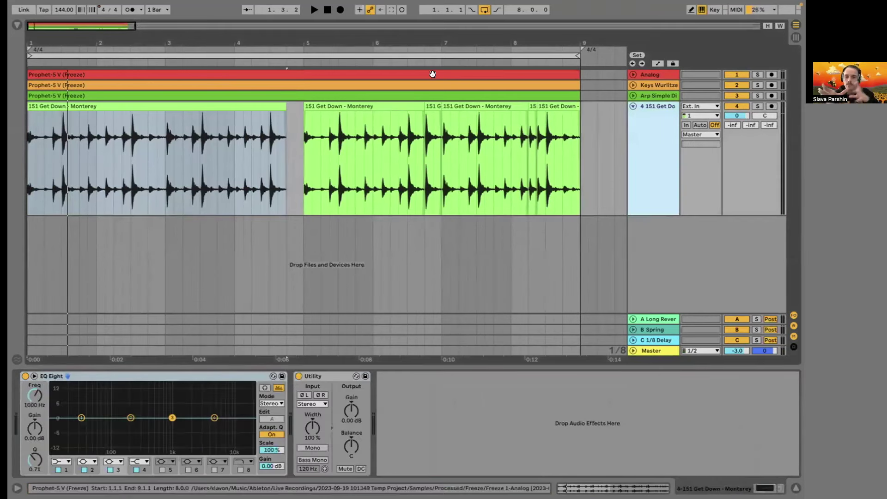
Recolour the Analog, Keys Wurlitzer and Arp tracks muted brown and assign that track colour to their clips.
{"action": "scroll", "coordinate": [342, 103], "scroll_direction": "down", "scroll_amount": 3}
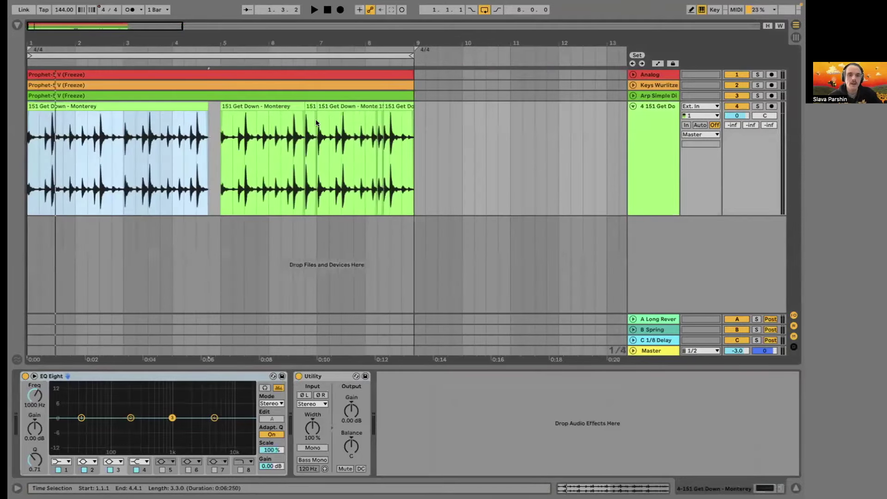
{"action": "left_click_drag", "start_coordinate": [658, 96], "coordinate": [652, 75]}
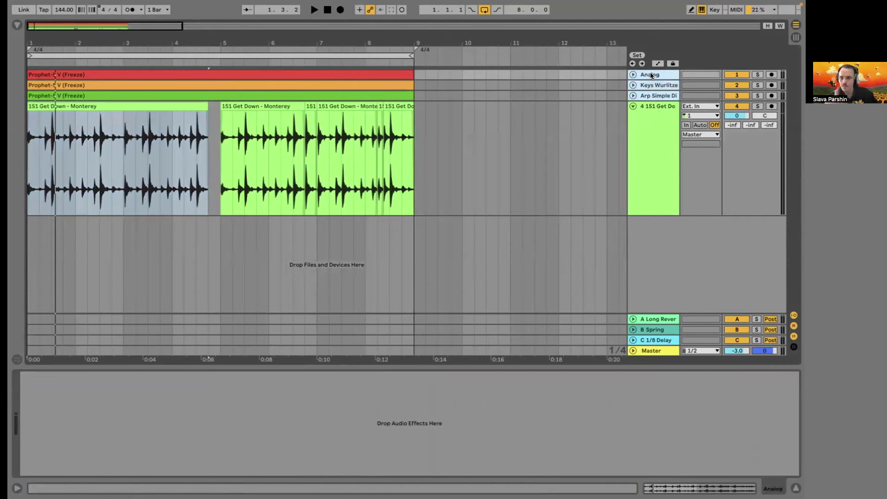
{"action": "right_click", "coordinate": [652, 75]}
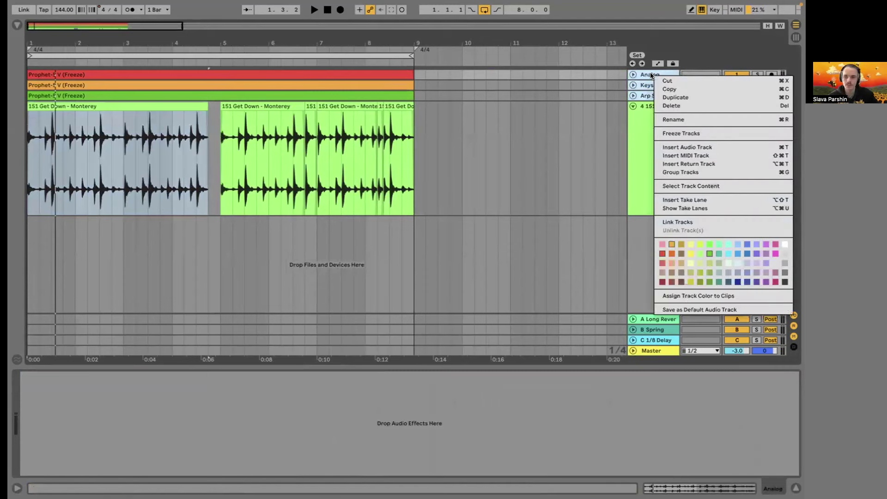
{"action": "left_click", "coordinate": [680, 271]}
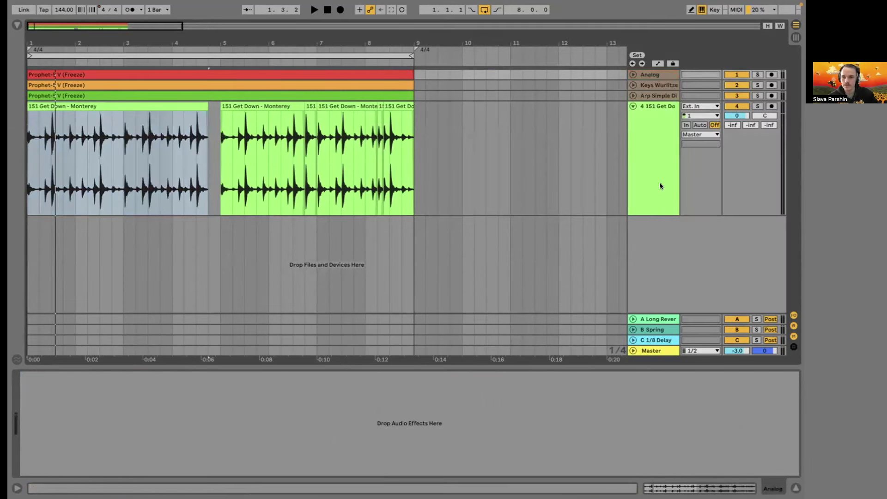
{"action": "left_click", "coordinate": [647, 77]}
{"action": "right_click", "coordinate": [650, 97]}
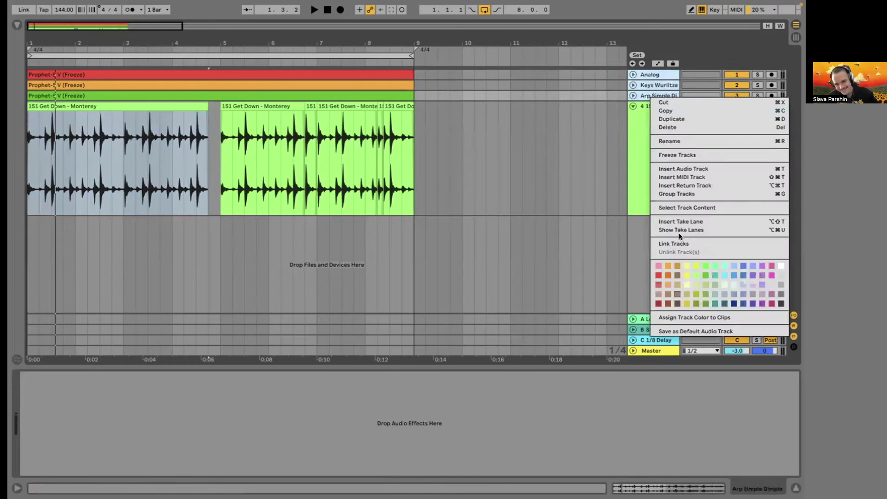
{"action": "left_click", "coordinate": [689, 317]}
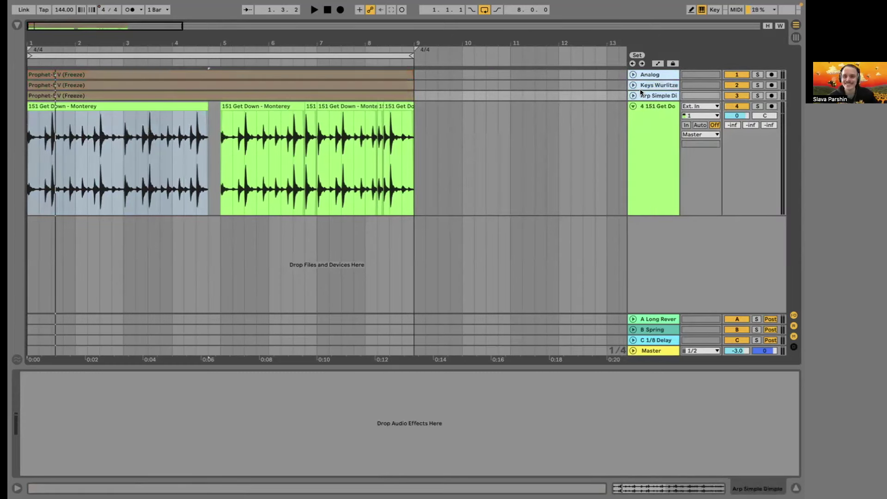
With all tracks unfolded and fitted to the arrangement height, recolour the Get Down track and its clips pale yellow.
{"action": "left_click", "coordinate": [632, 95]}
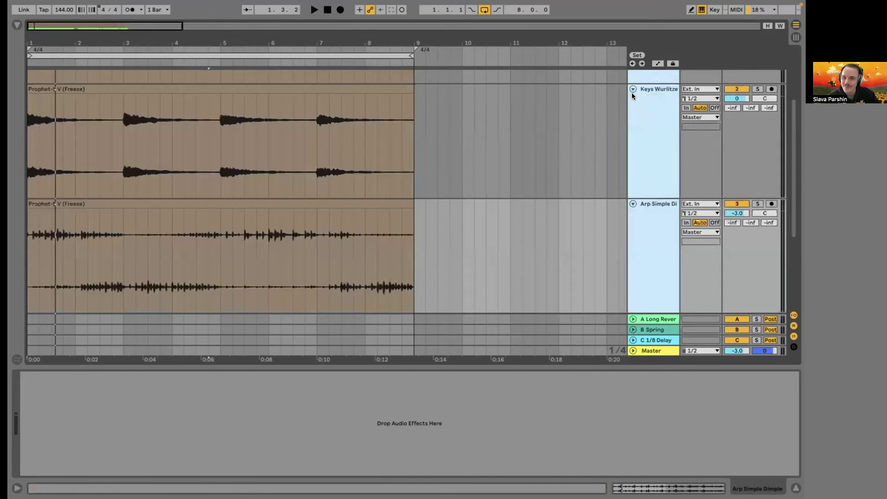
{"action": "left_click", "coordinate": [766, 27]}
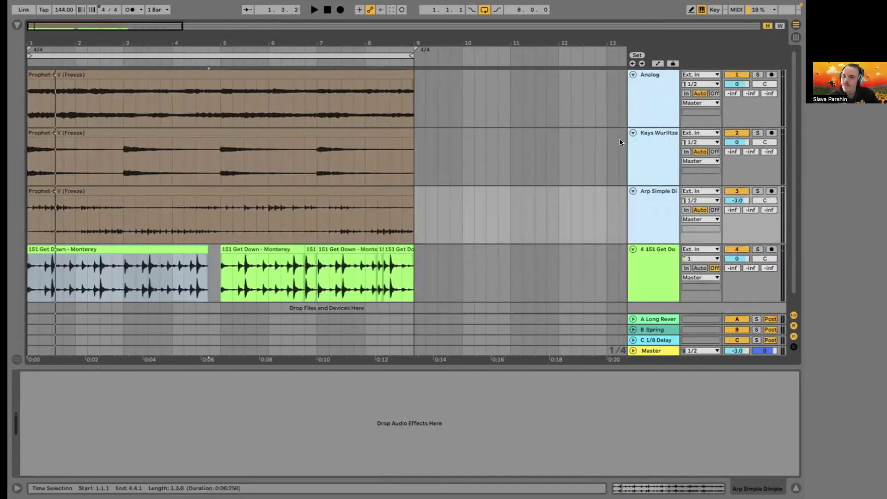
{"action": "left_click", "coordinate": [642, 249]}
{"action": "right_click", "coordinate": [642, 249]}
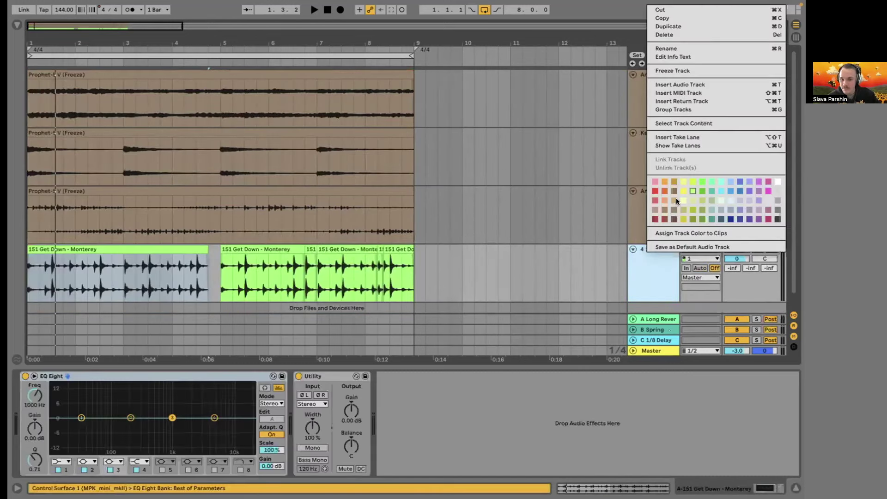
{"action": "left_click", "coordinate": [676, 199]}
{"action": "right_click", "coordinate": [658, 251]}
{"action": "left_click", "coordinate": [683, 232]}
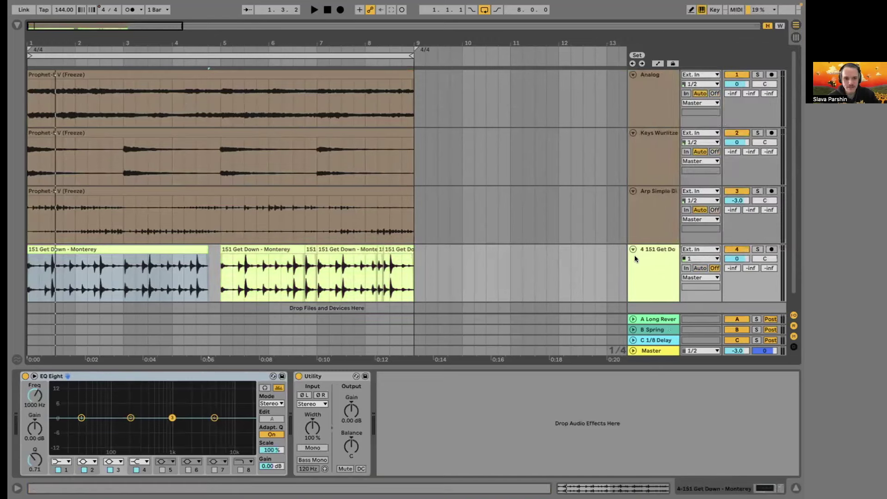
Play the arrangement to hear the drum break with the chord and arp layers.
{"action": "scroll", "coordinate": [633, 255], "scroll_direction": "down", "scroll_amount": 1}
{"action": "left_click", "coordinate": [146, 276]}
{"action": "key", "text": "space"}
{"action": "key", "text": "space"}
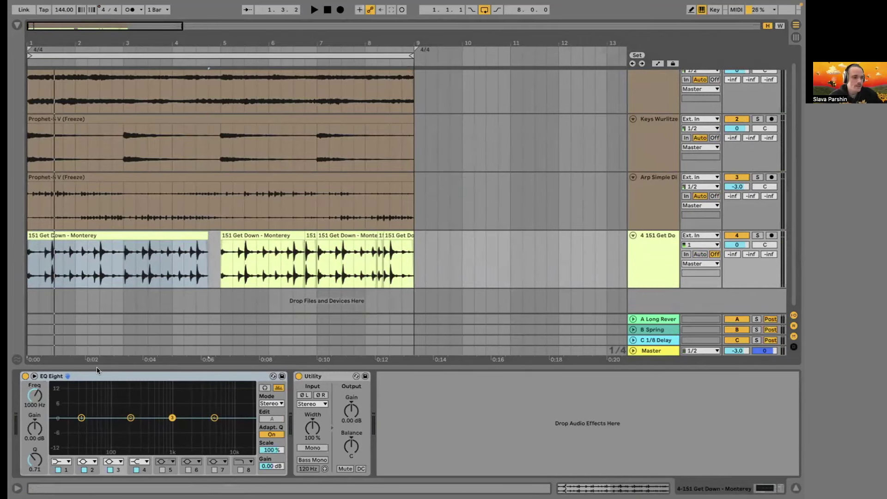
With the browser shown, add Drum Buss from the Drive & Color audio effects to the Get Down track.
{"action": "left_click", "coordinate": [17, 26]}
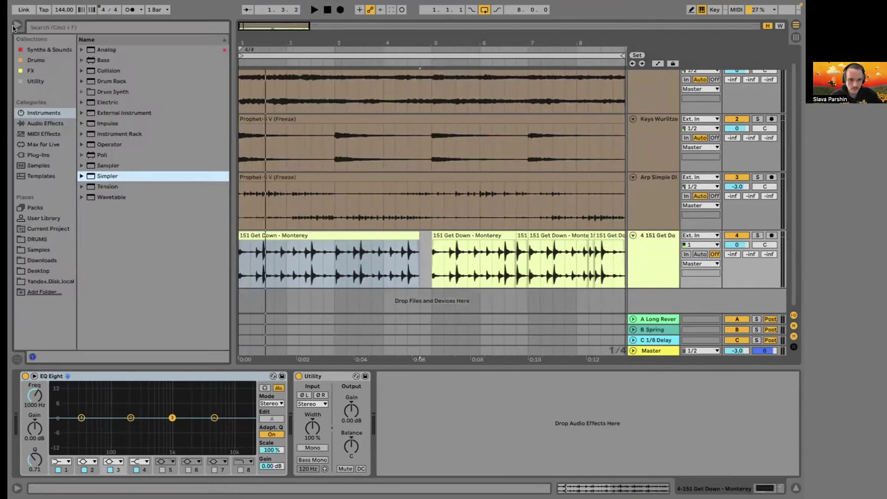
{"action": "left_click", "coordinate": [48, 124]}
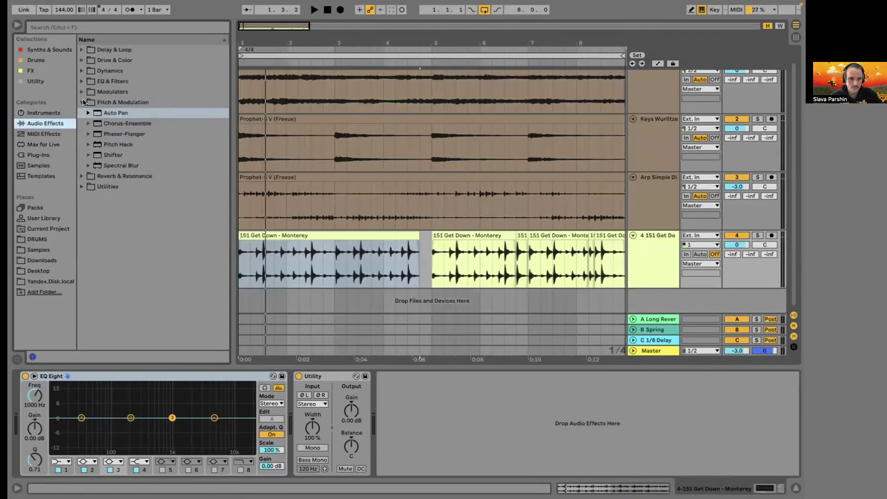
{"action": "left_click", "coordinate": [83, 102]}
{"action": "left_click", "coordinate": [79, 78]}
{"action": "left_click", "coordinate": [78, 59]}
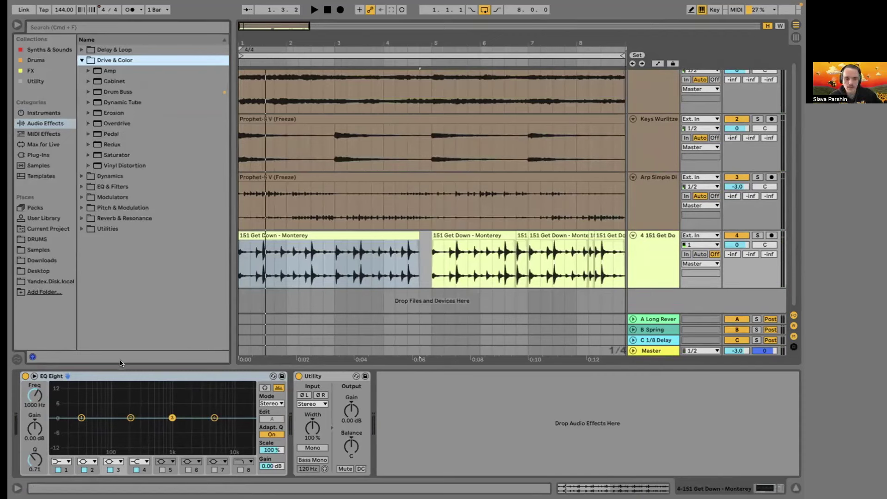
{"action": "left_click", "coordinate": [652, 233]}
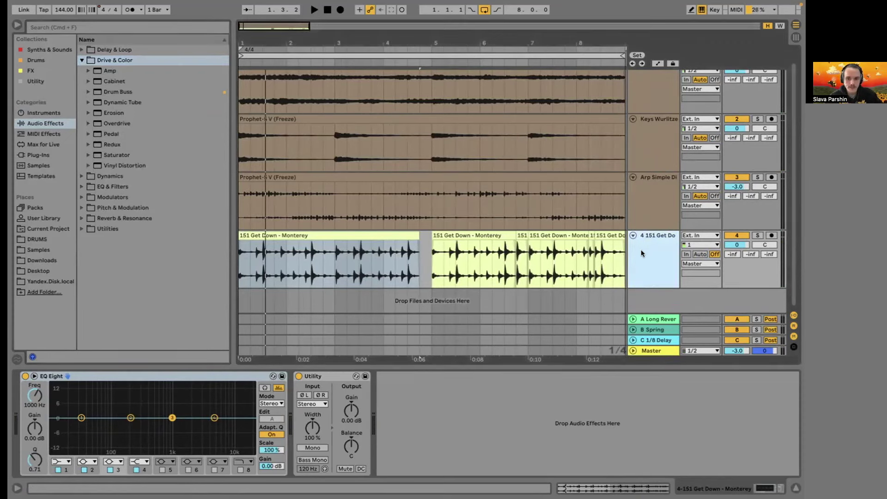
{"action": "left_click", "coordinate": [107, 69]}
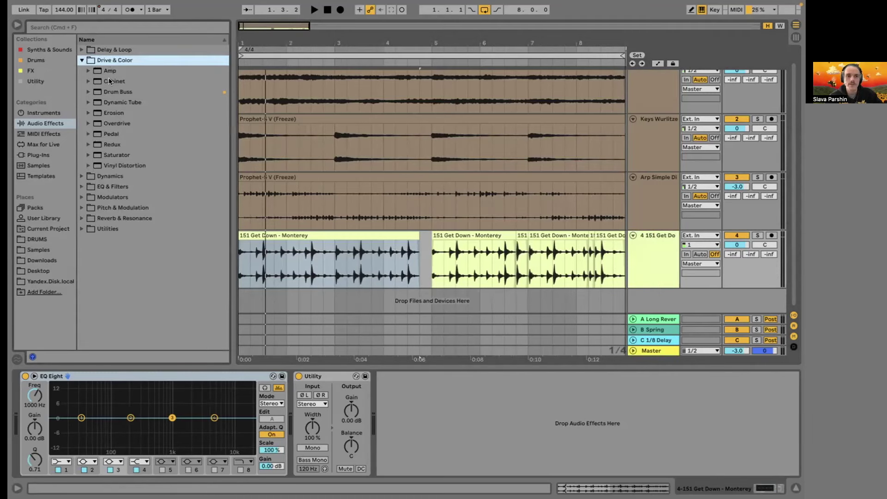
{"action": "left_click", "coordinate": [111, 93]}
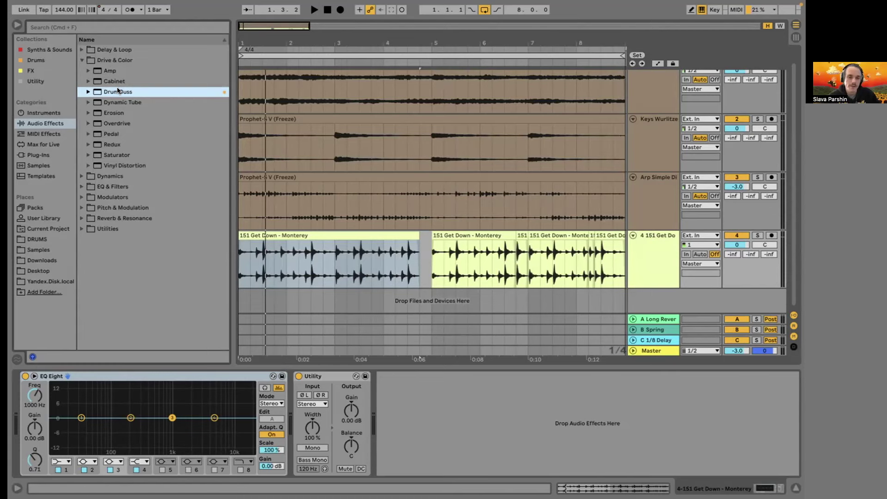
{"action": "left_click_drag", "start_coordinate": [118, 89], "coordinate": [662, 256]}
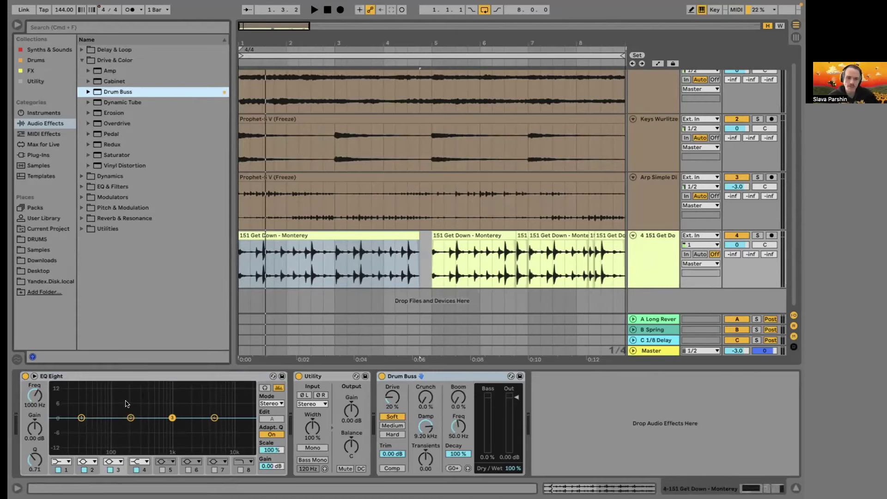
Remove EQ Eight and Utility from the Get Down track and solo the track.
{"action": "left_click", "coordinate": [124, 375]}
{"action": "key", "text": "Delete"}
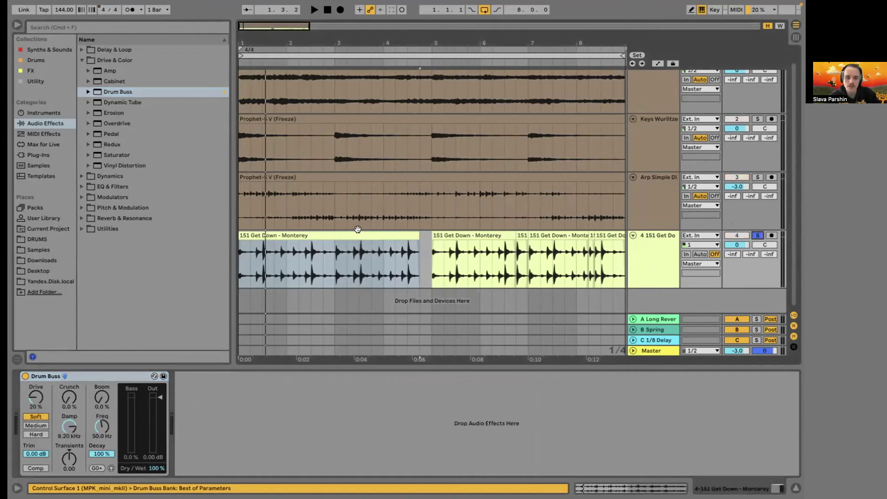
{"action": "left_click", "coordinate": [756, 235]}
While the soloed break plays, set Drum Buss to Medium with Drive at 27 % and Crunch at 3.2 %.
{"action": "key", "text": "space"}
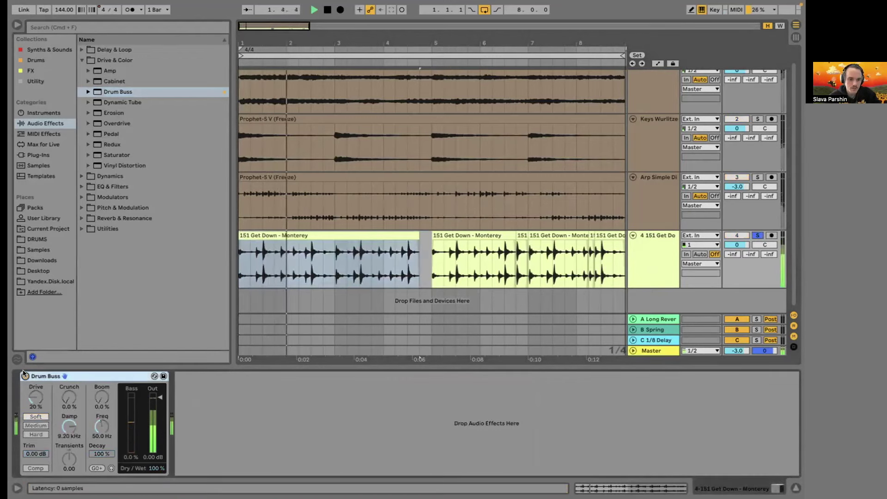
{"action": "mouse_move", "coordinate": [33, 398]}
{"action": "left_mouse_down"}
{"action": "mouse_move", "coordinate": [32, 390]}
{"action": "mouse_move", "coordinate": [32, 400]}
{"action": "left_mouse_up"}
{"action": "left_click", "coordinate": [36, 424]}
{"action": "left_click", "coordinate": [68, 400]}
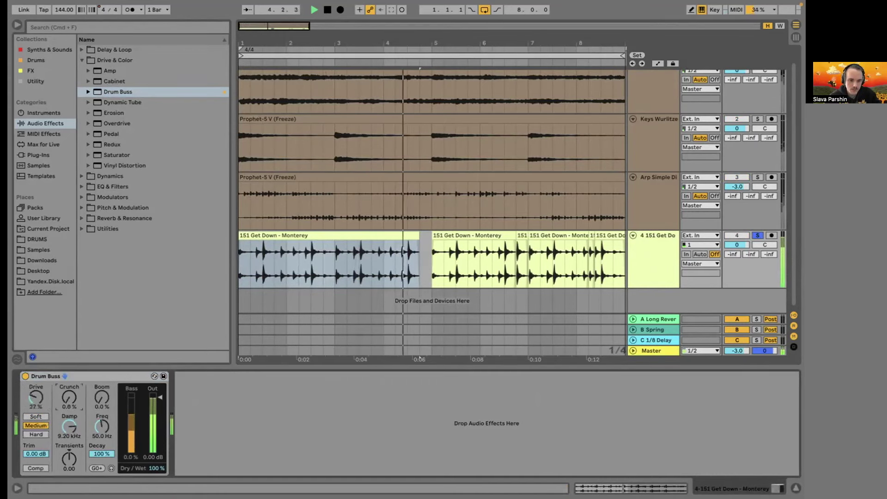
{"action": "left_click_drag", "start_coordinate": [68, 400], "coordinate": [68, 395]}
{"action": "left_click", "coordinate": [67, 454]}
{"action": "left_click", "coordinate": [42, 394]}
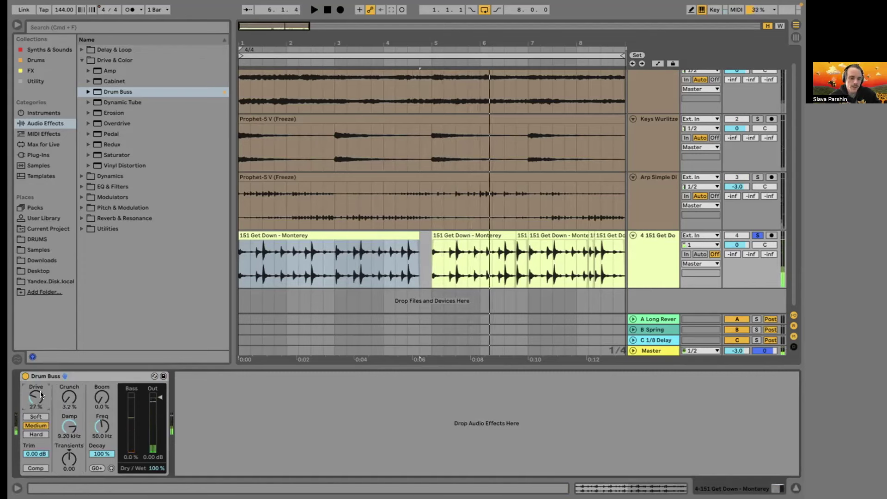
During playback, push Drum Buss Drive to 83 %, lower its output to -7 dB and compare the saturation modes.
{"action": "key", "text": "space"}
{"action": "left_click_drag", "start_coordinate": [42, 394], "coordinate": [41, 386]}
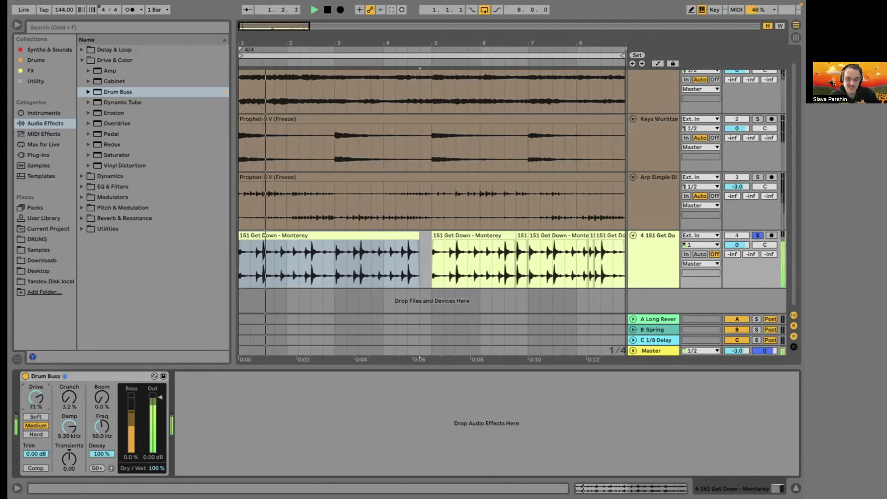
{"action": "left_click_drag", "start_coordinate": [157, 398], "coordinate": [157, 409]}
{"action": "left_click", "coordinate": [36, 434]}
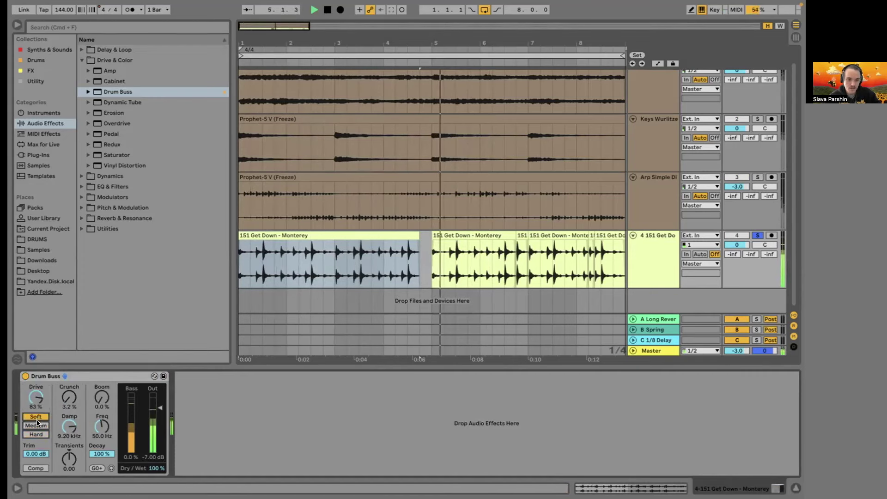
{"action": "left_click", "coordinate": [37, 424]}
Reduce Drum Buss Drive to 31 %, raise its output to 2.63 dB and stop playback.
{"action": "left_click_drag", "start_coordinate": [36, 398], "coordinate": [36, 407]}
{"action": "left_click_drag", "start_coordinate": [157, 407], "coordinate": [159, 394]}
{"action": "key", "text": "space"}
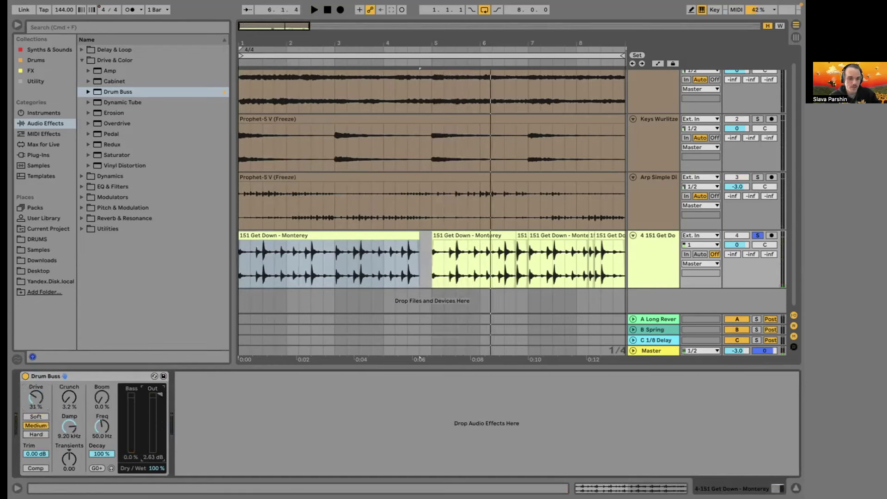
Refine Drum Buss during playback to 25 % Drive, 27 % Crunch and an output level of -3.29 dB.
{"action": "key", "text": "space"}
{"action": "left_click_drag", "start_coordinate": [36, 397], "coordinate": [64, 395]}
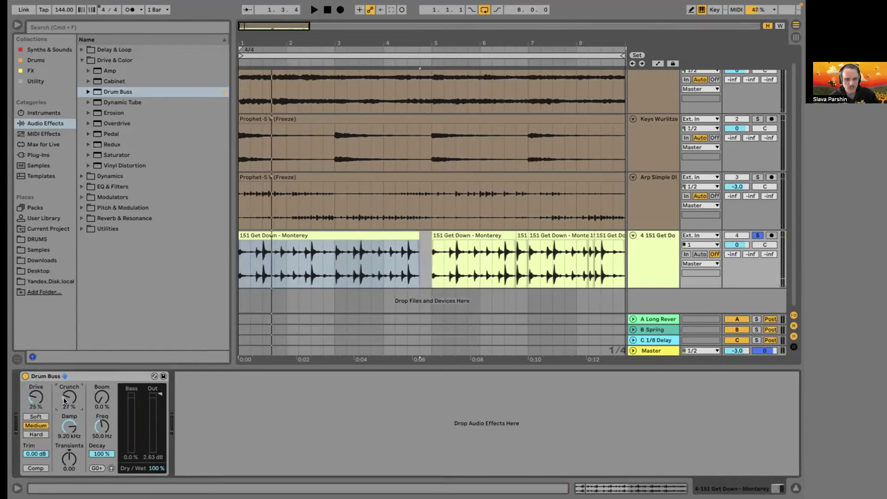
{"action": "key", "text": "space"}
{"action": "left_click_drag", "start_coordinate": [160, 394], "coordinate": [160, 402]}
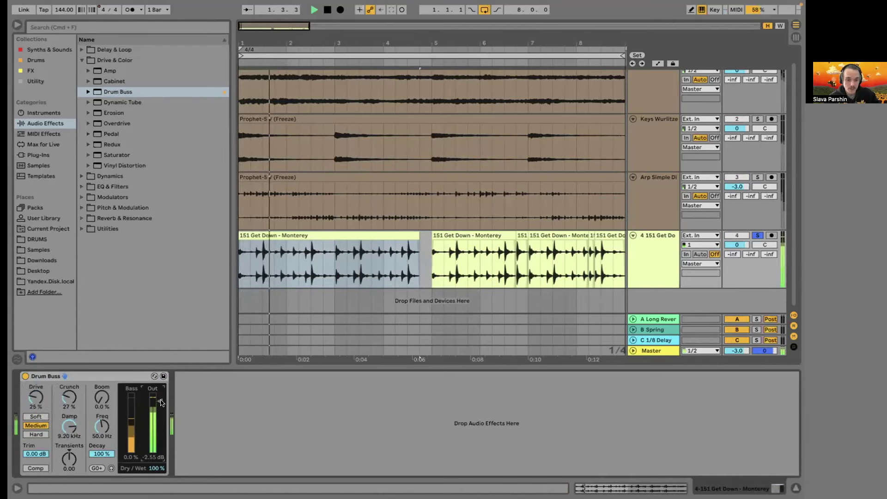
{"action": "left_click", "coordinate": [67, 425]}
{"action": "key", "text": "space"}
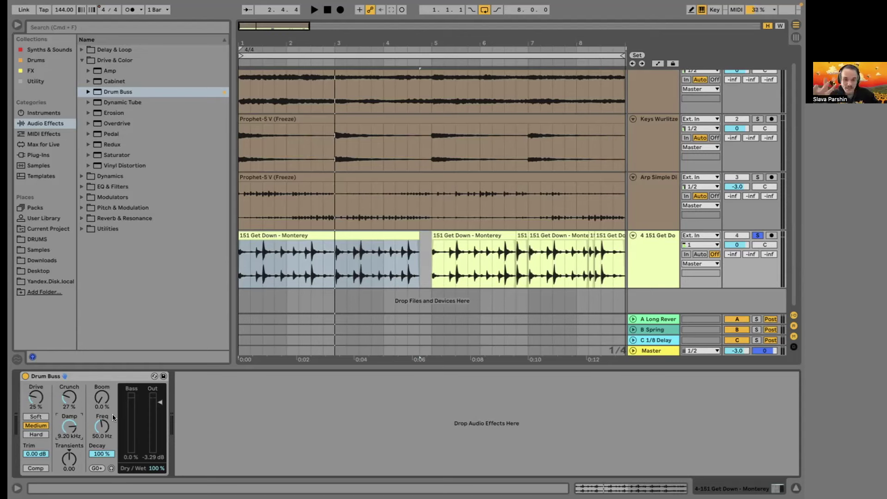
{"action": "key", "text": "ctrl+space"}
{"action": "key", "text": "ctrl+space"}
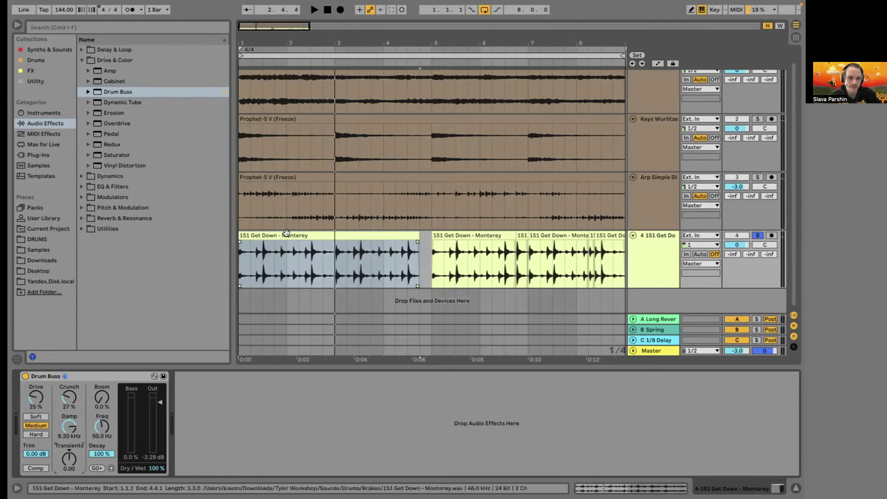
{"action": "left_click", "coordinate": [298, 254]}
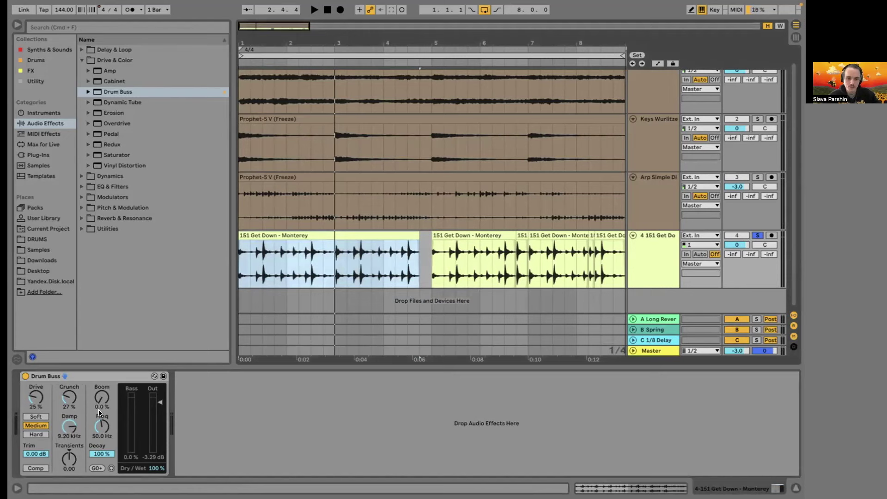
Audition the Drum Buss Transients amount at its two extremes, -1.00 and 1.00, while playing the soloed break.
{"action": "left_click", "coordinate": [59, 426]}
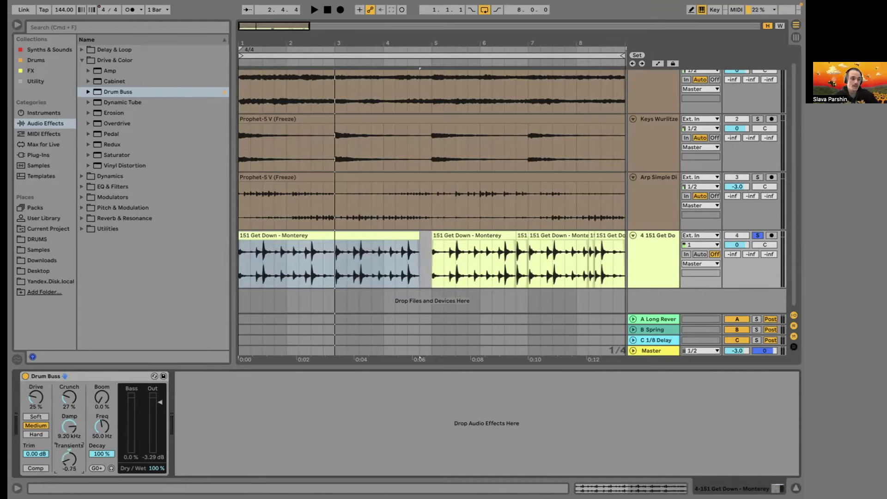
{"action": "key", "text": "space"}
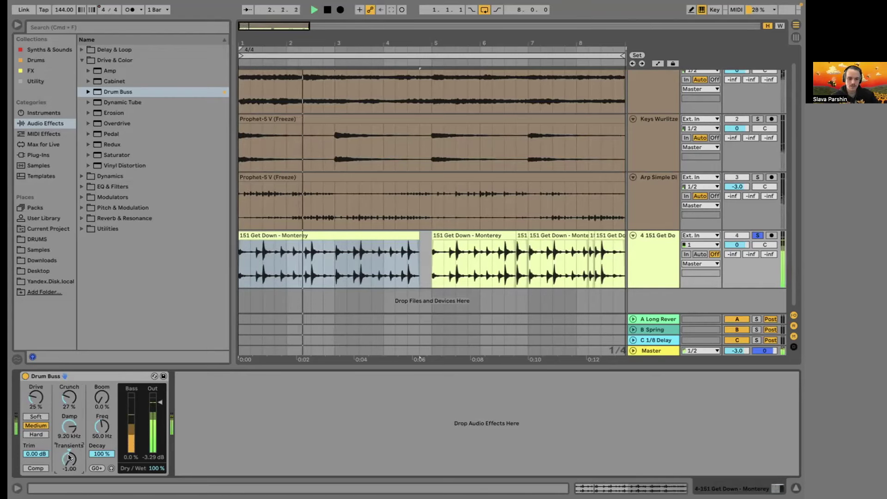
{"action": "key", "text": "space"}
{"action": "left_click_drag", "start_coordinate": [68, 457], "coordinate": [68, 450]}
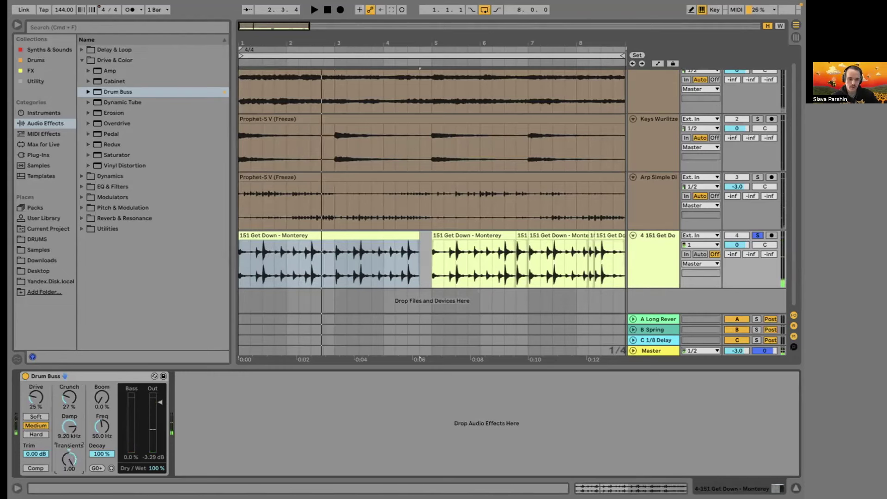
{"action": "key", "text": "space"}
Refine the Drum Buss Transients to -0.22 during playback of the break.
{"action": "left_click_drag", "start_coordinate": [68, 450], "coordinate": [68, 453]}
{"action": "key", "text": "space"}
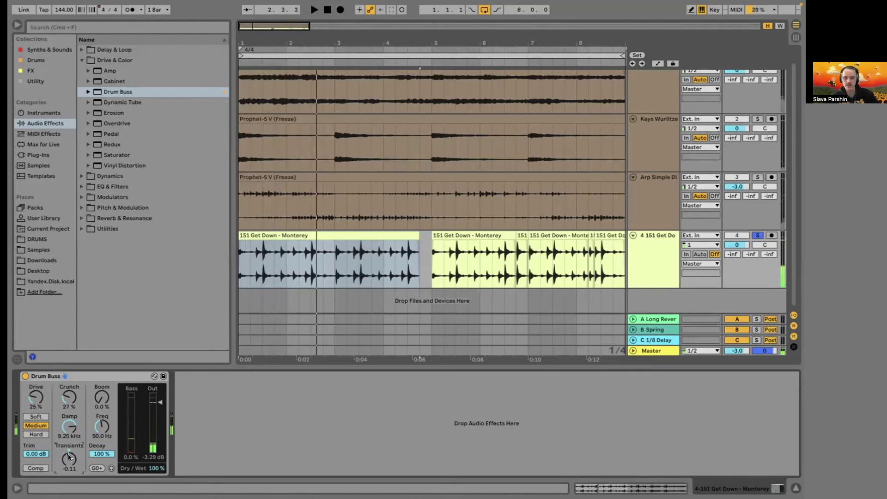
{"action": "left_click_drag", "start_coordinate": [68, 453], "coordinate": [68, 455]}
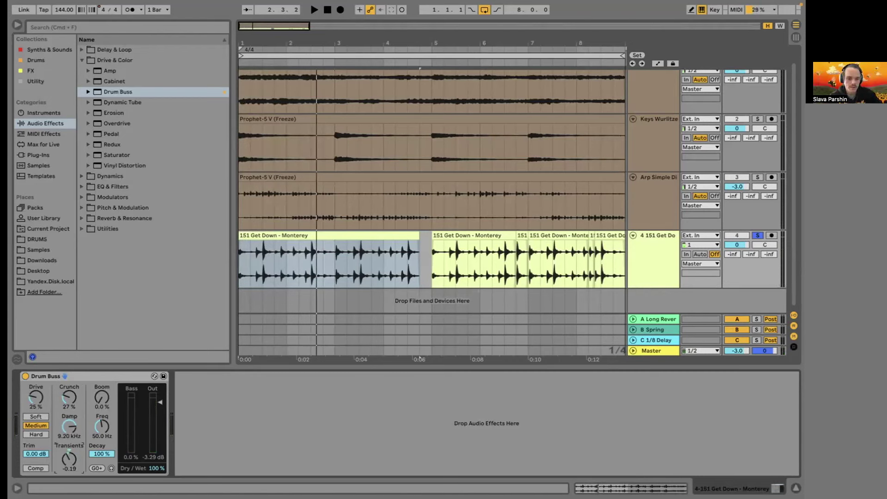
{"action": "key", "text": "space"}
{"action": "left_click_drag", "start_coordinate": [67, 456], "coordinate": [68, 453]}
{"action": "left_click", "coordinate": [35, 468]}
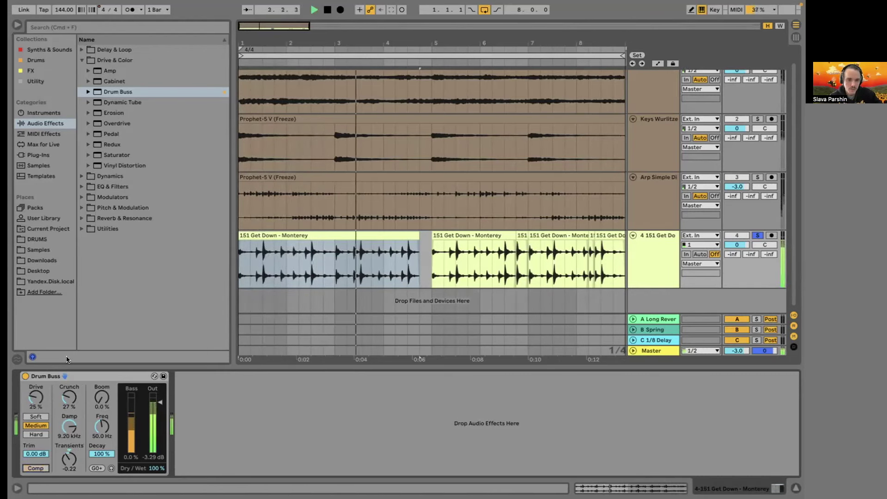
{"action": "left_click", "coordinate": [81, 60]}
{"action": "left_click", "coordinate": [81, 60]}
{"action": "key", "text": "space"}
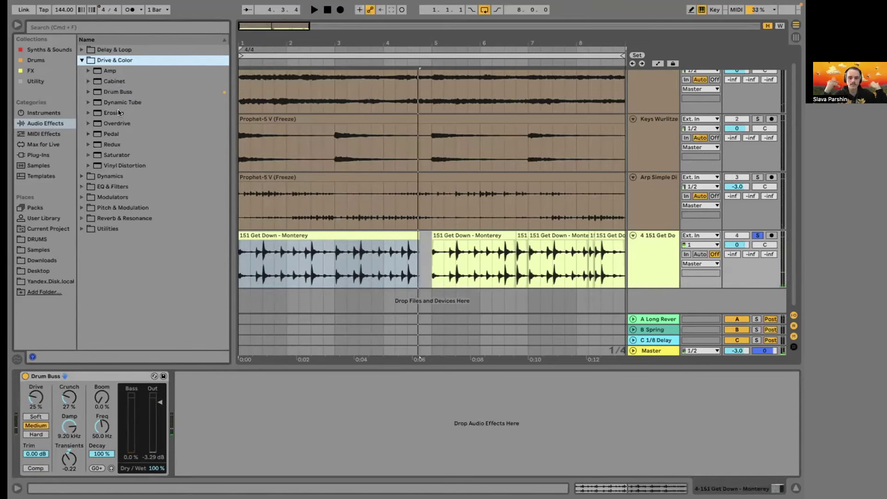
Try a second Drum Buss after the first one during playback and delete it again.
{"action": "left_click", "coordinate": [77, 374]}
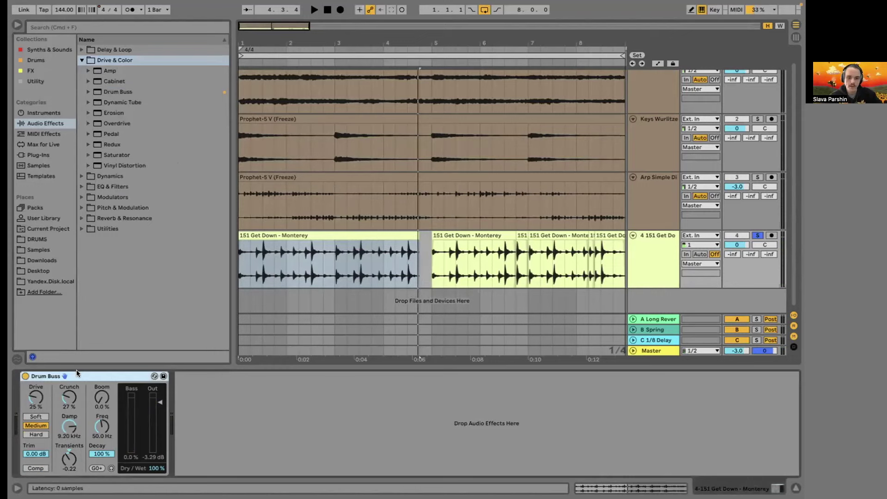
{"action": "left_click", "coordinate": [85, 94]}
{"action": "key", "text": "Return"}
{"action": "key", "text": "space"}
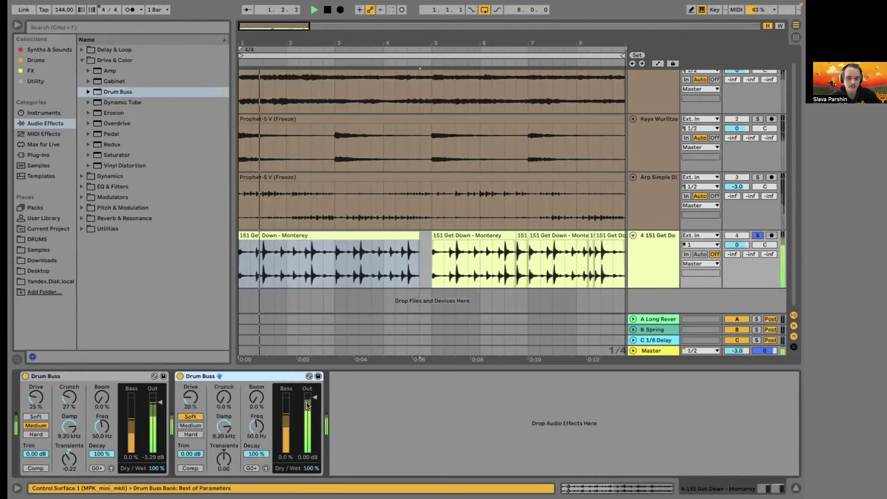
{"action": "key", "text": "Delete"}
{"action": "key", "text": "space"}
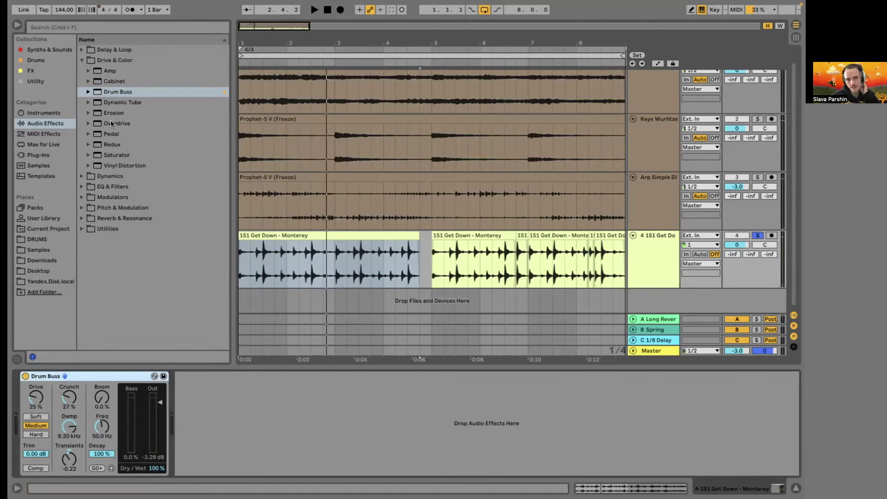
Add Overdrive after Drum Buss with its filter at 966 Hz, bandwidth 9.00, Drive 52 %, Tone 29 % and Dry/Wet 11 %.
{"action": "left_click_drag", "start_coordinate": [110, 120], "coordinate": [242, 400]}
{"action": "key", "text": "space"}
{"action": "key", "text": "space"}
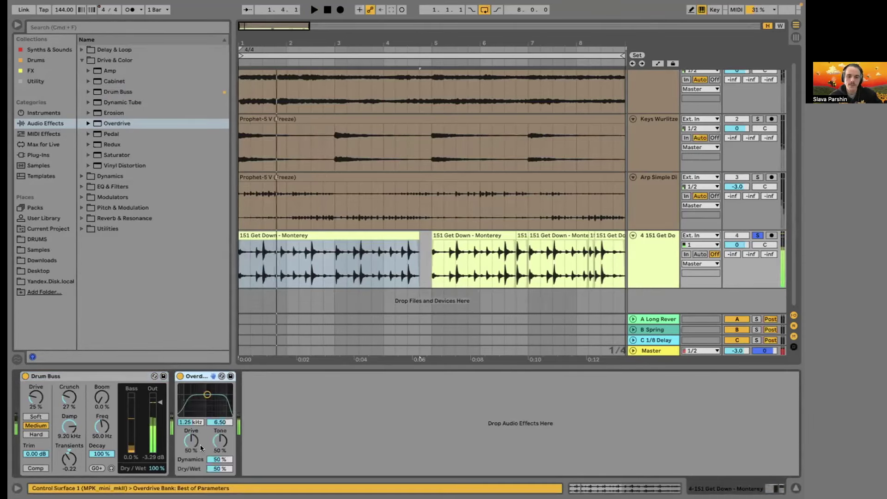
{"action": "key", "text": "space"}
{"action": "left_click_drag", "start_coordinate": [217, 468], "coordinate": [191, 447]}
{"action": "left_click_drag", "start_coordinate": [199, 404], "coordinate": [196, 395]}
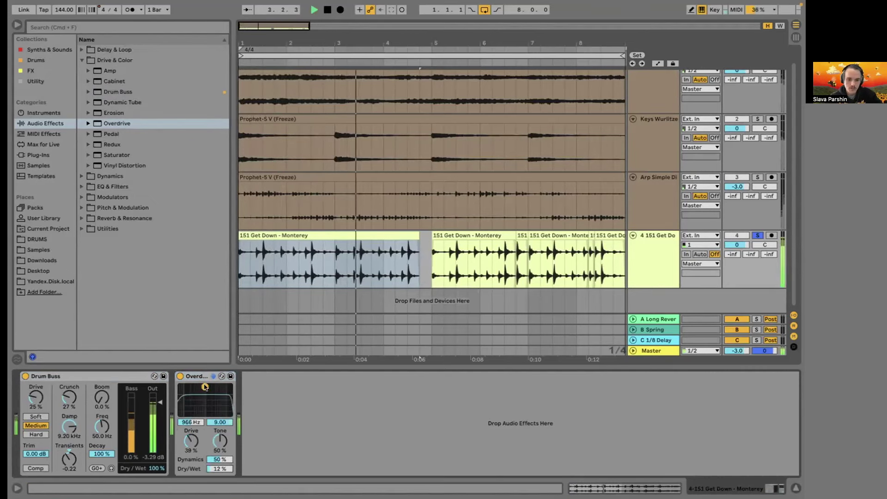
{"action": "left_click_drag", "start_coordinate": [181, 448], "coordinate": [182, 442]}
{"action": "left_click_drag", "start_coordinate": [220, 468], "coordinate": [213, 438]}
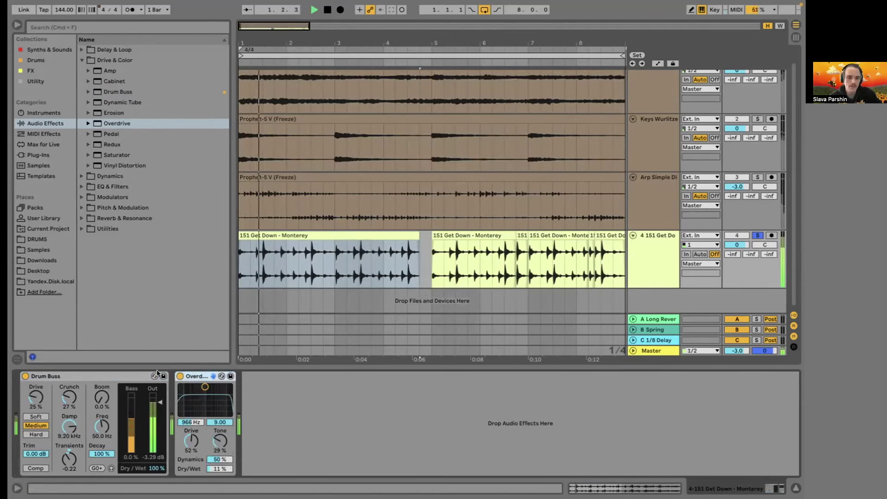
Bypass Drum Buss and Overdrive together during playback to hear the unprocessed break, and stop playback.
{"action": "left_click", "coordinate": [139, 375]}
{"action": "left_click", "coordinate": [25, 375]}
{"action": "key", "text": "space"}
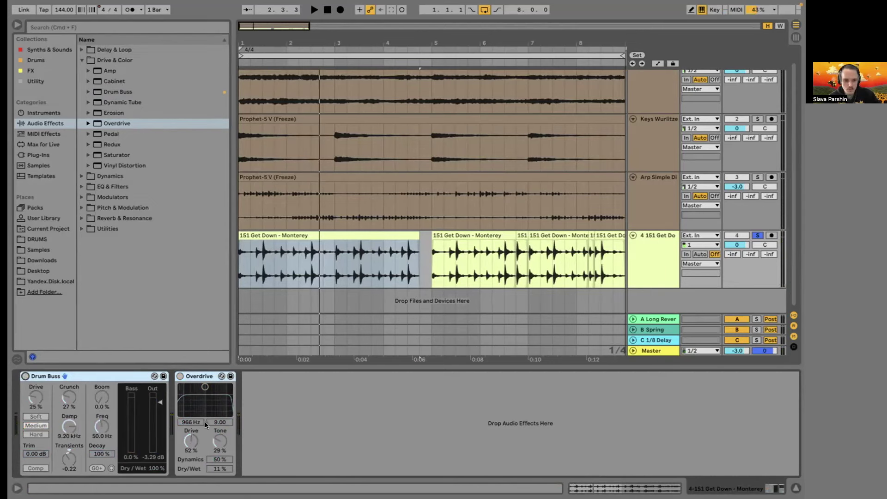
Add a Utility after Overdrive with its gain at -7 dB, and bypass it.
{"action": "left_click", "coordinate": [82, 228]}
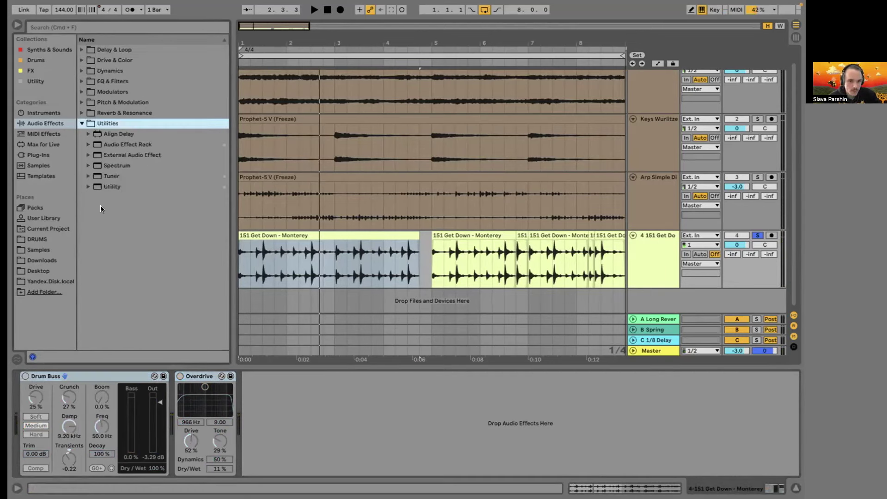
{"action": "left_click_drag", "start_coordinate": [105, 186], "coordinate": [287, 431]}
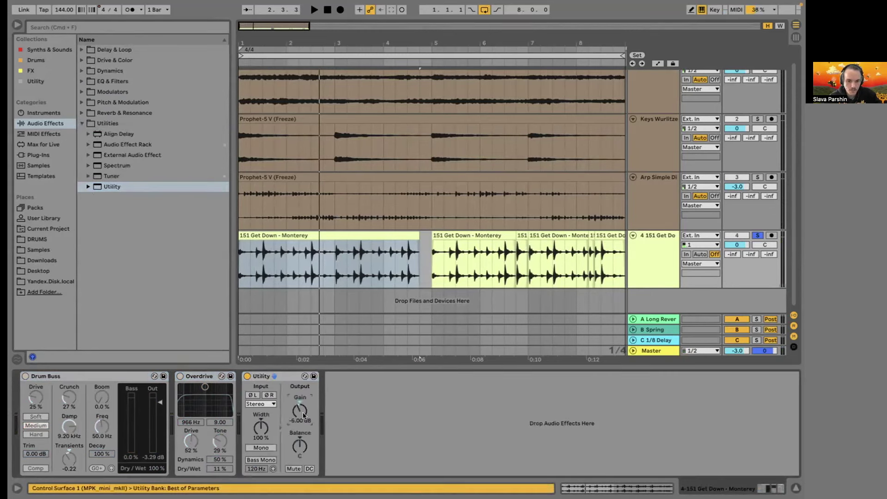
{"action": "left_click", "coordinate": [247, 376]}
Compare the break with and without processing at matched level, leaving Drum Buss, Overdrive and Utility switched on.
{"action": "key", "text": "space"}
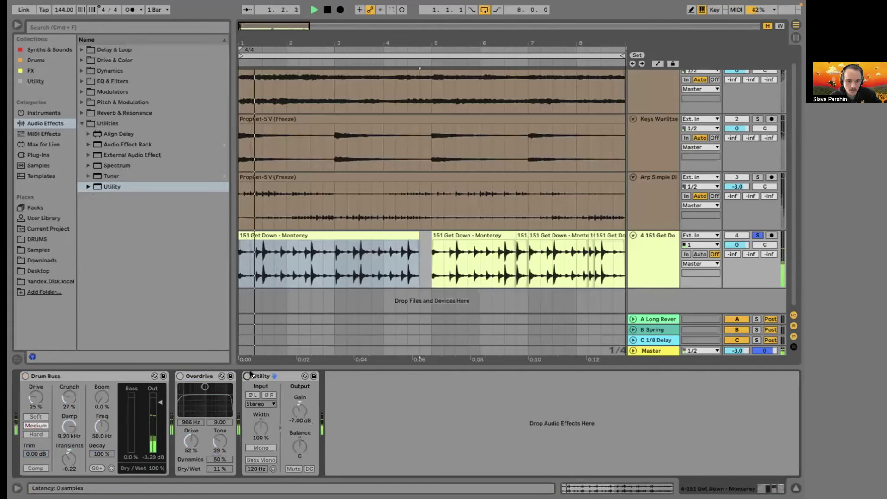
{"action": "left_click", "coordinate": [180, 376]}
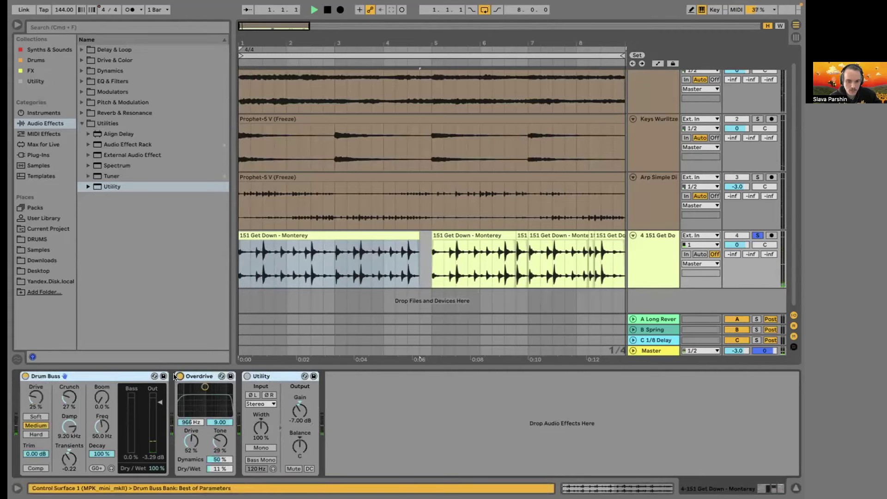
{"action": "key", "text": "space"}
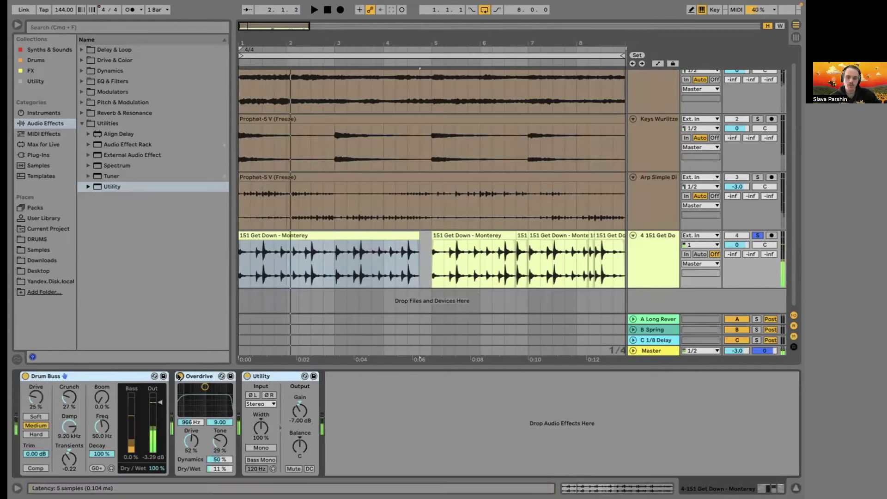
{"action": "left_click", "coordinate": [180, 376]}
{"action": "key", "text": "space"}
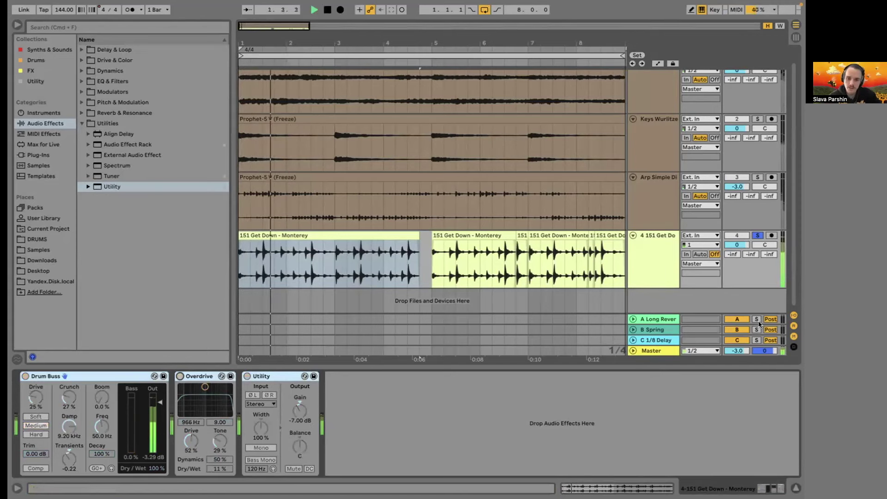
{"action": "left_click", "coordinate": [181, 376]}
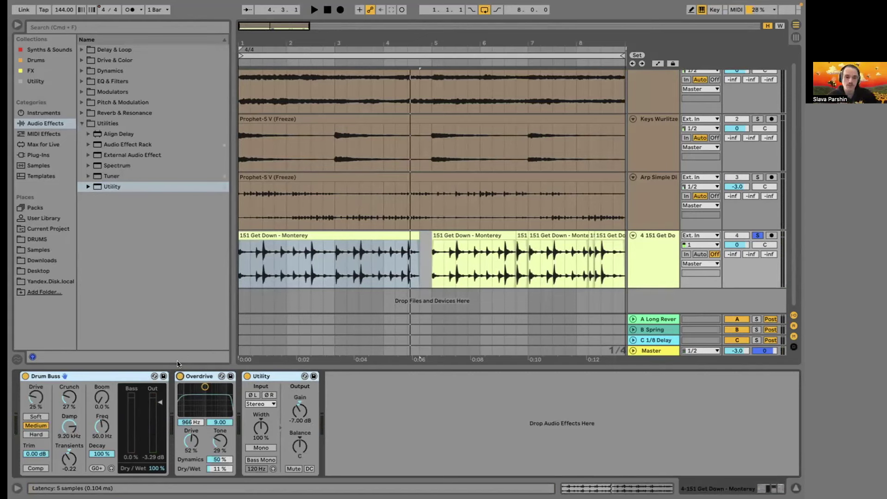
Add EQ Eight after Utility, make band 1 a low-cut filter at 116 Hz and play the break.
{"action": "left_click", "coordinate": [81, 79]}
{"action": "left_click_drag", "start_coordinate": [115, 113], "coordinate": [385, 417]}
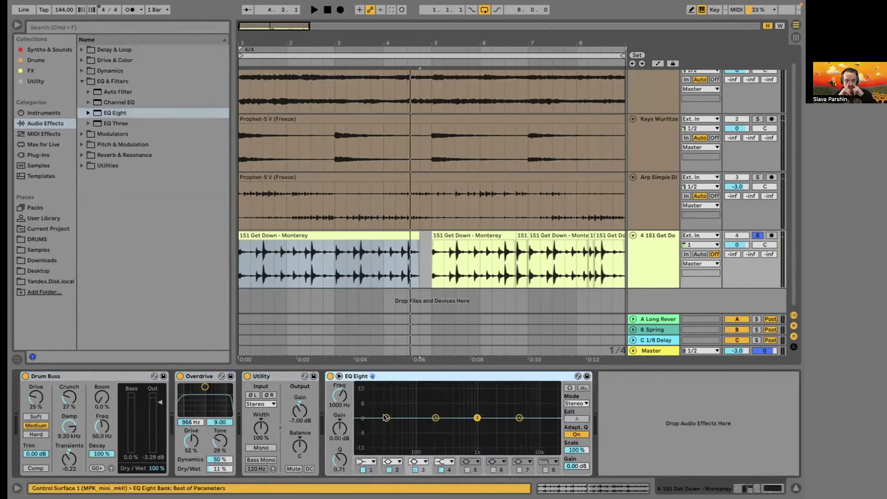
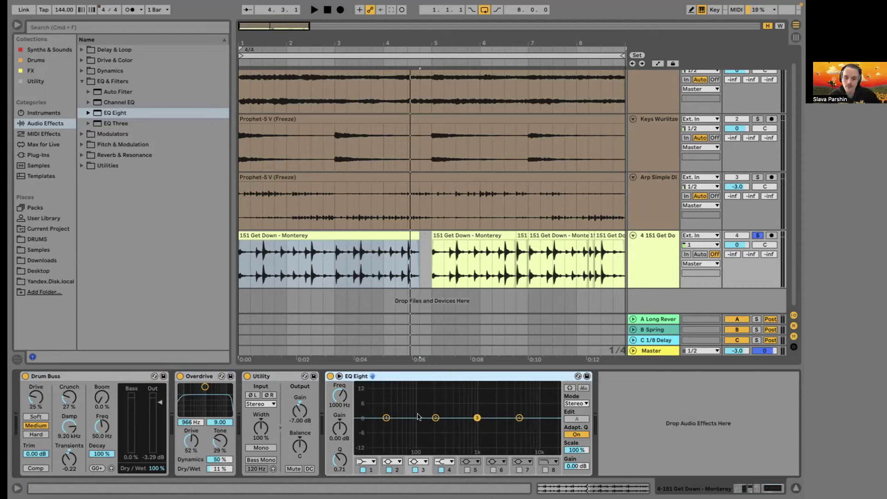
{"action": "left_click", "coordinate": [366, 461]}
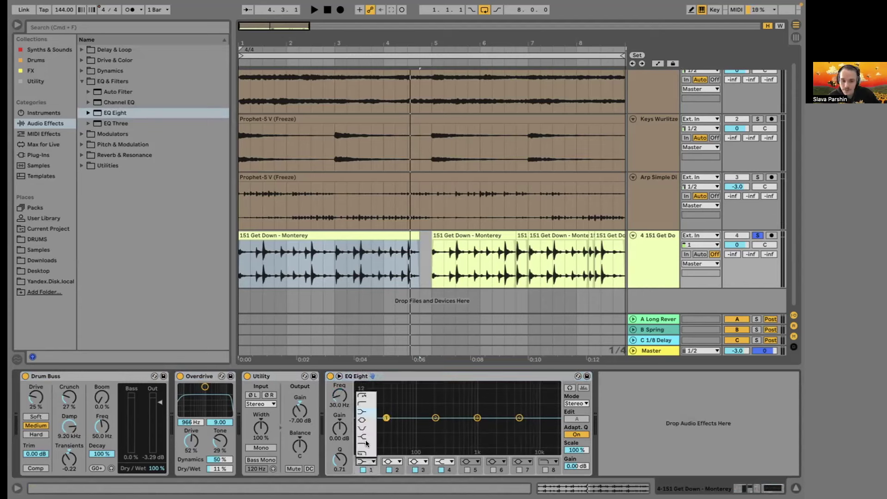
{"action": "left_click", "coordinate": [362, 404]}
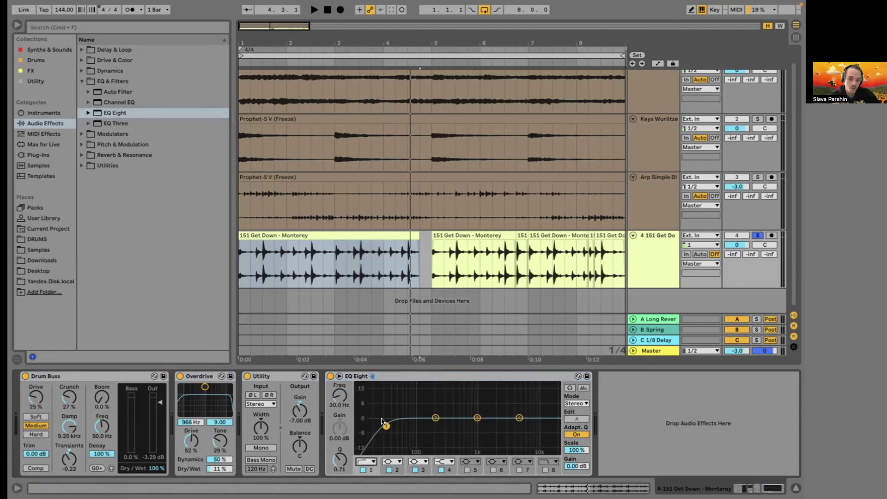
{"action": "left_click_drag", "start_coordinate": [386, 425], "coordinate": [422, 425]}
{"action": "key", "text": "space"}
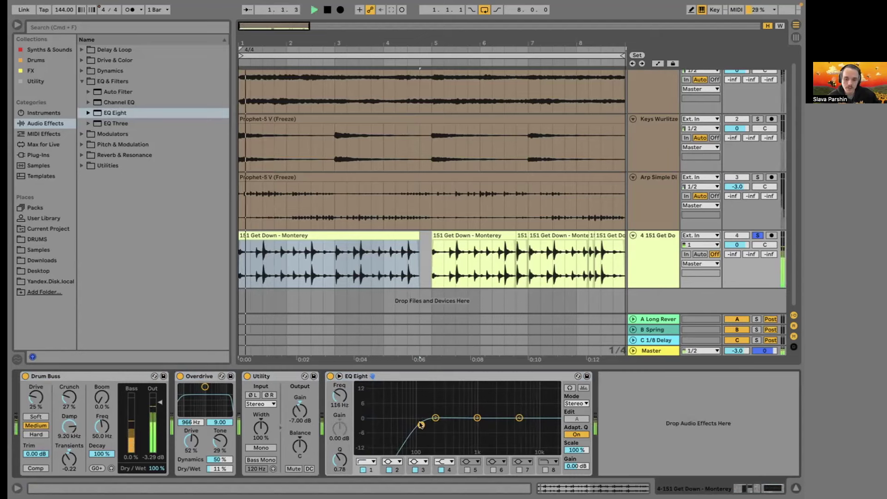
Move EQ Eight in front of Drum Buss, set its low cut to 104 Hz and compare it with the EQ bypassed.
{"action": "left_click_drag", "start_coordinate": [365, 375], "coordinate": [73, 374]}
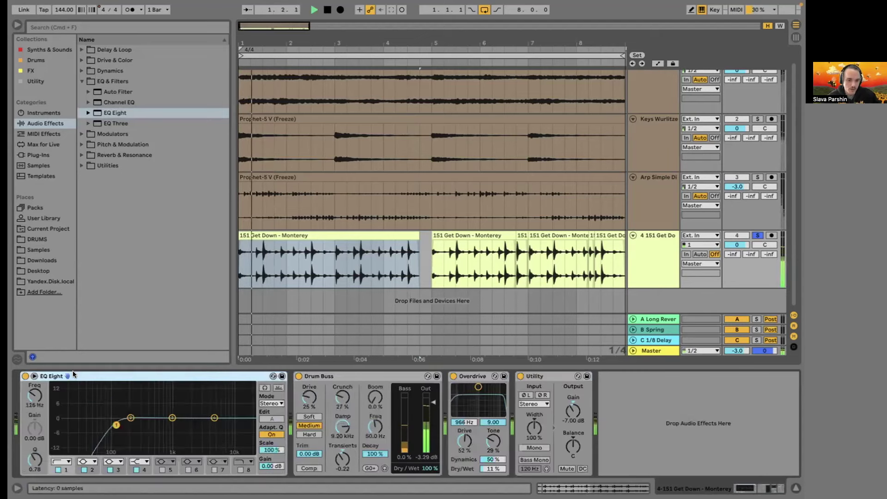
{"action": "left_click_drag", "start_coordinate": [117, 424], "coordinate": [116, 422]}
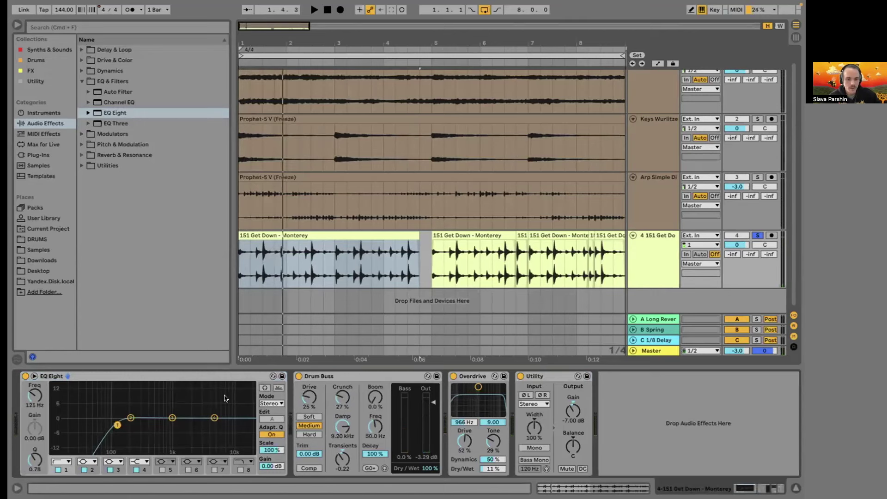
{"action": "key", "text": "space"}
{"action": "left_click_drag", "start_coordinate": [117, 425], "coordinate": [114, 425]}
{"action": "left_click", "coordinate": [24, 376]}
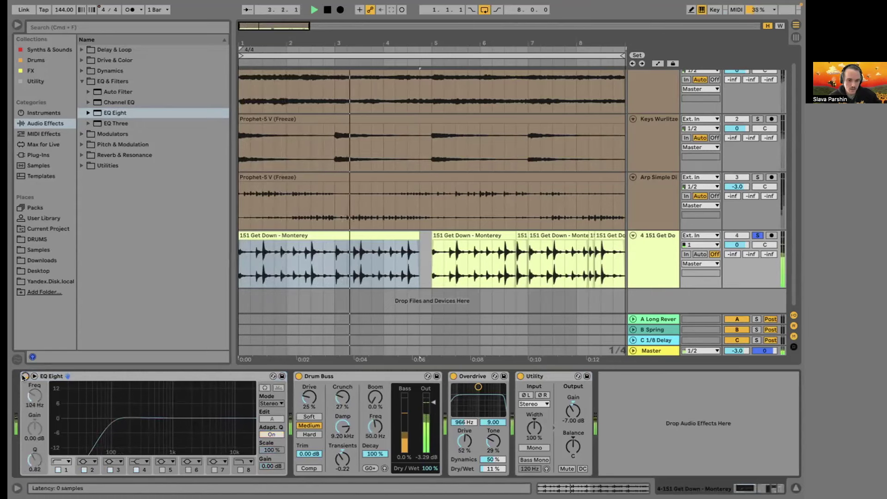
{"action": "left_click", "coordinate": [25, 376]}
{"action": "key", "text": "space"}
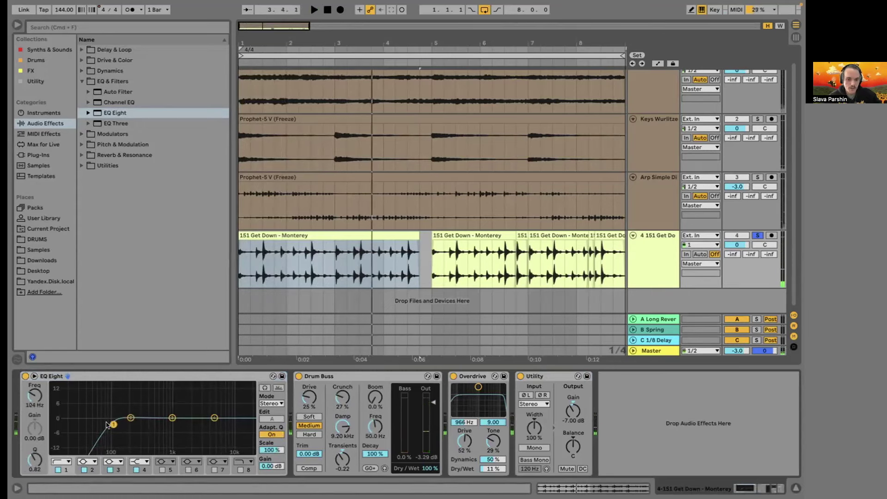
Raise the EQ Eight low-cut frequency to 144 Hz and audition the break.
{"action": "left_click_drag", "start_coordinate": [112, 424], "coordinate": [122, 424]}
{"action": "key", "text": "space"}
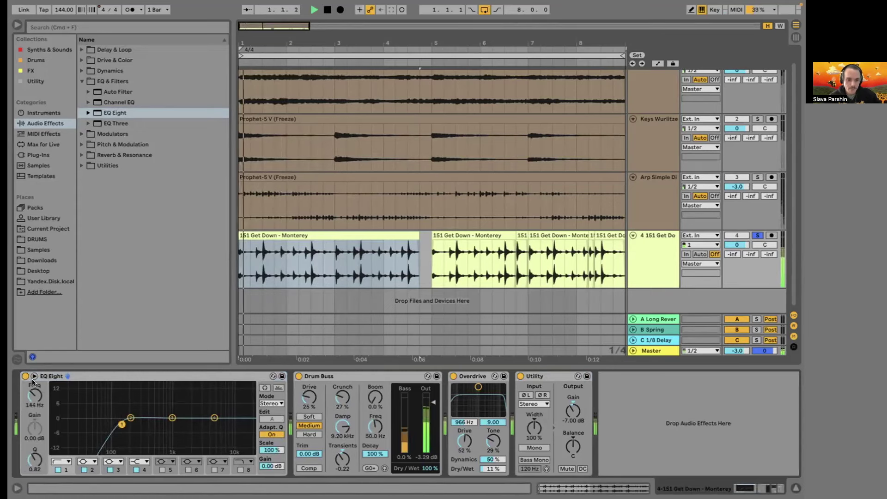
{"action": "key", "text": "space"}
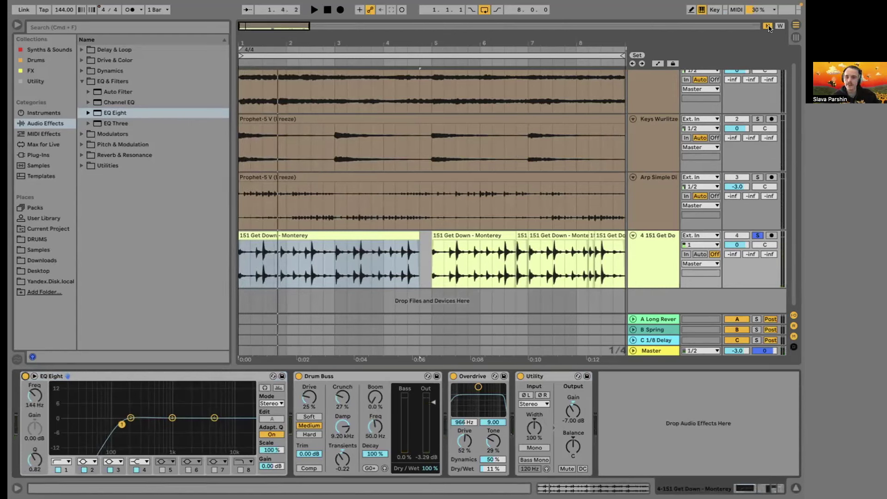
Rename the Get Down break track as Drums and turn off its solo.
{"action": "left_click", "coordinate": [652, 239]}
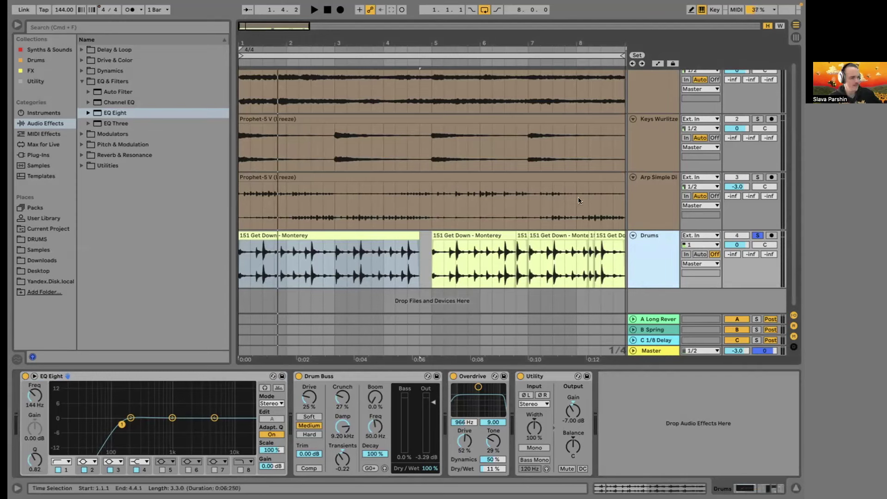
{"action": "left_click", "coordinate": [757, 236]}
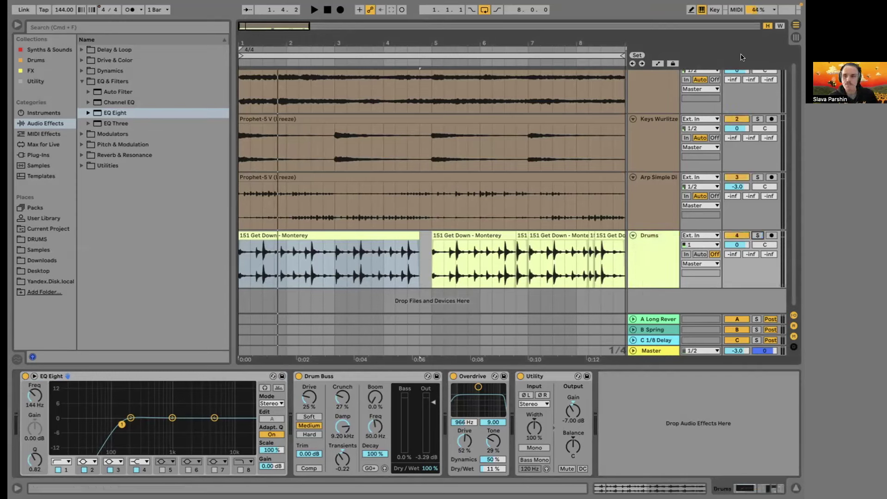
{"action": "scroll", "coordinate": [639, 118], "scroll_direction": "up", "scroll_amount": 1}
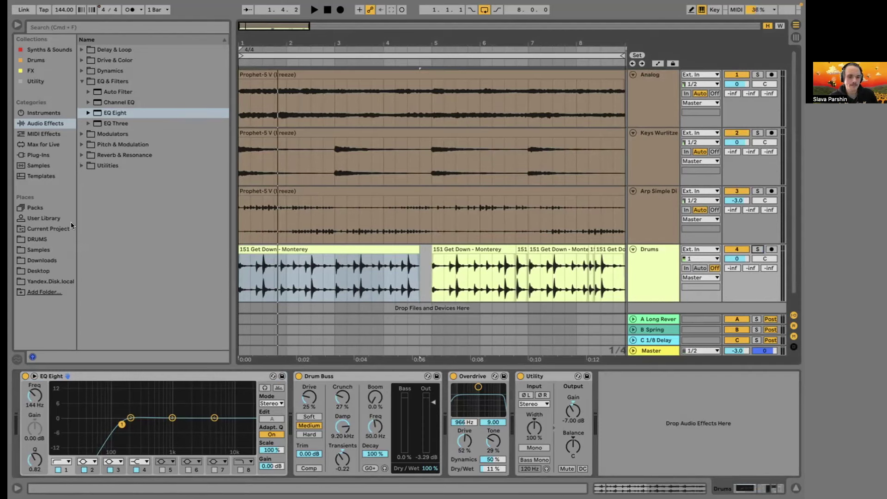
Open the One Shots drum folder of the Tyler Workshop sounds in Downloads and collapse the Brakes folder.
{"action": "left_click", "coordinate": [53, 238]}
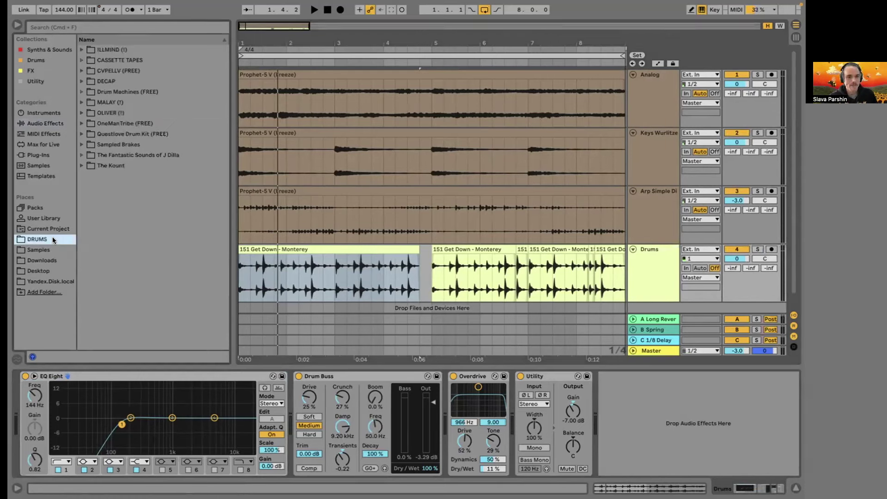
{"action": "left_click", "coordinate": [47, 259]}
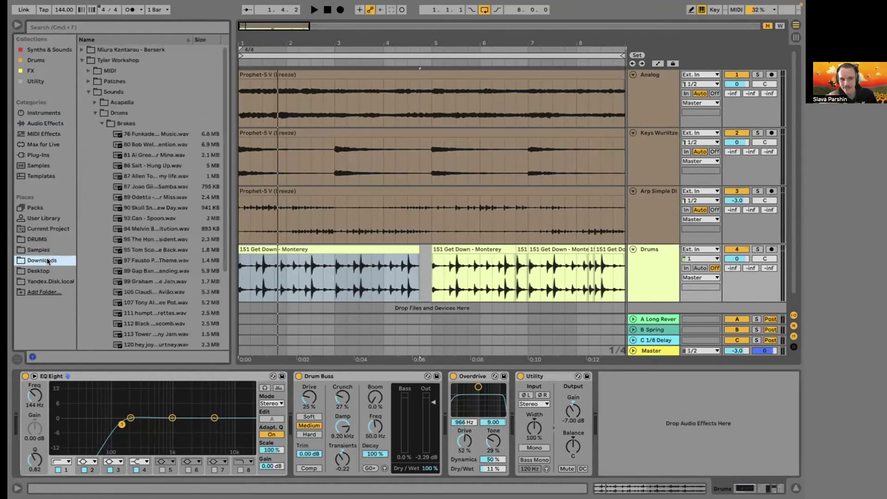
{"action": "left_click", "coordinate": [101, 124]}
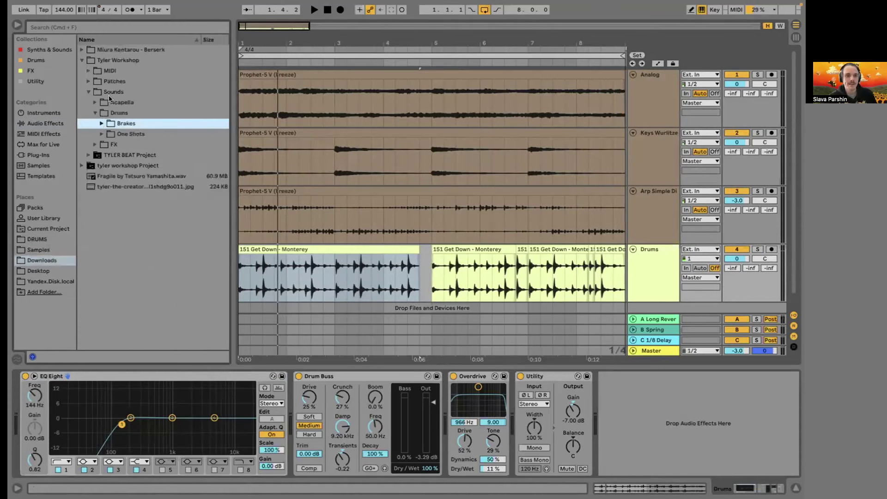
{"action": "left_click", "coordinate": [116, 111]}
{"action": "left_click", "coordinate": [119, 135]}
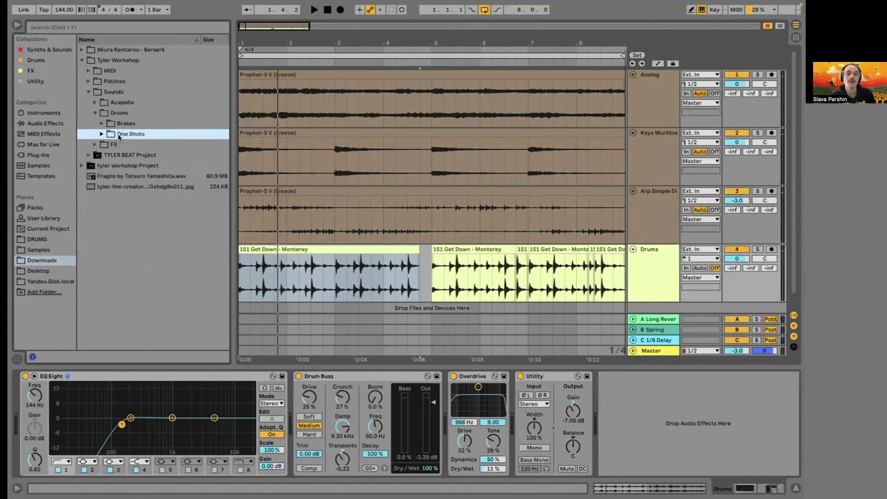
{"action": "double_click", "coordinate": [119, 135]}
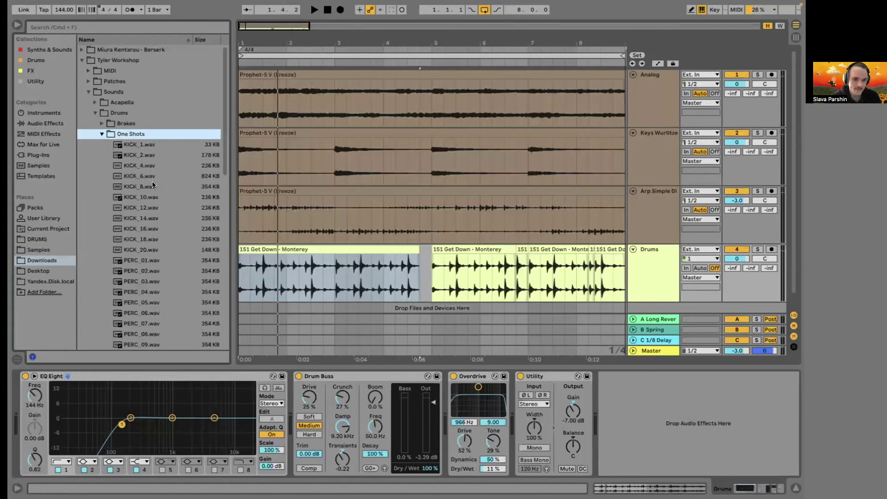
Browse the kick, percussion and snare samples in the One Shots folder.
{"action": "scroll", "coordinate": [148, 185], "scroll_direction": "down", "scroll_amount": 3}
{"action": "scroll", "coordinate": [146, 162], "scroll_direction": "up", "scroll_amount": 3}
{"action": "left_click", "coordinate": [141, 144]}
{"action": "key", "text": "Down"}
{"action": "key", "text": "Down"}
{"action": "key", "text": "Down"}
{"action": "key", "text": "Down"}
{"action": "key", "text": "Down"}
{"action": "key", "text": "Down"}
{"action": "scroll", "coordinate": [144, 235], "scroll_direction": "down", "scroll_amount": 3}
{"action": "scroll", "coordinate": [144, 231], "scroll_direction": "down", "scroll_amount": 1}
{"action": "left_click", "coordinate": [143, 206]}
{"action": "key", "text": "Down"}
{"action": "key", "text": "Down"}
{"action": "key", "text": "Down"}
{"action": "key", "text": "Down"}
{"action": "key", "text": "Down"}
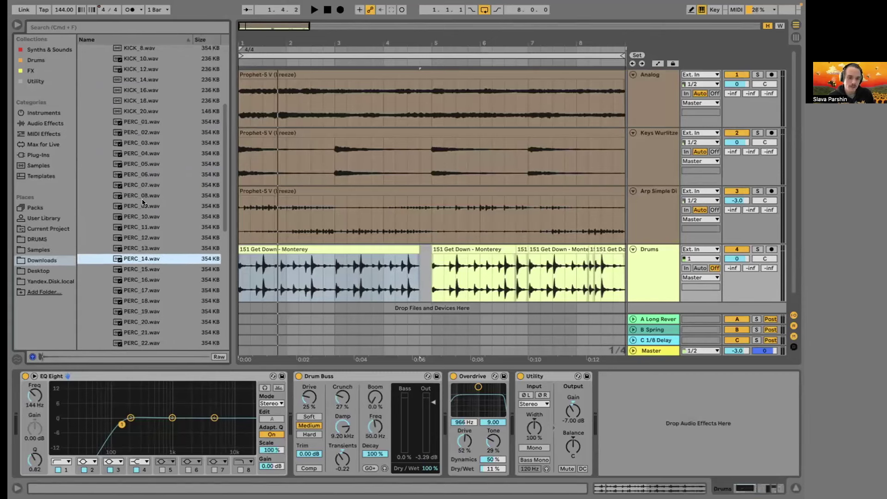
{"action": "scroll", "coordinate": [144, 203], "scroll_direction": "down", "scroll_amount": 8}
{"action": "left_click", "coordinate": [140, 273]}
{"action": "key", "text": "Down"}
{"action": "key", "text": "Down"}
{"action": "key", "text": "Down"}
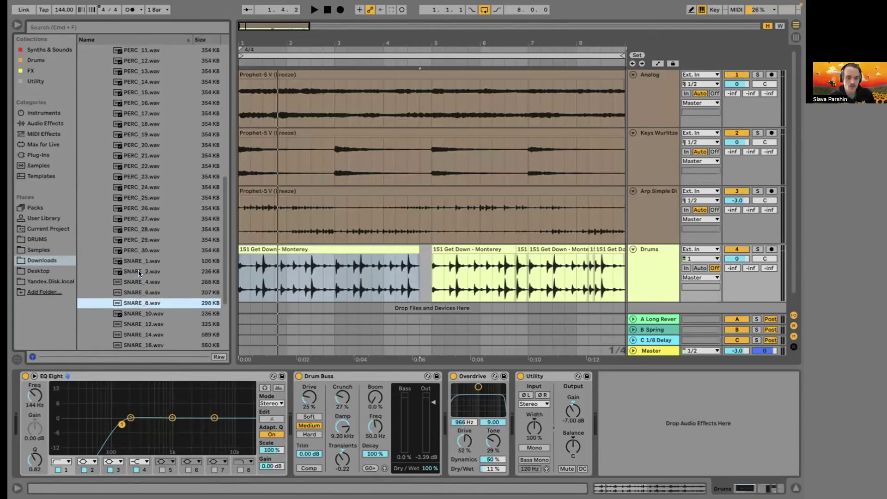
{"action": "key", "text": "Down"}
{"action": "scroll", "coordinate": [148, 208], "scroll_direction": "down", "scroll_amount": 5}
{"action": "scroll", "coordinate": [160, 130], "scroll_direction": "up", "scroll_amount": 5}
{"action": "left_click", "coordinate": [160, 134]}
Insert a new audio track directly below the Drums track.
{"action": "left_click", "coordinate": [298, 212]}
{"action": "scroll", "coordinate": [301, 135], "scroll_direction": "down", "scroll_amount": 1}
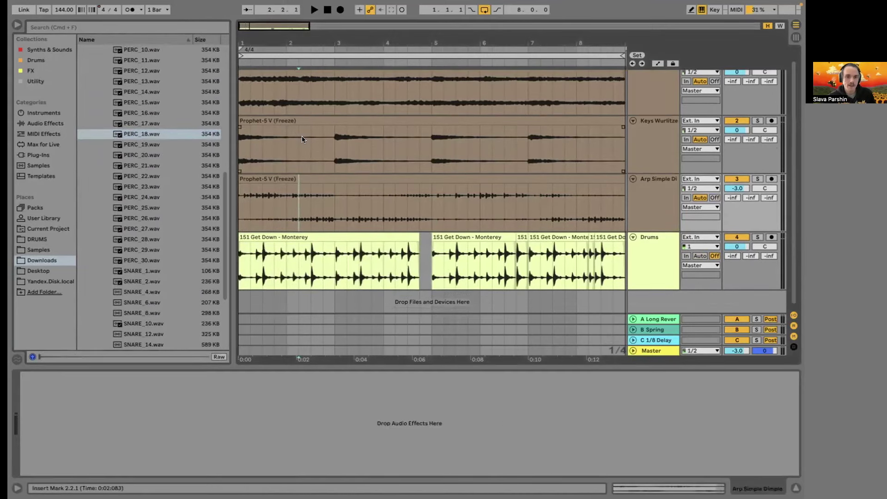
{"action": "scroll", "coordinate": [156, 130], "scroll_direction": "up", "scroll_amount": 10}
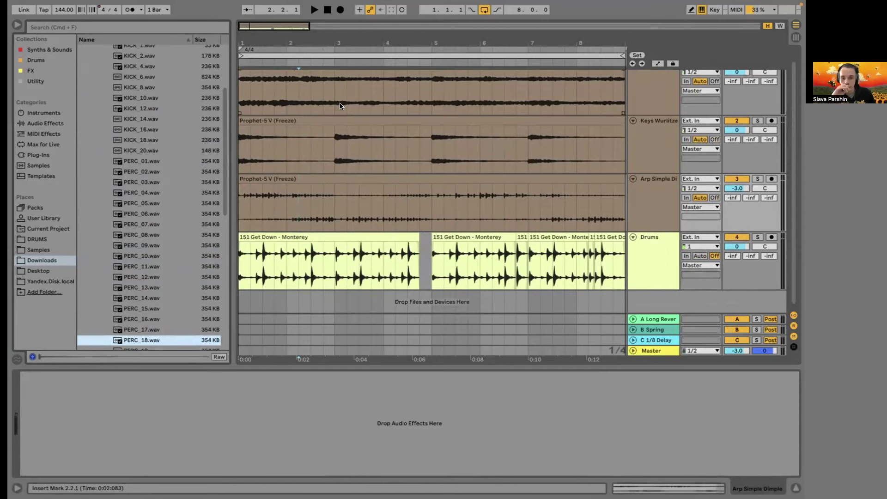
{"action": "scroll", "coordinate": [315, 161], "scroll_direction": "up", "scroll_amount": 2}
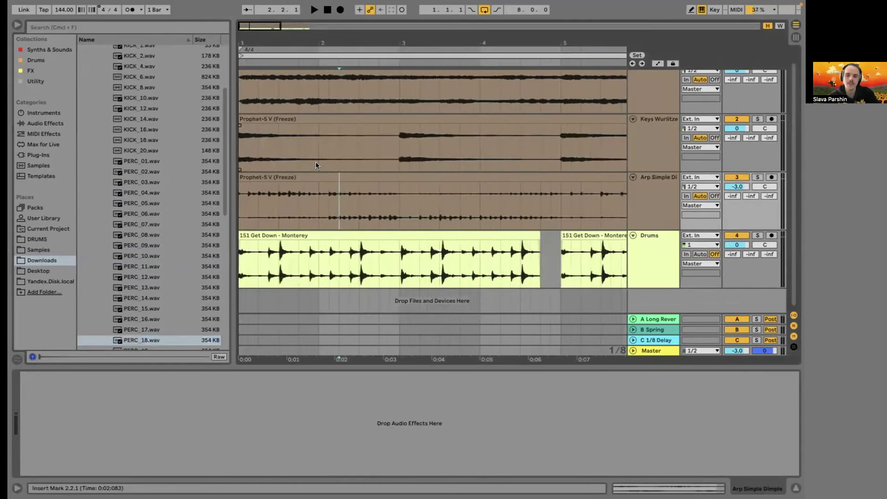
{"action": "left_click", "coordinate": [664, 273]}
{"action": "key", "text": "super+t"}
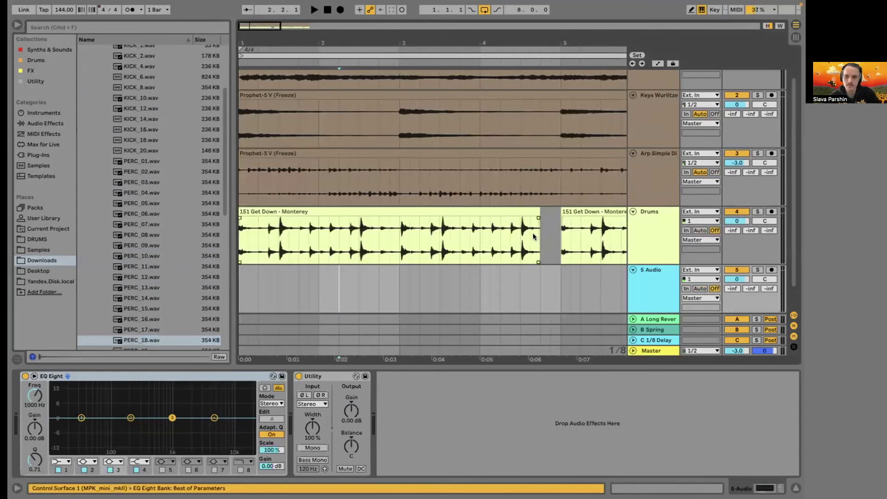
{"action": "scroll", "coordinate": [533, 233], "scroll_direction": "down", "scroll_amount": 2}
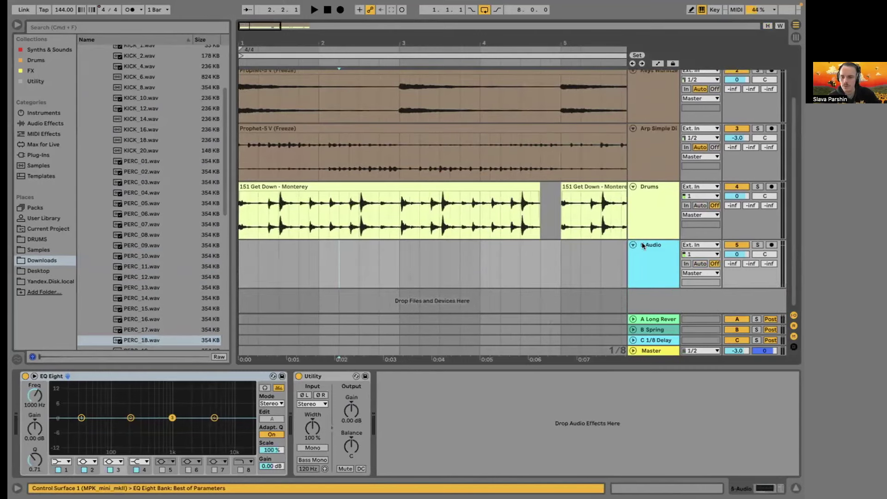
Place KICK_1.wav at the start of the new audio track and audition it with the break.
{"action": "scroll", "coordinate": [144, 157], "scroll_direction": "up", "scroll_amount": 4}
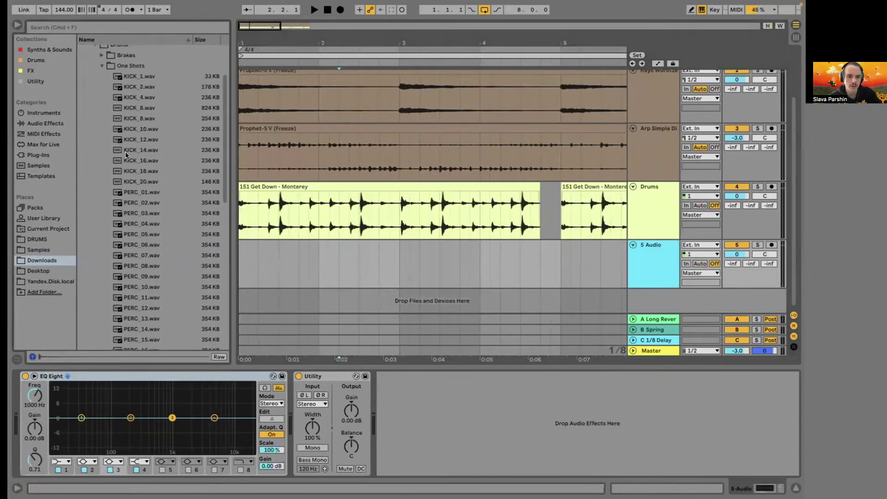
{"action": "left_click_drag", "start_coordinate": [119, 141], "coordinate": [240, 268]}
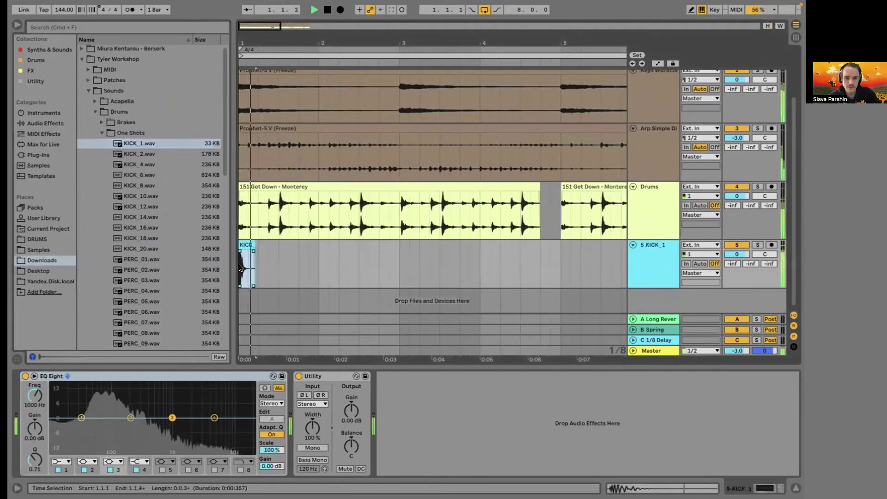
{"action": "key", "text": "plus"}
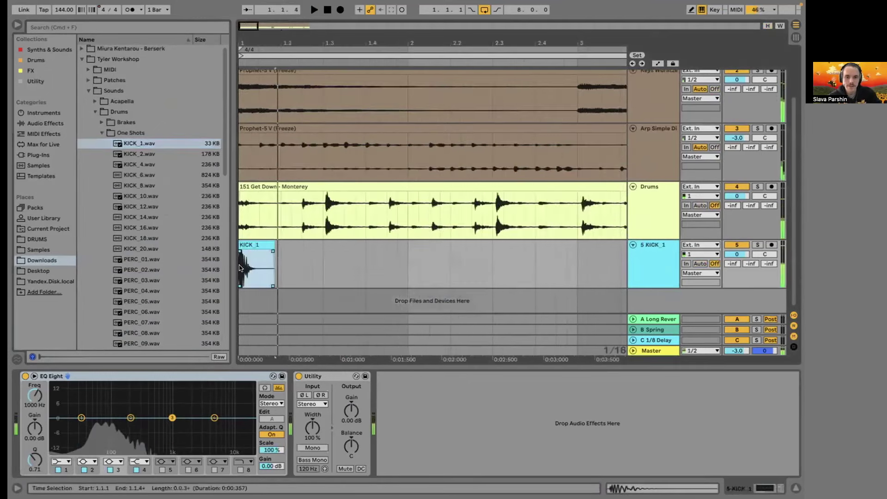
Hide the browser and paste a copy of the KICK_1 clip at 1.2.3 on the kick track.
{"action": "left_click", "coordinate": [18, 25]}
{"action": "left_click", "coordinate": [85, 252]}
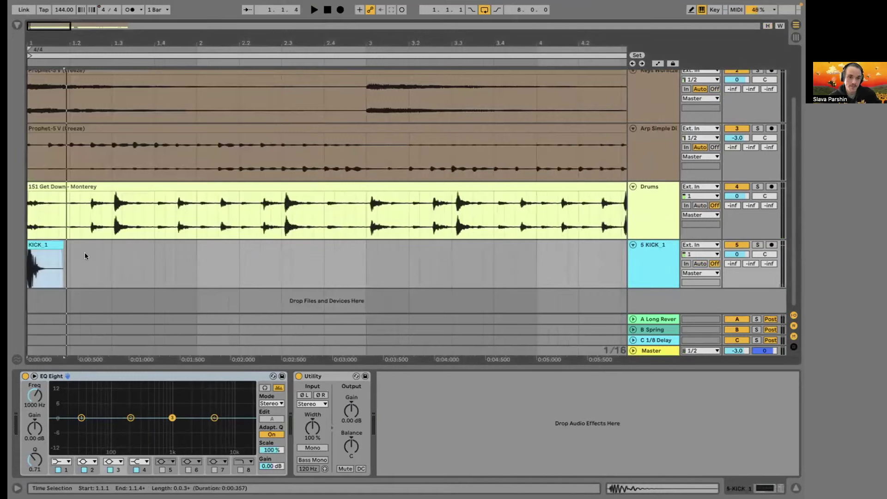
{"action": "key", "text": "plus"}
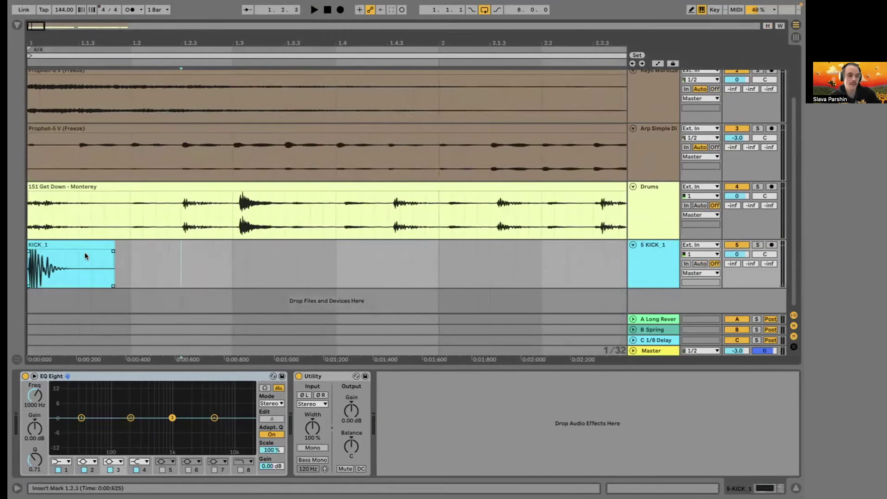
{"action": "key", "text": "ctrl+v"}
{"action": "key", "text": "plus"}
{"action": "key", "text": "plus"}
{"action": "key", "text": "plus"}
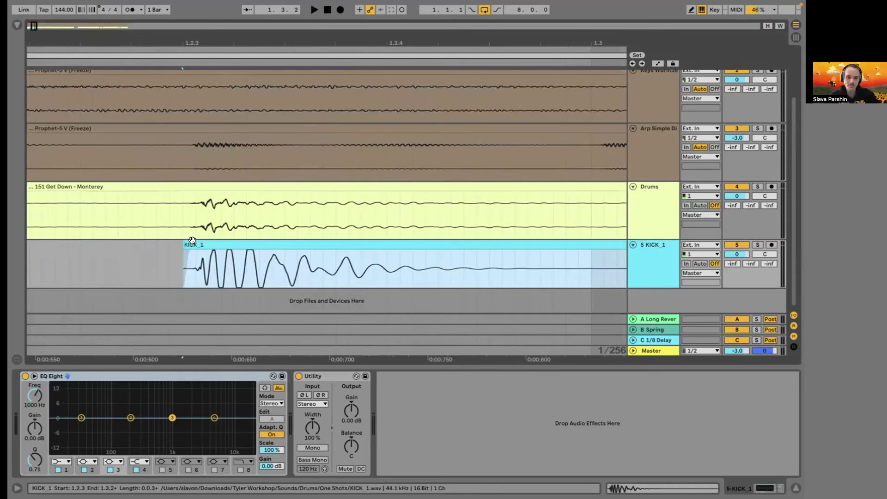
Shift the kick copy at 1.2.3 slightly later so that it lines up with the break's hit.
{"action": "key", "text": "super+2"}
{"action": "key", "text": "super+2"}
{"action": "left_click_drag", "start_coordinate": [198, 238], "coordinate": [205, 238]}
{"action": "key", "text": "minus"}
{"action": "key", "text": "minus"}
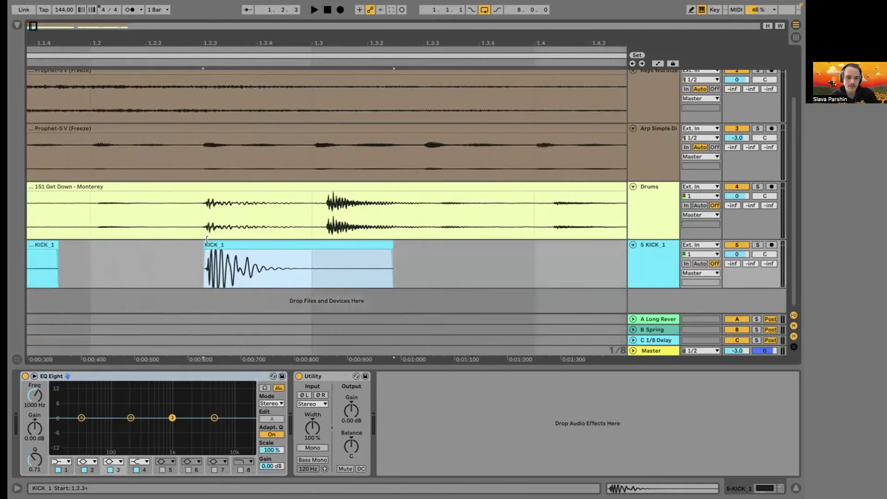
{"action": "scroll", "coordinate": [207, 241], "scroll_direction": "up", "scroll_amount": 5}
{"action": "scroll", "coordinate": [145, 240], "scroll_direction": "down", "scroll_amount": 5}
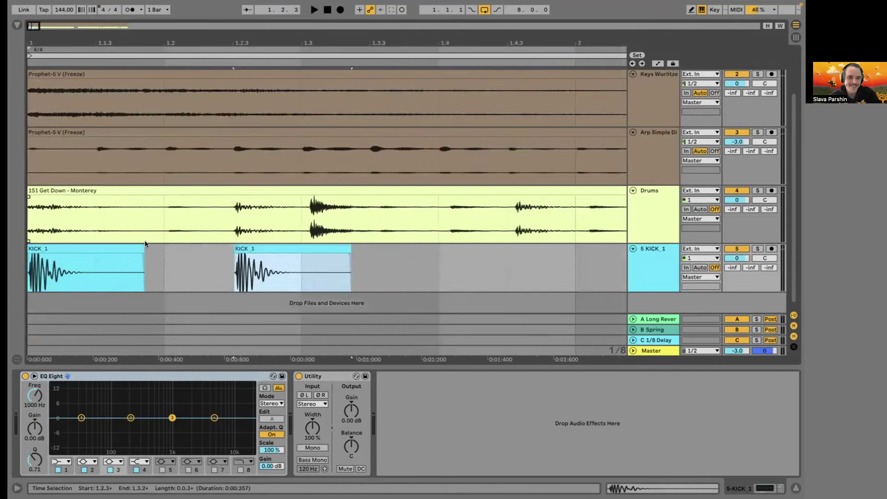
Play the beat from bar 1 and inspect how the second kick lines up with the break.
{"action": "left_click", "coordinate": [109, 243]}
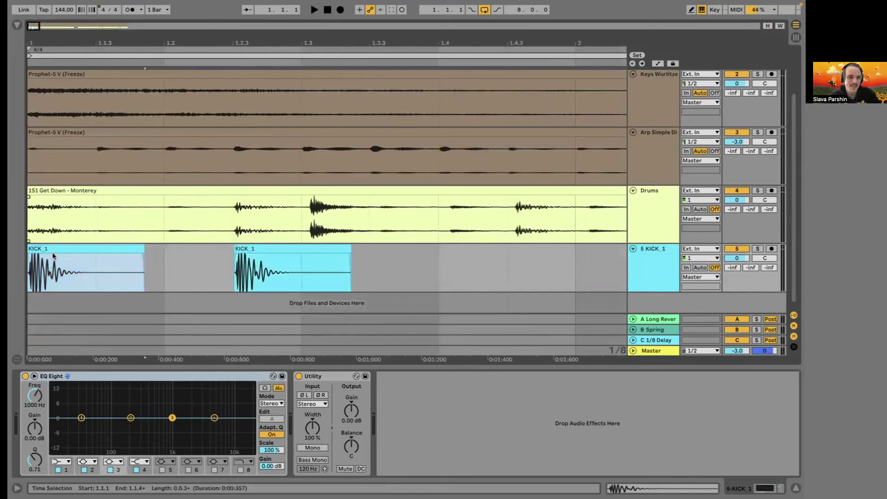
{"action": "key", "text": "space"}
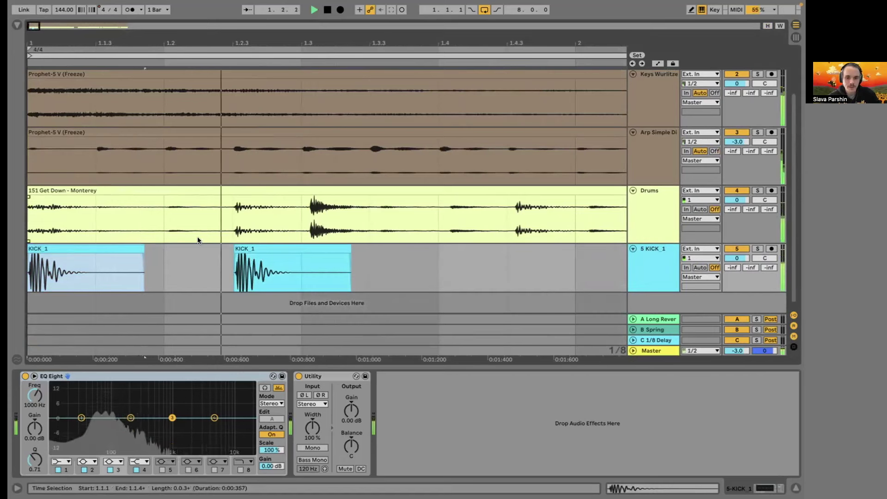
{"action": "key", "text": "space"}
{"action": "left_click", "coordinate": [259, 246]}
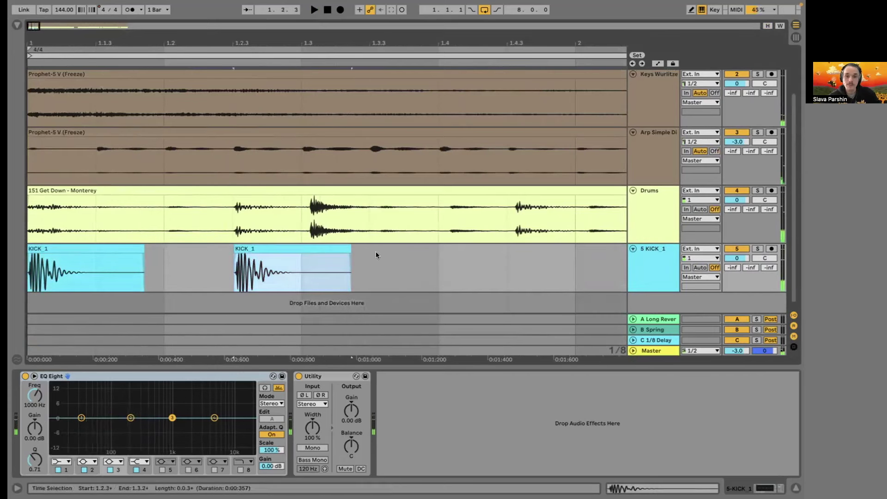
{"action": "left_click", "coordinate": [264, 245]}
{"action": "key", "text": "z"}
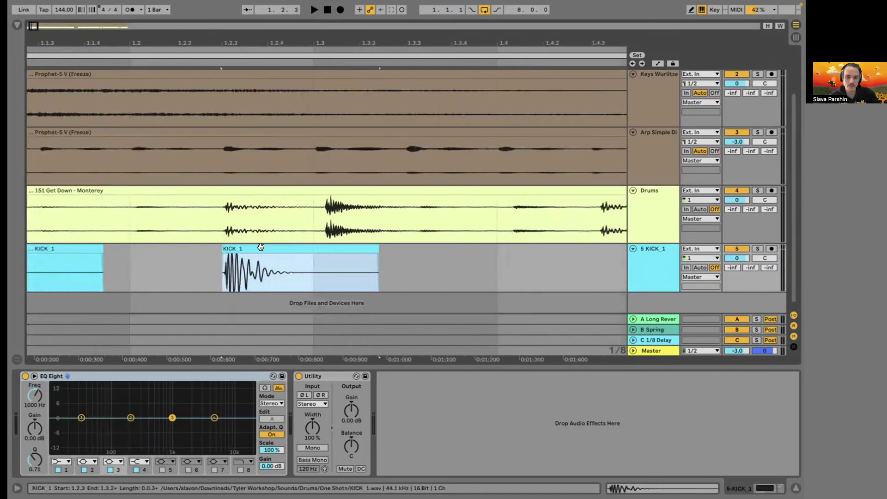
{"action": "left_click", "coordinate": [264, 246]}
{"action": "key", "text": "z"}
{"action": "left_click_drag", "start_coordinate": [264, 246], "coordinate": [263, 250]}
{"action": "key", "text": "x"}
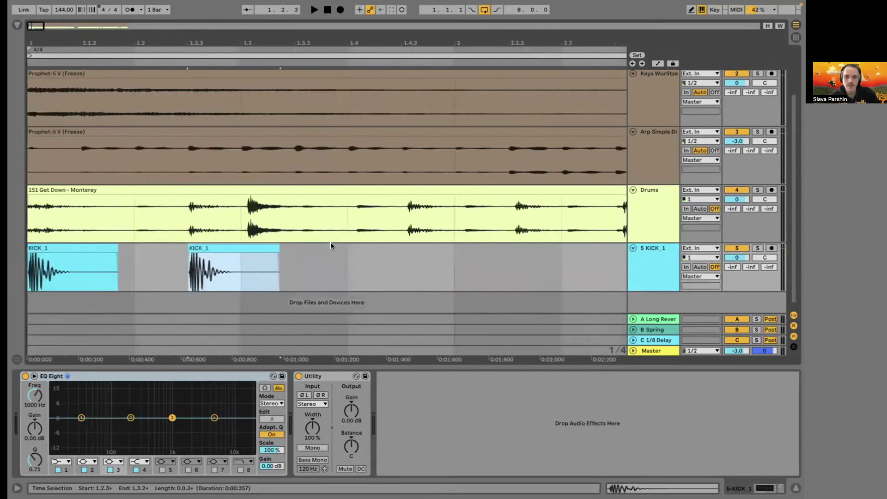
{"action": "key", "text": "z"}
Audition the break from 1.3.3 and paste another KICK_1 copy at 1.4.3.
{"action": "left_click", "coordinate": [189, 258]}
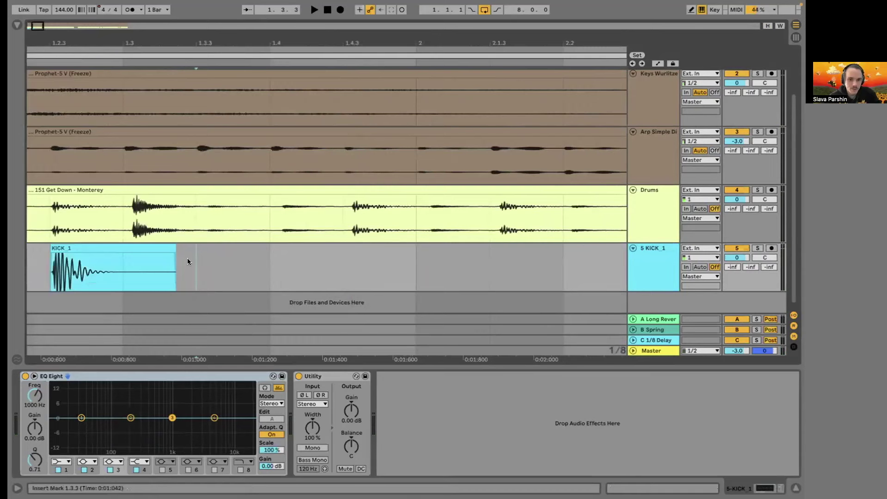
{"action": "key", "text": "space"}
{"action": "key", "text": "space"}
{"action": "left_click", "coordinate": [337, 261]}
{"action": "key", "text": "ctrl+v"}
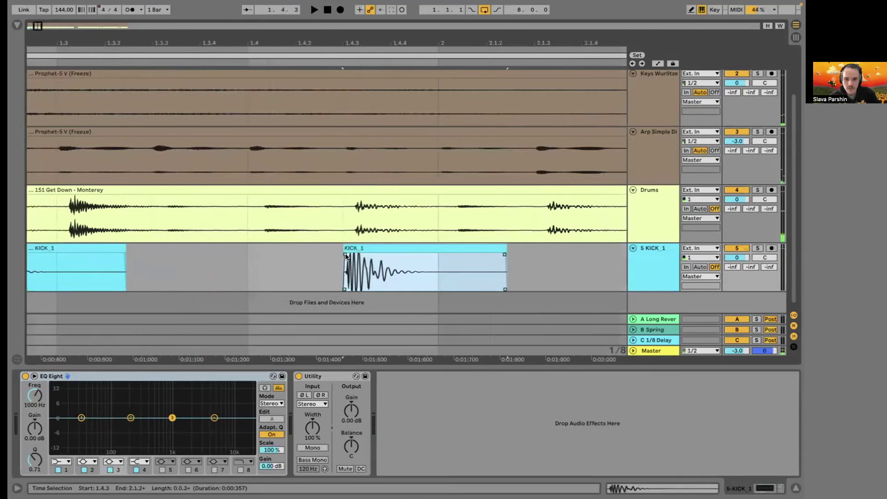
Nudge the kick at 1.4.3 slightly later to match the transient in the Drums track.
{"action": "left_click", "coordinate": [337, 224]}
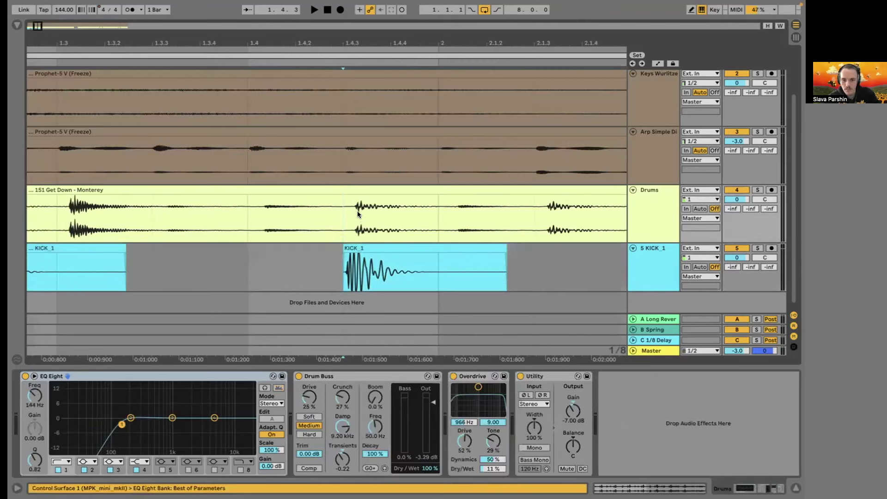
{"action": "mouse_move", "coordinate": [359, 247]}
{"action": "left_mouse_down"}
{"action": "mouse_move", "coordinate": [369, 242]}
{"action": "mouse_move", "coordinate": [362, 243]}
{"action": "left_mouse_up"}
{"action": "scroll", "coordinate": [370, 242], "scroll_direction": "up", "scroll_amount": 3}
{"action": "scroll", "coordinate": [367, 247], "scroll_direction": "right", "scroll_amount": 5}
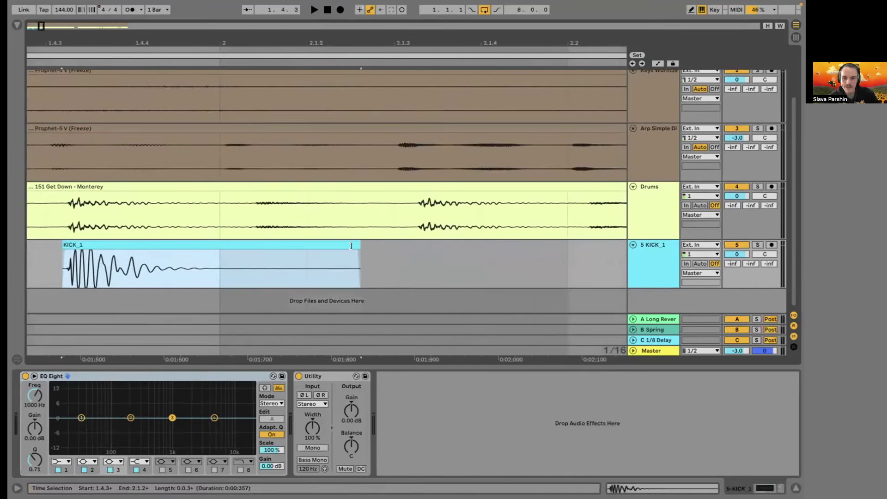
Play on from the third kick, paste a KICK_1 copy at 2.1.3 and align it with the break's hit.
{"action": "key", "text": "space"}
{"action": "scroll", "coordinate": [367, 255], "scroll_direction": "down", "scroll_amount": 2}
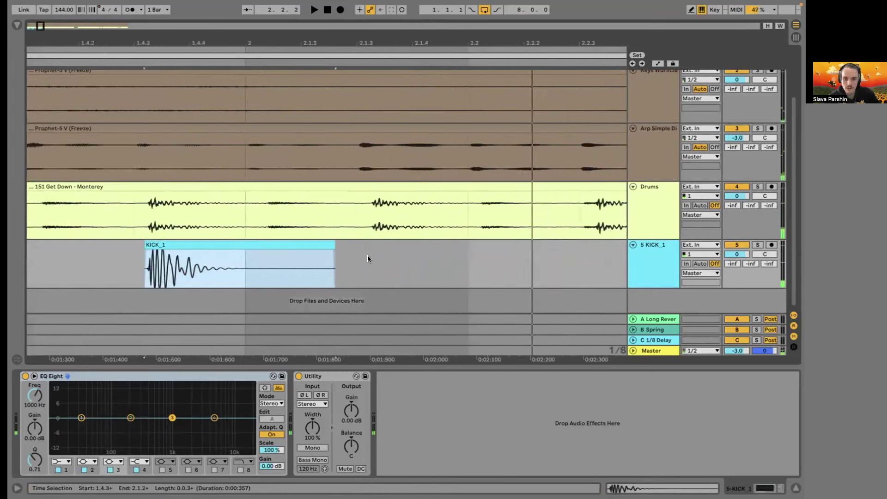
{"action": "left_click", "coordinate": [367, 255]}
{"action": "key", "text": "ctrl+v"}
{"action": "left_click_drag", "start_coordinate": [370, 245], "coordinate": [387, 249]}
{"action": "scroll", "coordinate": [393, 250], "scroll_direction": "right", "scroll_amount": 5}
Paste a KICK_1 copy at 2.2.3 and shift it slightly later onto the break's hit.
{"action": "left_click", "coordinate": [363, 251]}
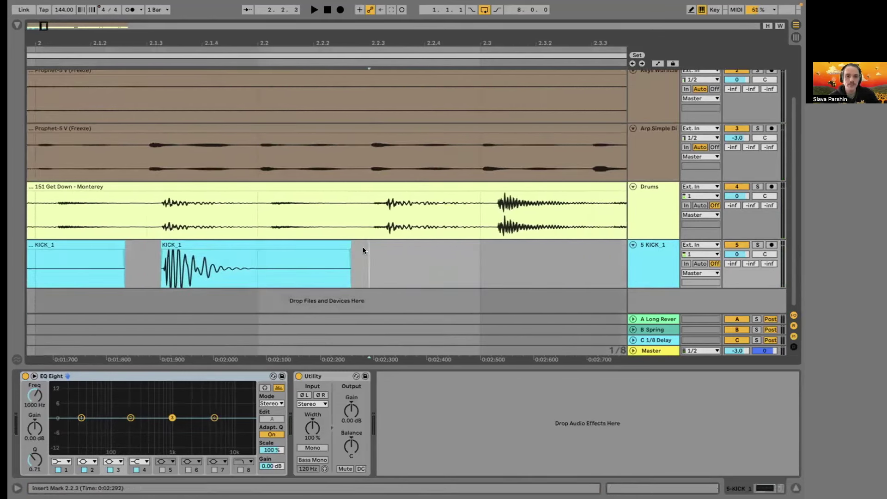
{"action": "key", "text": "ctrl+v"}
{"action": "left_click_drag", "start_coordinate": [382, 241], "coordinate": [393, 240]}
{"action": "key", "text": "minus"}
{"action": "key", "text": "minus"}
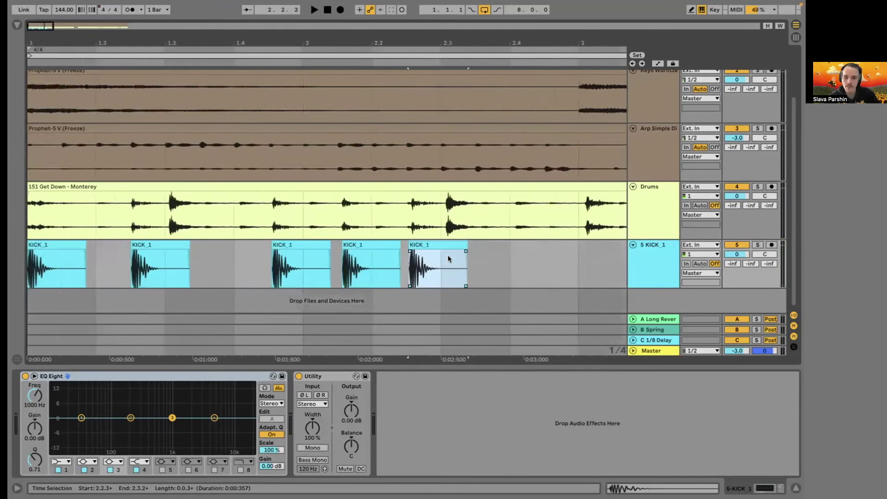
Check the placed KICK_1 copies against the break's hits, from the newest copy back to the first kick at 1.1.1.
{"action": "scroll", "coordinate": [448, 257], "scroll_direction": "right", "scroll_amount": 2}
{"action": "left_click", "coordinate": [475, 261]}
{"action": "left_click", "coordinate": [378, 243]}
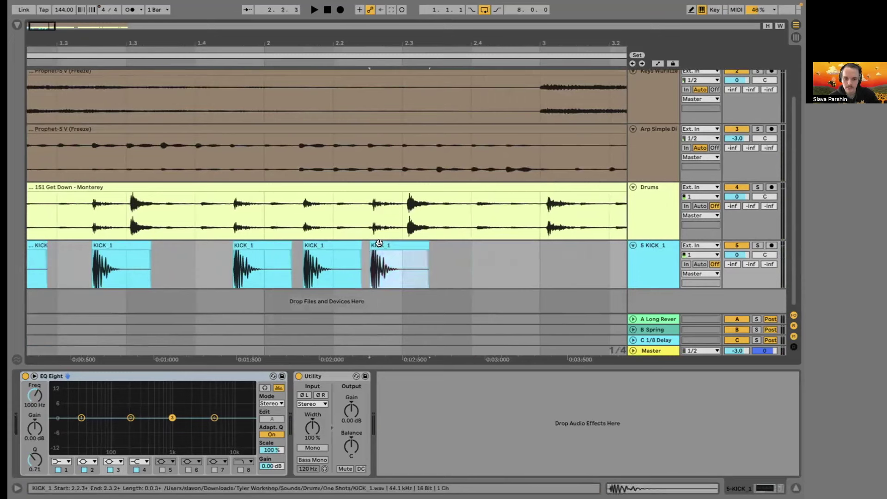
{"action": "key", "text": "Home"}
{"action": "left_click", "coordinate": [64, 247]}
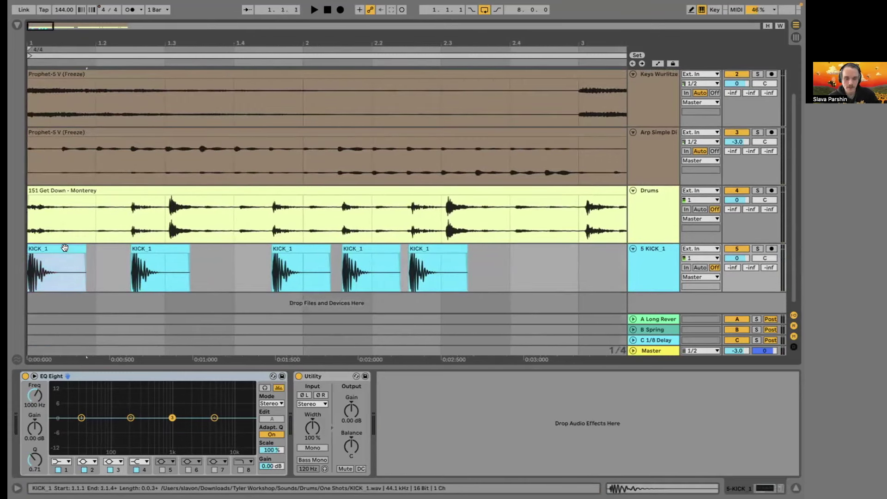
{"action": "scroll", "coordinate": [65, 248], "scroll_direction": "down", "scroll_amount": 1}
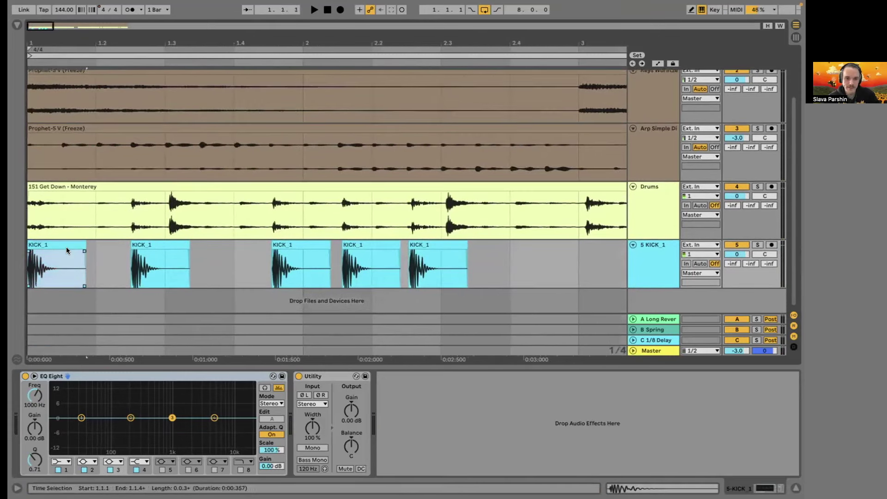
{"action": "left_click", "coordinate": [95, 209]}
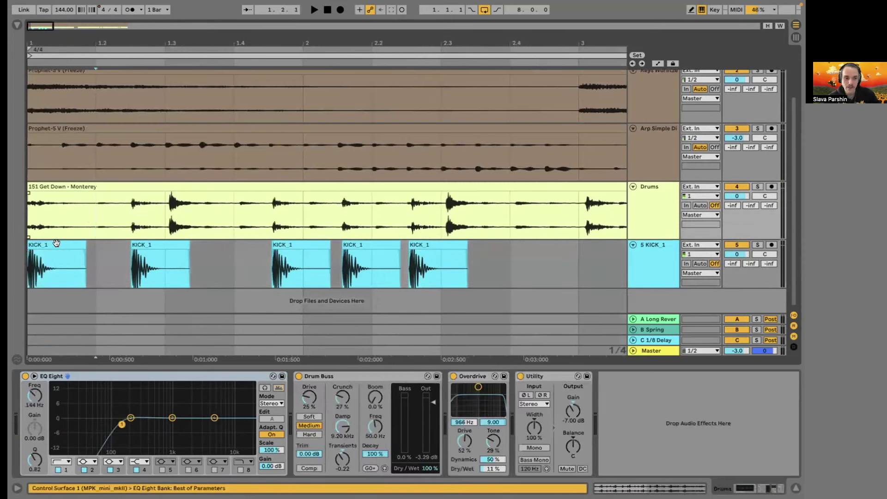
{"action": "left_click", "coordinate": [56, 243]}
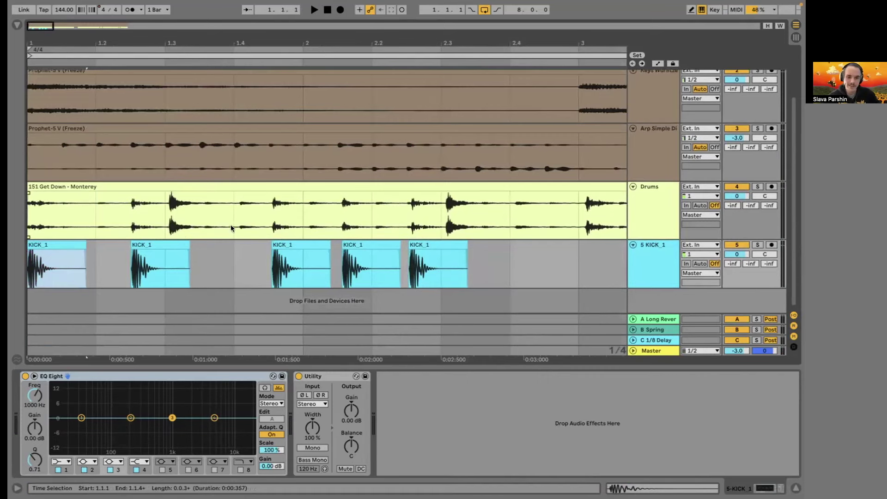
Audition the break from 2.4.1, paste a KICK_1 copy at the start of bar 3 and align it with the hit.
{"action": "left_click", "coordinate": [412, 252]}
{"action": "left_click", "coordinate": [519, 250]}
{"action": "scroll", "coordinate": [520, 250], "scroll_direction": "up", "scroll_amount": 2}
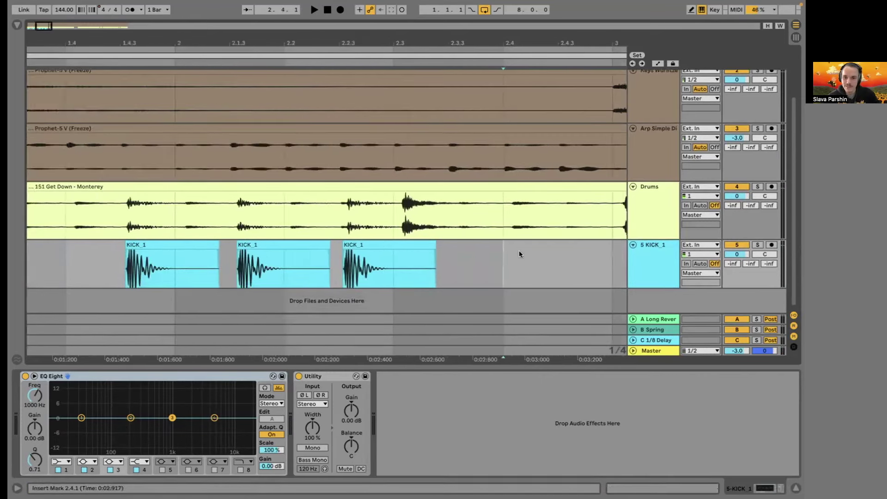
{"action": "key", "text": "space"}
{"action": "key", "text": "space"}
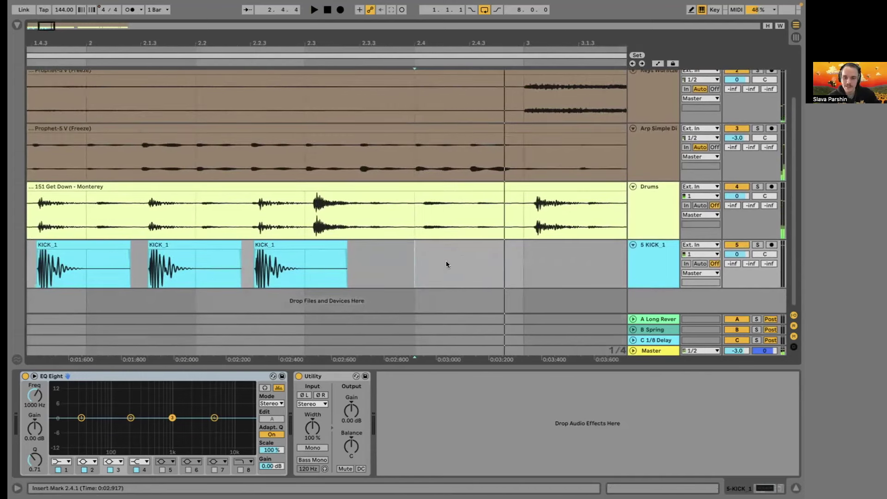
{"action": "key", "text": "space"}
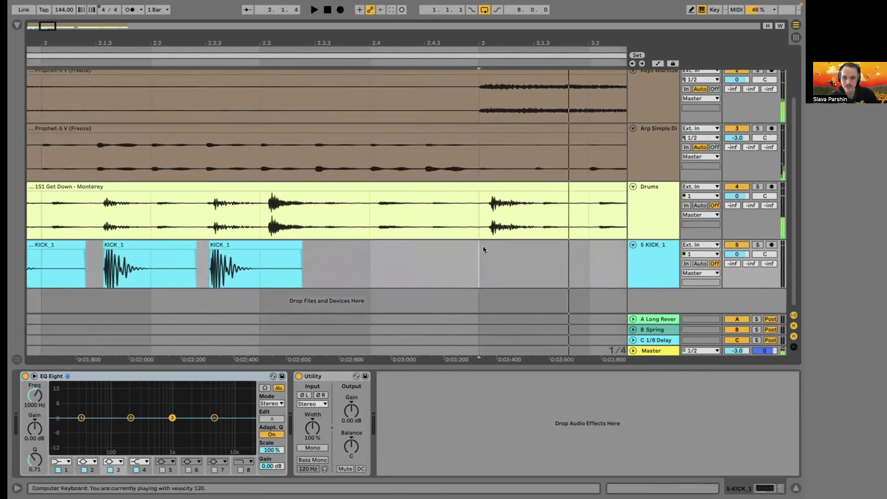
{"action": "key", "text": "ctrl+v"}
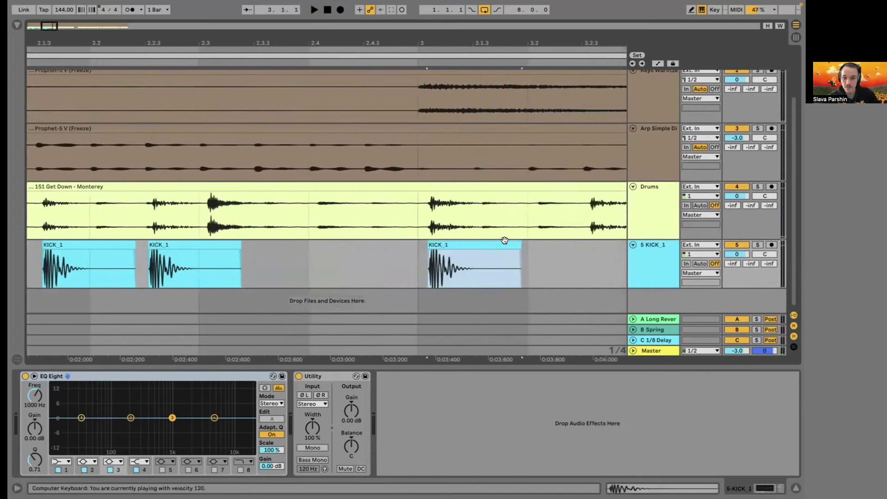
Play on from 3.2.1, paste another KICK_1 copy and move it onto the break's hit just after 3.2.3.
{"action": "left_click", "coordinate": [402, 259]}
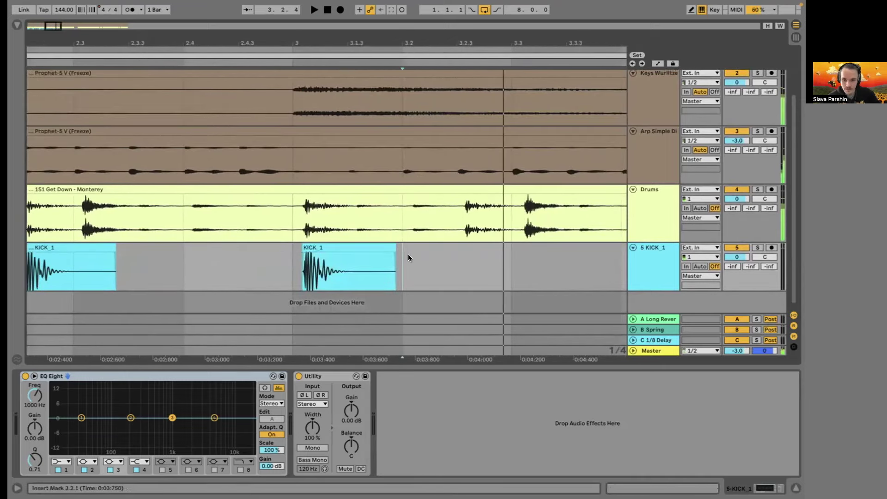
{"action": "key", "text": "ctrl+v"}
{"action": "left_click_drag", "start_coordinate": [436, 248], "coordinate": [514, 263]}
Paste a KICK_1 copy at 3.4.3 and shift it slightly later onto the break's hit.
{"action": "scroll", "coordinate": [514, 263], "scroll_direction": "right", "scroll_amount": 3}
{"action": "scroll", "coordinate": [514, 263], "scroll_direction": "down", "scroll_amount": 3}
{"action": "scroll", "coordinate": [514, 263], "scroll_direction": "up", "scroll_amount": 2}
{"action": "scroll", "coordinate": [507, 265], "scroll_direction": "right", "scroll_amount": 3}
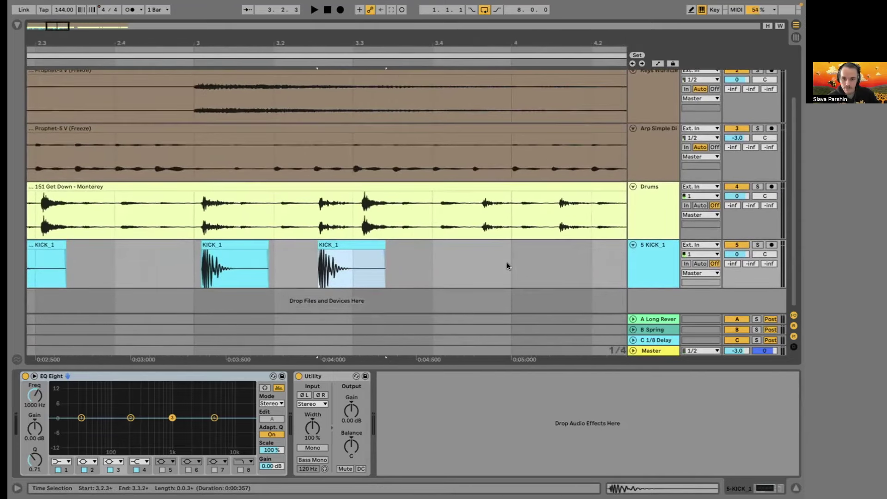
{"action": "left_click", "coordinate": [480, 267]}
{"action": "key", "text": "ctrl+v"}
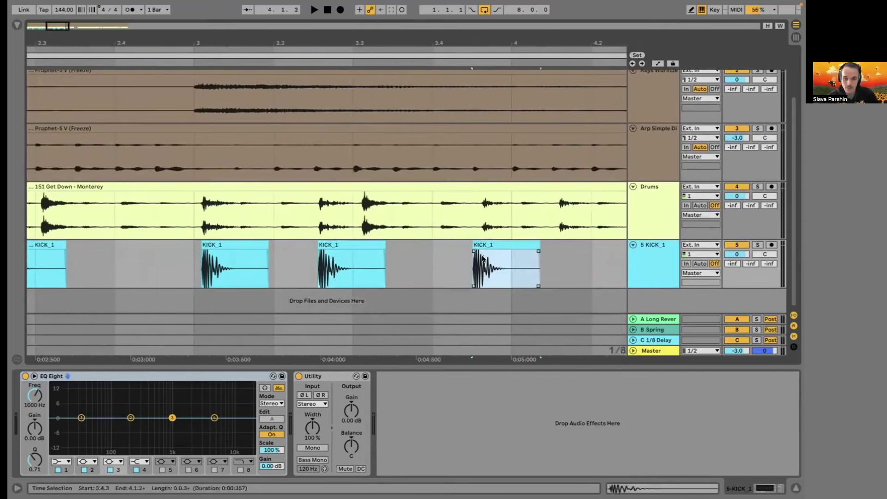
{"action": "left_click_drag", "start_coordinate": [492, 247], "coordinate": [501, 246]}
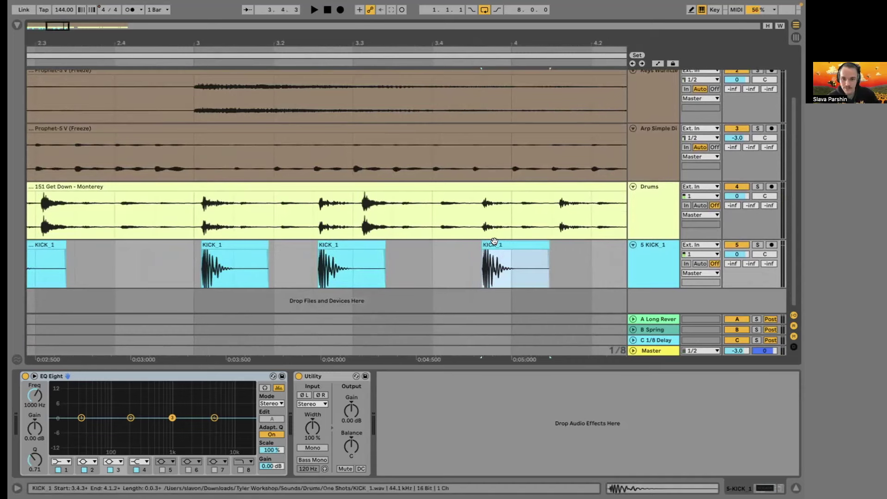
{"action": "scroll", "coordinate": [508, 248], "scroll_direction": "right", "scroll_amount": 3}
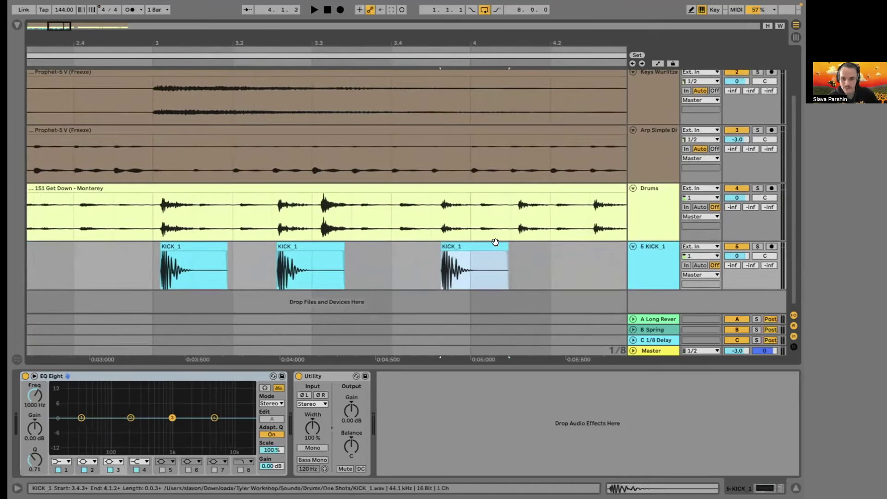
Paste a KICK_1 copy at 4.1.3 and nudge it slightly later to match the Drums transient.
{"action": "left_click", "coordinate": [516, 249]}
{"action": "key", "text": "ctrl+v"}
{"action": "left_click_drag", "start_coordinate": [516, 246], "coordinate": [524, 247]}
{"action": "scroll", "coordinate": [527, 248], "scroll_direction": "right", "scroll_amount": 3}
Place a KICK_1 copy on the hit just after 4.2.3 and trim its tail to end at 4.3.1.
{"action": "left_click", "coordinate": [528, 248]}
{"action": "key", "text": "ctrl+v"}
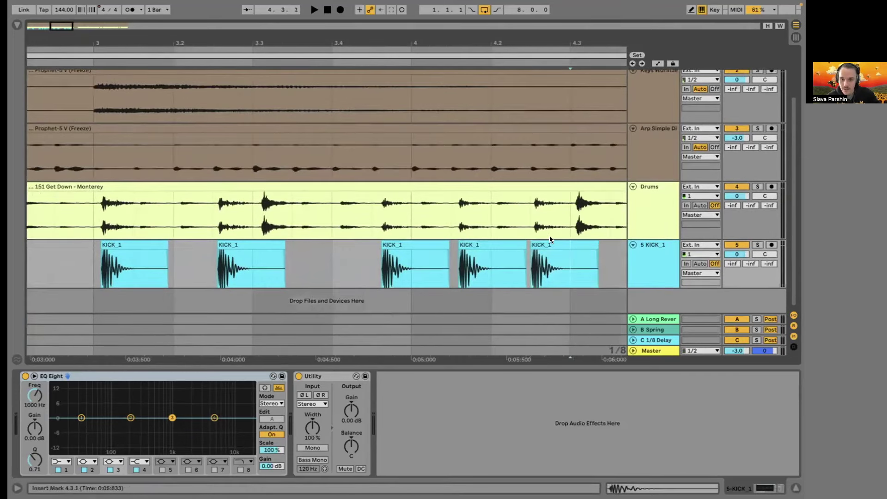
{"action": "left_click_drag", "start_coordinate": [550, 243], "coordinate": [526, 244]}
Duplicate the four-bar kick pattern from 1.1.1 to 5.1.1 so it also fills bars 5 to 8.
{"action": "scroll", "coordinate": [552, 237], "scroll_direction": "right", "scroll_amount": 2}
{"action": "key", "text": "minus"}
{"action": "key", "text": "minus"}
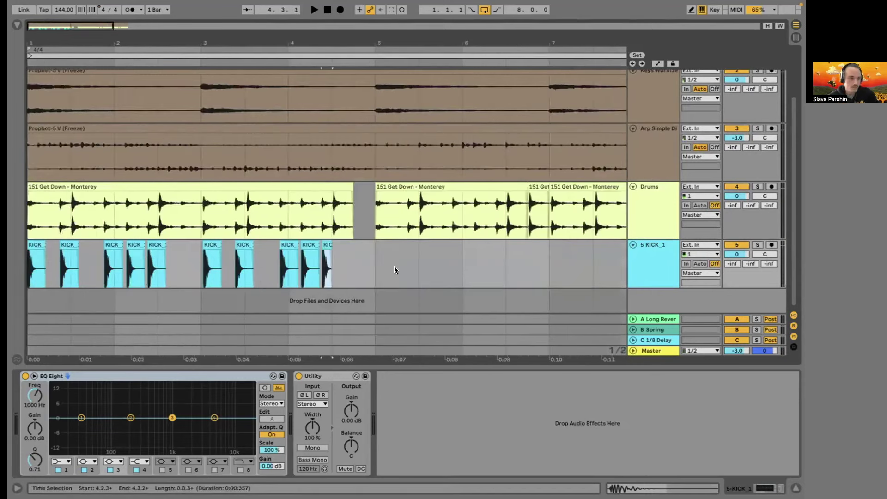
{"action": "key", "text": "minus"}
{"action": "left_click", "coordinate": [258, 253]}
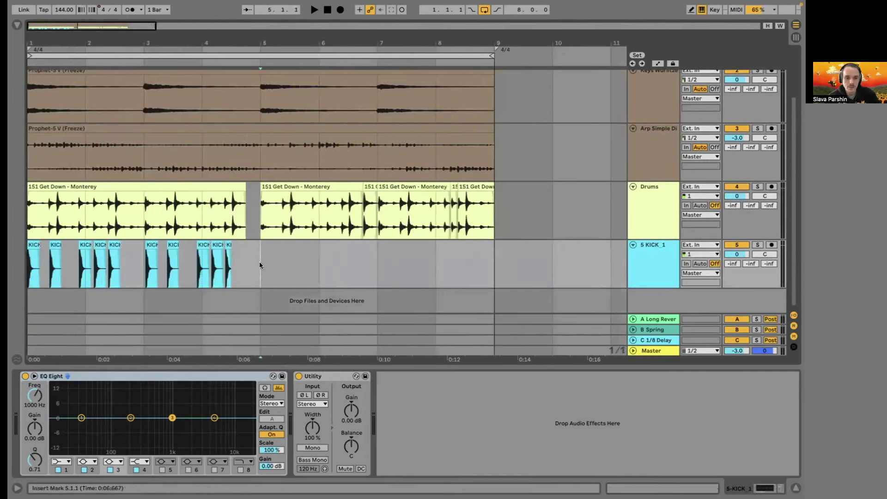
{"action": "left_click_drag", "start_coordinate": [259, 261], "coordinate": [9, 264]}
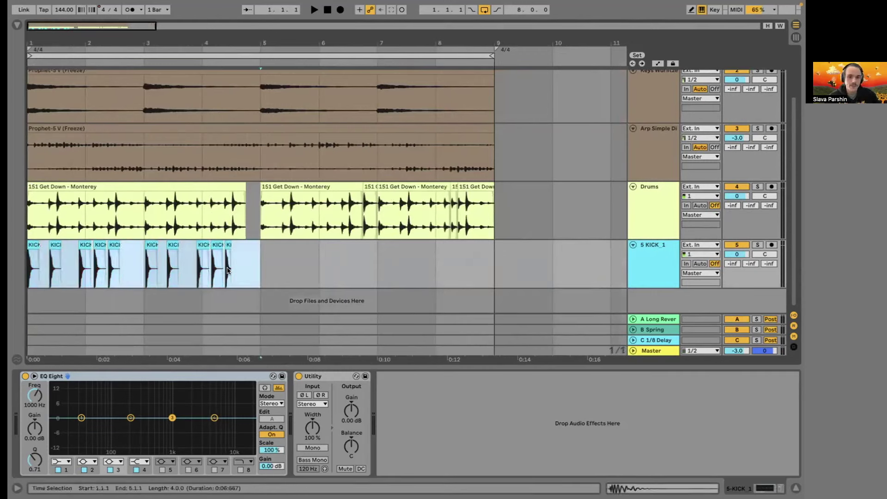
{"action": "key", "text": "ctrl+d"}
Add a KICK_1 copy just after 8.2.1, between the kicks at 8.1.3 and 8.2.3, to match the chopped break.
{"action": "key", "text": "plus"}
{"action": "key", "text": "plus"}
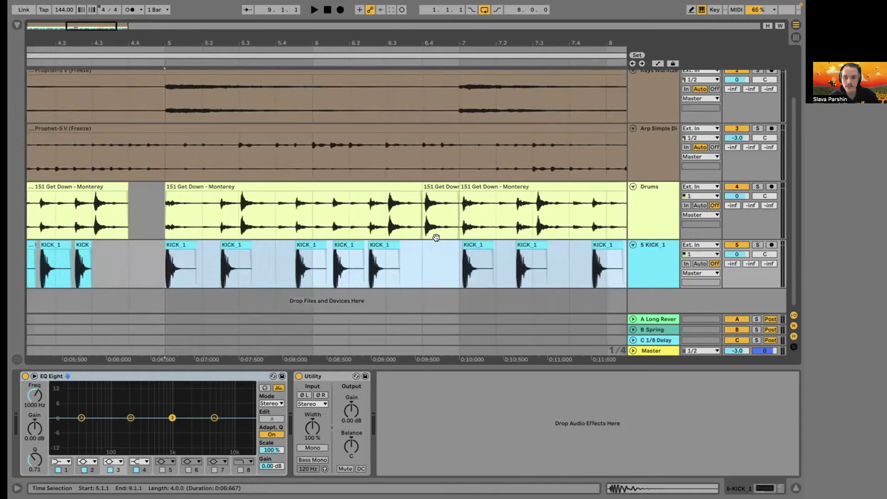
{"action": "scroll", "coordinate": [436, 237], "scroll_direction": "right", "scroll_amount": 5}
{"action": "left_click", "coordinate": [475, 249]}
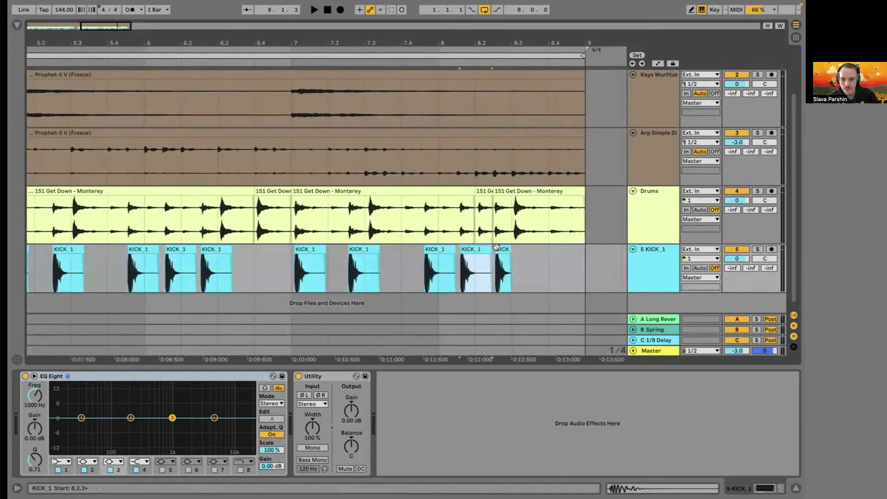
{"action": "key", "text": "plus"}
{"action": "left_click_drag", "start_coordinate": [496, 247], "coordinate": [472, 249]}
{"action": "left_click", "coordinate": [501, 248]}
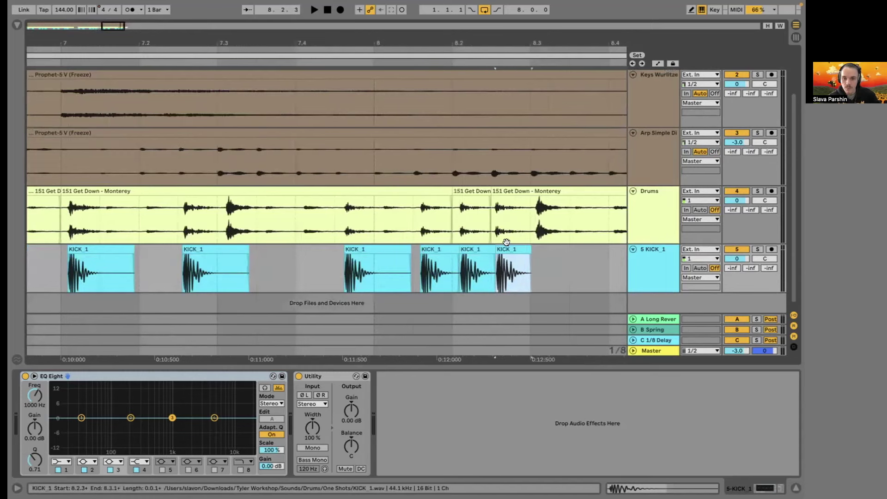
Rename the KICK_1 track as Kick.
{"action": "key", "text": "minus"}
{"action": "key", "text": "minus"}
{"action": "key", "text": "minus"}
{"action": "key", "text": "minus"}
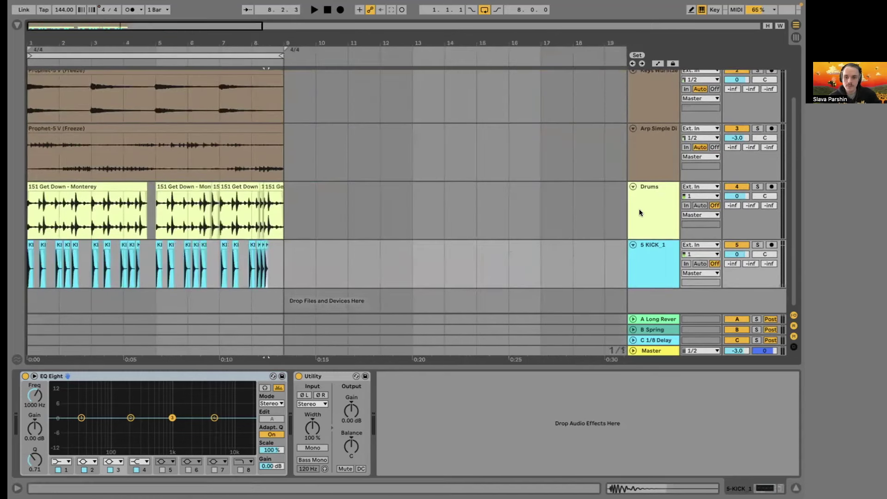
{"action": "left_click", "coordinate": [639, 212]}
{"action": "left_click", "coordinate": [642, 249], "text": "shift"}
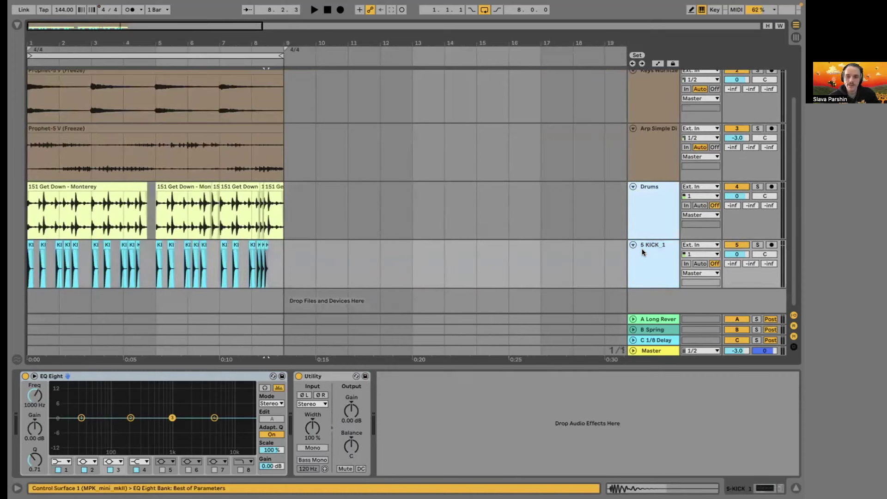
{"action": "left_click", "coordinate": [641, 248]}
{"action": "key", "text": "ctrl+r"}
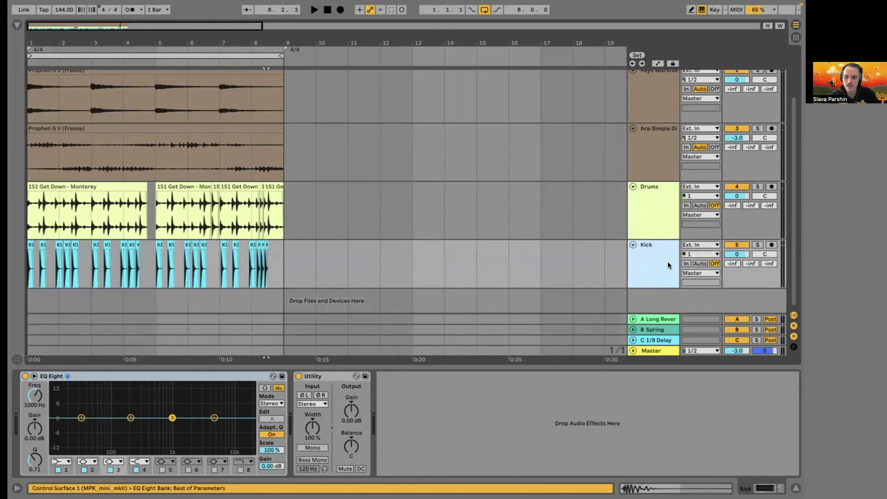
Give the Kick track the Drums track's pale yellow colour and assign the track colour to the clips on both tracks.
{"action": "right_click", "coordinate": [656, 258]}
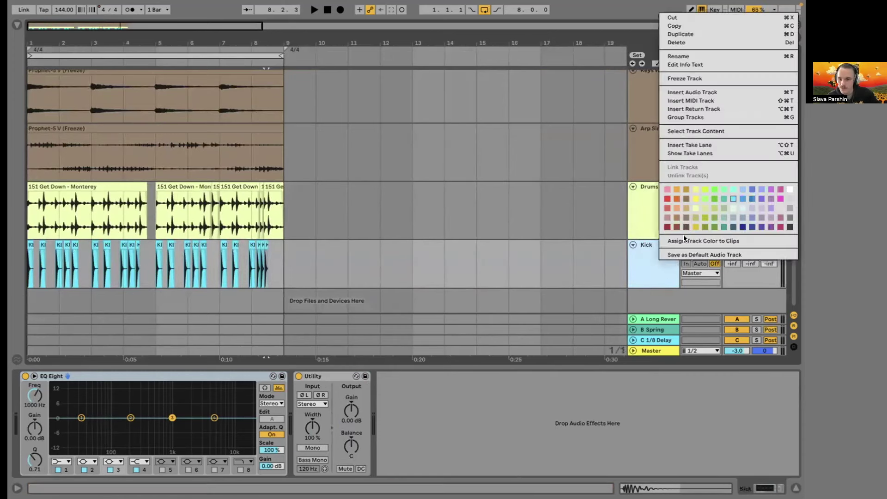
{"action": "left_click", "coordinate": [695, 208]}
{"action": "left_click", "coordinate": [660, 201]}
{"action": "left_click", "coordinate": [658, 261], "text": "shift"}
{"action": "right_click", "coordinate": [665, 259]}
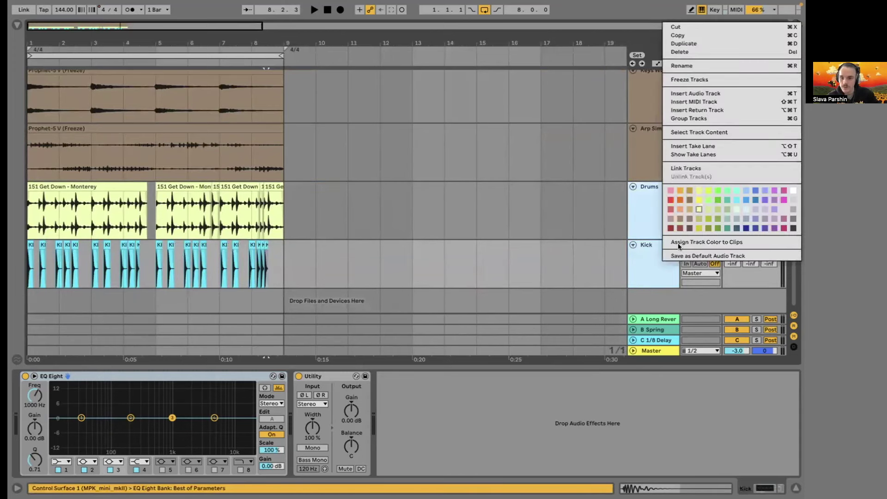
{"action": "left_click", "coordinate": [684, 243]}
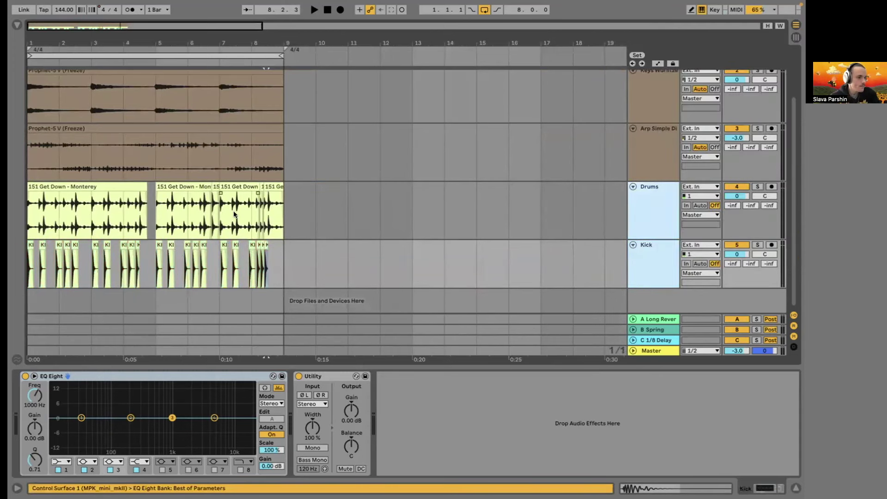
Play the loop and compare the mix with the Kick track off, on and soloed.
{"action": "left_click", "coordinate": [39, 202]}
{"action": "key", "text": "space"}
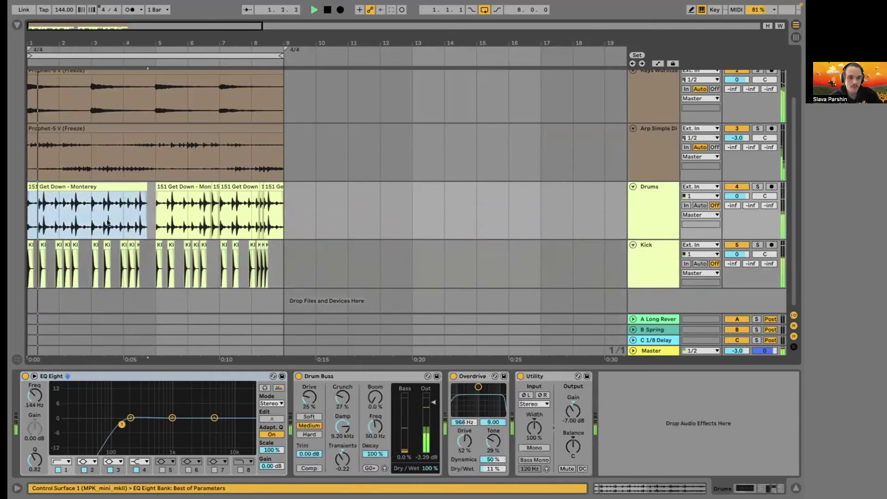
{"action": "left_click", "coordinate": [732, 245]}
{"action": "left_click", "coordinate": [732, 244]}
{"action": "left_click", "coordinate": [664, 259]}
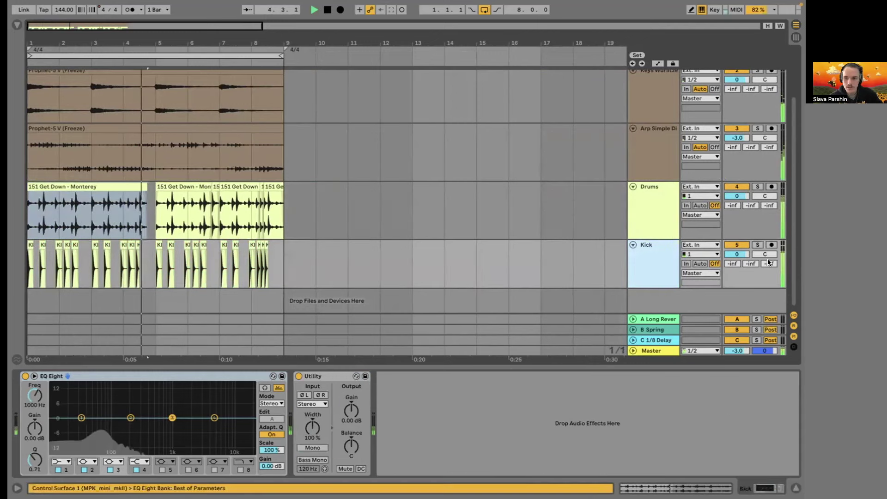
{"action": "left_click", "coordinate": [756, 244]}
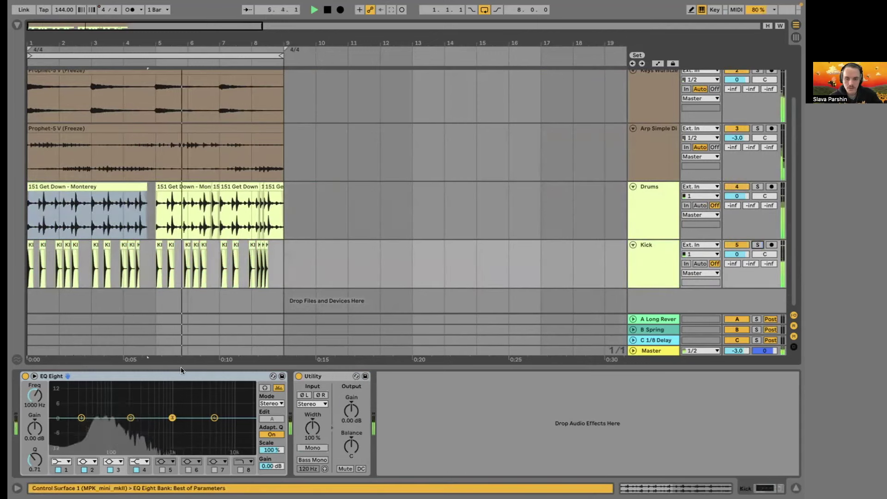
{"action": "left_click", "coordinate": [756, 245]}
Try a high cut with band 3 of Kick's EQ Eight, disable it, and set band 4 to -5.83 dB at 5.87 kHz.
{"action": "left_click_drag", "start_coordinate": [172, 409], "coordinate": [235, 429]}
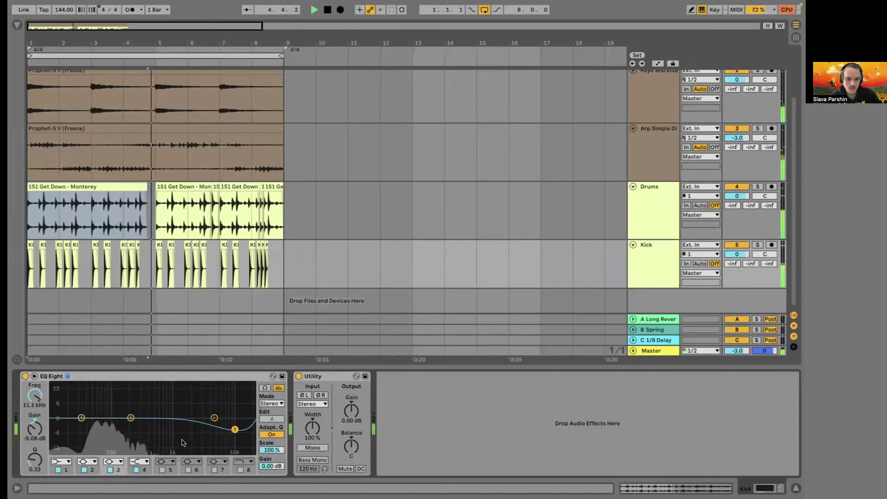
{"action": "left_click", "coordinate": [109, 469]}
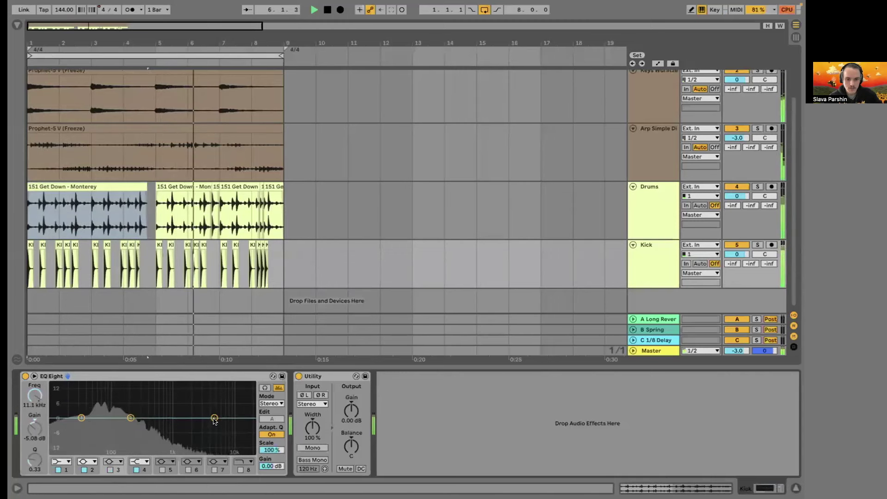
{"action": "left_click_drag", "start_coordinate": [215, 417], "coordinate": [218, 431]}
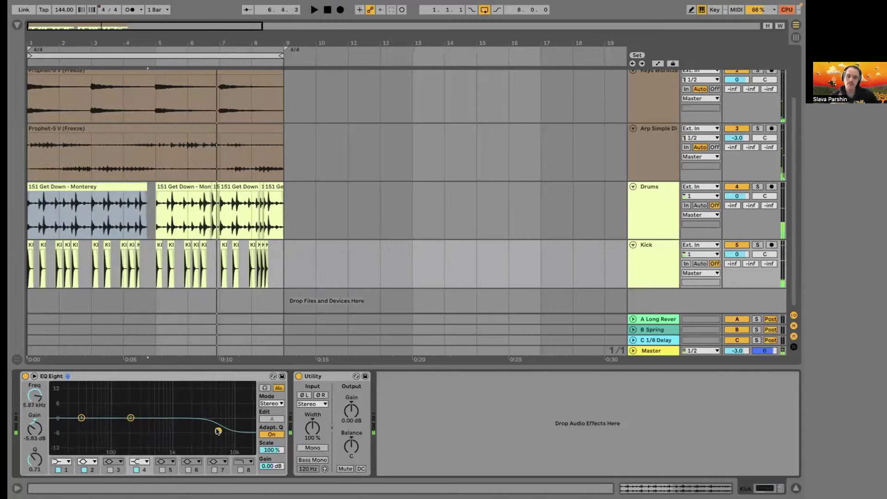
Listen to the Drums track in solo with its effects chain shown, and end the solo.
{"action": "left_click", "coordinate": [757, 187]}
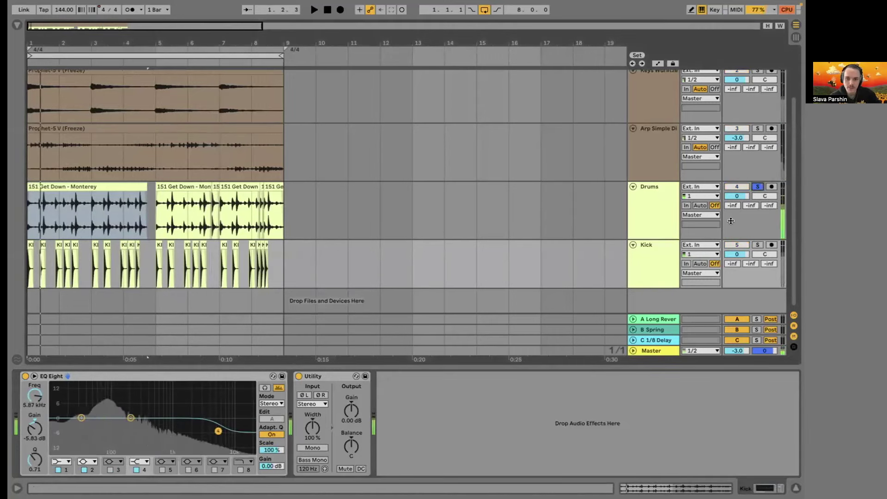
{"action": "left_click", "coordinate": [644, 175]}
{"action": "left_click", "coordinate": [644, 190]}
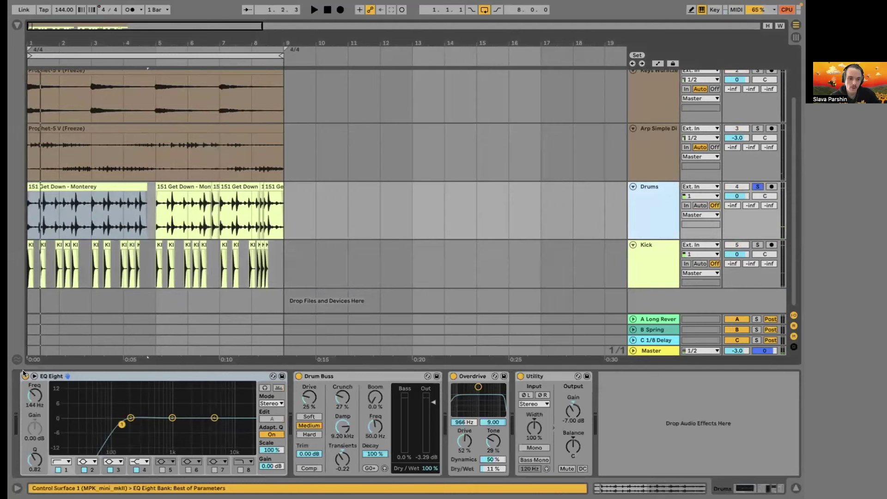
{"action": "key", "text": "space"}
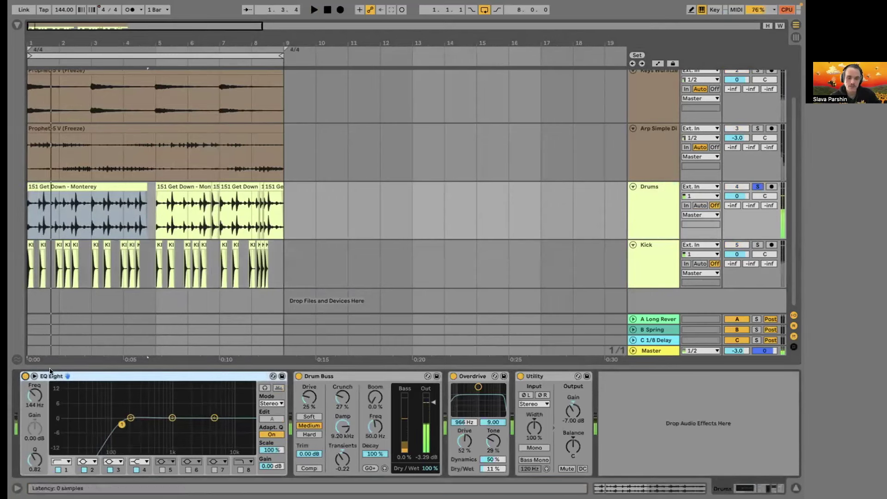
{"action": "left_click", "coordinate": [756, 188]}
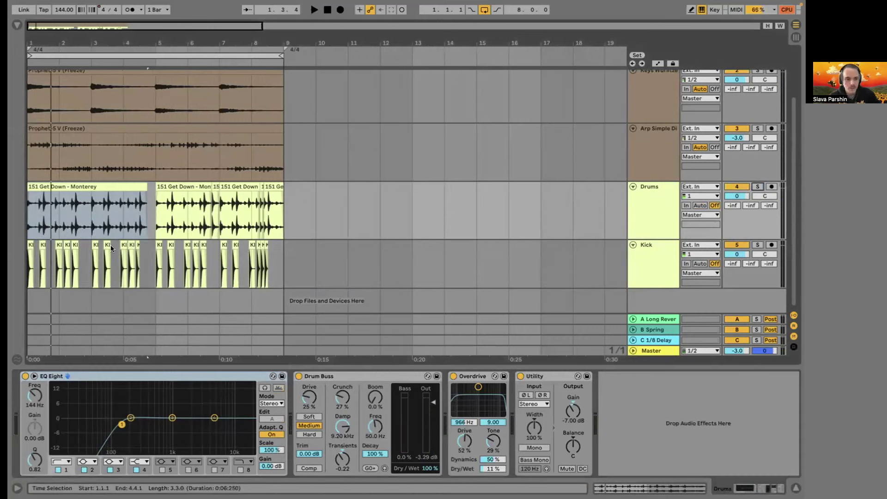
Insert a new audio track below the Kick track and name it Snare.
{"action": "key", "text": "plus"}
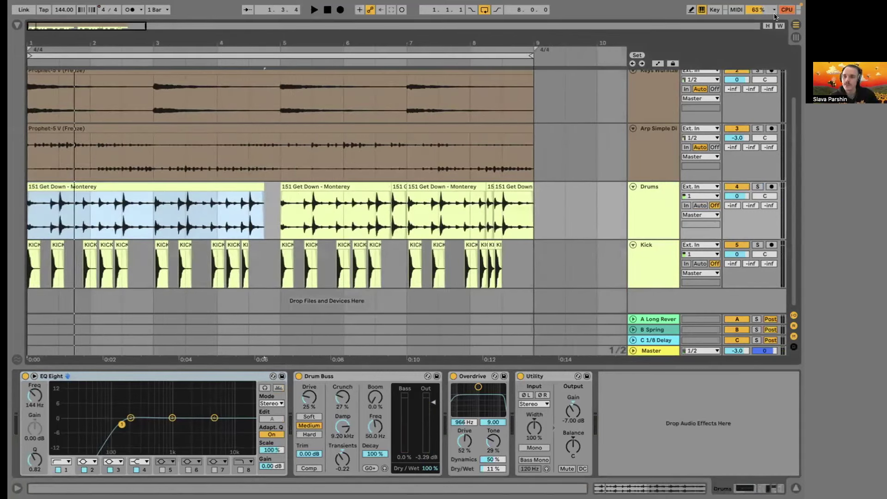
{"action": "left_click", "coordinate": [767, 26]}
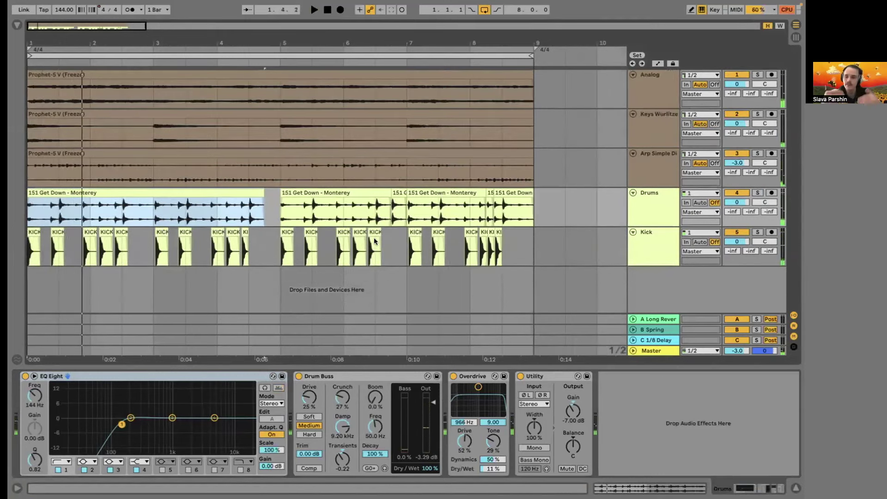
{"action": "left_click", "coordinate": [666, 246]}
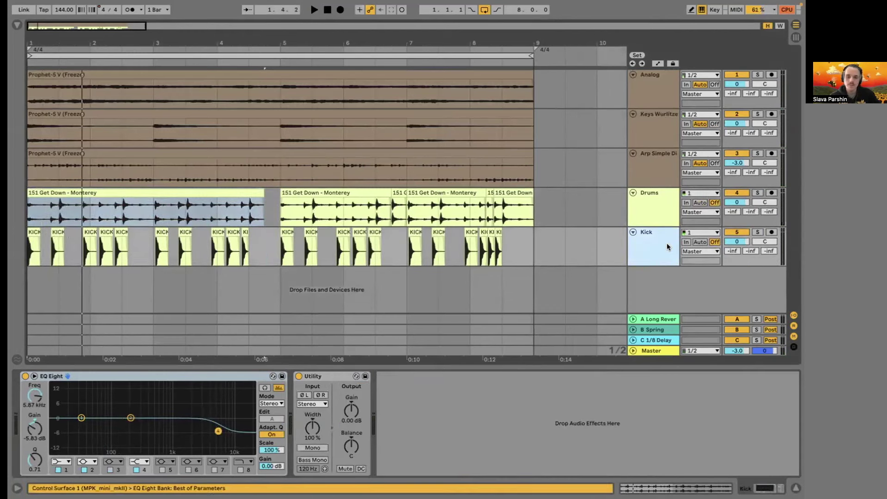
{"action": "key", "text": "ctrl+t"}
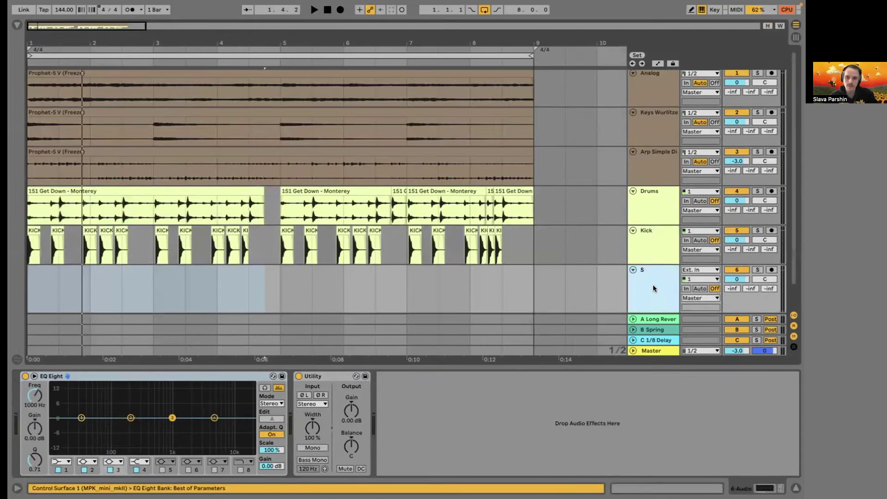
{"action": "type", "text": "S"}
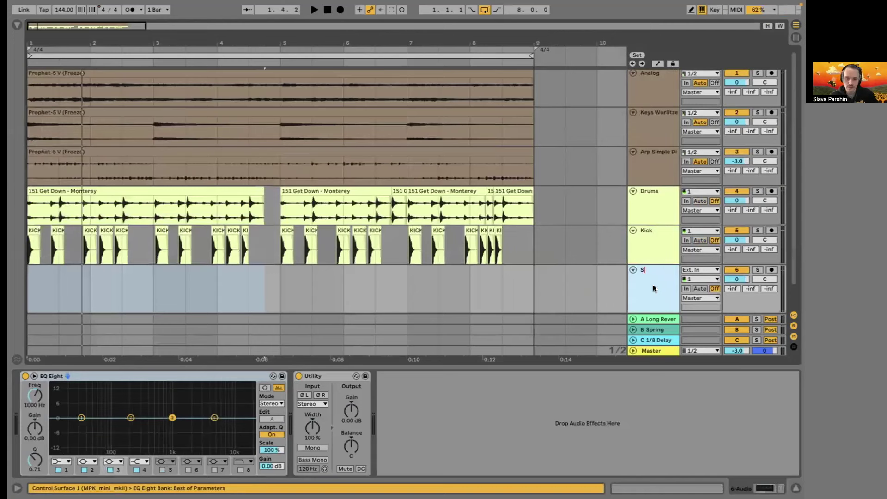
{"action": "type", "text": "nare"}
{"action": "key", "text": "Return"}
Give the Snare track the same pale yellow colour as the Drums and Kick tracks.
{"action": "right_click", "coordinate": [653, 284]}
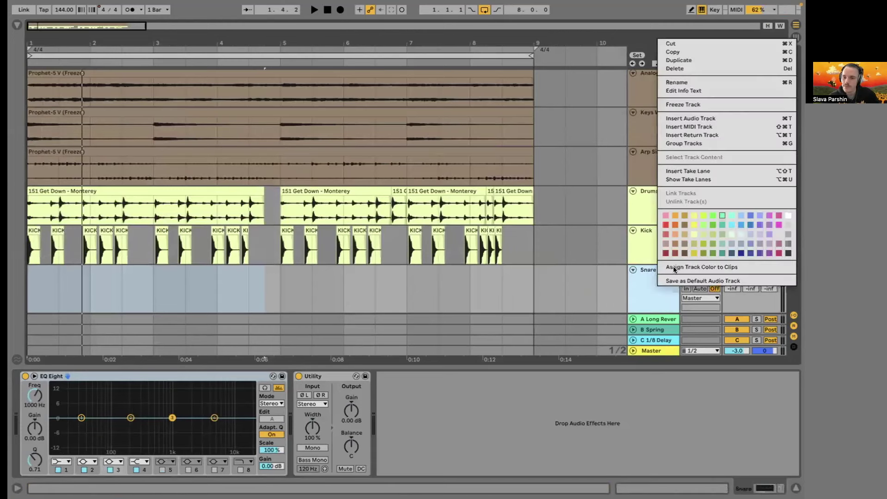
{"action": "key", "text": "Escape"}
{"action": "right_click", "coordinate": [655, 267]}
{"action": "key", "text": "Escape"}
Audition SNARE_1.wav from the Downloads drum one-shots and place SNARE_2.wav on the Snare track at 1.3.
{"action": "scroll", "coordinate": [37, 87], "scroll_direction": "down", "scroll_amount": 1}
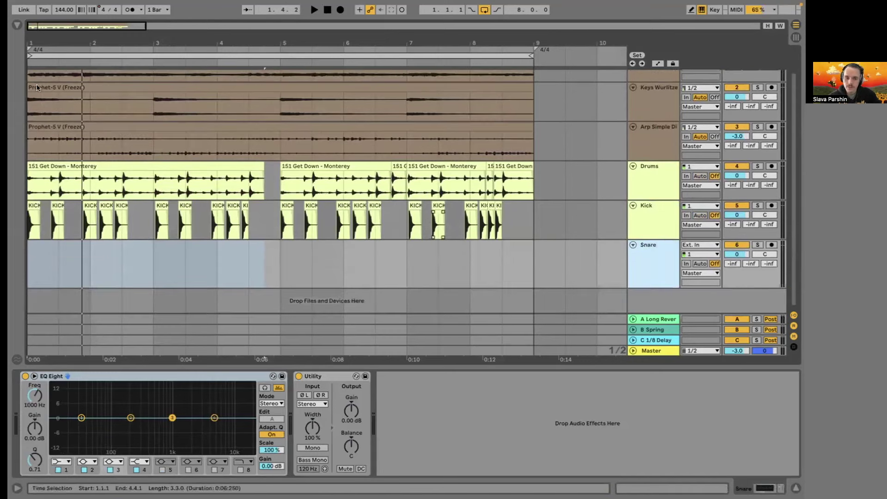
{"action": "left_click", "coordinate": [15, 26]}
{"action": "scroll", "coordinate": [137, 282], "scroll_direction": "down", "scroll_amount": 10}
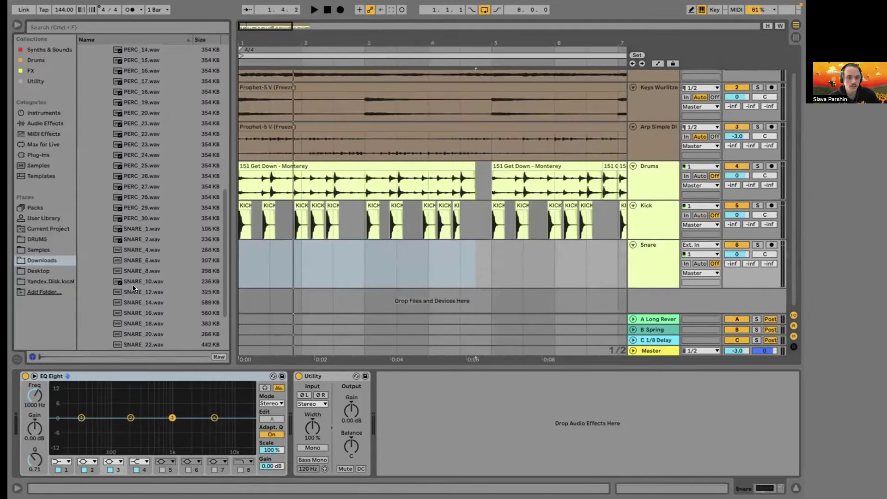
{"action": "left_click", "coordinate": [155, 190]}
{"action": "left_click", "coordinate": [151, 184]}
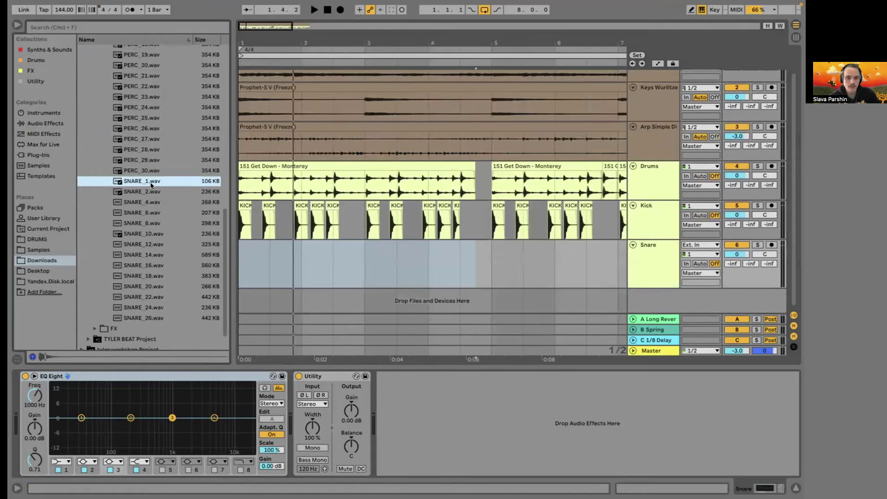
{"action": "left_click_drag", "start_coordinate": [144, 191], "coordinate": [279, 259]}
Nudge the SNARE_2 clip slightly past 1.3.1 to line it up with the break's snare hit.
{"action": "scroll", "coordinate": [287, 251], "scroll_direction": "up", "scroll_amount": 5}
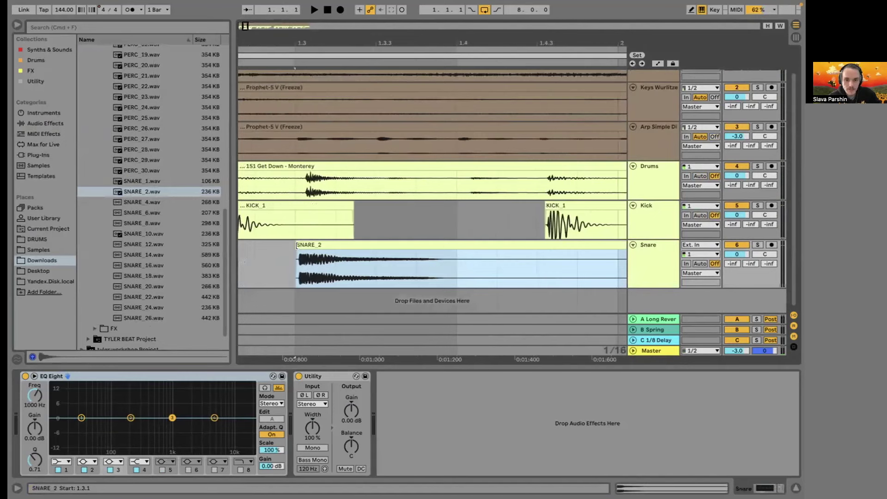
{"action": "scroll", "coordinate": [307, 240], "scroll_direction": "up", "scroll_amount": 2}
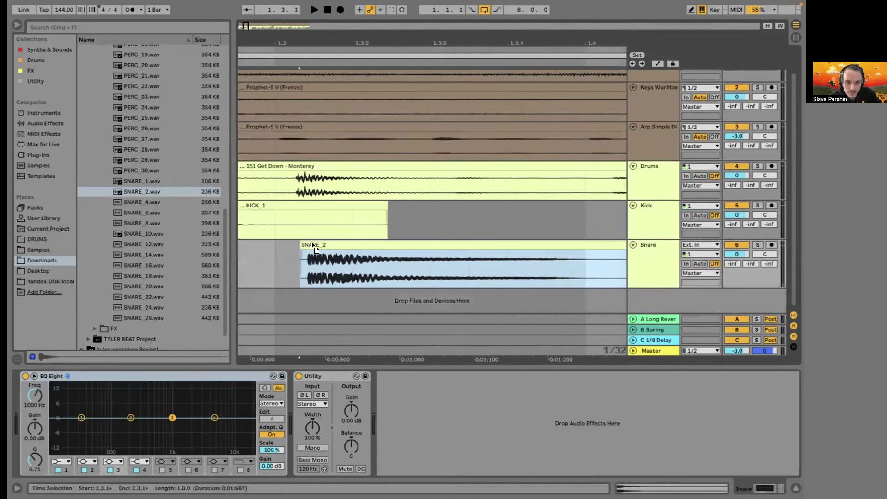
{"action": "scroll", "coordinate": [307, 240], "scroll_direction": "up", "scroll_amount": 3}
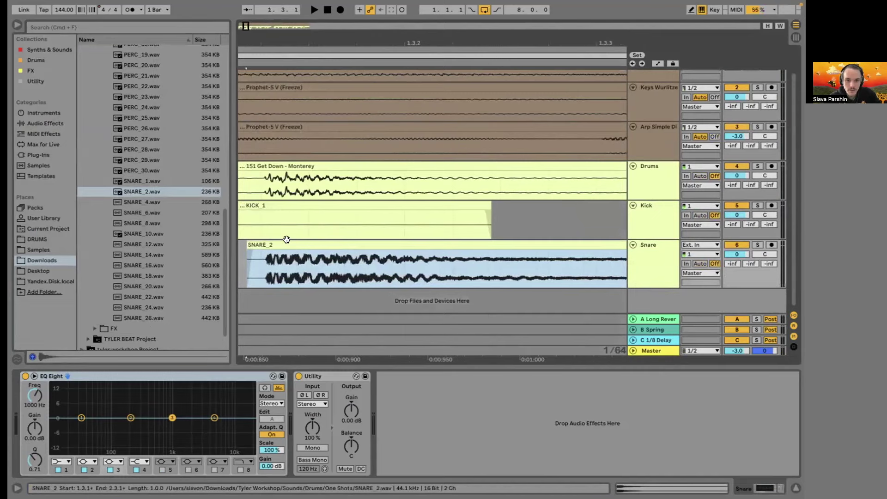
Duplicate the SNARE_2 clip to 2.3 and nudge the copy onto the break's second snare hit.
{"action": "scroll", "coordinate": [287, 239], "scroll_direction": "down", "scroll_amount": 4}
{"action": "scroll", "coordinate": [286, 239], "scroll_direction": "down", "scroll_amount": 5}
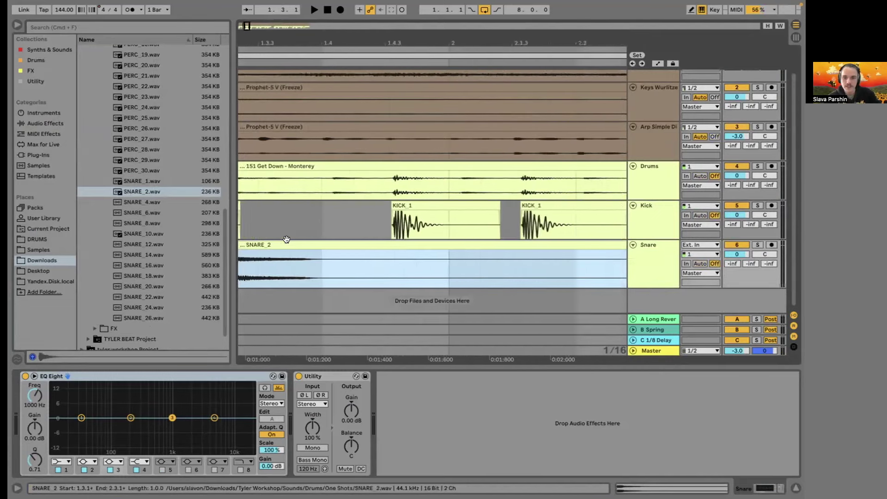
{"action": "left_click", "coordinate": [500, 258]}
{"action": "key", "text": "super+v"}
{"action": "key", "text": "Delete"}
{"action": "left_click", "coordinate": [507, 257]}
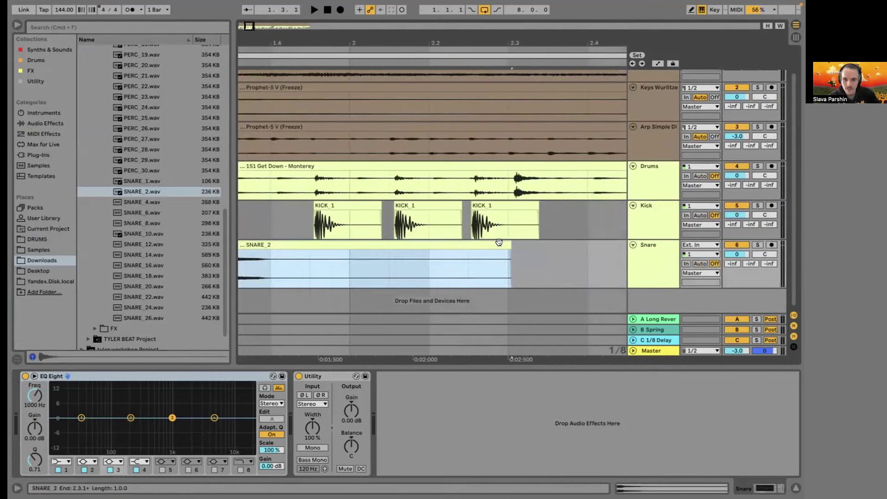
{"action": "key", "text": "super+d"}
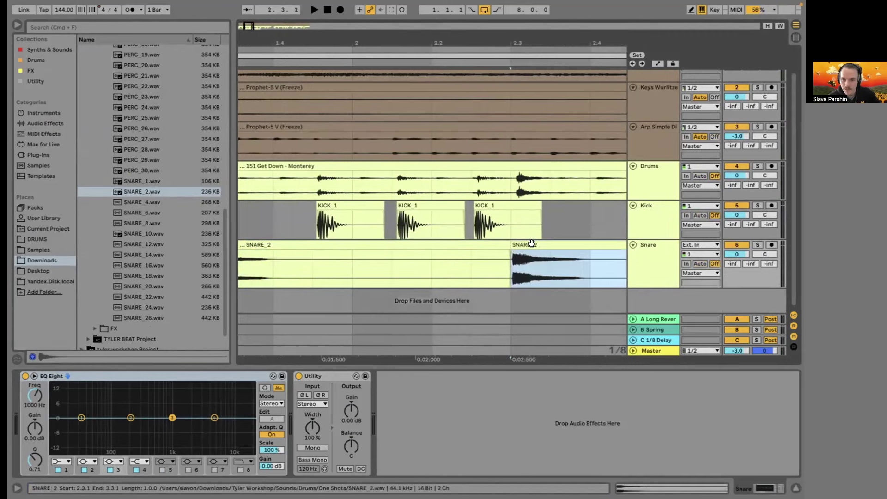
{"action": "scroll", "coordinate": [546, 243], "scroll_direction": "up", "scroll_amount": 3}
{"action": "mouse_move", "coordinate": [546, 244]}
{"action": "left_mouse_down"}
{"action": "mouse_move", "coordinate": [564, 248]}
{"action": "mouse_move", "coordinate": [557, 245]}
{"action": "left_mouse_up"}
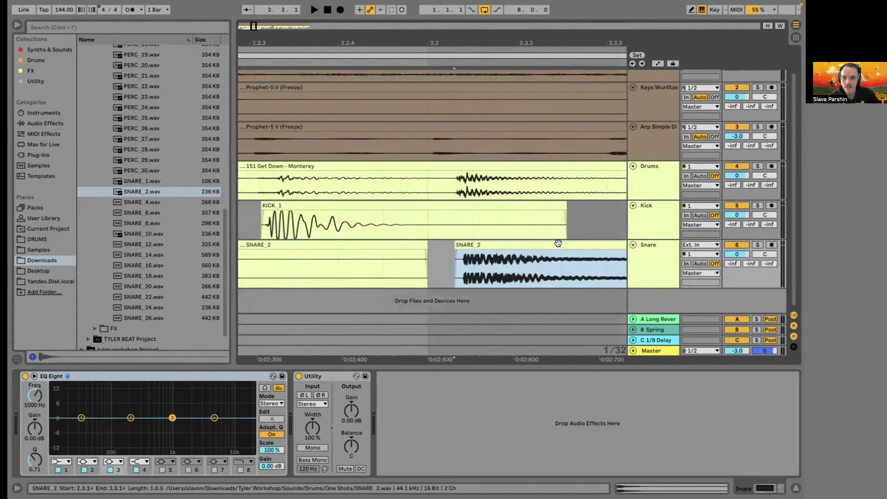
Duplicate the SNARE_2 clip to 3.3 and align the copy with the break's third snare hit.
{"action": "scroll", "coordinate": [558, 243], "scroll_direction": "right", "scroll_amount": 5}
{"action": "scroll", "coordinate": [557, 244], "scroll_direction": "down", "scroll_amount": 3}
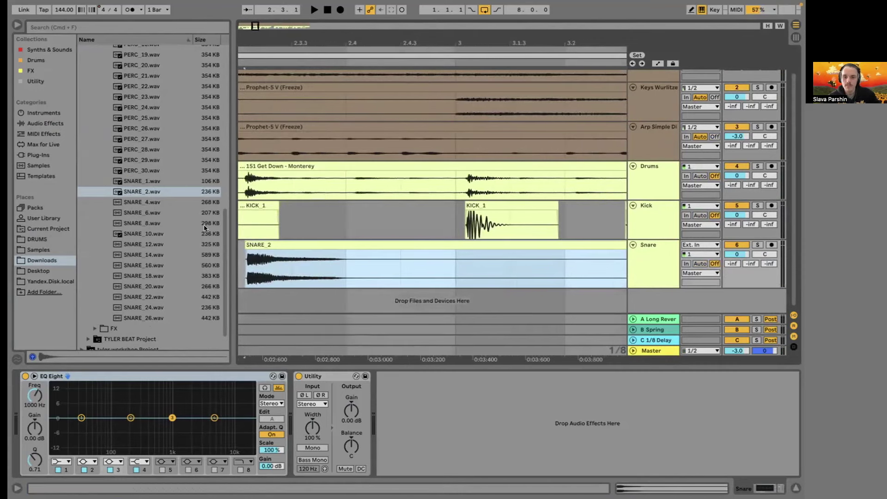
{"action": "scroll", "coordinate": [457, 186], "scroll_direction": "down", "scroll_amount": 2}
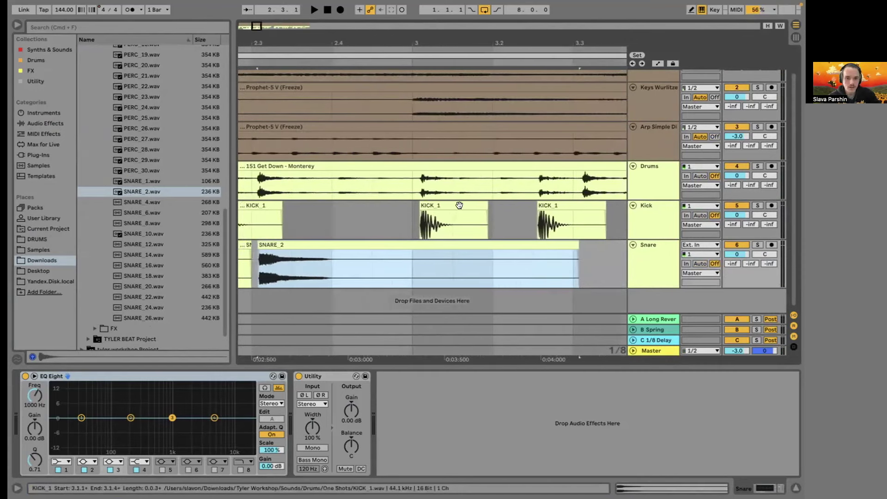
{"action": "scroll", "coordinate": [494, 230], "scroll_direction": "up", "scroll_amount": 2}
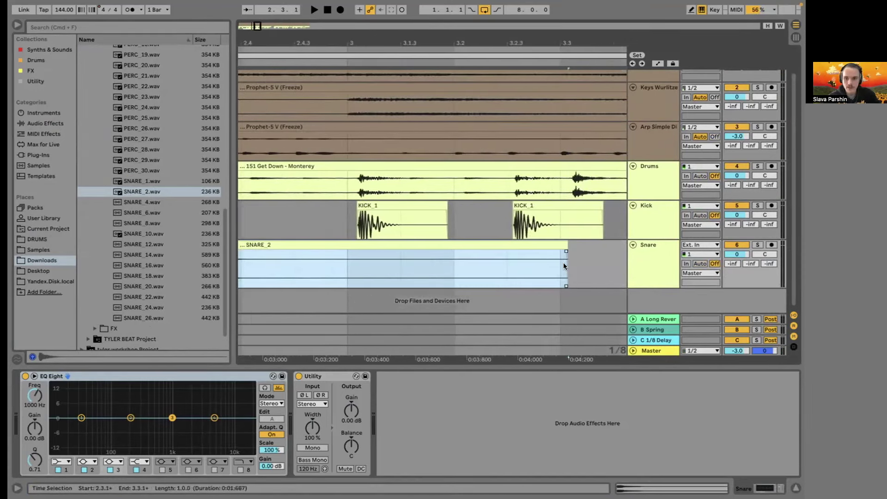
{"action": "key", "text": "space"}
{"action": "key", "text": "ctrl+d"}
{"action": "left_click_drag", "start_coordinate": [556, 244], "coordinate": [571, 252]}
{"action": "scroll", "coordinate": [568, 249], "scroll_direction": "down", "scroll_amount": 6}
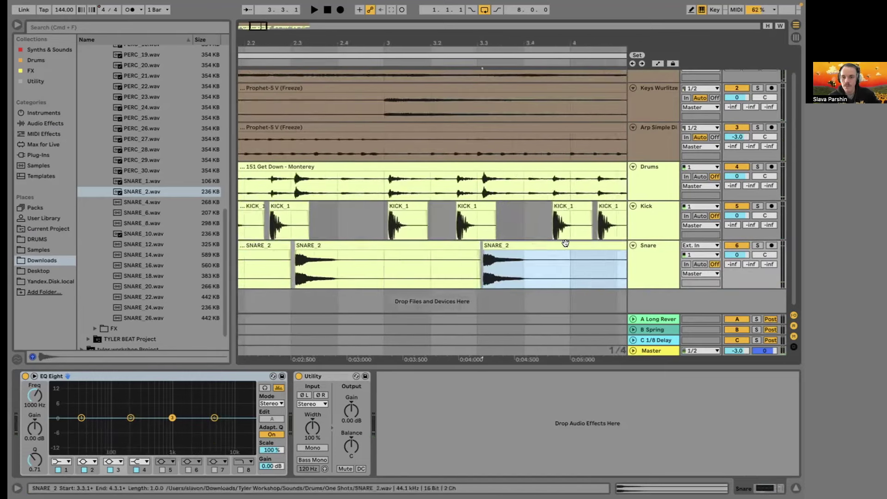
Duplicate the SNARE_2 clip to 4.3, align it with the snare hit there and end it at bar 5.
{"action": "key", "text": "ctrl+d"}
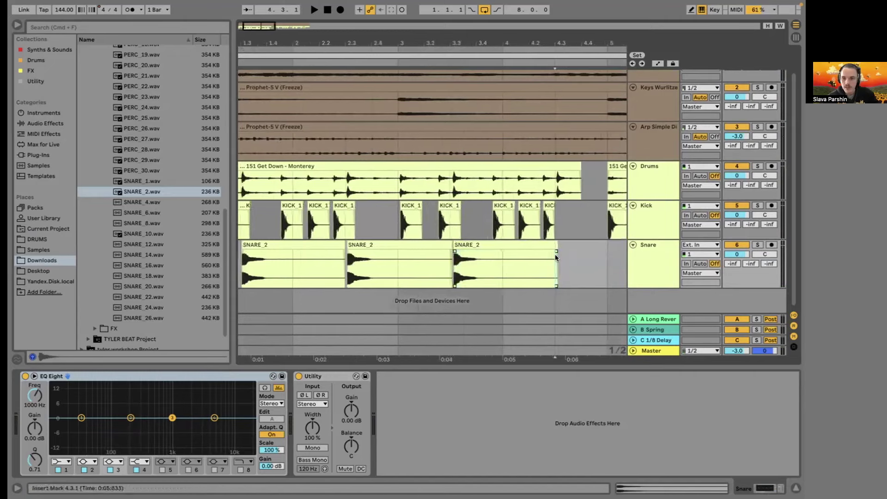
{"action": "scroll", "coordinate": [556, 257], "scroll_direction": "up", "scroll_amount": 4}
{"action": "left_click_drag", "start_coordinate": [559, 250], "coordinate": [561, 238]}
{"action": "scroll", "coordinate": [560, 237], "scroll_direction": "down", "scroll_amount": 5}
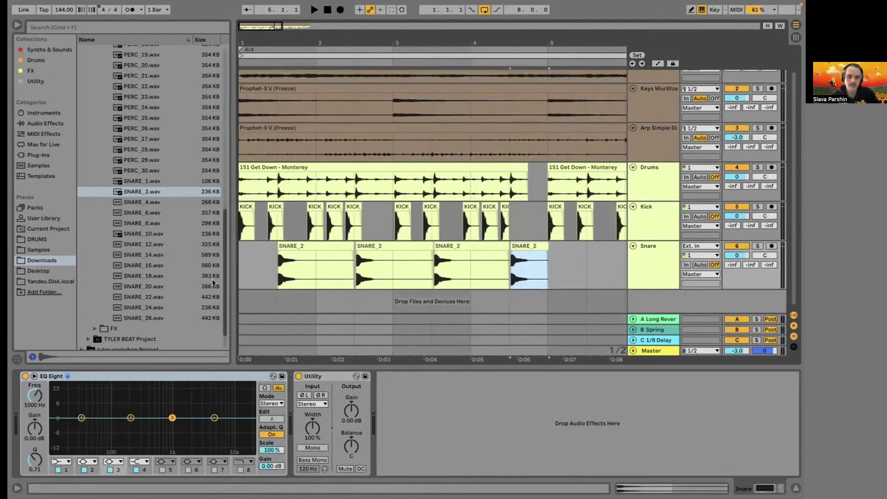
Duplicate the four-bar SNARE_2 pattern to bars 5 through 8 and set the Snare track's volume to -5.6 dB.
{"action": "left_click", "coordinate": [271, 283], "text": "shift"}
{"action": "key", "text": "ctrl+d"}
{"action": "scroll", "coordinate": [346, 294], "scroll_direction": "left", "scroll_amount": 10}
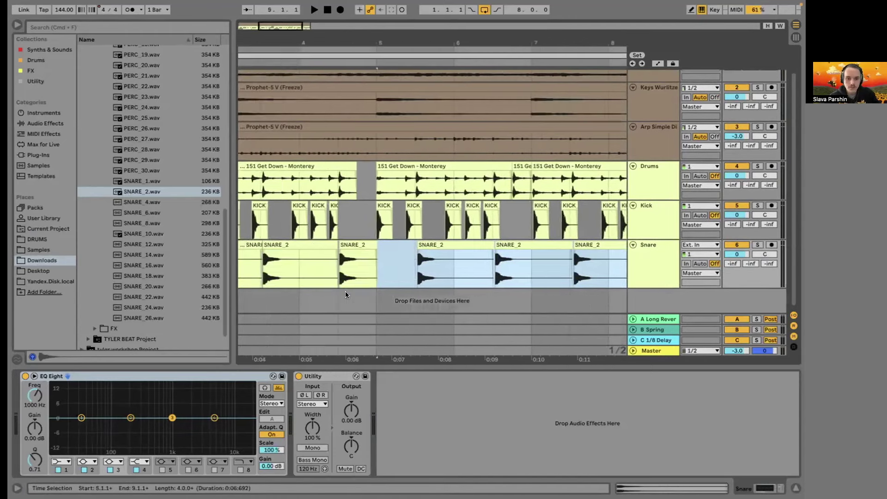
{"action": "scroll", "coordinate": [277, 289], "scroll_direction": "right", "scroll_amount": 10}
{"action": "left_click_drag", "start_coordinate": [277, 272], "coordinate": [541, 272]}
{"action": "scroll", "coordinate": [542, 272], "scroll_direction": "down", "scroll_amount": 3}
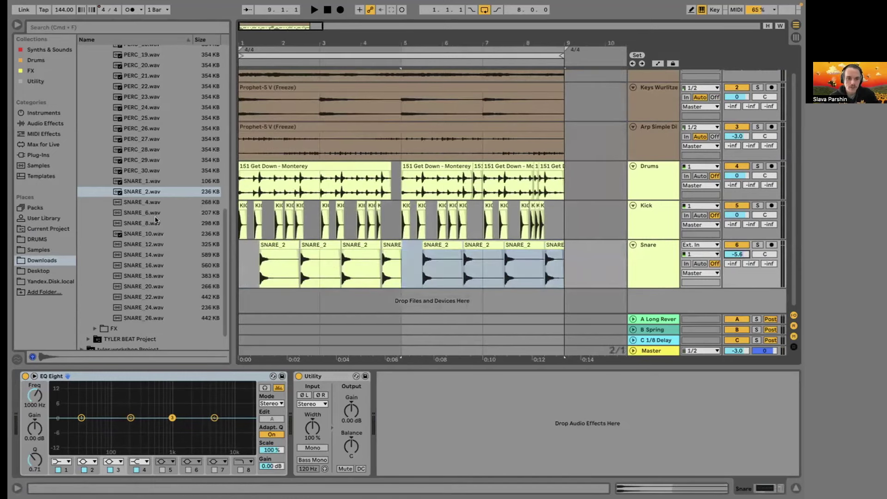
Place SNARE_1.wav on a new audio track below Snare, inspect its clip settings and close the clip view.
{"action": "key", "text": "Up"}
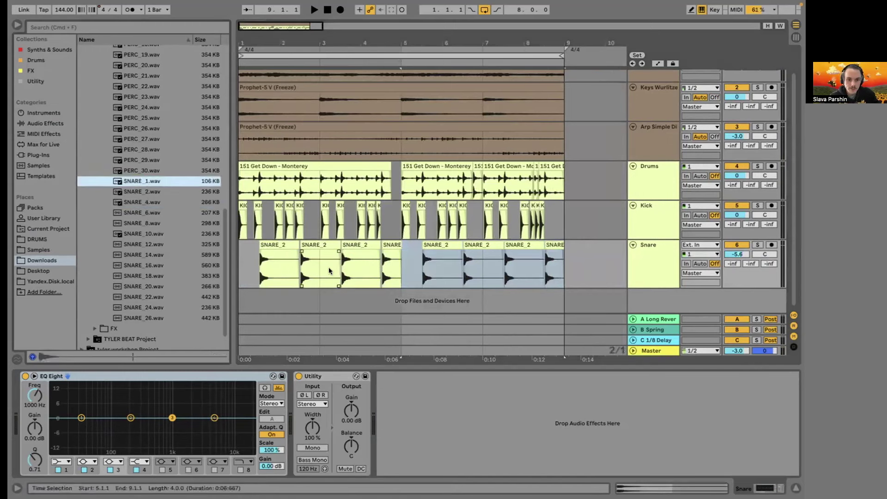
{"action": "left_click_drag", "start_coordinate": [130, 182], "coordinate": [278, 271]}
{"action": "double_click", "coordinate": [278, 271]}
{"action": "mouse_move", "coordinate": [416, 496]}
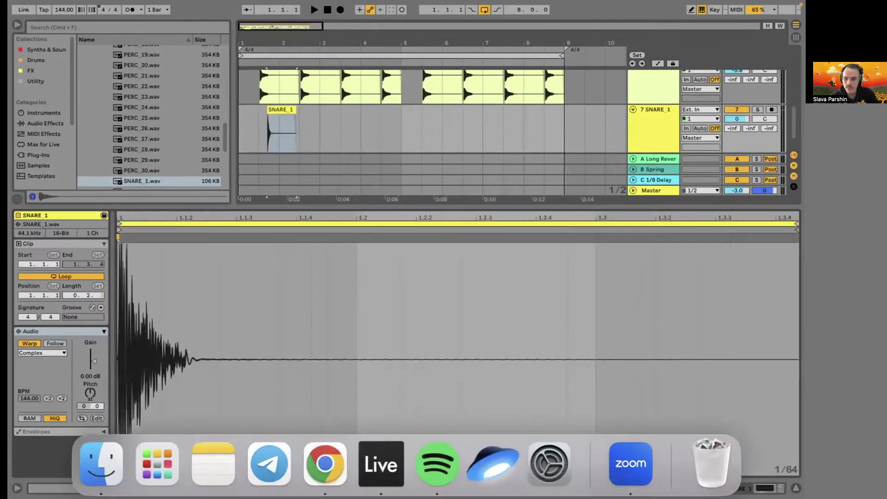
{"action": "key", "text": "super+alt+l"}
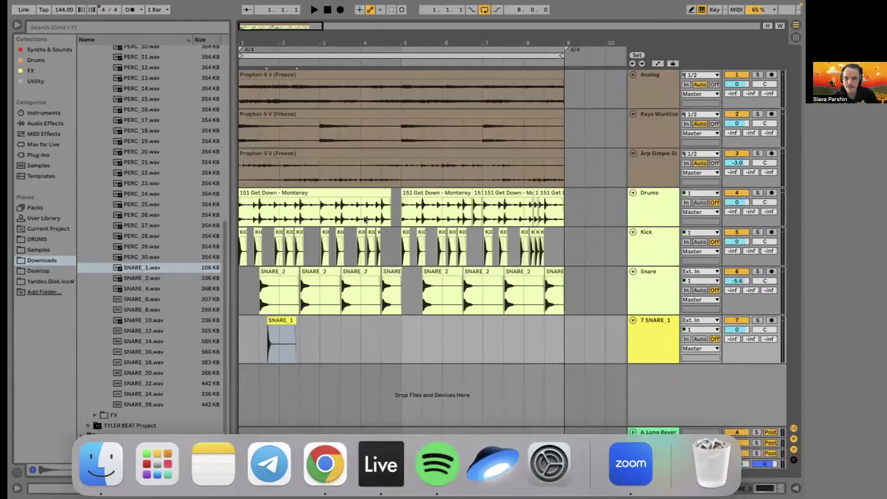
Move the SNARE_1 clip to just past 1.3.1 so it lines up with the first SNARE_2 hit.
{"action": "key", "text": "plus"}
{"action": "left_click_drag", "start_coordinate": [298, 318], "coordinate": [277, 318]}
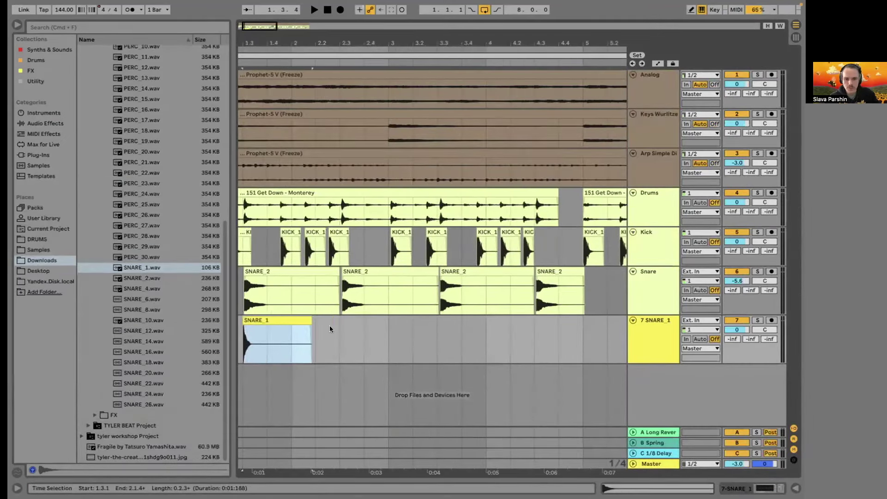
{"action": "key", "text": "plus"}
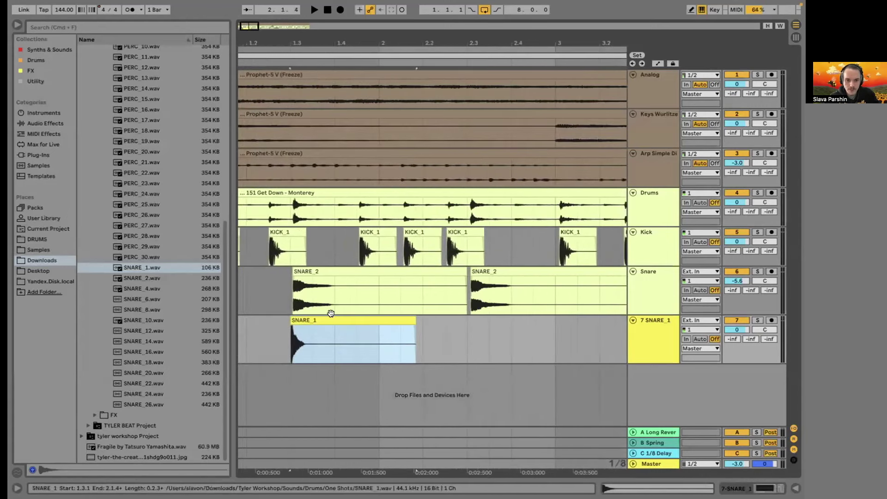
{"action": "left_click_drag", "start_coordinate": [334, 315], "coordinate": [369, 318]}
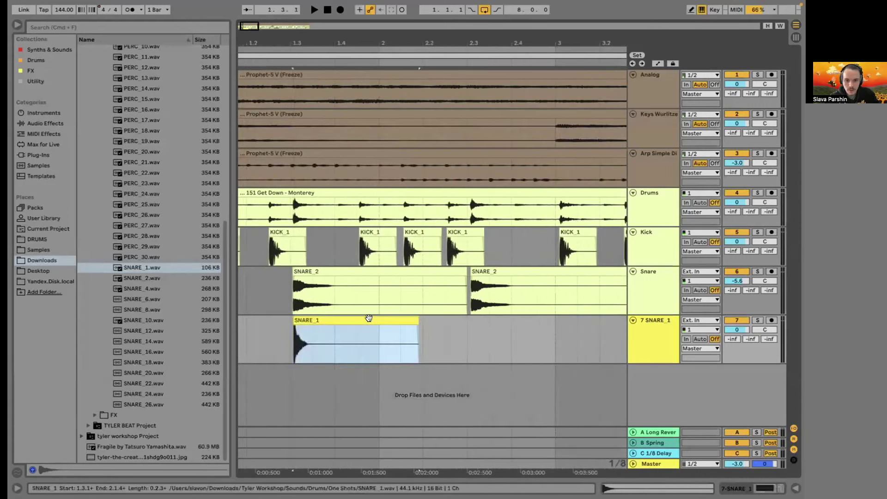
Copy the SNARE_1 clip to the hits at 2.3, 3.3 and 4.3, aligning each copy with the SNARE_2 clip above.
{"action": "left_click", "coordinate": [474, 337]}
{"action": "key", "text": "super+v"}
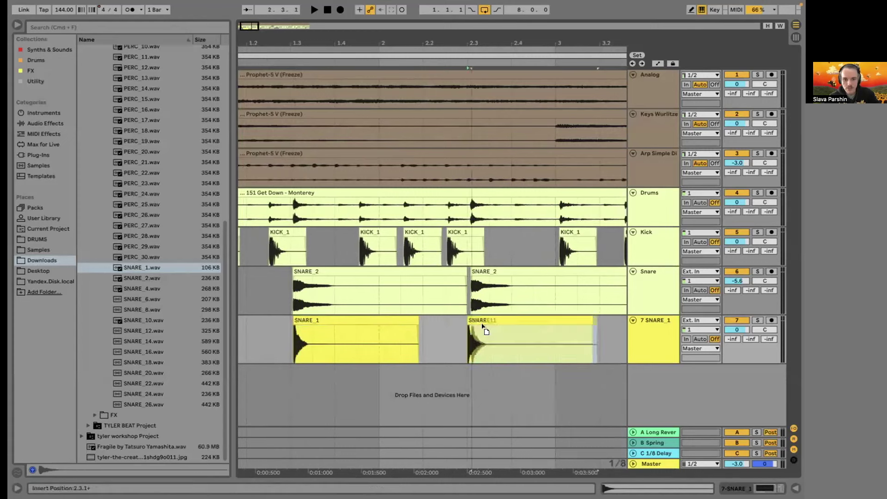
{"action": "scroll", "coordinate": [480, 320], "scroll_direction": "right", "scroll_amount": 5}
{"action": "left_click", "coordinate": [450, 324]}
{"action": "key", "text": "super+v"}
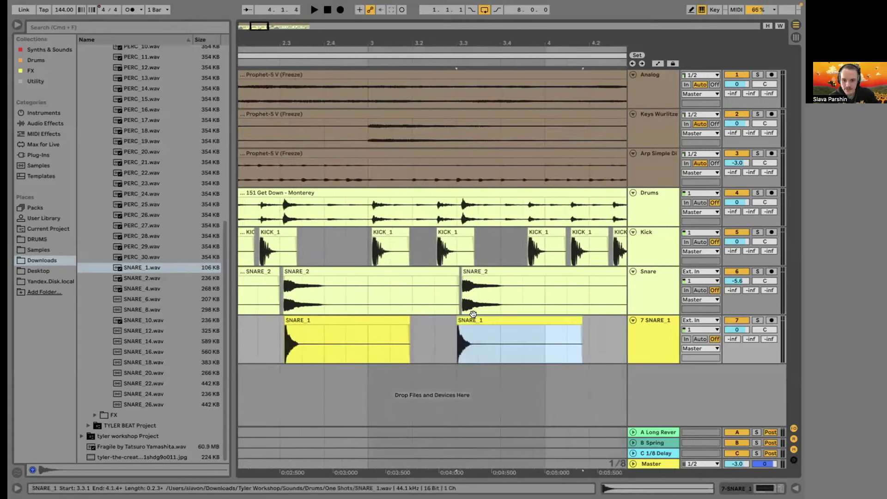
{"action": "scroll", "coordinate": [481, 321], "scroll_direction": "right", "scroll_amount": 3}
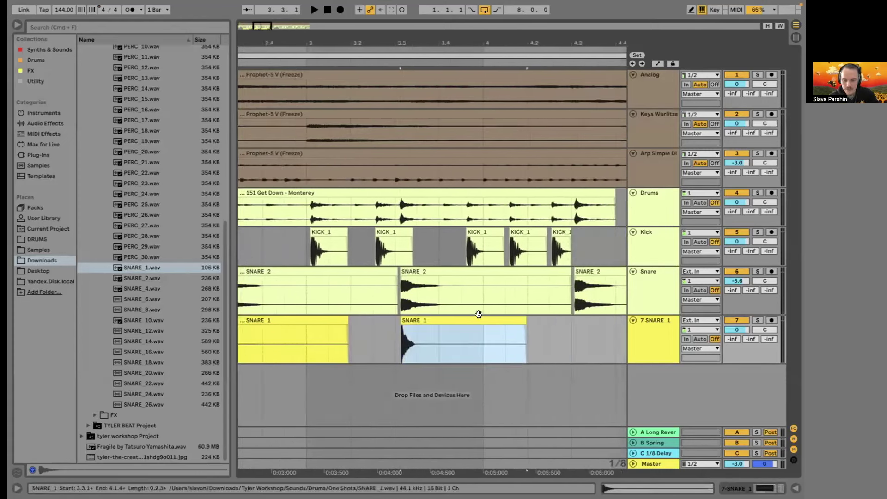
{"action": "left_click", "coordinate": [523, 334]}
{"action": "key", "text": "super+v"}
{"action": "scroll", "coordinate": [522, 331], "scroll_direction": "right", "scroll_amount": 1}
{"action": "left_click_drag", "start_coordinate": [523, 327], "coordinate": [523, 320]}
End the last SNARE_1 clip at bar 5 and duplicate the four-bar SNARE_1 pattern to bars 5 through 8.
{"action": "scroll", "coordinate": [523, 321], "scroll_direction": "down", "scroll_amount": 10}
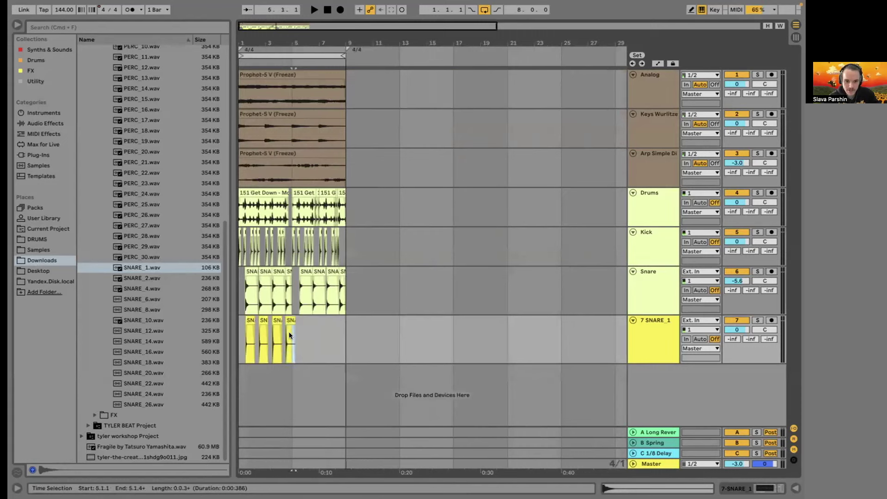
{"action": "left_click_drag", "start_coordinate": [289, 332], "coordinate": [245, 332]}
{"action": "key", "text": "ctrl+d"}
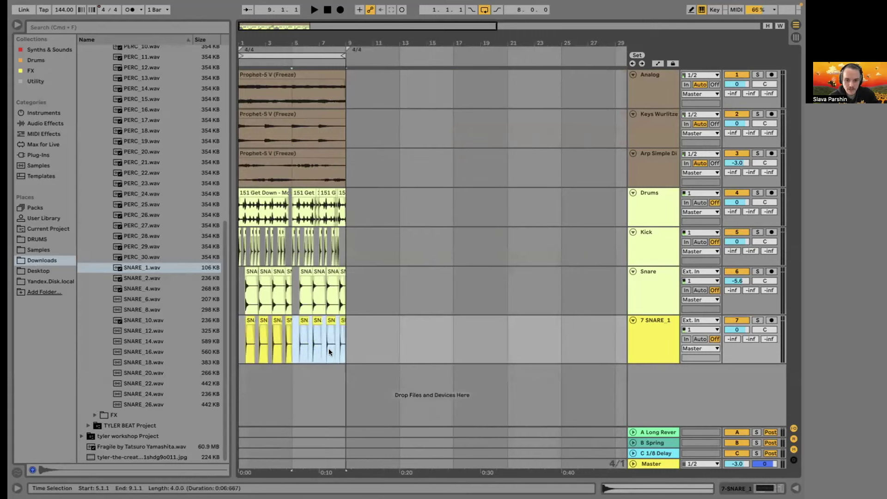
Set the SNARE_1 track's volume to -7.3 dB and play the arrangement from bar 1.
{"action": "scroll", "coordinate": [329, 348], "scroll_direction": "up", "scroll_amount": 3}
{"action": "left_click", "coordinate": [640, 342]}
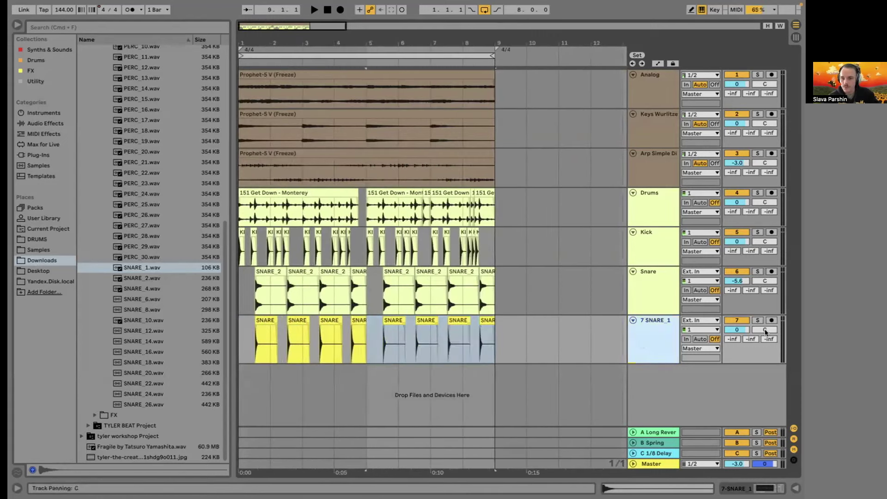
{"action": "left_click", "coordinate": [744, 324]}
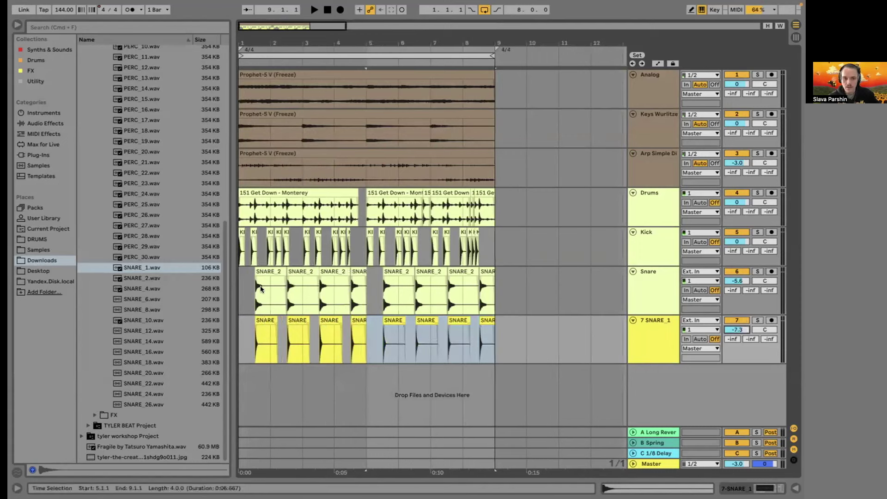
{"action": "left_click", "coordinate": [453, 255]}
{"action": "key", "text": "space"}
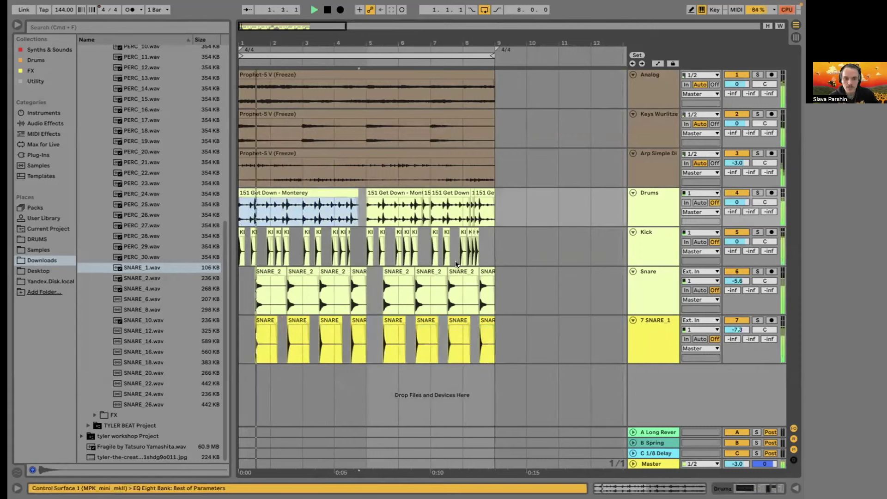
Lower the Snare track's volume to -11.8 dB and the SNARE_1 track's volume to -11.5 dB during playback.
{"action": "left_click", "coordinate": [638, 286]}
{"action": "left_click", "coordinate": [653, 318], "text": "shift"}
{"action": "left_click_drag", "start_coordinate": [733, 278], "coordinate": [732, 305]}
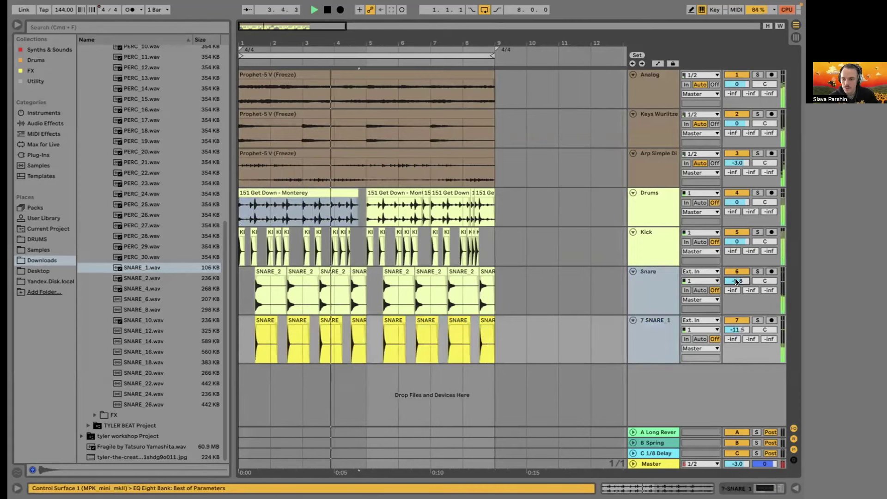
{"action": "left_click", "coordinate": [641, 282]}
{"action": "left_click_drag", "start_coordinate": [744, 280], "coordinate": [732, 307]}
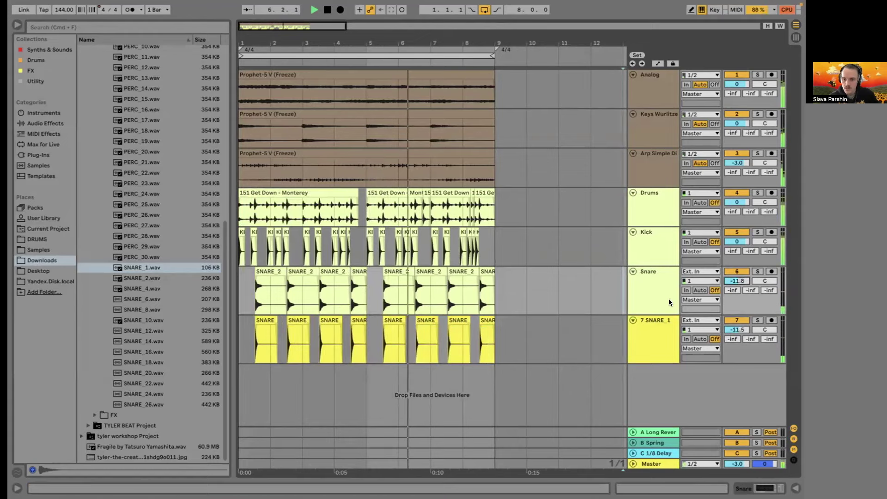
Group the Drums, Kick, Snare and SNARE_1 tracks and name the group Drums.
{"action": "left_click", "coordinate": [647, 291]}
{"action": "left_click", "coordinate": [647, 341], "text": "shift"}
{"action": "left_click", "coordinate": [657, 196]}
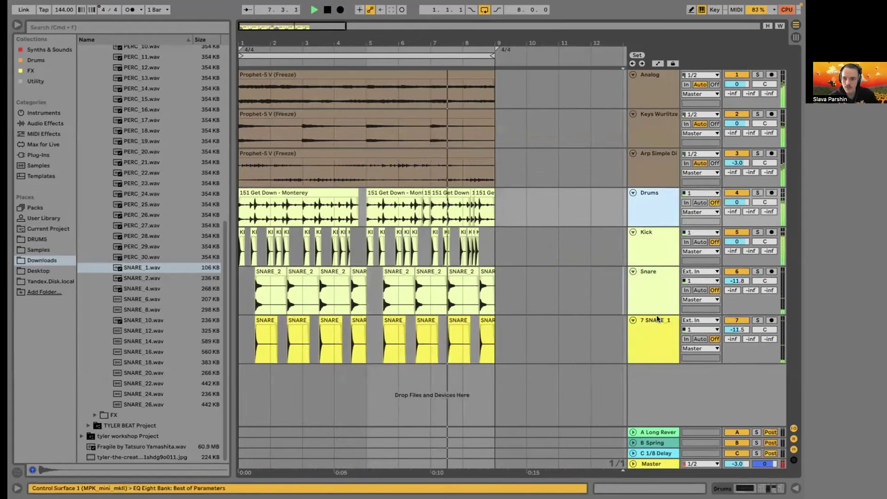
{"action": "left_click", "coordinate": [659, 319], "text": "shift"}
{"action": "key", "text": "super+g"}
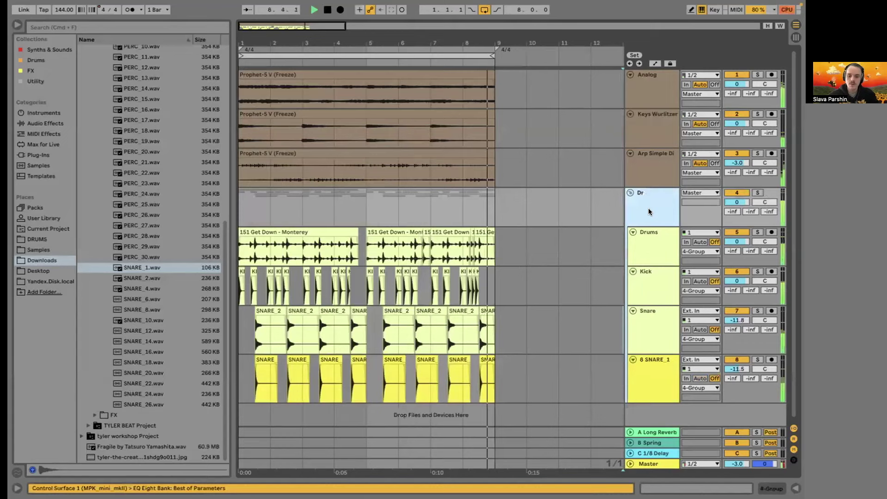
Assign the pale yellow colour to the Drums group and all its tracks, and stop playback.
{"action": "right_click", "coordinate": [648, 209]}
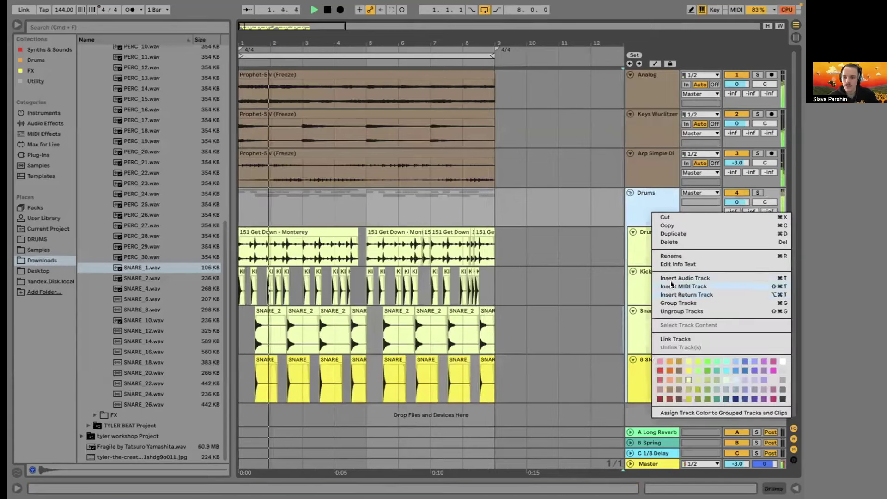
{"action": "left_click", "coordinate": [688, 380]}
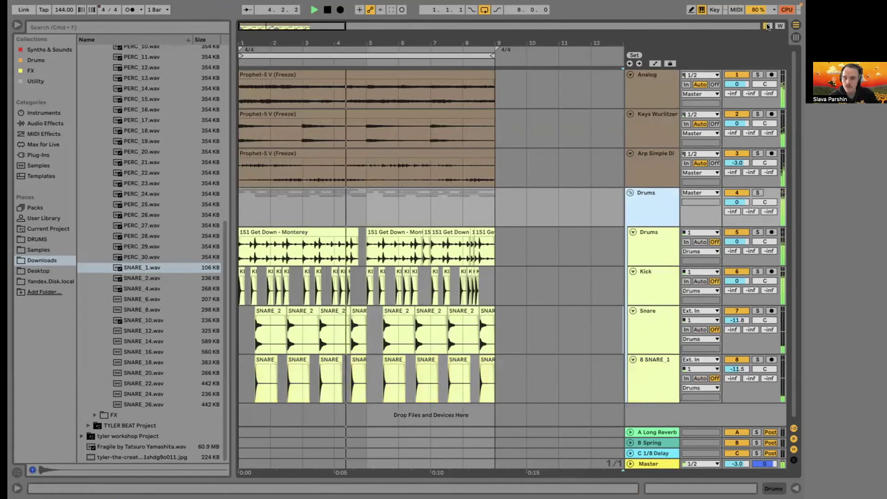
{"action": "key", "text": "space"}
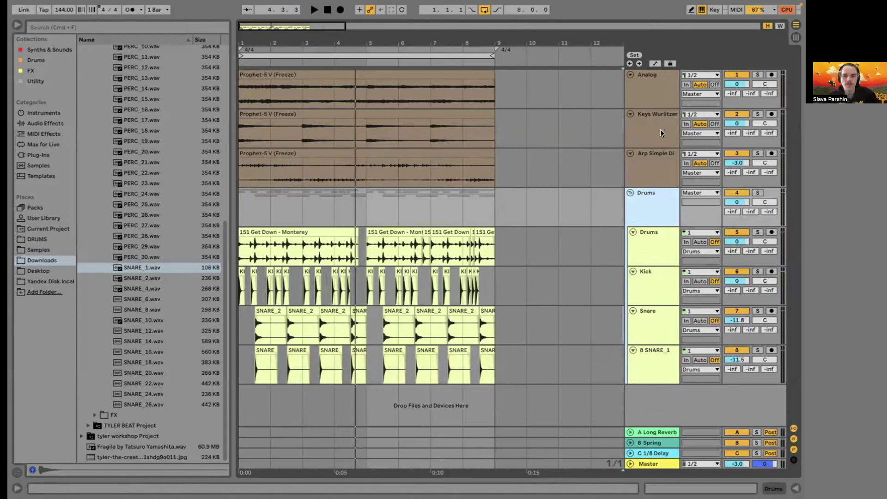
Hide the browser and rename the SNARE_1 track as Snare 2.
{"action": "left_click", "coordinate": [628, 83]}
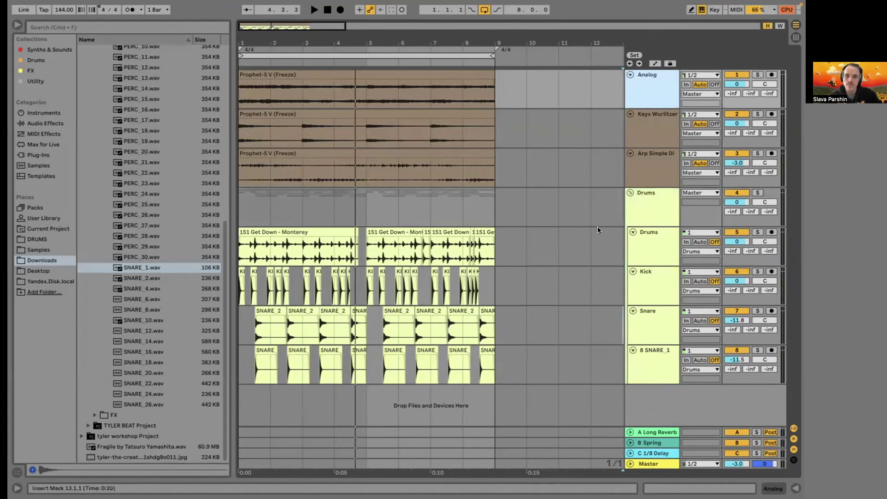
{"action": "left_click", "coordinate": [16, 25]}
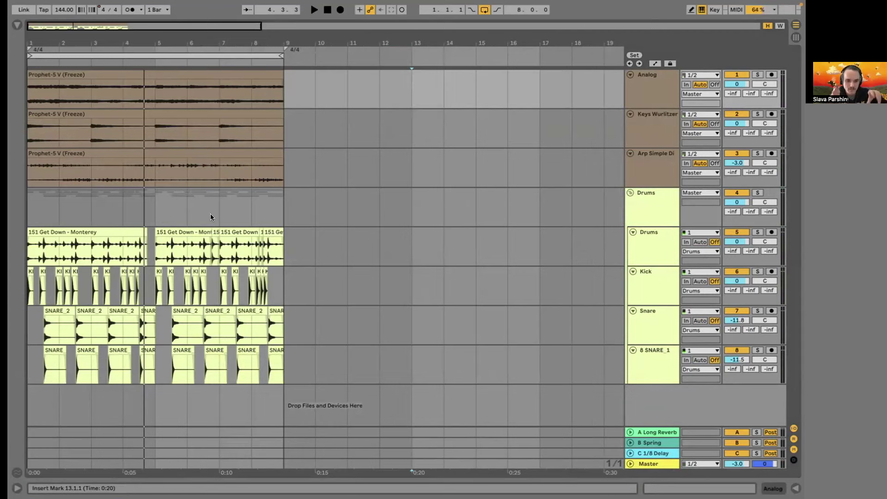
{"action": "scroll", "coordinate": [134, 262], "scroll_direction": "up", "scroll_amount": 3}
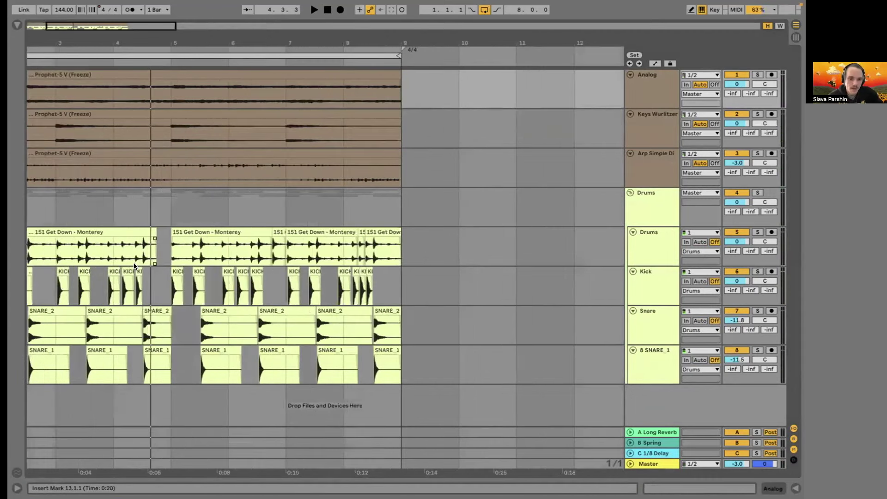
{"action": "scroll", "coordinate": [134, 263], "scroll_direction": "left", "scroll_amount": 3}
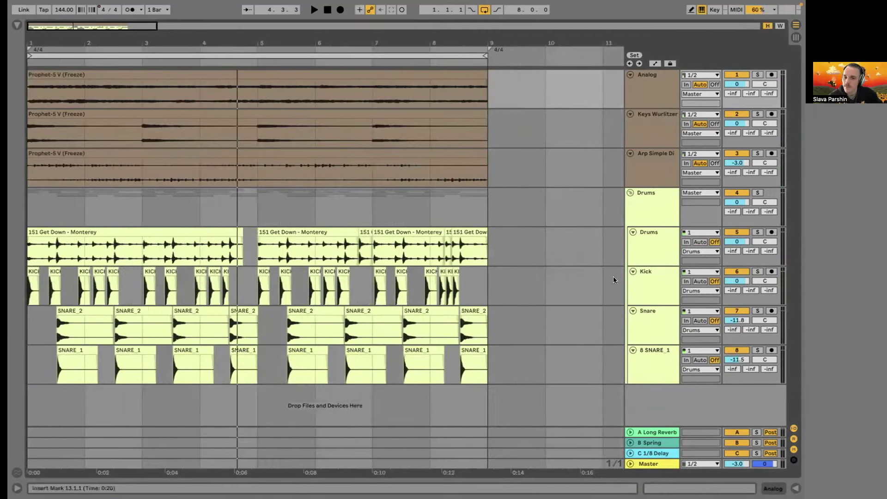
{"action": "double_click", "coordinate": [645, 351]}
{"action": "type", "text": "Snare 2"}
{"action": "key", "text": "Return"}
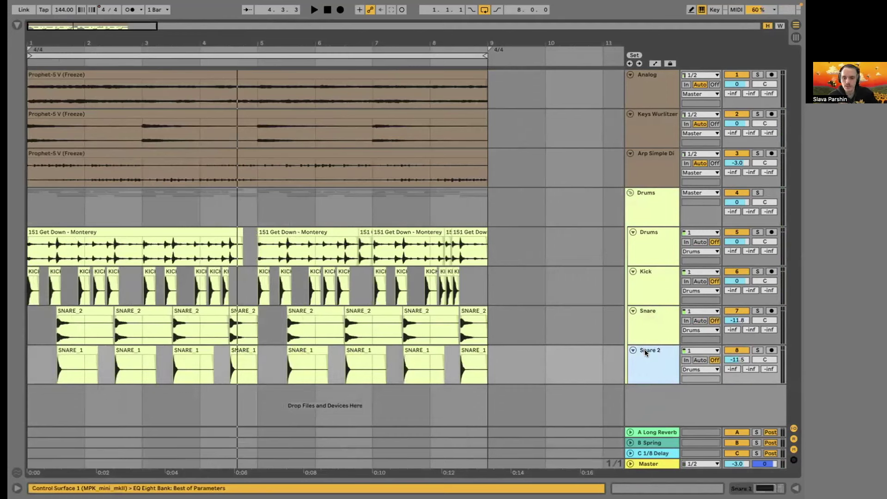
{"action": "left_click", "coordinate": [645, 444]}
{"action": "key", "text": "Delete"}
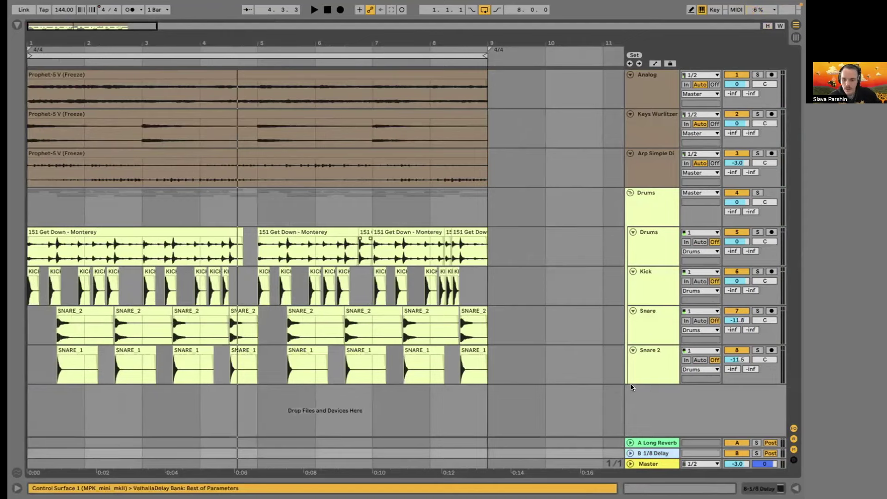
{"action": "key", "text": "ctrl+z"}
{"action": "left_click", "coordinate": [648, 368]}
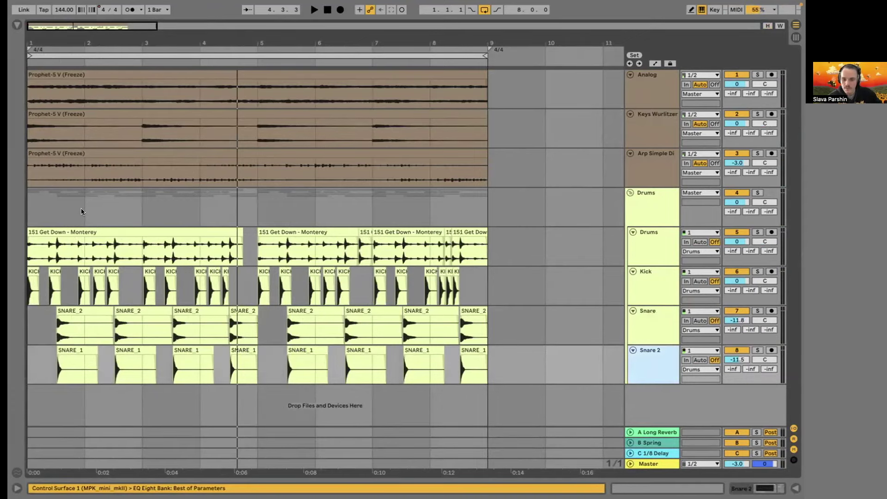
Show the browser's audio effects and insert a new return track below A Long Reverb.
{"action": "left_click", "coordinate": [16, 23]}
{"action": "left_click", "coordinate": [46, 124]}
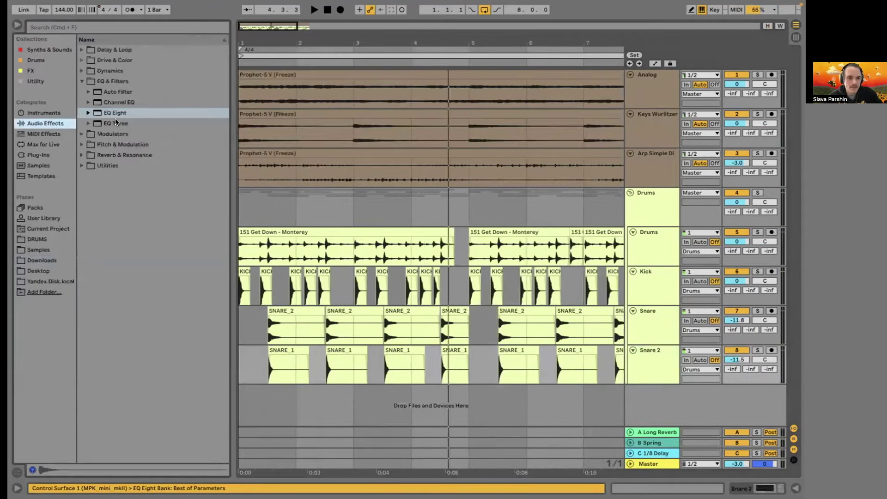
{"action": "left_click", "coordinate": [81, 82]}
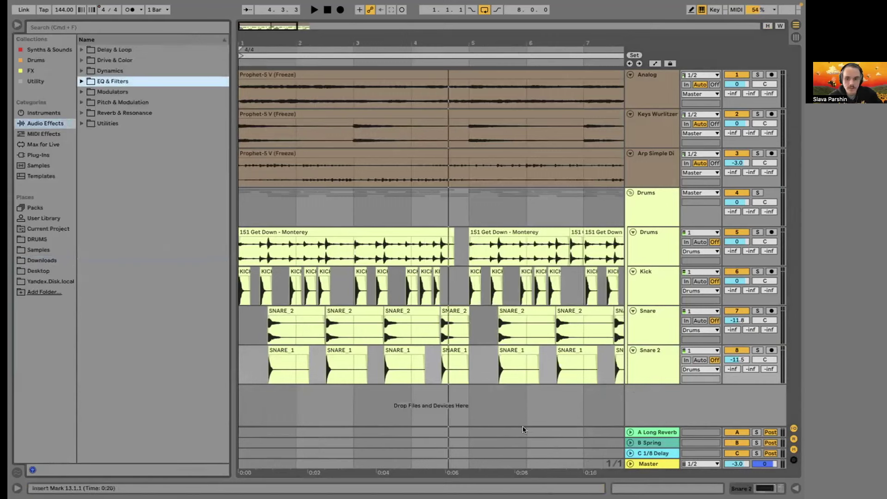
{"action": "right_click", "coordinate": [646, 432]}
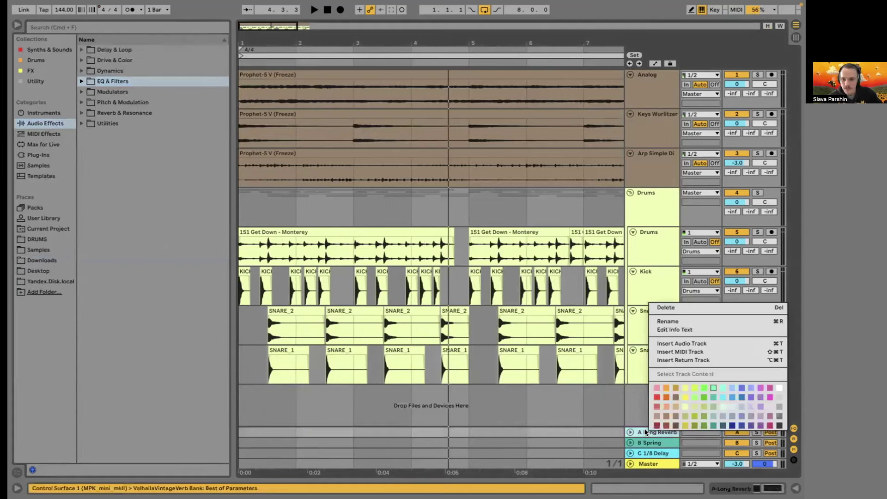
{"action": "left_click", "coordinate": [680, 360]}
Find Hybrid Reverb among the Reverb & Resonance effects and load it on the new return track B.
{"action": "left_click", "coordinate": [82, 102]}
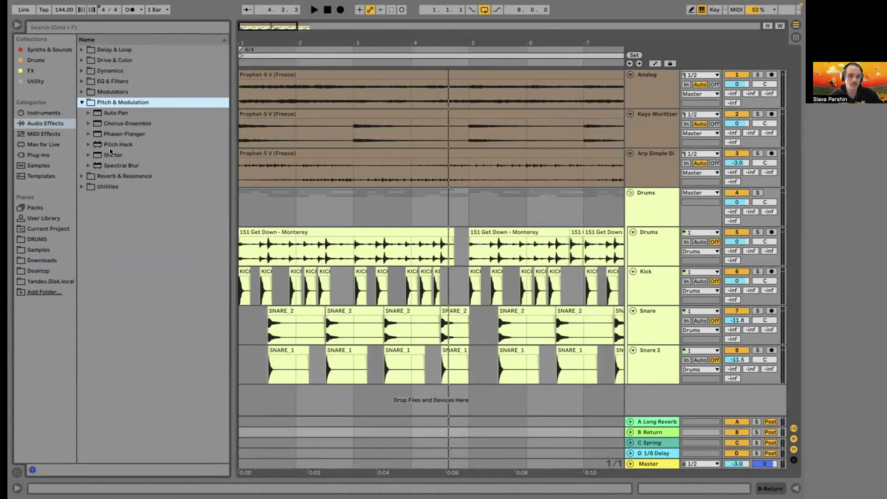
{"action": "left_click", "coordinate": [84, 102]}
{"action": "left_click", "coordinate": [82, 113]}
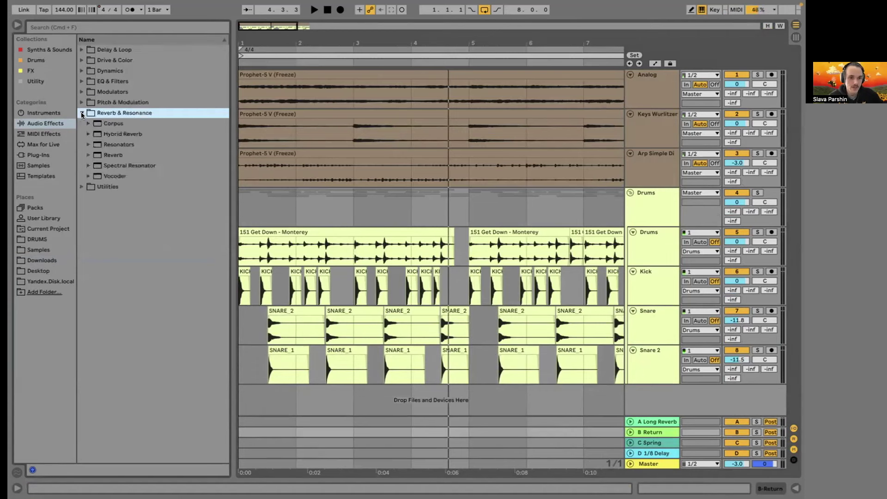
{"action": "left_click", "coordinate": [86, 155]}
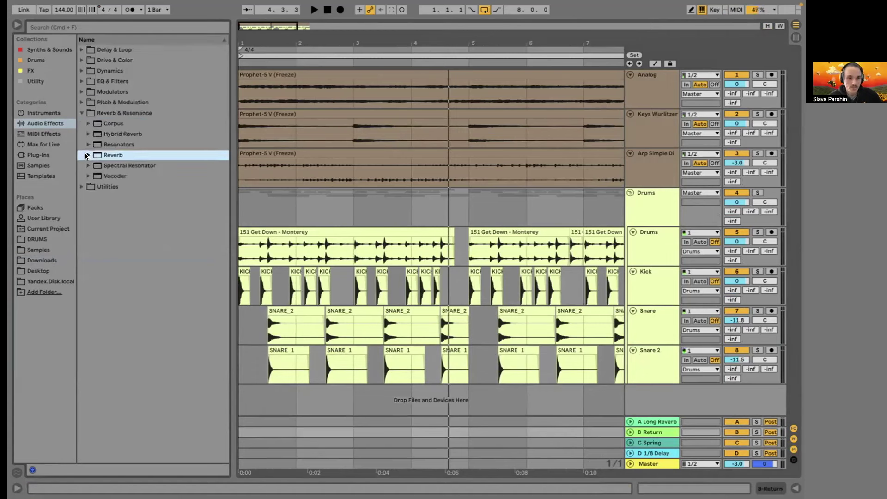
{"action": "left_click", "coordinate": [89, 131]}
{"action": "left_click", "coordinate": [88, 131]}
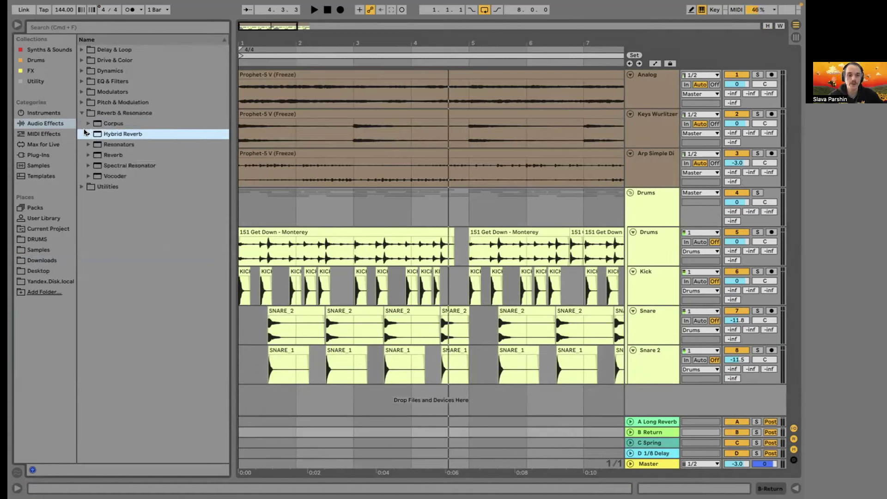
{"action": "left_click", "coordinate": [99, 154]}
{"action": "left_click", "coordinate": [98, 134]}
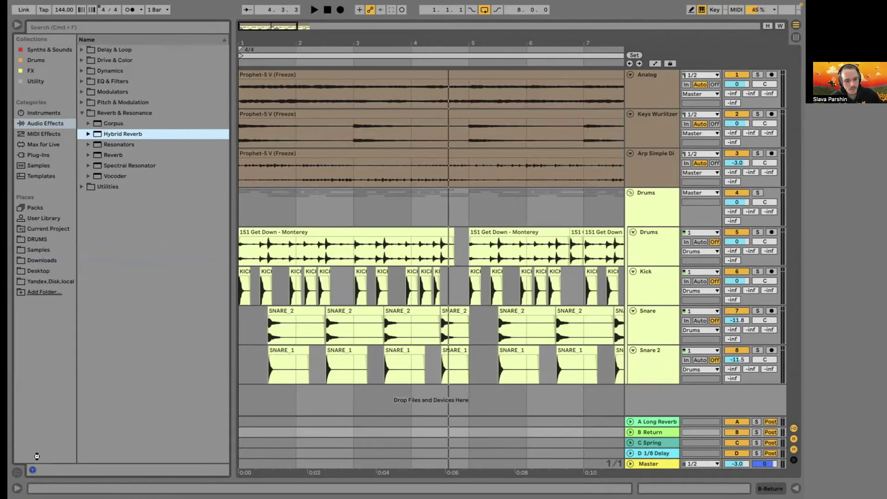
{"action": "key", "text": "Return"}
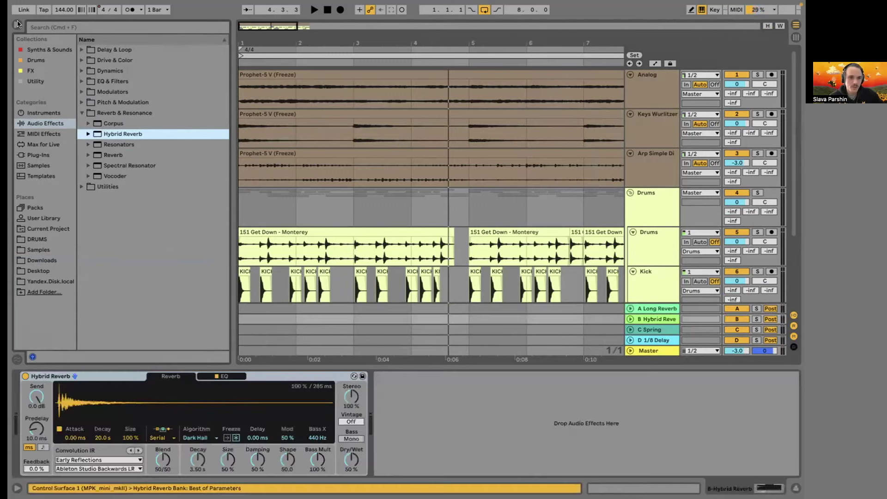
Hide the browser and set the Hybrid Reverb's convolution IR category to Springs.
{"action": "left_click", "coordinate": [17, 25]}
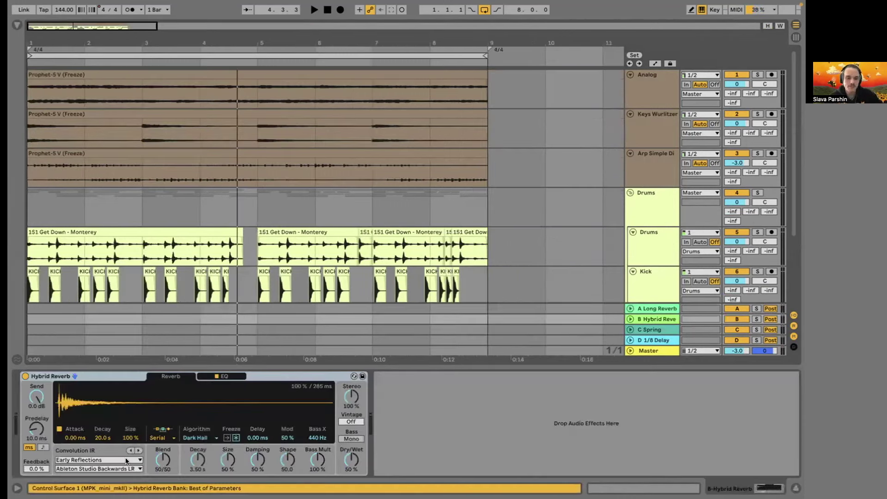
{"action": "left_click", "coordinate": [125, 458]}
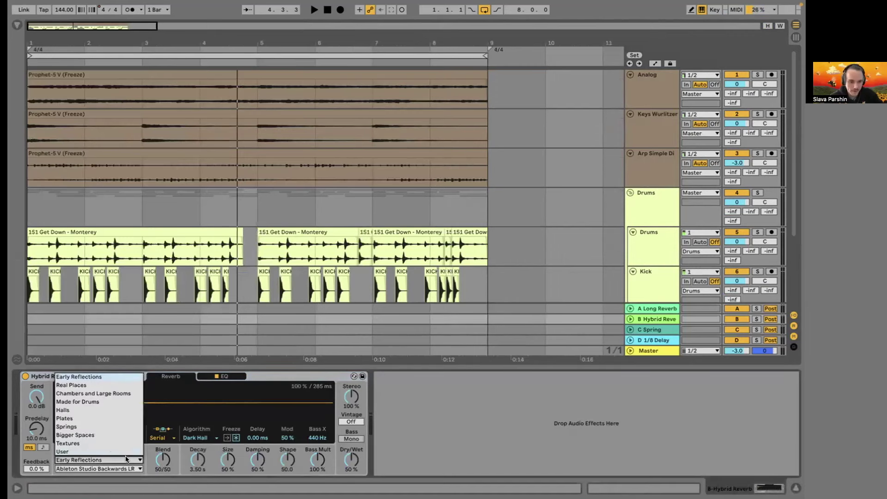
{"action": "left_click", "coordinate": [90, 423]}
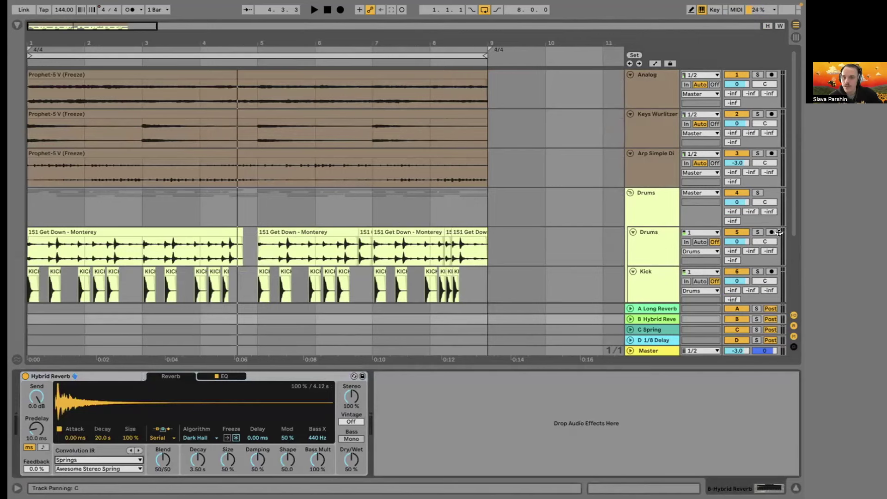
{"action": "scroll", "coordinate": [779, 232], "scroll_direction": "down", "scroll_amount": 5}
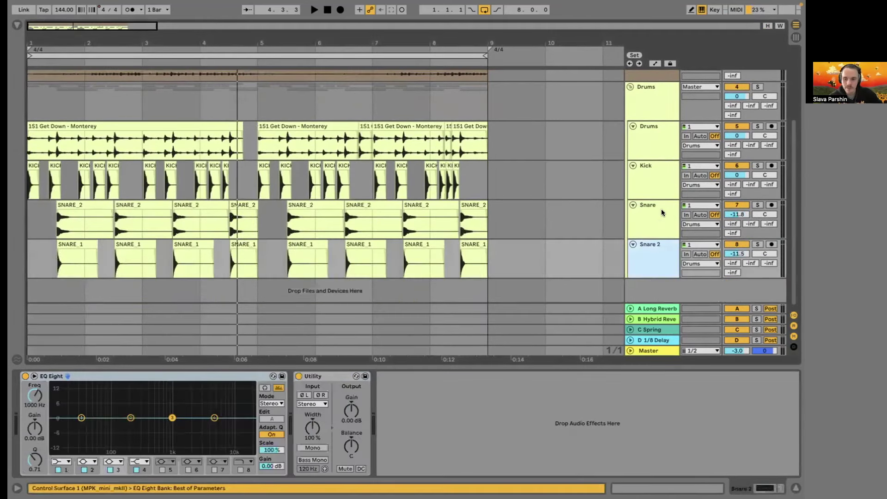
Select both snare tracks, set their sends to the Hybrid Reverb return to -28.0 dB and solo them.
{"action": "left_click", "coordinate": [660, 209]}
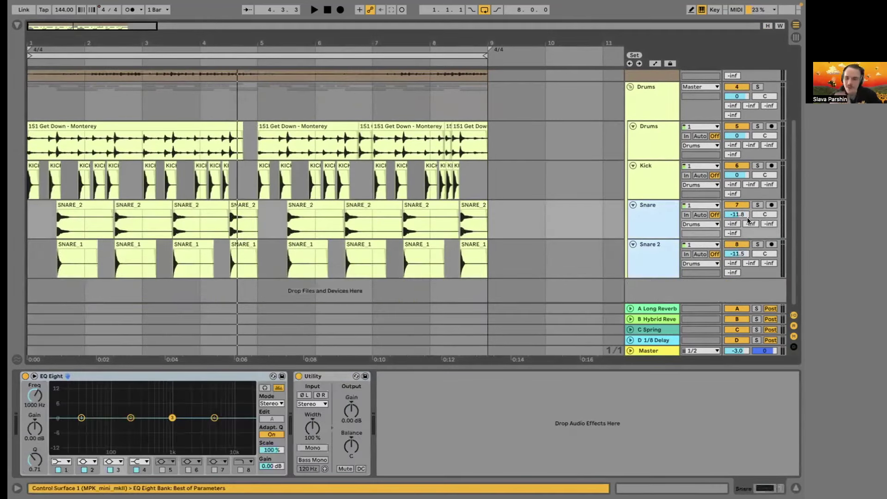
{"action": "left_click_drag", "start_coordinate": [750, 223], "coordinate": [750, 202]}
{"action": "key", "text": "space"}
{"action": "left_click", "coordinate": [758, 205]}
{"action": "key", "text": "space"}
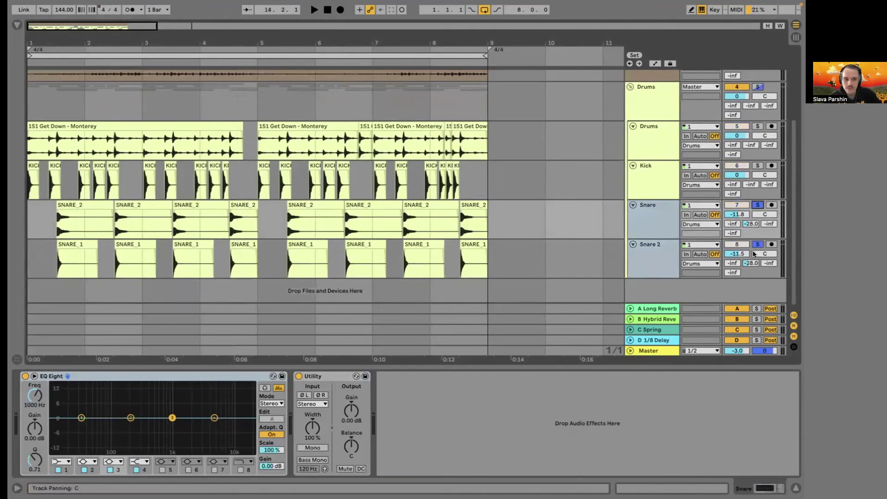
Play the soloed snares from the first SNARE_2 clip, raising the Hybrid Reverb send to -19.7 dB on Snare and -15.0 dB on Snare 2.
{"action": "left_click", "coordinate": [96, 204]}
{"action": "key", "text": "space"}
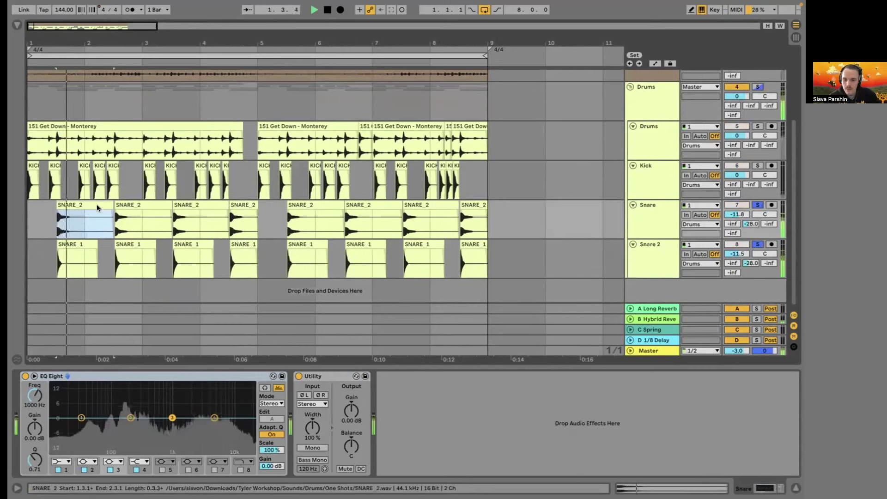
{"action": "left_click_drag", "start_coordinate": [754, 255], "coordinate": [750, 223]}
{"action": "left_click_drag", "start_coordinate": [750, 263], "coordinate": [748, 252]}
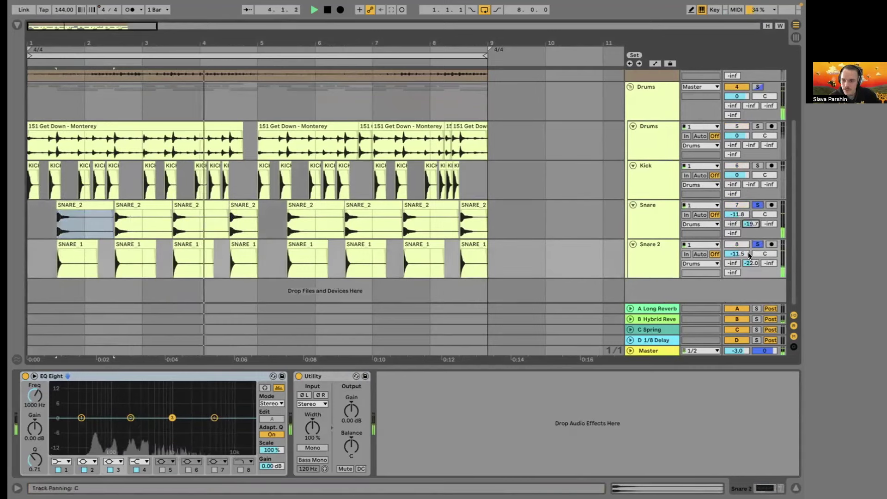
Audition the Springs impulse responses in return B's Hybrid Reverb during playback and choose Combo Spring 1s.
{"action": "left_click", "coordinate": [656, 319]}
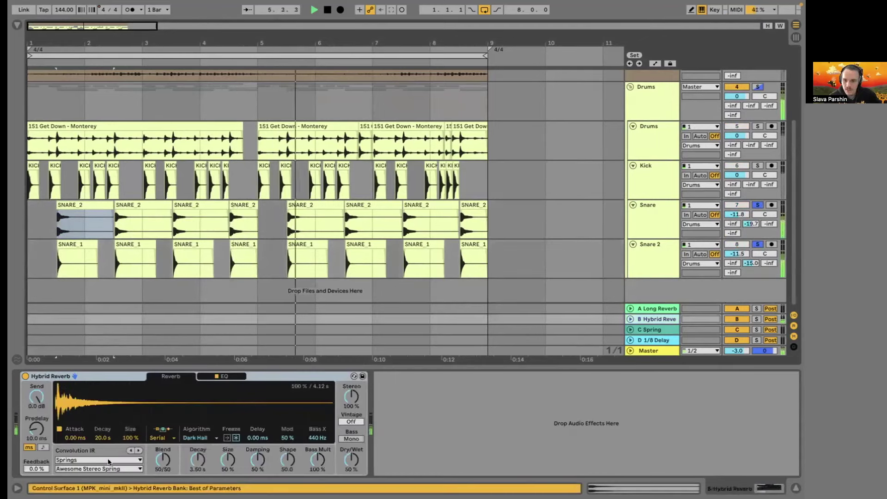
{"action": "left_click", "coordinate": [138, 450]}
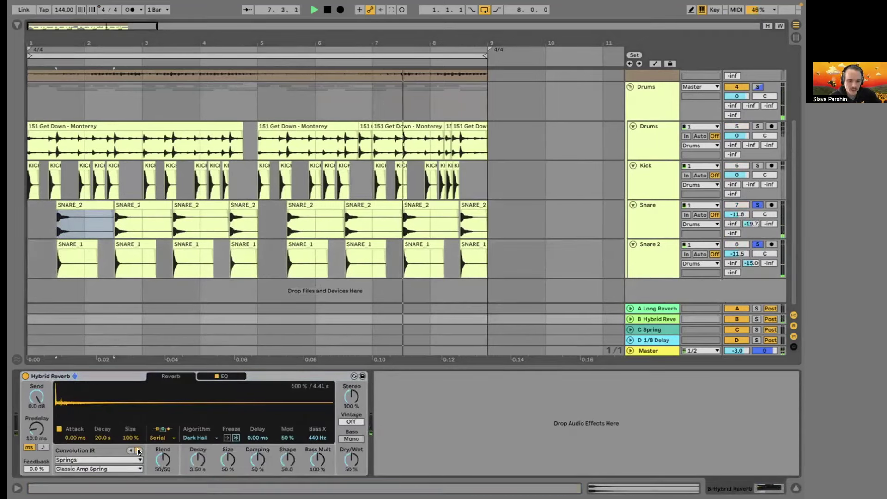
{"action": "left_click", "coordinate": [138, 450]}
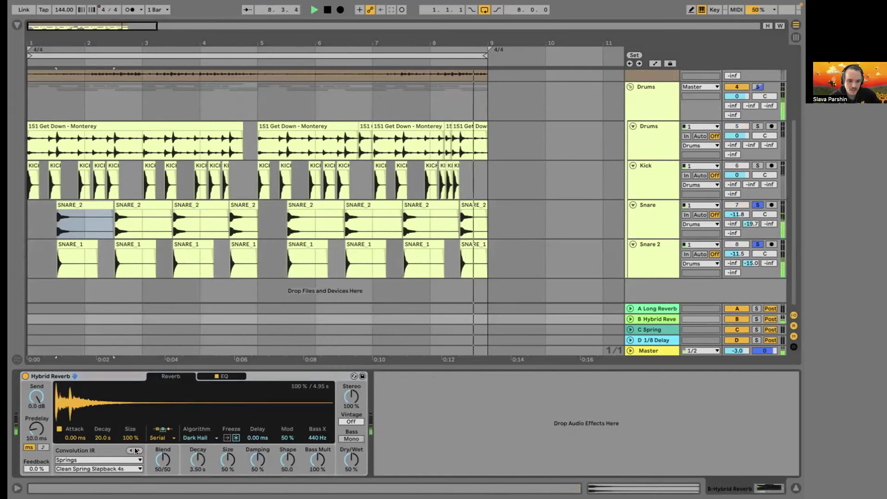
{"action": "left_click", "coordinate": [138, 450]}
{"action": "key", "text": "space"}
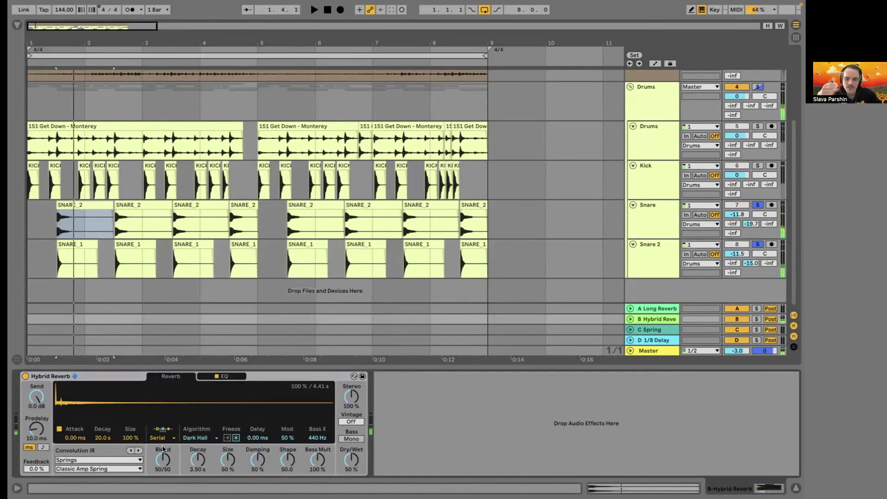
{"action": "left_click", "coordinate": [138, 450]}
{"action": "key", "text": "space"}
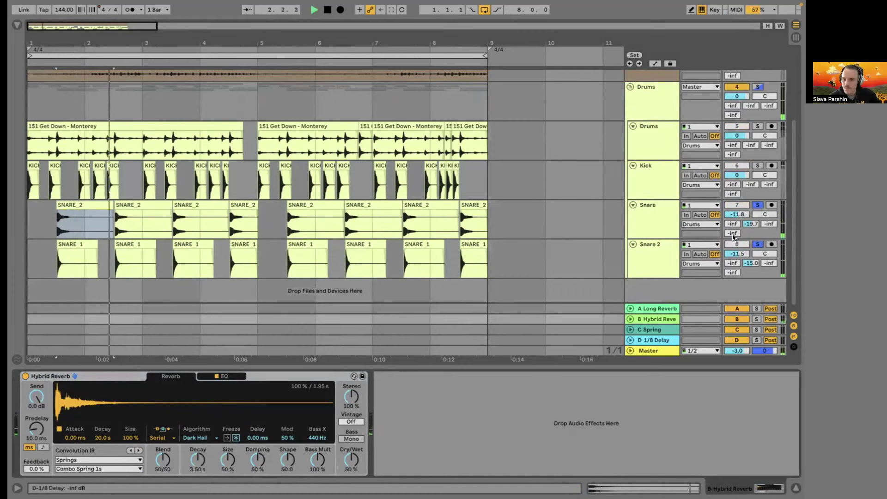
Lower the Snare track's send to the Hybrid Reverb return to -24.4 dB.
{"action": "left_click_drag", "start_coordinate": [744, 222], "coordinate": [746, 245]}
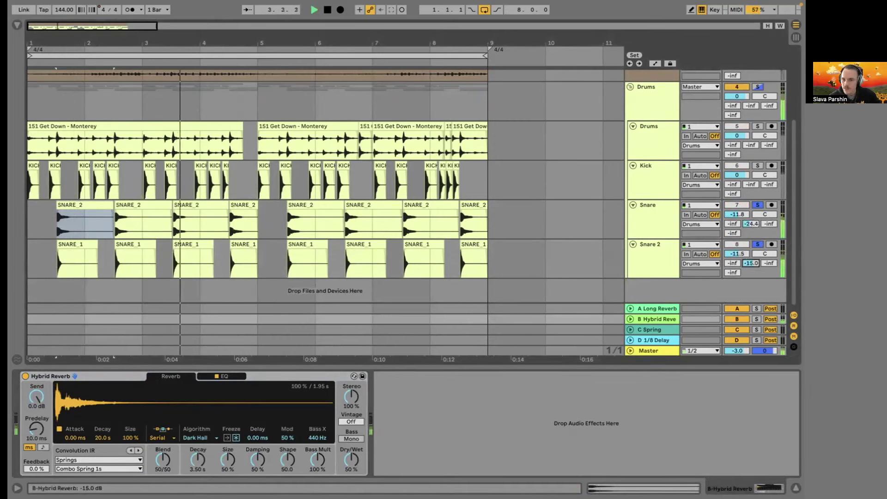
Take the snares out of solo and lower the Snare and Snare 2 volumes together to -13.8 dB and -12.5 dB.
{"action": "left_click", "coordinate": [758, 243]}
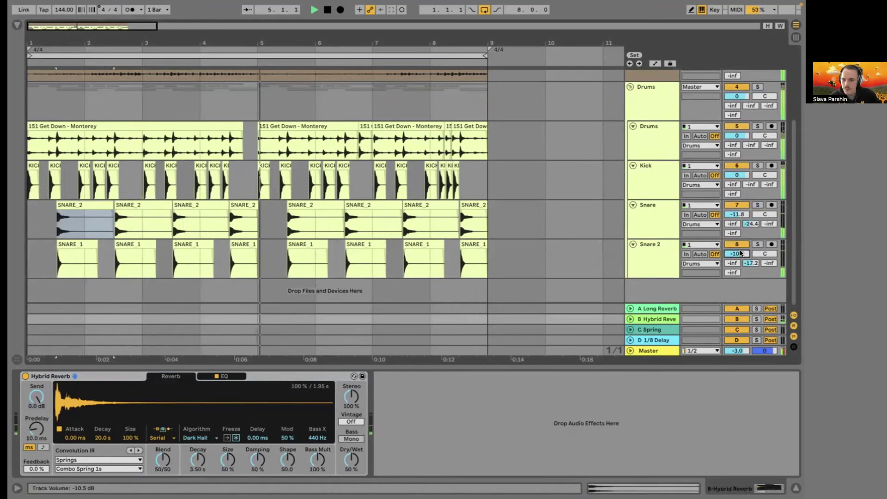
{"action": "left_click", "coordinate": [650, 132]}
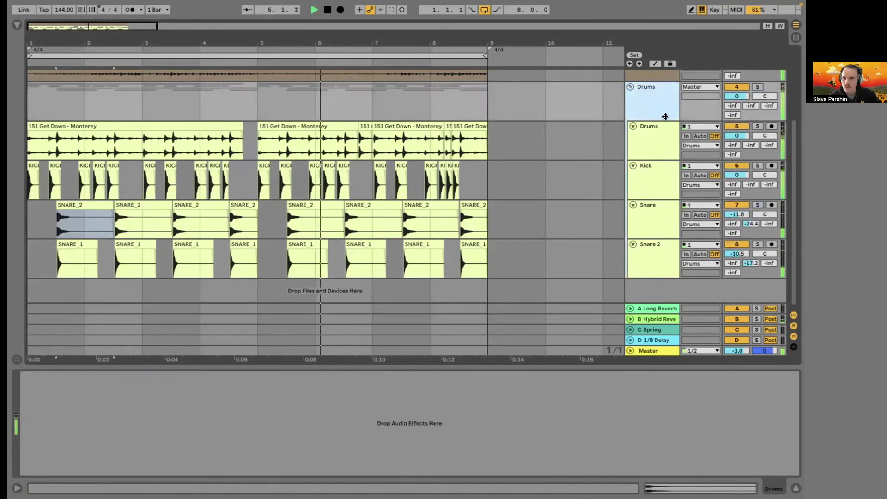
{"action": "left_click", "coordinate": [661, 205]}
{"action": "left_click", "coordinate": [660, 250], "text": "shift"}
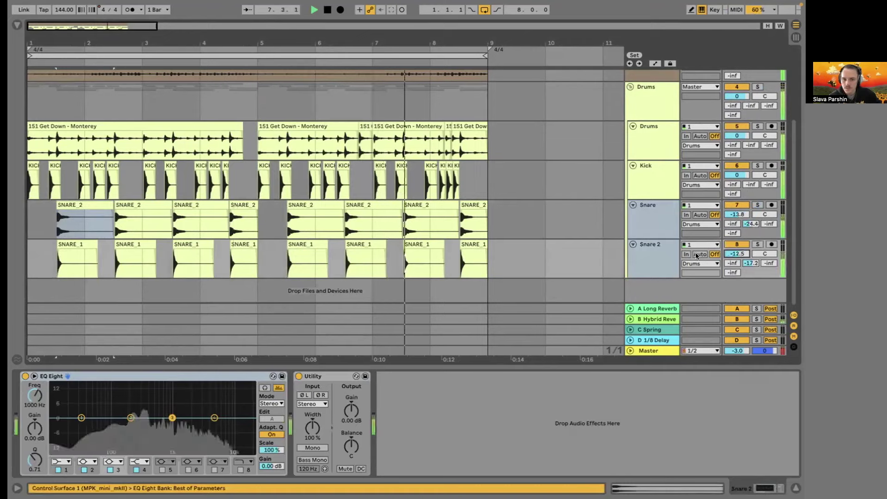
Copy the paired SNARE_2 and SNARE_1 clips at 6.3 one beat ahead to 6.4 on both snare tracks.
{"action": "scroll", "coordinate": [463, 258], "scroll_direction": "up", "scroll_amount": 3}
{"action": "scroll", "coordinate": [463, 258], "scroll_direction": "left", "scroll_amount": 2}
{"action": "left_click", "coordinate": [269, 244]}
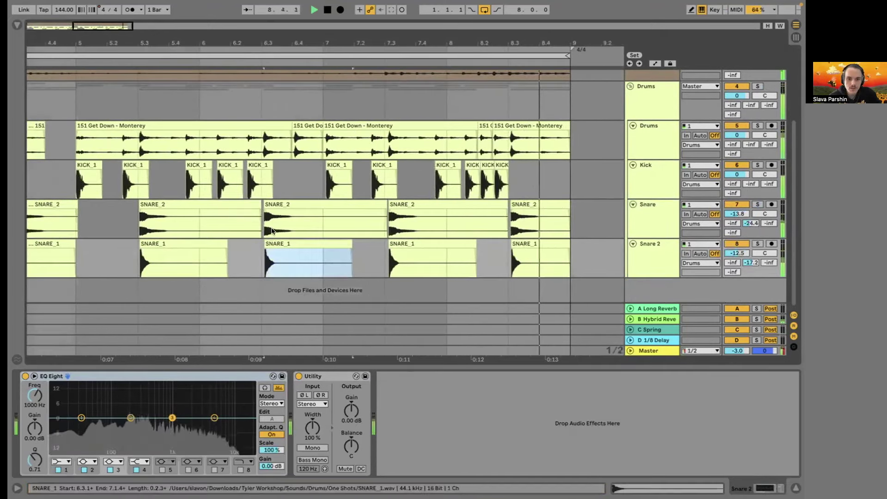
{"action": "left_click", "coordinate": [272, 204], "text": "shift"}
{"action": "scroll", "coordinate": [273, 199], "scroll_direction": "up", "scroll_amount": 3}
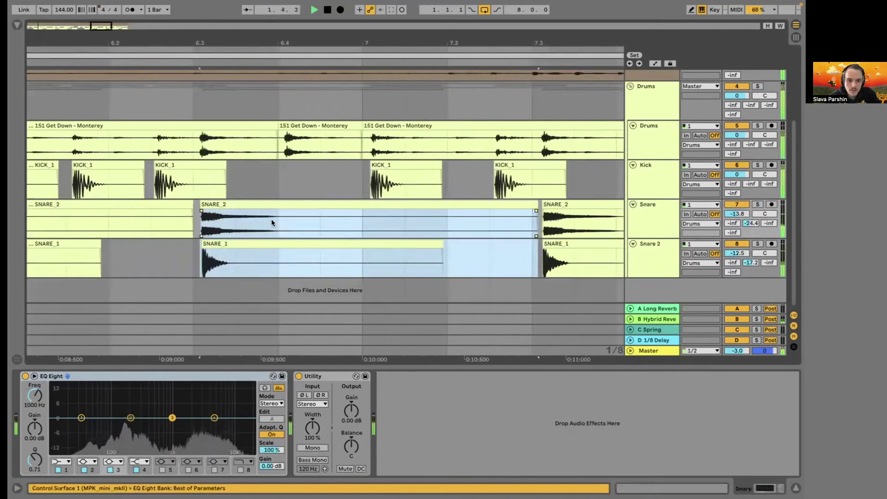
{"action": "left_click_drag", "start_coordinate": [272, 198], "coordinate": [296, 198]}
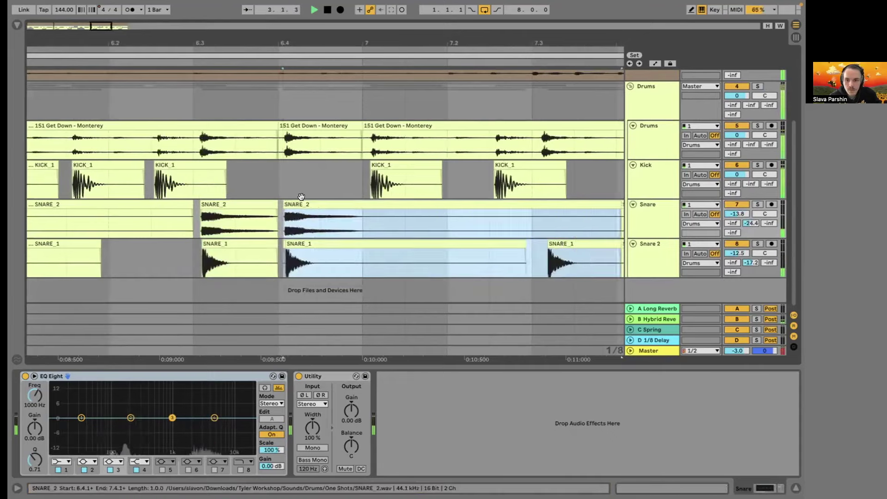
Paste a copy of the short SNARE_1 hit from Snare 2 onto the Snare track at 7.3.
{"action": "scroll", "coordinate": [307, 203], "scroll_direction": "down", "scroll_amount": 3}
{"action": "left_click", "coordinate": [406, 240]}
{"action": "scroll", "coordinate": [395, 209], "scroll_direction": "up", "scroll_amount": 3}
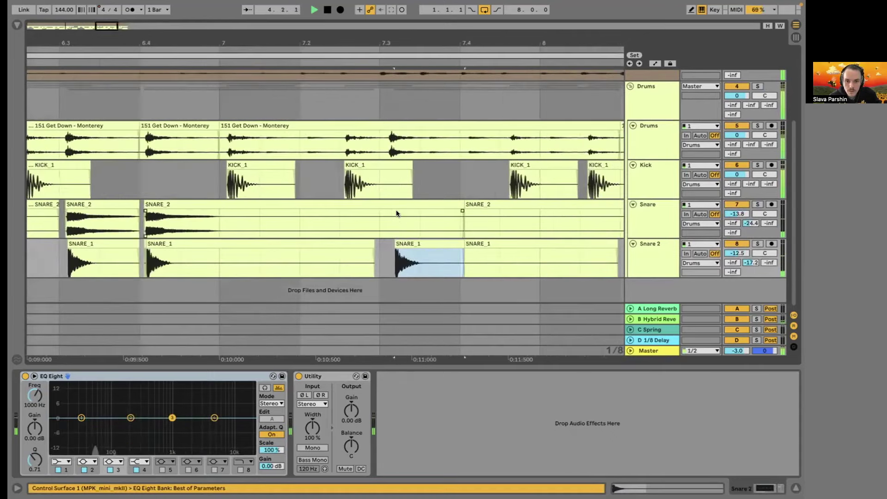
{"action": "left_click", "coordinate": [390, 214]}
{"action": "key", "text": "ctrl+v"}
Copy the SNARE_1 hit from the Snare track onto Snare 2 at 7.3 so both hits line up.
{"action": "scroll", "coordinate": [390, 213], "scroll_direction": "up", "scroll_amount": 2}
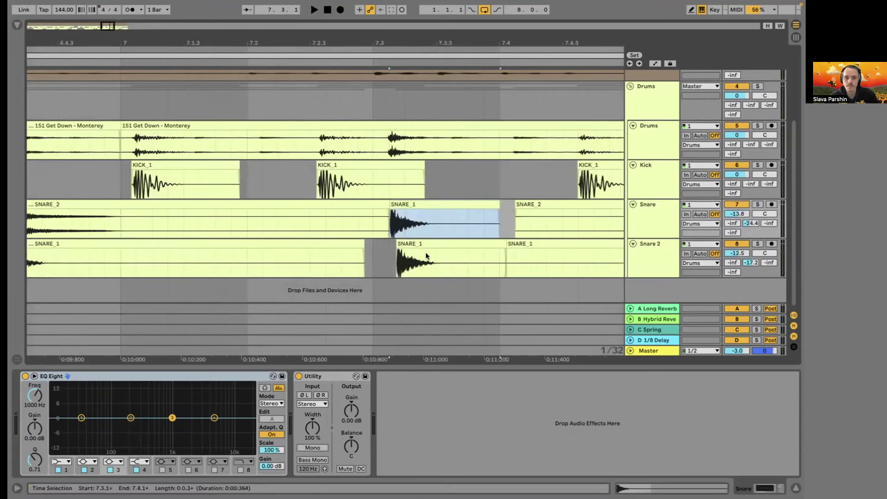
{"action": "scroll", "coordinate": [425, 252], "scroll_direction": "up", "scroll_amount": 2}
{"action": "left_click_drag", "start_coordinate": [368, 207], "coordinate": [367, 248]}
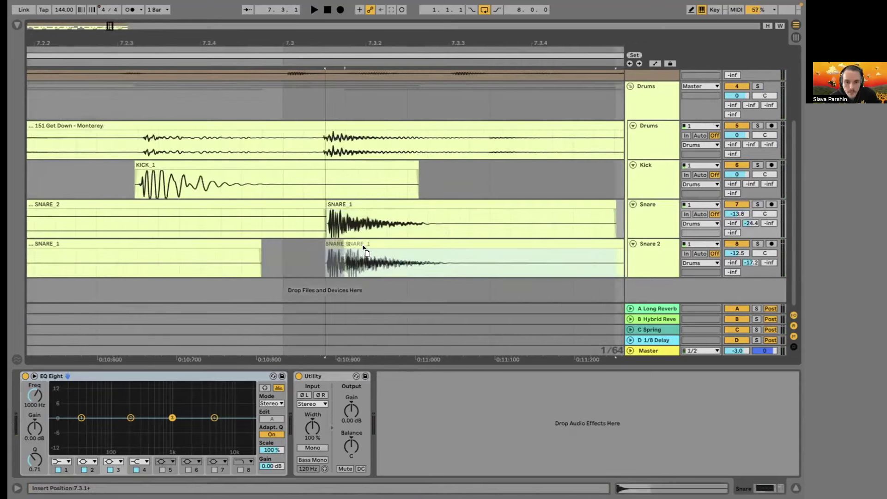
{"action": "scroll", "coordinate": [392, 243], "scroll_direction": "down", "scroll_amount": 4}
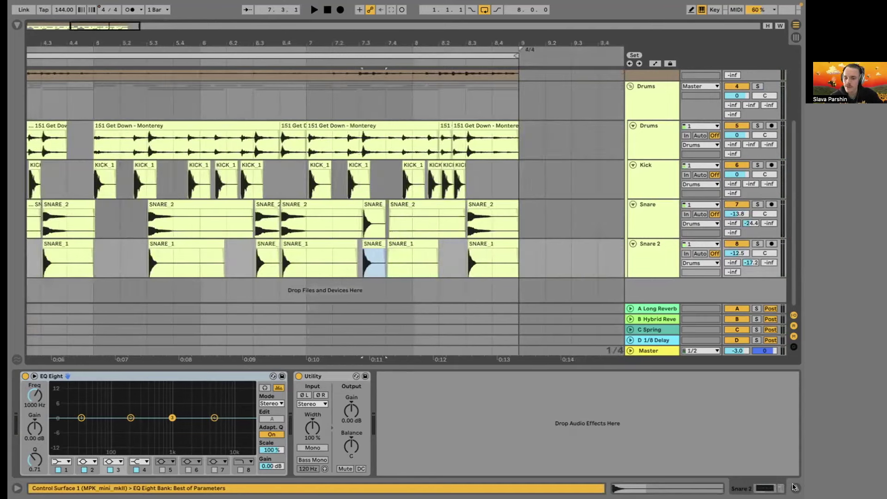
Hide the device view, fit all tracks to the arrangement height and select the first 151 Get Down - Monterey clip.
{"action": "left_click", "coordinate": [793, 486]}
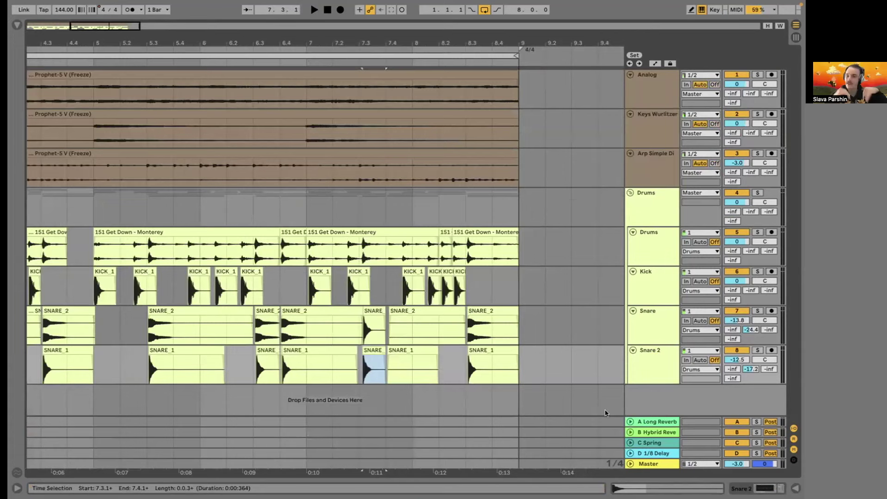
{"action": "left_click", "coordinate": [768, 26]}
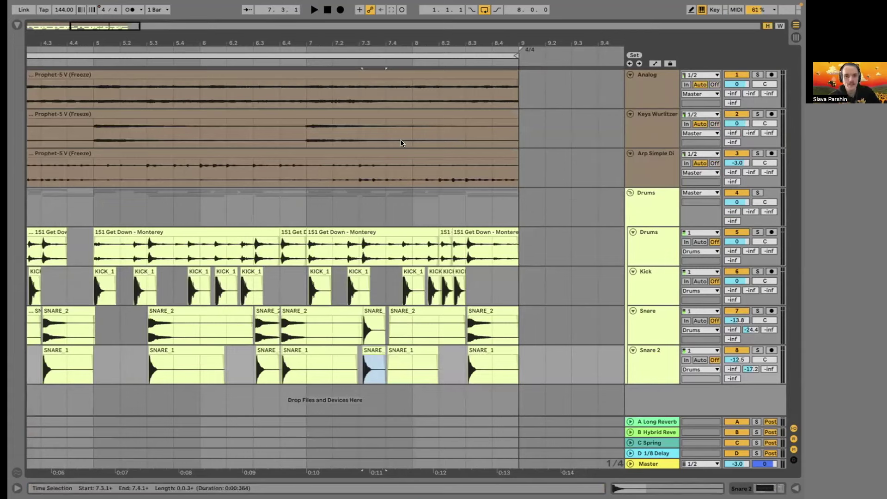
{"action": "left_click", "coordinate": [99, 234]}
{"action": "left_click", "coordinate": [99, 233]}
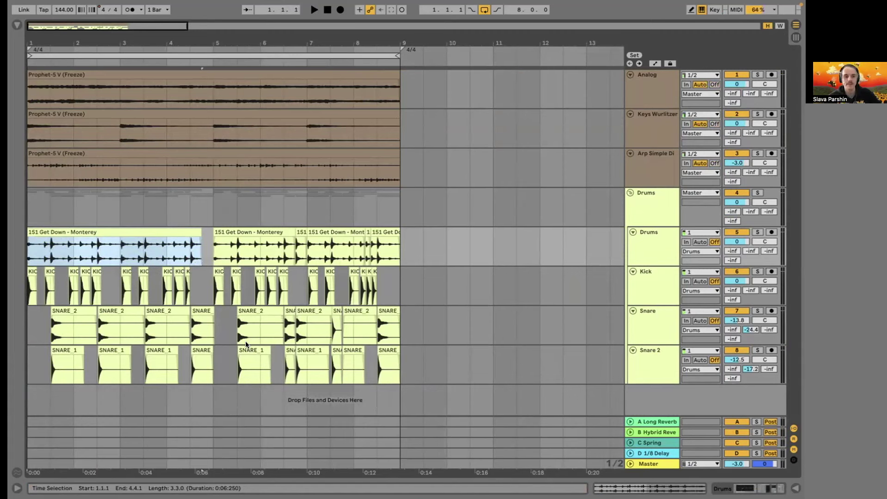
{"action": "left_click", "coordinate": [77, 232]}
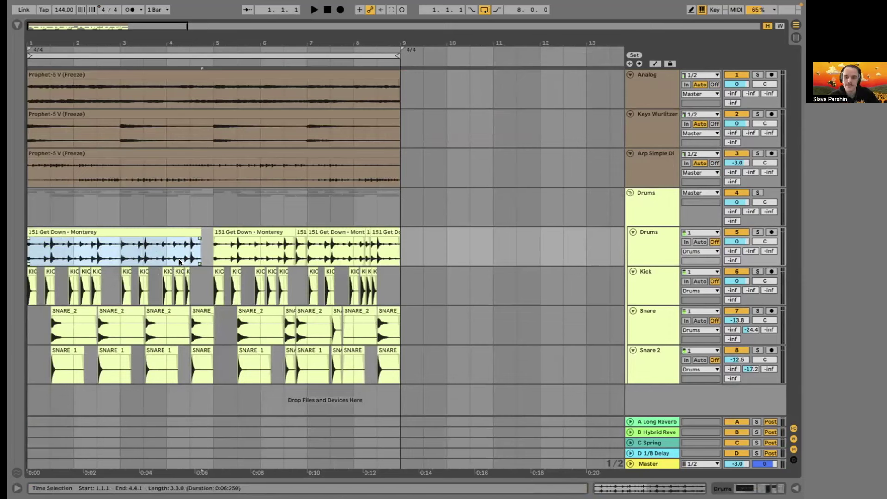
Browse the Downloads folder and audition the PERC one-shot samples up the list to PERC_18.wav.
{"action": "left_click", "coordinate": [17, 23]}
{"action": "left_click", "coordinate": [41, 260]}
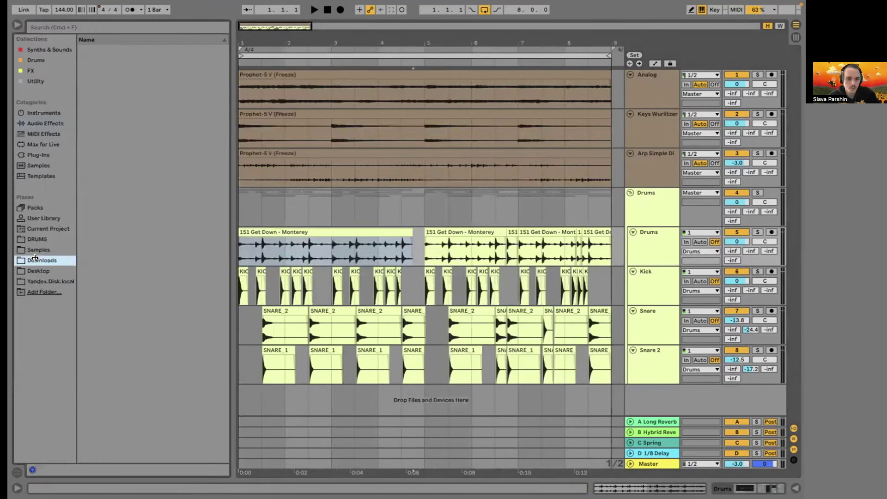
{"action": "left_click", "coordinate": [138, 213]}
{"action": "key", "text": "Up"}
{"action": "key", "text": "Up"}
{"action": "key", "text": "Up"}
{"action": "key", "text": "Up"}
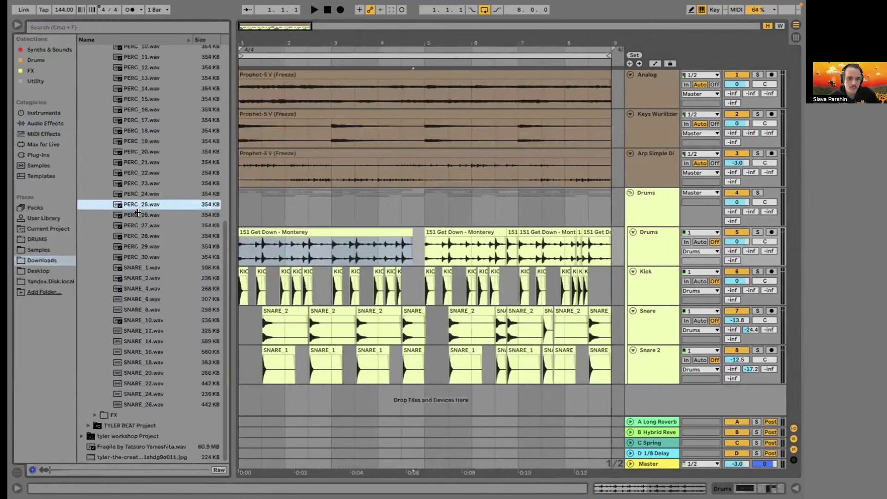
{"action": "key", "text": "Up"}
{"action": "key", "text": "Up"}
{"action": "key", "text": "Up"}
{"action": "key", "text": "Up"}
{"action": "key", "text": "Up"}
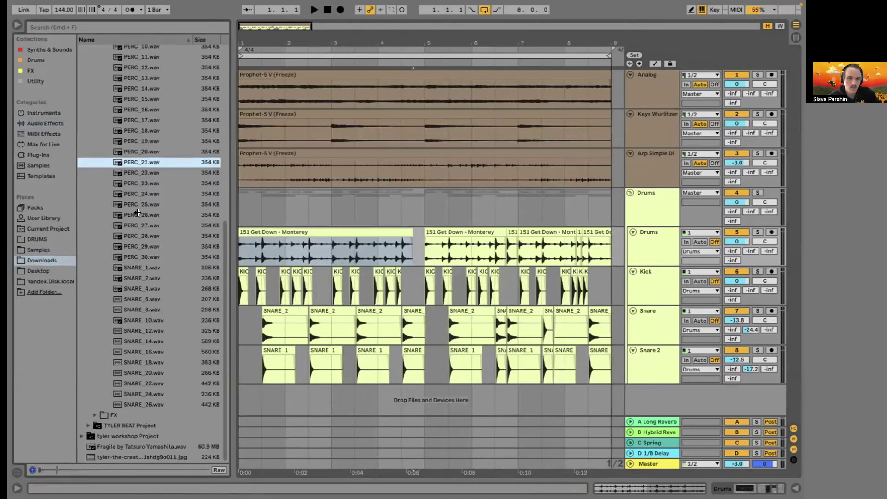
{"action": "key", "text": "Down"}
{"action": "key", "text": "Up"}
{"action": "key", "text": "Down"}
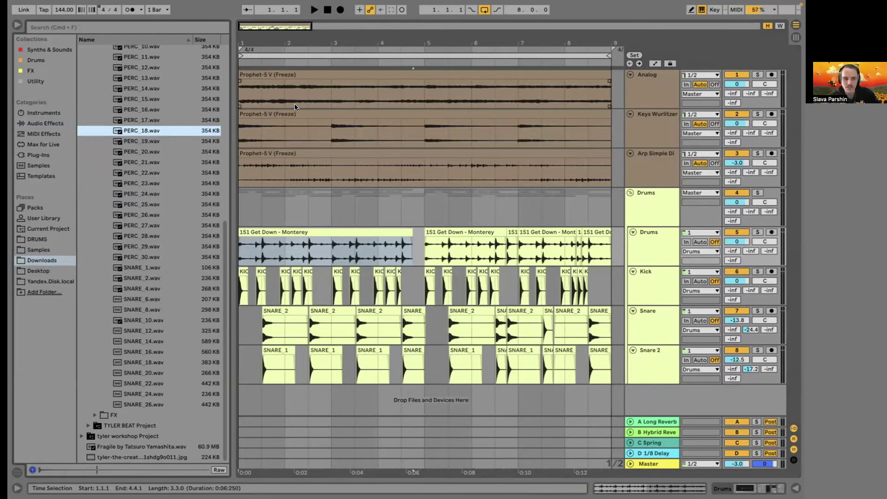
Try PERC_18.wav on a new track from 1.3, repeating it every bar across the eight-bar loop.
{"action": "left_click_drag", "start_coordinate": [151, 128], "coordinate": [293, 385]}
{"action": "key", "text": "super+d"}
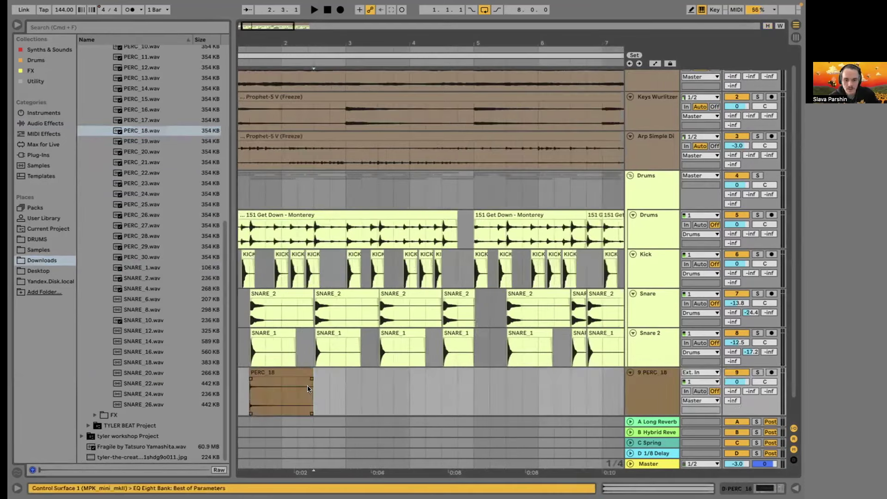
{"action": "key", "text": "super+d"}
{"action": "key", "text": "super+d"}
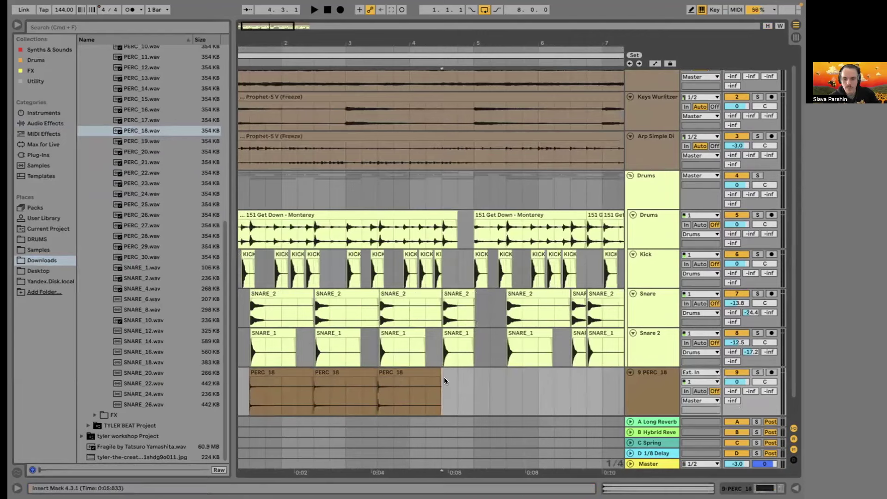
{"action": "key", "text": "minus"}
{"action": "key", "text": "minus"}
{"action": "key", "text": "shift+Home"}
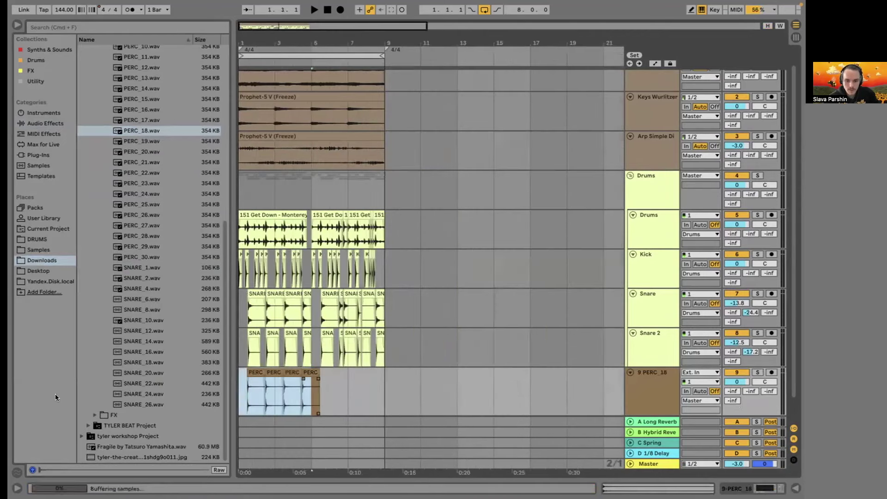
{"action": "key", "text": "super+d"}
Try the PERC_18 track inside the Drums group at -4.3 dB during playback, and delete the track.
{"action": "key", "text": "space"}
{"action": "left_click", "coordinate": [656, 390]}
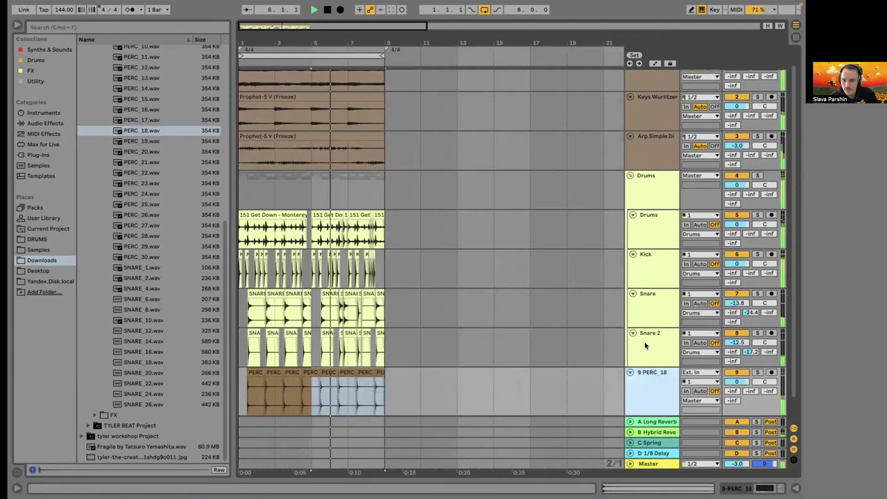
{"action": "left_click_drag", "start_coordinate": [735, 353], "coordinate": [732, 355]}
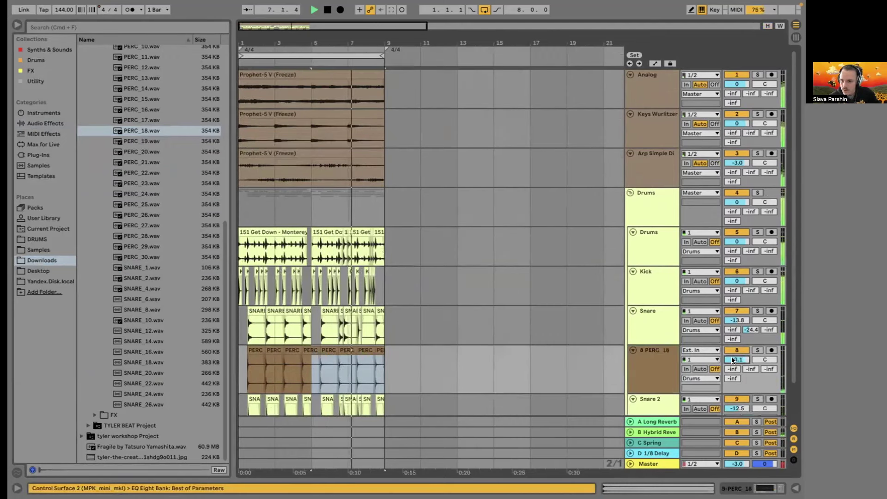
{"action": "left_click", "coordinate": [147, 128]}
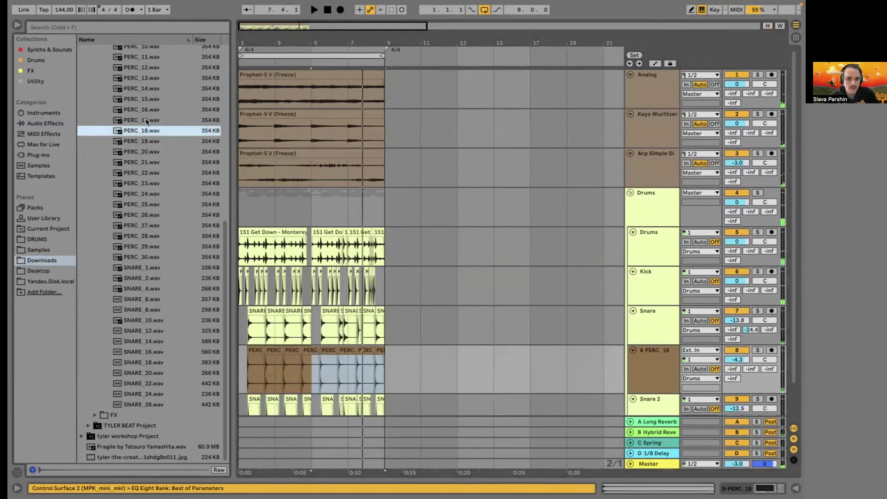
{"action": "key", "text": "Delete"}
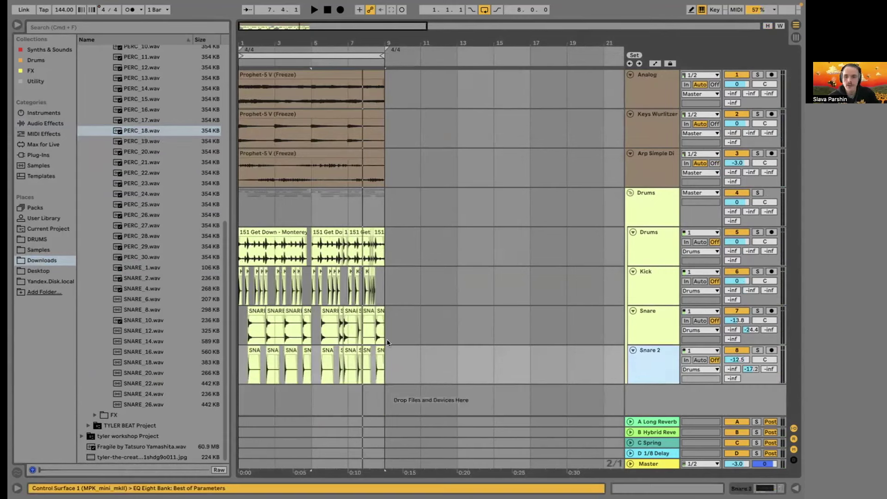
{"action": "scroll", "coordinate": [434, 206], "scroll_direction": "down", "scroll_amount": 2}
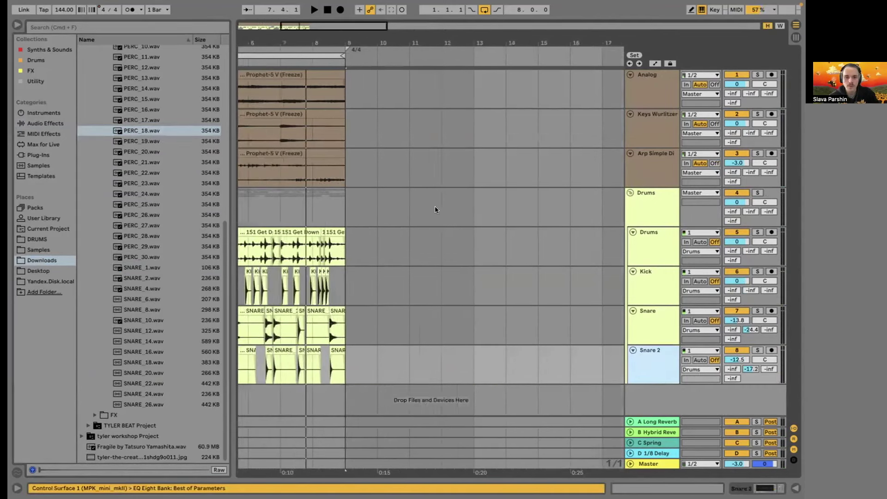
{"action": "scroll", "coordinate": [426, 206], "scroll_direction": "up", "scroll_amount": 6}
{"action": "left_click", "coordinate": [17, 25]}
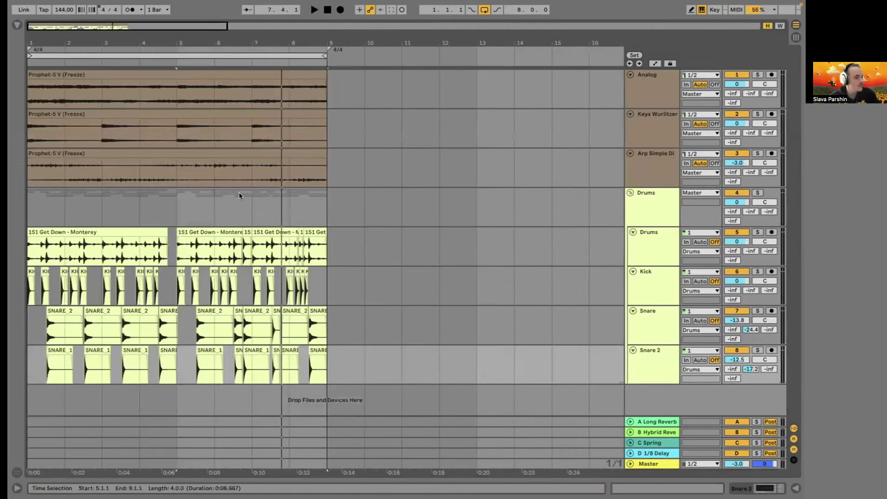
{"action": "scroll", "coordinate": [208, 253], "scroll_direction": "down", "scroll_amount": 2}
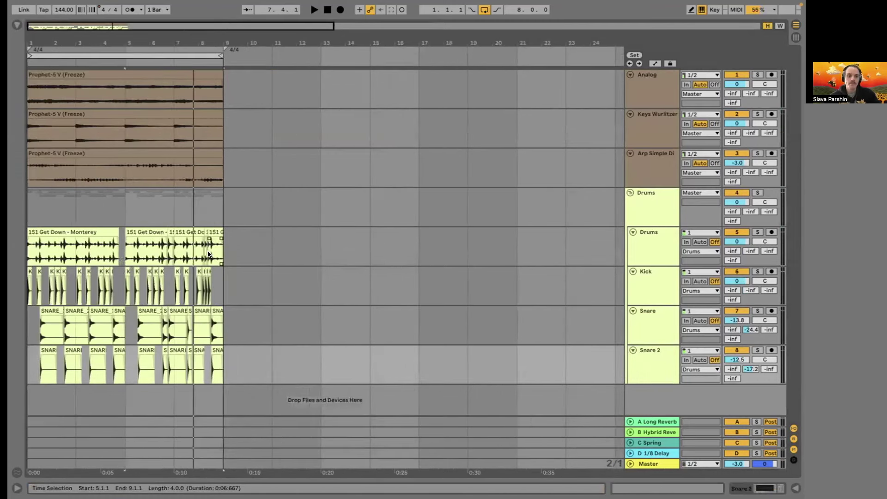
Add Drum Buss from the Drums collection to the Drums group and play the loop with it.
{"action": "left_click", "coordinate": [661, 197]}
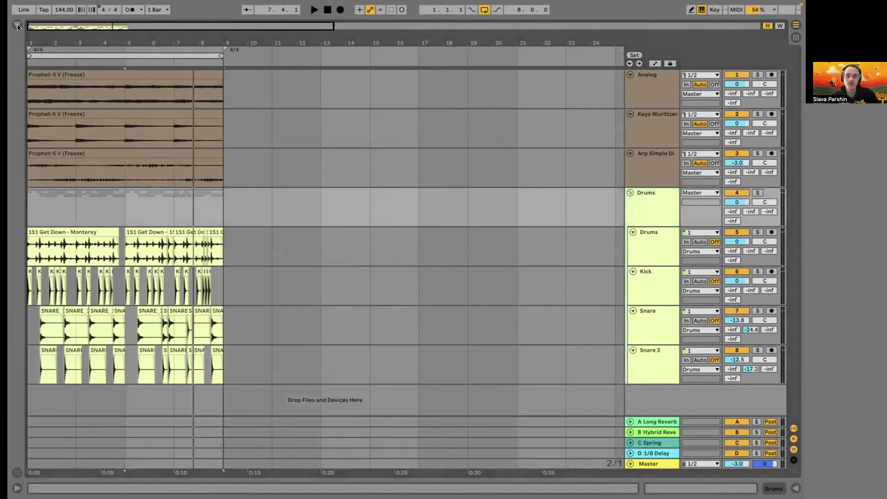
{"action": "left_click", "coordinate": [17, 25]}
{"action": "left_click", "coordinate": [45, 124]}
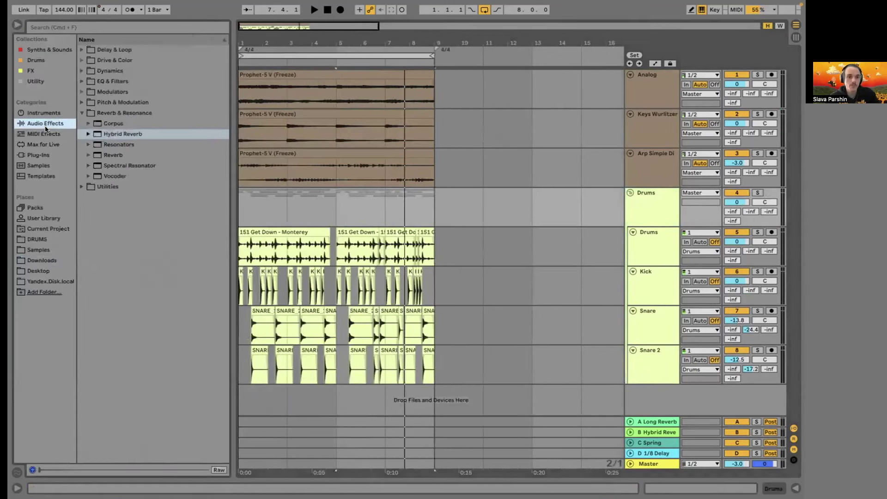
{"action": "left_click", "coordinate": [71, 58]}
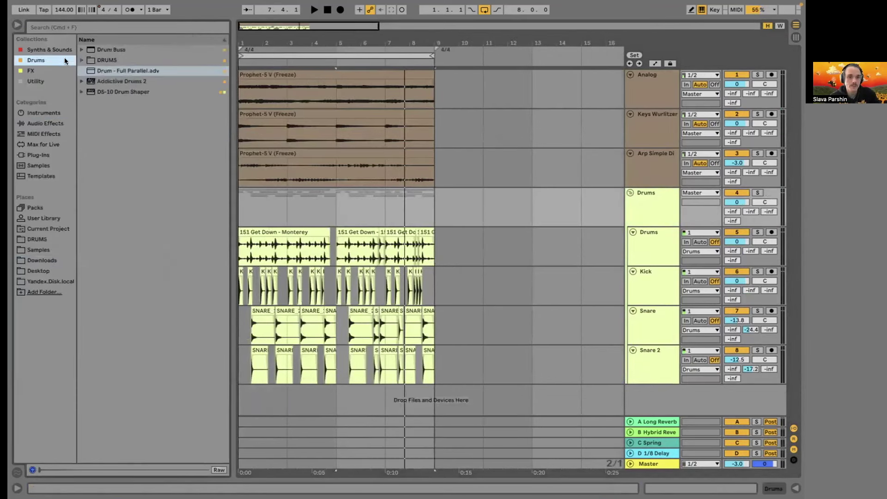
{"action": "left_click_drag", "start_coordinate": [111, 49], "coordinate": [642, 197]}
{"action": "key", "text": "space"}
{"action": "left_click", "coordinate": [164, 403]}
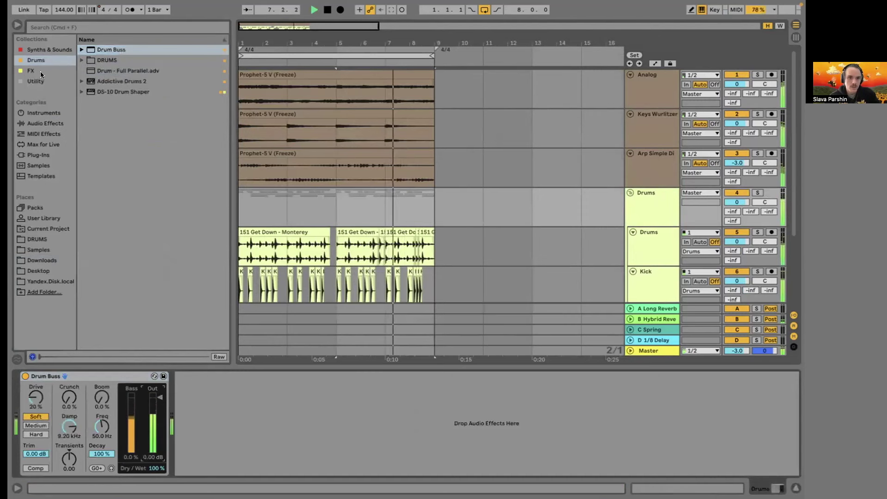
Add Overdrive after Drum Buss on the Drums group, with 9 % dry/wet, 43 % drive, 41 % tone and the filter at 1.56 kHz.
{"action": "left_click", "coordinate": [46, 123]}
{"action": "left_click", "coordinate": [82, 60]}
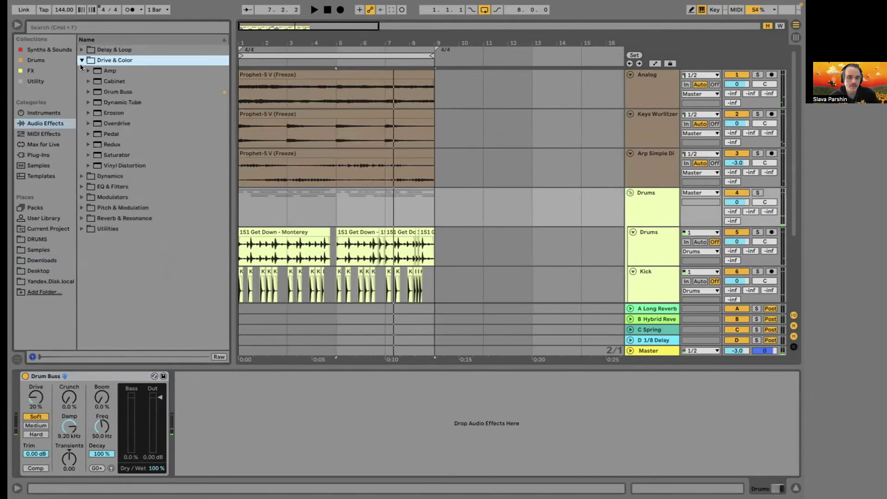
{"action": "left_click_drag", "start_coordinate": [111, 124], "coordinate": [272, 420]}
{"action": "mouse_move", "coordinate": [217, 468]}
{"action": "left_mouse_down"}
{"action": "mouse_move", "coordinate": [217, 489]}
{"action": "mouse_move", "coordinate": [215, 454]}
{"action": "left_mouse_up"}
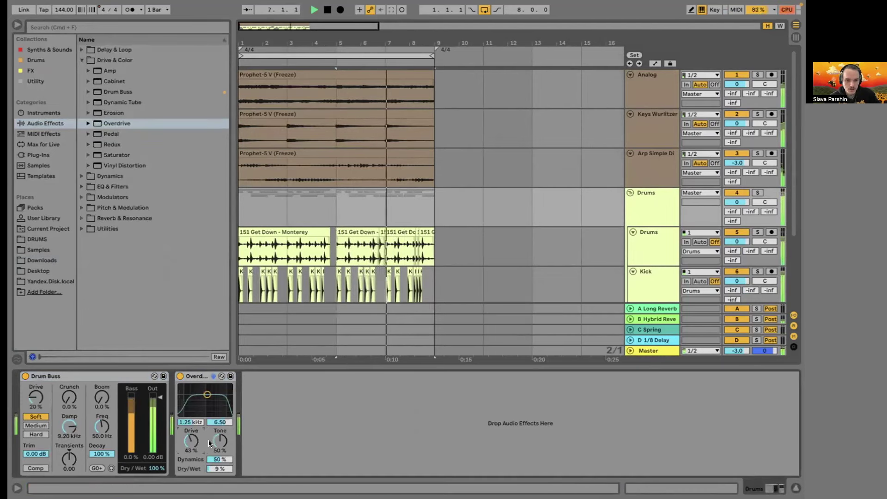
{"action": "scroll", "coordinate": [414, 231], "scroll_direction": "up", "scroll_amount": 2}
{"action": "key", "text": "space"}
{"action": "scroll", "coordinate": [412, 232], "scroll_direction": "down", "scroll_amount": 3}
{"action": "scroll", "coordinate": [372, 205], "scroll_direction": "up", "scroll_amount": 3}
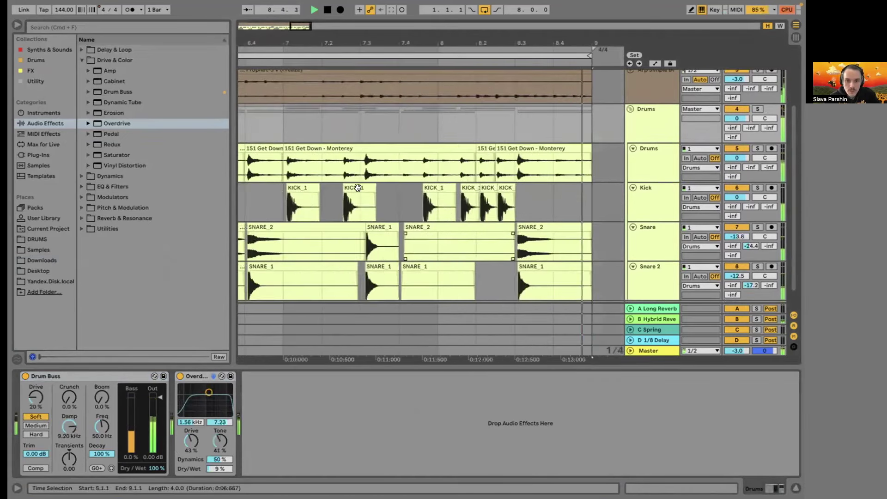
Extend the start of the SNARE_1 clip near 7.3 on the Snare track slightly earlier over the preceding SNARE_2 clip.
{"action": "left_click", "coordinate": [307, 185]}
{"action": "key", "text": "space"}
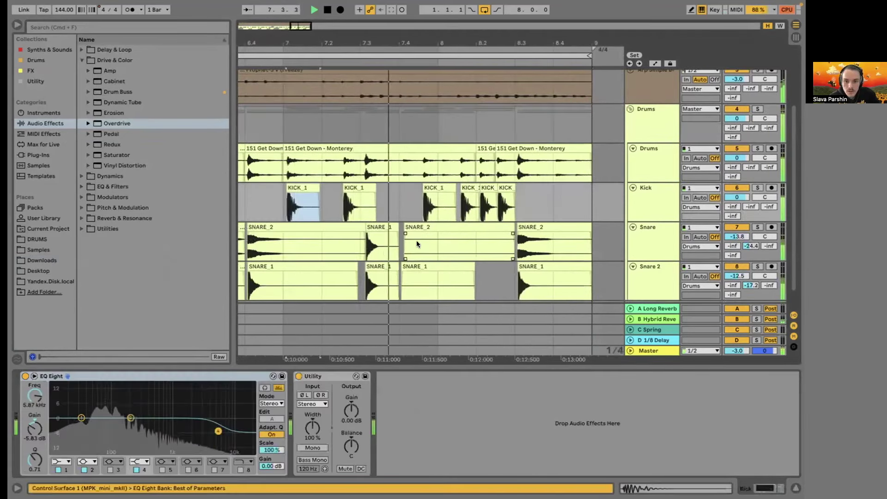
{"action": "left_click_drag", "start_coordinate": [368, 237], "coordinate": [353, 238]}
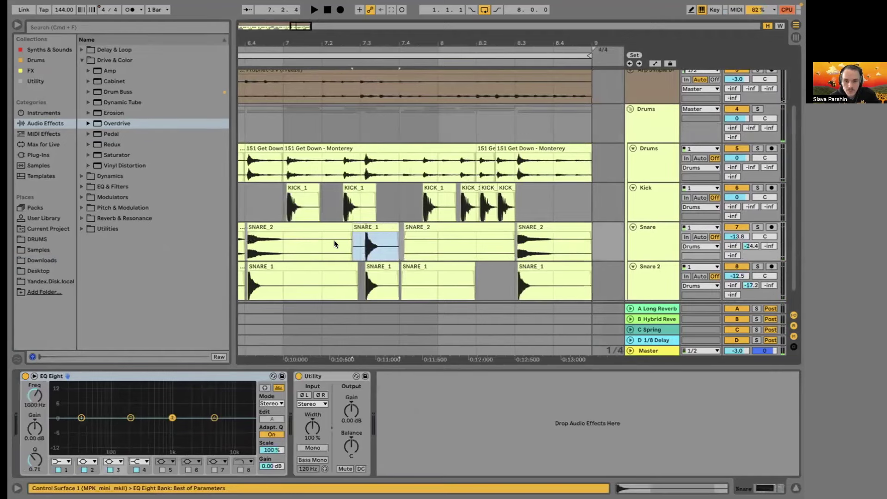
{"action": "key", "text": "space"}
Paste a copy of the preceding SNARE_2 clip just after 7.3.1 on the Snare track and play the loop from there.
{"action": "left_click", "coordinate": [333, 240]}
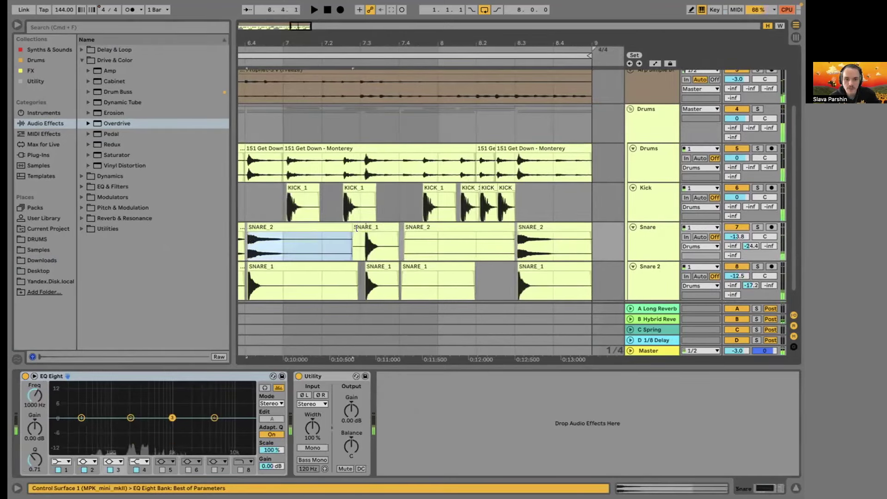
{"action": "left_click", "coordinate": [360, 237]}
{"action": "key", "text": "space"}
{"action": "key", "text": "plus"}
{"action": "key", "text": "super+v"}
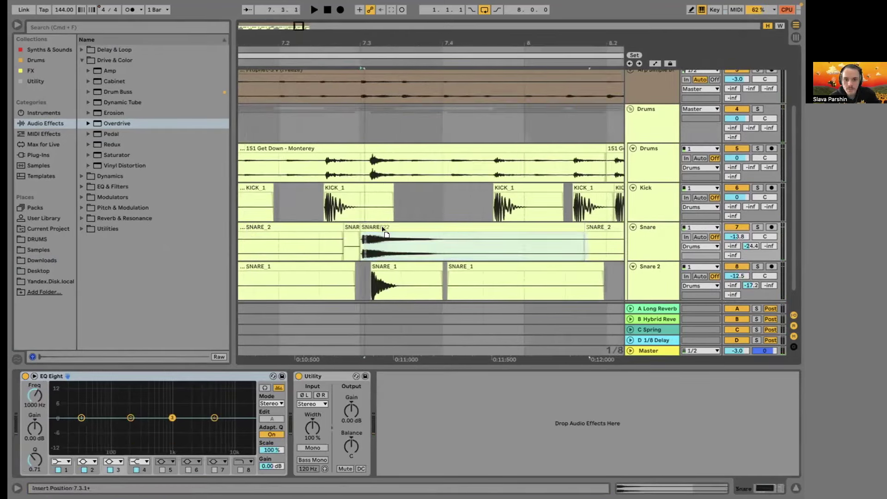
{"action": "key", "text": "minus"}
{"action": "key", "text": "minus"}
{"action": "key", "text": "minus"}
{"action": "key", "text": "minus"}
{"action": "key", "text": "space"}
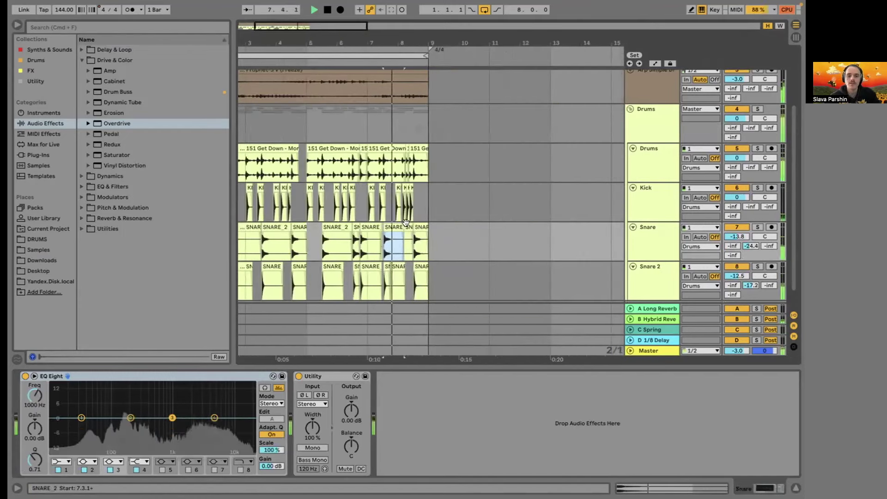
Collapse the Drums group, hide the browser and fit the eight-bar arrangement to the window.
{"action": "left_click", "coordinate": [631, 107]}
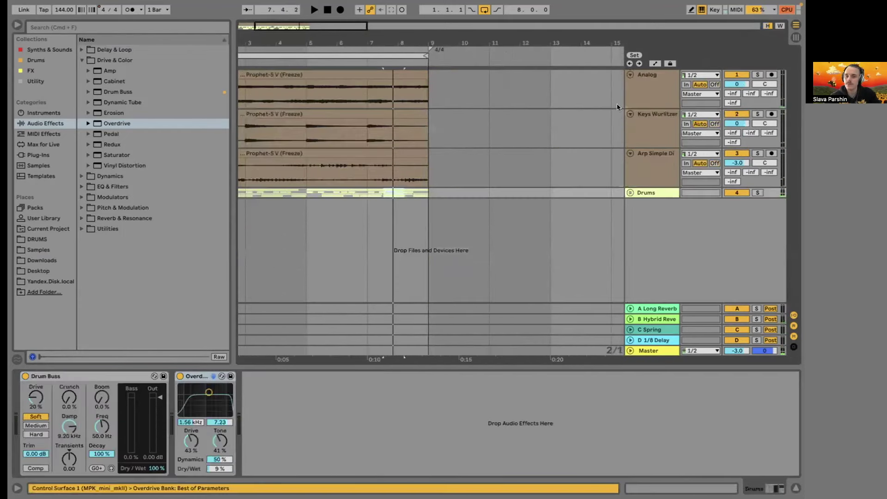
{"action": "left_click", "coordinate": [17, 25]}
{"action": "key", "text": "w"}
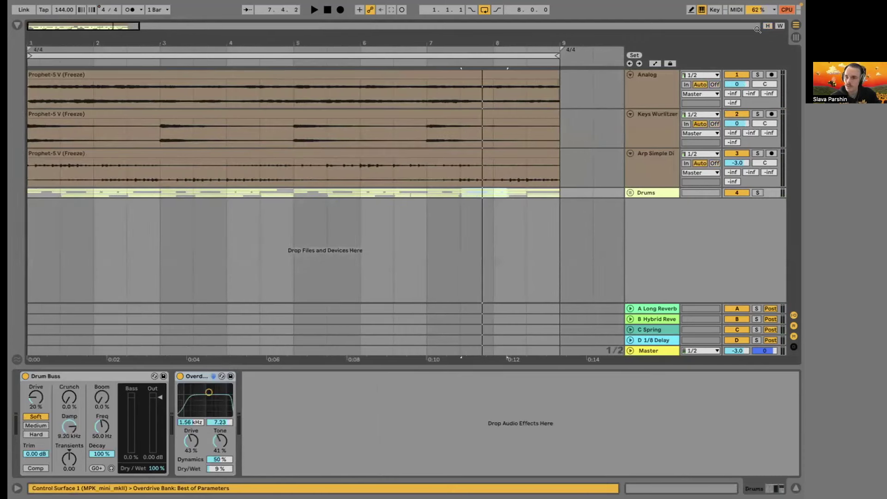
{"action": "left_click", "coordinate": [762, 25]}
{"action": "scroll", "coordinate": [570, 201], "scroll_direction": "down", "scroll_amount": 1}
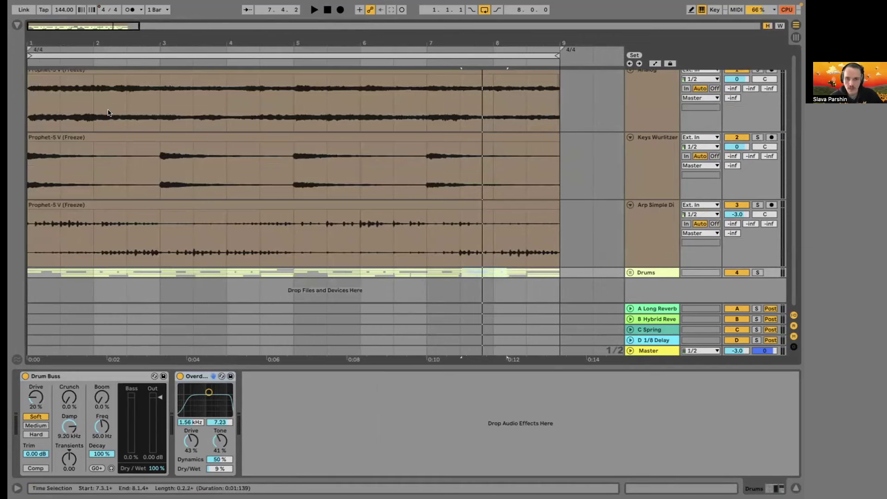
Look through the Instruments category and the Synths & Sounds collection in the browser.
{"action": "left_click", "coordinate": [17, 26]}
{"action": "left_click", "coordinate": [41, 113]}
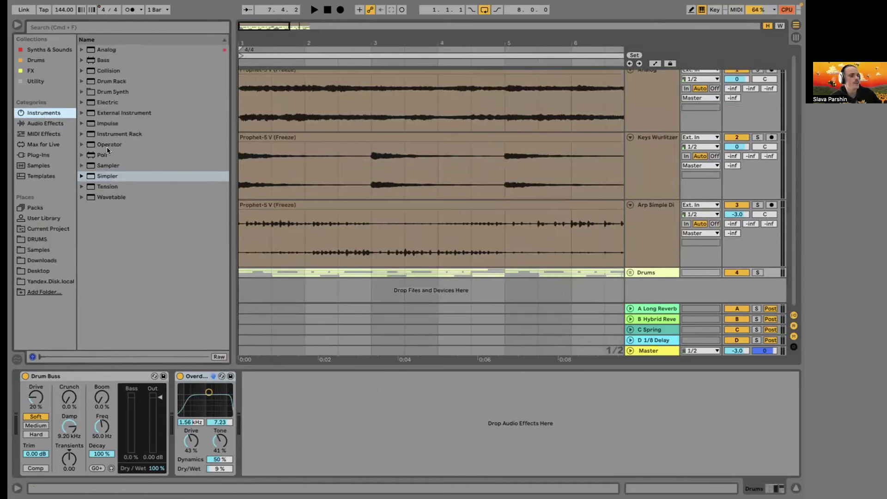
{"action": "left_click", "coordinate": [269, 221]}
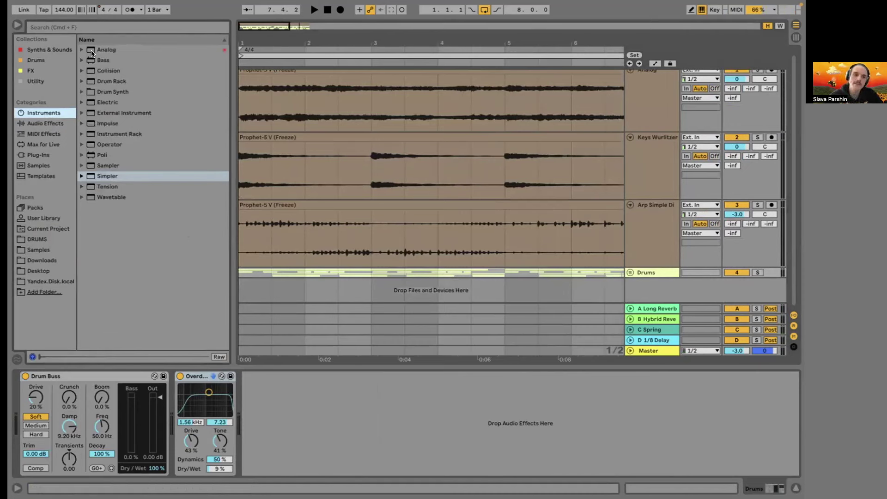
{"action": "left_click", "coordinate": [49, 51]}
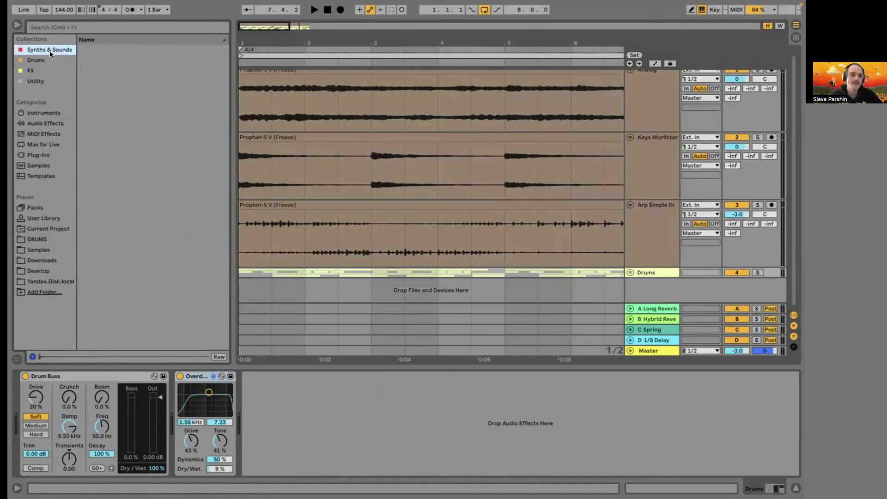
{"action": "left_click", "coordinate": [47, 113]}
Load the Bass Тема Игоря.adg patch from Tyler Workshop's Patches folder in Downloads onto a new track below Drums and unfold the track.
{"action": "left_click", "coordinate": [40, 260]}
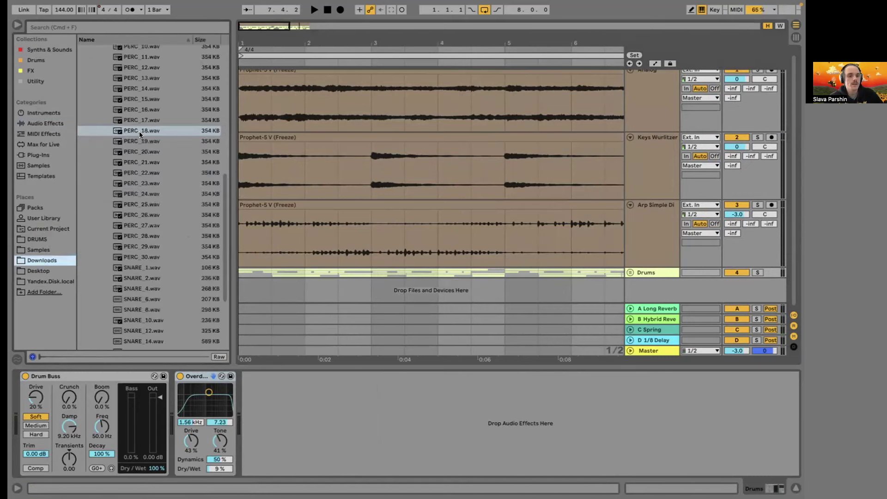
{"action": "scroll", "coordinate": [104, 129], "scroll_direction": "up", "scroll_amount": 5}
{"action": "left_click", "coordinate": [101, 134]}
{"action": "left_click", "coordinate": [88, 71]}
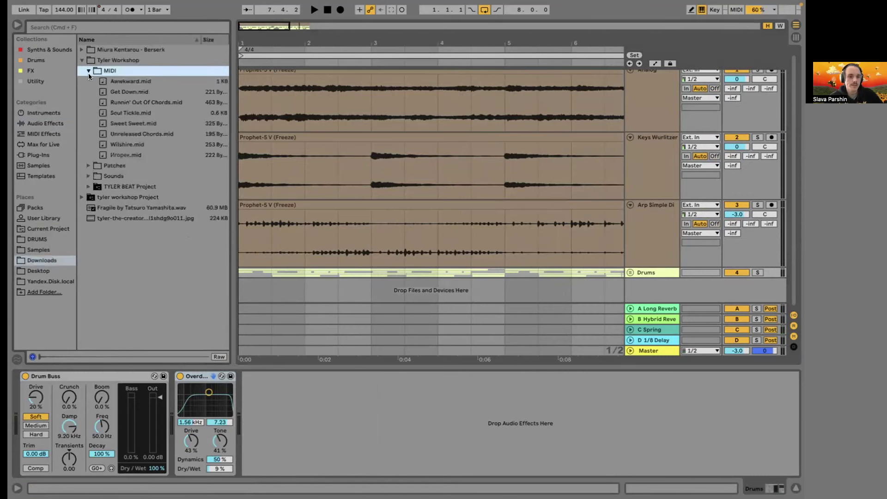
{"action": "left_click", "coordinate": [88, 165]}
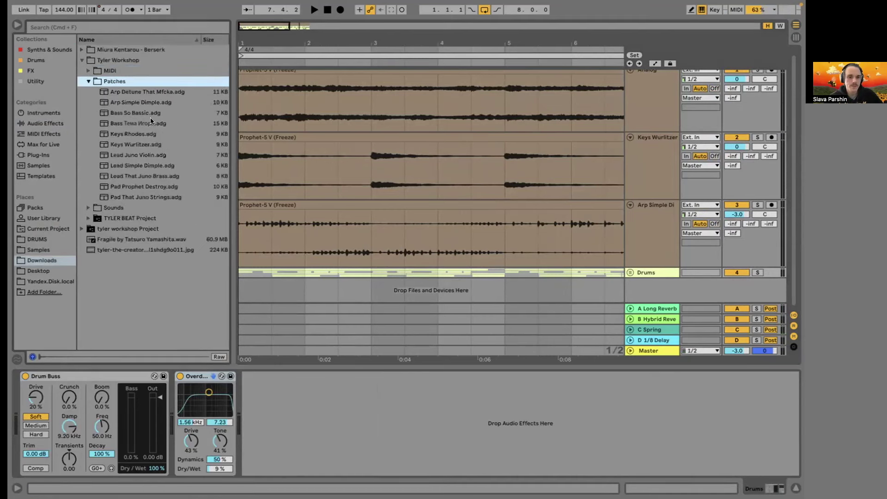
{"action": "left_click_drag", "start_coordinate": [146, 124], "coordinate": [614, 280]}
{"action": "key", "text": "minus"}
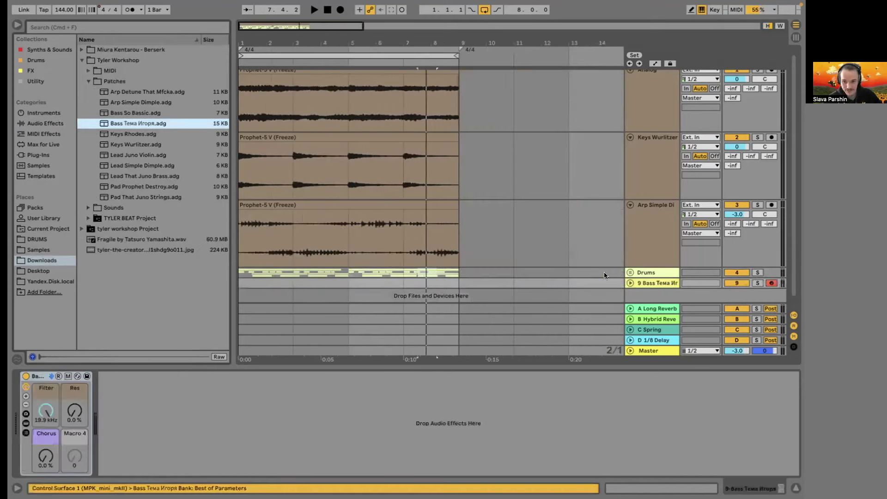
{"action": "left_click", "coordinate": [631, 284]}
{"action": "key", "text": "plus"}
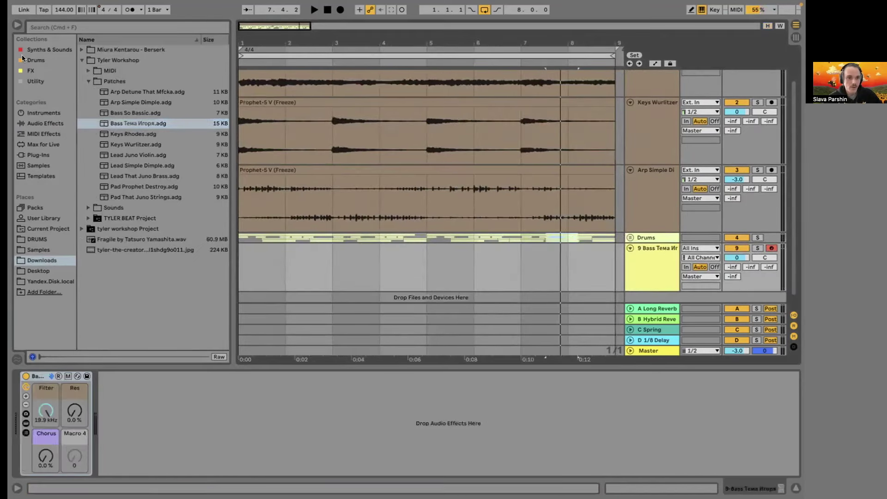
Hide the browser, select the whole eight-bar range on the bass track and fit all tracks to the window height.
{"action": "left_click", "coordinate": [16, 26]}
{"action": "left_click_drag", "start_coordinate": [35, 251], "coordinate": [375, 266]}
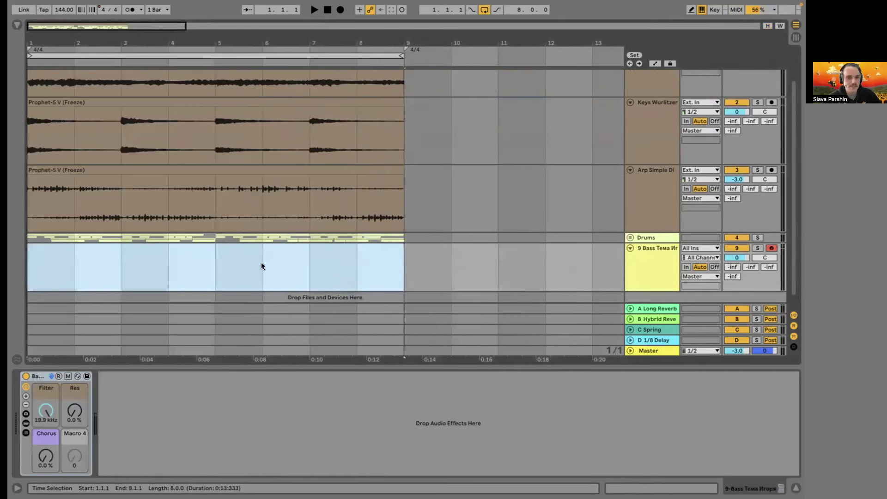
{"action": "scroll", "coordinate": [262, 262], "scroll_direction": "up", "scroll_amount": 3}
{"action": "scroll", "coordinate": [261, 262], "scroll_direction": "down", "scroll_amount": 3}
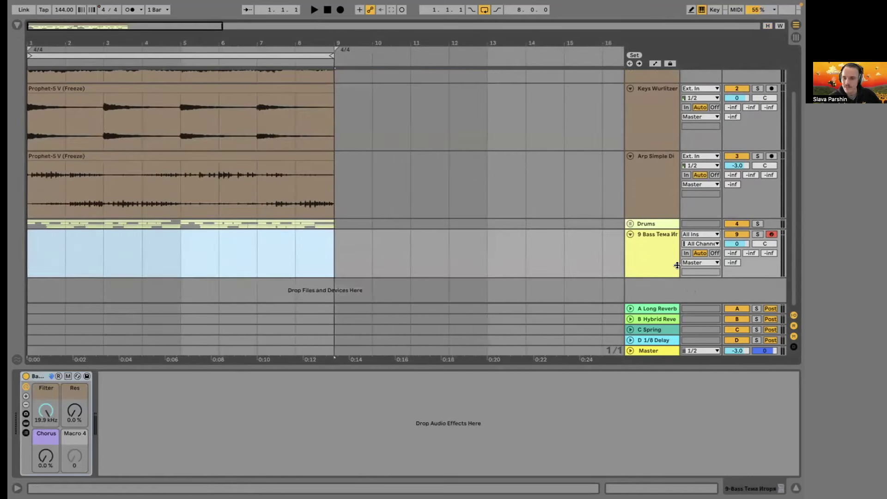
{"action": "left_click", "coordinate": [767, 25]}
Set the bass rack's Chorus macro to 28 % and its Filter macro to 14.5 kHz.
{"action": "left_click", "coordinate": [650, 234]}
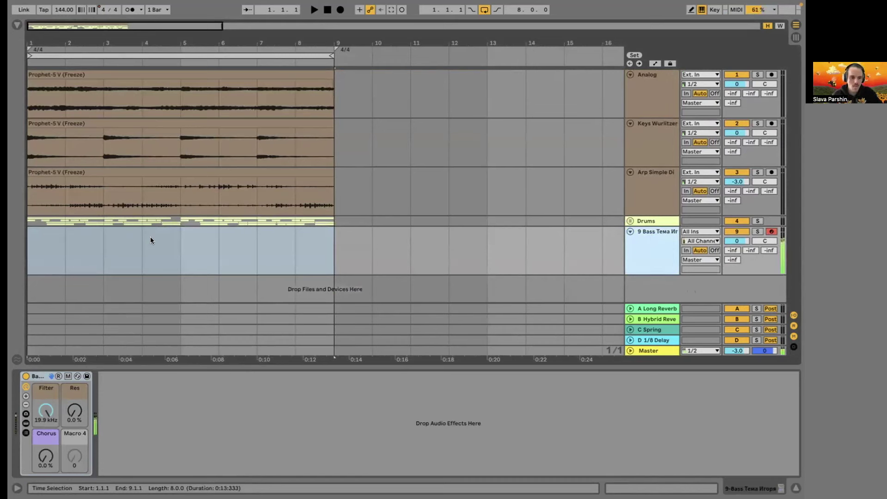
{"action": "left_click_drag", "start_coordinate": [46, 456], "coordinate": [45, 436]}
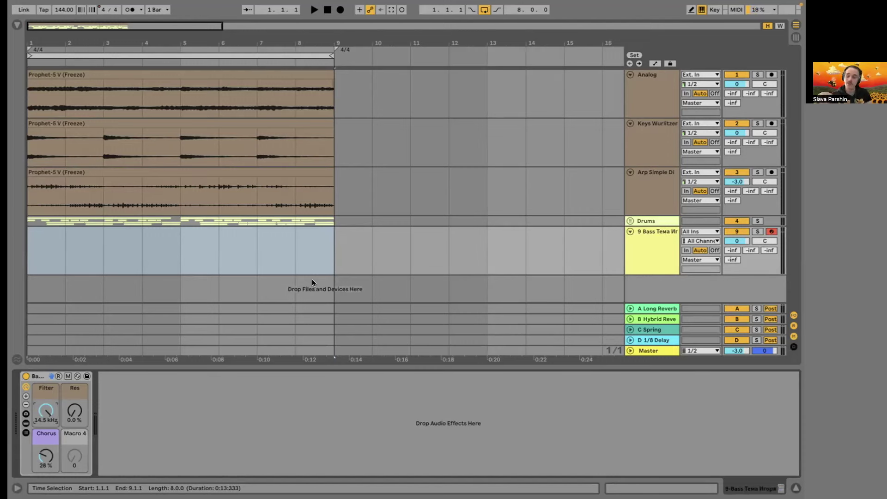
Switch to Spotify and search for "flash light".
{"action": "mouse_move", "coordinate": [393, 461]}
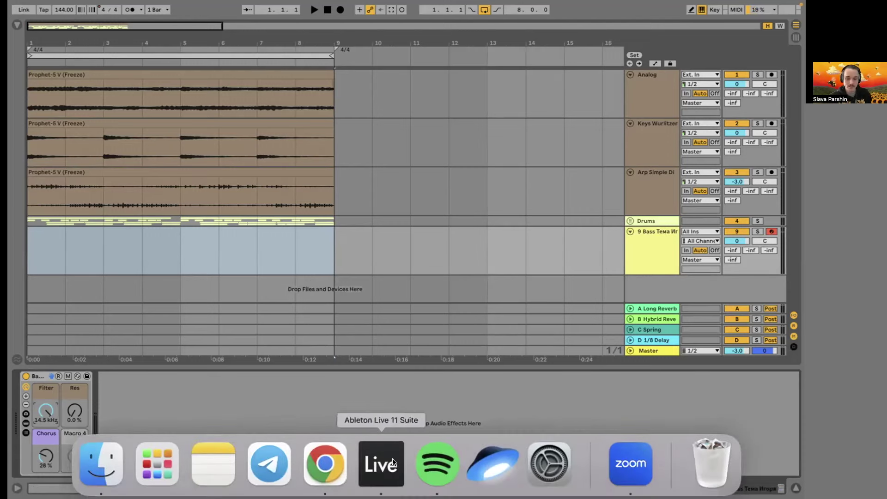
{"action": "left_click", "coordinate": [436, 464]}
{"action": "left_click", "coordinate": [55, 66]}
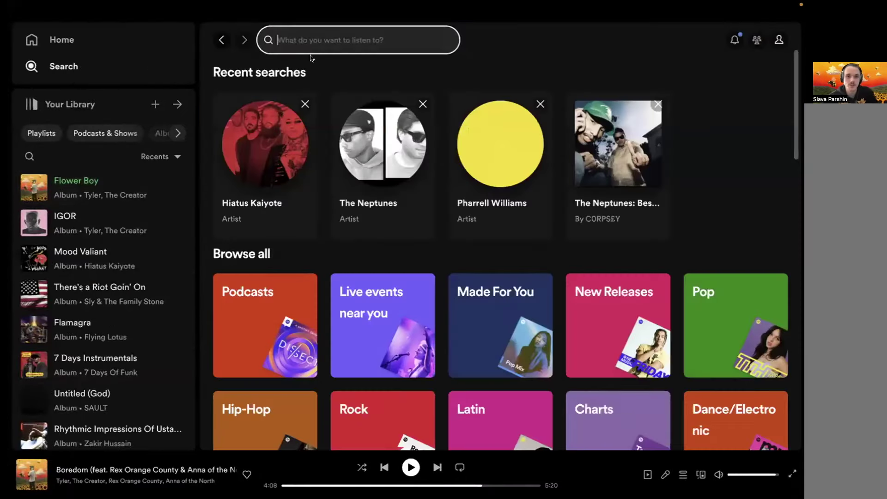
{"action": "type", "text": "f;ash ligh"}
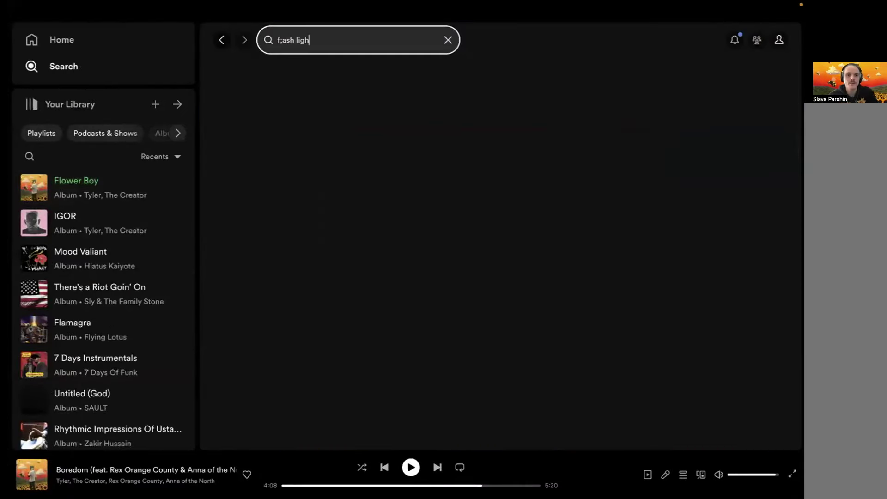
{"action": "type", "text": "t"}
{"action": "key", "text": "BackSpace"}
{"action": "key", "text": "BackSpace"}
{"action": "key", "text": "BackSpace"}
{"action": "key", "text": "BackSpace"}
{"action": "key", "text": "BackSpace"}
{"action": "key", "text": "BackSpace"}
{"action": "key", "text": "BackSpace"}
{"action": "key", "text": "BackSpace"}
{"action": "key", "text": "BackSpace"}
{"action": "key", "text": "BackSpace"}
{"action": "type", "text": "lash light"}
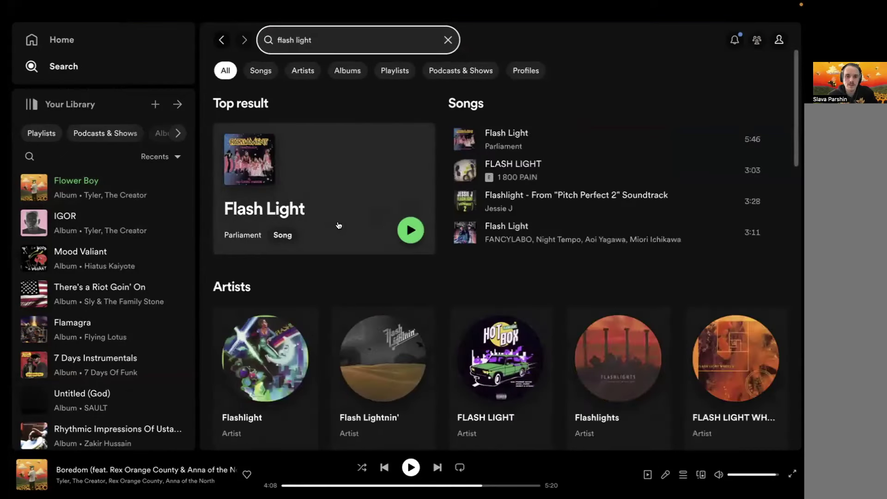
Play Parliament's Flash Light from its album page and close the now-playing view.
{"action": "left_click", "coordinate": [339, 225]}
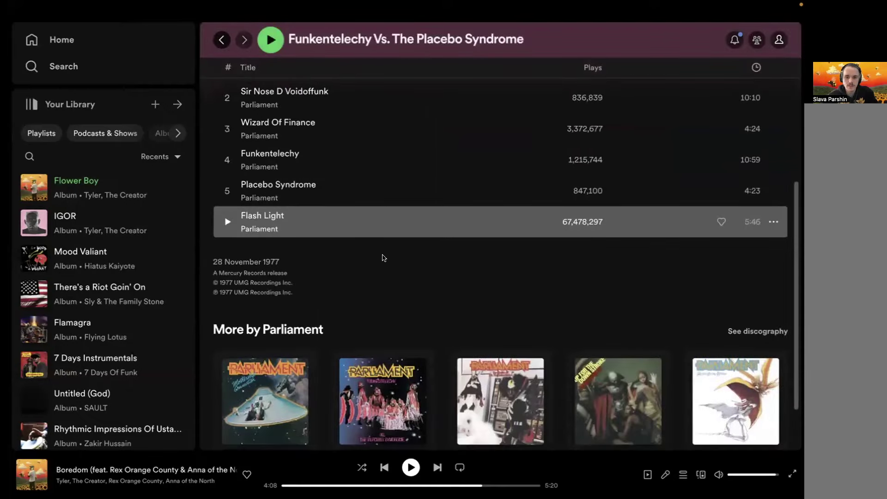
{"action": "scroll", "coordinate": [363, 221], "scroll_direction": "up", "scroll_amount": 5}
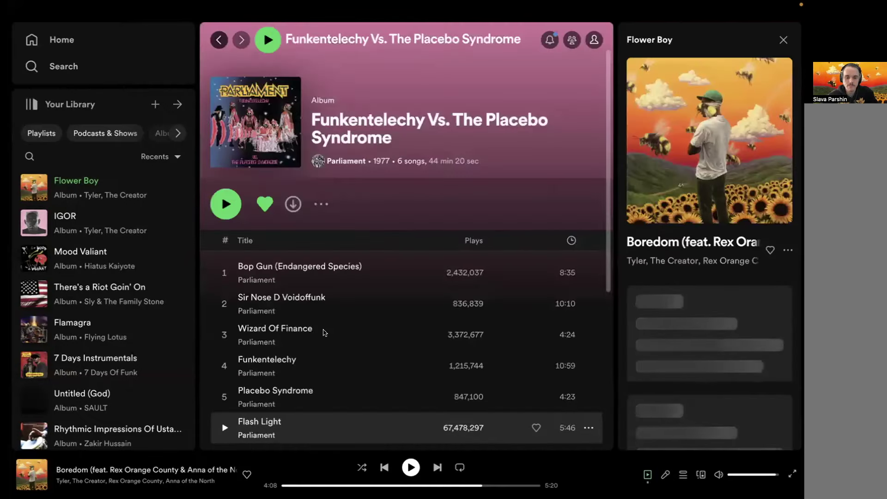
{"action": "key", "text": "Return"}
{"action": "left_click", "coordinate": [783, 40]}
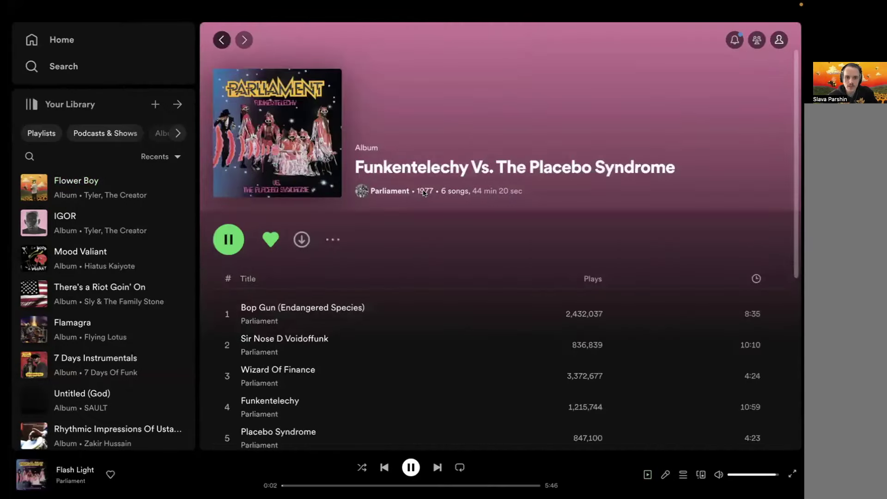
Listen to a passage further into Flash Light, pause it and switch back to Ableton Live.
{"action": "left_click", "coordinate": [298, 485]}
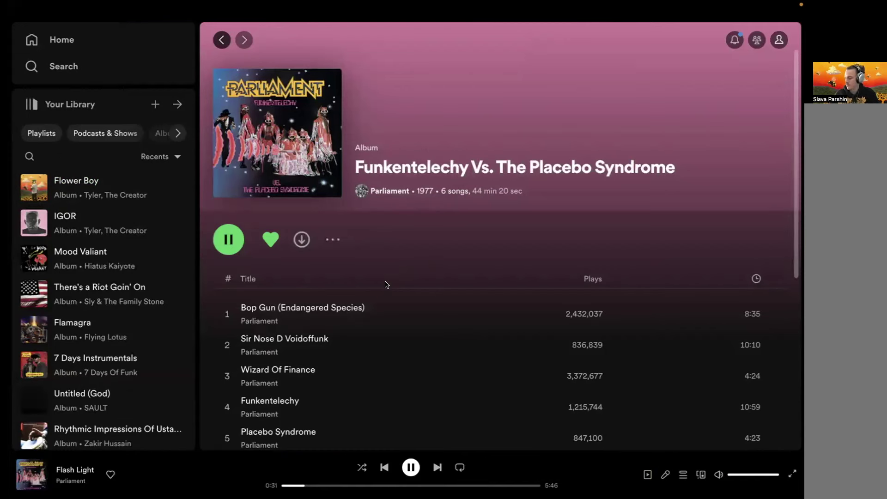
{"action": "key", "text": "space"}
{"action": "key", "text": "super+Tab"}
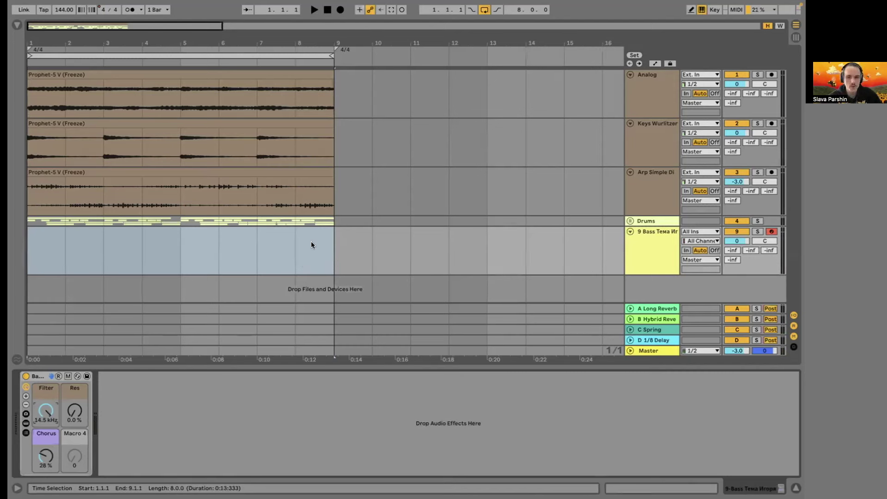
Look through Audio Effects and the DRUMS and Samples places in the browser.
{"action": "left_click_drag", "start_coordinate": [348, 245], "coordinate": [115, 234]}
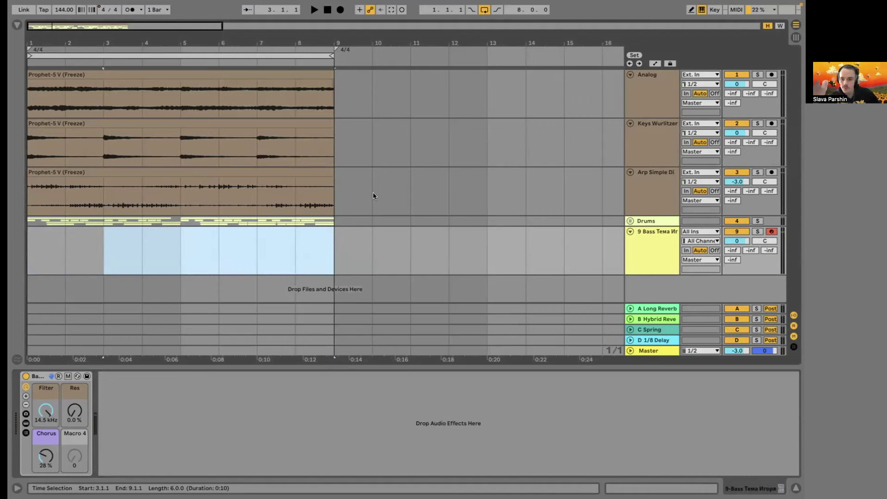
{"action": "left_click", "coordinate": [216, 155]}
{"action": "left_click", "coordinate": [17, 25]}
{"action": "left_click", "coordinate": [37, 124]}
{"action": "left_click", "coordinate": [36, 239]}
{"action": "left_click", "coordinate": [35, 253]}
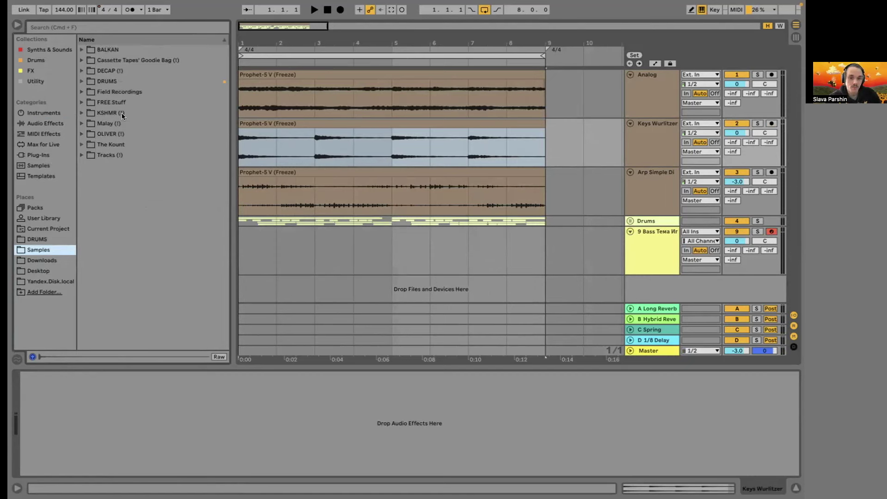
Select the whole eight-bar range on the bass track, hide the browser and reset the playback position to 1.1.1.
{"action": "left_click", "coordinate": [303, 248]}
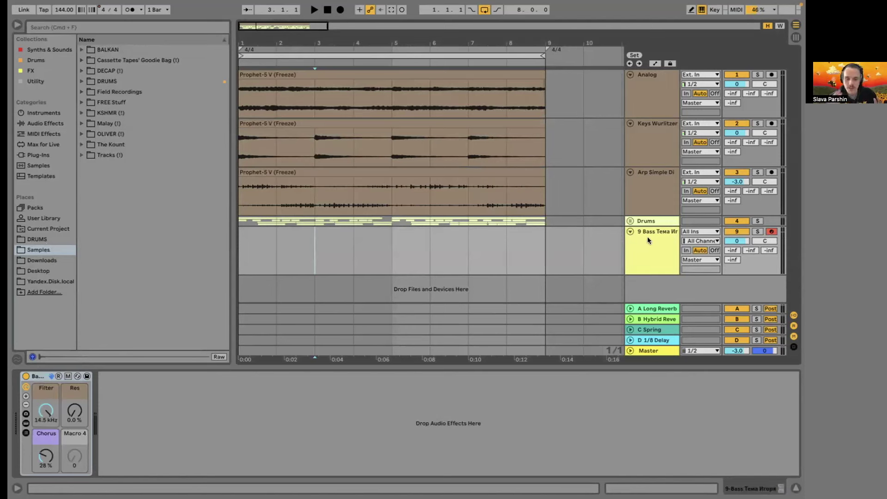
{"action": "left_click_drag", "start_coordinate": [555, 231], "coordinate": [195, 235]}
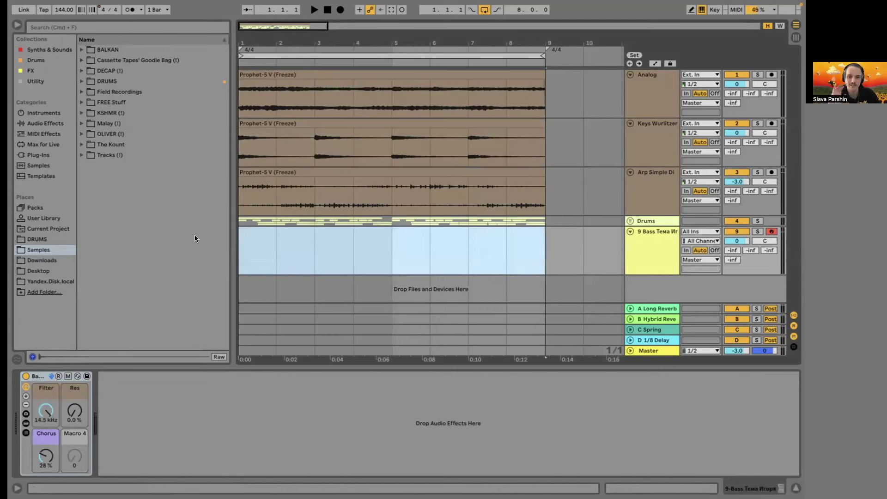
{"action": "left_click", "coordinate": [16, 26]}
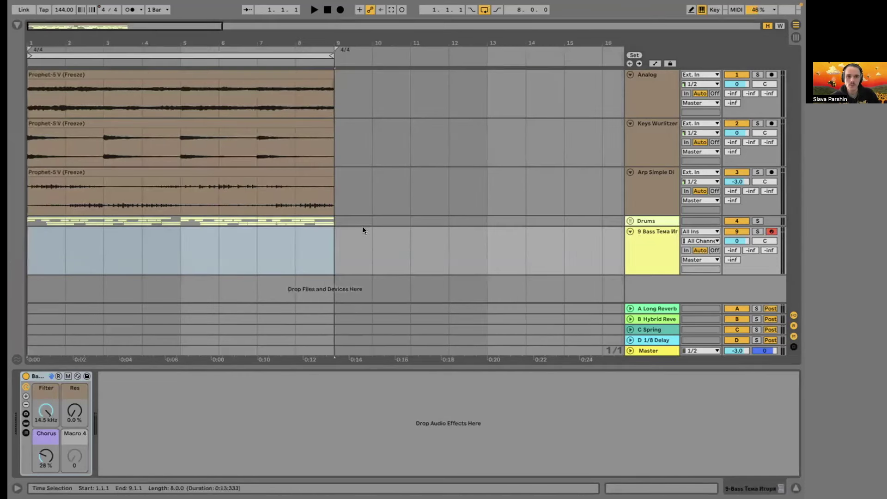
{"action": "left_click", "coordinate": [326, 9]}
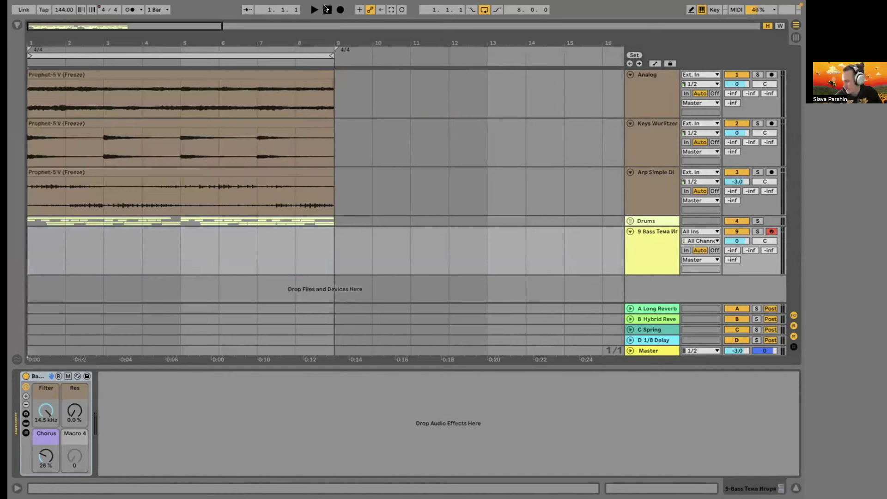
Play the eight-bar loop while performing a bass line and capture the played MIDI as a clip on the bass track.
{"action": "key", "text": "space"}
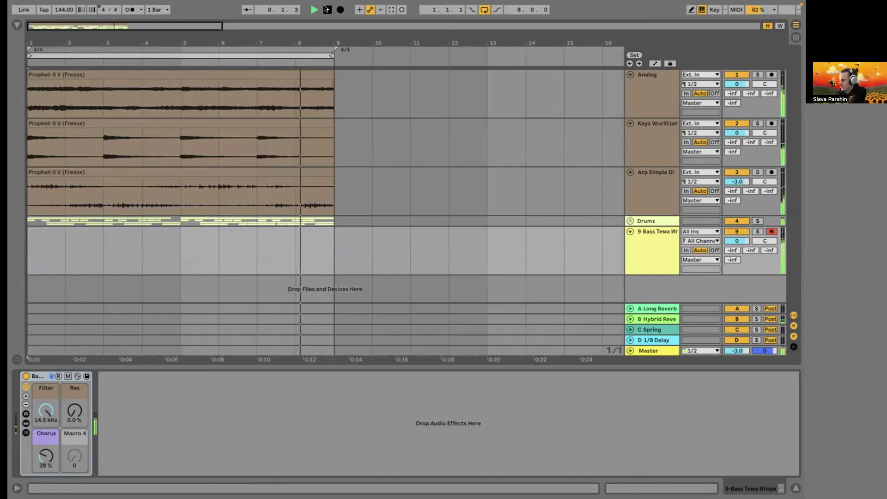
{"action": "left_click", "coordinate": [326, 8]}
{"action": "left_click", "coordinate": [381, 10]}
{"action": "key", "text": "ctrl+z"}
{"action": "key", "text": "ctrl+shift+z"}
{"action": "left_click", "coordinate": [59, 231]}
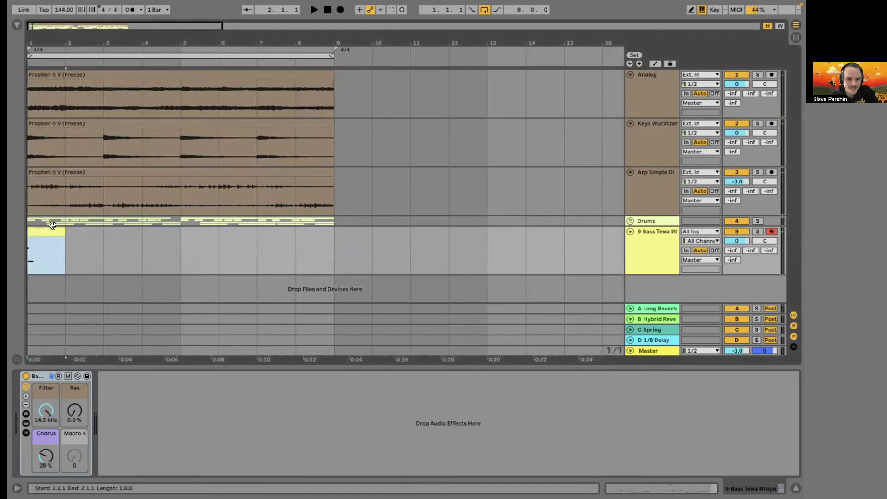
Reposition the captured bass clip so the wanted take starts at bar 1, and fold its note editor to the used pitches.
{"action": "key", "text": "ctrl+x"}
{"action": "left_click", "coordinate": [328, 262]}
{"action": "key", "text": "ctrl+v"}
{"action": "key", "text": "ctrl+shift+c"}
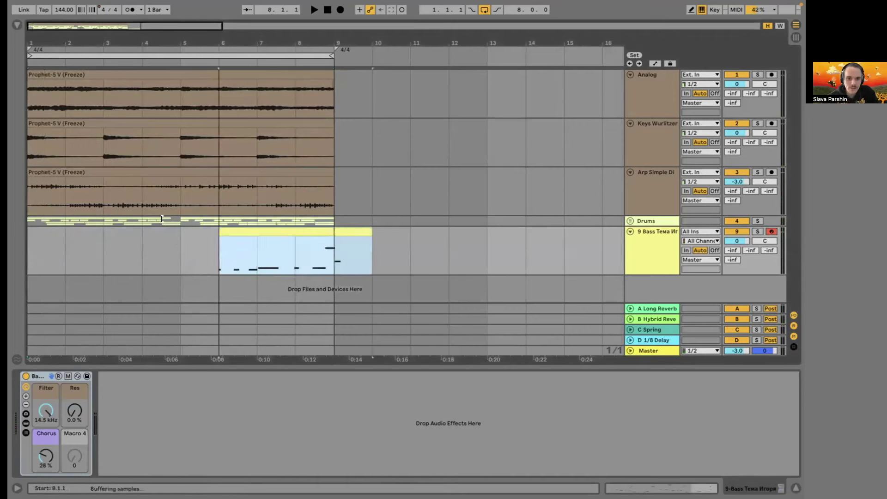
{"action": "left_click", "coordinate": [652, 484]}
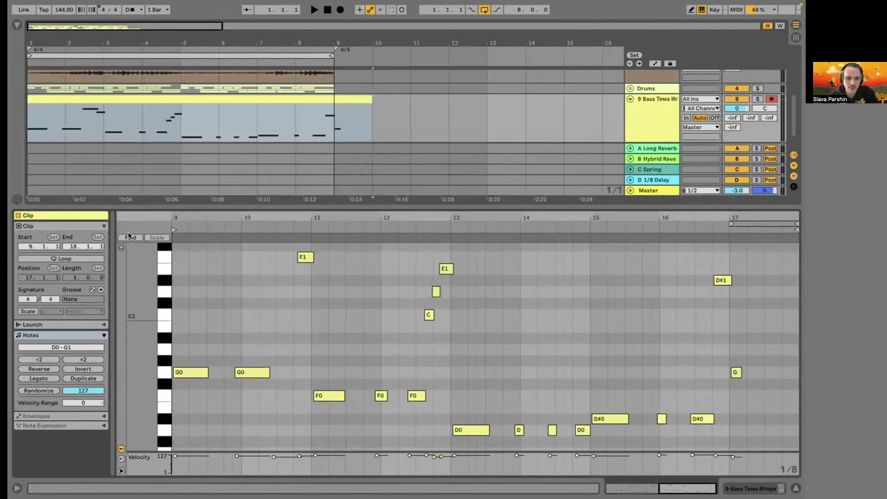
{"action": "left_click", "coordinate": [129, 237]}
Shorten the first G0 bass note slightly and play the opening bars to check the groove.
{"action": "left_click", "coordinate": [188, 323]}
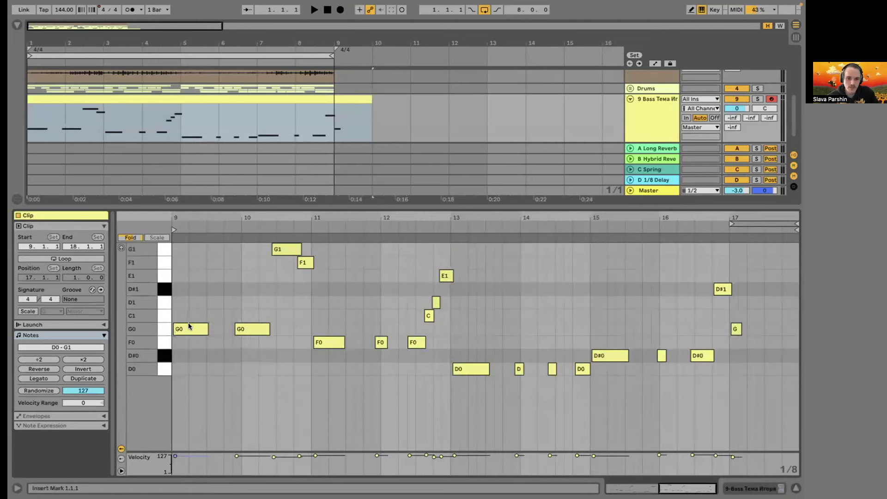
{"action": "key", "text": "space"}
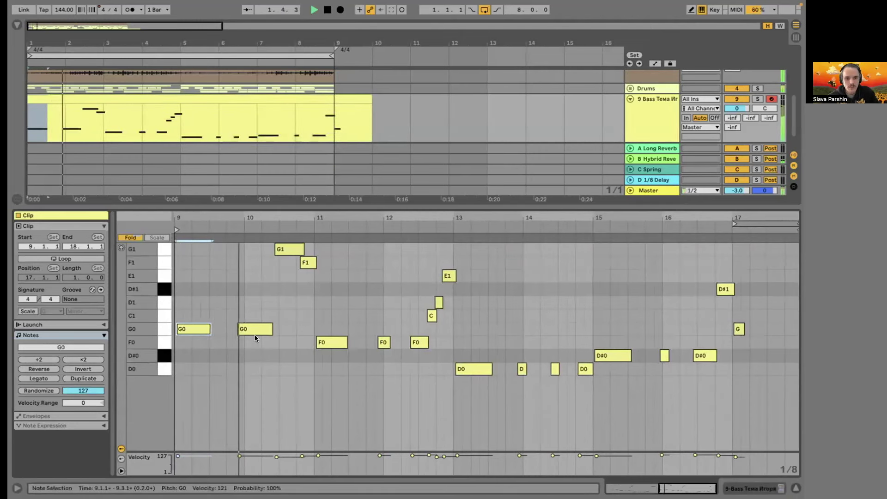
{"action": "key", "text": "space"}
{"action": "left_click_drag", "start_coordinate": [209, 329], "coordinate": [203, 327]}
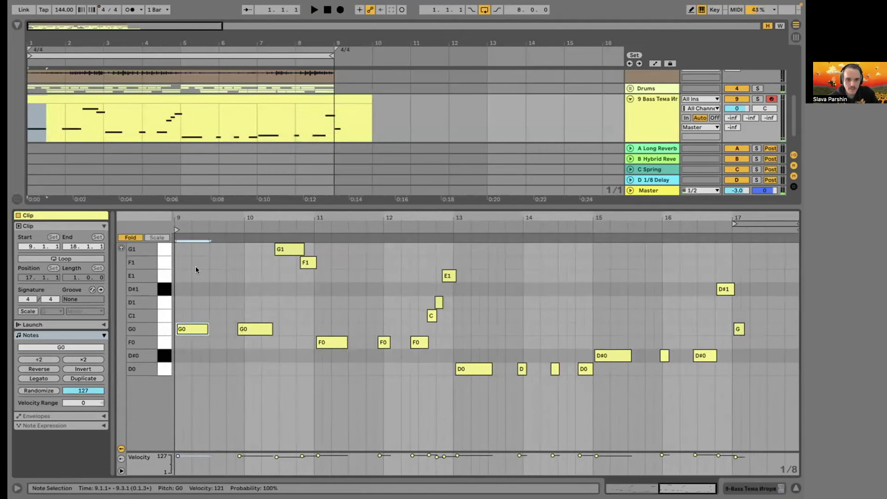
{"action": "key", "text": "space"}
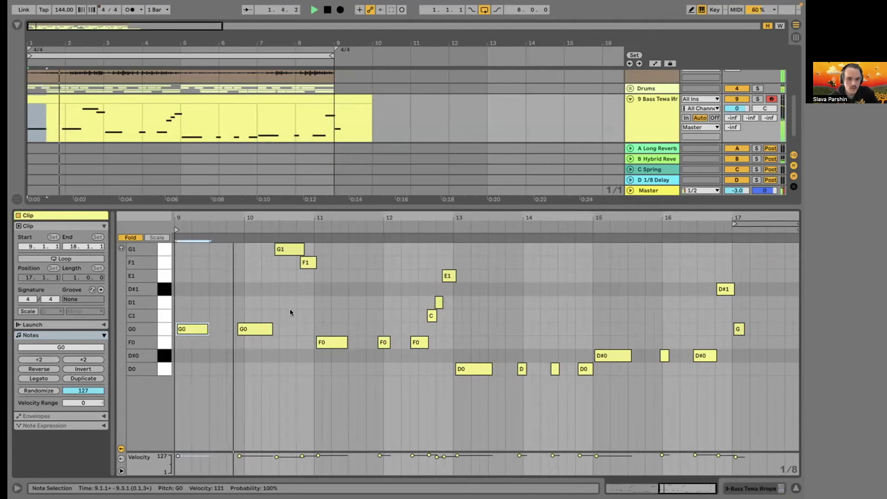
{"action": "key", "text": "space"}
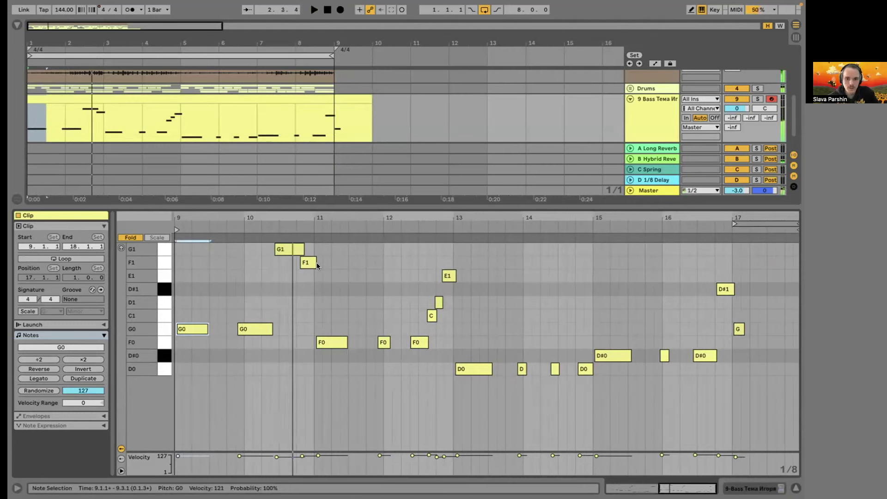
Examine the rising C1 to E1 run and the long D0 and D#0 notes in the bass clip.
{"action": "left_click_drag", "start_coordinate": [445, 316], "coordinate": [426, 263]}
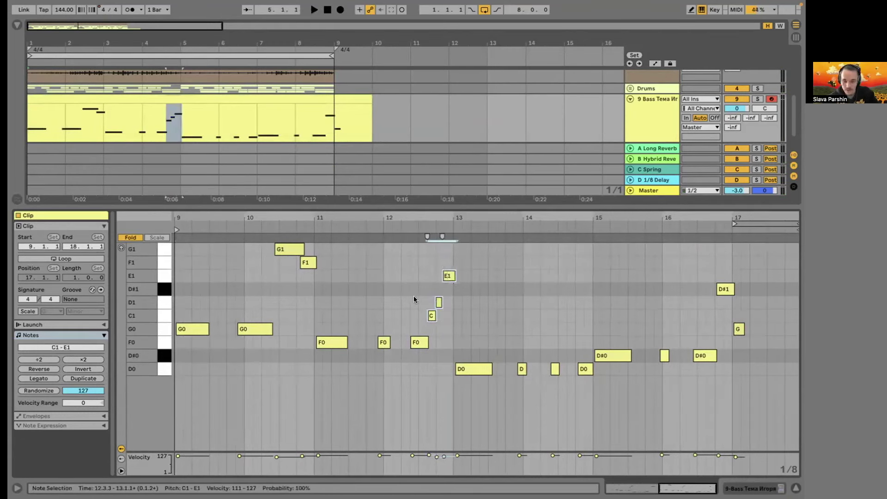
{"action": "left_click_drag", "start_coordinate": [455, 298], "coordinate": [402, 303]}
{"action": "left_click", "coordinate": [478, 361]}
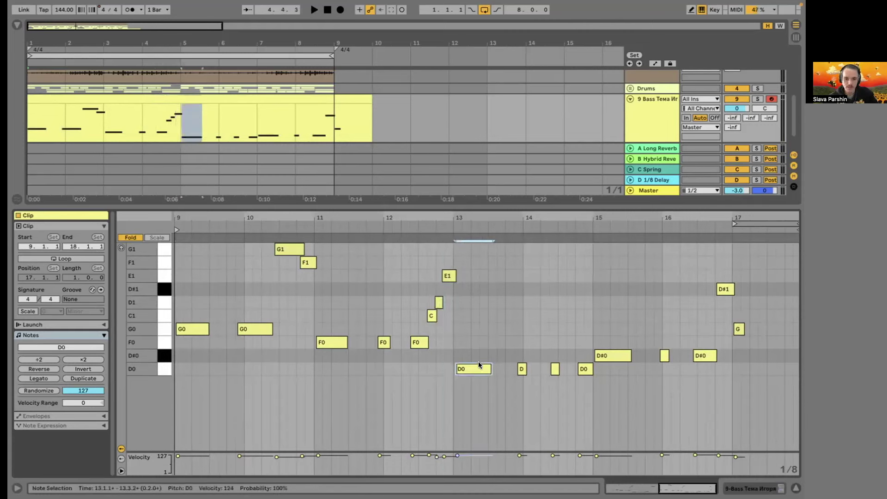
{"action": "left_click", "coordinate": [484, 376]}
{"action": "left_click", "coordinate": [600, 356]}
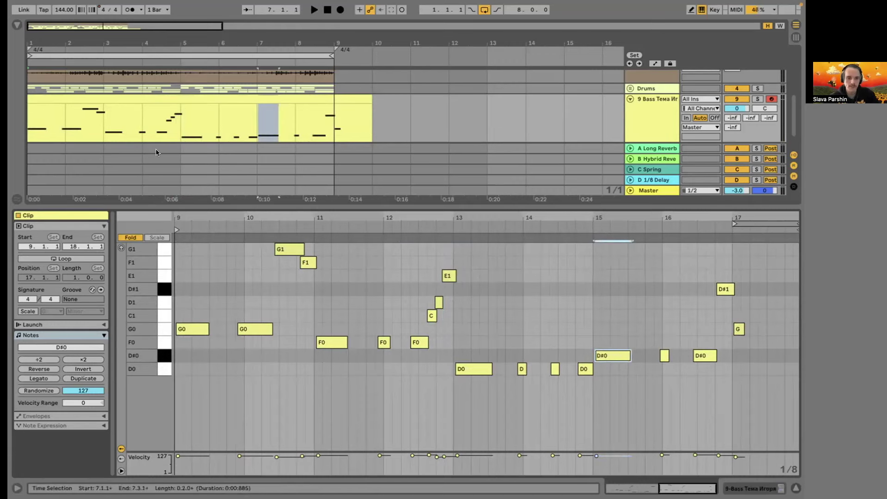
Trim the end of the bass clip to bar 9 so it spans eight bars, and play its opening.
{"action": "left_click_drag", "start_coordinate": [373, 99], "coordinate": [333, 99]}
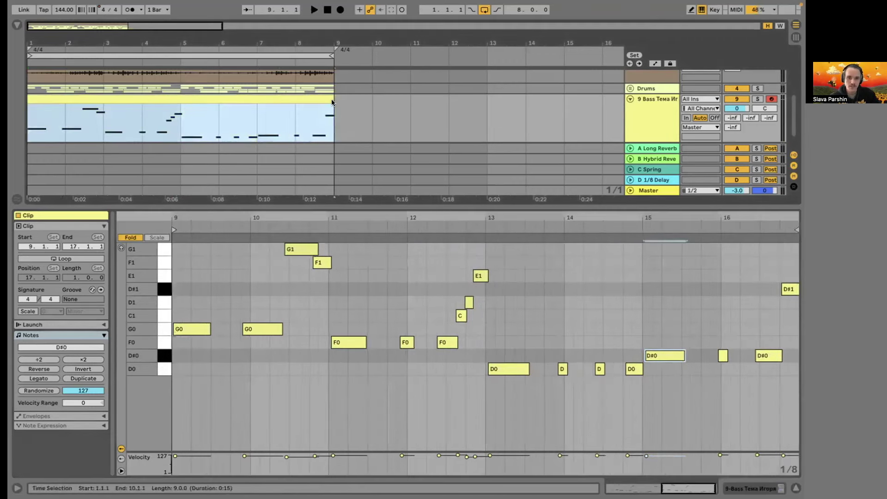
{"action": "key", "text": "space"}
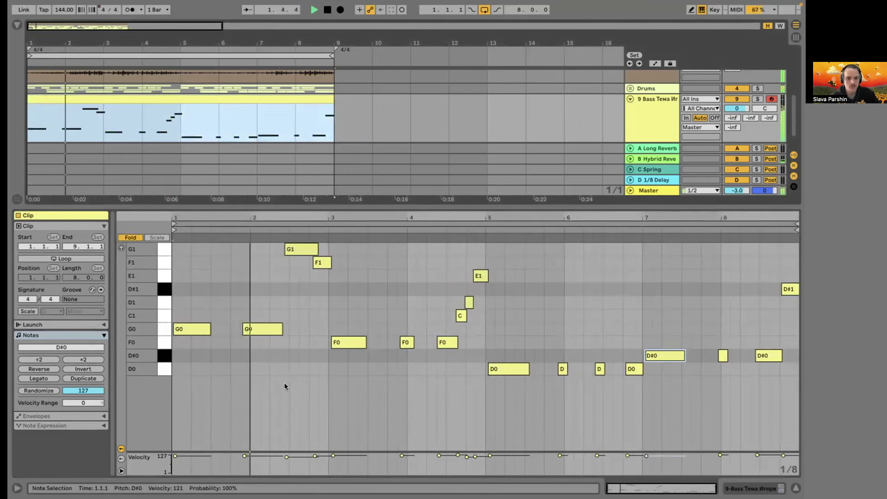
{"action": "key", "text": "space"}
Lengthen the second G0 bass note slightly and hide the clip view.
{"action": "left_click", "coordinate": [275, 327]}
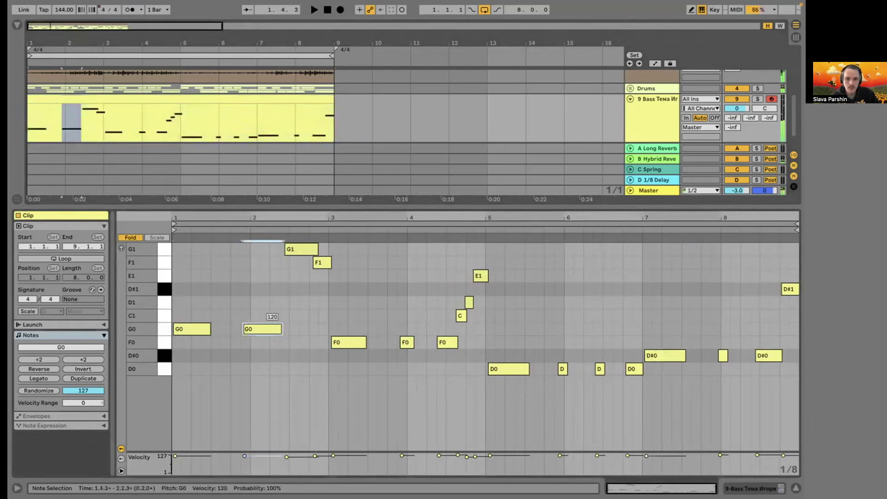
{"action": "left_click_drag", "start_coordinate": [281, 328], "coordinate": [286, 329]}
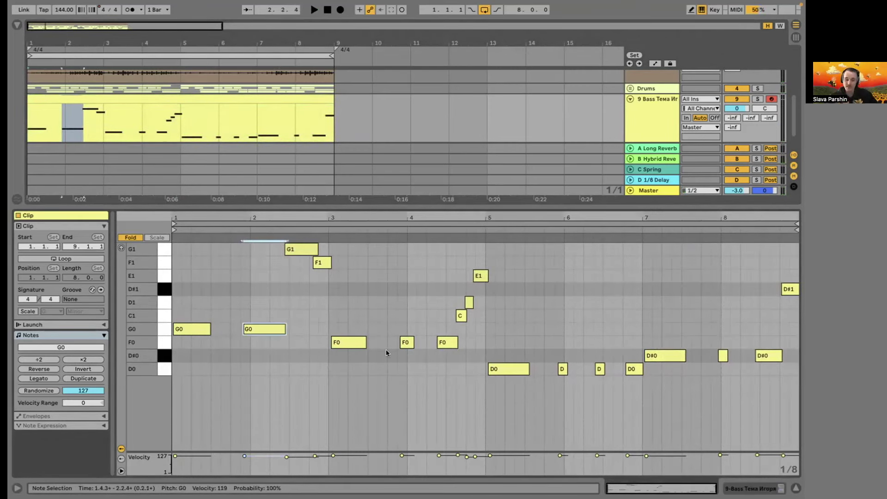
{"action": "left_click", "coordinate": [794, 487]}
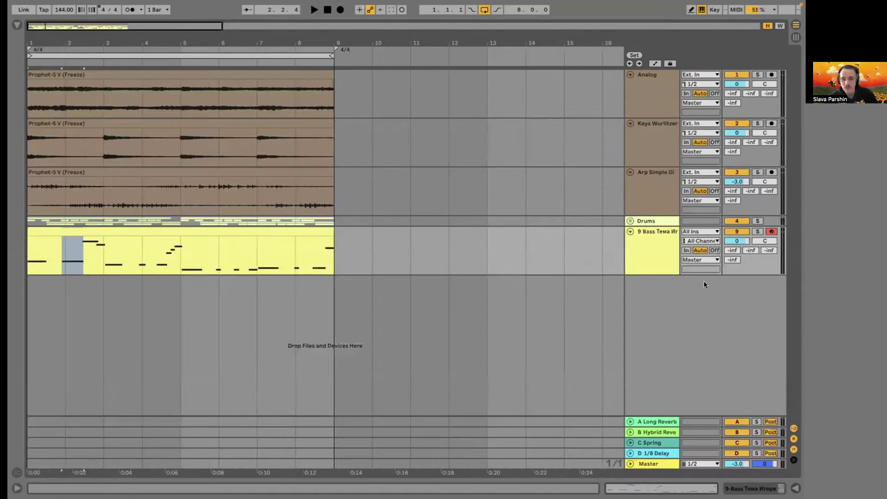
Play the loop from bar 1 and lower the bass track's volume to -4.0 dB.
{"action": "left_click", "coordinate": [667, 259]}
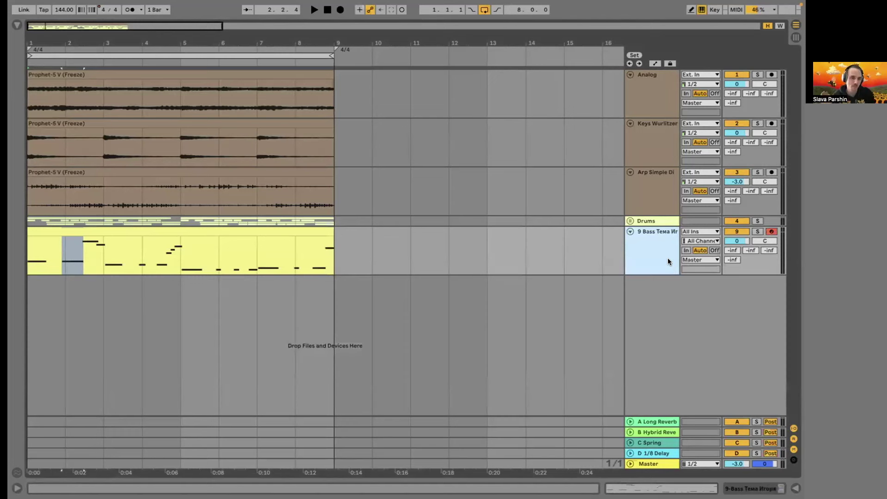
{"action": "left_click", "coordinate": [310, 230]}
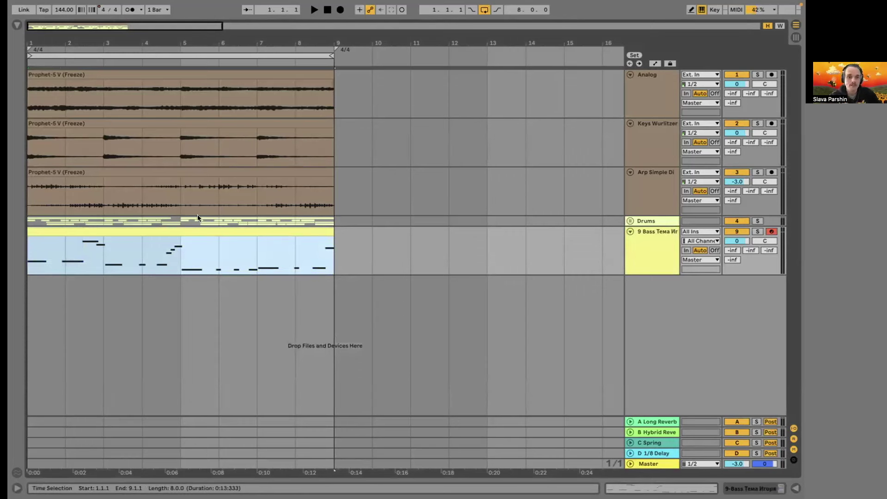
{"action": "key", "text": "space"}
{"action": "left_click_drag", "start_coordinate": [736, 235], "coordinate": [739, 243]}
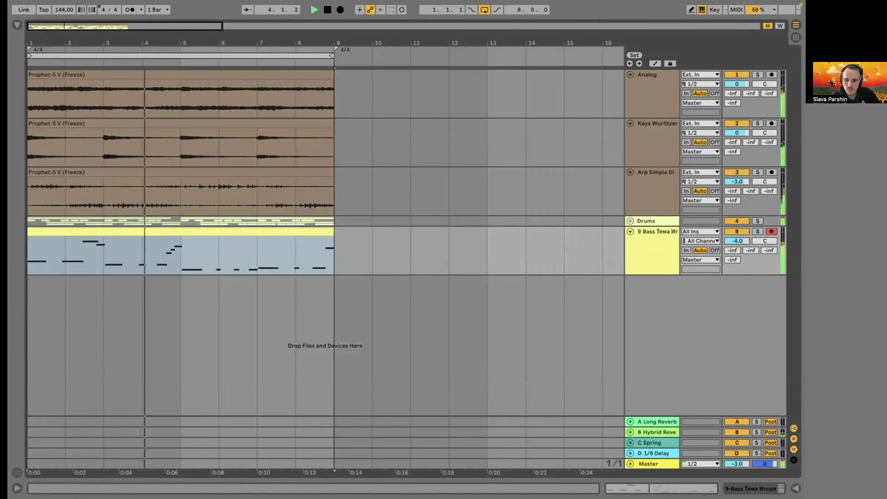
Tighten the bar 8 bass notes by moving the short D#0 and final D#1 slightly earlier and shortening the D#0 between them.
{"action": "key", "text": "ctrl+alt+l"}
{"action": "left_click_drag", "start_coordinate": [461, 368], "coordinate": [462, 233]}
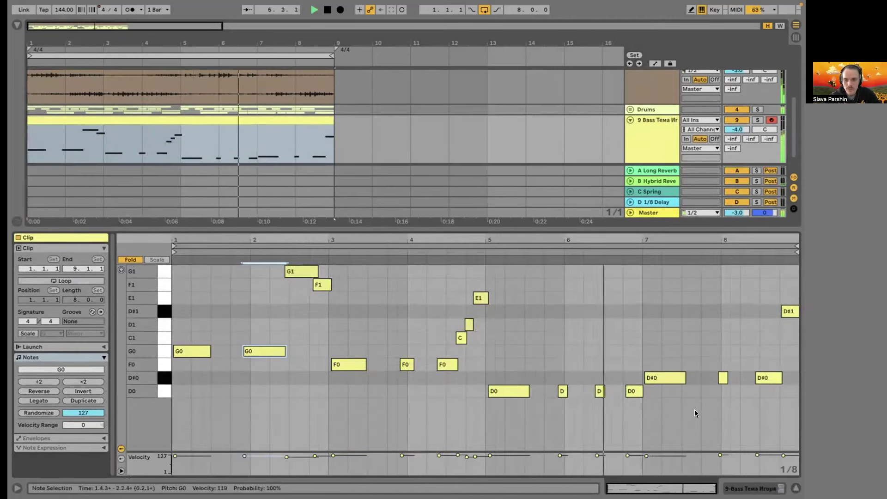
{"action": "left_click", "coordinate": [378, 316]}
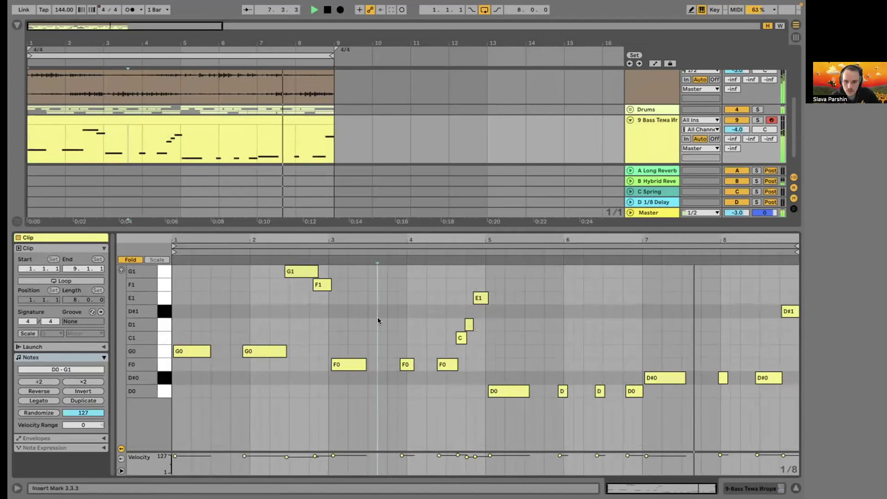
{"action": "left_click", "coordinate": [722, 378]}
{"action": "key", "text": "space"}
{"action": "left_click", "coordinate": [767, 378]}
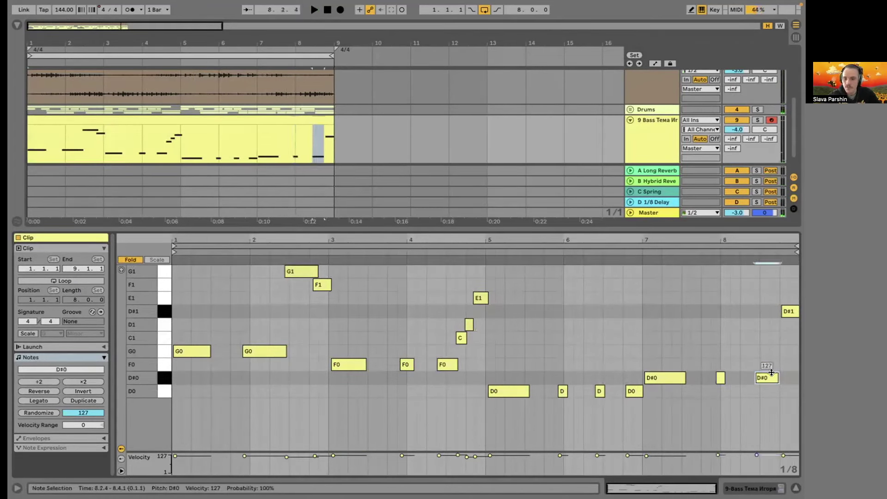
{"action": "left_click", "coordinate": [789, 312]}
{"action": "key", "text": "space"}
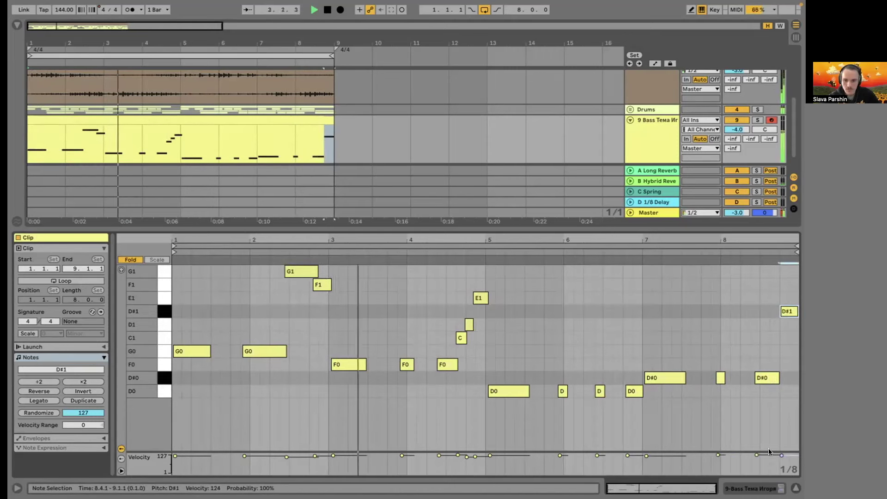
Hide the clip view, rename the bass track to Bass and stop playback.
{"action": "left_click", "coordinate": [792, 486]}
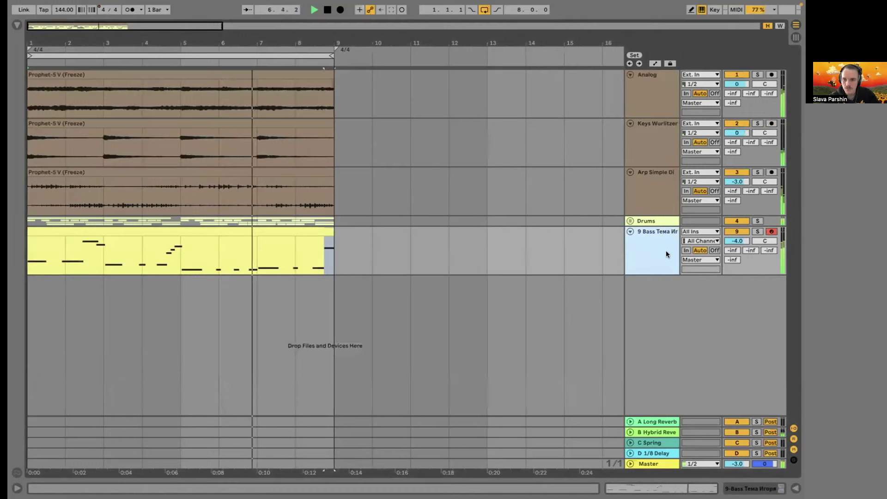
{"action": "key", "text": "ctrl+r"}
{"action": "type", "text": "Bass"}
{"action": "key", "text": "Return"}
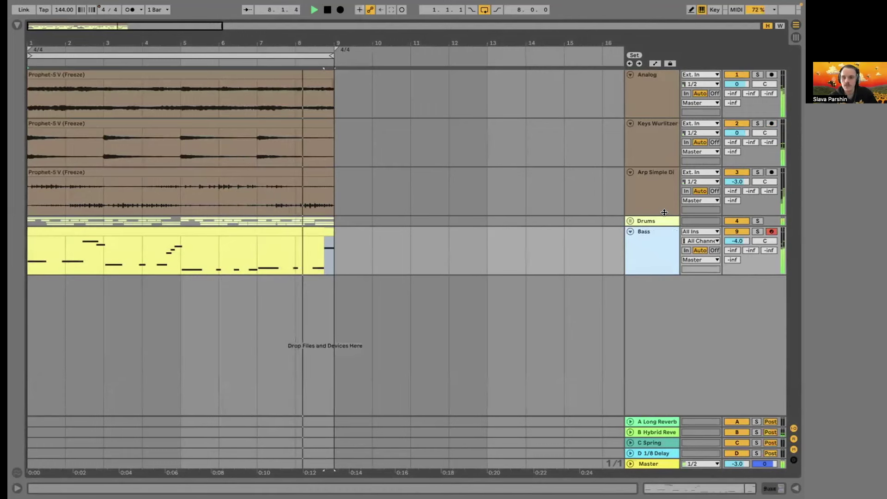
{"action": "key", "text": "space"}
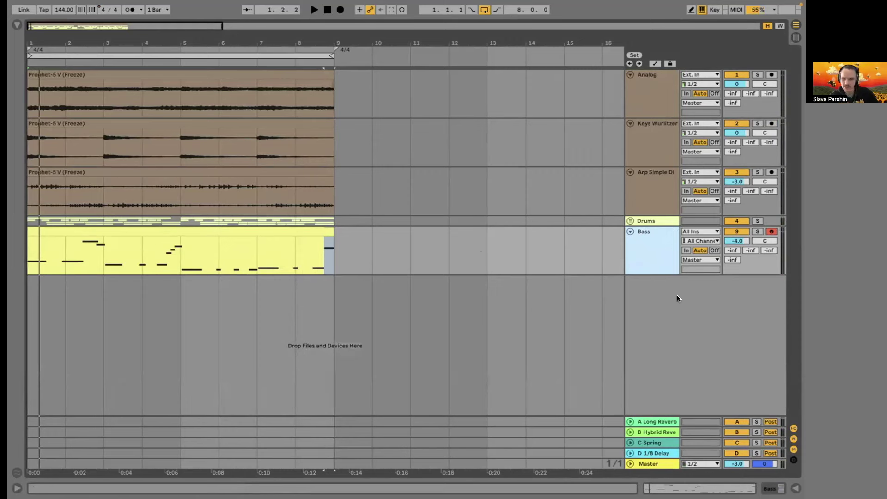
Examine the device chain inside the Bass track's instrument rack, collapse it again and select the bass clip.
{"action": "left_click", "coordinate": [795, 488]}
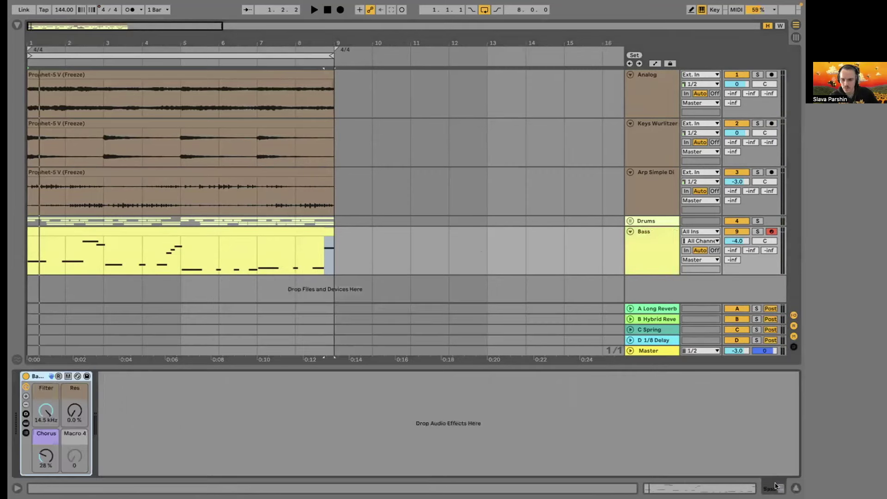
{"action": "left_click", "coordinate": [27, 423]}
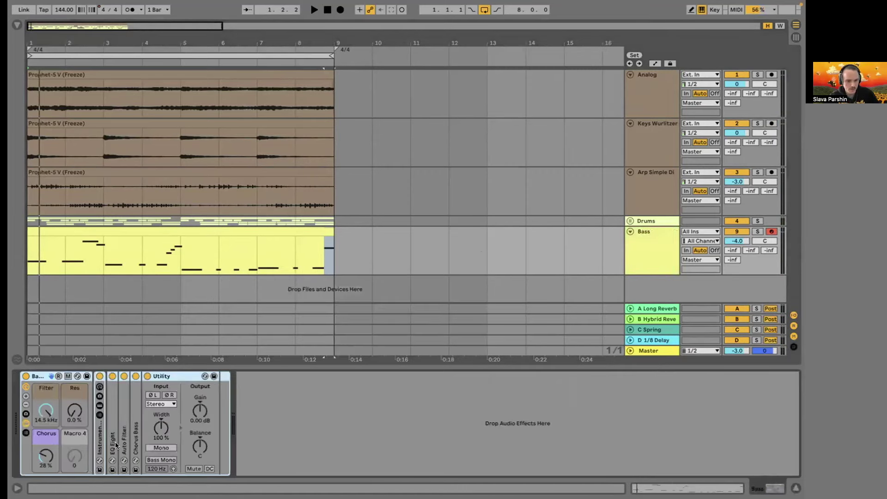
{"action": "left_click", "coordinate": [26, 422]}
{"action": "left_click", "coordinate": [25, 422]}
{"action": "left_click", "coordinate": [27, 419]}
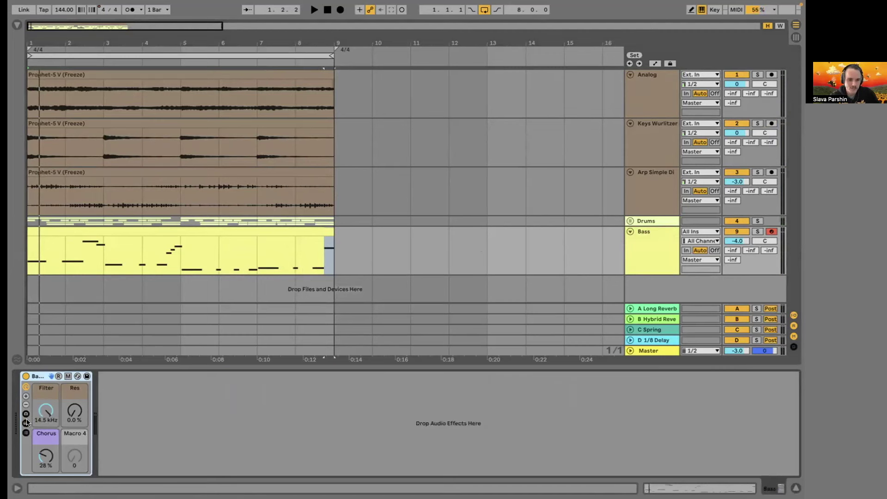
{"action": "left_click", "coordinate": [27, 421]}
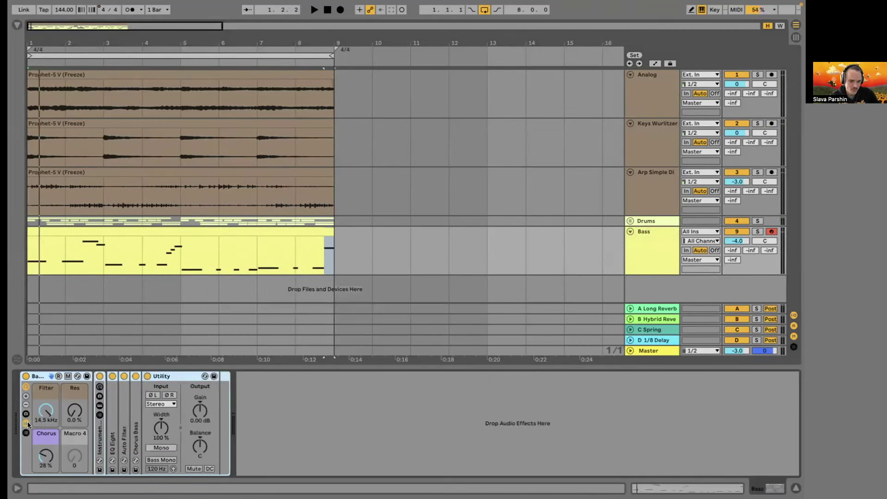
{"action": "left_click", "coordinate": [26, 421]}
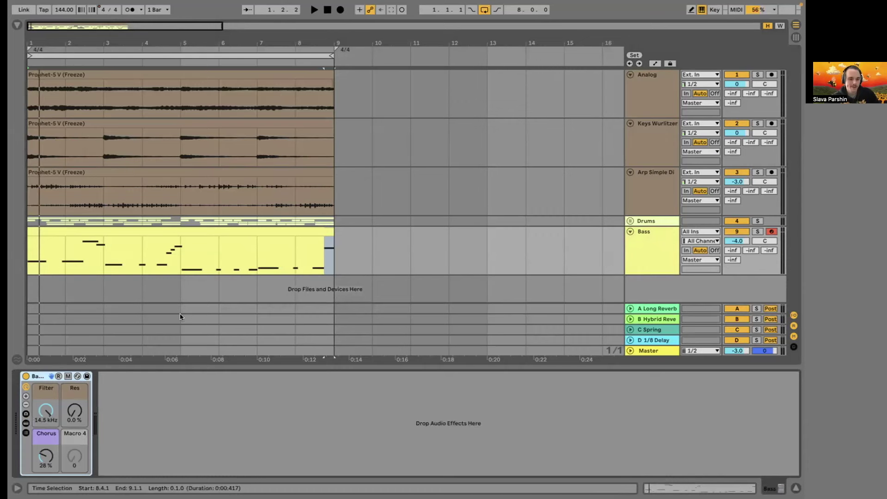
{"action": "left_click", "coordinate": [149, 230]}
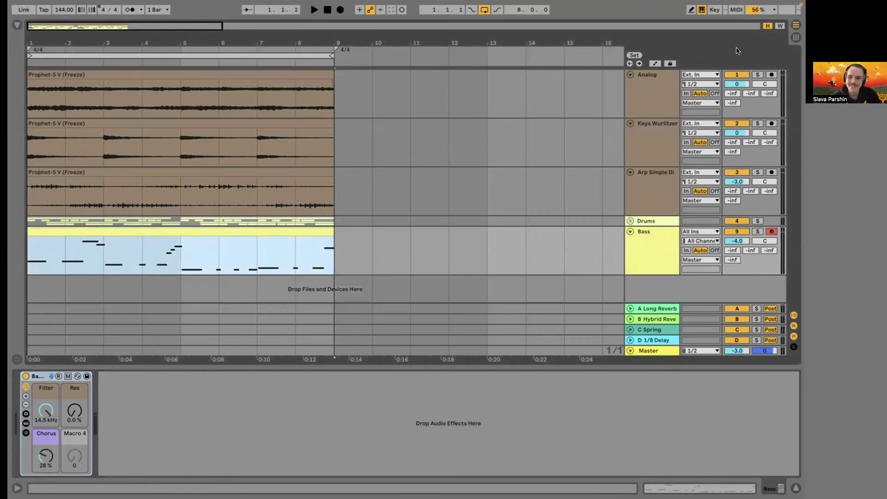
Group the Analog, Keys Wurlitzer and Arp Simple tracks and name the group Keys.
{"action": "left_click", "coordinate": [658, 93]}
{"action": "left_click", "coordinate": [652, 171], "text": "shift"}
{"action": "key", "text": "ctrl+g"}
{"action": "left_click", "coordinate": [647, 89]}
{"action": "type", "text": "s"}
{"action": "key", "text": "Return"}
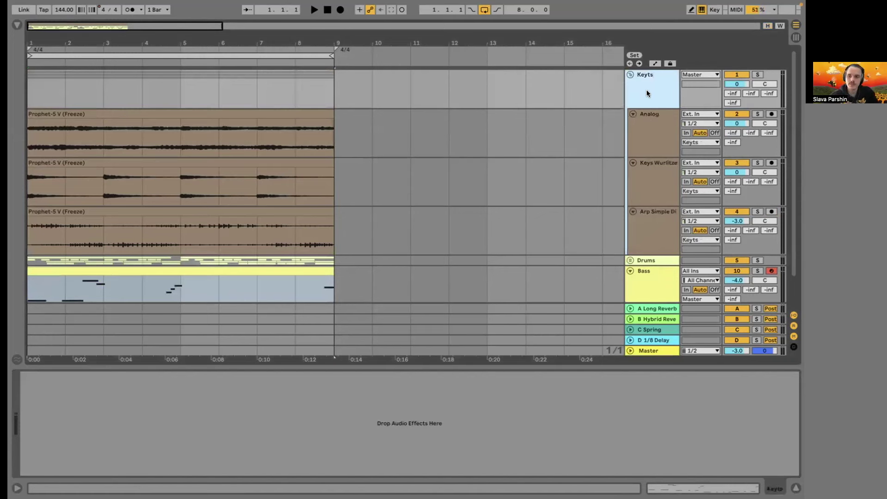
{"action": "type", "text": "s"}
{"action": "key", "text": "Return"}
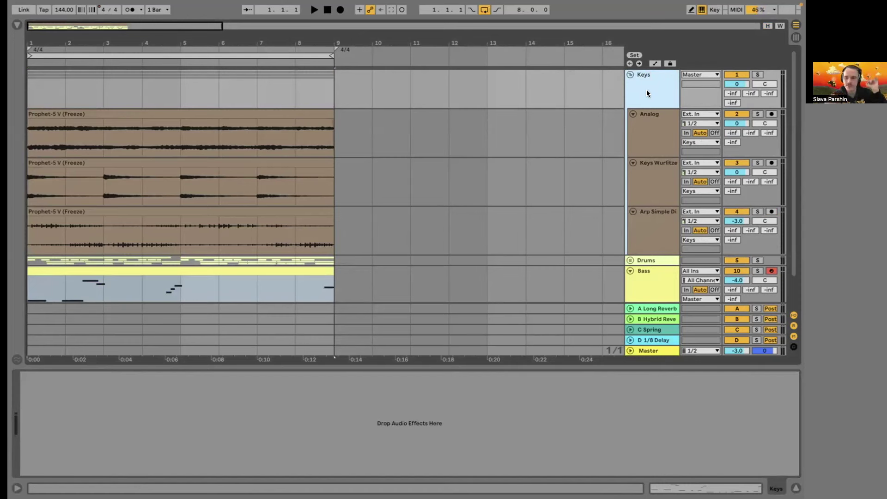
Insert a new MIDI track directly below the Arp Simple track inside the Keys group.
{"action": "left_click", "coordinate": [647, 222]}
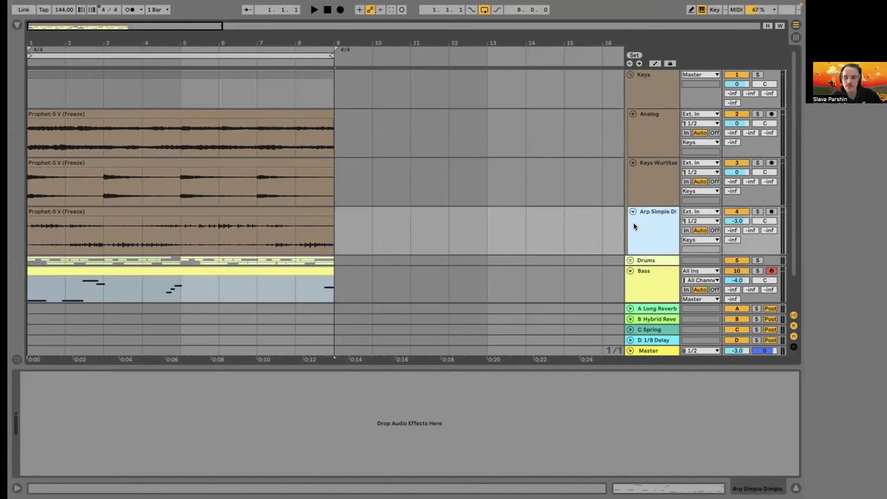
{"action": "scroll", "coordinate": [646, 186], "scroll_direction": "down", "scroll_amount": 1}
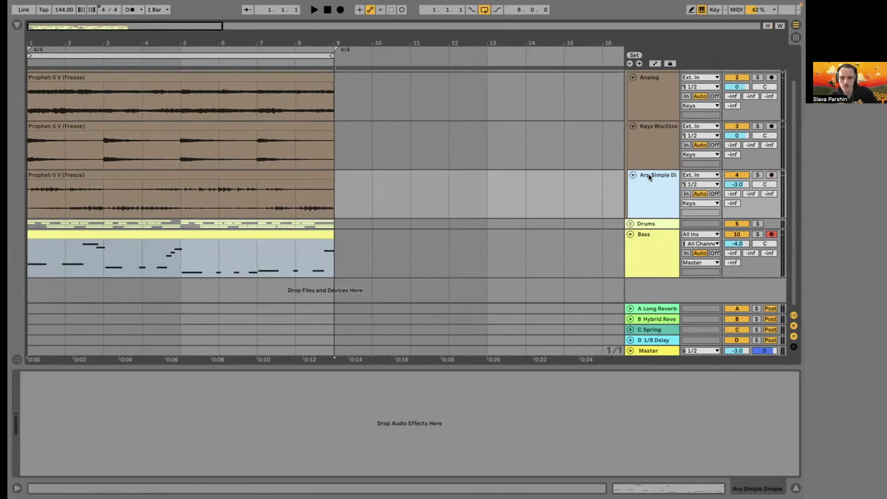
{"action": "key", "text": "ctrl+shift+t"}
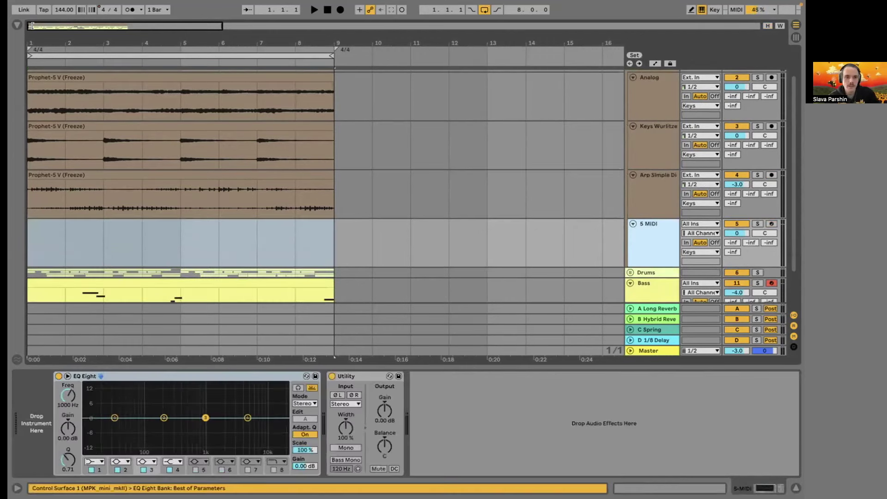
Load the Lead Juno Violin patch from the Tyler Workshop Patches folder onto the new MIDI track and arm it for recording.
{"action": "left_click", "coordinate": [17, 25]}
{"action": "left_click", "coordinate": [36, 122]}
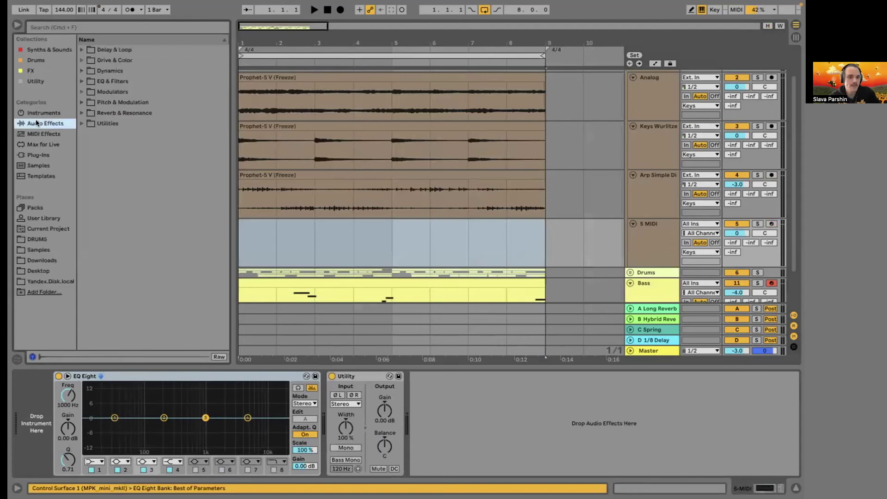
{"action": "left_click", "coordinate": [26, 250]}
{"action": "left_click", "coordinate": [39, 258]}
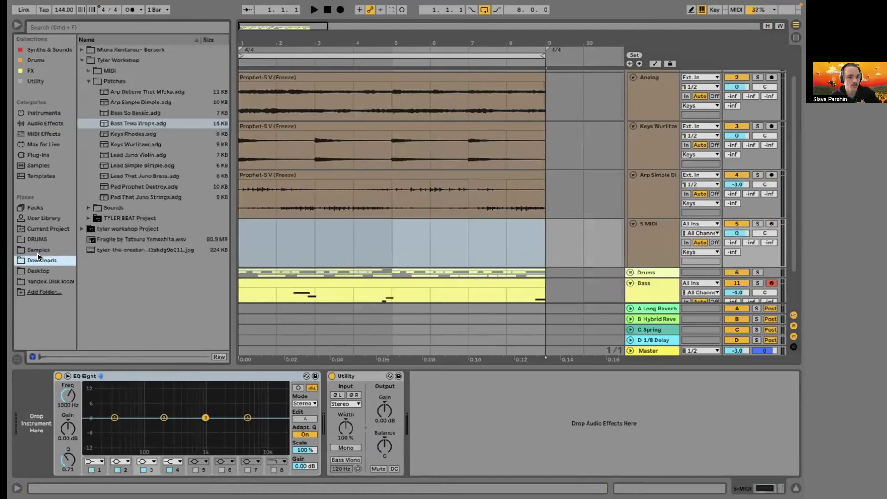
{"action": "left_click", "coordinate": [113, 81]}
{"action": "left_click", "coordinate": [112, 154]}
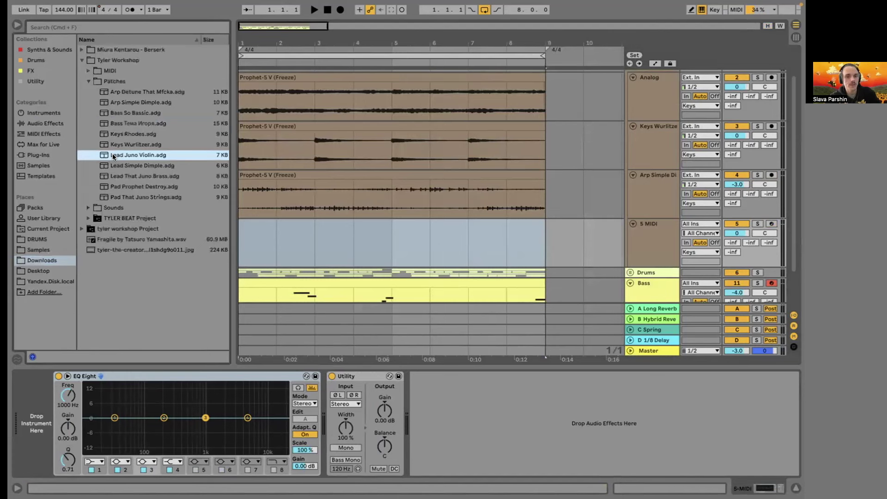
{"action": "key", "text": "Down"}
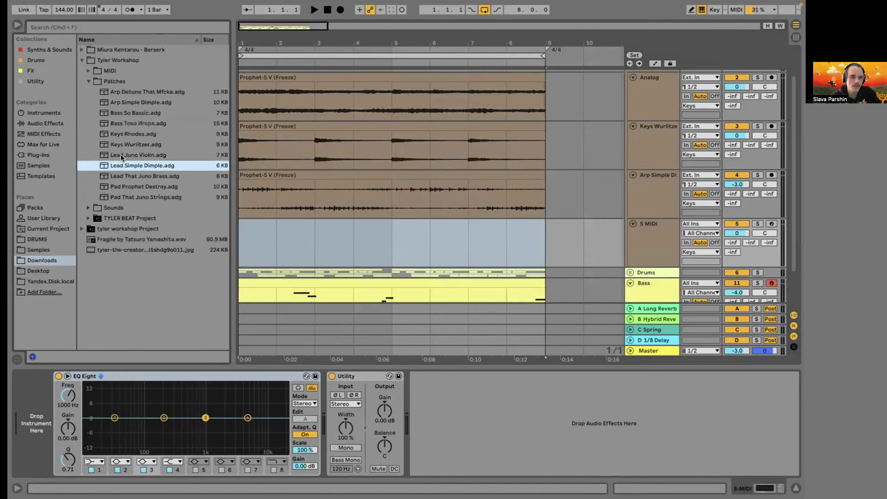
{"action": "left_click_drag", "start_coordinate": [121, 155], "coordinate": [626, 237]}
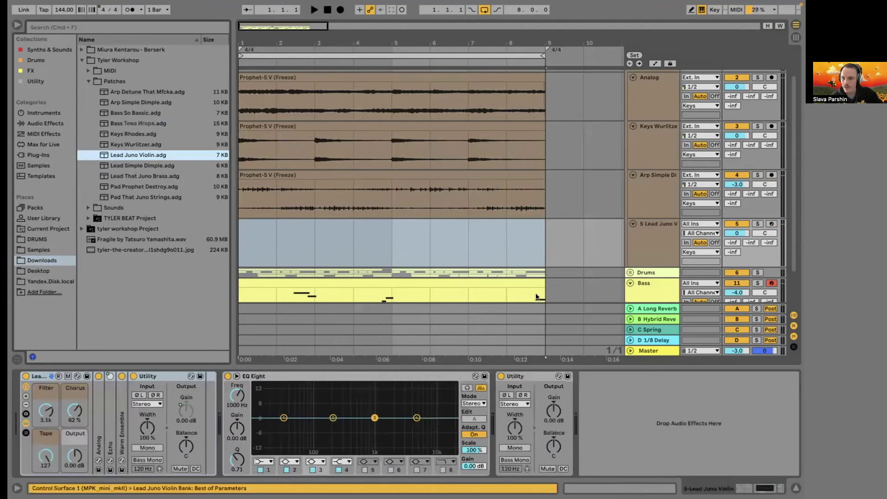
{"action": "left_click", "coordinate": [771, 223]}
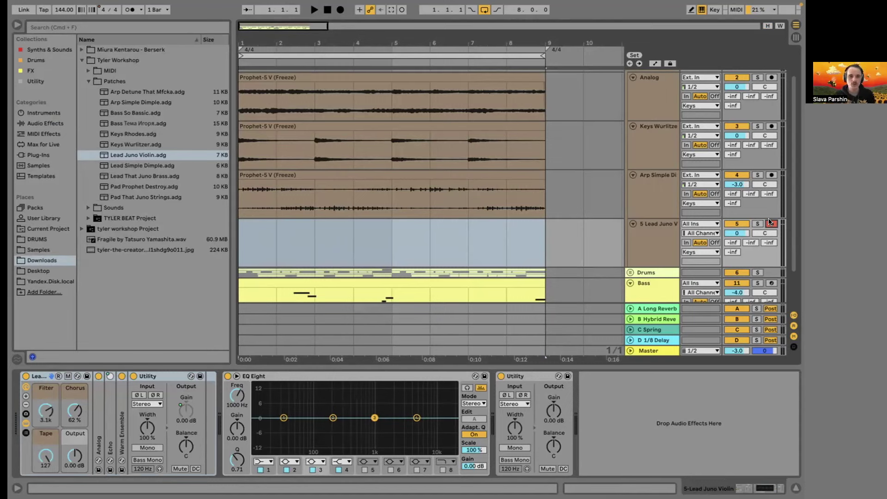
{"action": "scroll", "coordinate": [525, 189], "scroll_direction": "down", "scroll_amount": 5}
{"action": "scroll", "coordinate": [261, 205], "scroll_direction": "up", "scroll_amount": 2}
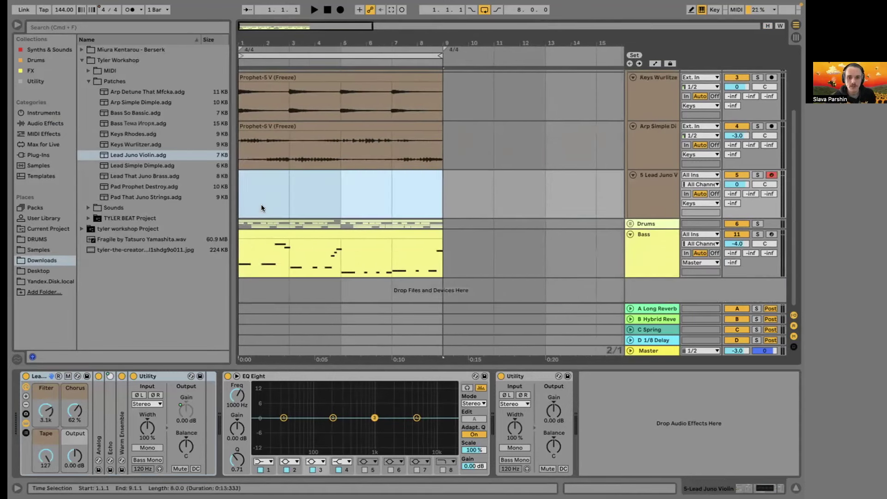
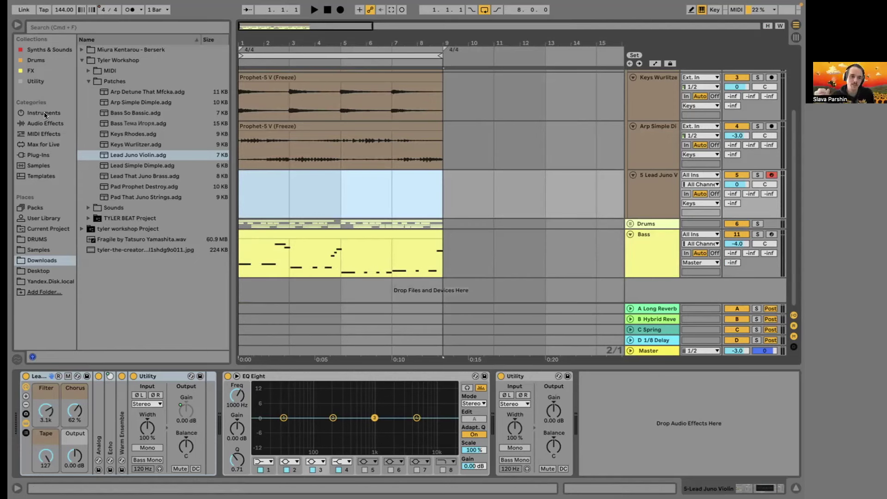
Place Get Down.mid from the Tyler Workshop MIDI folder at bar 1 of the Lead Juno Violin track and open its notes.
{"action": "left_click", "coordinate": [36, 240]}
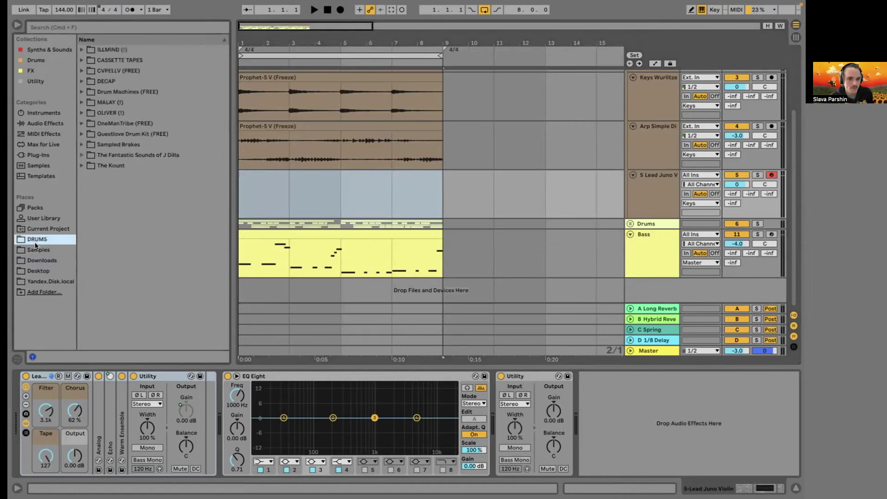
{"action": "left_click", "coordinate": [33, 249]}
{"action": "left_click", "coordinate": [34, 240]}
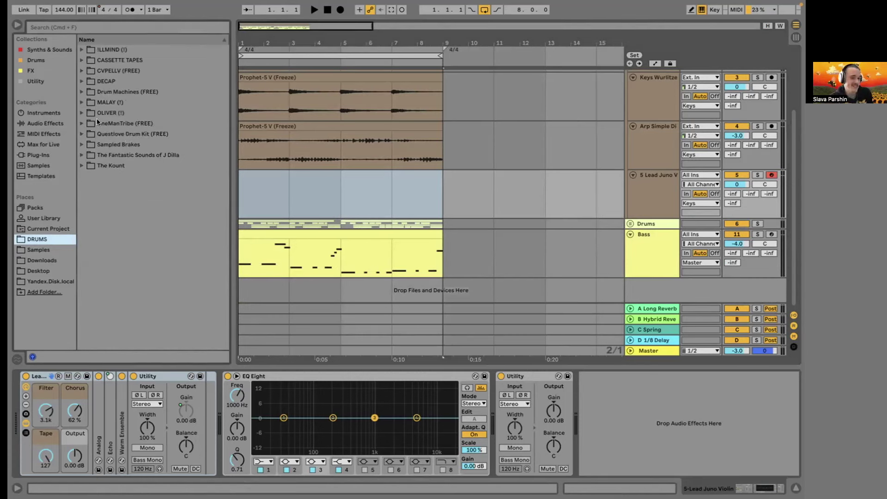
{"action": "left_click", "coordinate": [41, 260]}
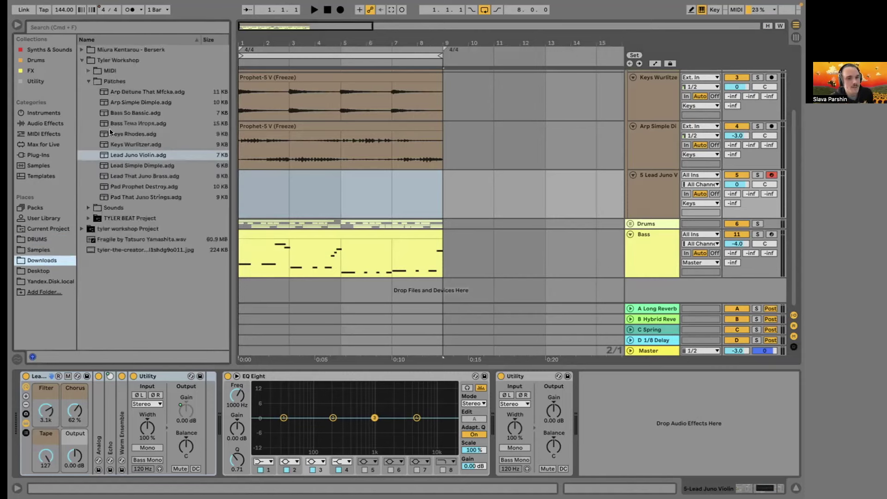
{"action": "left_click", "coordinate": [110, 70]}
{"action": "left_click_drag", "start_coordinate": [128, 92], "coordinate": [258, 194]}
{"action": "double_click", "coordinate": [259, 194]}
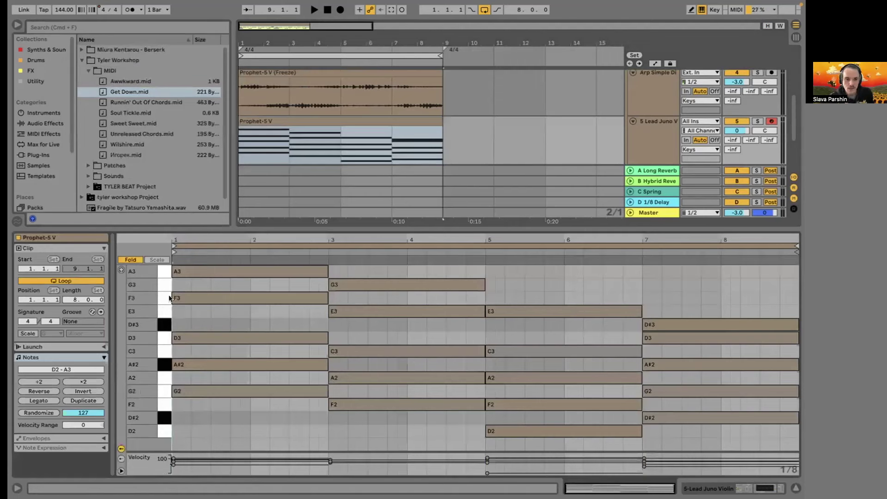
Raise the lowest notes of the last two chords an octave, to D3 in bar 5 and D#3 in bar 7.
{"action": "left_click", "coordinate": [378, 333]}
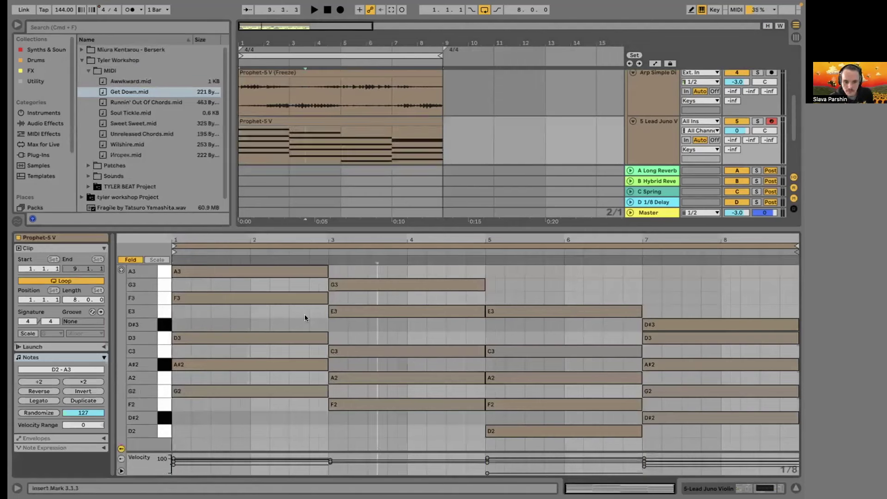
{"action": "left_click", "coordinate": [536, 422]}
{"action": "left_click", "coordinate": [536, 426]}
{"action": "key", "text": "shift+Up"}
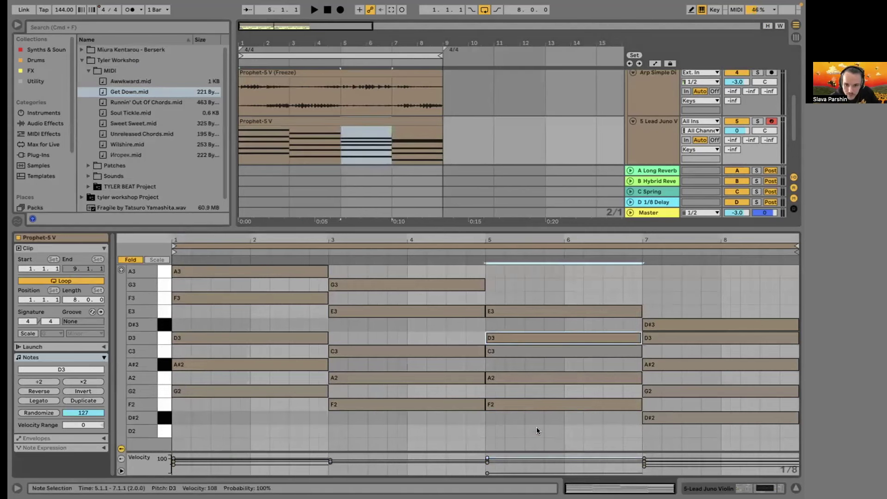
{"action": "double_click", "coordinate": [652, 413]}
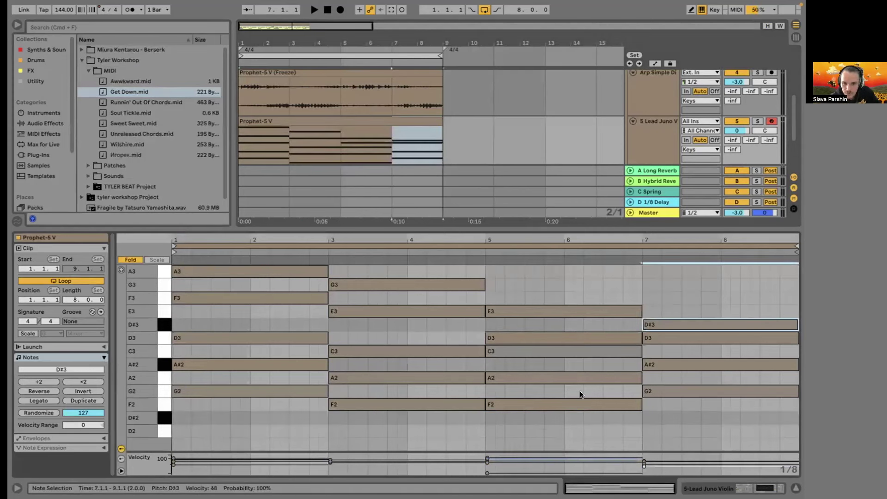
Lower the bar 1 chord's top note an octave to A2, and try the bar 3 top note at G2 before restoring G3.
{"action": "left_click", "coordinate": [310, 266]}
{"action": "key", "text": "shift+Down"}
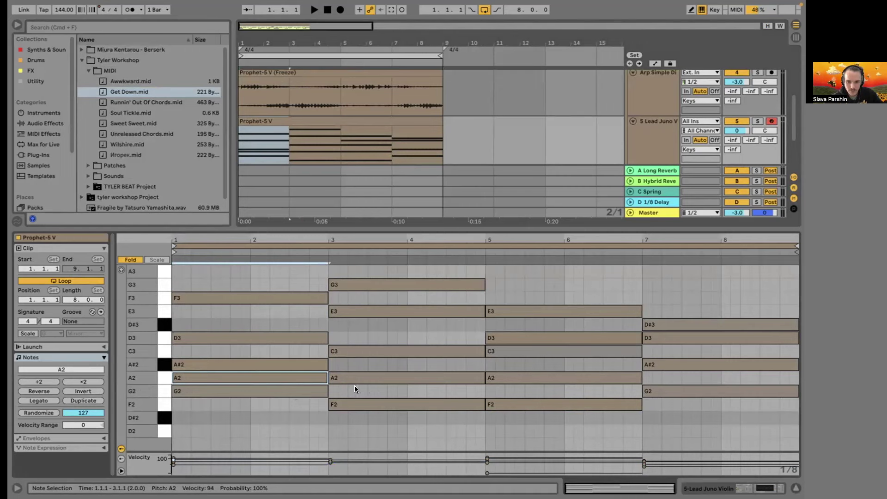
{"action": "left_click", "coordinate": [345, 282]}
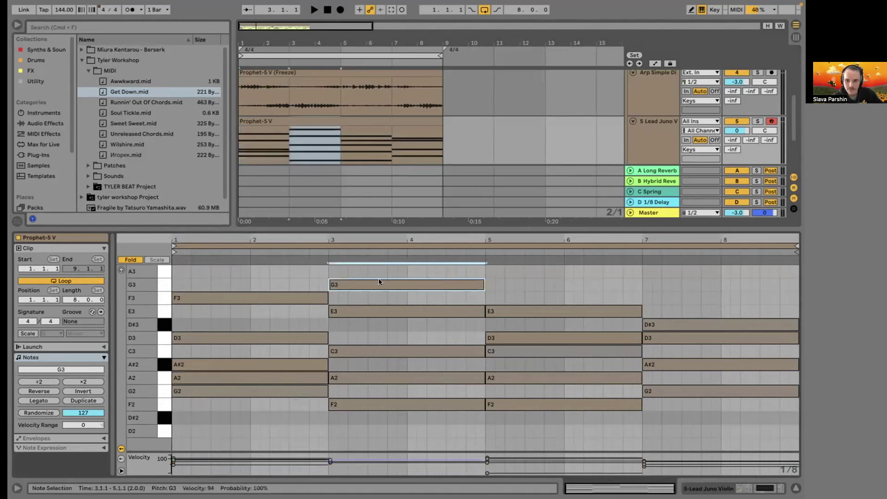
{"action": "key", "text": "shift+Down"}
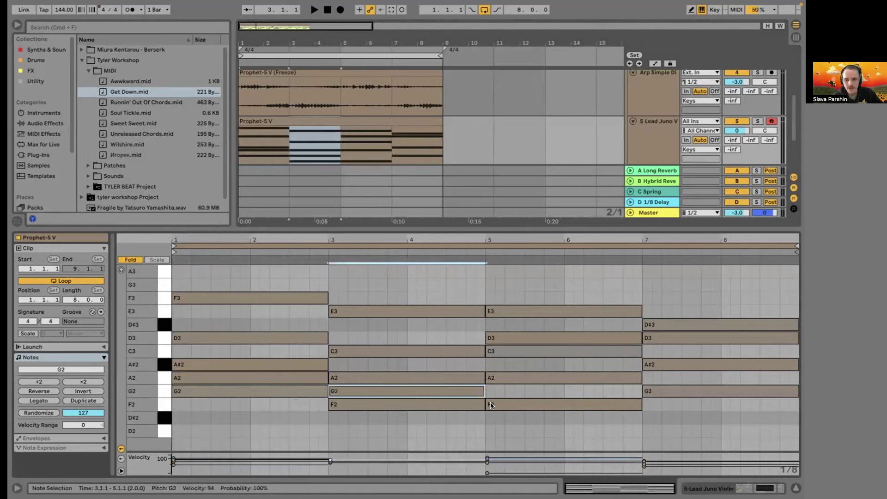
{"action": "key", "text": "shift+Up"}
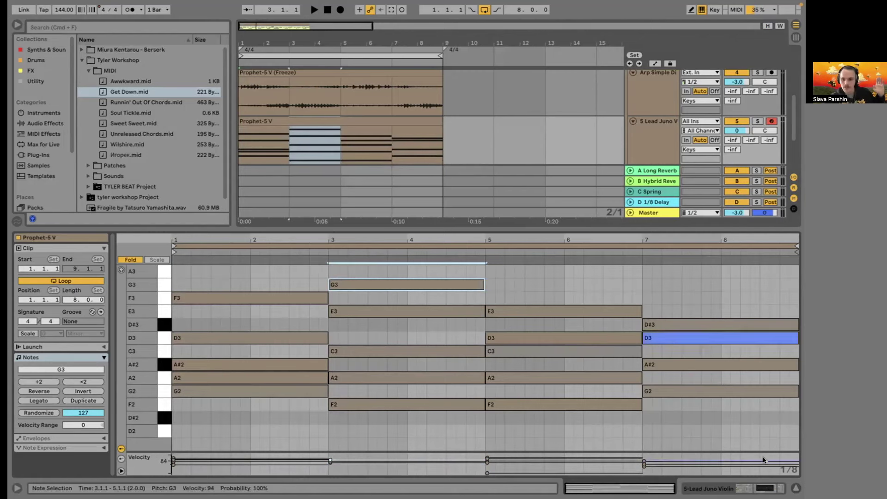
Hide the clip view and delete the chord clip from the Lead Juno Violin track.
{"action": "left_click", "coordinate": [796, 488]}
{"action": "left_click", "coordinate": [316, 257]}
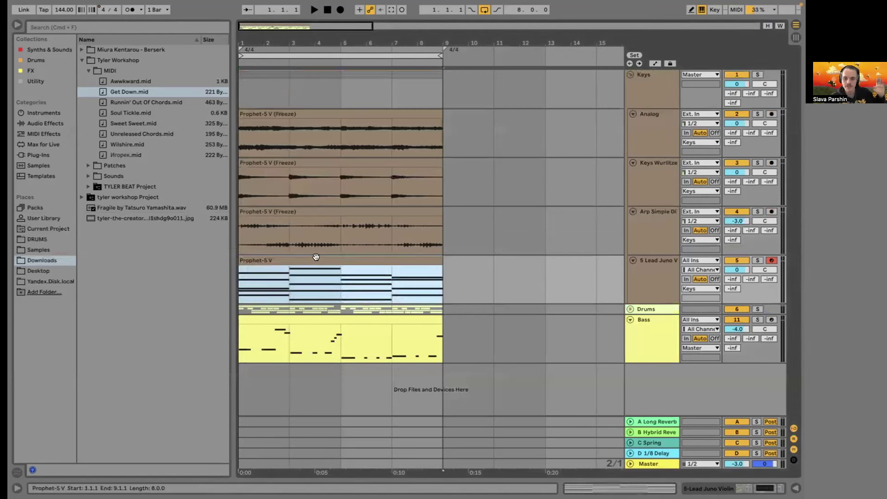
{"action": "key", "text": "Delete"}
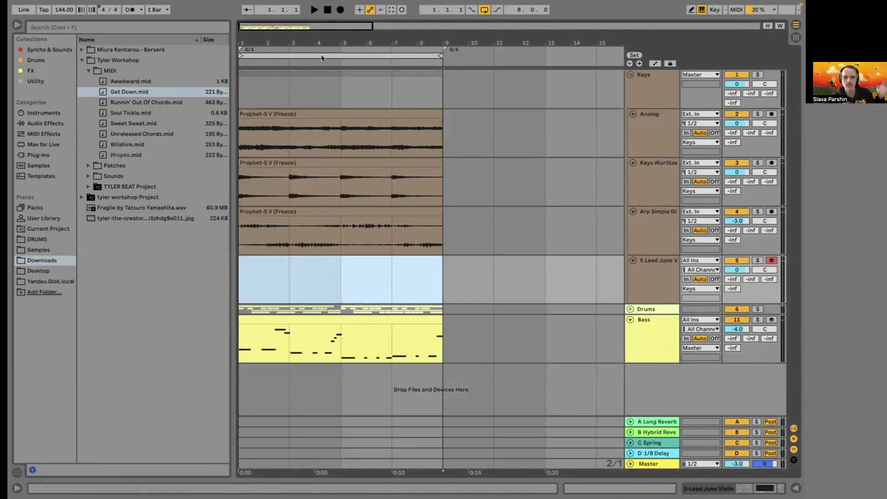
Record an eight-bar lead melody on the Lead Juno Violin track over the loop, then stop.
{"action": "left_click", "coordinate": [326, 8]}
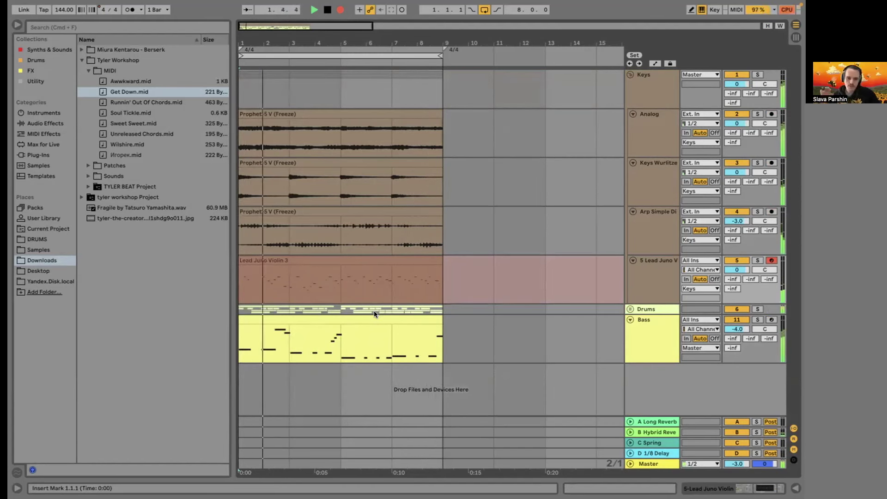
{"action": "key", "text": "space"}
{"action": "left_click", "coordinate": [544, 348]}
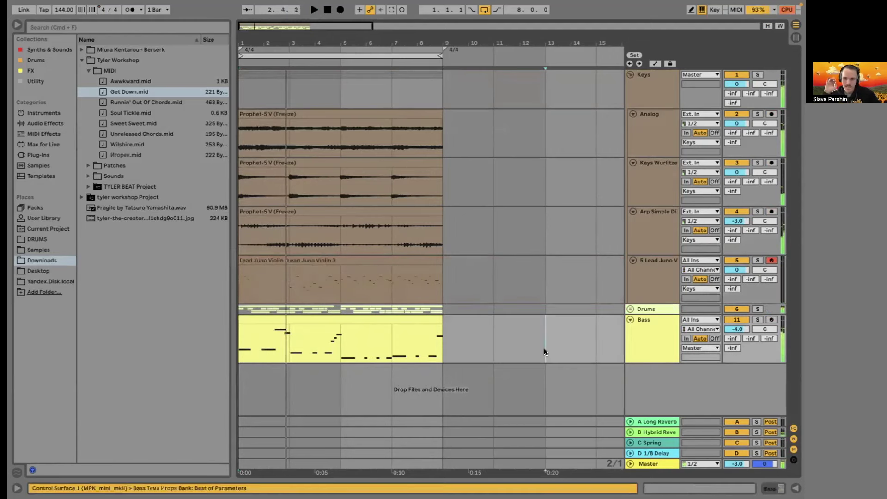
Examine the notes of the recorded lead clip and hide the clip view again.
{"action": "left_click", "coordinate": [280, 259]}
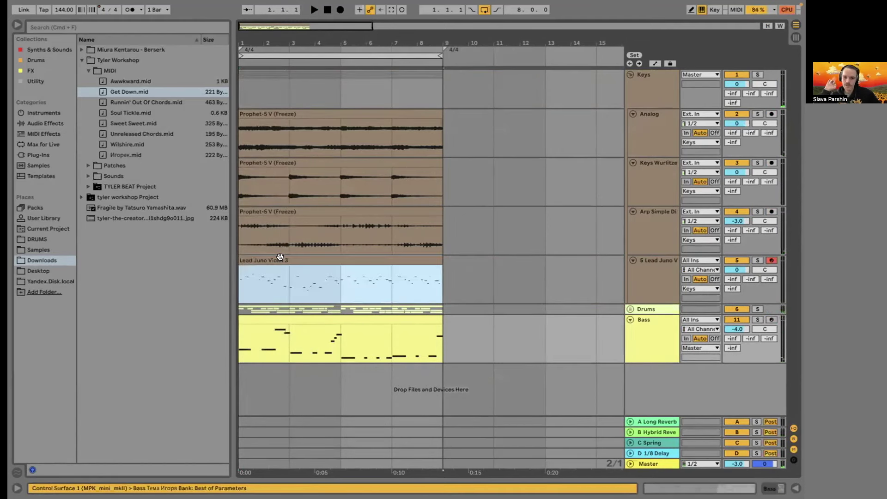
{"action": "key", "text": "shift+Tab"}
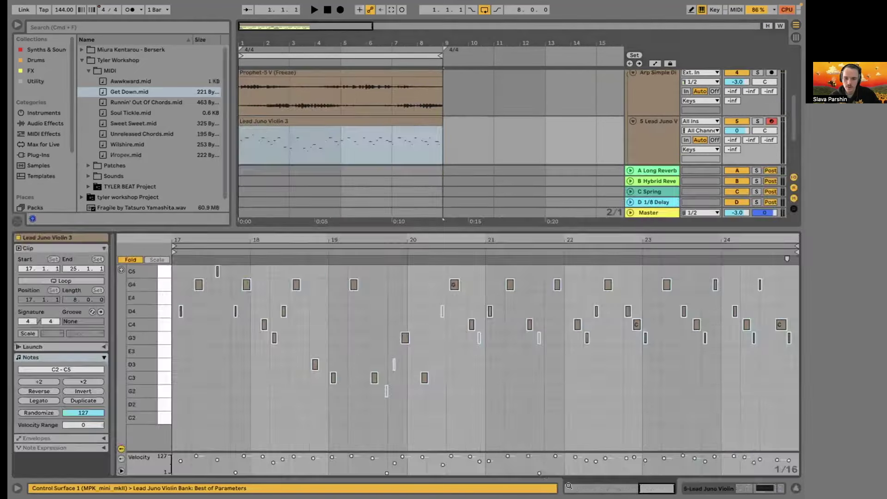
{"action": "left_click", "coordinate": [41, 114]}
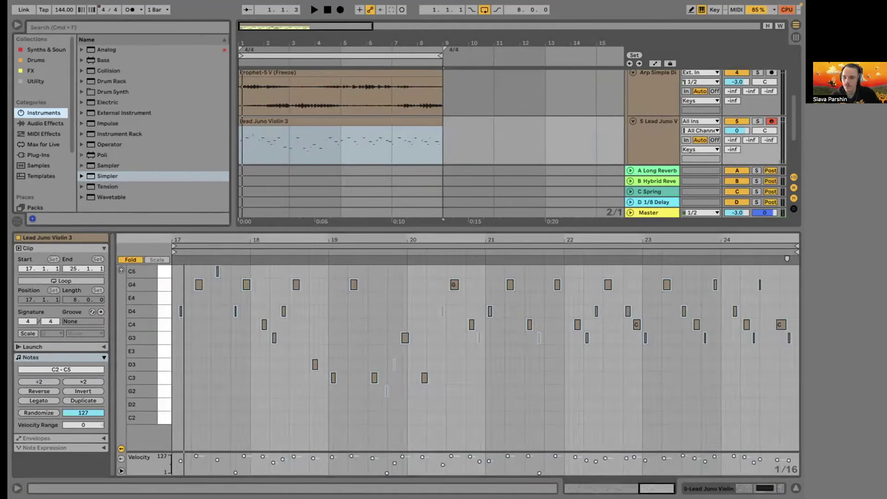
{"action": "left_click", "coordinate": [791, 487]}
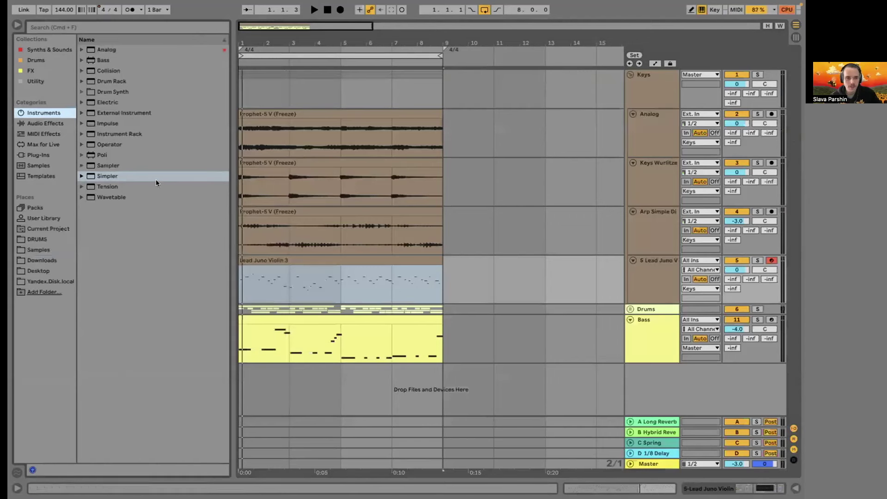
Replace the soloed Lead Juno Violin instrument with Lead That Juno Brass.adg from Downloads > Tyler Workshop > Patches and audition it.
{"action": "left_click", "coordinate": [35, 237]}
{"action": "left_click", "coordinate": [38, 251]}
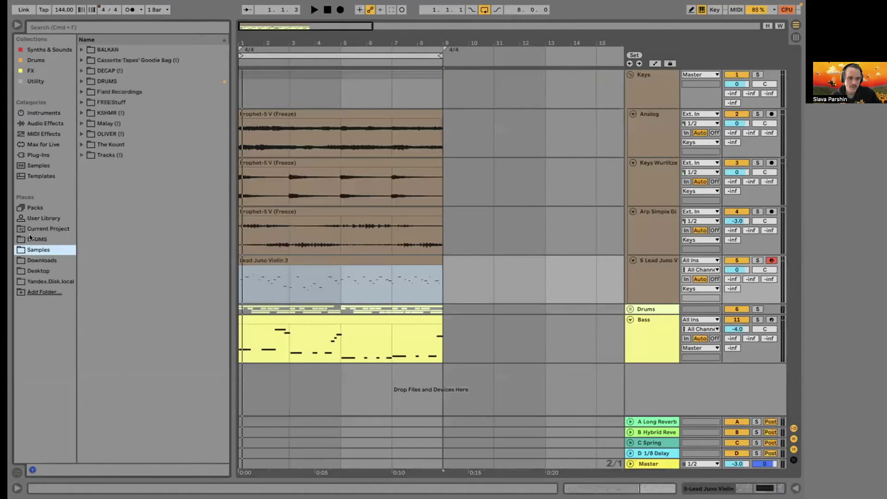
{"action": "left_click", "coordinate": [46, 261]}
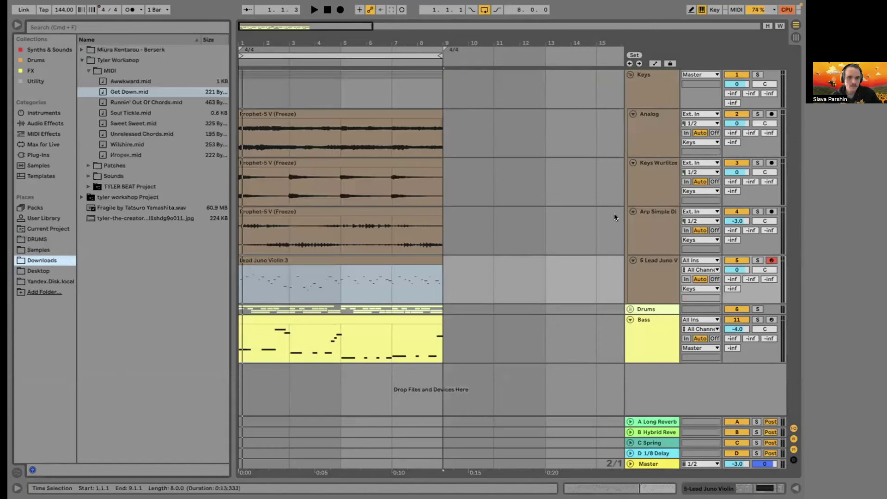
{"action": "left_click", "coordinate": [757, 260]}
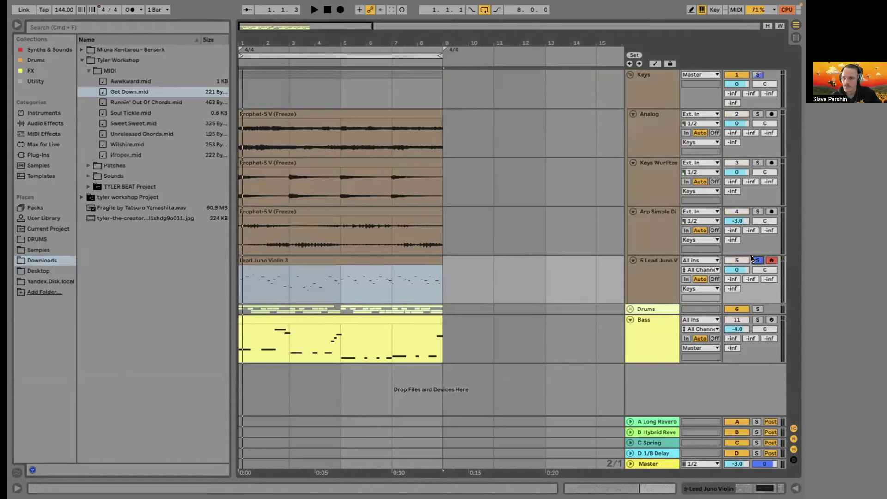
{"action": "left_click", "coordinate": [334, 258]}
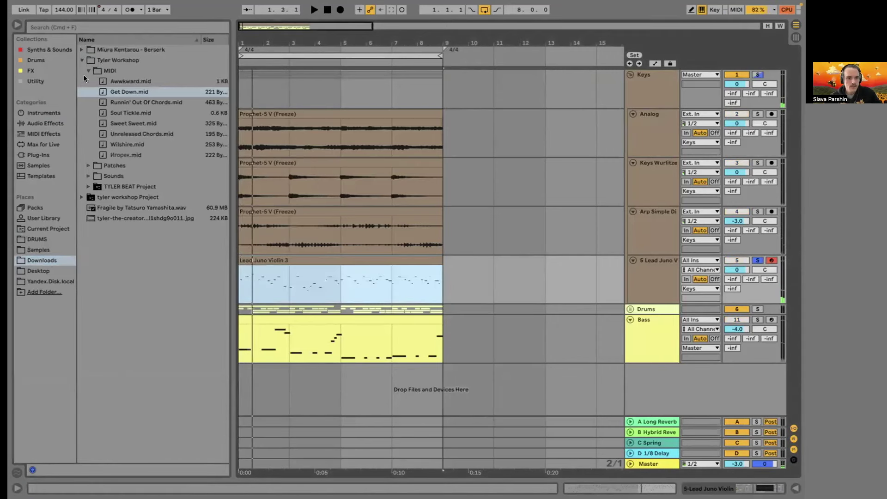
{"action": "left_click", "coordinate": [86, 70]}
{"action": "left_click", "coordinate": [87, 80]}
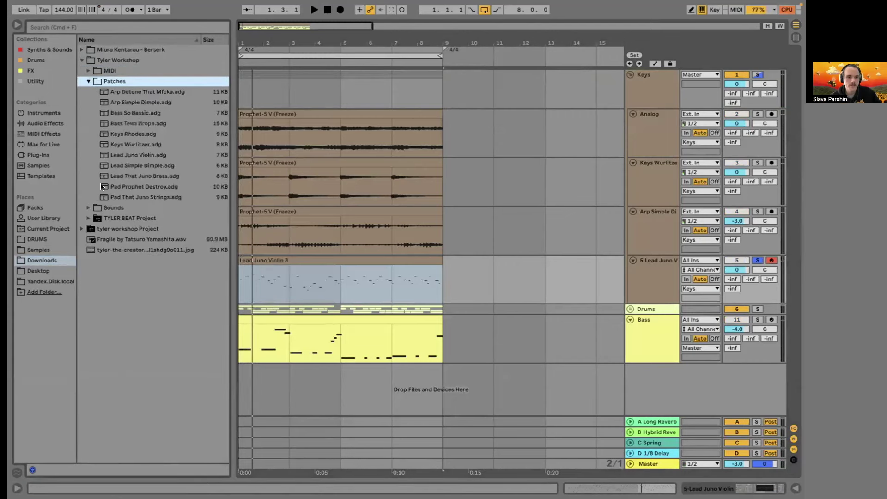
{"action": "left_click_drag", "start_coordinate": [123, 174], "coordinate": [393, 279]}
{"action": "key", "text": "space"}
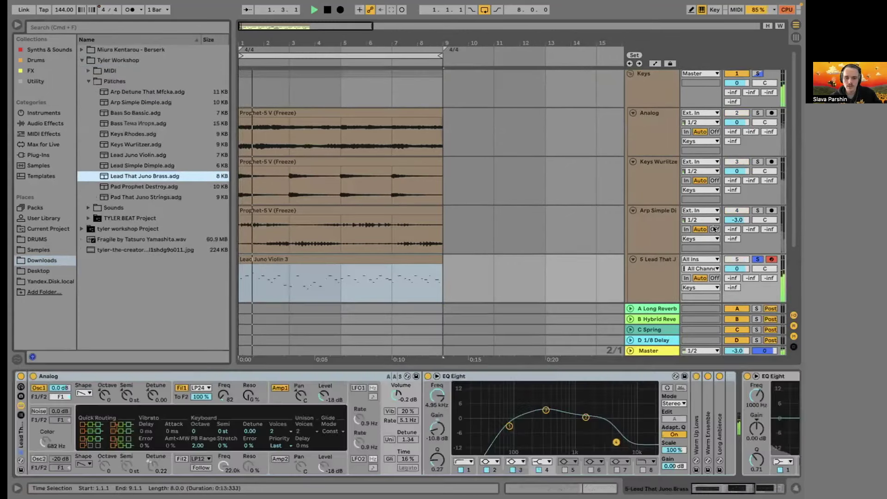
Unsolo the lead track, delete its eight-bar clip and capture a newly played four-bar melody in bars 1–4.
{"action": "left_click", "coordinate": [753, 258]}
{"action": "left_click", "coordinate": [416, 264]}
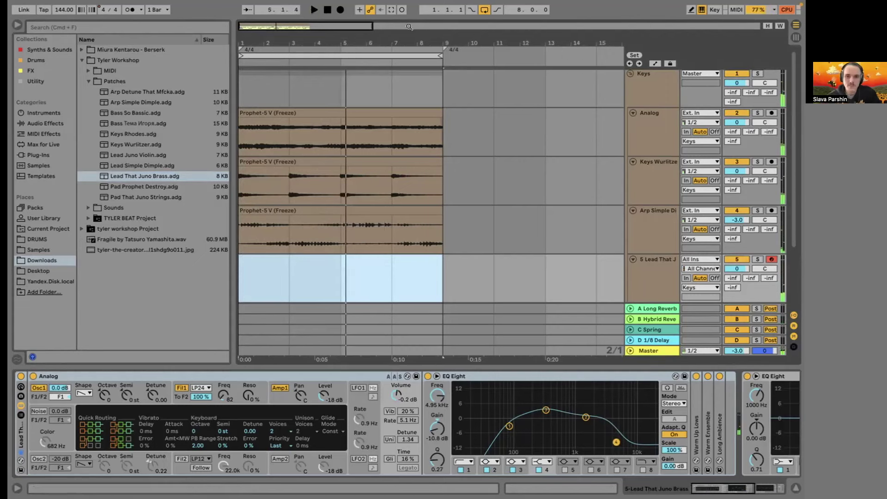
{"action": "key", "text": "space"}
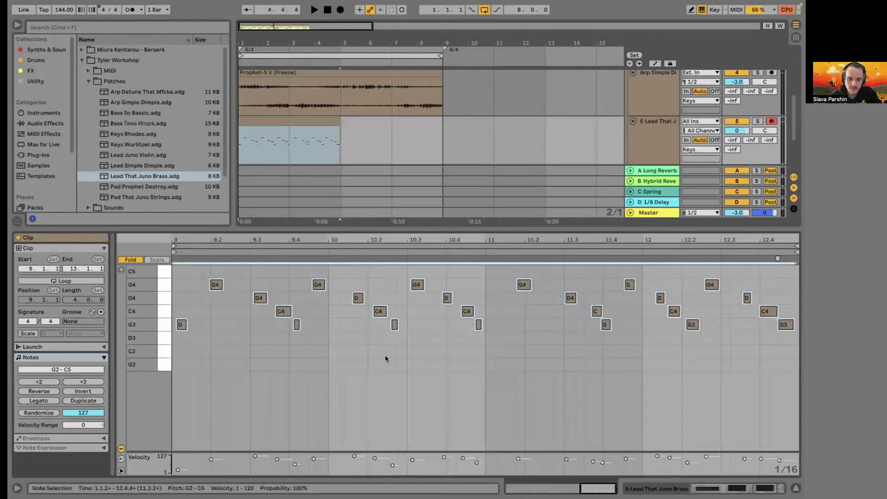
Try quantizing the captured lead notes to 1/16 at 100 %, audition them soloed, then undo the quantization.
{"action": "key", "text": "super+shift+u"}
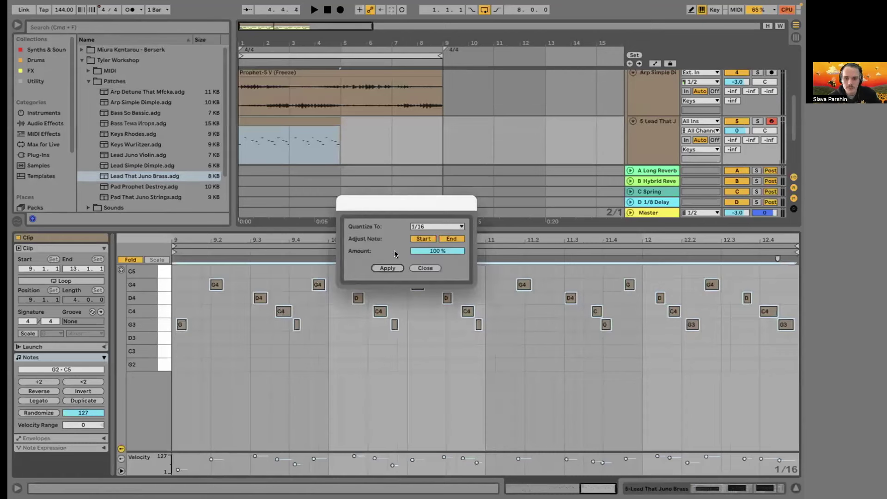
{"action": "left_click", "coordinate": [388, 267]}
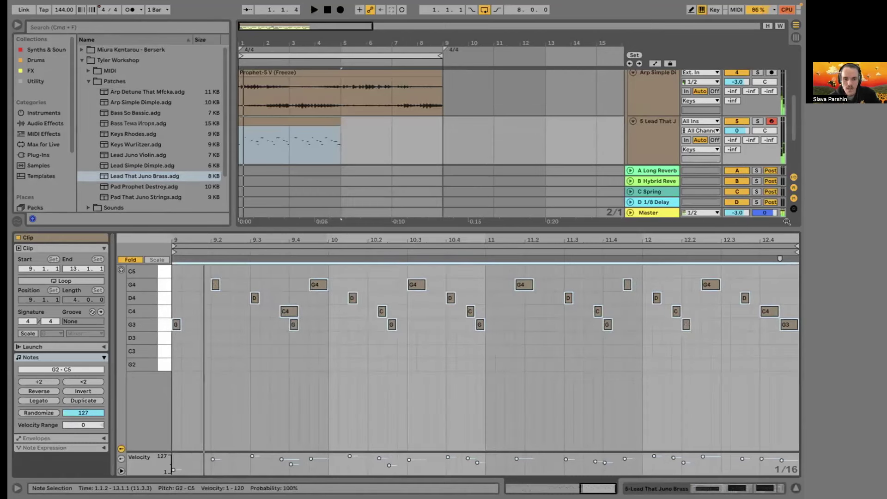
{"action": "left_click", "coordinate": [756, 121]}
{"action": "key", "text": "space"}
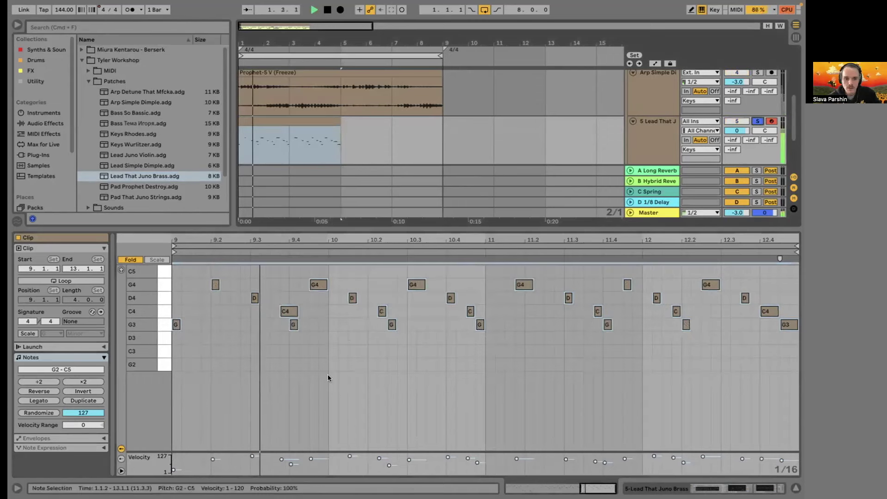
{"action": "key", "text": "space"}
{"action": "key", "text": "super+z"}
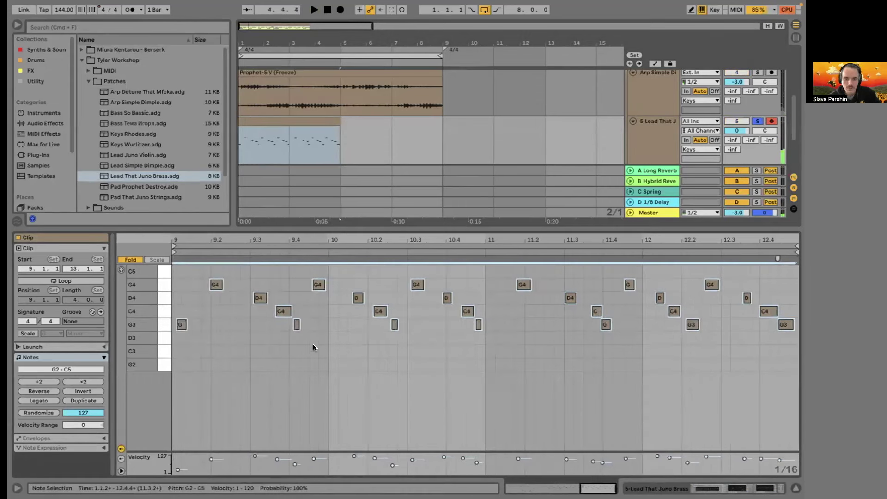
Quantize the lead notes to 1/8 and play the soloed melody.
{"action": "key", "text": "super+shift+u"}
{"action": "left_click", "coordinate": [413, 227]}
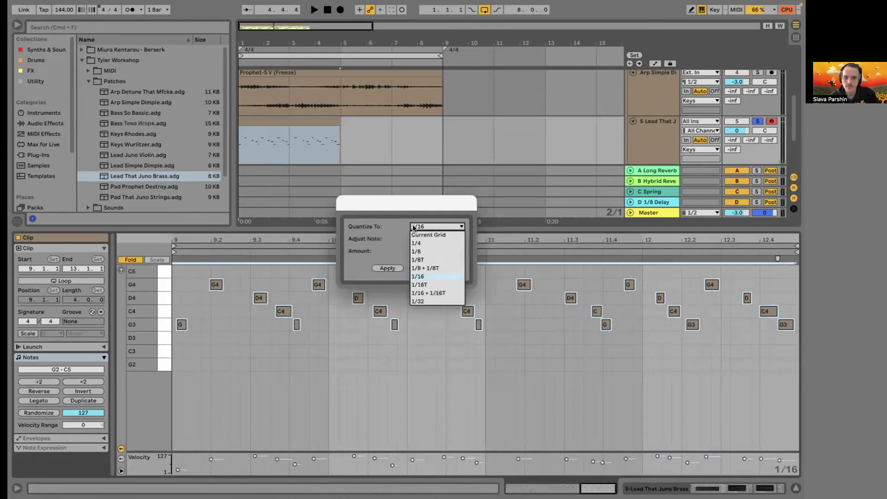
{"action": "left_click", "coordinate": [413, 252]}
{"action": "left_click", "coordinate": [389, 265]}
{"action": "key", "text": "space"}
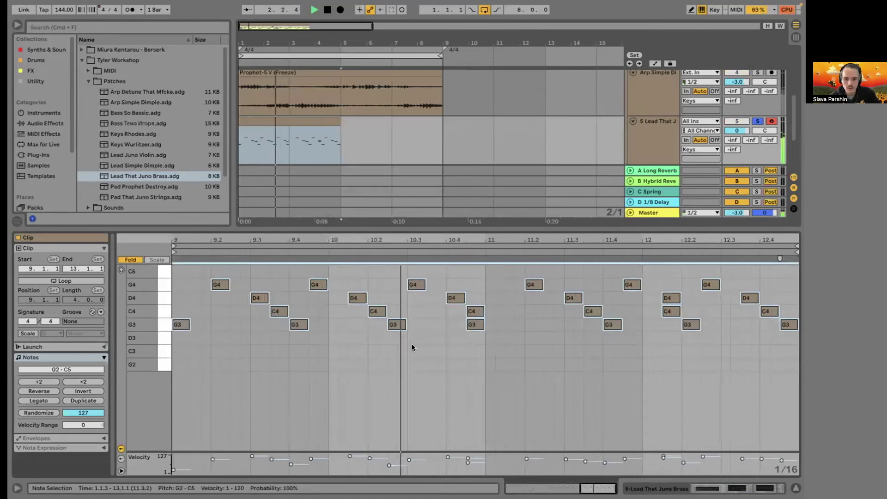
Delete the overlapping G3 note at the end of bar 10 and the C4 note stacked under D4 in bar 12.
{"action": "left_click", "coordinate": [475, 326]}
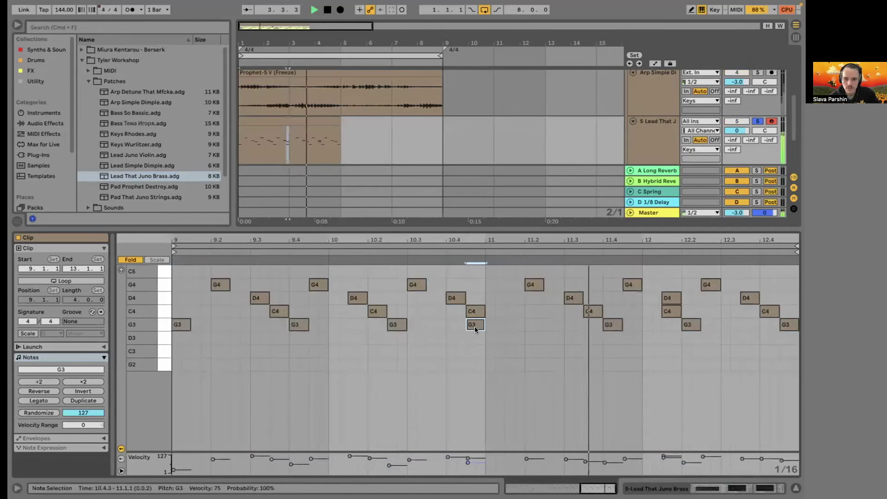
{"action": "key", "text": "Delete"}
{"action": "left_click", "coordinate": [673, 306]}
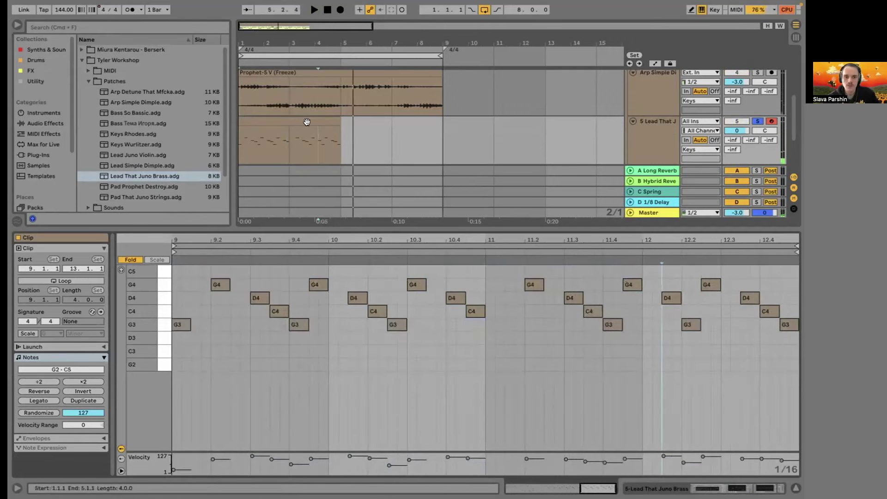
Duplicate the four-bar lead clip into bars 5–8, unsolo the track, hide the clip view and play the loop.
{"action": "key", "text": "ctrl+d"}
{"action": "left_click", "coordinate": [753, 121]}
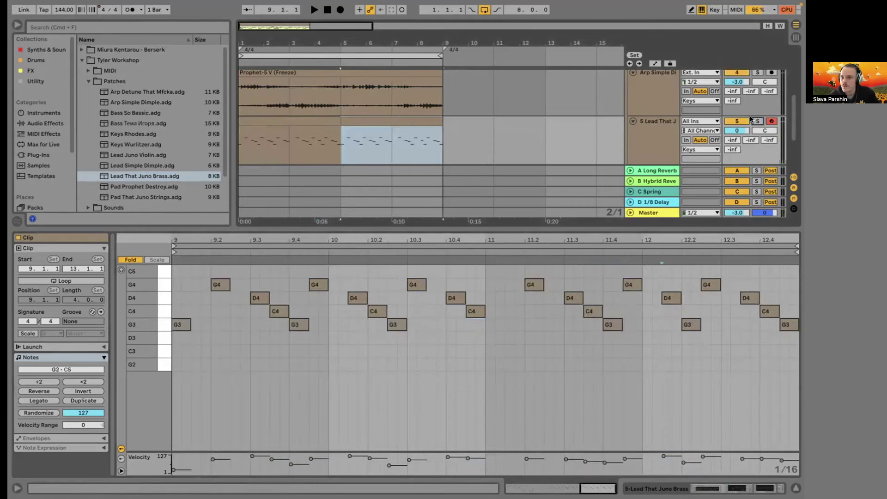
{"action": "key", "text": "ctrl+alt+l"}
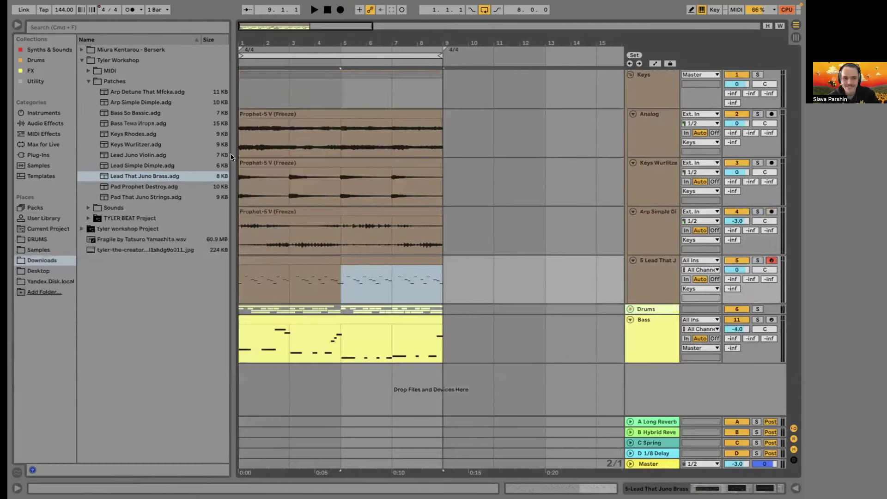
{"action": "key", "text": "space"}
{"action": "key", "text": "space"}
Freeze the Lead That Juno Brass track and the Bass track.
{"action": "left_click", "coordinate": [666, 272]}
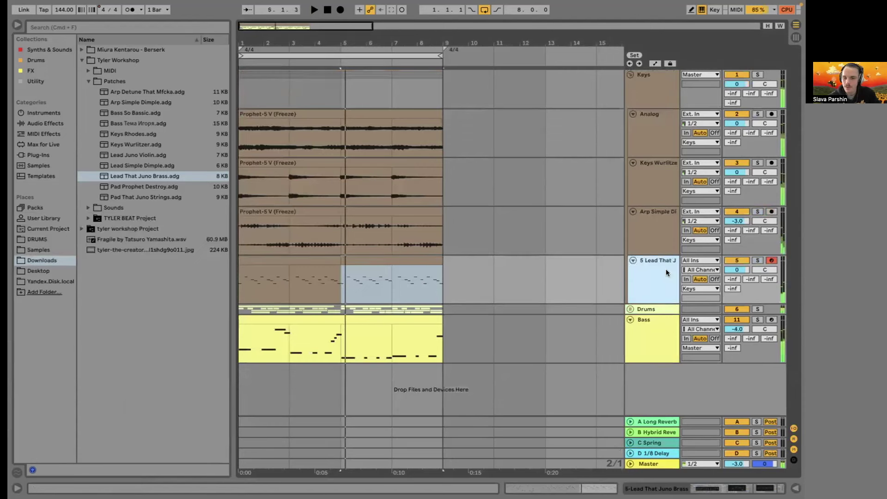
{"action": "right_click", "coordinate": [666, 272]}
{"action": "left_click", "coordinate": [544, 89]}
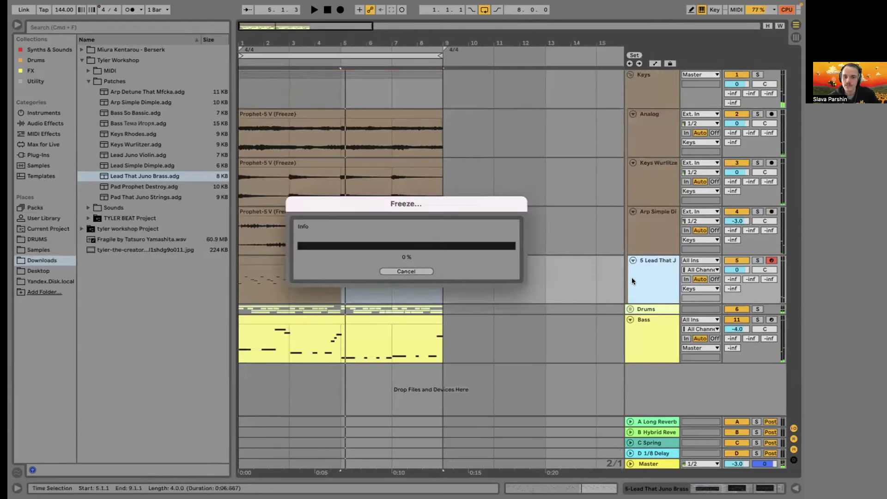
{"action": "right_click", "coordinate": [655, 340]}
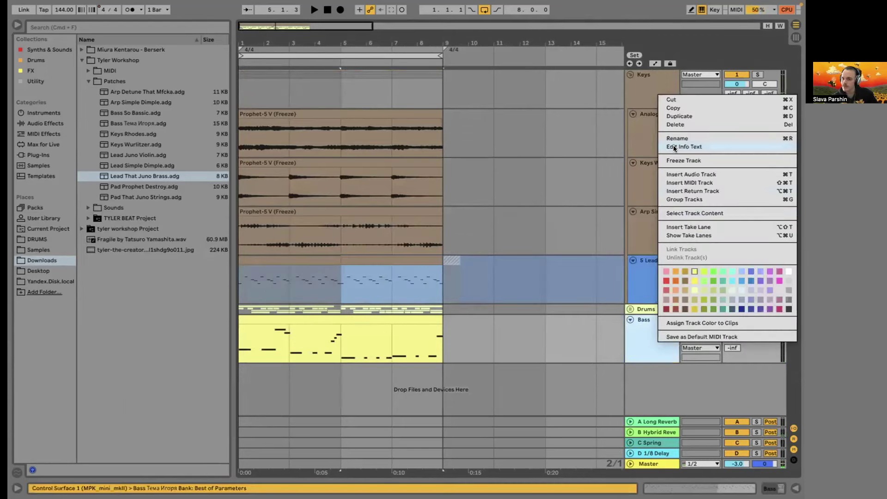
{"action": "left_click", "coordinate": [669, 160]}
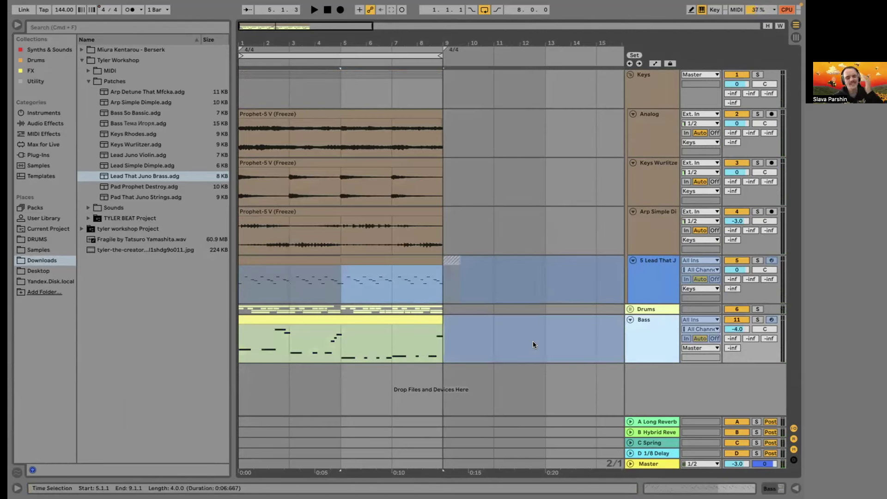
Play the loop and set the Lead That Juno Brass track's volume to -7.2 dB and its pan to 14R.
{"action": "left_click_drag", "start_coordinate": [478, 351], "coordinate": [456, 347]}
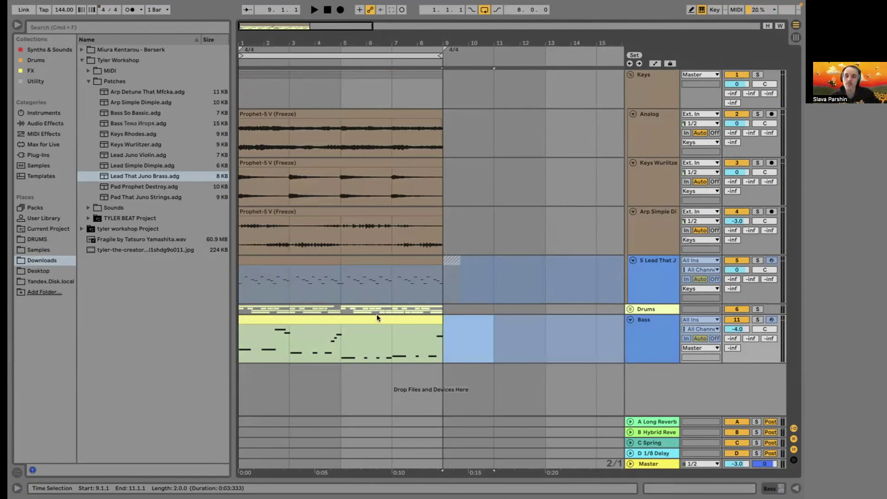
{"action": "left_click", "coordinate": [313, 260]}
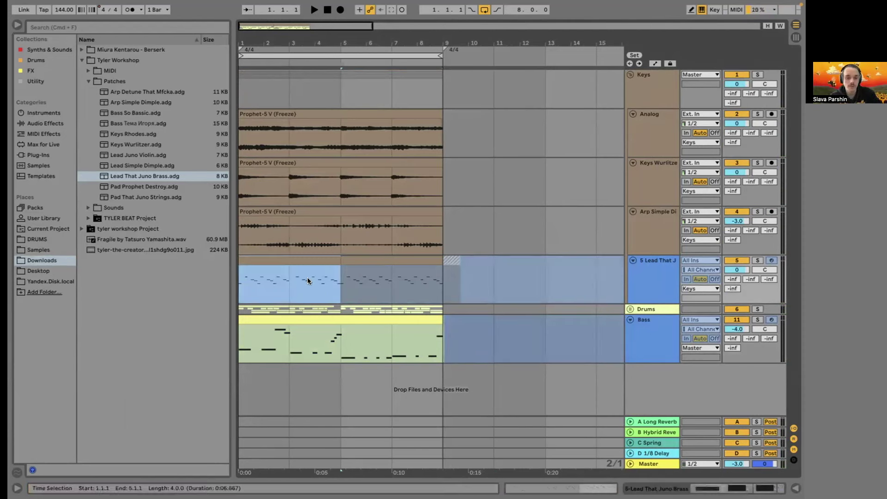
{"action": "key", "text": "space"}
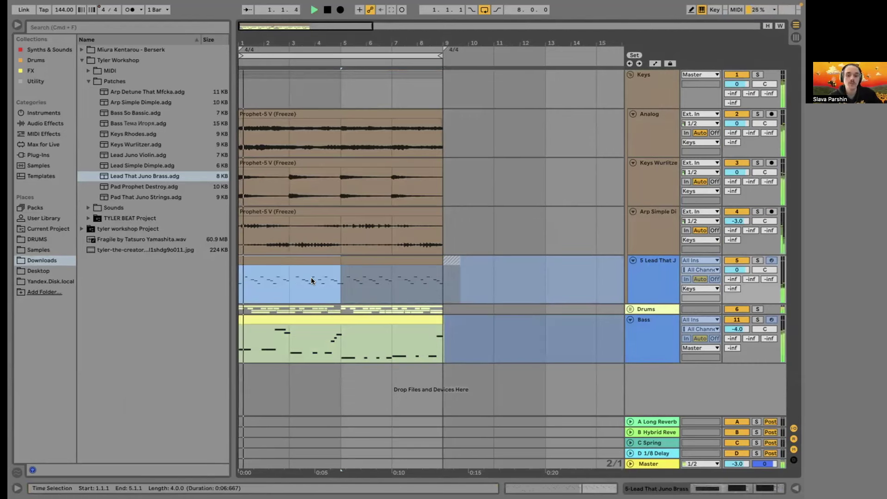
{"action": "mouse_move", "coordinate": [741, 269]}
{"action": "left_mouse_down"}
{"action": "mouse_move", "coordinate": [754, 263]}
{"action": "mouse_move", "coordinate": [737, 273]}
{"action": "left_mouse_up"}
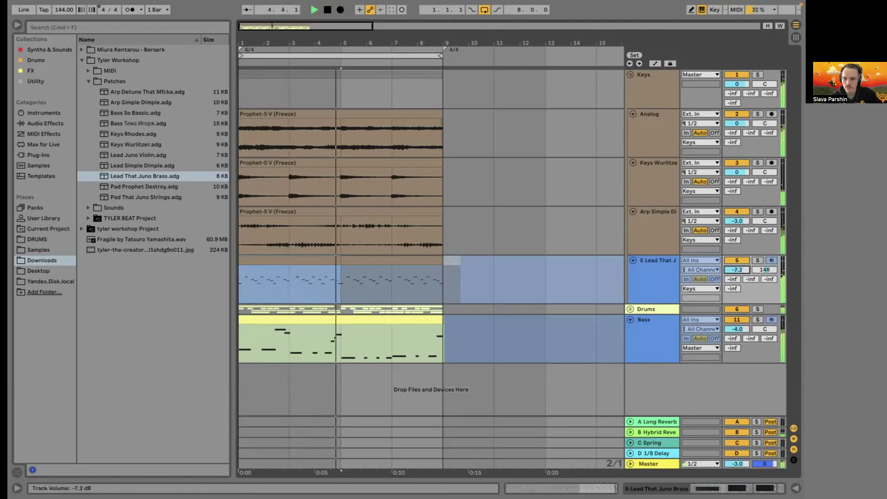
Duplicate the Lead That Juno Brass track, unfreeze the copy and replace its instrument with Lead Simple Dimple.adg.
{"action": "left_click", "coordinate": [661, 270]}
{"action": "key", "text": "super+d"}
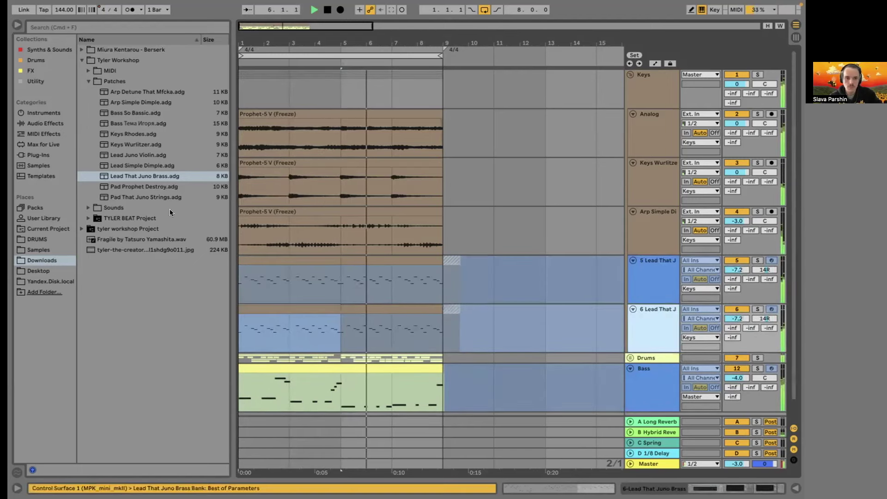
{"action": "left_click", "coordinate": [132, 165]}
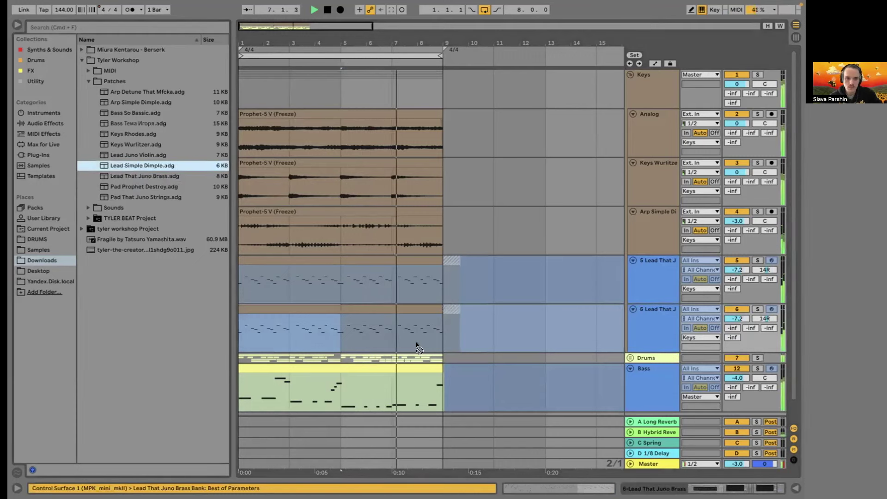
{"action": "right_click", "coordinate": [647, 315]}
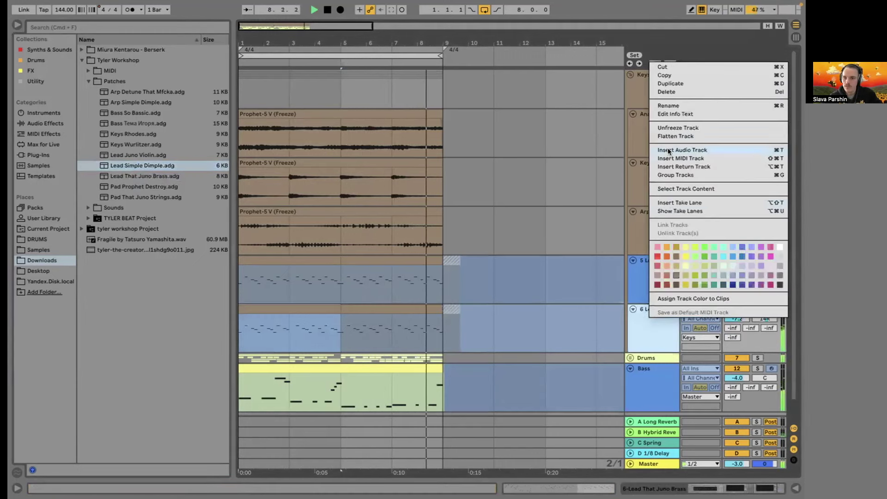
{"action": "left_click", "coordinate": [667, 130]}
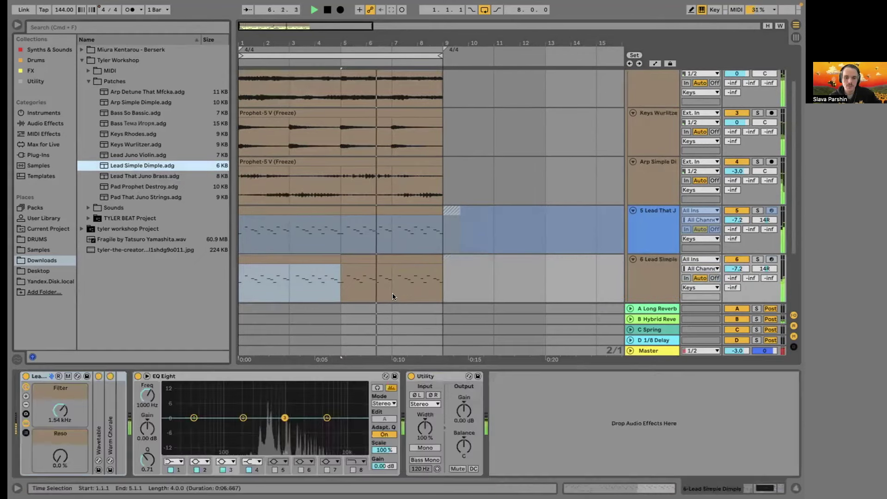
Delete both clips from the Lead Simple Dimple track, stop playback and fit all track heights into view.
{"action": "scroll", "coordinate": [647, 273], "scroll_direction": "down", "scroll_amount": 2}
{"action": "left_click", "coordinate": [757, 220]}
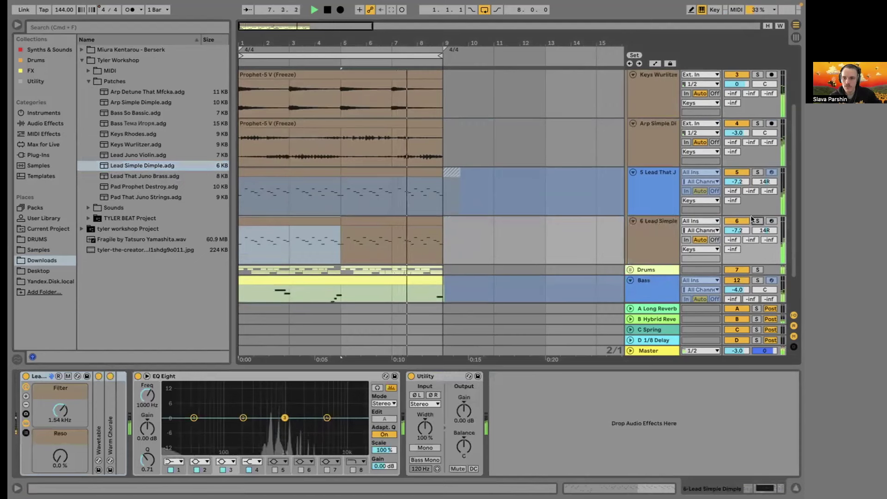
{"action": "left_click", "coordinate": [418, 220]}
{"action": "left_click", "coordinate": [286, 240], "text": "shift"}
{"action": "key", "text": "space"}
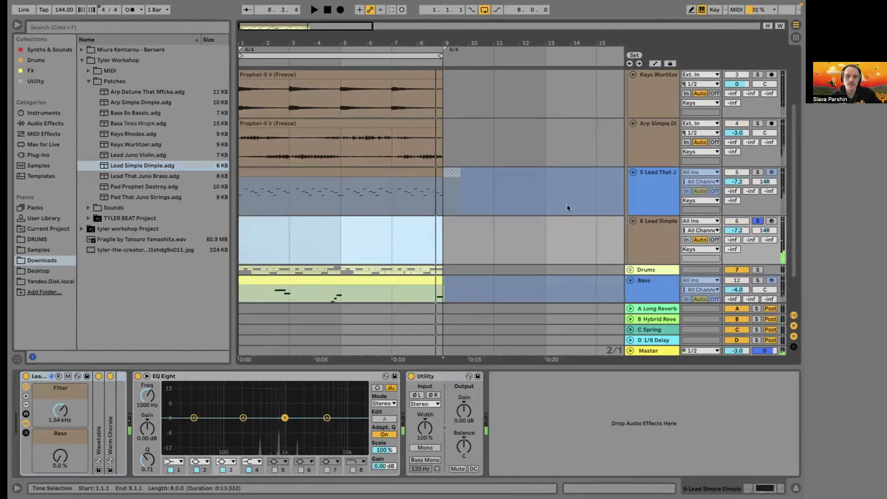
{"action": "left_click", "coordinate": [757, 220]}
{"action": "key", "text": "h"}
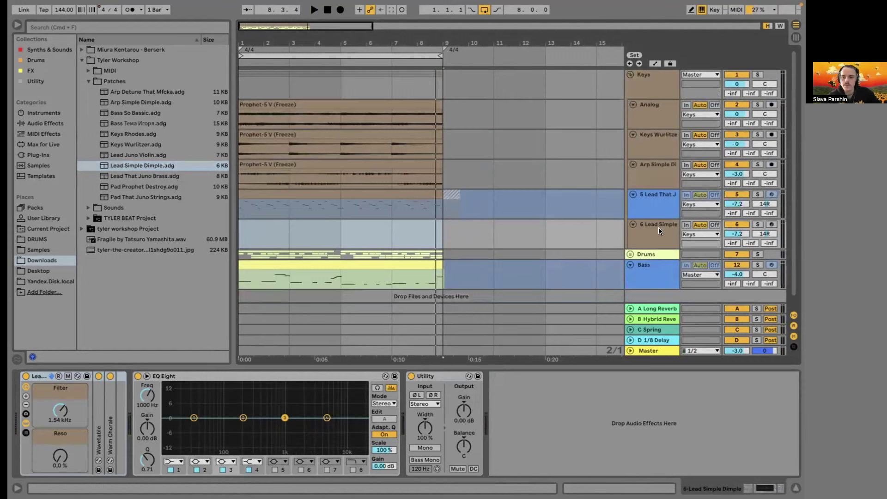
Set the Lead That Juno Brass track to -6.6 dB volume and 21R pan, and pan the Lead Simple Dimple track to 25L.
{"action": "left_click", "coordinate": [324, 203]}
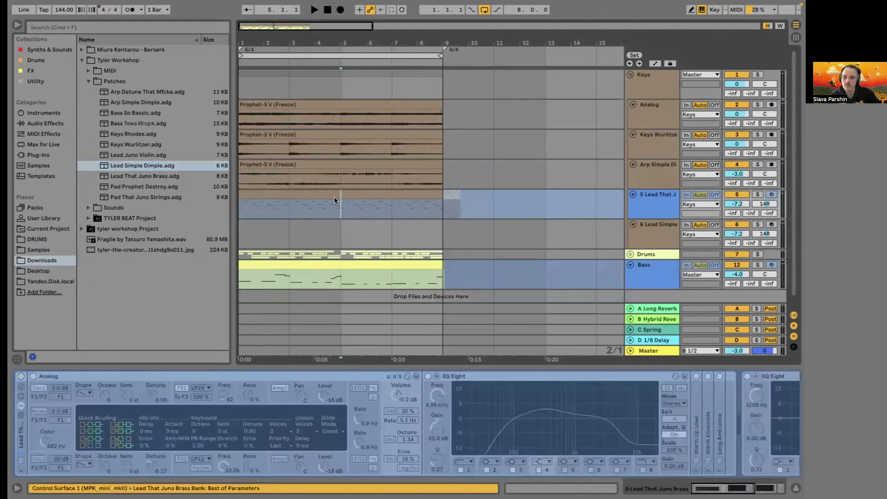
{"action": "left_click", "coordinate": [337, 197]}
{"action": "left_click", "coordinate": [379, 191], "text": "shift"}
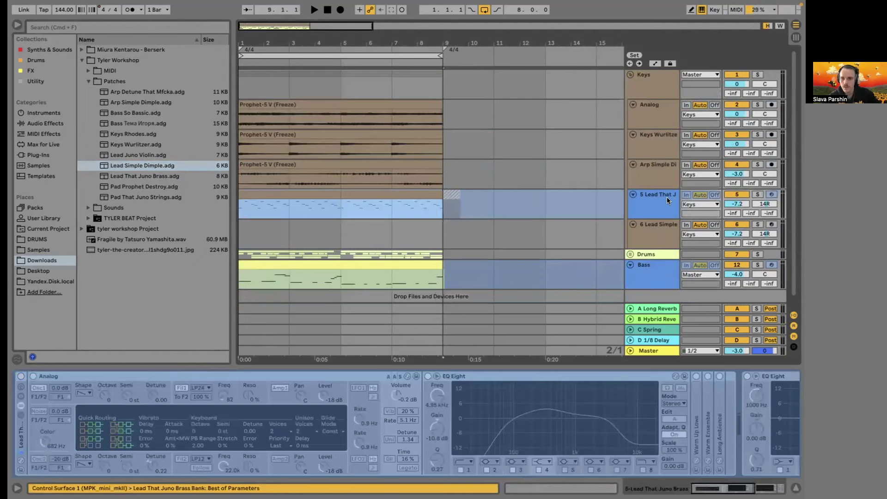
{"action": "left_click_drag", "start_coordinate": [724, 200], "coordinate": [724, 202]}
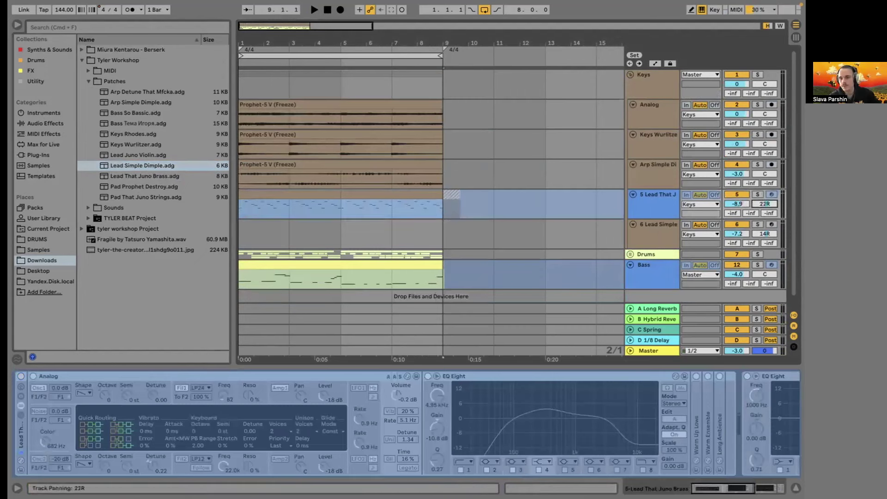
{"action": "left_click", "coordinate": [764, 233]}
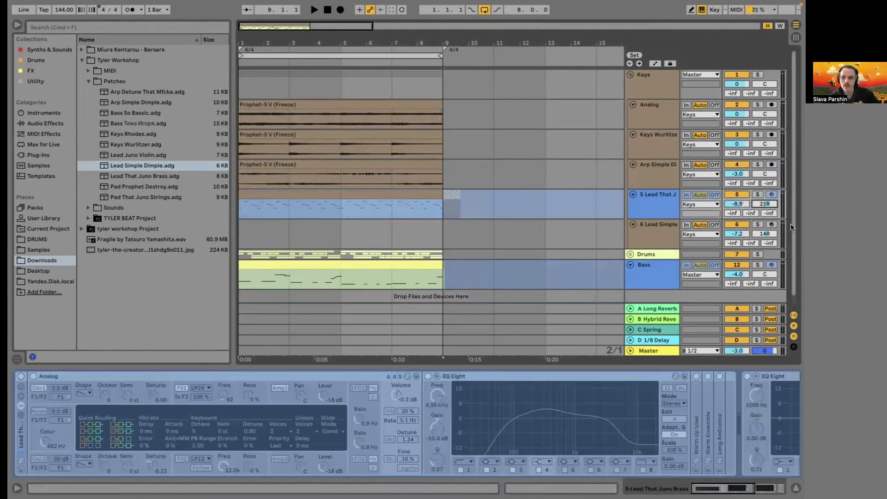
{"action": "key", "text": "space"}
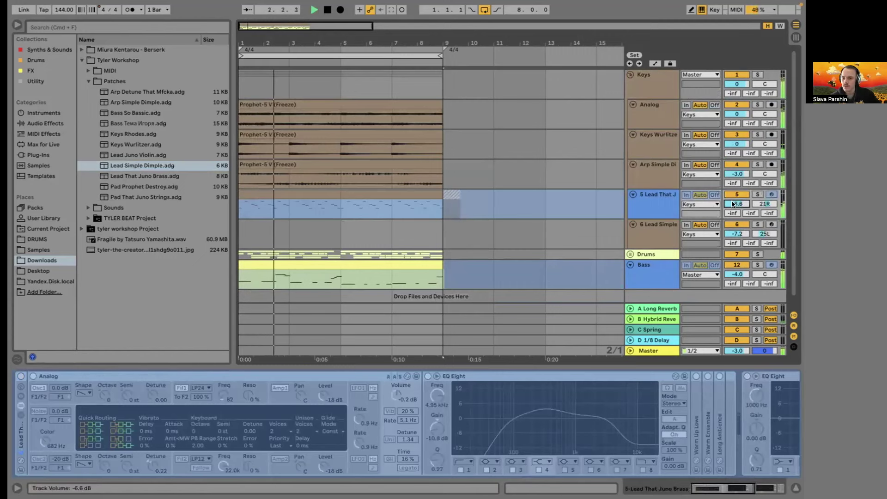
Arm the Lead Simple Dimple track and set its volume to 0 dB during playback, then stop the loop.
{"action": "left_click", "coordinate": [617, 236]}
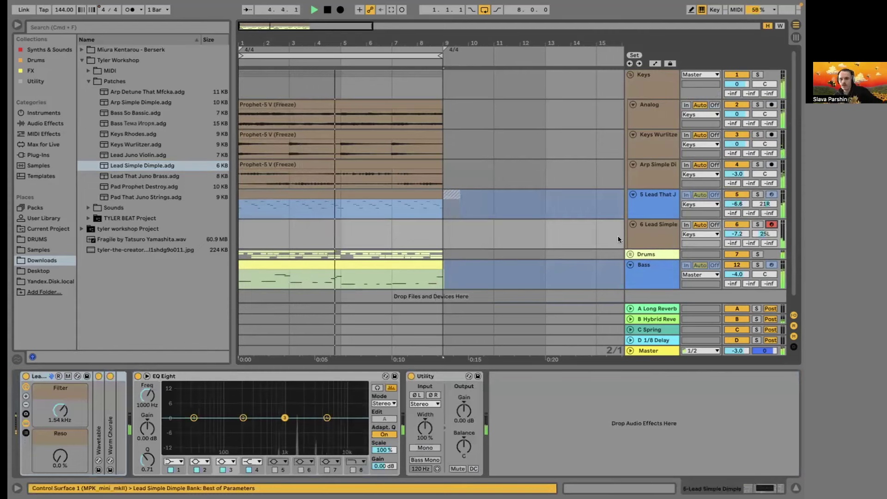
{"action": "left_click_drag", "start_coordinate": [737, 234], "coordinate": [738, 225]}
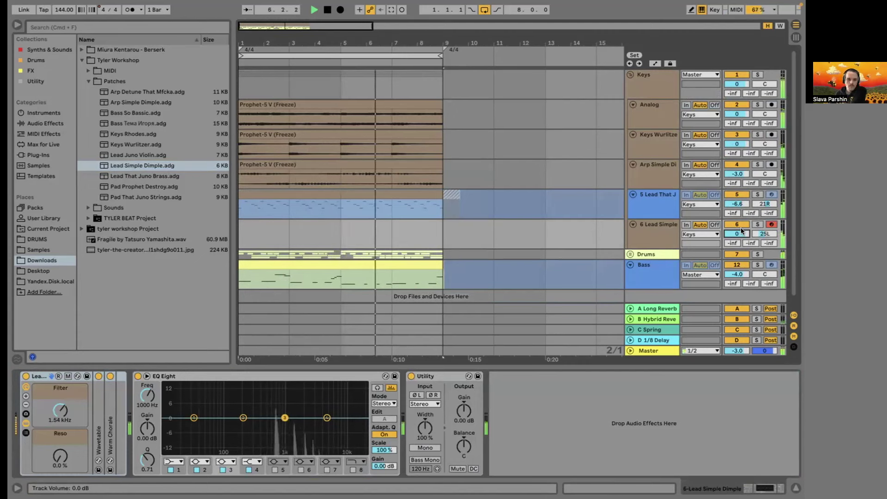
{"action": "key", "text": "space"}
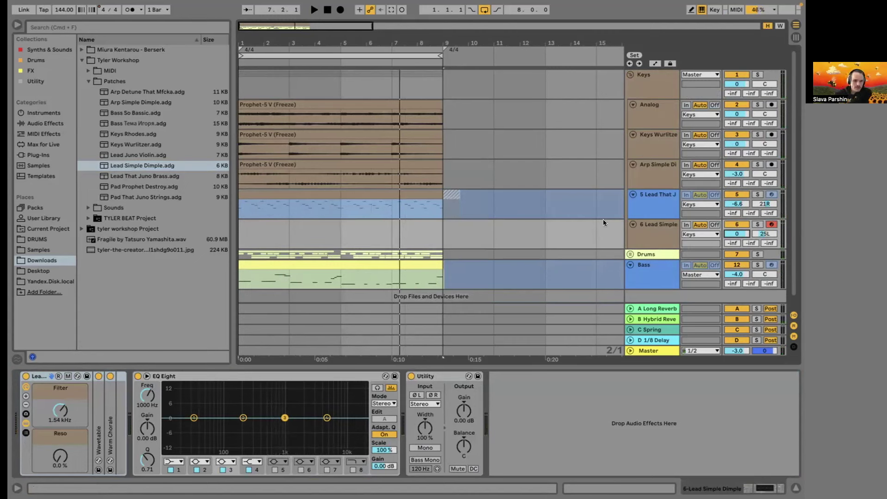
Raise the Lead Simple Dimple track's volume to 5.1 dB while playing test notes, and play a melody over the loop.
{"action": "key", "text": "a"}
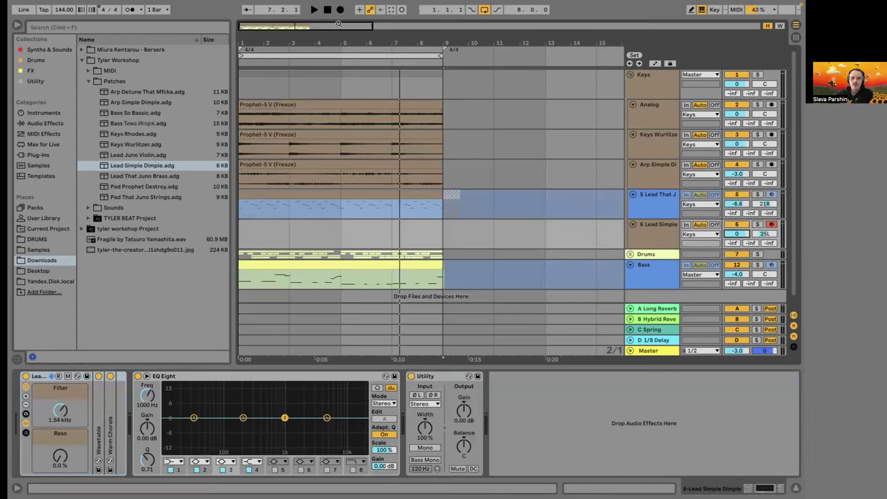
{"action": "key", "text": "a"}
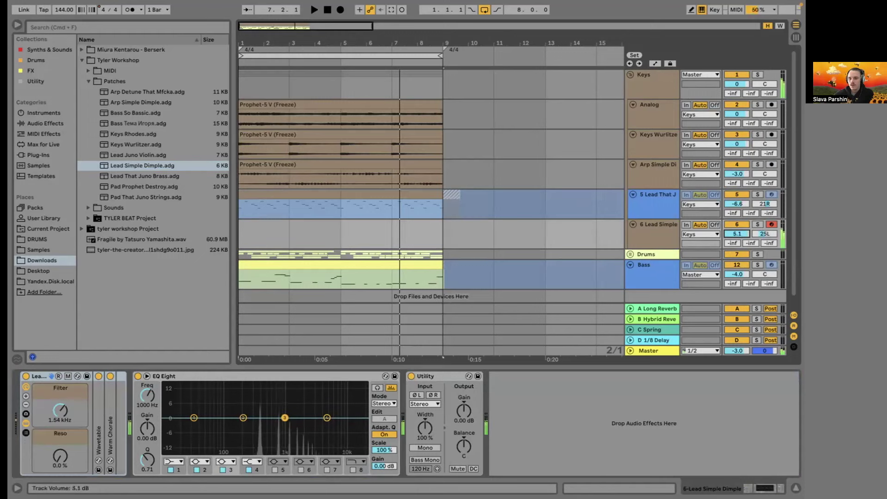
{"action": "left_click_drag", "start_coordinate": [730, 236], "coordinate": [729, 240]}
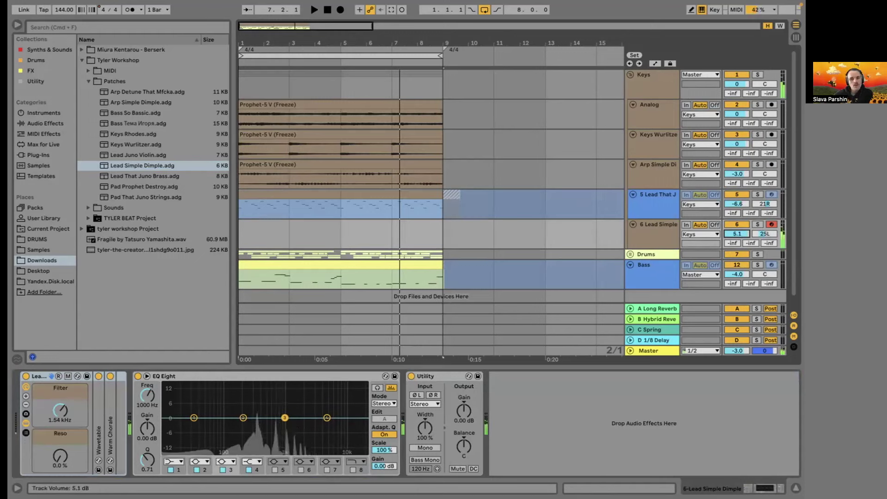
{"action": "key", "text": "space"}
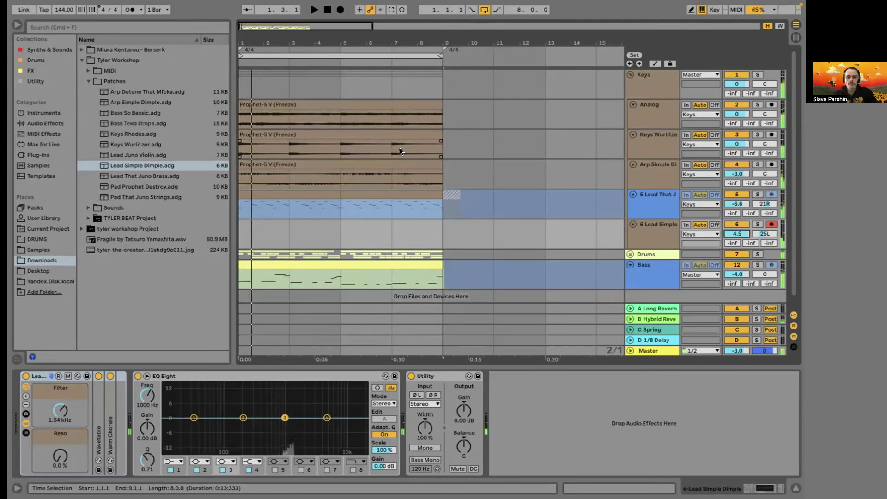
Align the start of the played melody clip on the Lead Simple Dimple track with bar 1 and open its notes for editing.
{"action": "key", "text": "space"}
{"action": "mouse_move", "coordinate": [248, 223]}
{"action": "left_mouse_down"}
{"action": "mouse_move", "coordinate": [332, 235]}
{"action": "mouse_move", "coordinate": [437, 228]}
{"action": "mouse_move", "coordinate": [239, 229]}
{"action": "left_mouse_up"}
{"action": "key", "text": "space"}
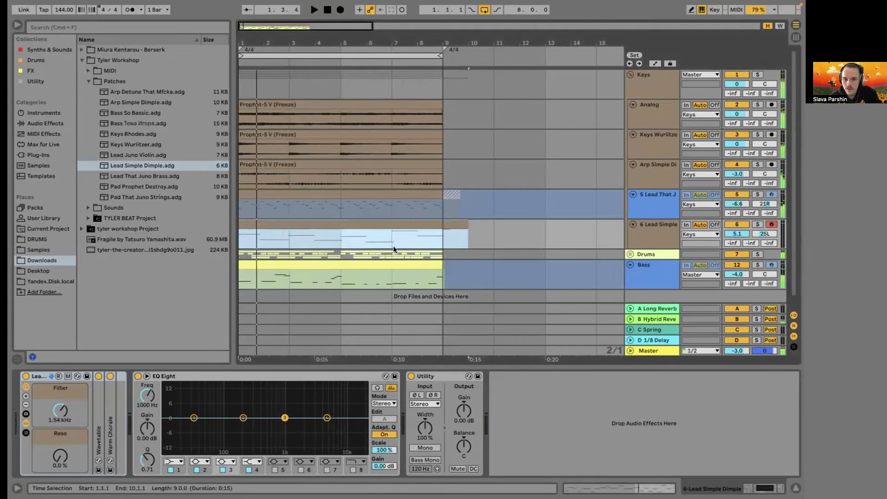
{"action": "left_click", "coordinate": [648, 485]}
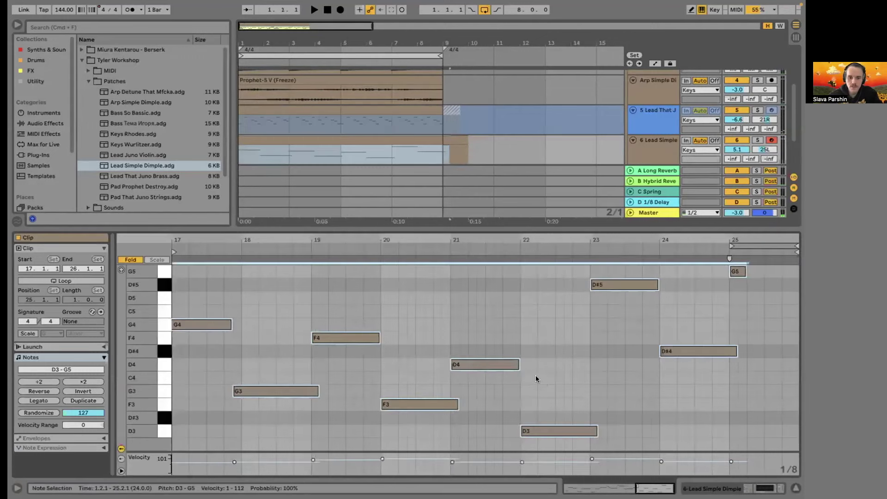
Check the clip's opening in playback and move the first G4 note so that it starts at 17.1.1.
{"action": "left_click", "coordinate": [225, 352]}
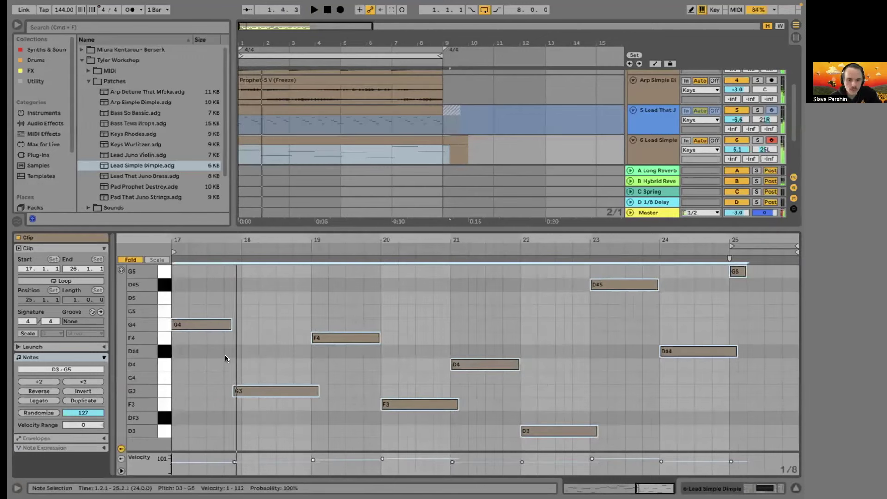
{"action": "key", "text": "space"}
{"action": "double_click", "coordinate": [225, 351]}
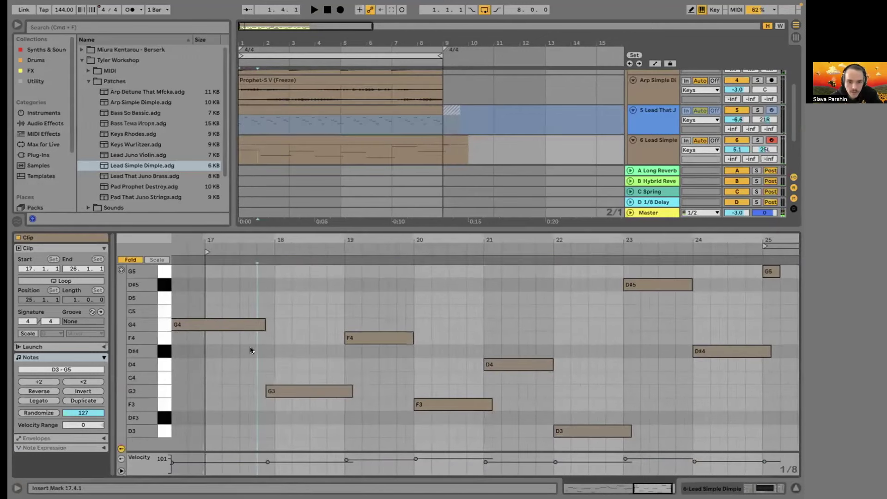
{"action": "left_click_drag", "start_coordinate": [225, 326], "coordinate": [258, 324]}
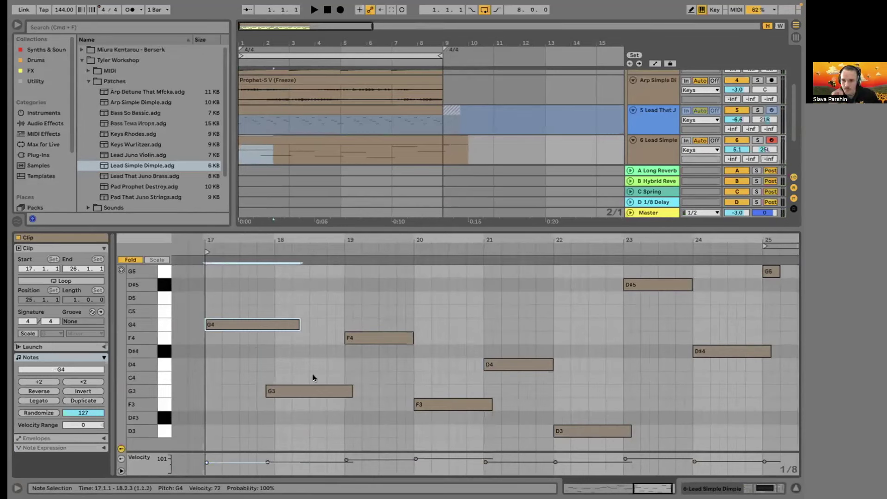
Trim the end of the Lead Simple Dimple clip to bar 9 and close the clip's note editor.
{"action": "left_click", "coordinate": [452, 139]}
{"action": "left_click_drag", "start_coordinate": [456, 137], "coordinate": [441, 136]}
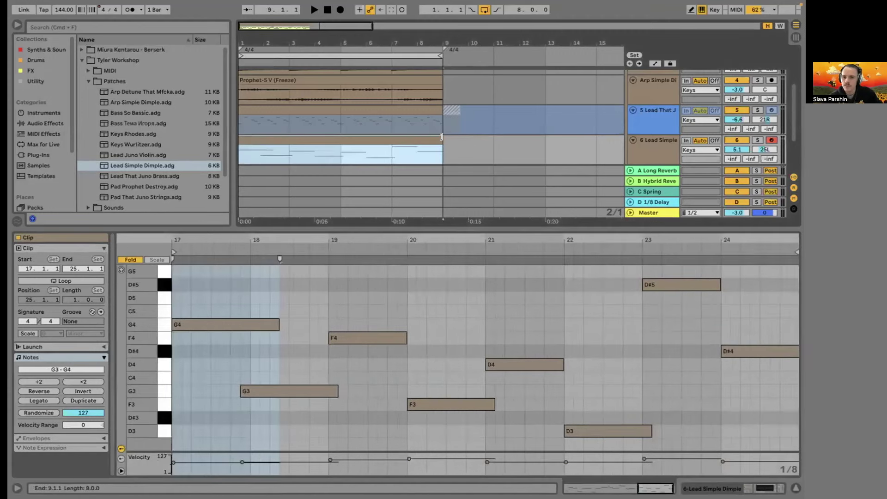
{"action": "left_click", "coordinate": [795, 488]}
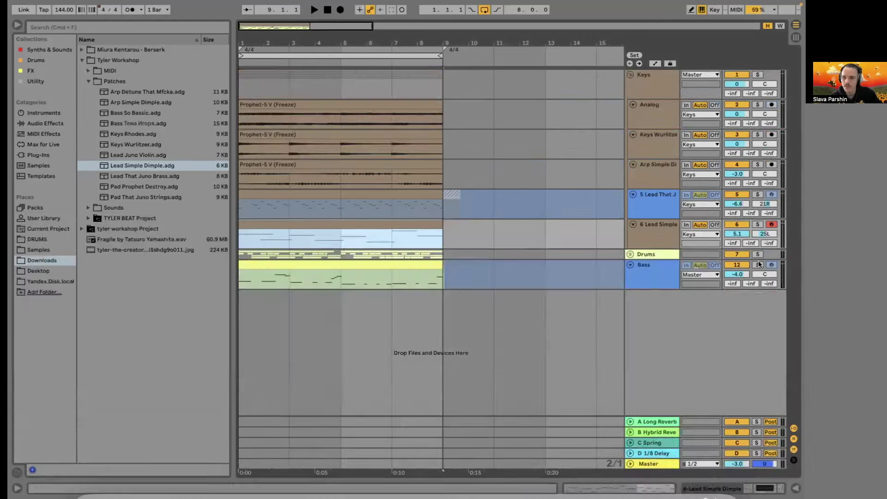
Reset the Lead Simple Dimple track's volume to 0 dB and freeze the track.
{"action": "left_click", "coordinate": [737, 233]}
{"action": "key", "text": "Delete"}
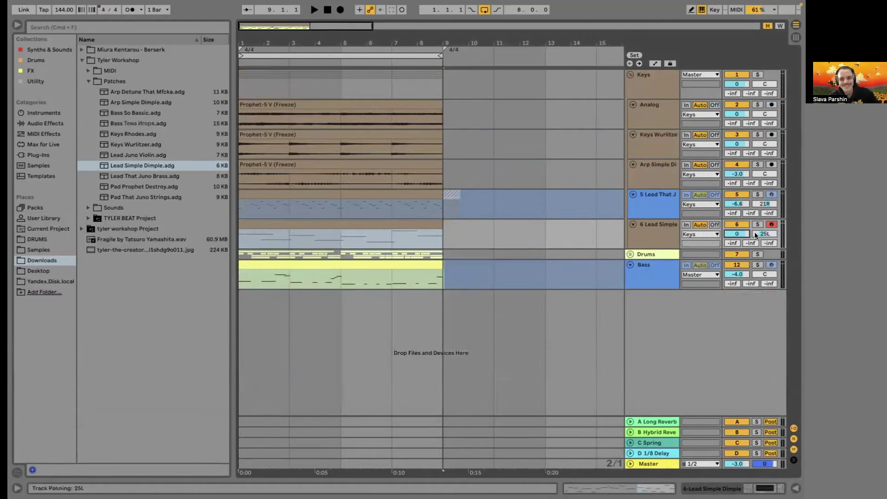
{"action": "right_click", "coordinate": [660, 233]}
{"action": "left_click", "coordinate": [674, 301]}
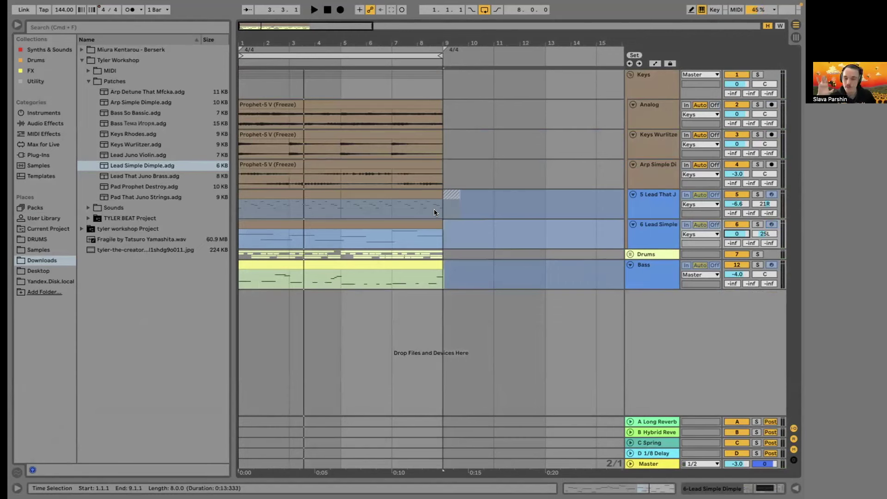
Select bars 9 to 11 on the Bass track and expand the FX folder under Tyler Workshop's Sounds in Downloads.
{"action": "left_click", "coordinate": [445, 271]}
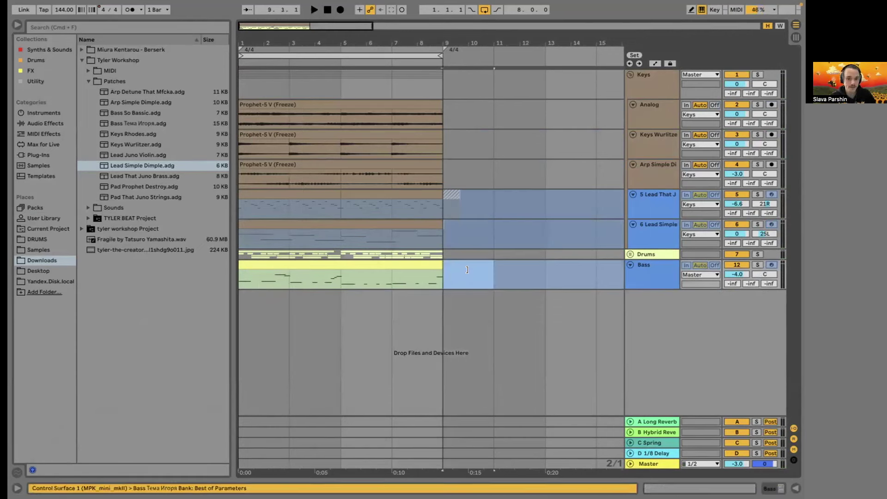
{"action": "left_click", "coordinate": [36, 249]}
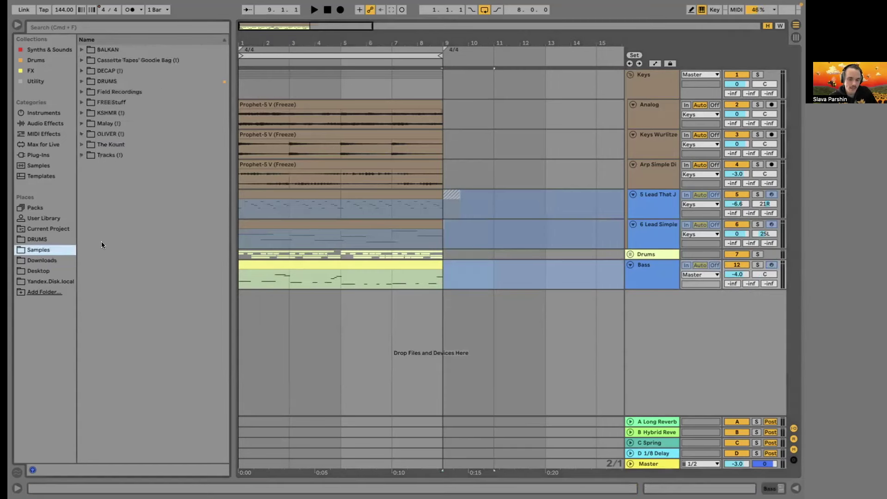
{"action": "left_click", "coordinate": [52, 253]}
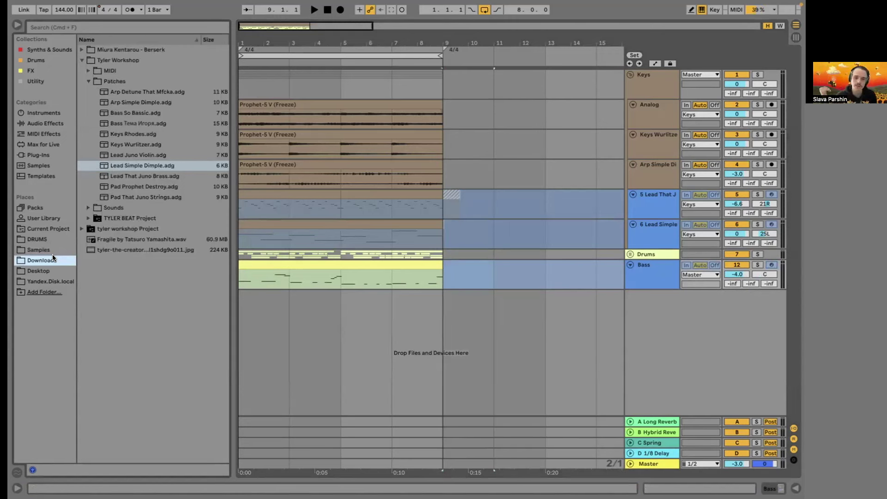
{"action": "left_click", "coordinate": [90, 210]}
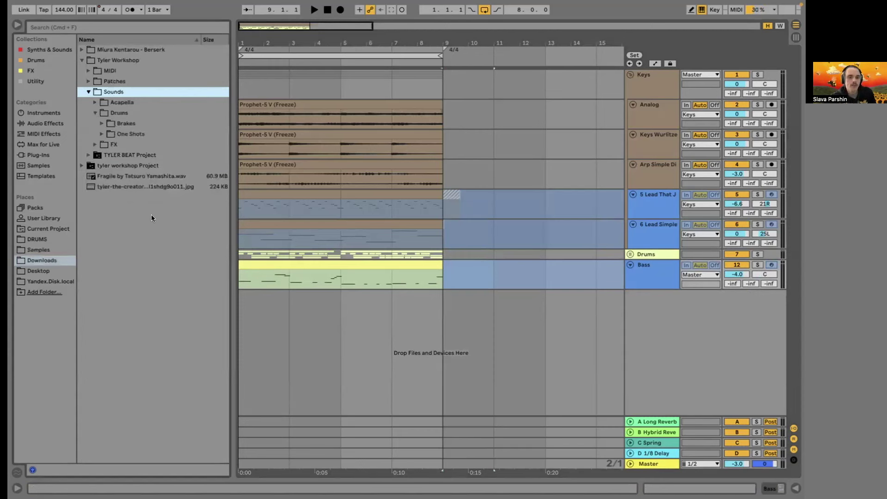
{"action": "key", "text": "Down"}
{"action": "key", "text": "Down"}
{"action": "key", "text": "Down"}
{"action": "key", "text": "Down"}
{"action": "key", "text": "Right"}
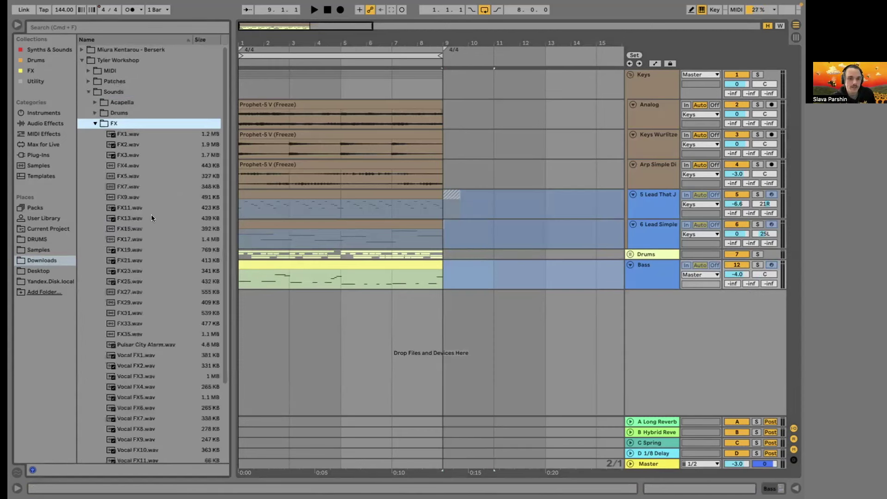
Preview several numbered effects from the FX folder, including FX4.wav, FX9.wav, FX19.wav and FX27.wav.
{"action": "left_click", "coordinate": [137, 165]}
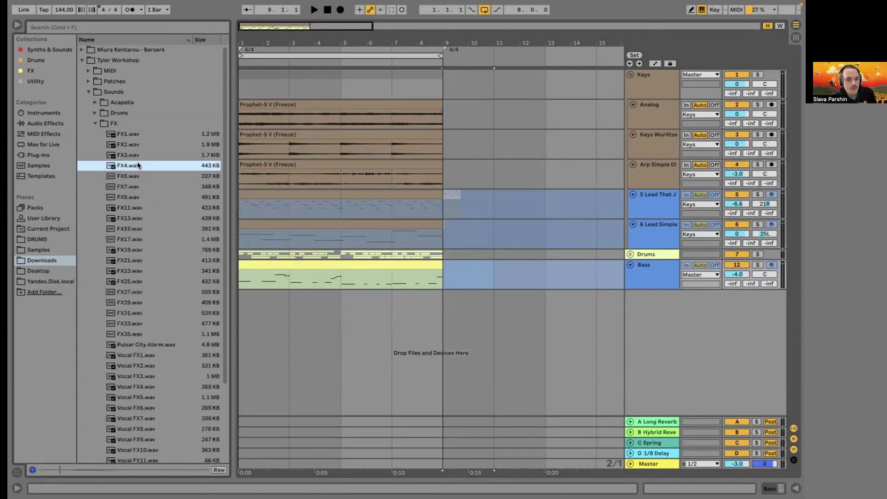
{"action": "left_click", "coordinate": [133, 194]}
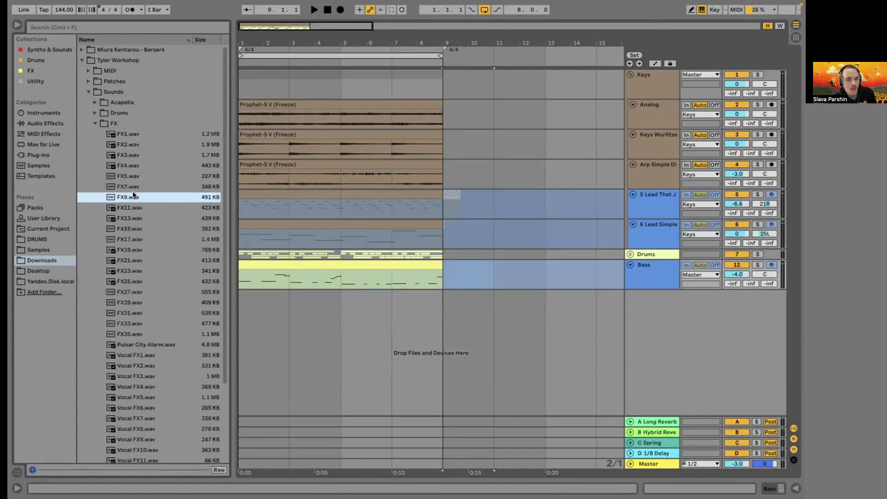
{"action": "left_click", "coordinate": [129, 249]}
{"action": "left_click", "coordinate": [137, 290]}
Preview several vocal effects in the FX folder, including Vocal FX5, FX4, FX7, FX14, FX11 and FX8.
{"action": "left_click", "coordinate": [127, 393]}
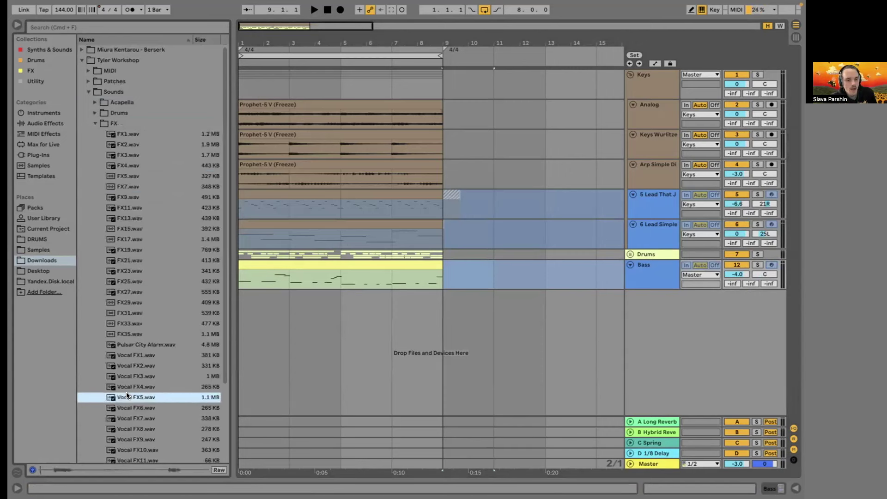
{"action": "scroll", "coordinate": [126, 391], "scroll_direction": "down", "scroll_amount": 2}
{"action": "left_click", "coordinate": [137, 351]}
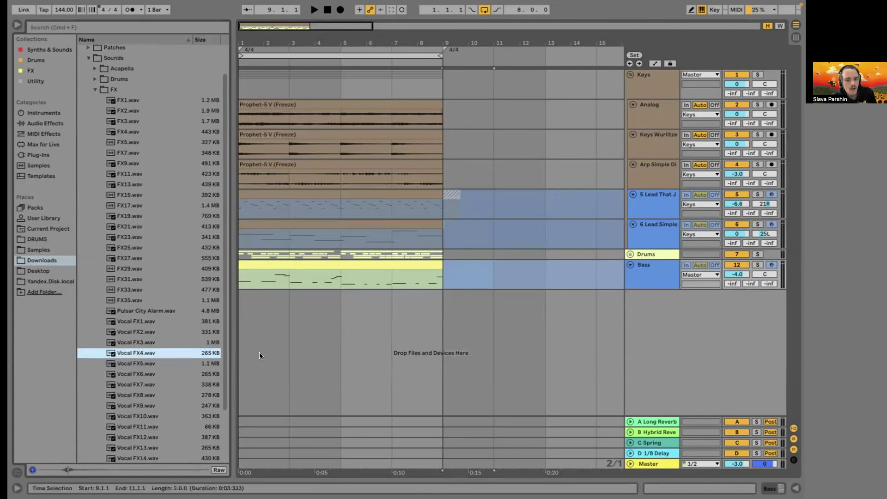
{"action": "left_click", "coordinate": [163, 386]}
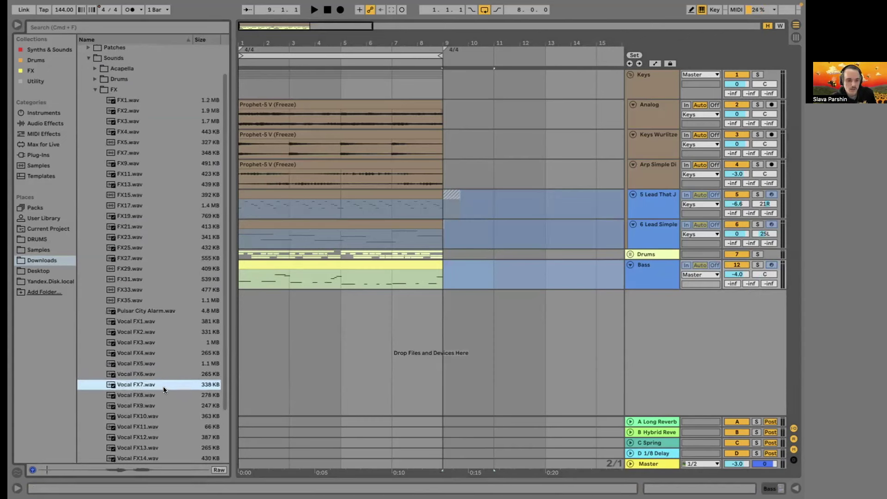
{"action": "scroll", "coordinate": [148, 402], "scroll_direction": "down", "scroll_amount": 3}
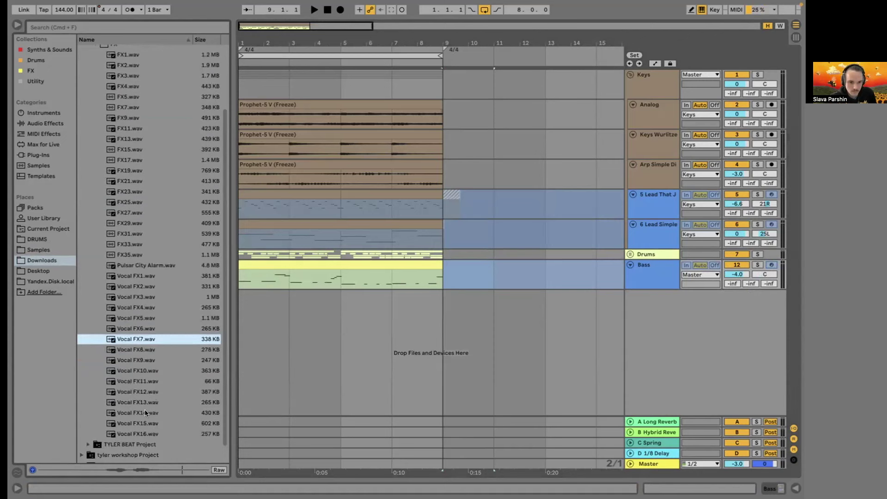
{"action": "left_click", "coordinate": [145, 410]}
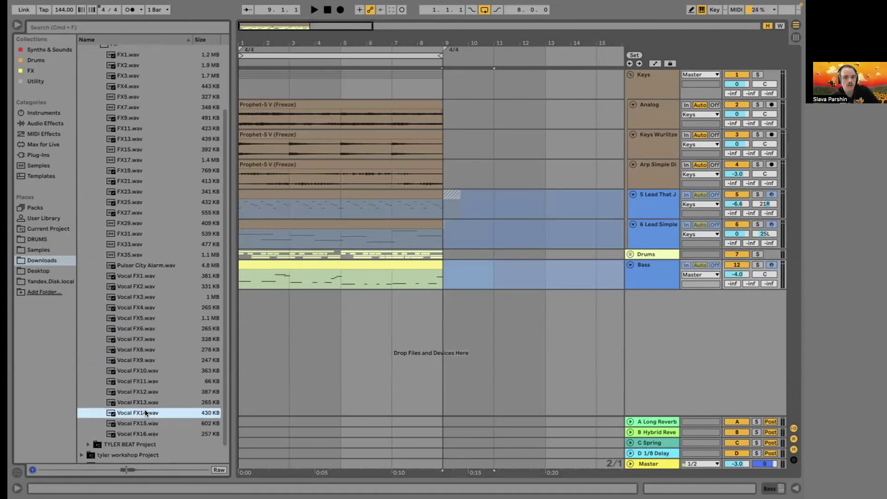
{"action": "key", "text": "Up"}
{"action": "key", "text": "Up"}
{"action": "key", "text": "Up"}
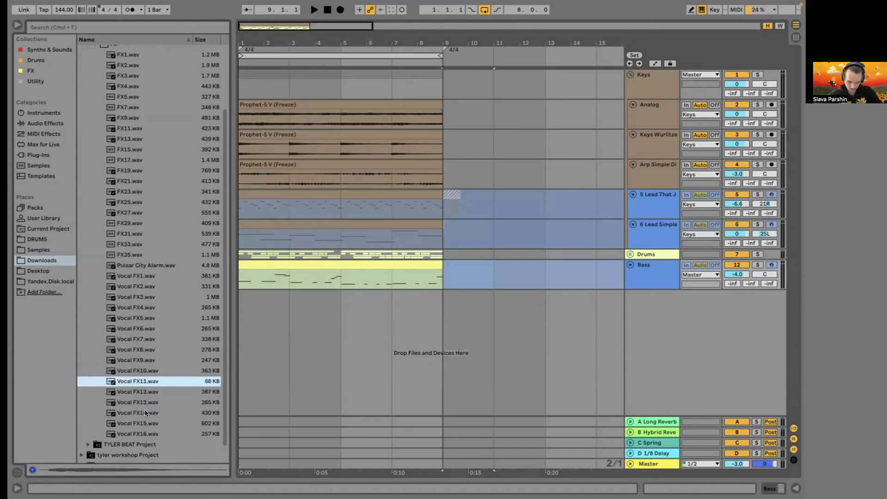
{"action": "key", "text": "Up"}
{"action": "key", "text": "Up"}
{"action": "key", "text": "Up"}
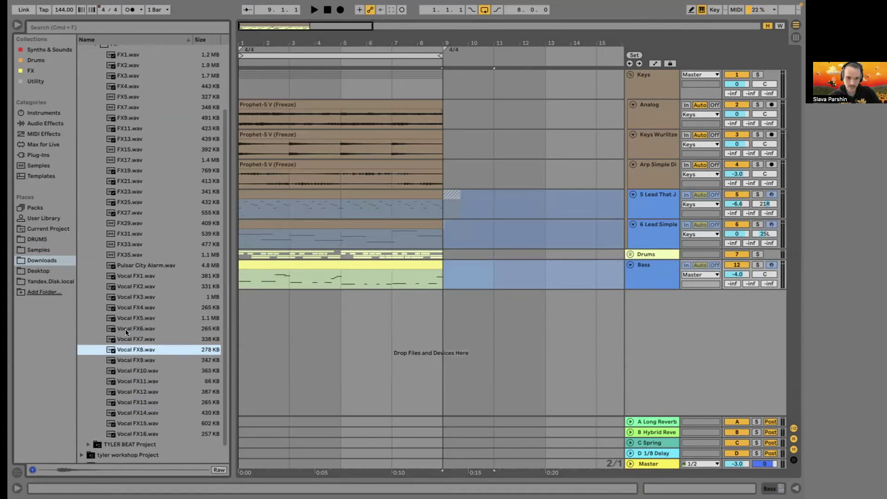
Place Vocal FX8.wav on a new audio track at bar 8 and set its Long Reverb send to -15.0 dB during playback.
{"action": "mouse_move", "coordinate": [125, 347]}
{"action": "left_mouse_down"}
{"action": "mouse_move", "coordinate": [450, 343]}
{"action": "mouse_move", "coordinate": [412, 333]}
{"action": "mouse_move", "coordinate": [402, 317]}
{"action": "left_mouse_up"}
{"action": "left_click", "coordinate": [353, 305]}
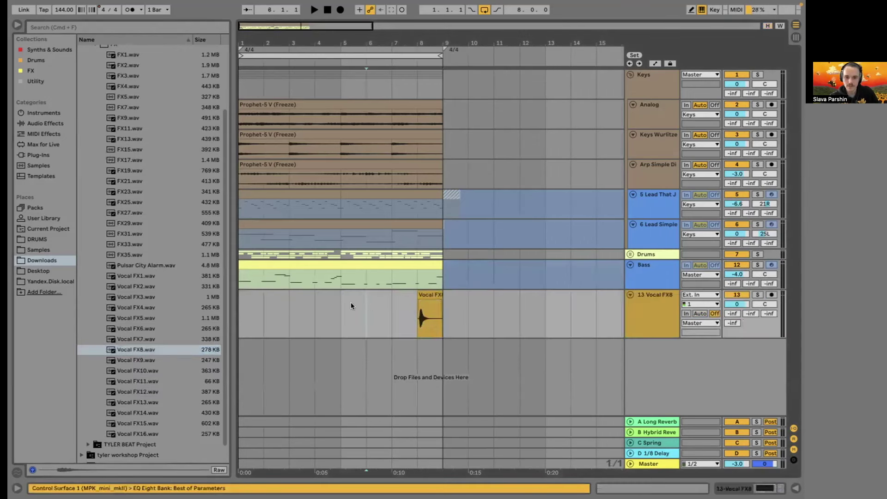
{"action": "key", "text": "space"}
{"action": "left_click_drag", "start_coordinate": [737, 304], "coordinate": [736, 324]}
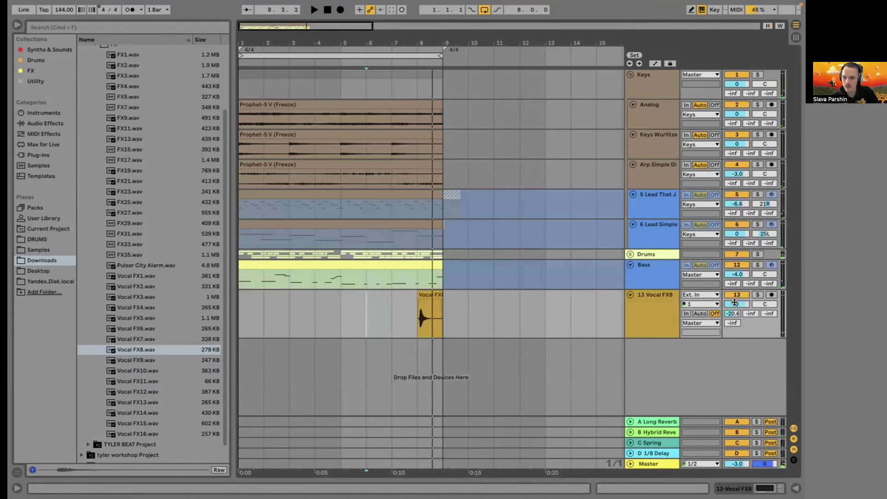
Shift the Vocal FX8 clip into the second half of bar 8 and play the end of the loop to check its timing.
{"action": "scroll", "coordinate": [484, 308], "scroll_direction": "up", "scroll_amount": 5}
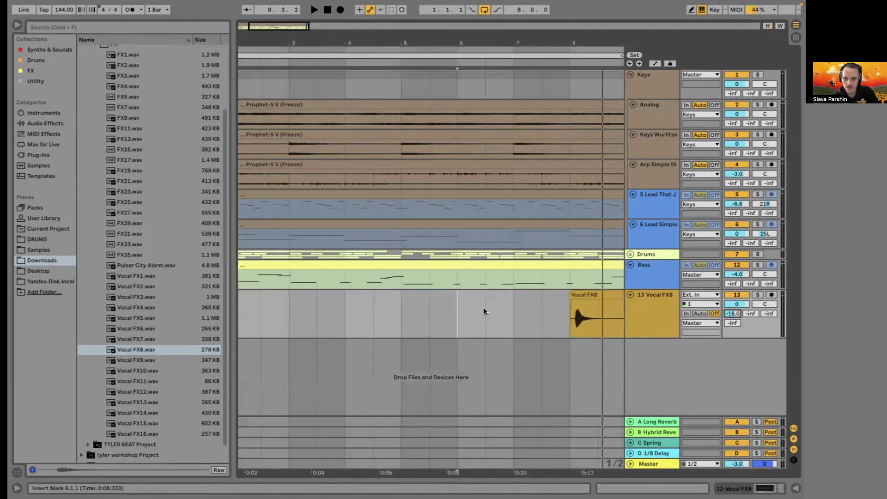
{"action": "left_click", "coordinate": [550, 296]}
{"action": "left_click_drag", "start_coordinate": [550, 296], "coordinate": [555, 288]}
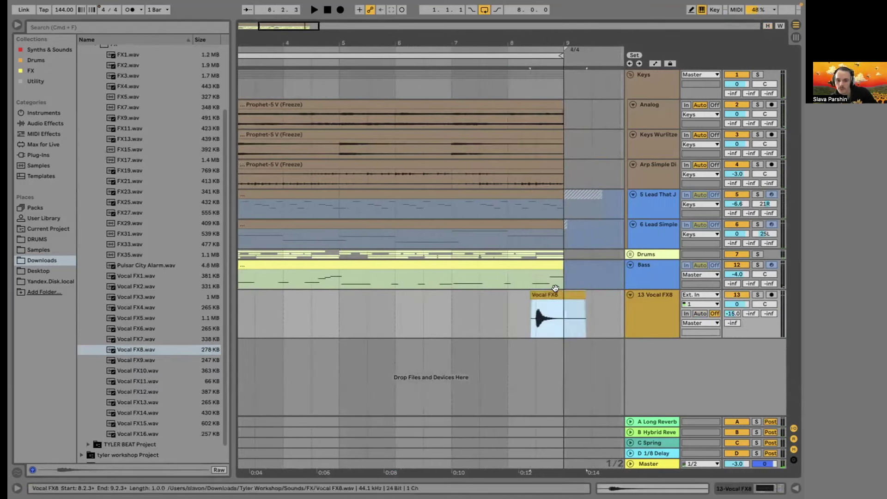
{"action": "left_click", "coordinate": [422, 308]}
{"action": "key", "text": "space"}
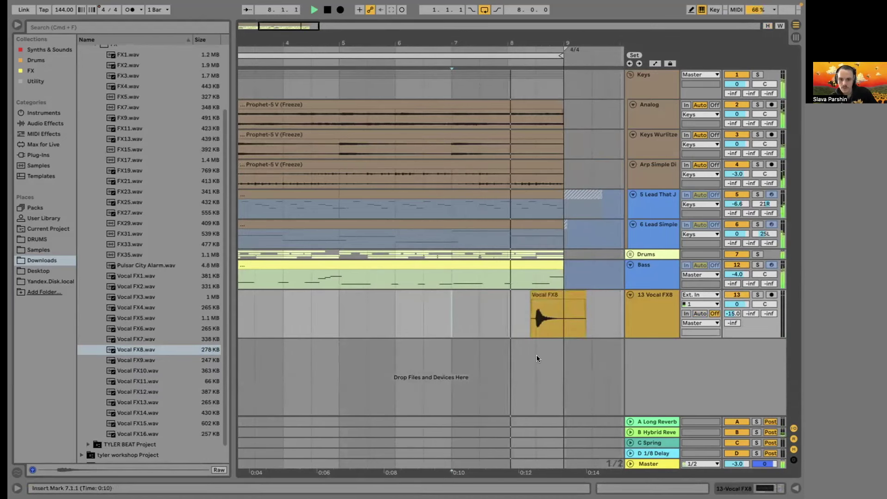
{"action": "key", "text": "space"}
{"action": "left_click_drag", "start_coordinate": [552, 307], "coordinate": [561, 291]}
{"action": "left_click", "coordinate": [517, 307]}
{"action": "key", "text": "space"}
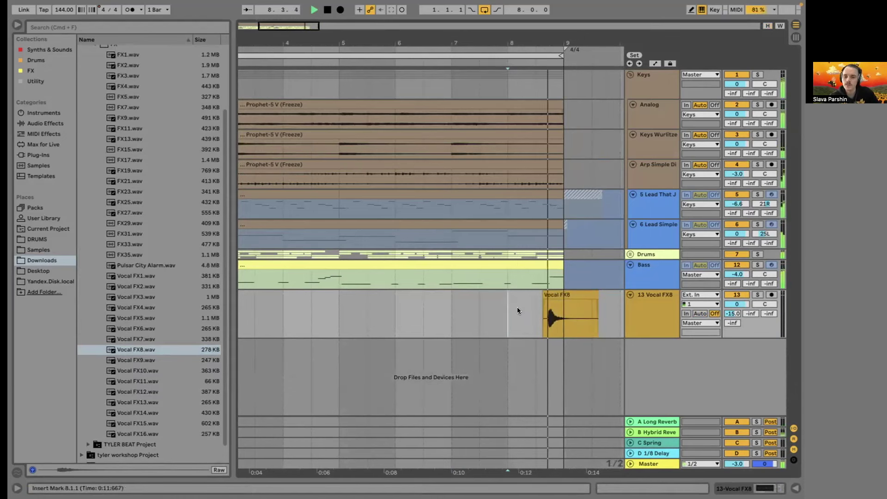
Preview more vocal effects, including Vocal FX2, Vocal FX6 to FX8 and Vocal FX15.
{"action": "left_click", "coordinate": [143, 286]}
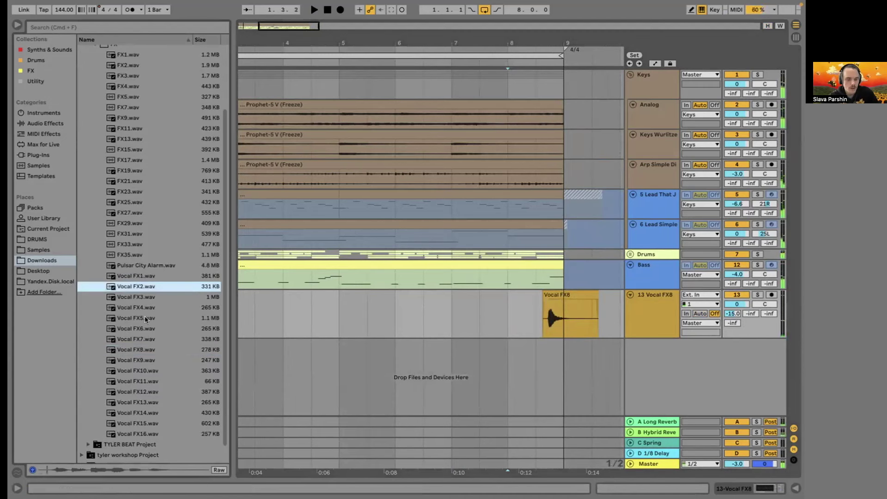
{"action": "left_click", "coordinate": [145, 318]}
{"action": "key", "text": "Down"}
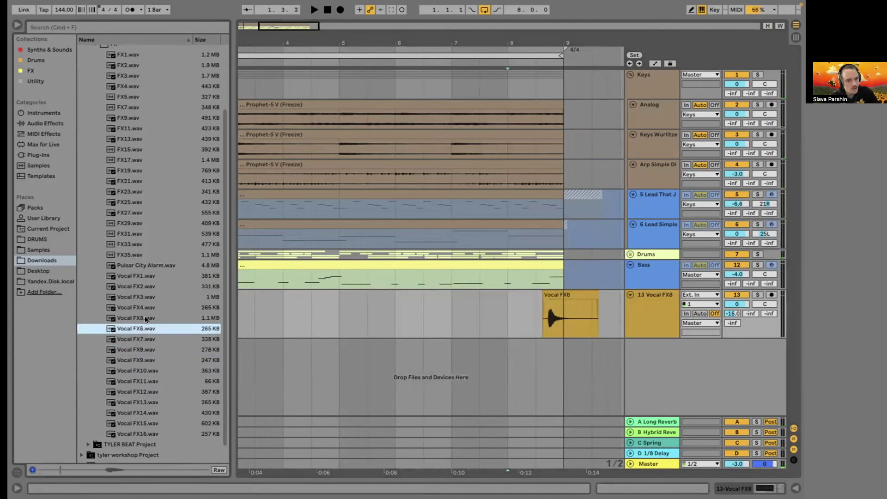
{"action": "key", "text": "Down"}
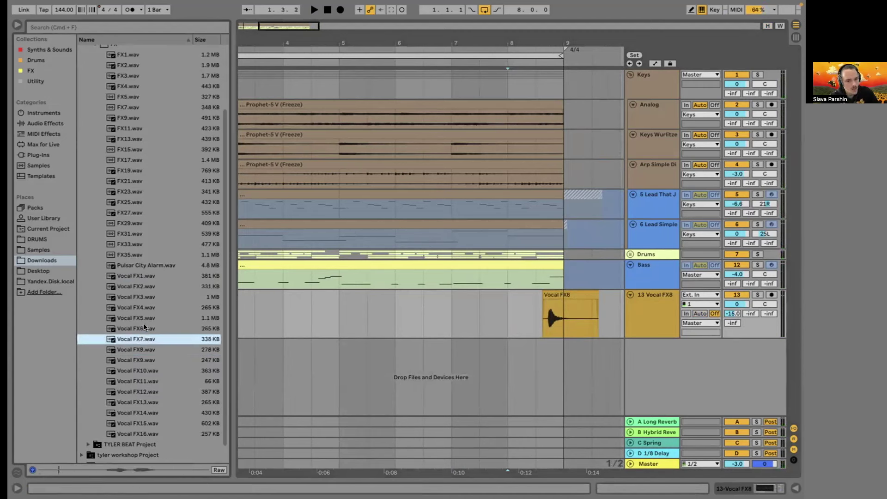
{"action": "key", "text": "Down"}
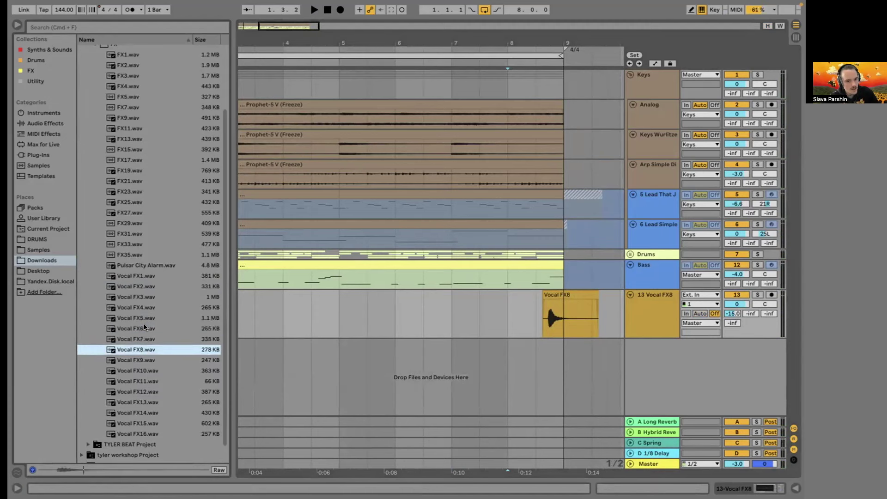
{"action": "left_click", "coordinate": [137, 422]}
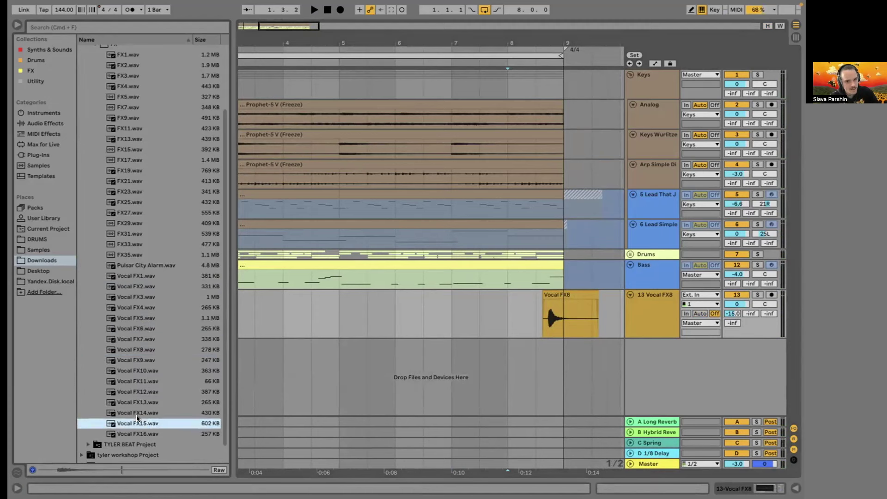
During playback, set the Vocal FX8 track's Hybrid Reverb send to -21.6 dB and its 1/8 Delay send to -30.5 dB.
{"action": "left_click", "coordinate": [741, 316]}
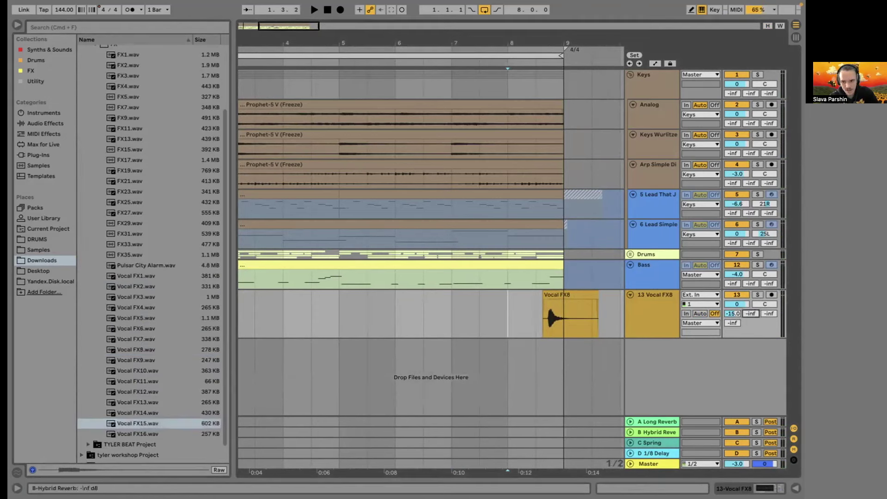
{"action": "key", "text": "space"}
{"action": "left_click_drag", "start_coordinate": [732, 323], "coordinate": [731, 323]}
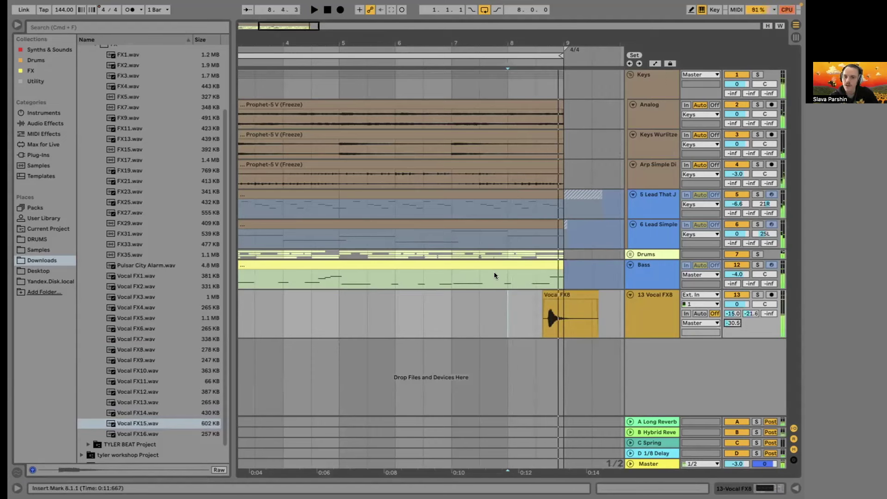
{"action": "key", "text": "space"}
{"action": "key", "text": "minus"}
{"action": "key", "text": "minus"}
{"action": "key", "text": "minus"}
{"action": "left_click", "coordinate": [658, 302]}
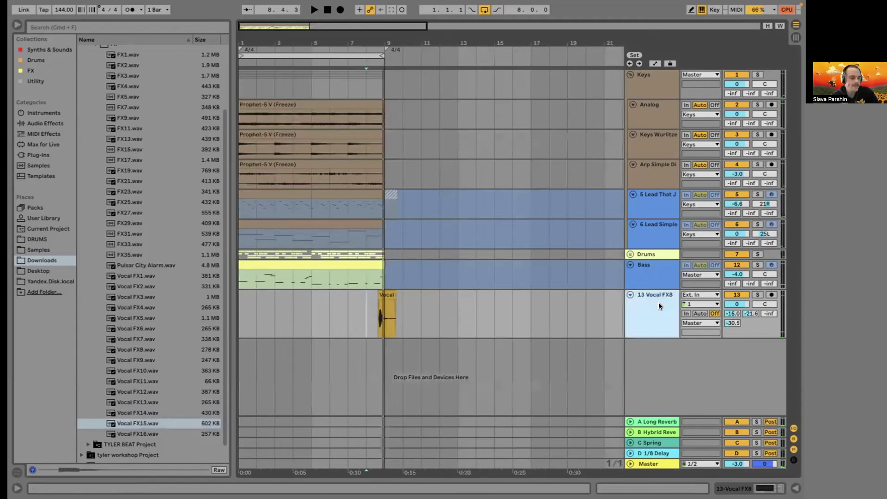
{"action": "right_click", "coordinate": [650, 311]}
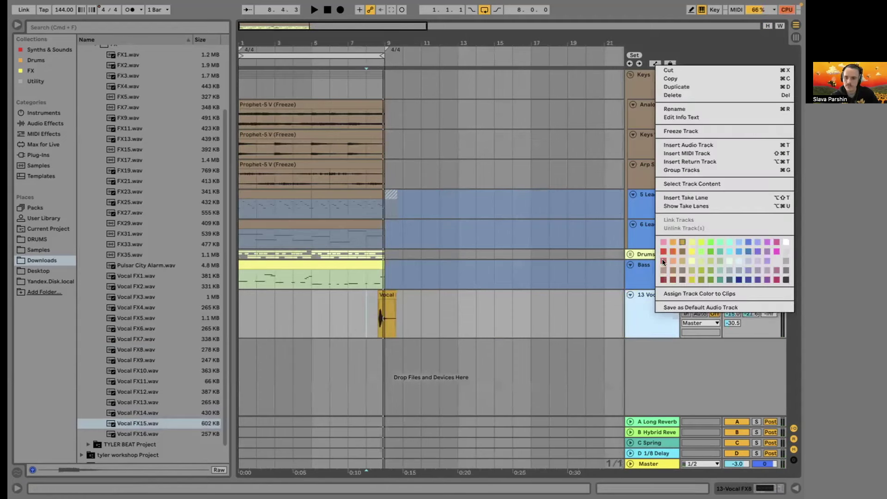
{"action": "left_click", "coordinate": [136, 93]}
Collapse the FX folder, expand the Acapella folder and widen the browser to show the full file names.
{"action": "scroll", "coordinate": [119, 111], "scroll_direction": "up", "scroll_amount": 4}
{"action": "left_click", "coordinate": [94, 123]}
{"action": "left_click", "coordinate": [94, 101]}
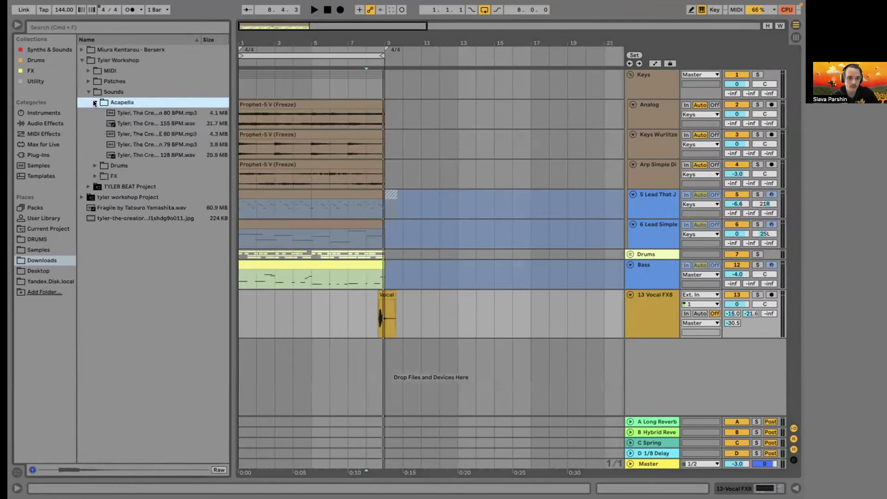
{"action": "left_click_drag", "start_coordinate": [234, 133], "coordinate": [314, 130]}
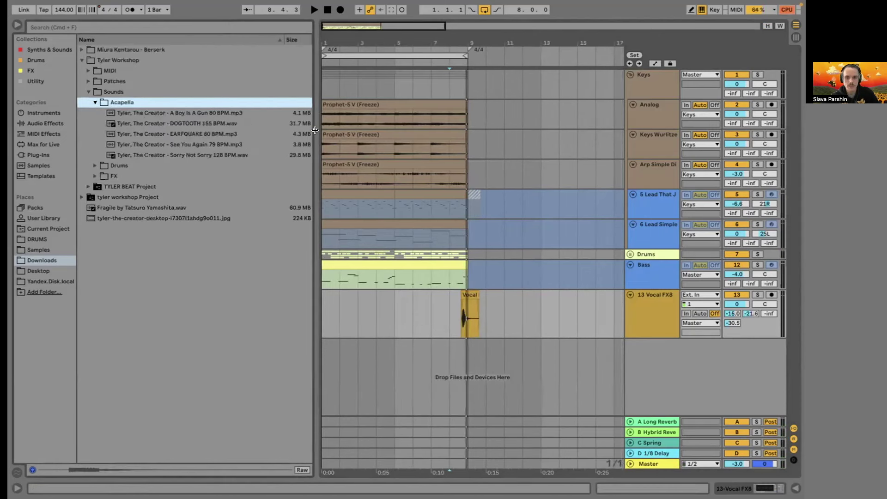
Fit all track heights to the arrangement window and freeze the Vocal FX8 track.
{"action": "key", "text": "plus"}
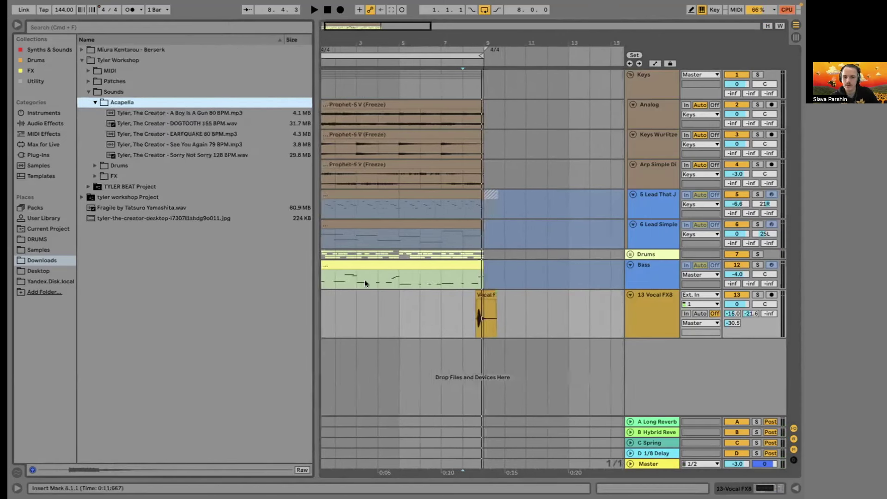
{"action": "left_click", "coordinate": [652, 281]}
{"action": "left_click", "coordinate": [646, 253]}
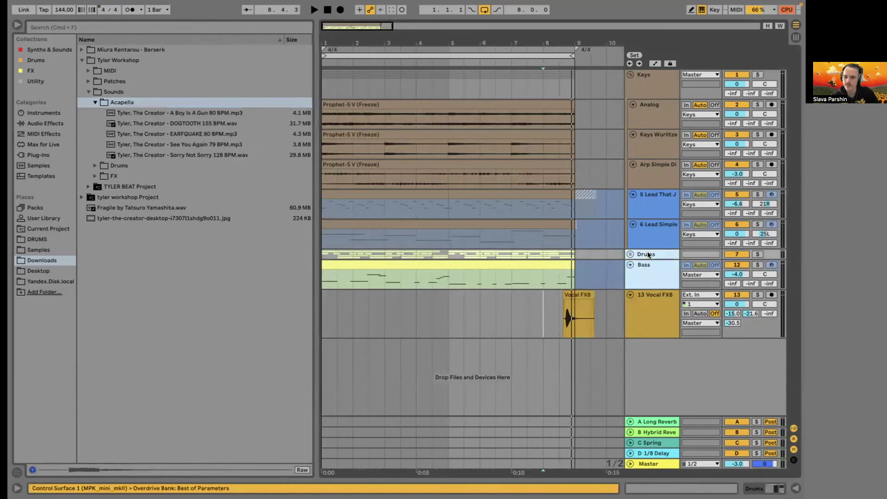
{"action": "key", "text": "h"}
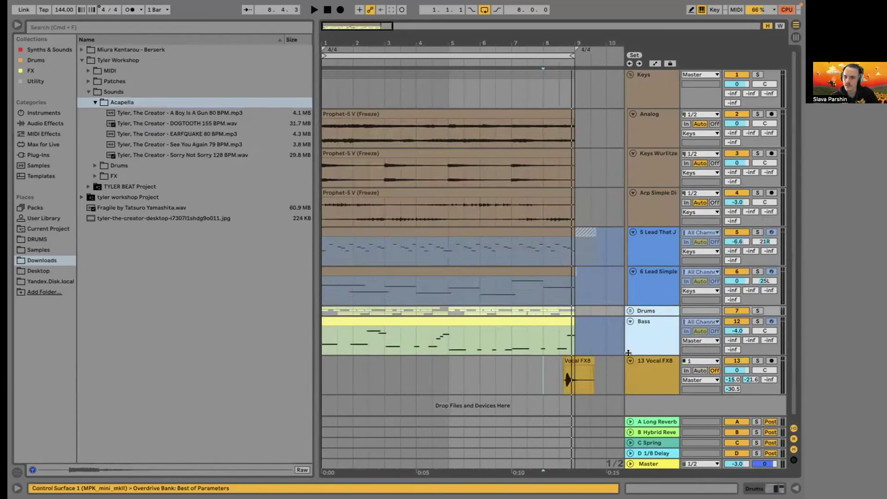
{"action": "left_click", "coordinate": [641, 359]}
{"action": "right_click", "coordinate": [641, 359]}
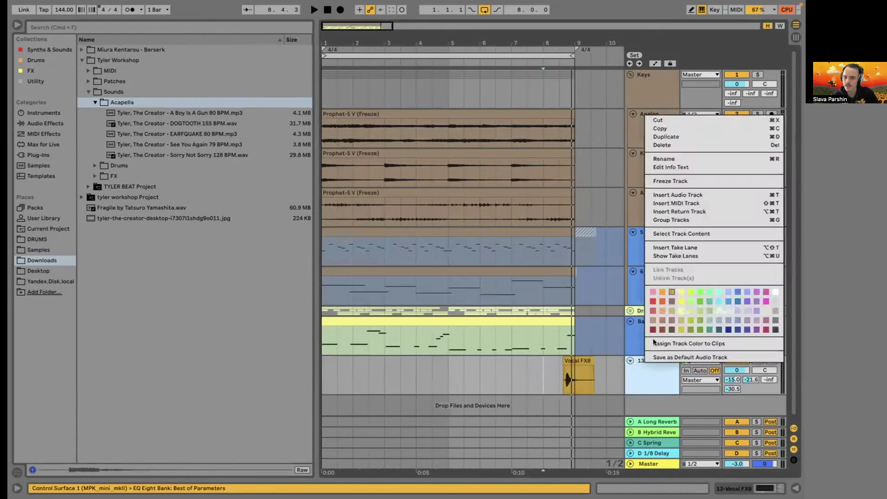
{"action": "left_click", "coordinate": [669, 181]}
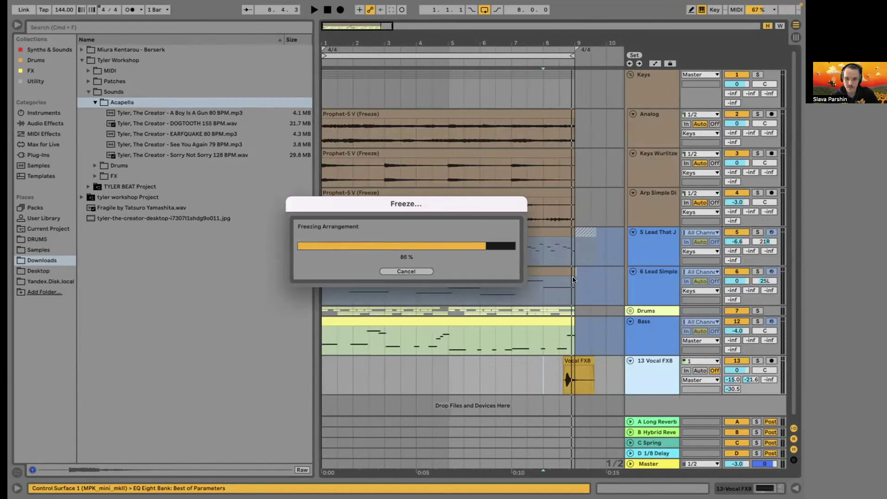
Preview the DOGTOOTH 155 BPM acapella and place it on a new audio track at bar 1, hiding the browser.
{"action": "left_click", "coordinate": [545, 372]}
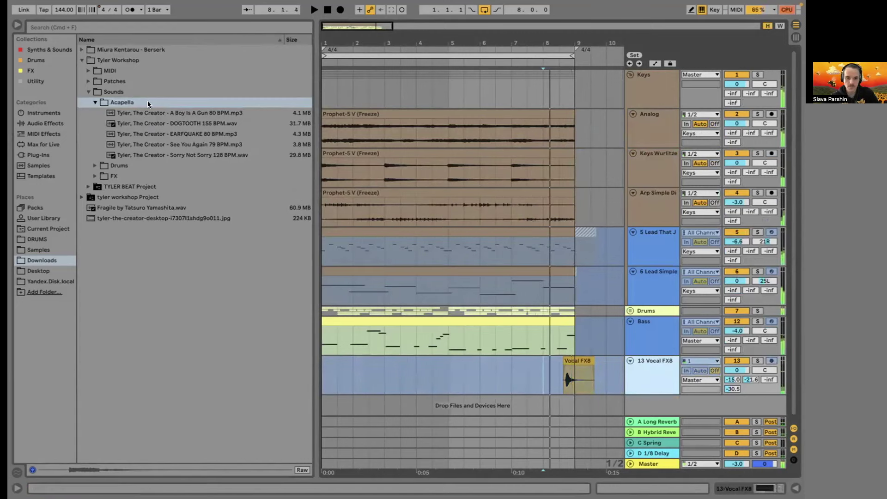
{"action": "left_click", "coordinate": [137, 123]}
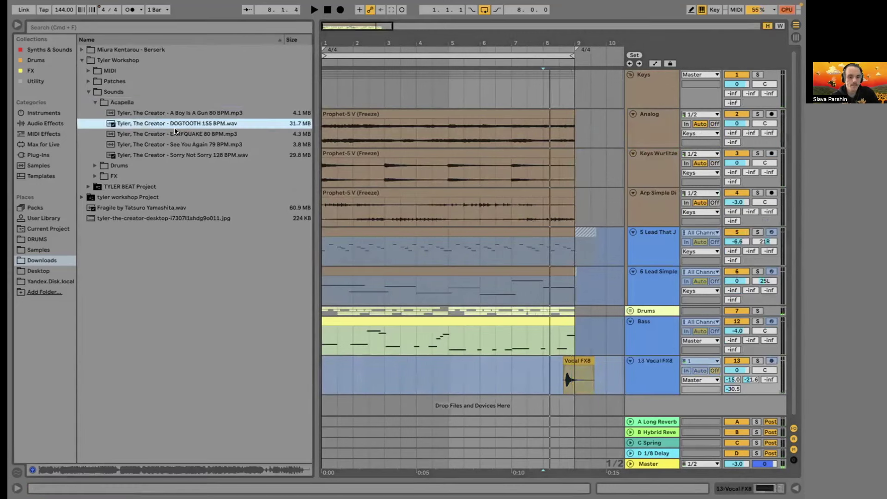
{"action": "scroll", "coordinate": [526, 264], "scroll_direction": "down", "scroll_amount": 1}
{"action": "left_click_drag", "start_coordinate": [205, 128], "coordinate": [322, 399]}
{"action": "left_click", "coordinate": [19, 26]}
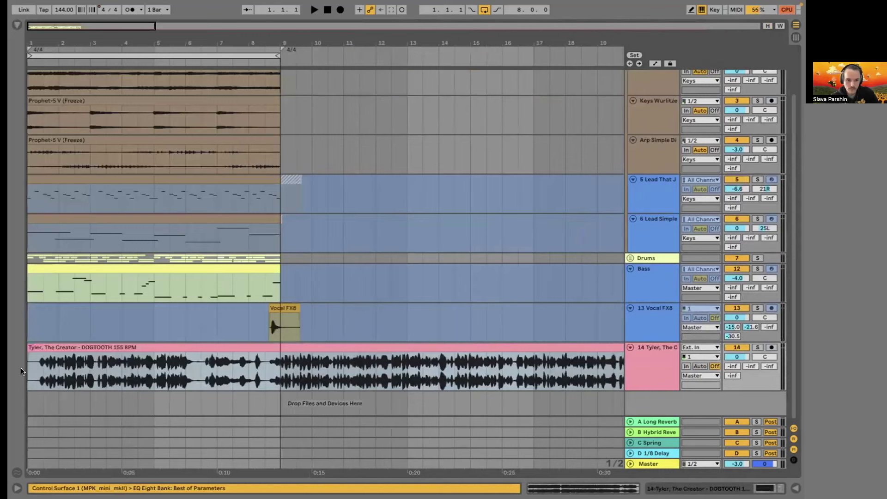
Trim about 0.655 s from the start of the DOGTOOTH clip, align the clip with bar 1 and play it.
{"action": "key", "text": "plus"}
{"action": "key", "text": "plus"}
{"action": "left_click_drag", "start_coordinate": [28, 348], "coordinate": [53, 346]}
{"action": "key", "text": "space"}
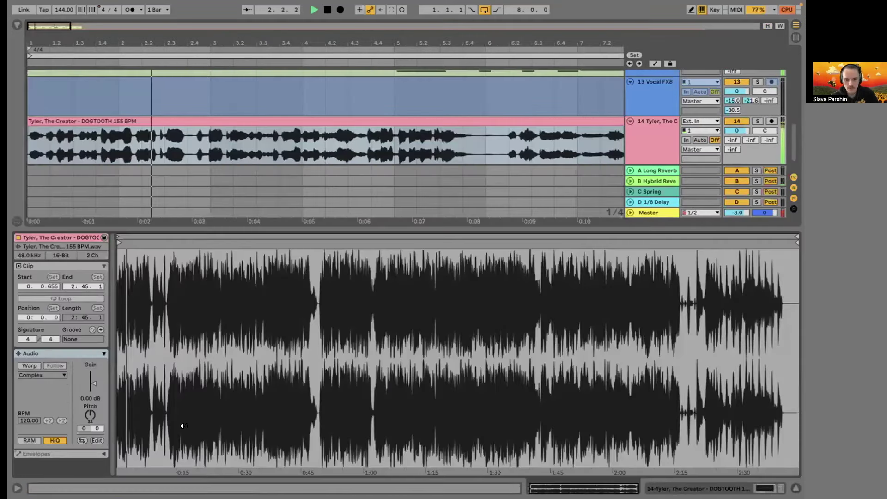
Examine the DOGTOOTH clip's audio and pitch settings, stop playback and close the clip view.
{"action": "double_click", "coordinate": [359, 378]}
{"action": "left_click", "coordinate": [90, 414]}
{"action": "key", "text": "space"}
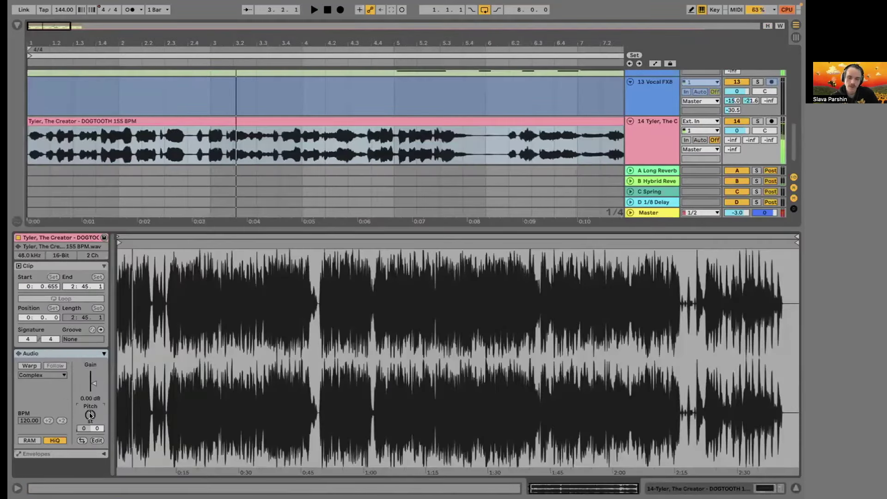
{"action": "key", "text": "ctrl+alt+l"}
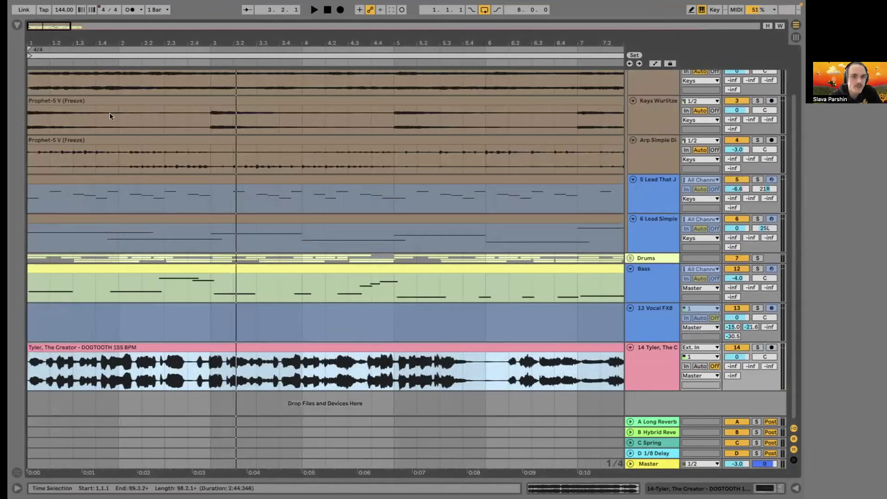
Transpose the DOGTOOTH clip to -1 semitone while playing it against the beat.
{"action": "key", "text": "ctrl+alt+l"}
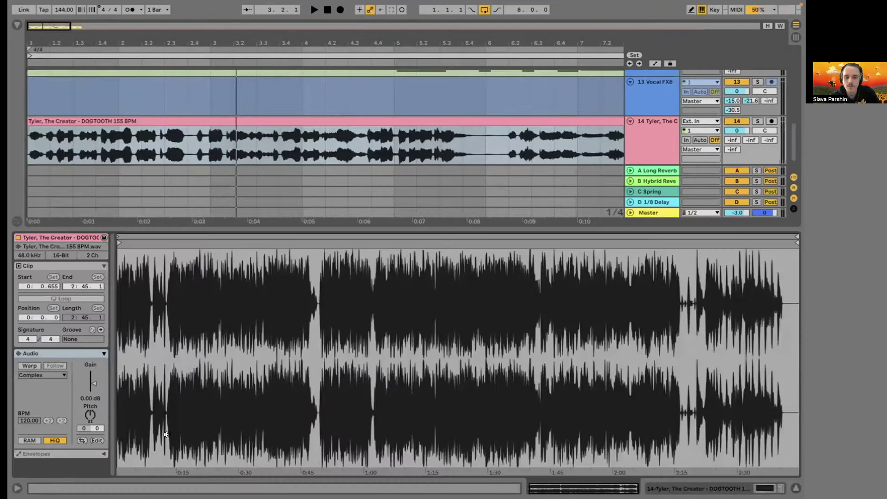
{"action": "key", "text": "Down"}
{"action": "key", "text": "Down"}
{"action": "key", "text": "Down"}
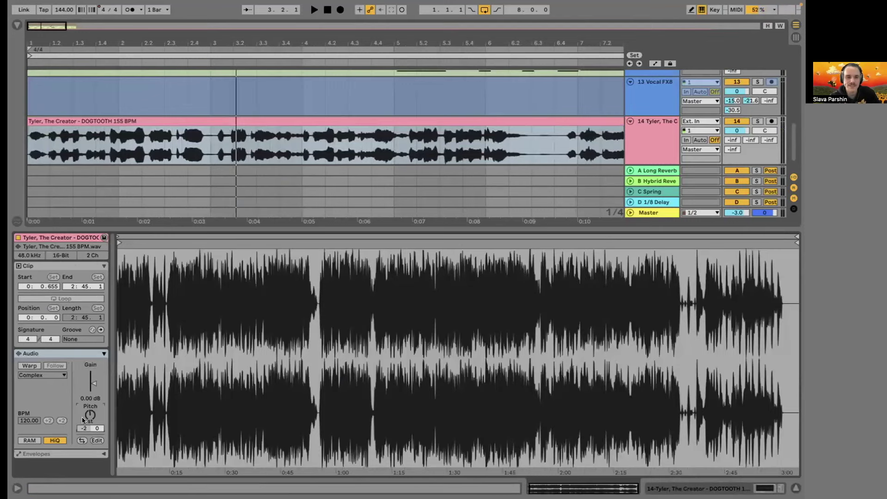
{"action": "key", "text": "space"}
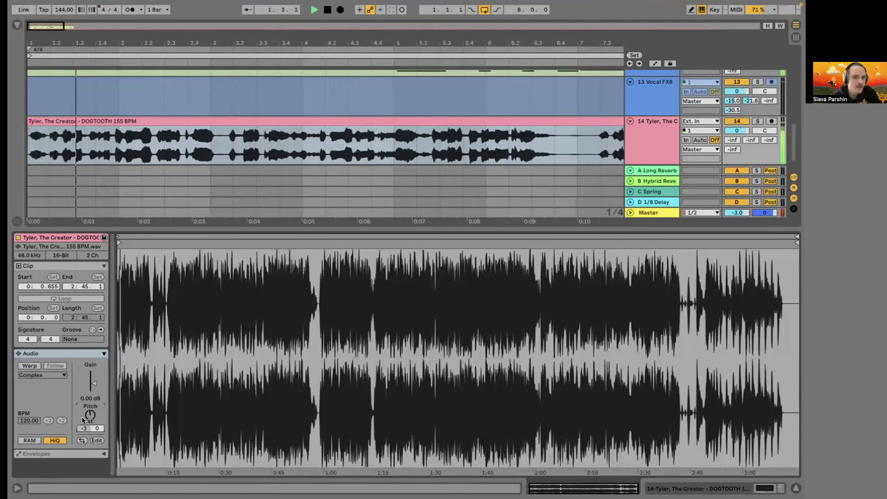
{"action": "key", "text": "Up"}
{"action": "key", "text": "Up"}
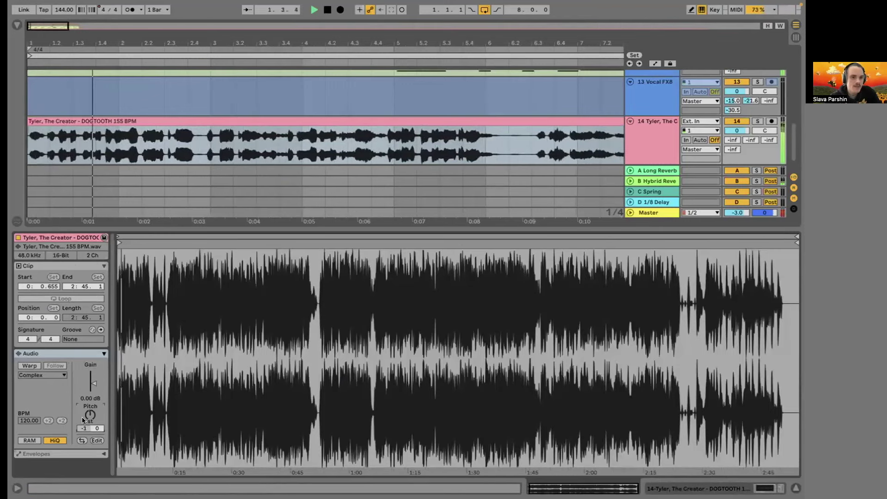
{"action": "key", "text": "Up"}
{"action": "key", "text": "Down"}
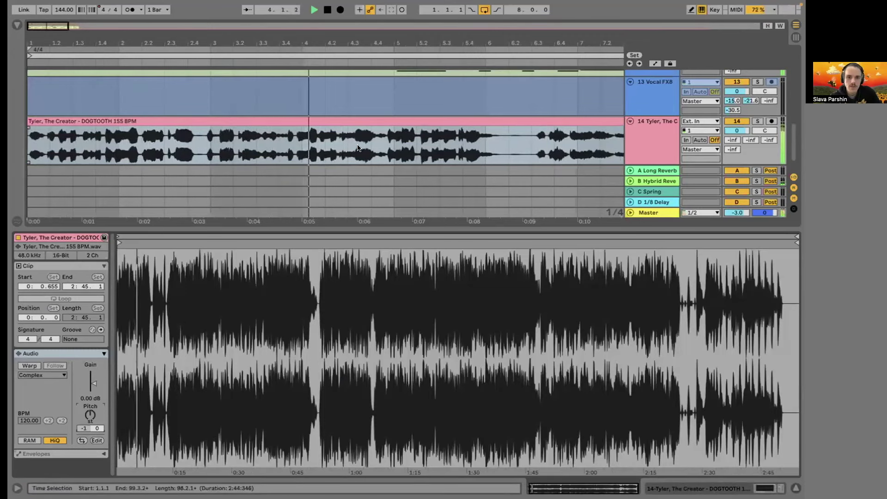
Lower the DOGTOOTH track's volume to -1.8 dB and close the clip view.
{"action": "left_click_drag", "start_coordinate": [737, 138], "coordinate": [736, 143]}
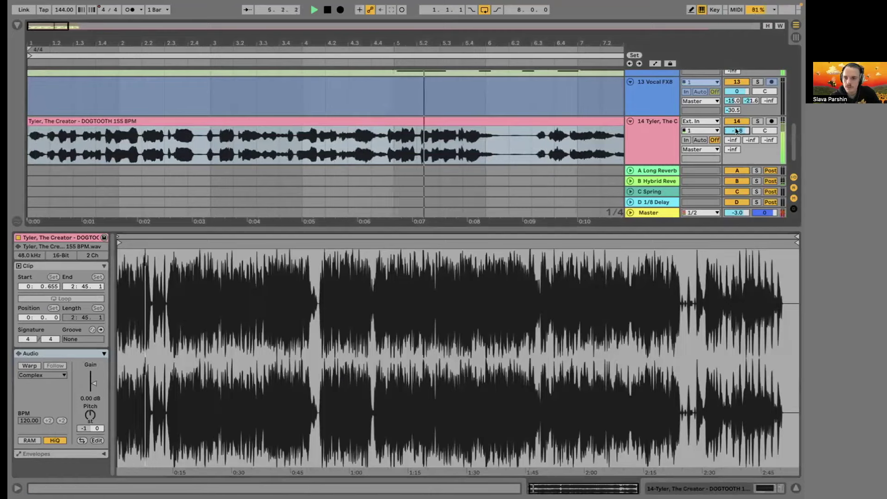
{"action": "scroll", "coordinate": [550, 163], "scroll_direction": "down", "scroll_amount": 2}
{"action": "left_click", "coordinate": [795, 488]}
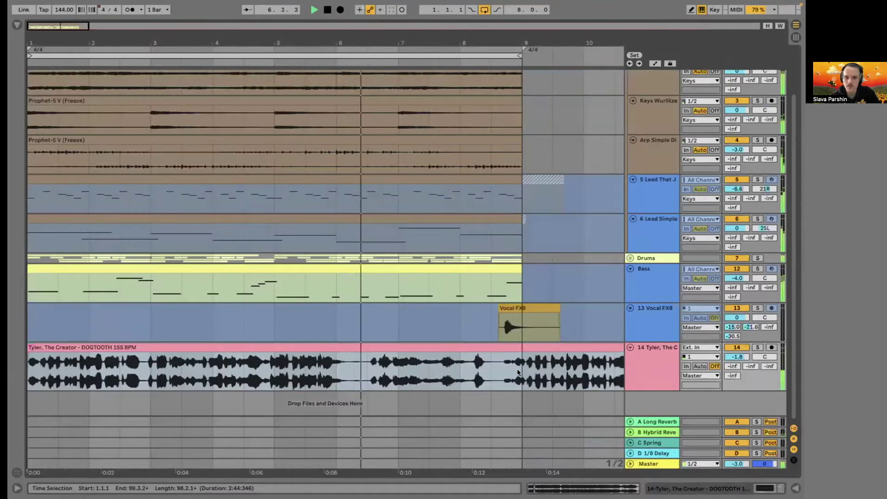
Split the DOGTOOTH clip at bar 9 and stop playback.
{"action": "left_click", "coordinate": [470, 364]}
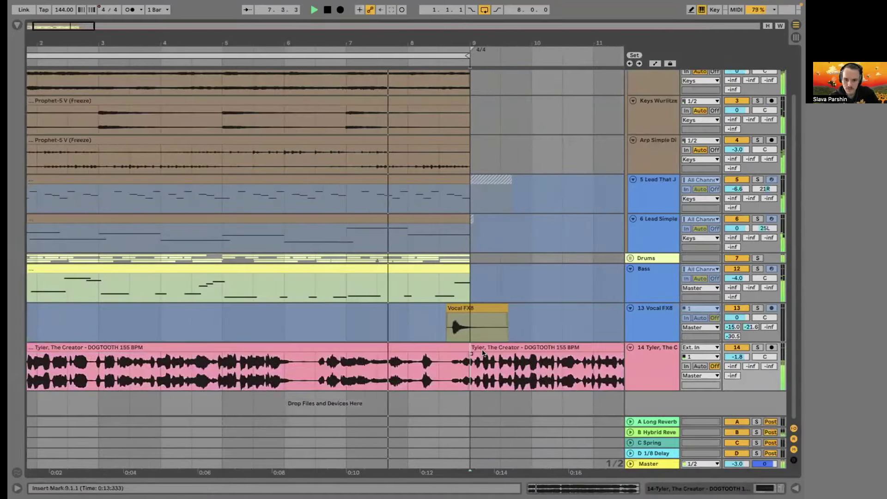
{"action": "key", "text": "ctrl+e"}
{"action": "key", "text": "space"}
{"action": "scroll", "coordinate": [234, 337], "scroll_direction": "down", "scroll_amount": 3}
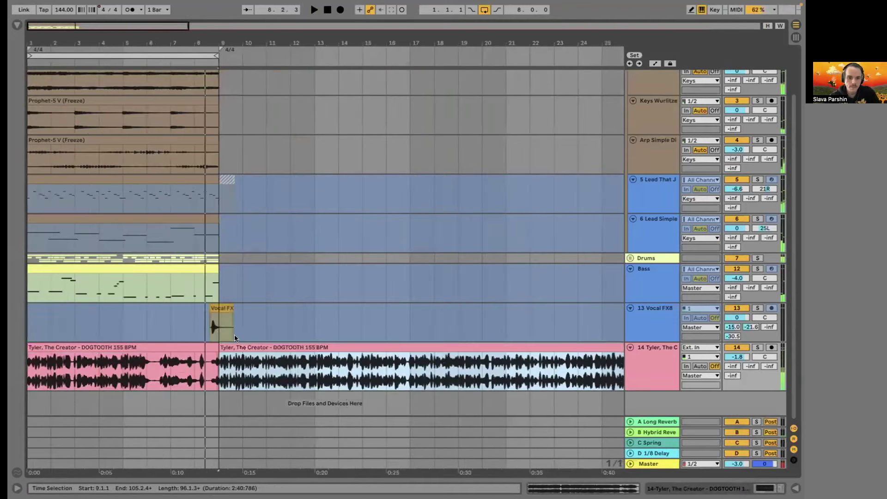
Duplicate bars 1–8 of all beat tracks to bar 9 and remove the drums from the duplicated section.
{"action": "left_click_drag", "start_coordinate": [217, 330], "coordinate": [30, 83]}
{"action": "scroll", "coordinate": [145, 122], "scroll_direction": "up", "scroll_amount": 3}
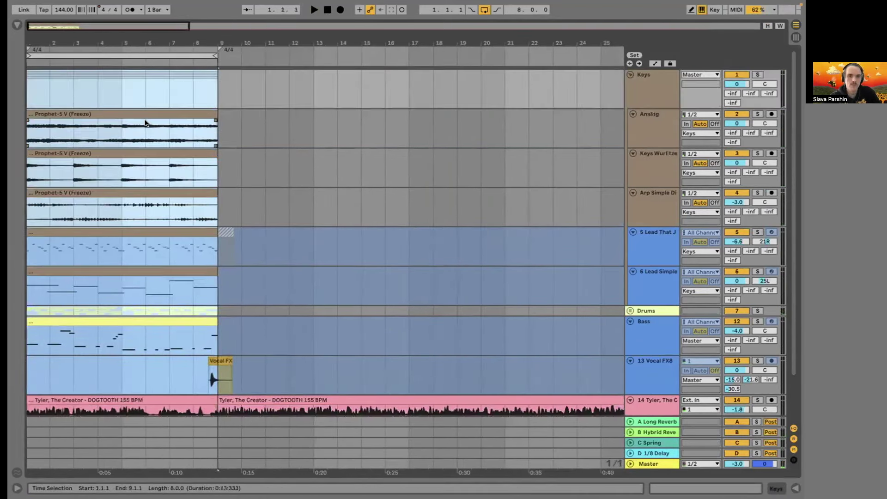
{"action": "key", "text": "ctrl+d"}
{"action": "scroll", "coordinate": [282, 194], "scroll_direction": "down", "scroll_amount": 2}
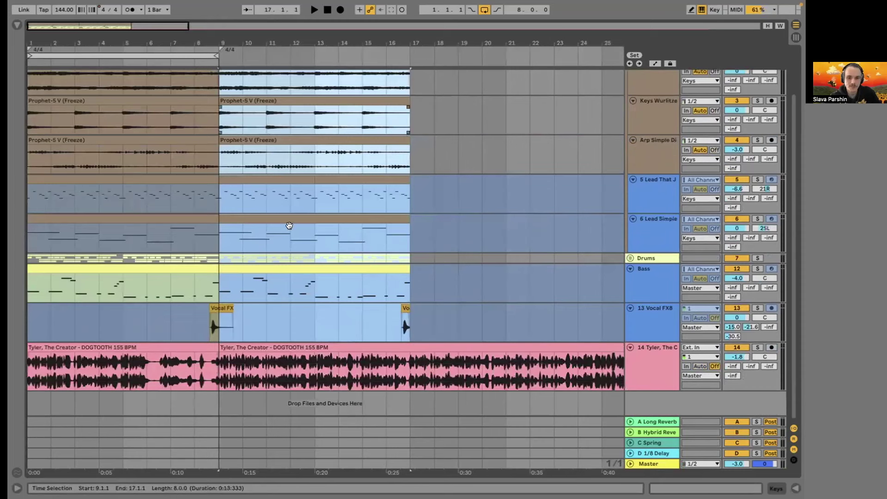
{"action": "left_click_drag", "start_coordinate": [219, 257], "coordinate": [410, 258]}
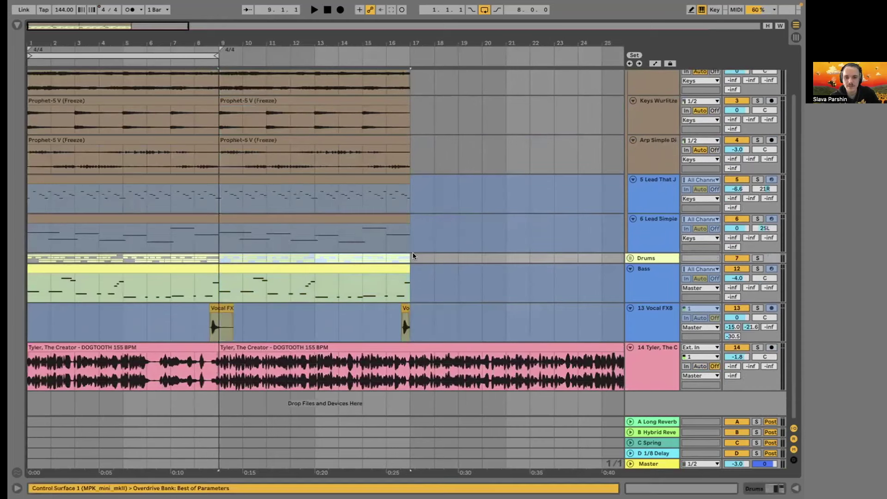
Play from bar 9 and adjust the cut between the DOGTOOTH clips so the second starts just before bar 9.
{"action": "left_click", "coordinate": [205, 345]}
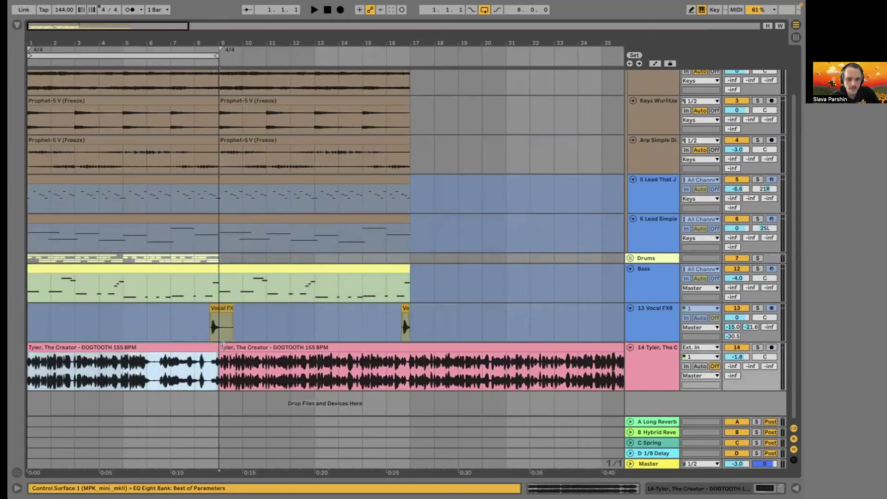
{"action": "left_click", "coordinate": [223, 346]}
{"action": "key", "text": "space"}
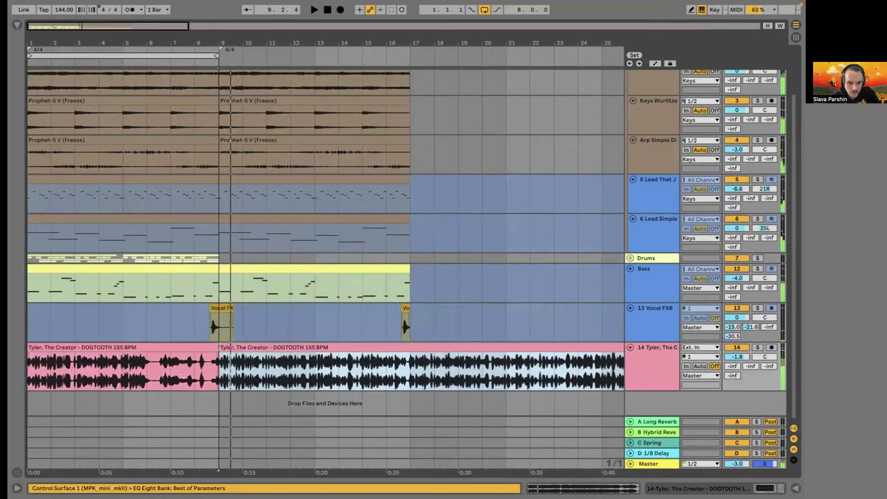
{"action": "scroll", "coordinate": [219, 346], "scroll_direction": "up", "scroll_amount": 3}
{"action": "key", "text": "space"}
{"action": "mouse_move", "coordinate": [219, 348]}
{"action": "left_mouse_down"}
{"action": "mouse_move", "coordinate": [207, 350]}
{"action": "mouse_move", "coordinate": [223, 356]}
{"action": "left_mouse_up"}
Turn off looping and play the transition into bar 9.
{"action": "left_click", "coordinate": [161, 323]}
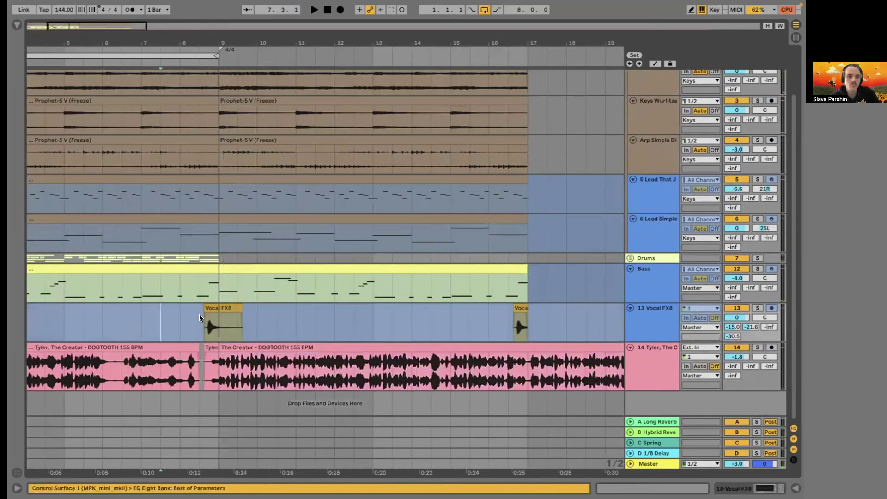
{"action": "key", "text": "space"}
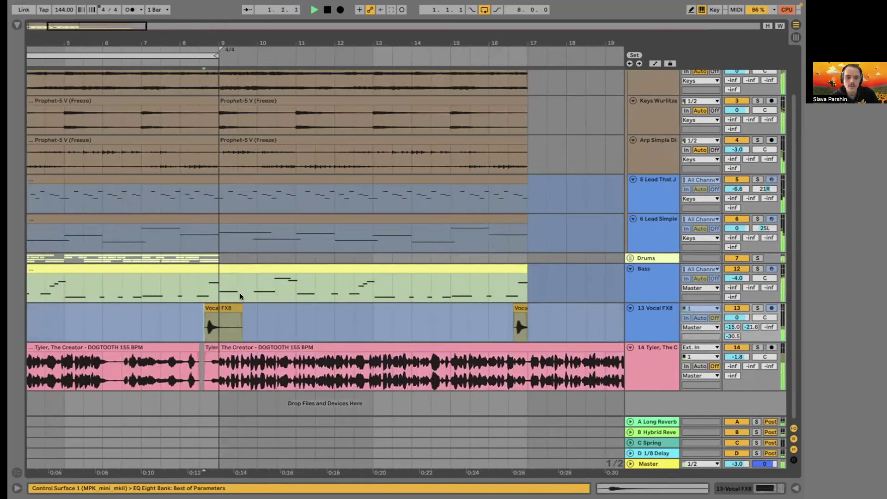
{"action": "left_click", "coordinate": [179, 329]}
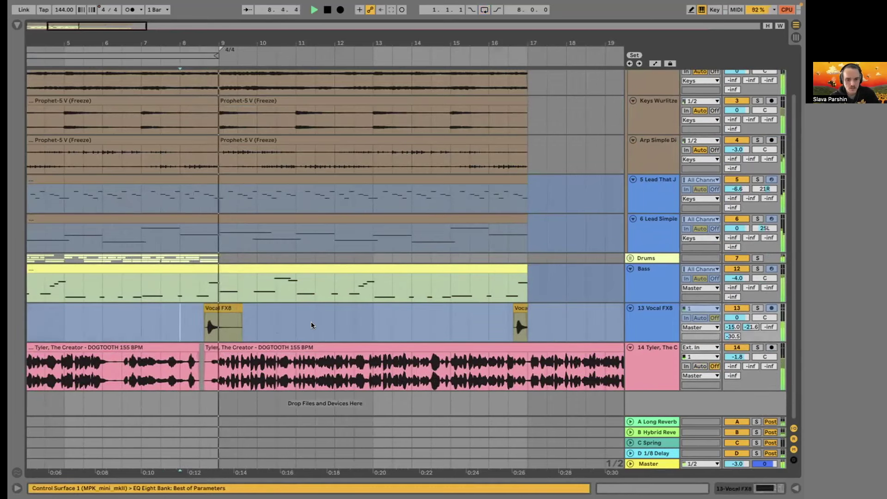
{"action": "key", "text": "space"}
Check the buffer size in the audio preferences and close them without changes.
{"action": "key", "text": "super+comma"}
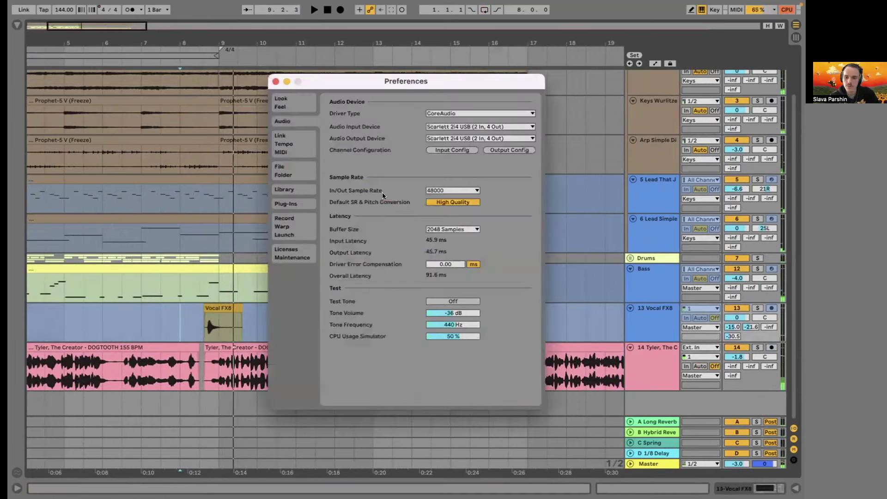
{"action": "left_click", "coordinate": [432, 228]}
{"action": "left_click", "coordinate": [434, 227]}
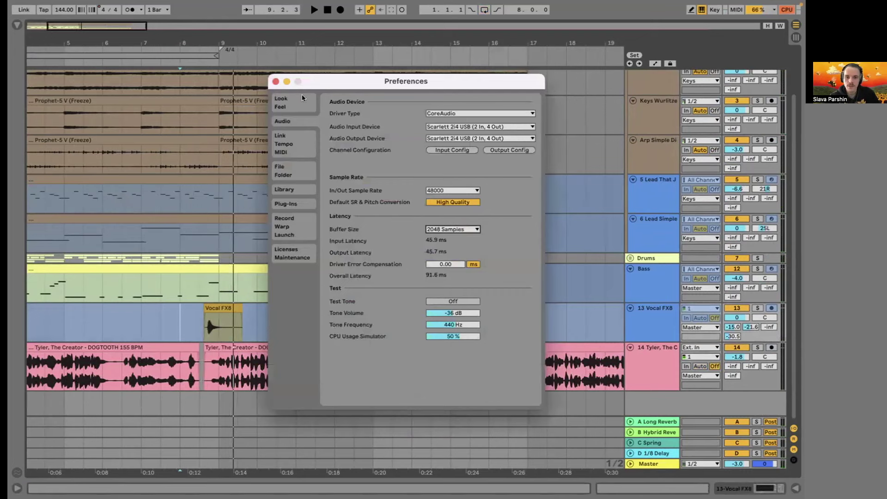
{"action": "left_click", "coordinate": [273, 82]}
Play the drumless section from bar 9, mute the Bass track and save the set.
{"action": "left_click", "coordinate": [221, 253]}
{"action": "key", "text": "space"}
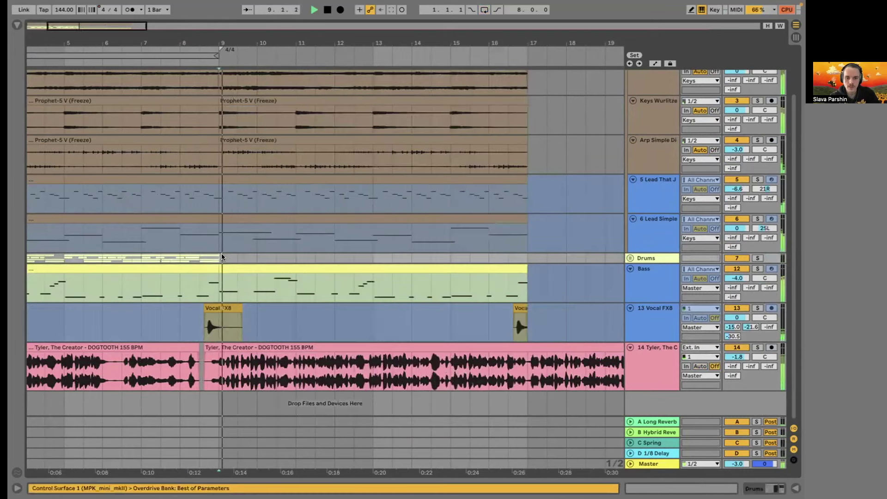
{"action": "key", "text": "minus"}
{"action": "scroll", "coordinate": [684, 156], "scroll_direction": "up", "scroll_amount": 2}
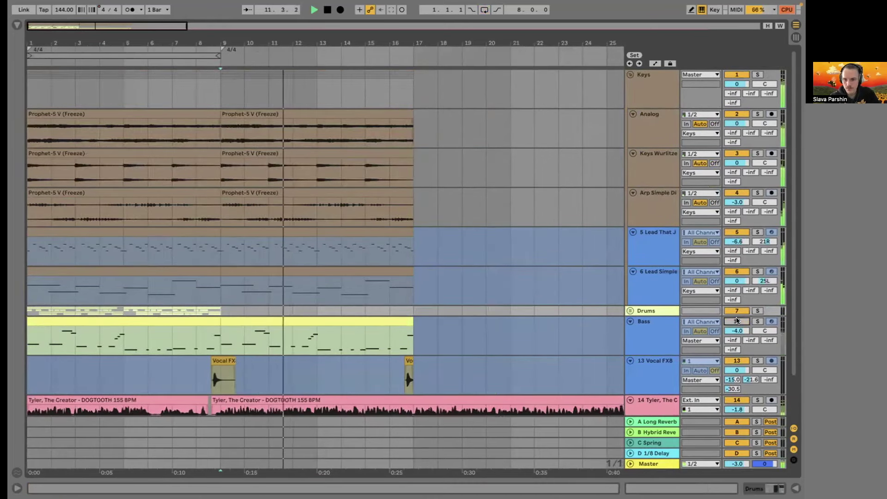
{"action": "scroll", "coordinate": [453, 307], "scroll_direction": "down", "scroll_amount": 2}
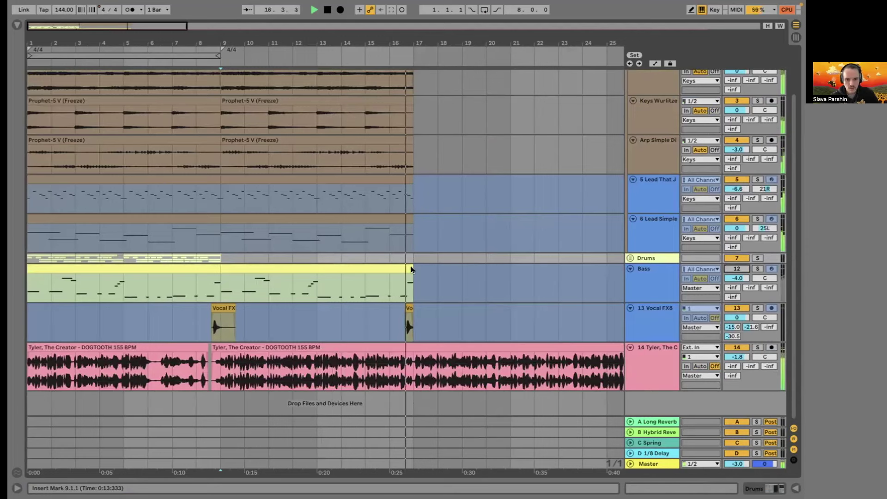
{"action": "key", "text": "super+s"}
{"action": "left_click", "coordinate": [257, 172]}
{"action": "left_click", "coordinate": [629, 356]}
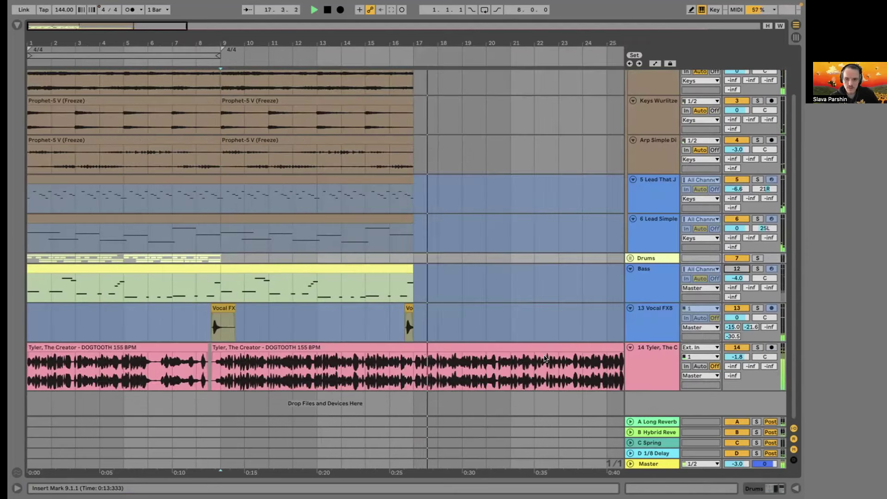
Try to copy the first eight bars of the beat tracks to bar 17, and stop playback.
{"action": "left_click_drag", "start_coordinate": [33, 332], "coordinate": [220, 74]}
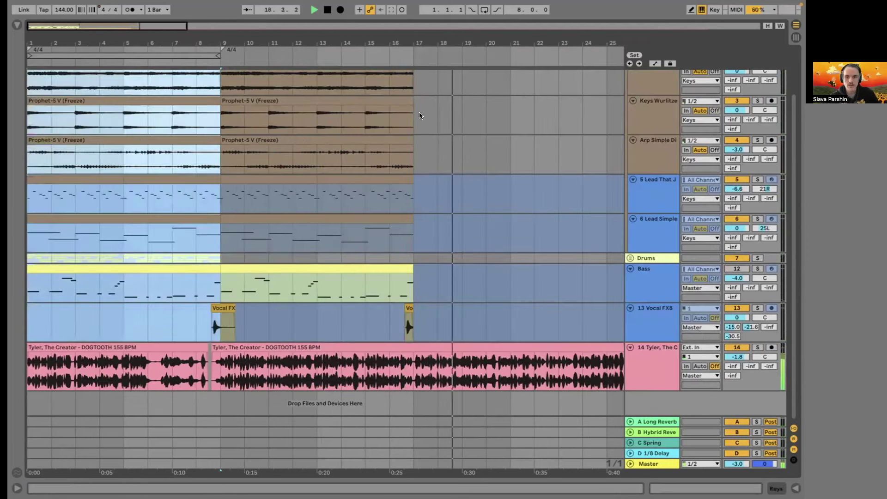
{"action": "key", "text": "super+c"}
{"action": "left_click", "coordinate": [417, 89]}
{"action": "key", "text": "super+v"}
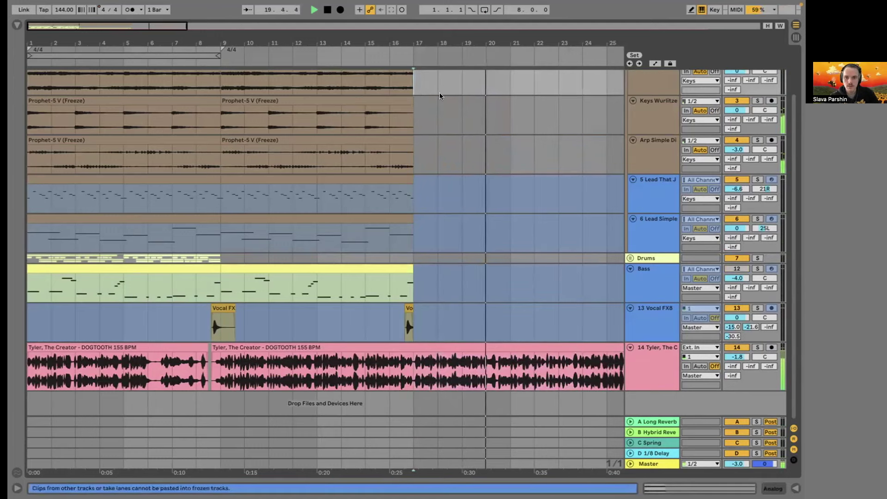
{"action": "scroll", "coordinate": [434, 133], "scroll_direction": "up", "scroll_amount": 3}
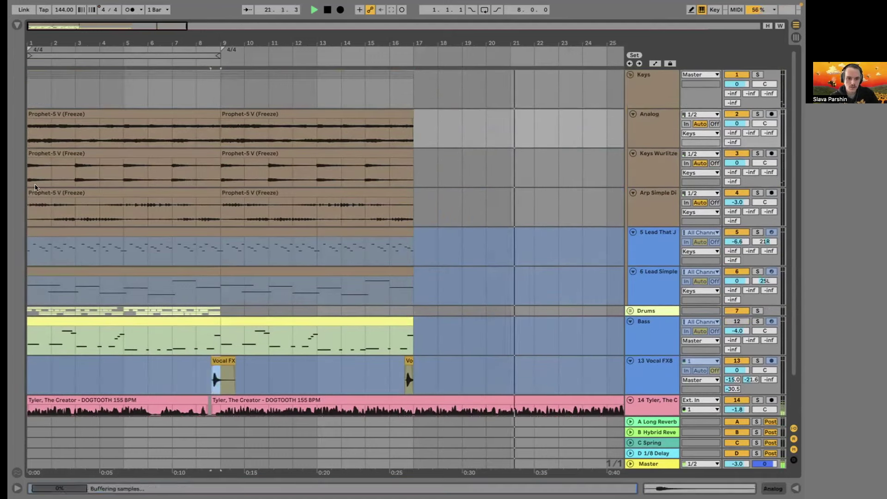
{"action": "left_click_drag", "start_coordinate": [220, 388], "coordinate": [9, 89]}
{"action": "left_click", "coordinate": [417, 98]}
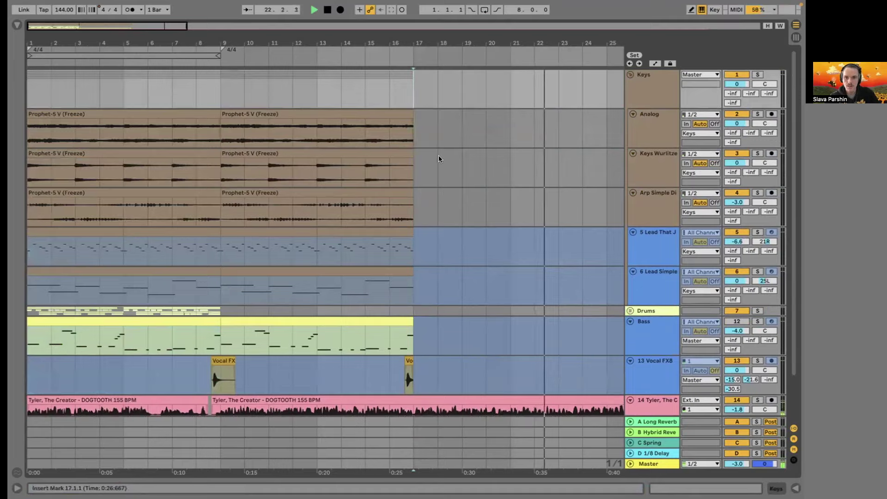
{"action": "scroll", "coordinate": [439, 155], "scroll_direction": "right", "scroll_amount": 4}
{"action": "scroll", "coordinate": [415, 139], "scroll_direction": "left", "scroll_amount": 5}
{"action": "key", "text": "space"}
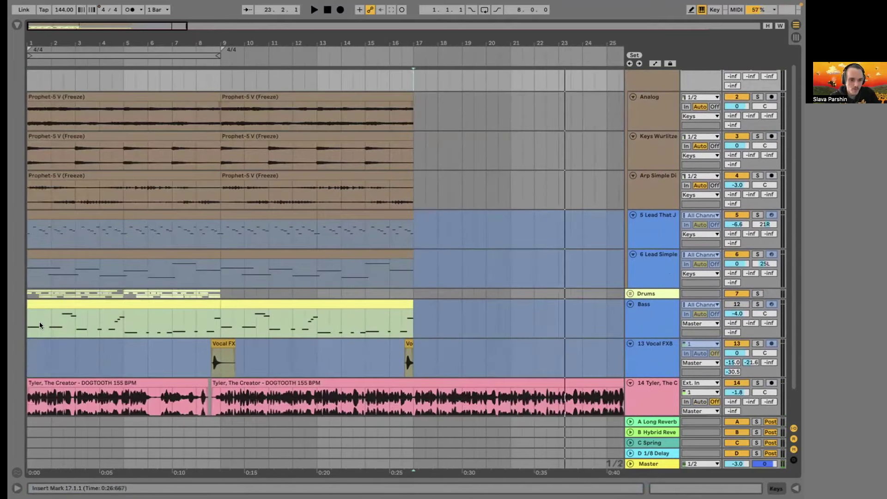
Copy beats 1.1.1 to 1.3.1 of the Analog through Bass tracks and set the insert position at bar 23.
{"action": "left_click_drag", "start_coordinate": [39, 321], "coordinate": [28, 222]}
{"action": "scroll", "coordinate": [454, 174], "scroll_direction": "up", "scroll_amount": 1}
{"action": "scroll", "coordinate": [453, 175], "scroll_direction": "right", "scroll_amount": 5}
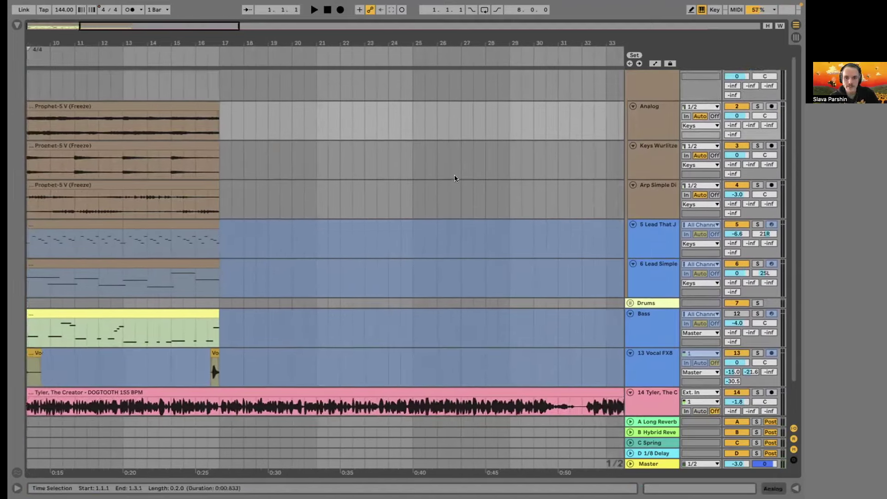
{"action": "scroll", "coordinate": [454, 179], "scroll_direction": "down", "scroll_amount": 1}
{"action": "scroll", "coordinate": [455, 178], "scroll_direction": "right", "scroll_amount": 2}
{"action": "left_click", "coordinate": [308, 99]}
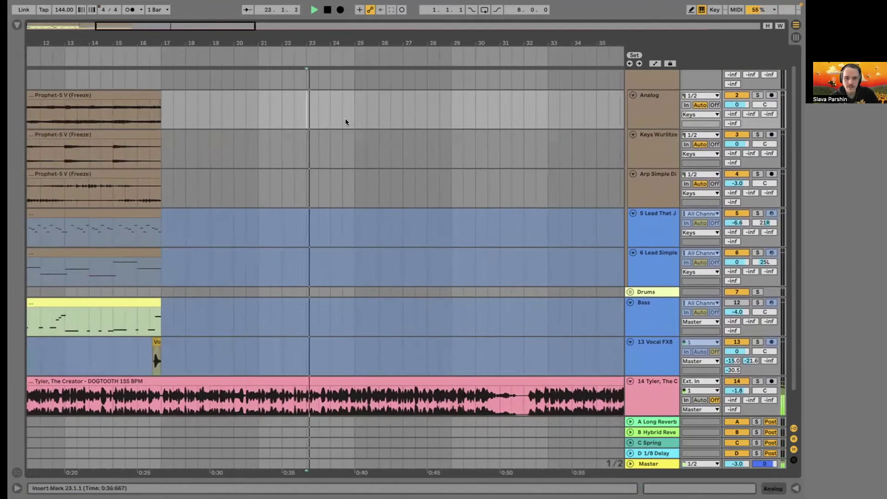
Paste the copied half bar at bar 23 across the Analog through Bass tracks, undoing the misplaced tries.
{"action": "scroll", "coordinate": [322, 111], "scroll_direction": "up", "scroll_amount": 3}
{"action": "key", "text": "ctrl+v"}
{"action": "key", "text": "ctrl+z"}
{"action": "left_click", "coordinate": [316, 111]}
{"action": "key", "text": "ctrl+v"}
{"action": "key", "text": "ctrl+z"}
{"action": "left_click", "coordinate": [301, 112]}
{"action": "key", "text": "ctrl+v"}
Try three duplicates of the half-bar excerpt at bar 23 against the vocal, and undo the last two.
{"action": "key", "text": "ctrl+d"}
{"action": "key", "text": "ctrl+d"}
{"action": "key", "text": "ctrl+d"}
{"action": "left_click", "coordinate": [287, 107]}
{"action": "key", "text": "space"}
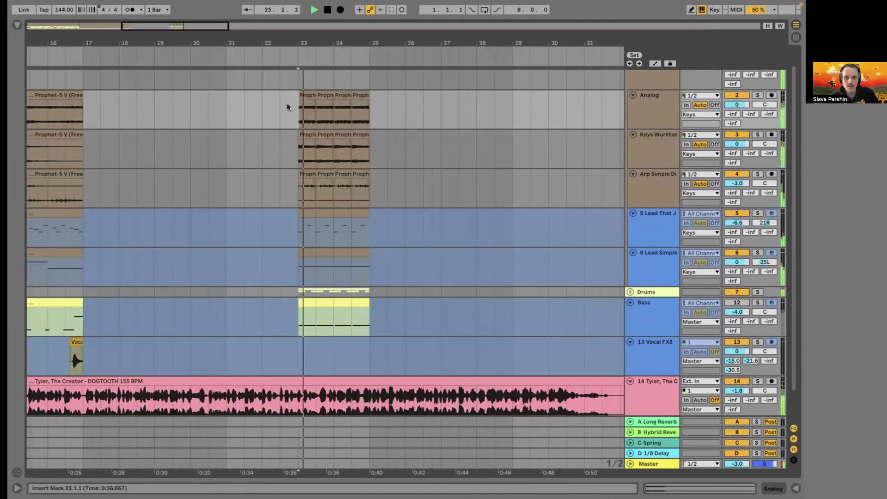
{"action": "key", "text": "space"}
{"action": "key", "text": "ctrl+z"}
{"action": "key", "text": "ctrl+z"}
Copy the first beat of the excerpt at bar 23 and delete the half-bar excerpts on all tracks.
{"action": "left_click_drag", "start_coordinate": [296, 107], "coordinate": [307, 309]}
{"action": "mouse_move", "coordinate": [337, 157]}
{"action": "left_mouse_down"}
{"action": "mouse_move", "coordinate": [335, 115]}
{"action": "mouse_move", "coordinate": [319, 277]}
{"action": "mouse_move", "coordinate": [275, 320]}
{"action": "left_mouse_up"}
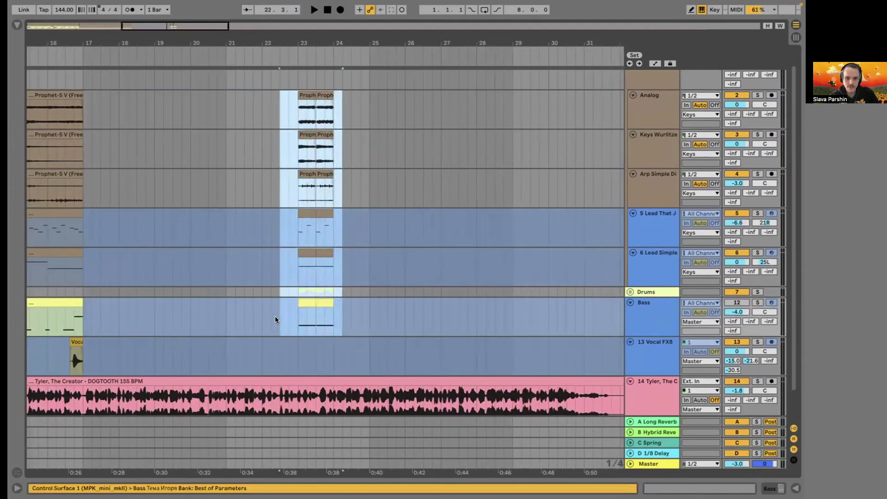
{"action": "key", "text": "Delete"}
Paste the one-beat excerpt four times in a row from bar 24 to bar 25 and play from 23.4.1.
{"action": "left_click", "coordinate": [318, 114]}
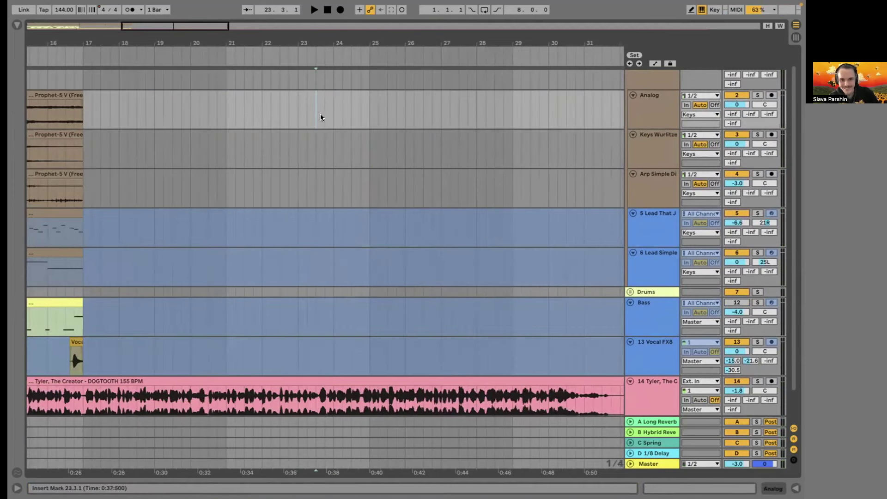
{"action": "key", "text": "ctrl+v"}
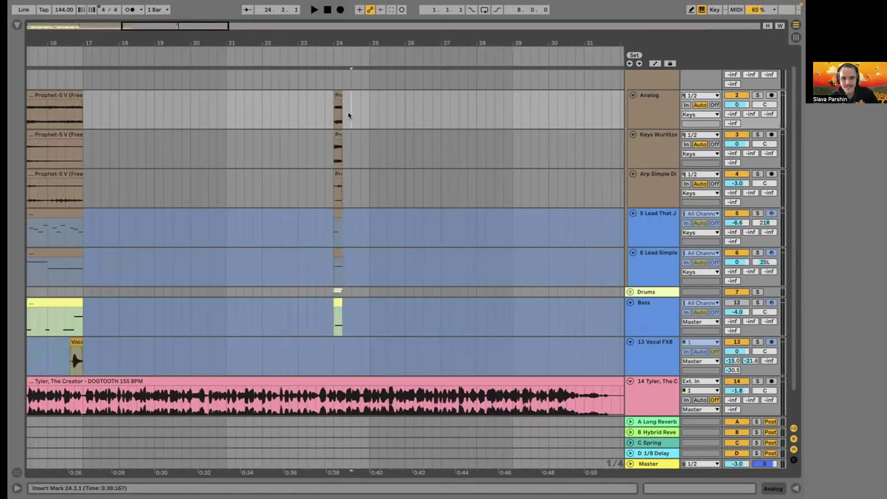
{"action": "key", "text": "ctrl+v"}
{"action": "key", "text": "ctrl+v"}
{"action": "key", "text": "ctrl+v"}
{"action": "left_click", "coordinate": [318, 113]}
{"action": "key", "text": "space"}
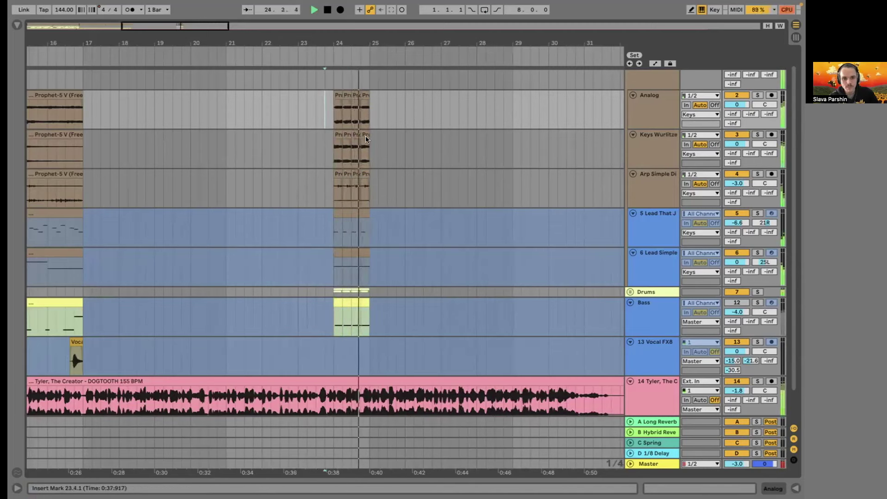
Delete the stuttered one-beat excerpts between 23.3.1 and 25.1.1 on the Keys through Bass tracks.
{"action": "key", "text": "space"}
{"action": "key", "text": "minus"}
{"action": "key", "text": "minus"}
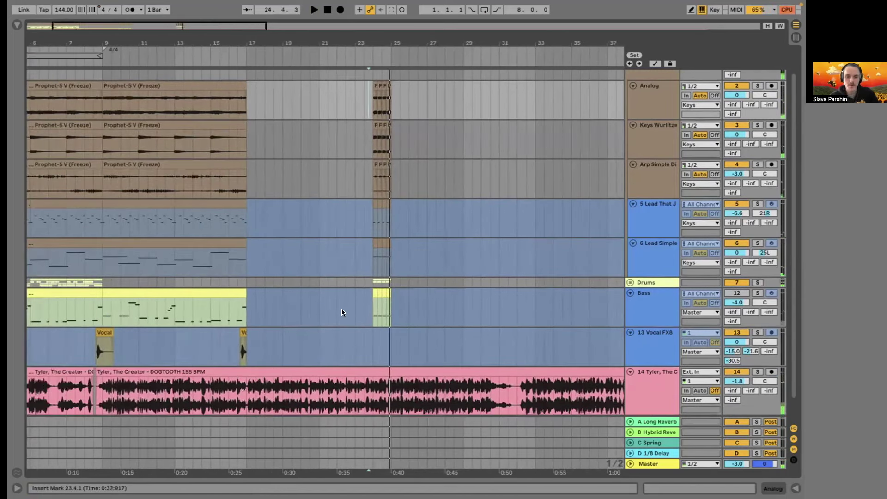
{"action": "key", "text": "space"}
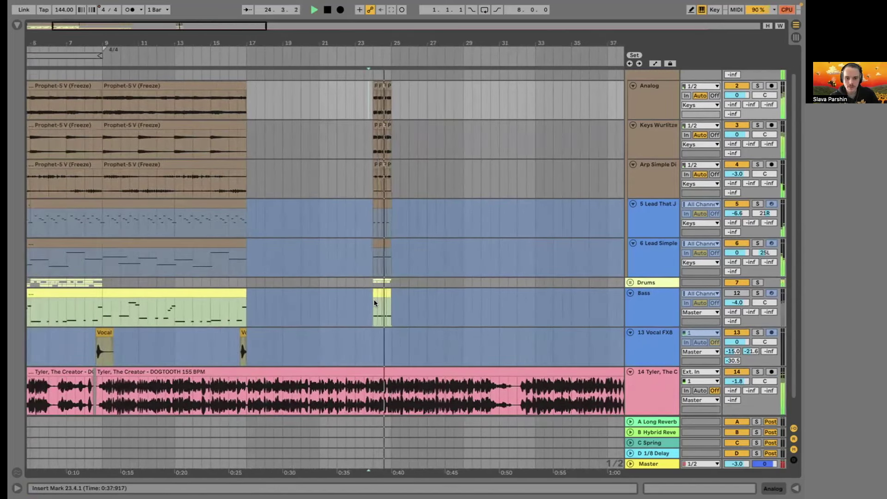
{"action": "left_click_drag", "start_coordinate": [390, 317], "coordinate": [361, 72]}
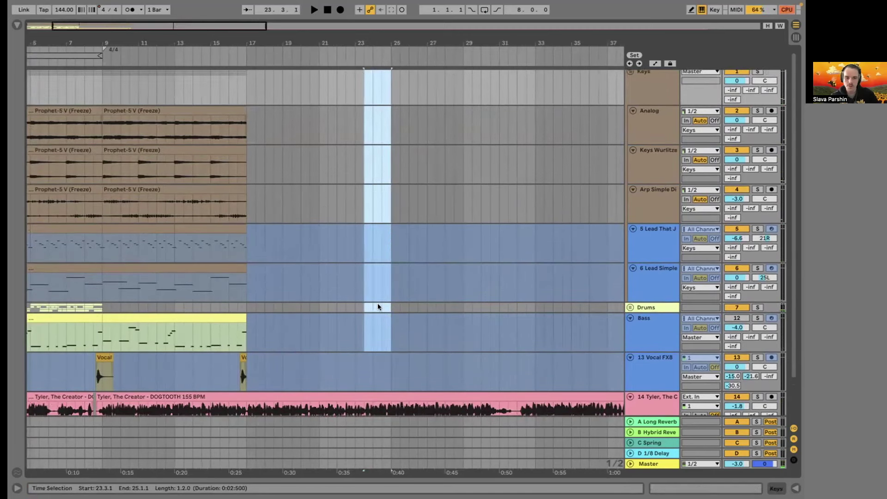
{"action": "key", "text": "super+s"}
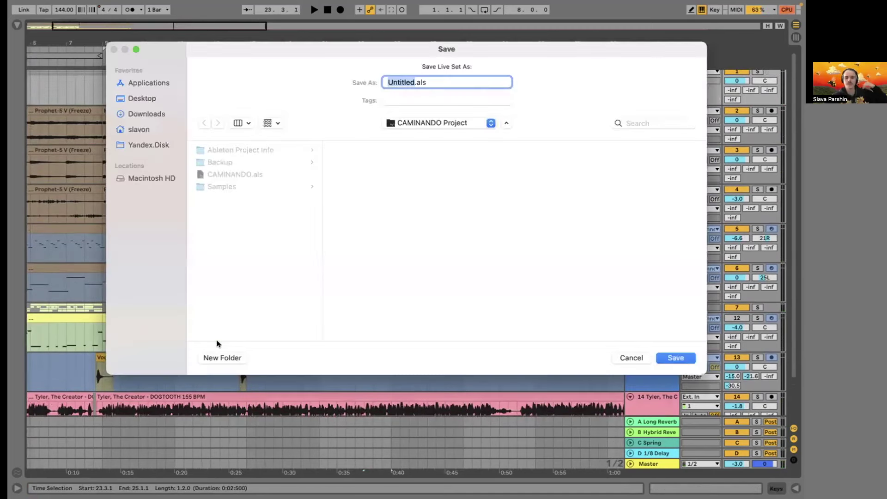
{"action": "left_click", "coordinate": [632, 358]}
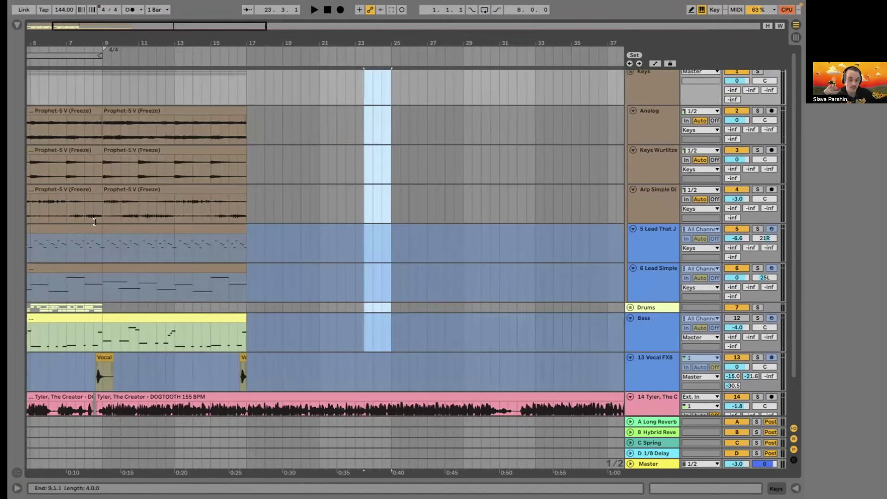
Split the DOGTOOTH acapella clip at bar 17 and delete everything after the split.
{"action": "scroll", "coordinate": [187, 285], "scroll_direction": "left", "scroll_amount": 5}
{"action": "scroll", "coordinate": [187, 285], "scroll_direction": "down", "scroll_amount": 3}
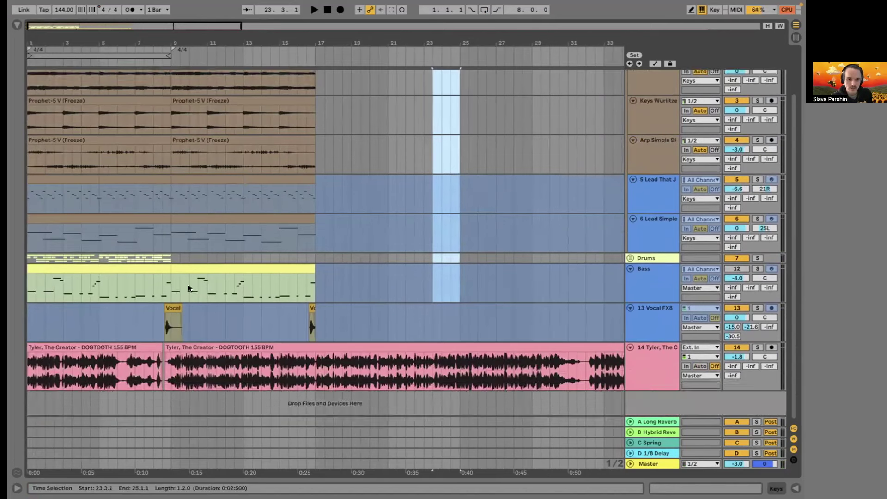
{"action": "left_click", "coordinate": [316, 360]}
{"action": "key", "text": "ctrl+e"}
{"action": "left_click", "coordinate": [328, 341]}
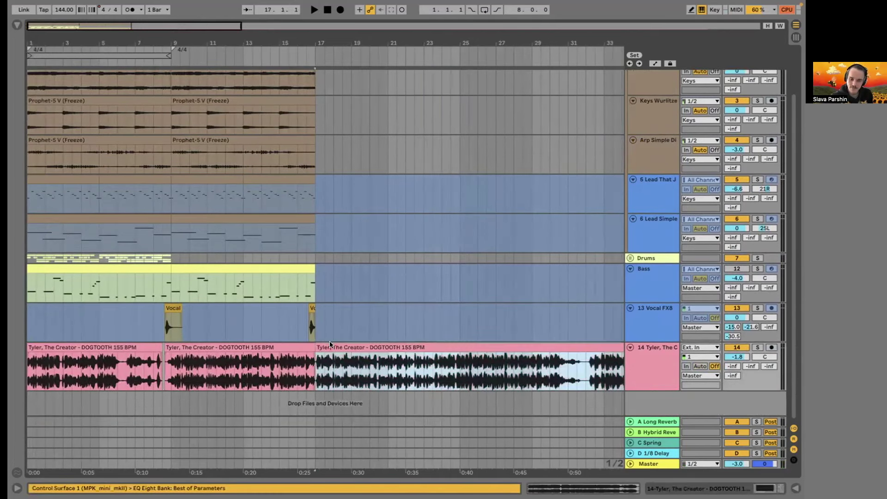
{"action": "key", "text": "Delete"}
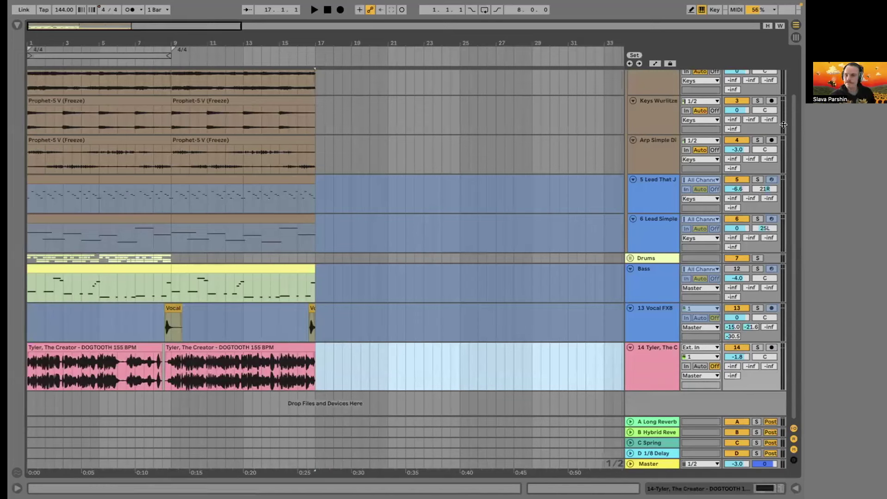
{"action": "left_click", "coordinate": [14, 25]}
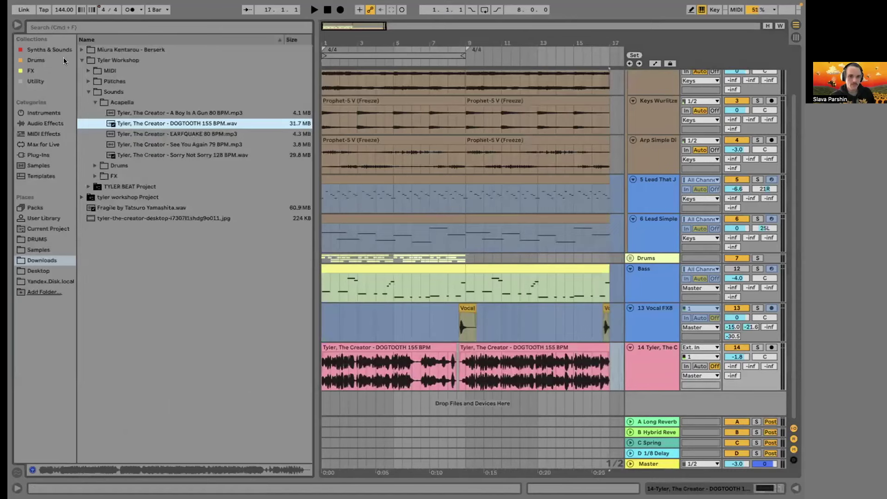
{"action": "left_click", "coordinate": [85, 92]}
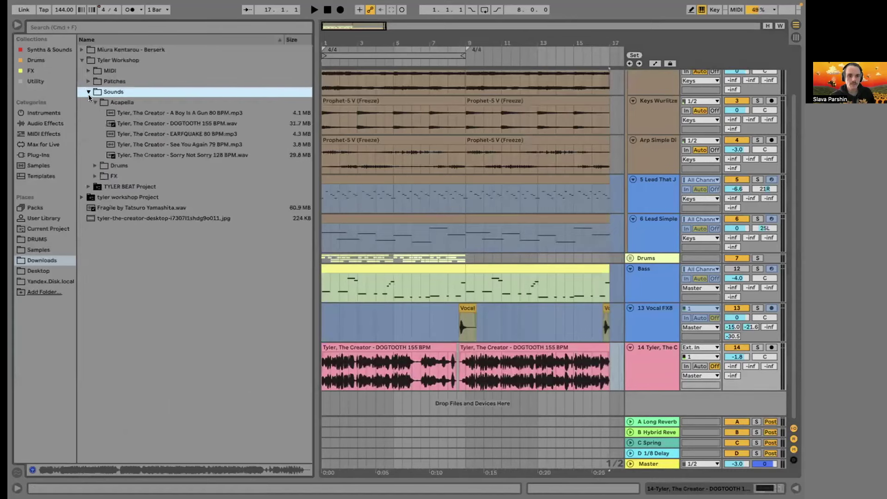
{"action": "left_click", "coordinate": [89, 92]}
{"action": "left_click", "coordinate": [17, 25]}
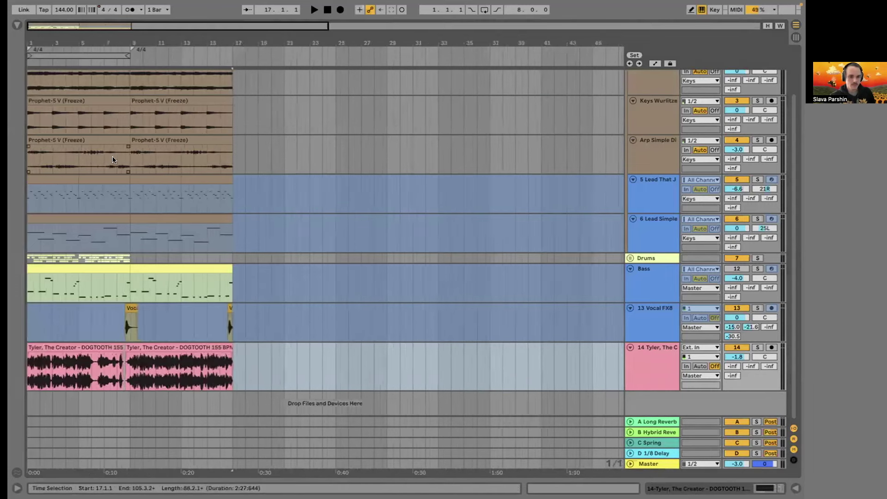
Loop the 16 bars from 1.1.1 to 17.1.1 and fit all track heights into the arrangement.
{"action": "key", "text": "minus"}
{"action": "left_click_drag", "start_coordinate": [160, 378], "coordinate": [10, 115]}
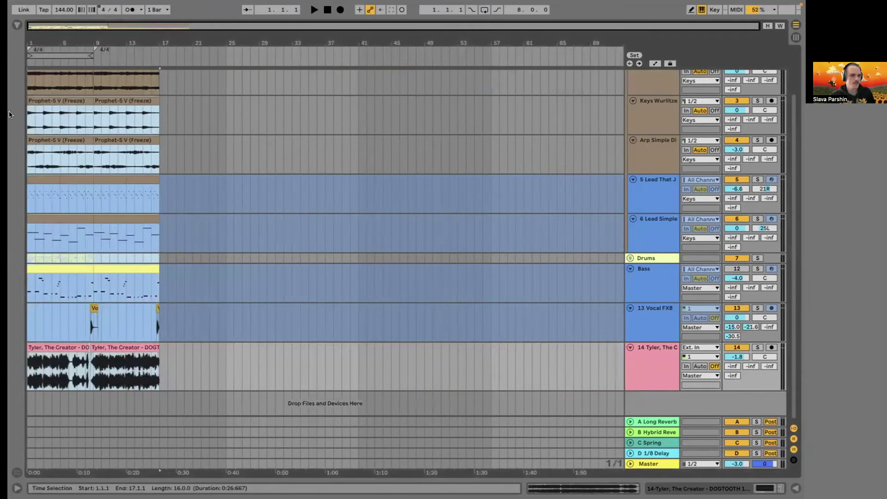
{"action": "key", "text": "ctrl+2"}
{"action": "key", "text": "ctrl+2"}
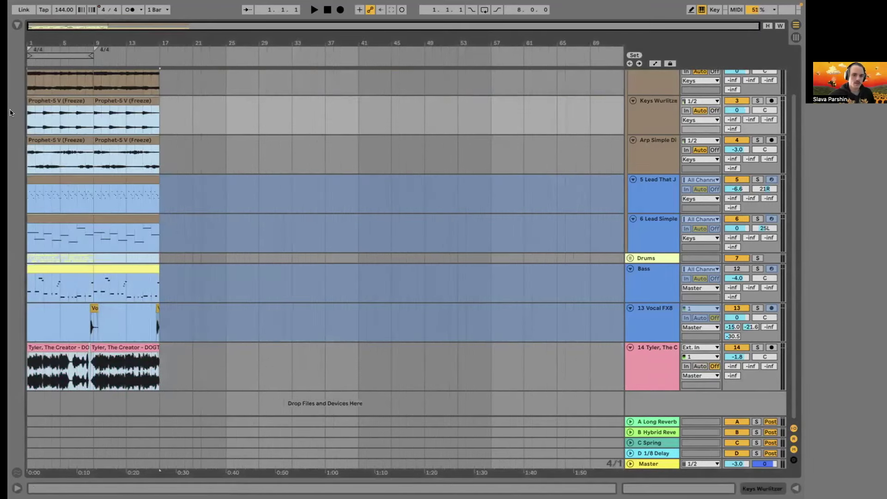
{"action": "key", "text": "ctrl+1"}
{"action": "key", "text": "ctrl+l"}
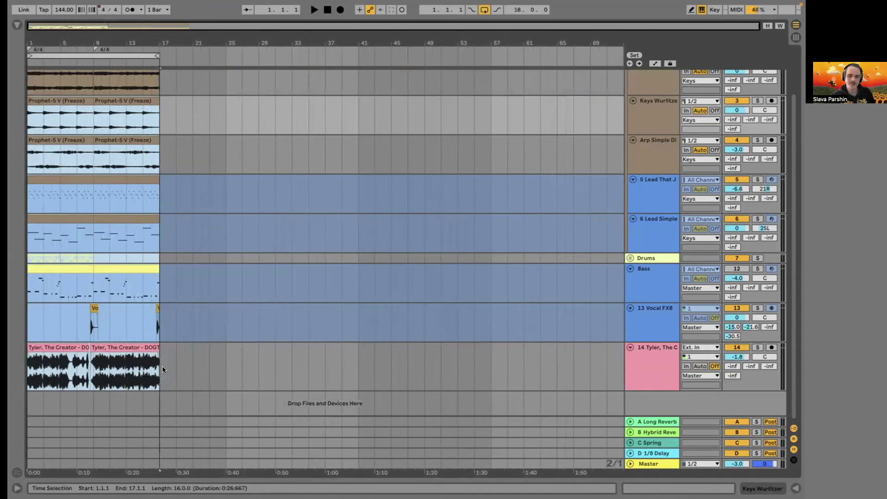
{"action": "key", "text": "z"}
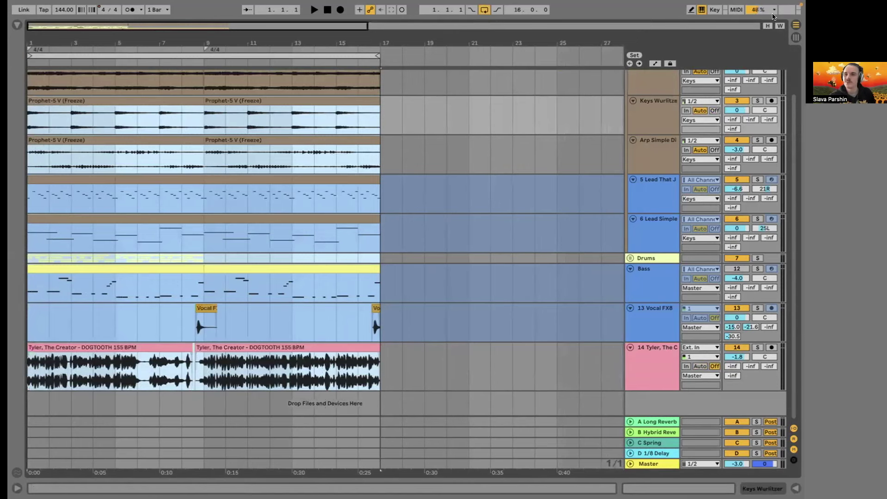
{"action": "left_click", "coordinate": [767, 25]}
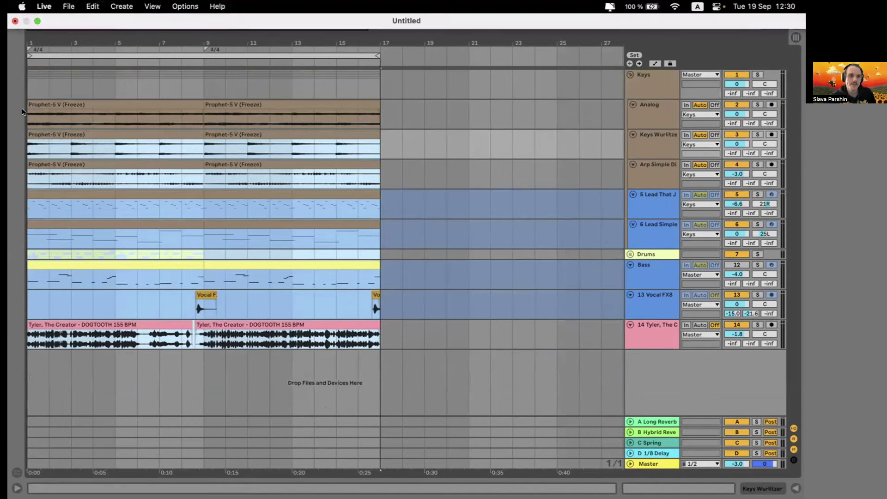
Load Arturia's Jun-6 V plug-in onto a new MIDI track below the acapella.
{"action": "left_click", "coordinate": [17, 25]}
{"action": "left_click", "coordinate": [36, 155]}
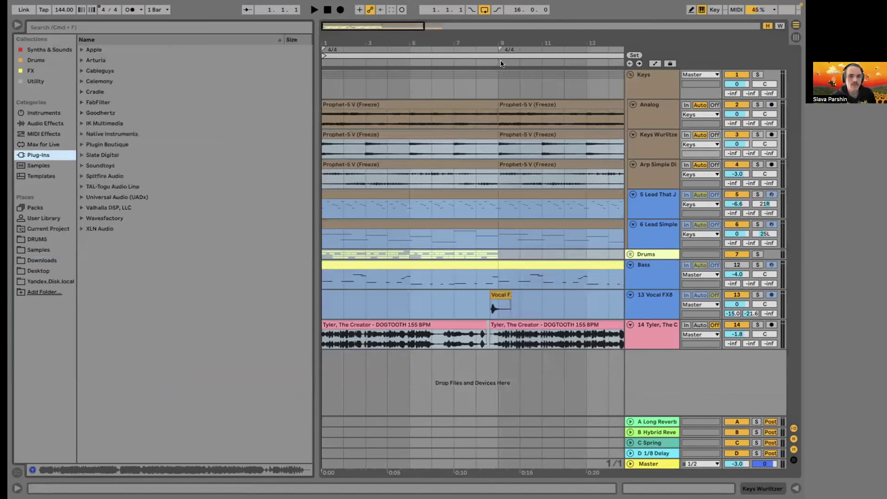
{"action": "left_click", "coordinate": [81, 61]}
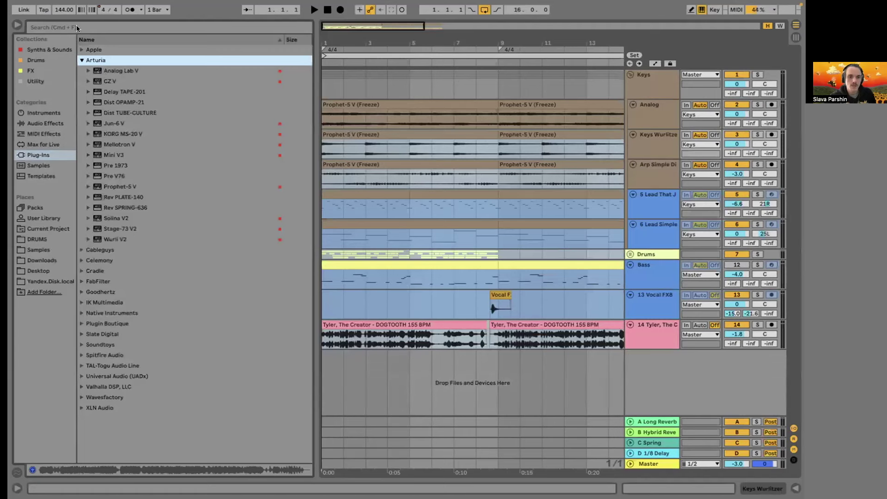
{"action": "left_click_drag", "start_coordinate": [109, 121], "coordinate": [572, 372]}
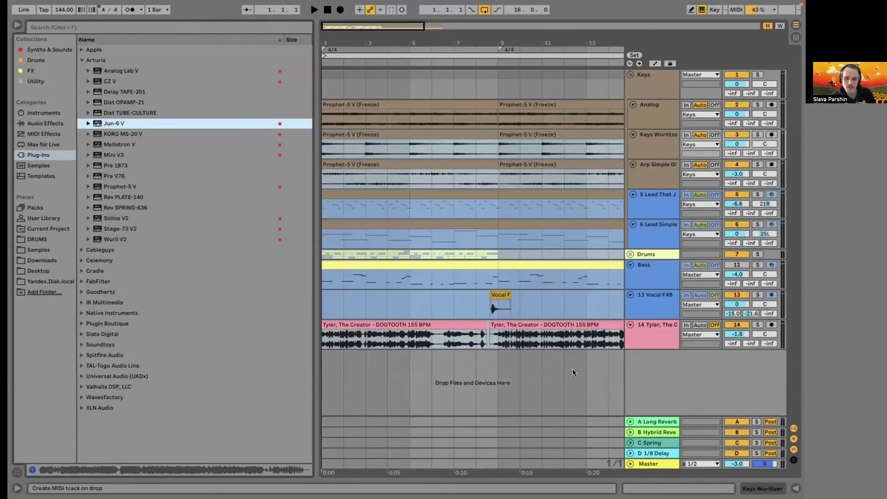
{"action": "left_click_drag", "start_coordinate": [643, 365], "coordinate": [642, 365]}
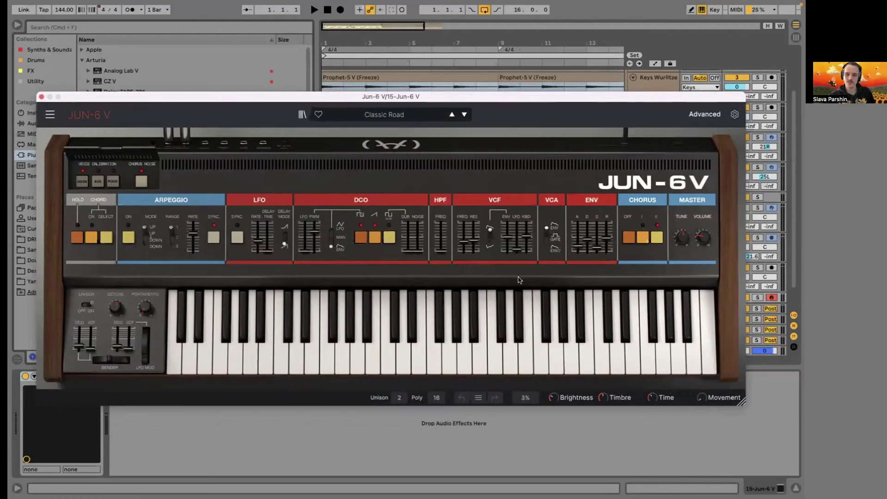
Close the Jun-6 V window and delete the instrument from its track.
{"action": "left_click", "coordinate": [40, 96]}
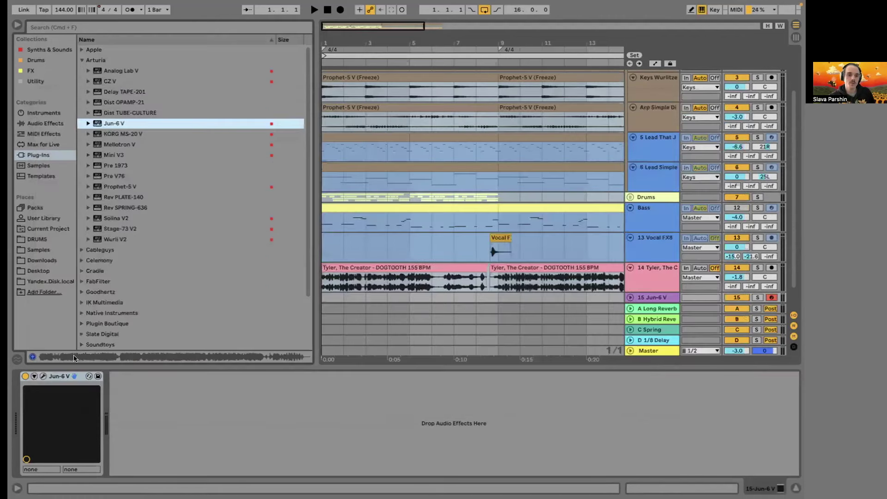
{"action": "left_click", "coordinate": [67, 376]}
{"action": "key", "text": "Delete"}
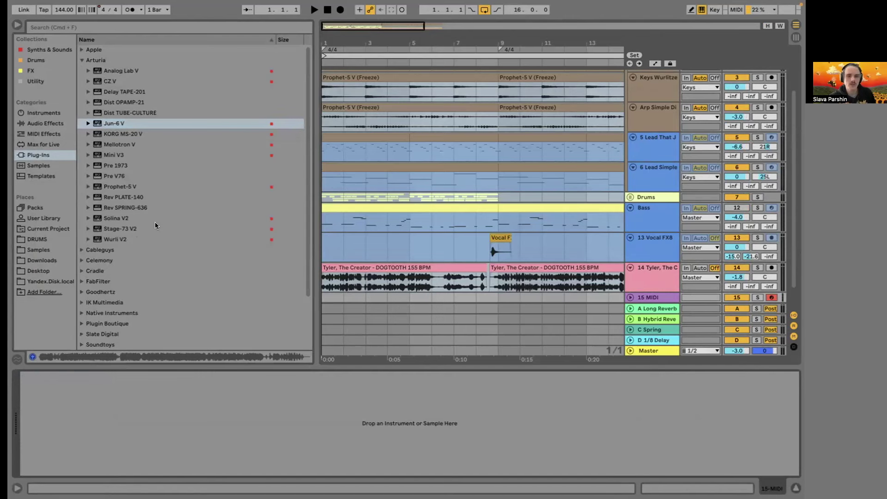
Look through the Universal Audio (UADx) plug-ins instead of the Arturia ones.
{"action": "left_click", "coordinate": [81, 60]}
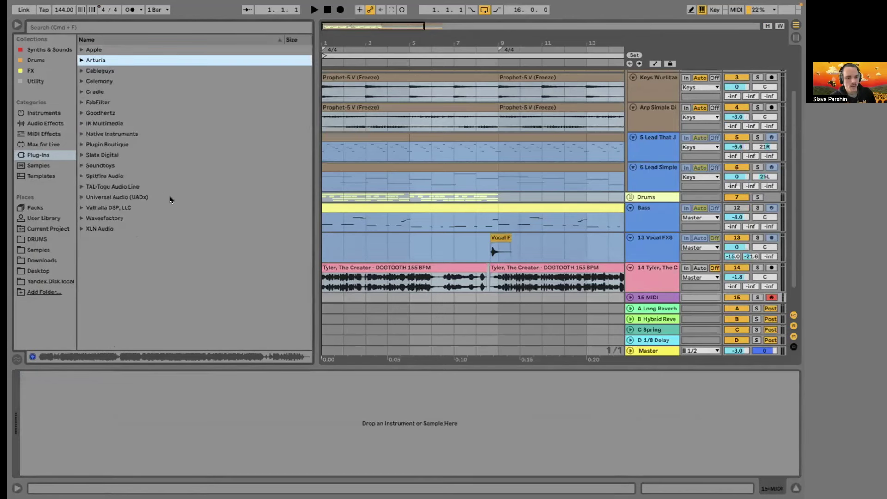
{"action": "left_click", "coordinate": [80, 197]}
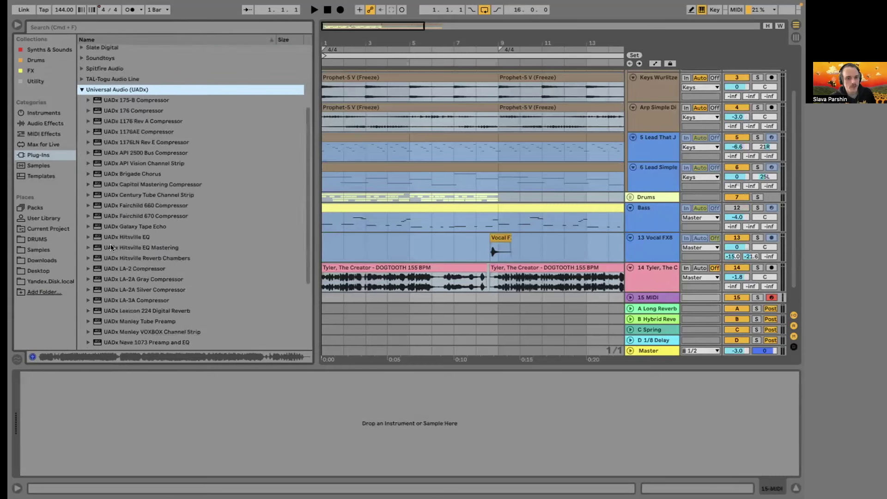
{"action": "left_click", "coordinate": [80, 159]}
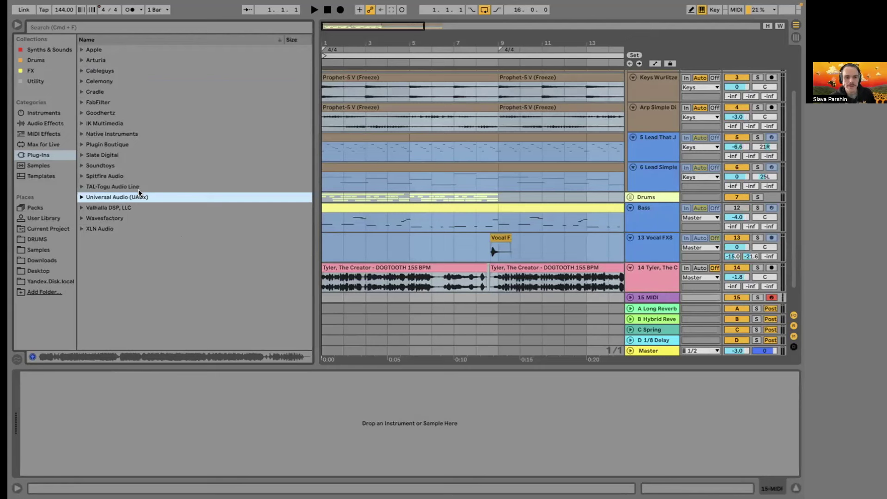
Load Spitfire Audio's LABS plug-in onto another new MIDI track and open its window.
{"action": "left_click", "coordinate": [127, 176]}
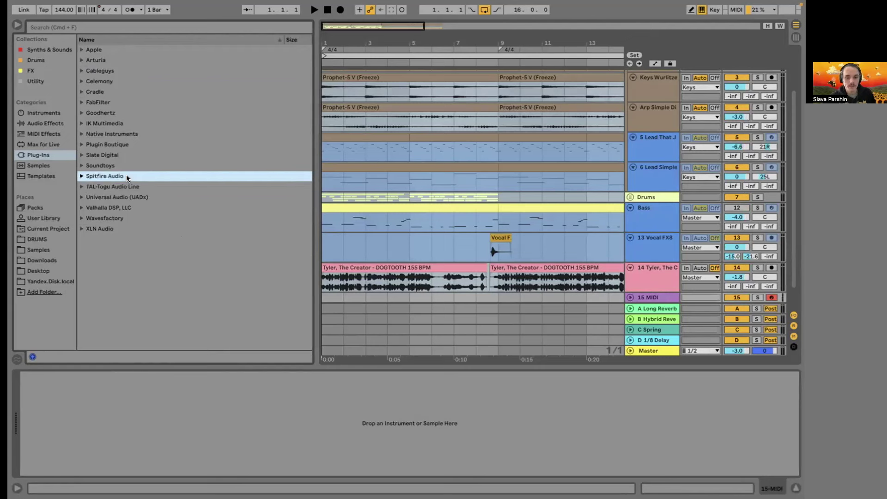
{"action": "key", "text": "Down"}
{"action": "key", "text": "Right"}
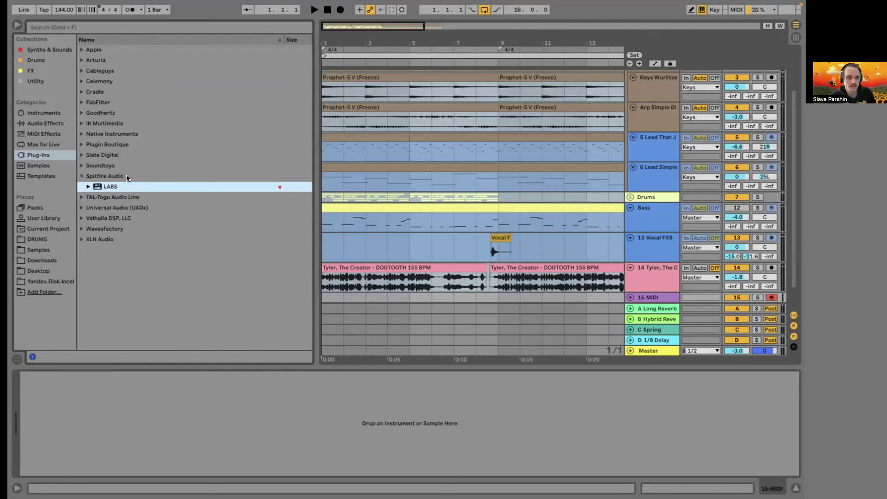
{"action": "left_click", "coordinate": [102, 178]}
{"action": "left_click", "coordinate": [93, 178]}
{"action": "key", "text": "Right"}
{"action": "key", "text": "Left"}
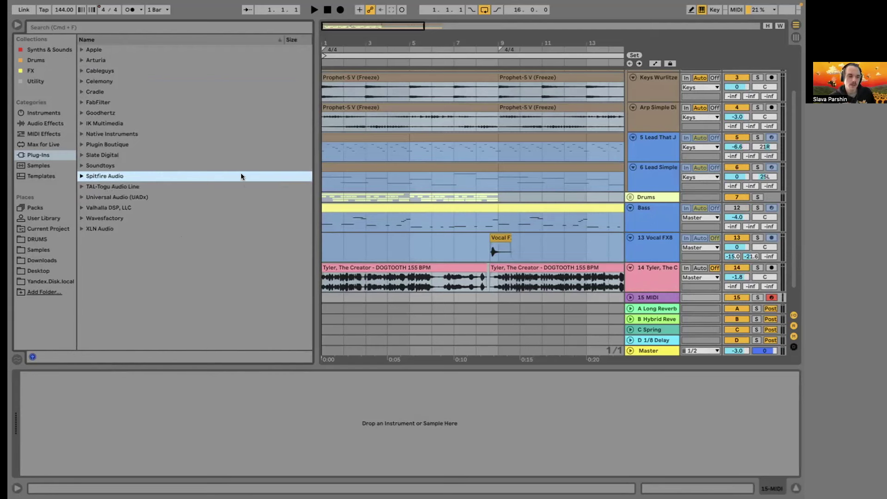
{"action": "key", "text": "Right"}
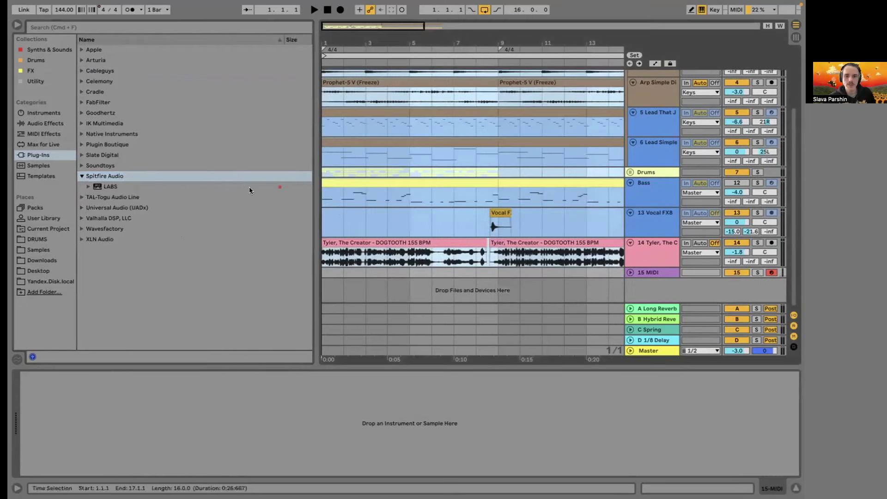
{"action": "left_click_drag", "start_coordinate": [136, 186], "coordinate": [534, 290]}
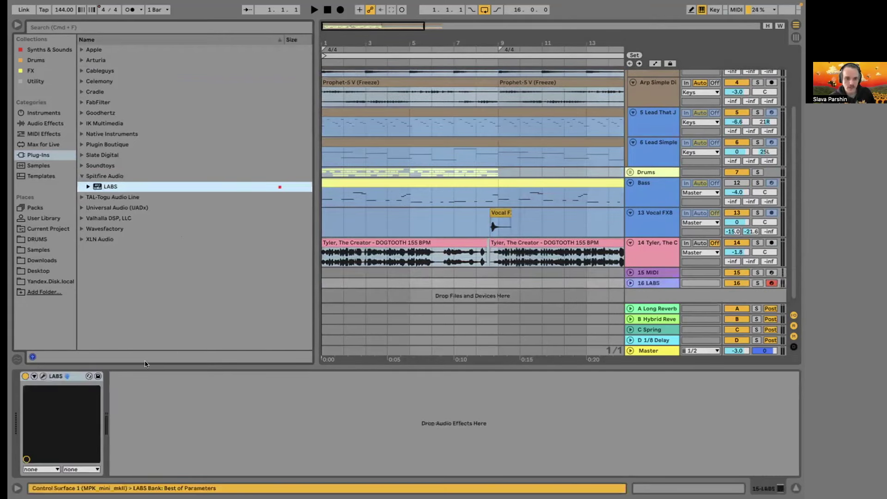
{"action": "left_click", "coordinate": [42, 376]}
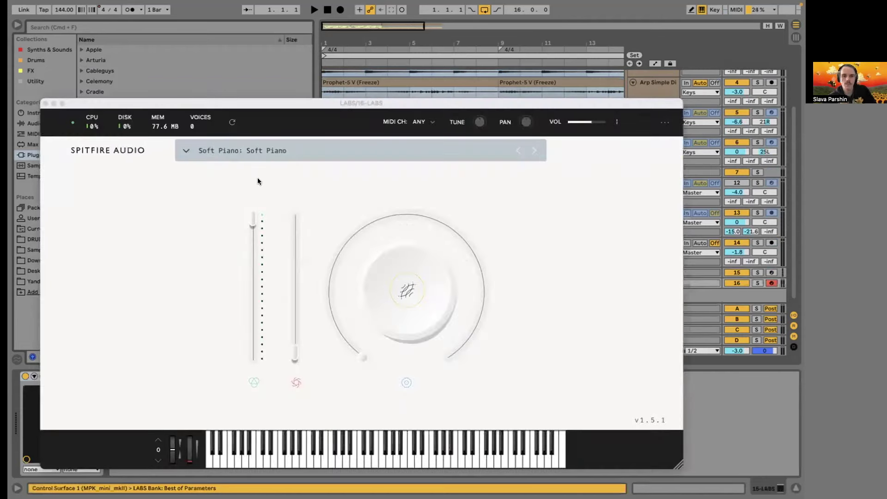
Audition the Soft Piano preset in LABS by playing chords and melody notes.
{"action": "key", "text": "a"}
{"action": "key", "text": "f"}
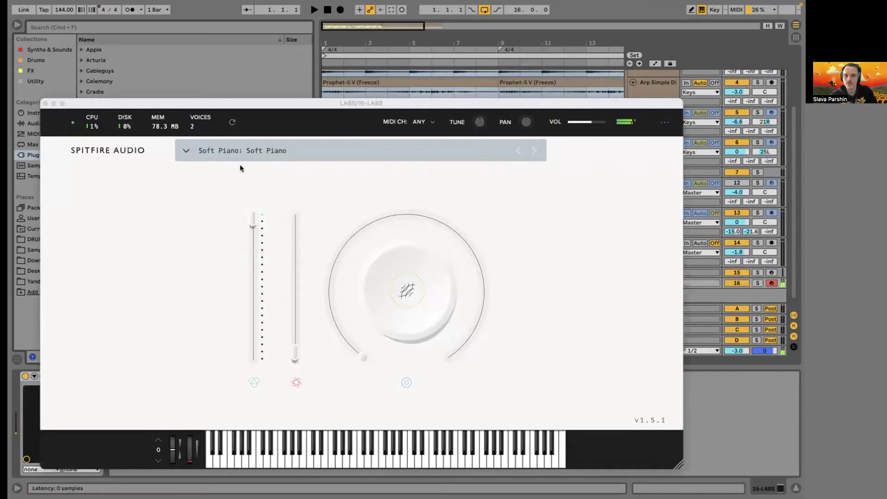
{"action": "key", "text": "s"}
{"action": "key", "text": "d"}
{"action": "key", "text": "h"}
{"action": "key", "text": "d"}
{"action": "key", "text": "j"}
{"action": "key", "text": "a"}
{"action": "key", "text": "l"}
{"action": "key", "text": "e"}
{"action": "key", "text": "g"}
{"action": "key", "text": "k"}
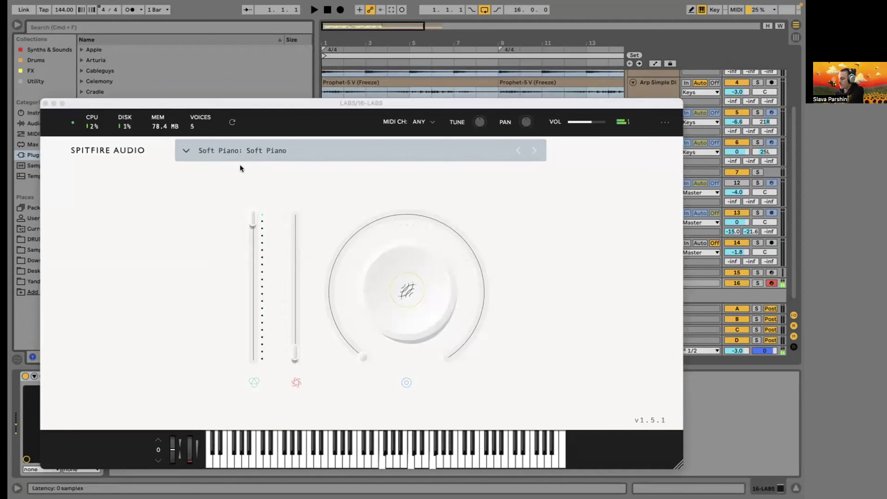
{"action": "key", "text": "g"}
{"action": "key", "text": "k"}
{"action": "key", "text": "j"}
{"action": "key", "text": "k"}
{"action": "key", "text": "l"}
{"action": "key", "text": "f"}
{"action": "key", "text": "j"}
{"action": "key", "text": "d"}
{"action": "key", "text": "t"}
{"action": "key", "text": "apostrophe"}
{"action": "key", "text": "o"}
{"action": "key", "text": "semicolon"}
{"action": "key", "text": "f"}
{"action": "key", "text": "d"}
{"action": "key", "text": "f"}
{"action": "key", "text": "g"}
{"action": "key", "text": "h"}
{"action": "key", "text": "j"}
{"action": "key", "text": "d"}
{"action": "key", "text": "k"}
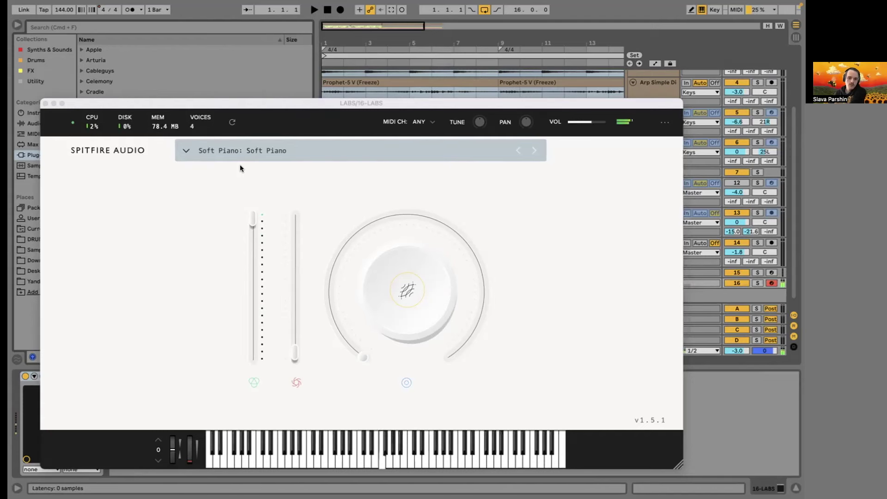
Load the Quad preset from the Synth category in LABS and audition it.
{"action": "left_click", "coordinate": [185, 149]}
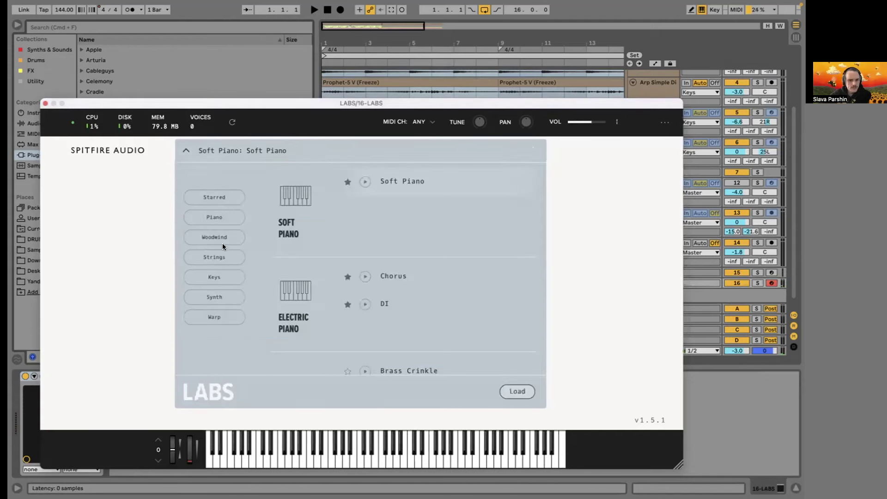
{"action": "left_click", "coordinate": [214, 297]}
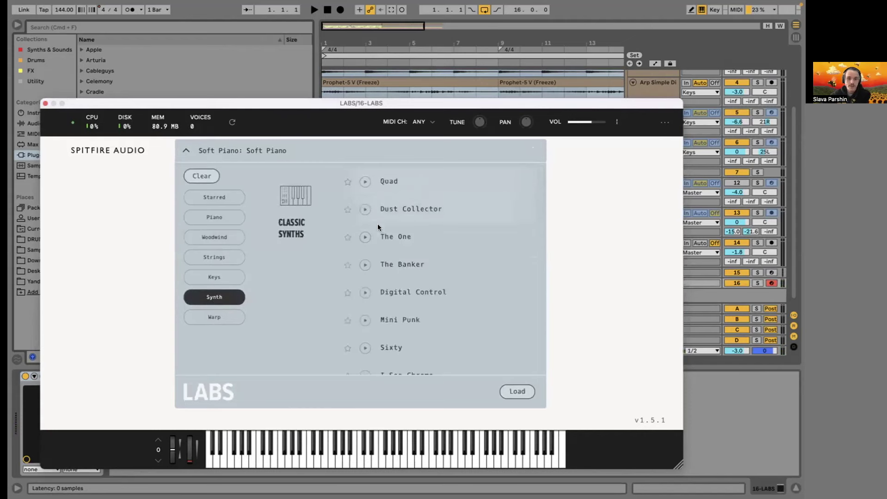
{"action": "left_click", "coordinate": [506, 387]}
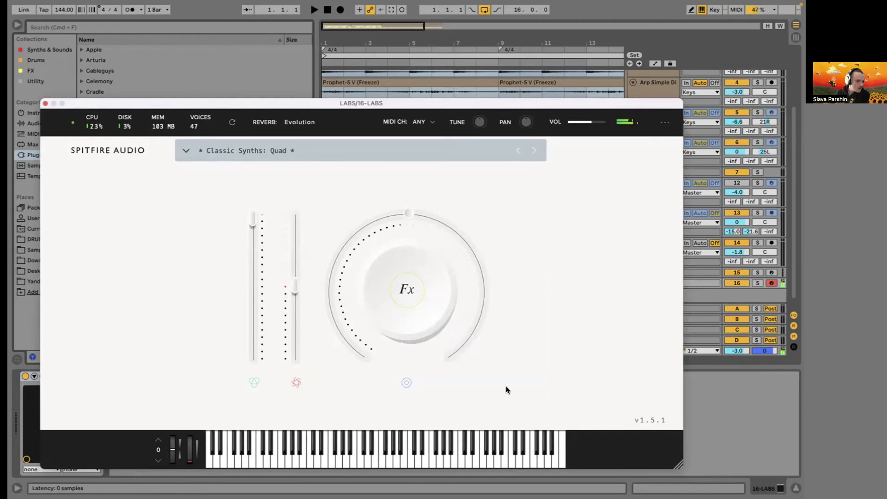
Audition the following Classic Synths presets up to The Banker, return to The One, and close the LABS window.
{"action": "left_click", "coordinate": [533, 150]}
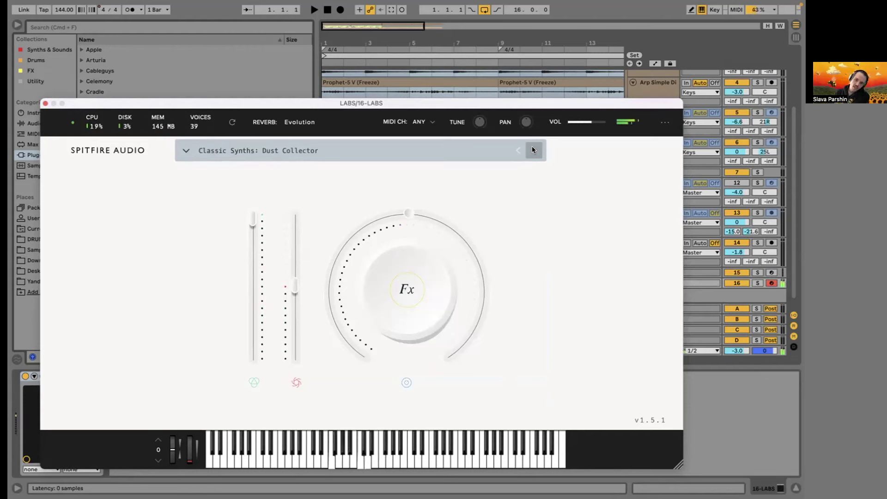
{"action": "left_click", "coordinate": [533, 150]}
{"action": "left_click", "coordinate": [533, 151]}
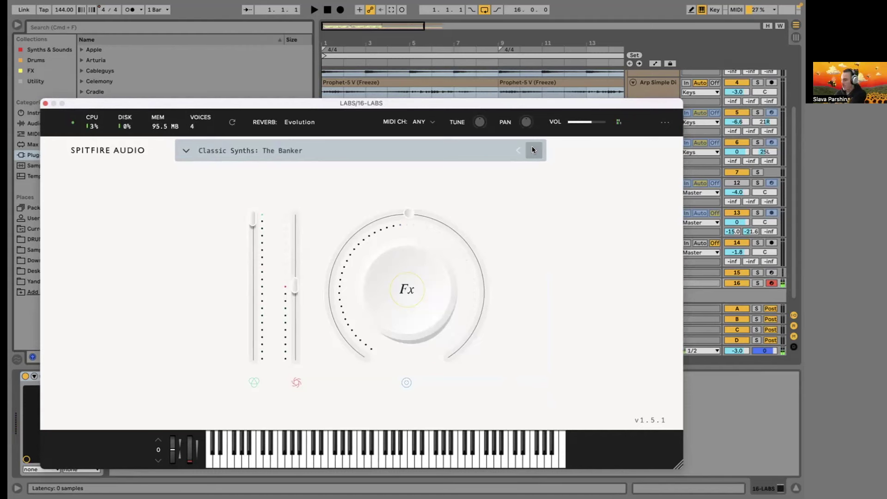
{"action": "left_click", "coordinate": [517, 151]}
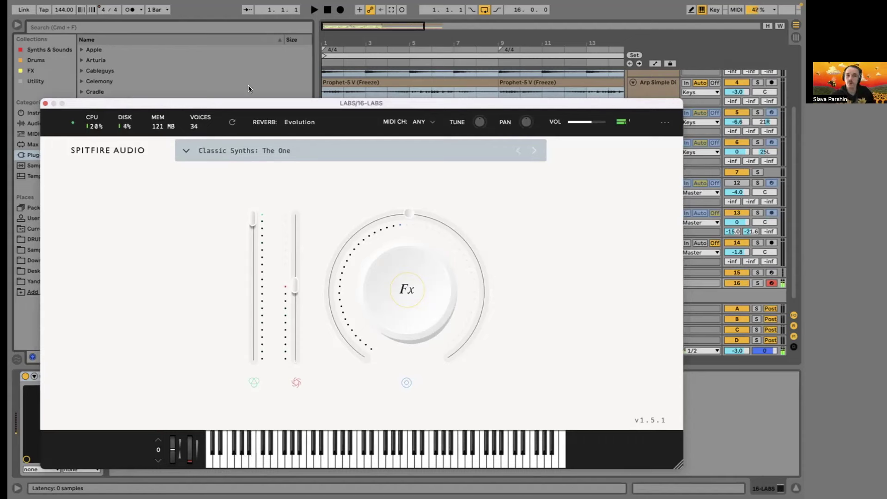
{"action": "left_click", "coordinate": [45, 103]}
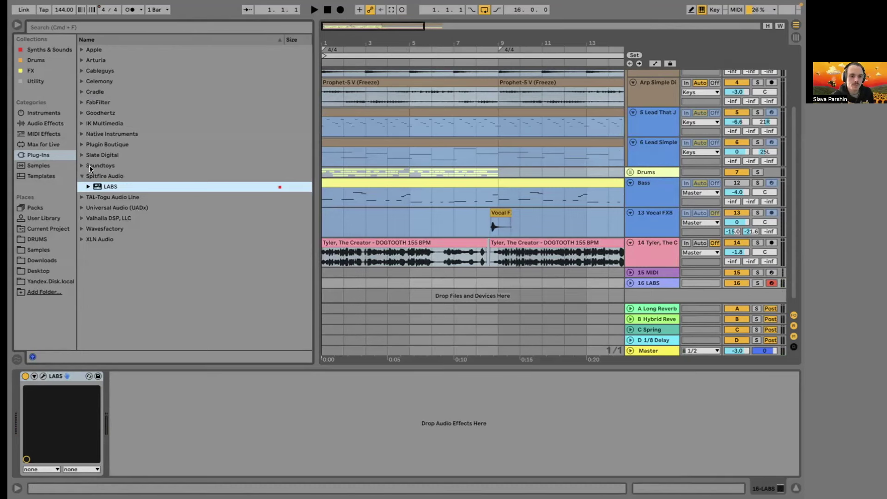
Open TYLER BEAT.als from the TYLER BEAT Project folder in Downloads and hide the browser.
{"action": "left_click", "coordinate": [41, 256]}
{"action": "left_click", "coordinate": [86, 101]}
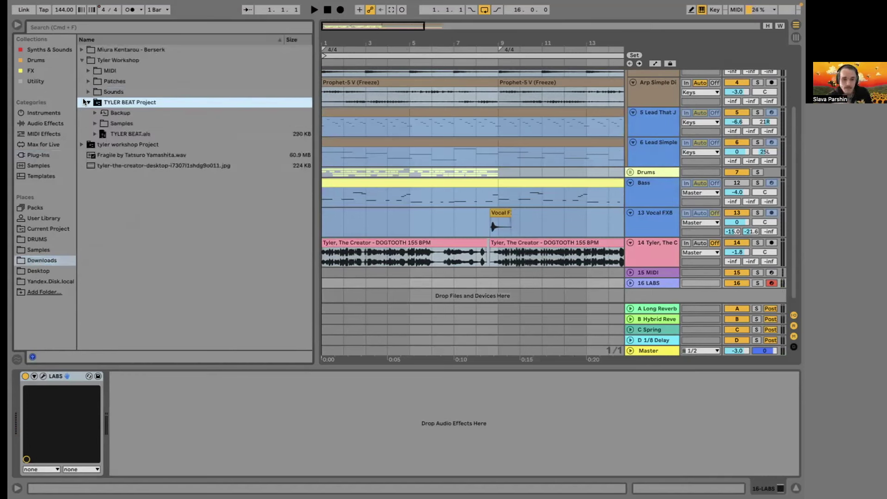
{"action": "double_click", "coordinate": [109, 131]}
{"action": "key", "text": "super+d"}
{"action": "key", "text": "Return"}
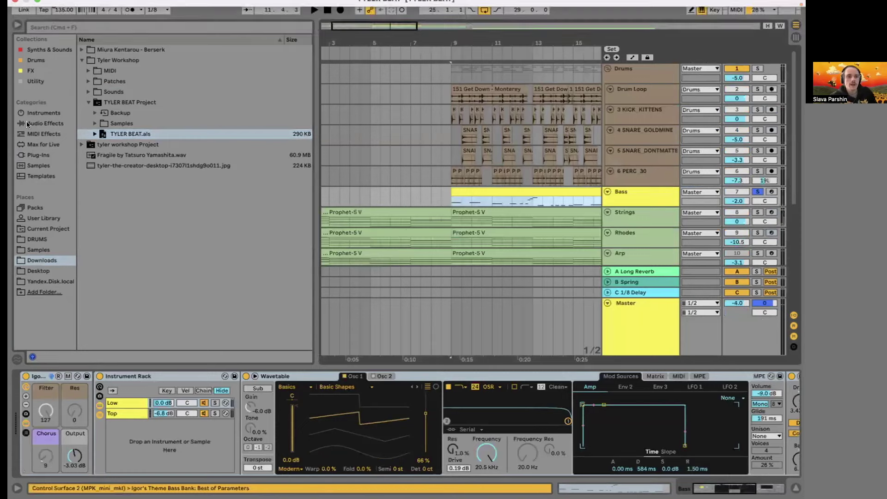
{"action": "left_click", "coordinate": [11, 24]}
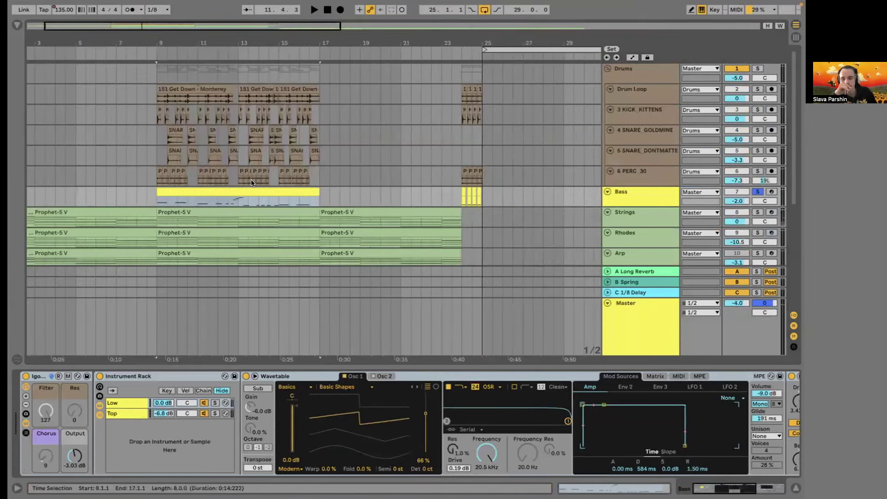
Switch to Google Chrome and bring up the WhoSampled page for SWEET / I THOUGHT YOU WANTED TO DANCE.
{"action": "key", "text": "ctrl+Right"}
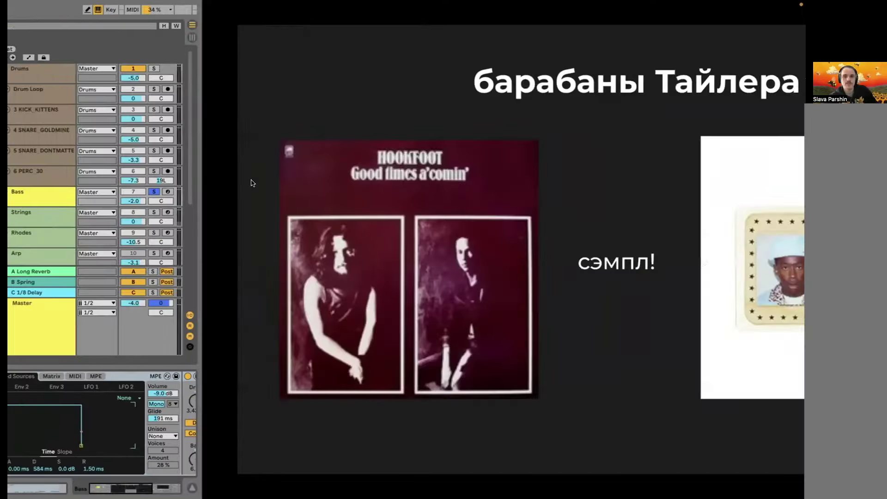
{"action": "key", "text": "ctrl+Left"}
{"action": "key", "text": "ctrl+Left"}
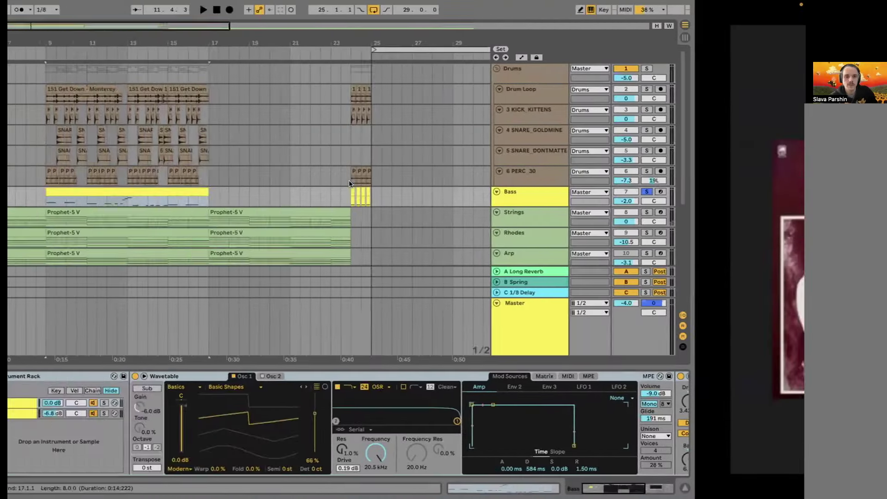
{"action": "key", "text": "ctrl+Left"}
{"action": "key", "text": "ctrl+Up"}
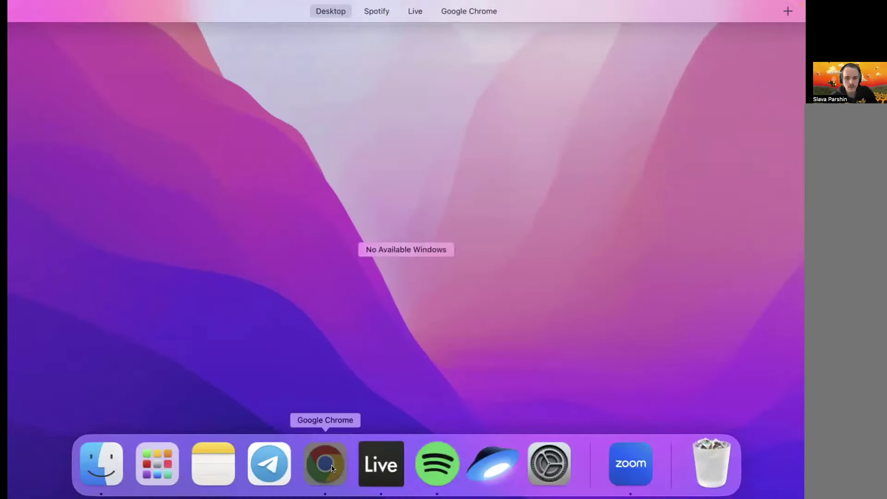
{"action": "left_click", "coordinate": [313, 41]}
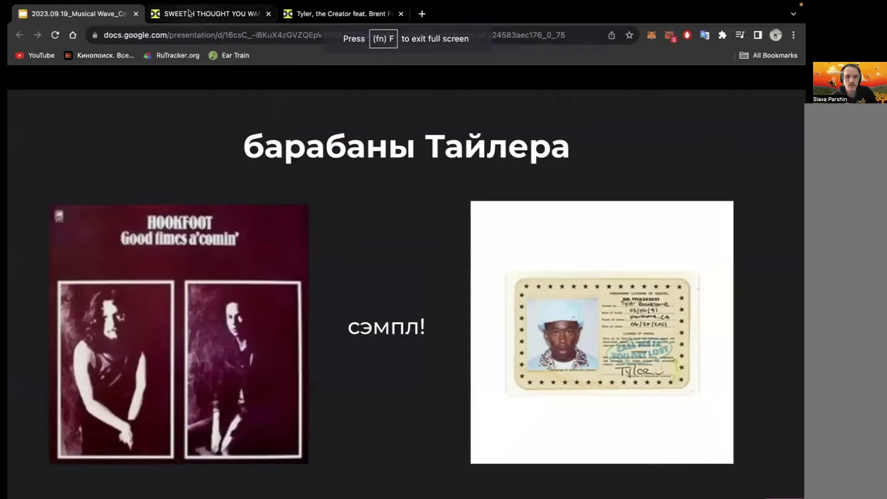
{"action": "left_click", "coordinate": [208, 13]}
{"action": "scroll", "coordinate": [178, 373], "scroll_direction": "down", "scroll_amount": 1}
{"action": "scroll", "coordinate": [178, 373], "scroll_direction": "up", "scroll_amount": 5}
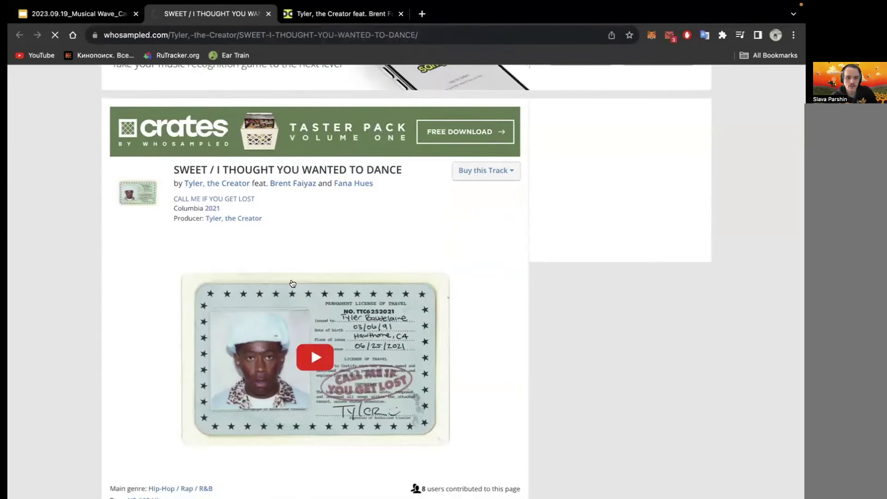
Open the CALL ME IF YOU GET LOST album page and open its HOT WIND BLOWS entry in a new tab.
{"action": "left_click", "coordinate": [143, 185]}
{"action": "scroll", "coordinate": [192, 341], "scroll_direction": "down", "scroll_amount": 7}
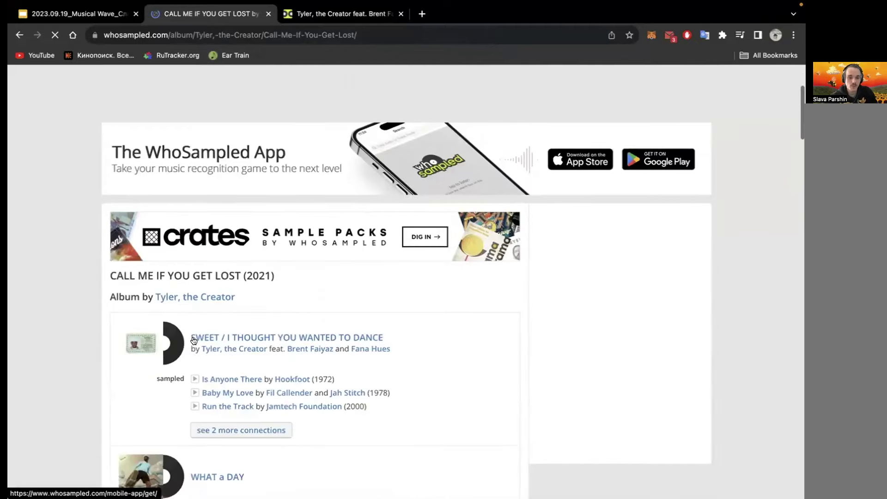
{"action": "scroll", "coordinate": [194, 340], "scroll_direction": "down", "scroll_amount": 1}
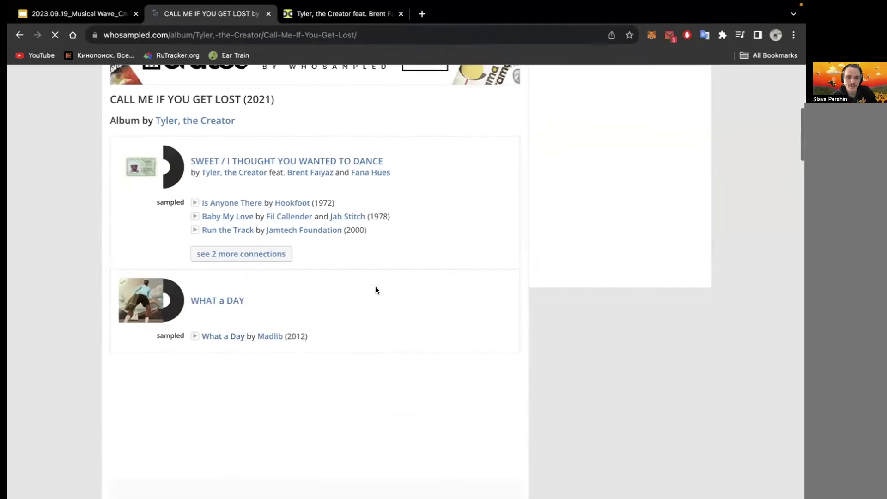
{"action": "scroll", "coordinate": [295, 397], "scroll_direction": "down", "scroll_amount": 8}
{"action": "scroll", "coordinate": [294, 400], "scroll_direction": "down", "scroll_amount": 6}
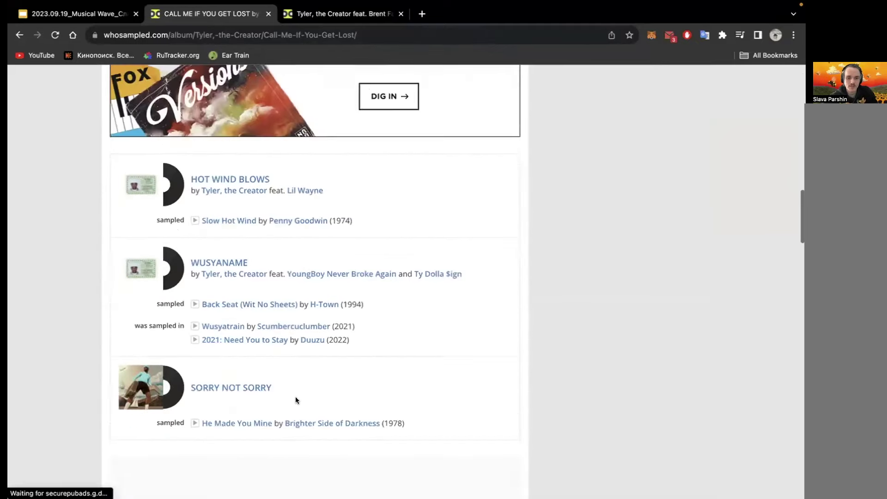
{"action": "left_click", "coordinate": [253, 179], "text": "shift+super"}
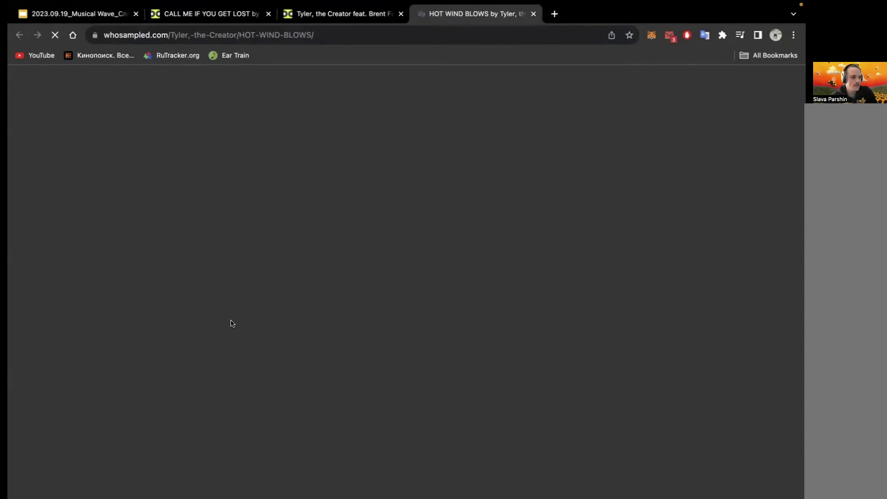
Open the sample comparison between HOT WIND BLOWS and Penny Goodwin's Slow Hot Wind.
{"action": "scroll", "coordinate": [294, 446], "scroll_direction": "down", "scroll_amount": 6}
{"action": "scroll", "coordinate": [294, 446], "scroll_direction": "down", "scroll_amount": 2}
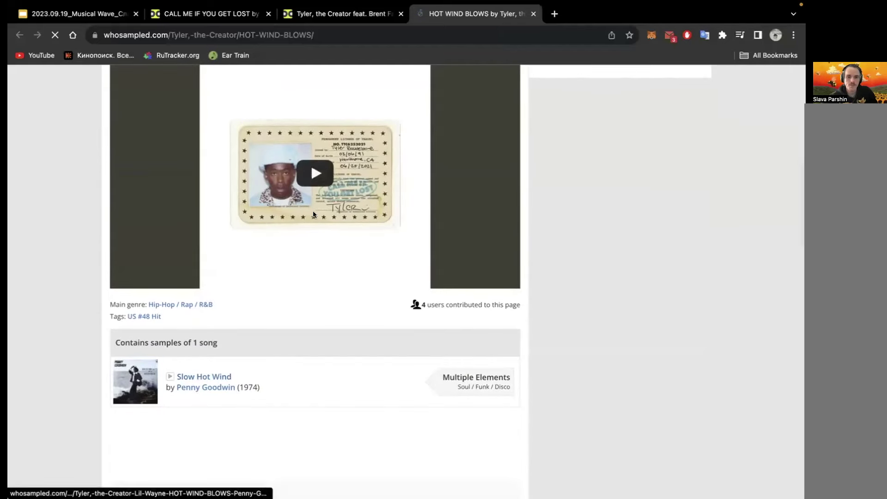
{"action": "left_click", "coordinate": [213, 378]}
{"action": "scroll", "coordinate": [286, 482], "scroll_direction": "down", "scroll_amount": 2}
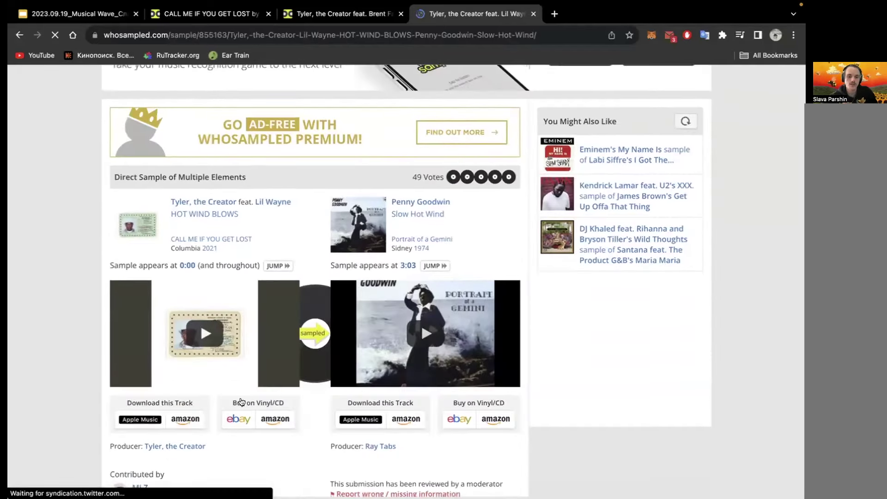
Listen to HOT WIND BLOWS, then to Slow Hot Wind from the sampled spot at 3:03, and pause both.
{"action": "left_click", "coordinate": [199, 344]}
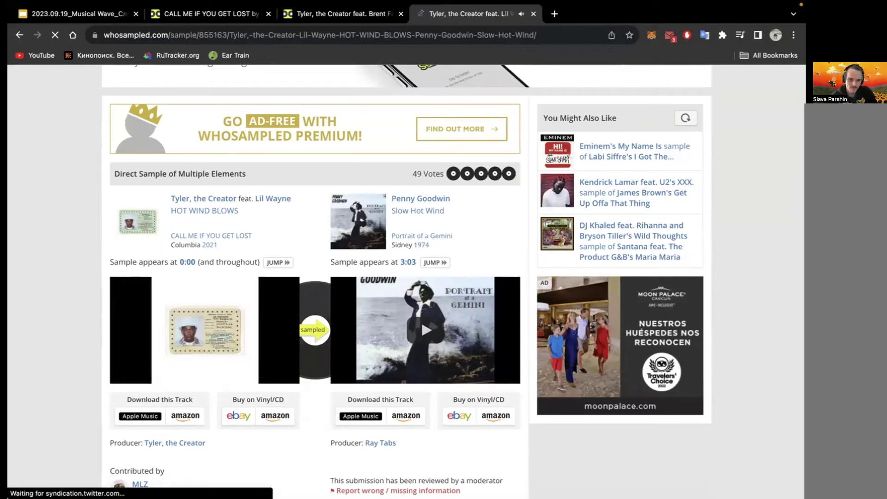
{"action": "left_click", "coordinate": [215, 326]}
{"action": "left_click", "coordinate": [410, 313]}
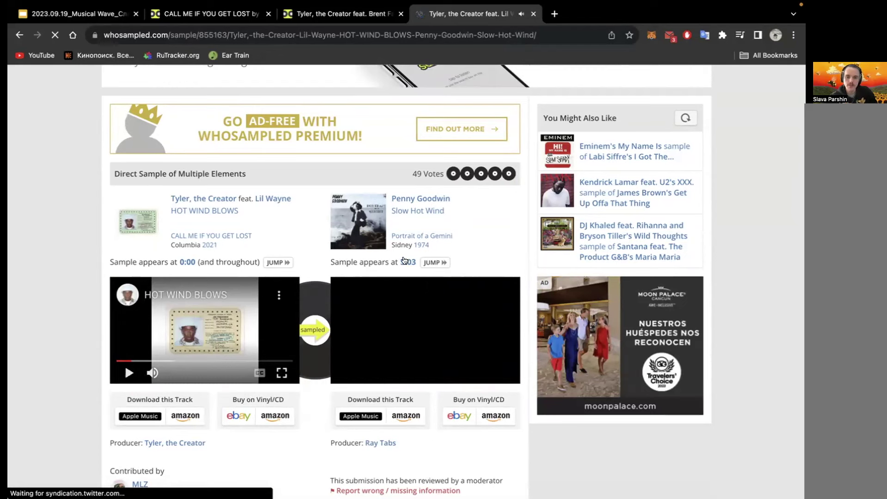
{"action": "left_click", "coordinate": [407, 262]}
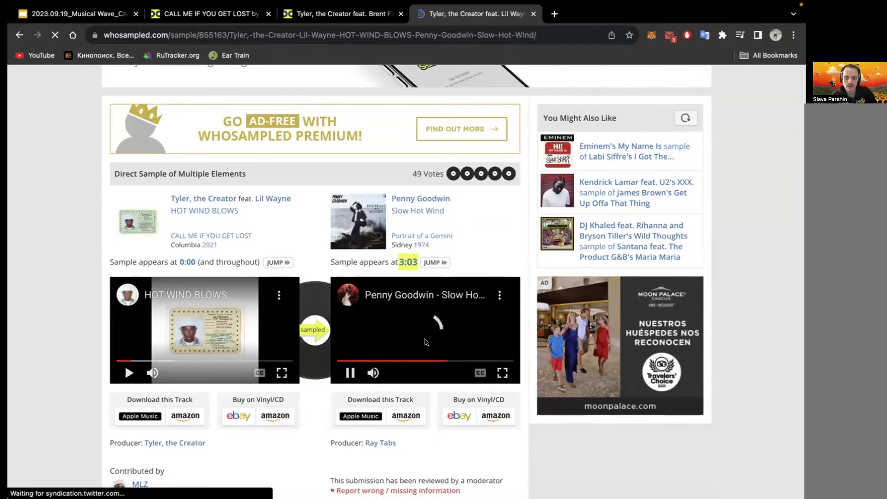
{"action": "left_click", "coordinate": [404, 326]}
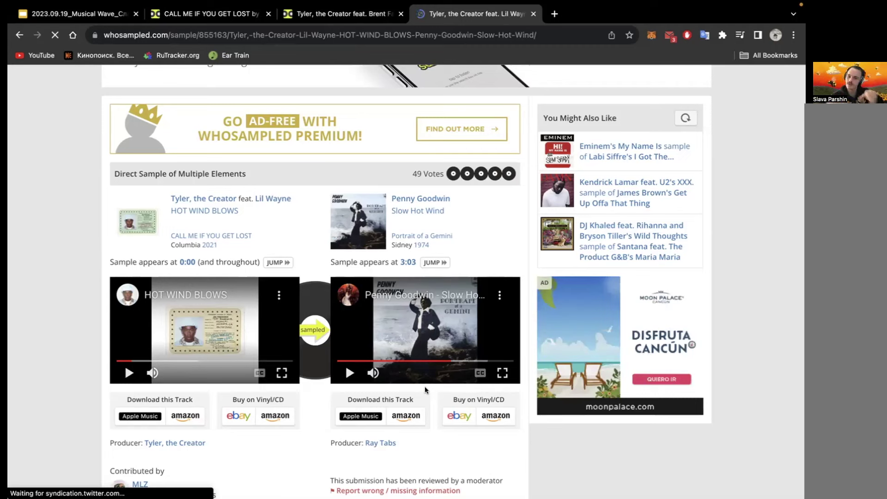
Switch back to Ableton Live and select the Sample track to show its devices.
{"action": "key", "text": "super+h"}
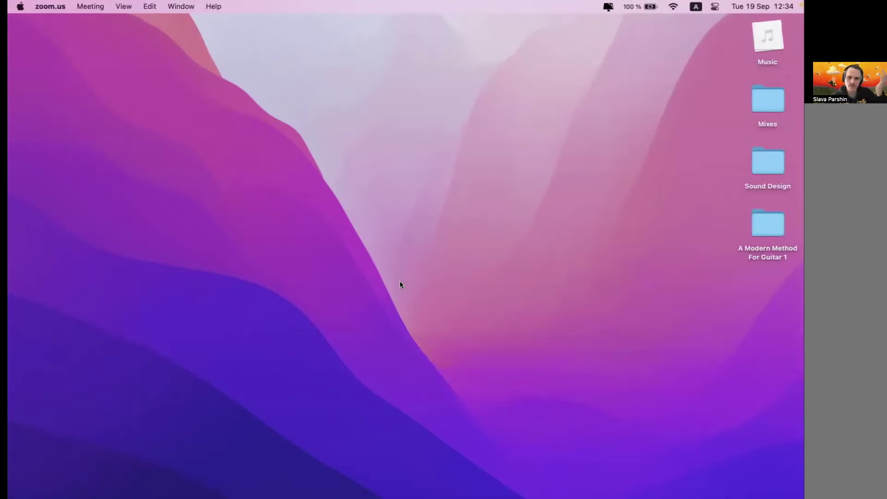
{"action": "key", "text": "super+Tab"}
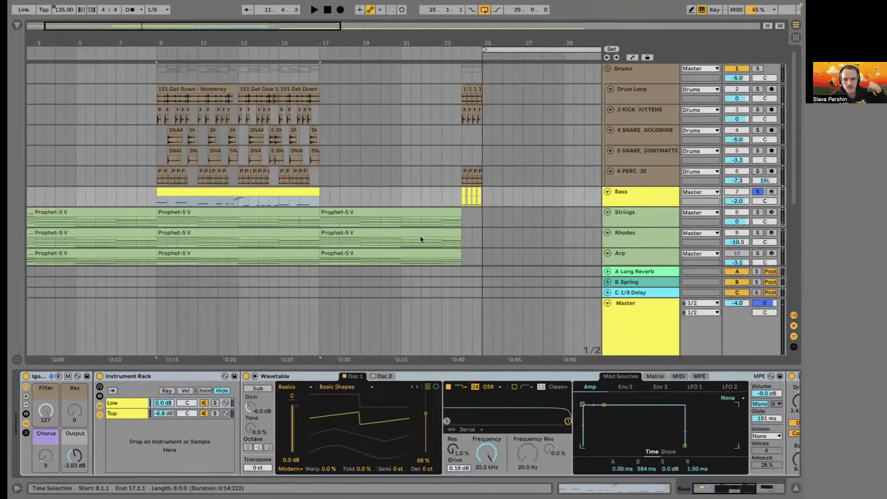
{"action": "scroll", "coordinate": [428, 235], "scroll_direction": "down", "scroll_amount": 3}
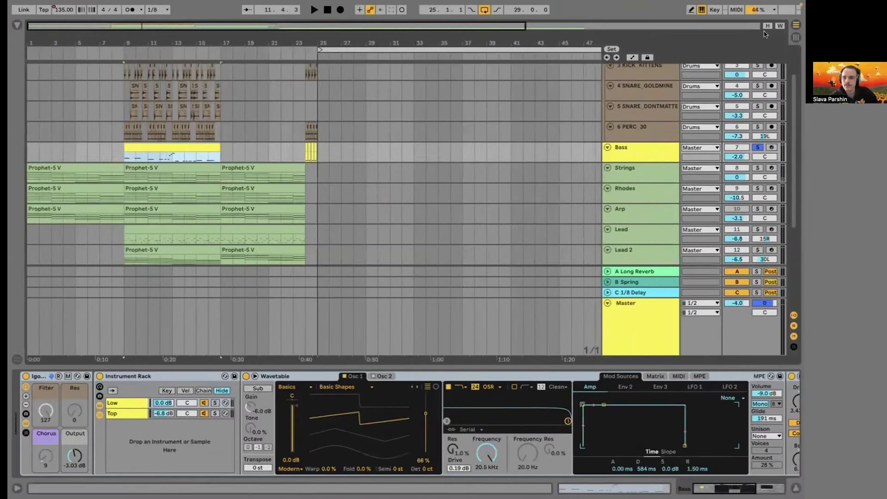
{"action": "scroll", "coordinate": [427, 173], "scroll_direction": "down", "scroll_amount": 5}
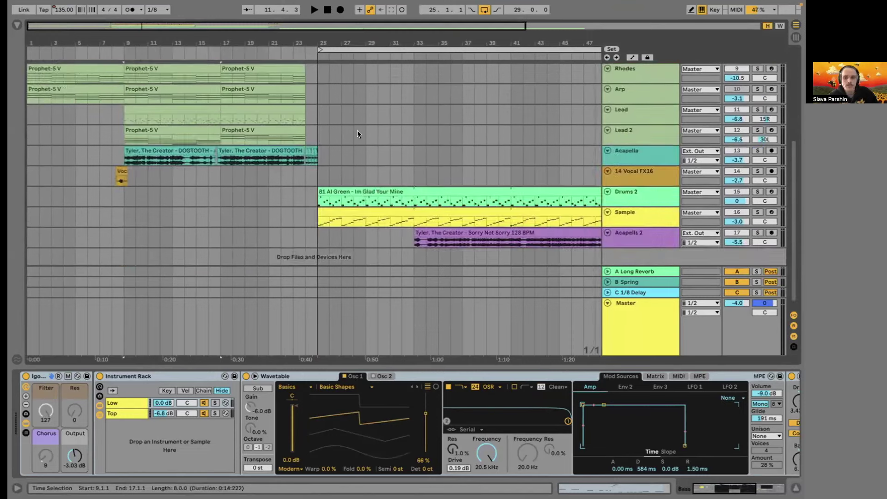
{"action": "left_click", "coordinate": [622, 212]}
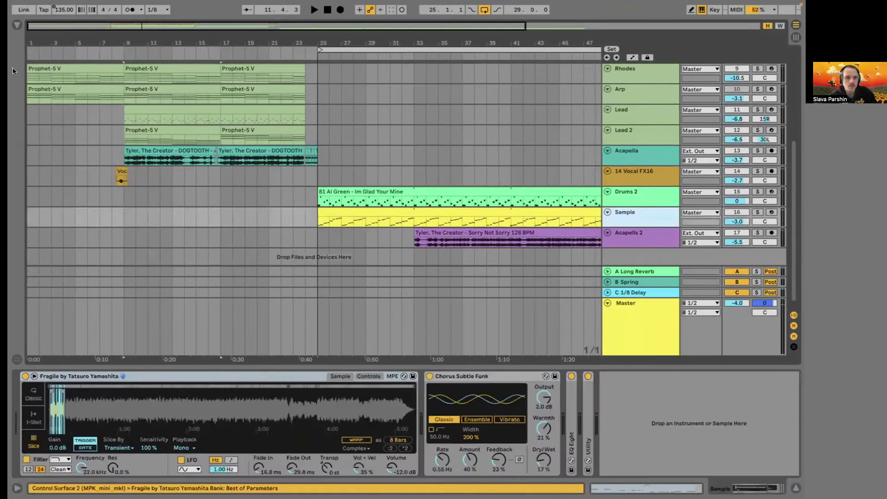
Preview Fragile by Tatsuro Yamashita.wav from the Downloads folder and hide the browser again.
{"action": "left_click", "coordinate": [16, 25]}
{"action": "left_click", "coordinate": [45, 259]}
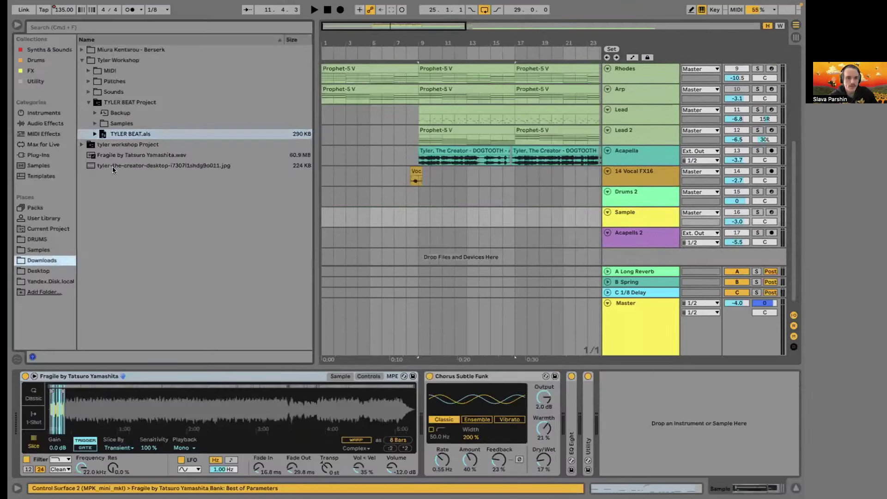
{"action": "left_click", "coordinate": [107, 154]}
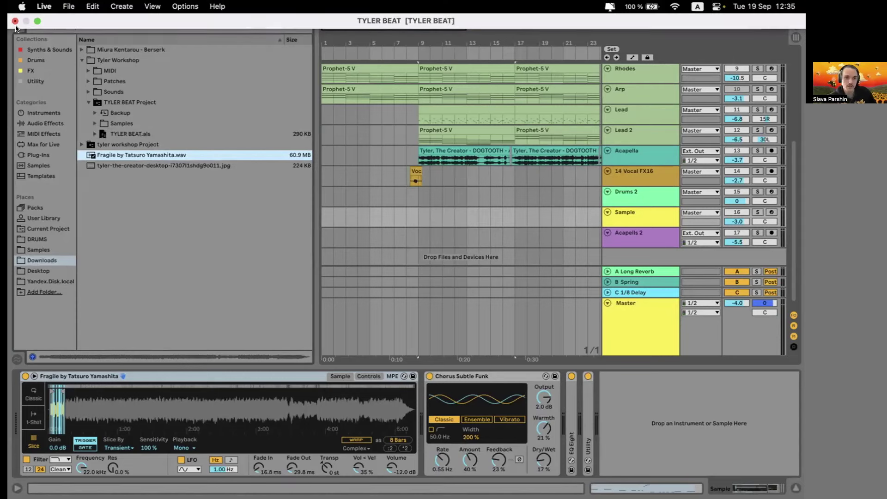
{"action": "left_click", "coordinate": [17, 25]}
Set the playback start to bar 25, solo and arm the Sample track, and enlarge the sliced section of Fragile.
{"action": "scroll", "coordinate": [277, 193], "scroll_direction": "right", "scroll_amount": 5}
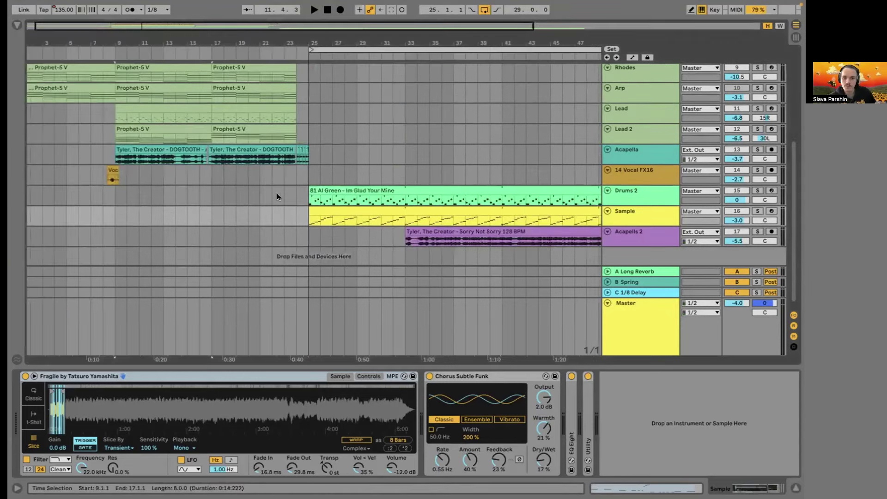
{"action": "left_click", "coordinate": [305, 206]}
{"action": "left_click", "coordinate": [757, 206]}
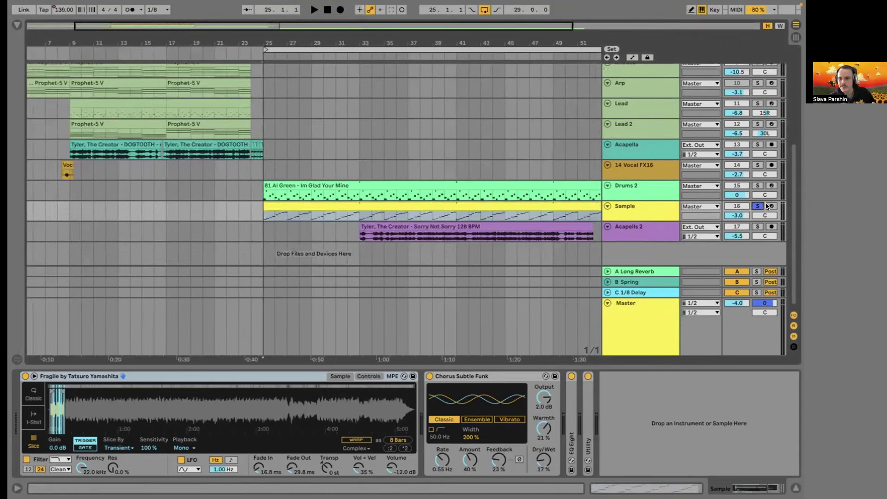
{"action": "left_click_drag", "start_coordinate": [229, 393], "coordinate": [378, 408]}
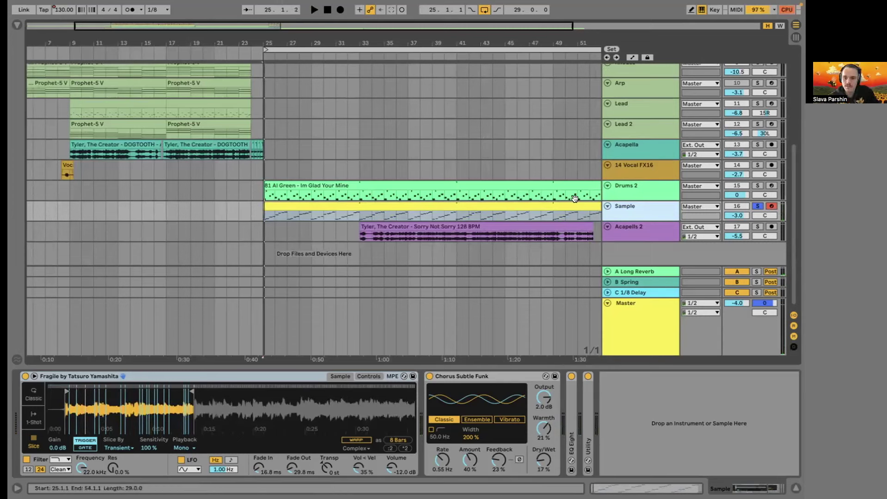
Examine the Sample clip and the sliced Al Green drum loop on Drums 2, and place the insert mark at bar 23.
{"action": "left_click", "coordinate": [454, 204]}
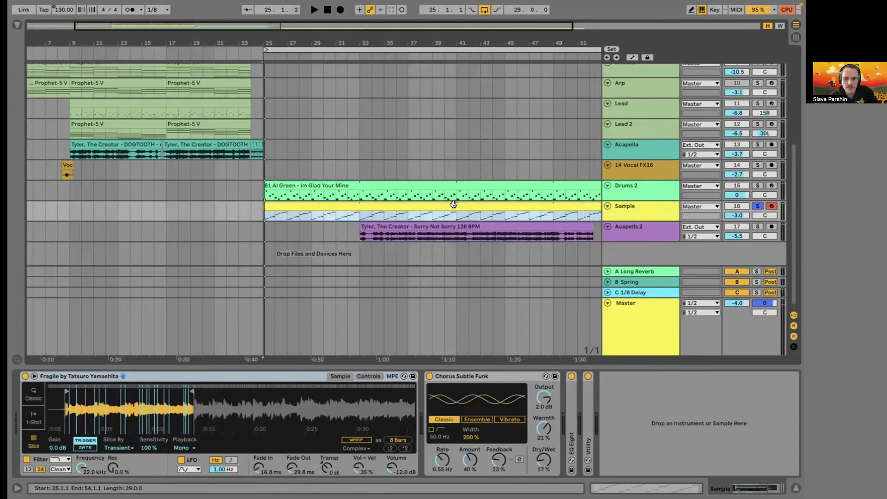
{"action": "scroll", "coordinate": [282, 111], "scroll_direction": "up", "scroll_amount": 10}
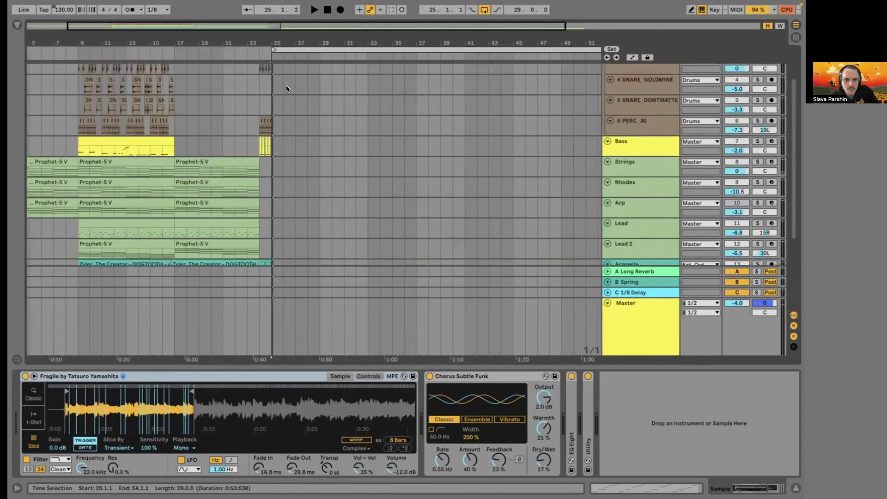
{"action": "scroll", "coordinate": [277, 74], "scroll_direction": "right", "scroll_amount": 1}
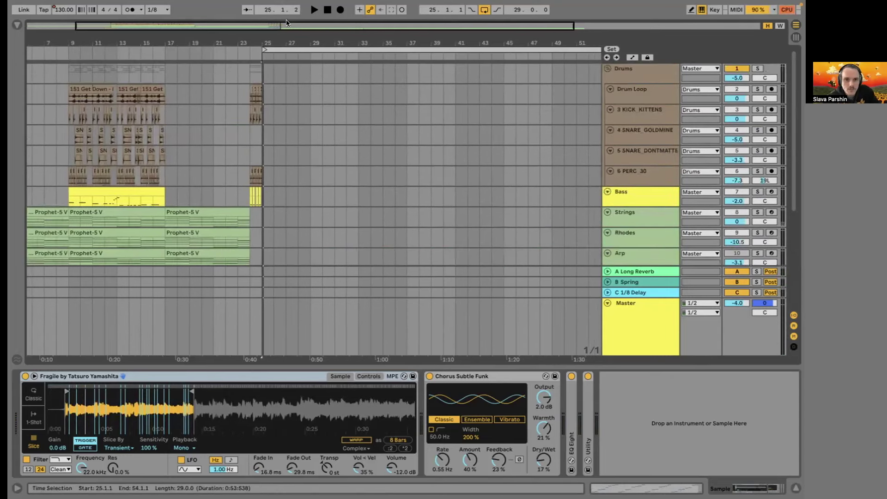
{"action": "left_click", "coordinate": [265, 47]}
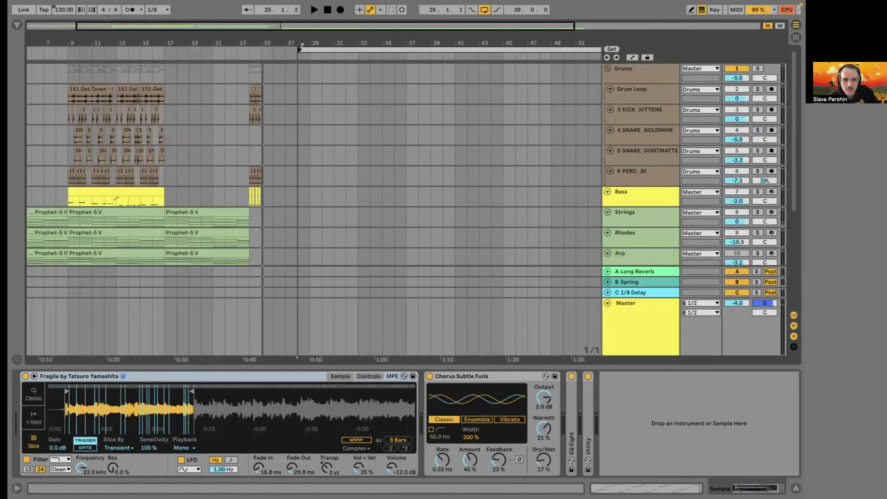
{"action": "scroll", "coordinate": [284, 149], "scroll_direction": "down", "scroll_amount": 8}
{"action": "scroll", "coordinate": [284, 149], "scroll_direction": "left", "scroll_amount": 2}
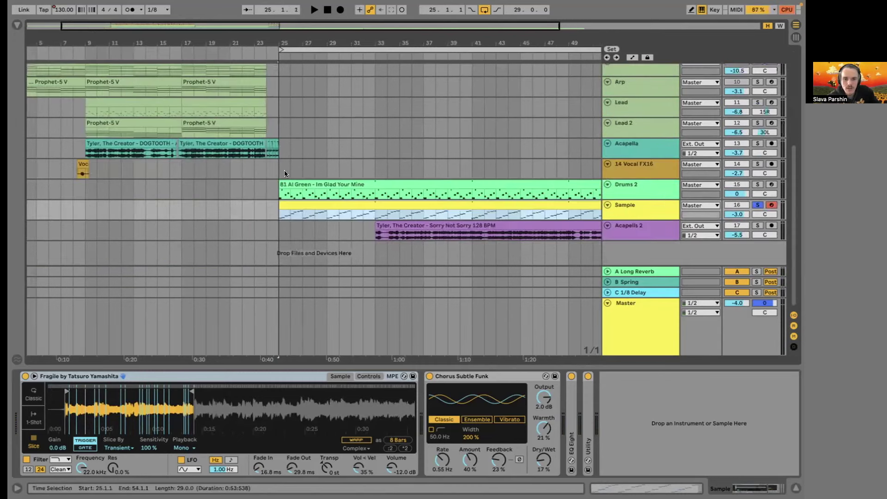
{"action": "left_click", "coordinate": [283, 181]}
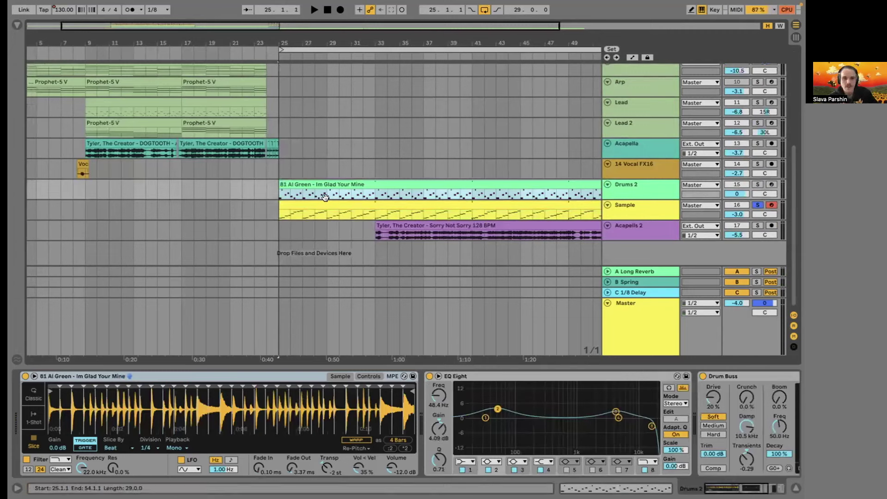
{"action": "left_click", "coordinate": [253, 189]}
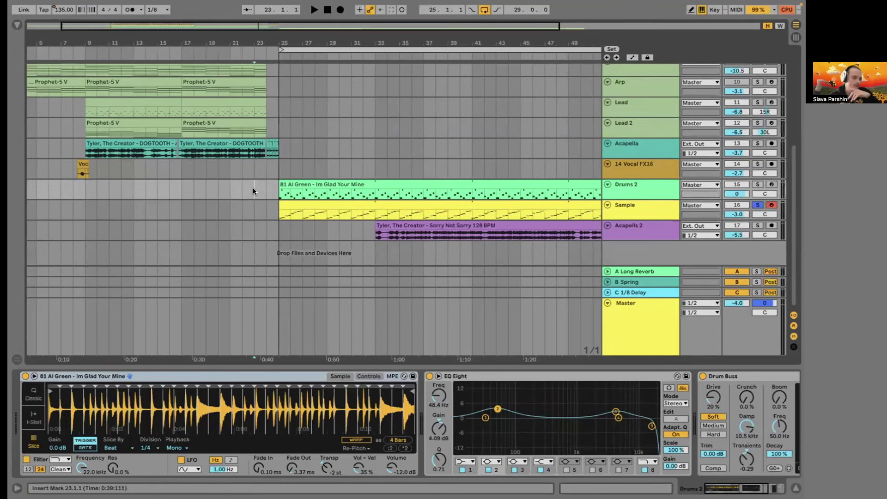
Unsolo the Sample track and freeze all the tracks from Bass through Acapella 2.
{"action": "left_click", "coordinate": [756, 204]}
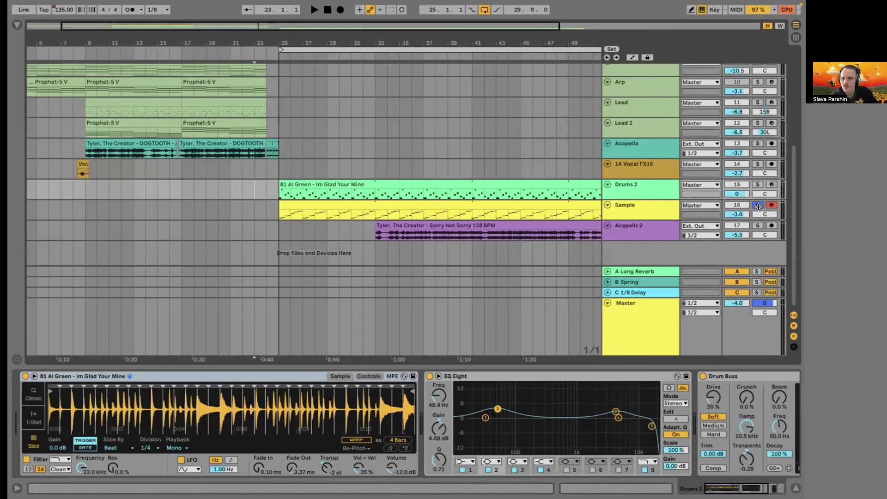
{"action": "left_click", "coordinate": [666, 226]}
{"action": "scroll", "coordinate": [665, 161], "scroll_direction": "up", "scroll_amount": 5}
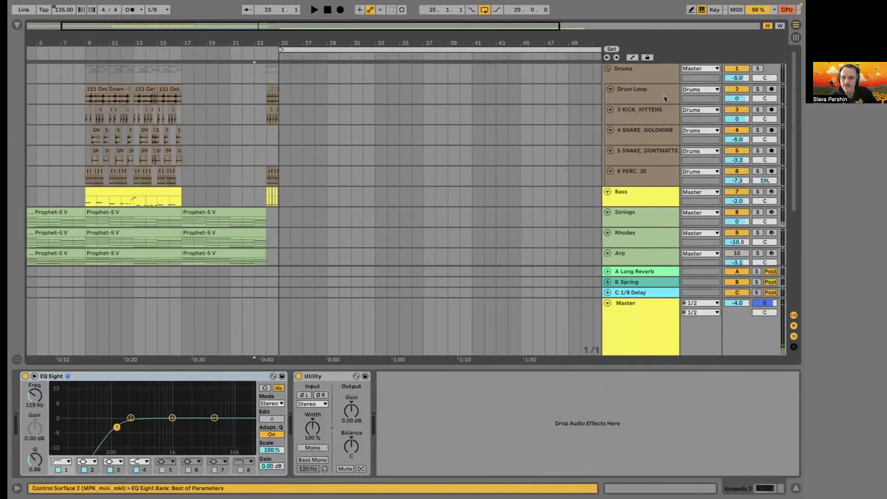
{"action": "left_click", "coordinate": [646, 191], "text": "shift"}
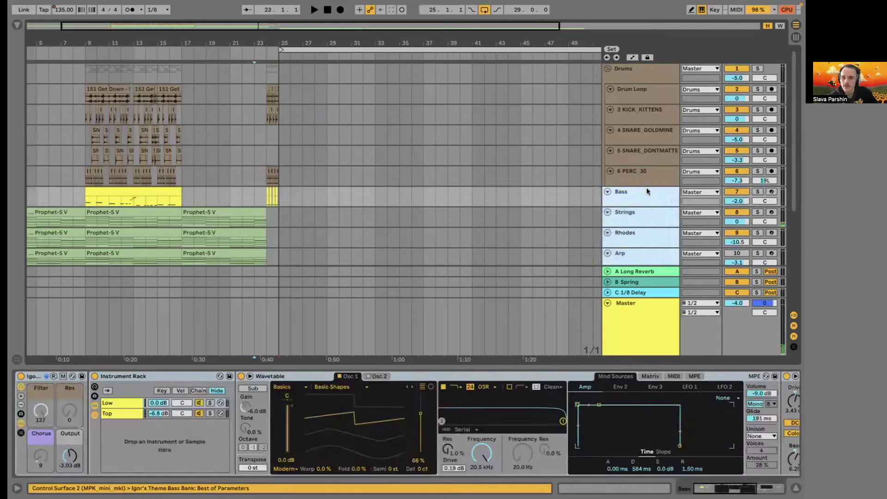
{"action": "right_click", "coordinate": [646, 191]}
{"action": "left_click", "coordinate": [670, 247]}
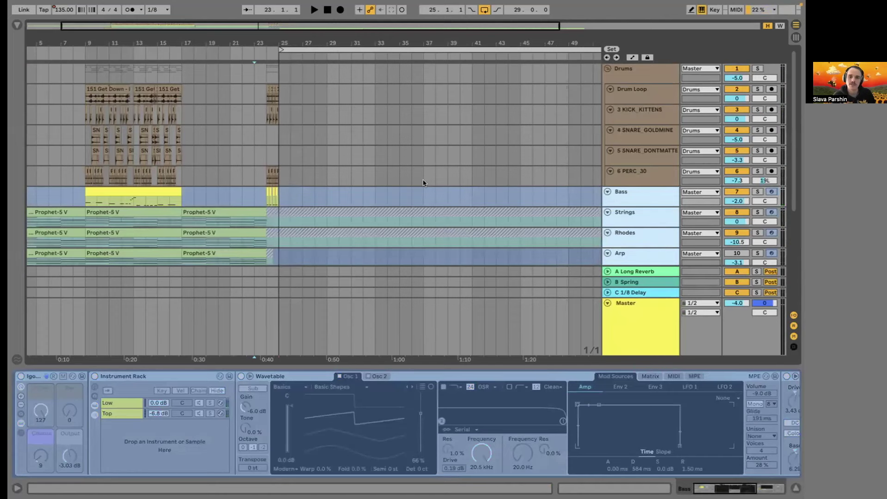
Play the frozen arrangement from bar 22 to hear the transition into the second beat.
{"action": "key", "text": "space"}
{"action": "left_click", "coordinate": [259, 148]}
{"action": "key", "text": "space"}
{"action": "left_click", "coordinate": [240, 154]}
{"action": "key", "text": "space"}
{"action": "scroll", "coordinate": [306, 190], "scroll_direction": "down", "scroll_amount": 4}
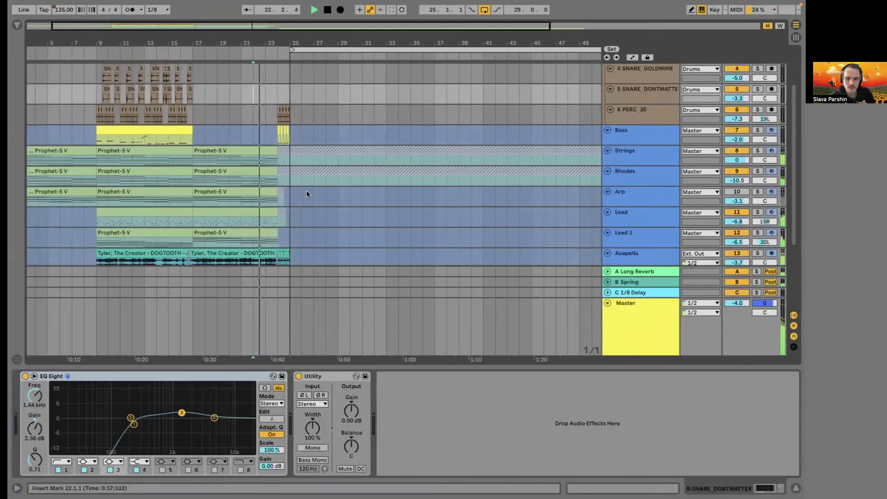
Lower the Master track's volume to -7.8 dB while the arrangement plays.
{"action": "scroll", "coordinate": [428, 203], "scroll_direction": "down", "scroll_amount": 3}
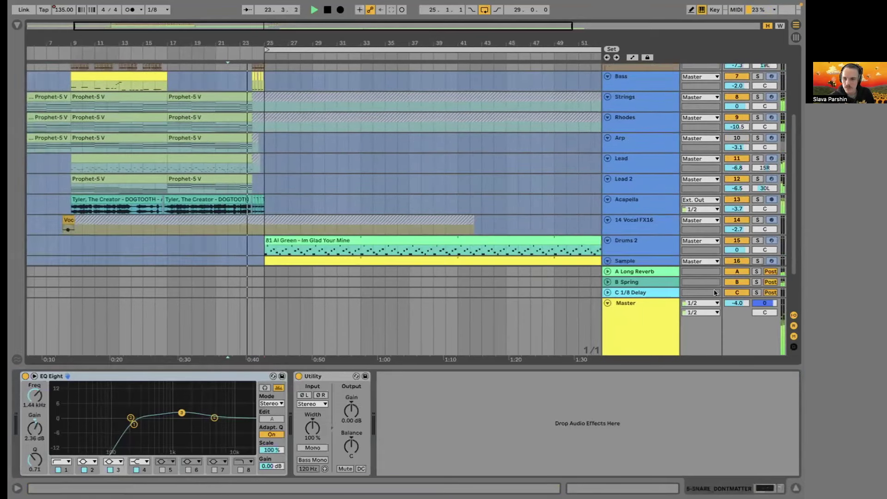
{"action": "left_click", "coordinate": [734, 304]}
{"action": "left_click_drag", "start_coordinate": [734, 305], "coordinate": [734, 319]}
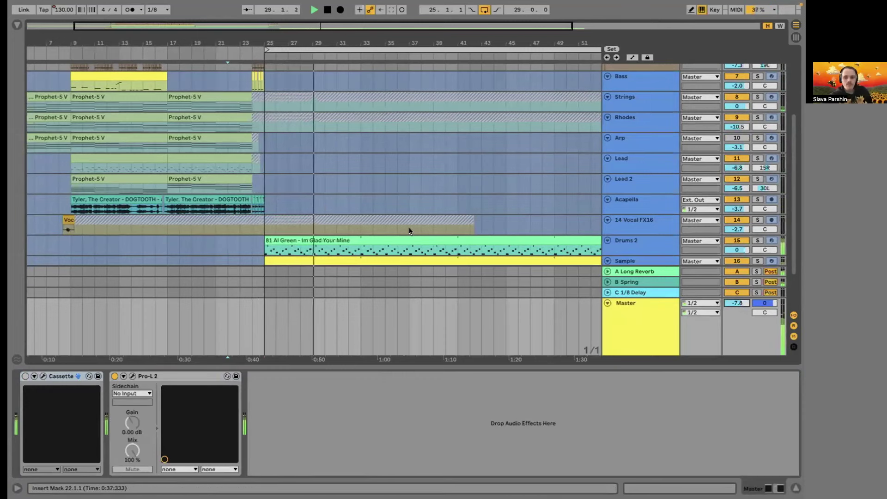
Lower the Acapella 2 track's volume to -8.5 dB, place the insert mark at bar 38, and stop playback.
{"action": "scroll", "coordinate": [351, 208], "scroll_direction": "down", "scroll_amount": 3}
{"action": "scroll", "coordinate": [360, 208], "scroll_direction": "left", "scroll_amount": 2}
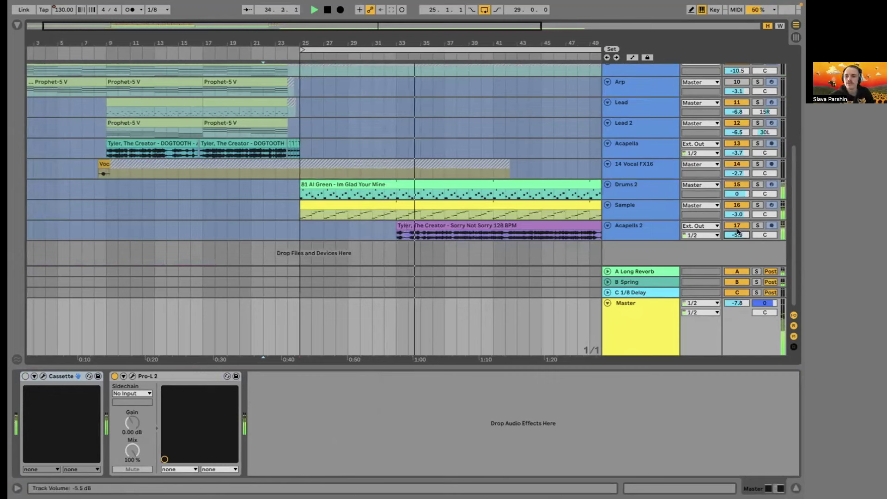
{"action": "left_click_drag", "start_coordinate": [736, 228], "coordinate": [737, 231]}
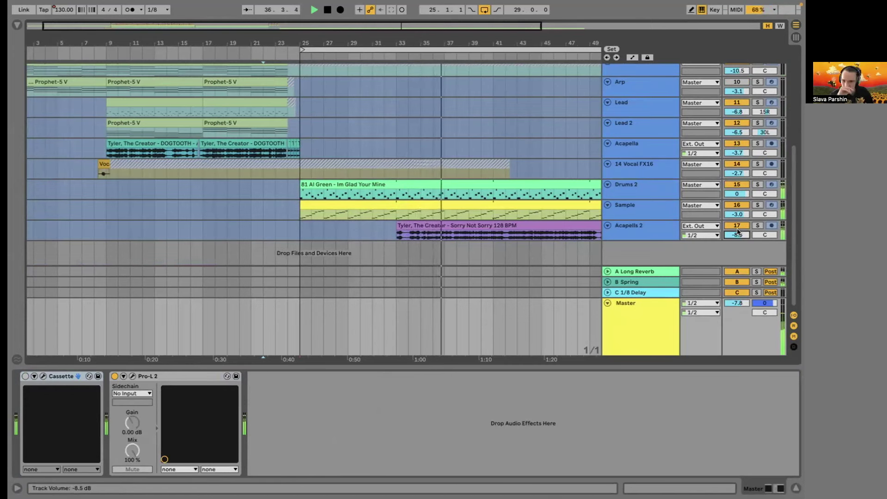
{"action": "left_click", "coordinate": [455, 263]}
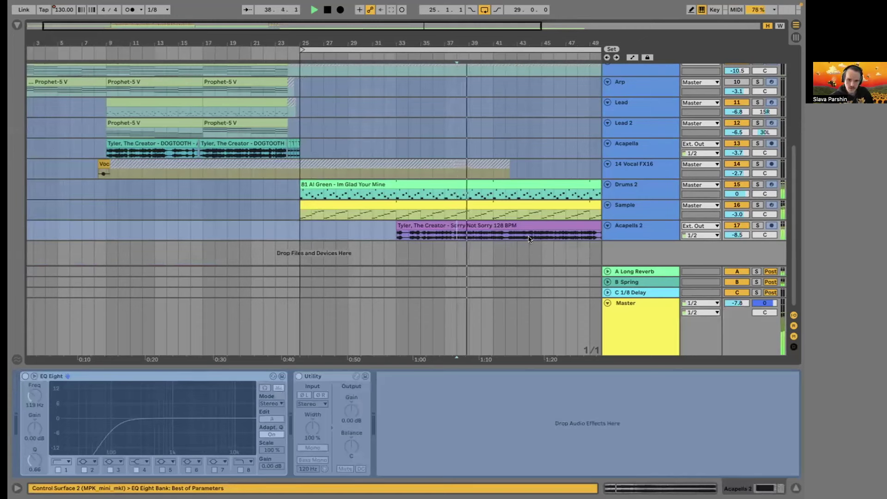
{"action": "key", "text": "space"}
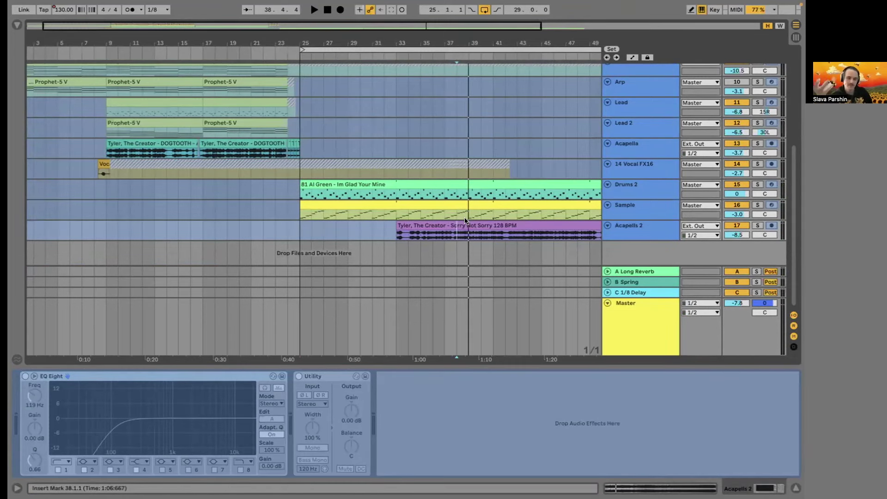
Fold the Drums group and insert a new audio track below Acapella 2.
{"action": "scroll", "coordinate": [492, 200], "scroll_direction": "up", "scroll_amount": 5}
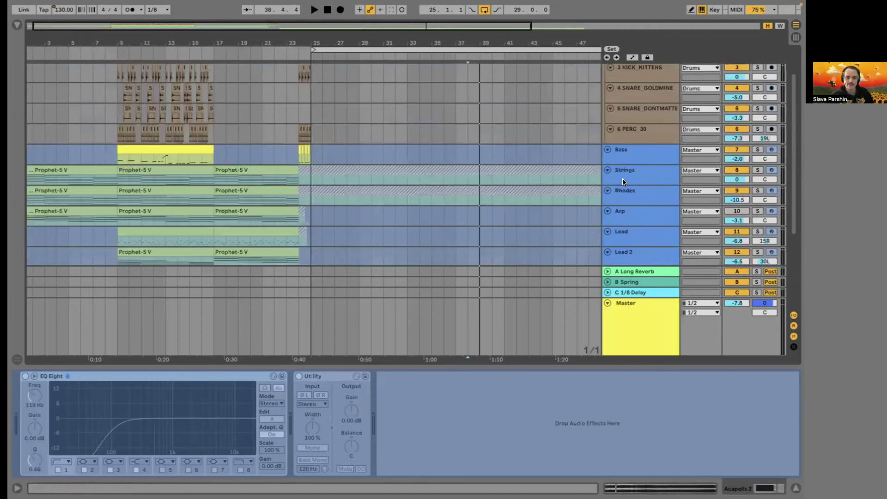
{"action": "scroll", "coordinate": [601, 112], "scroll_direction": "up", "scroll_amount": 2}
{"action": "left_click", "coordinate": [606, 68]}
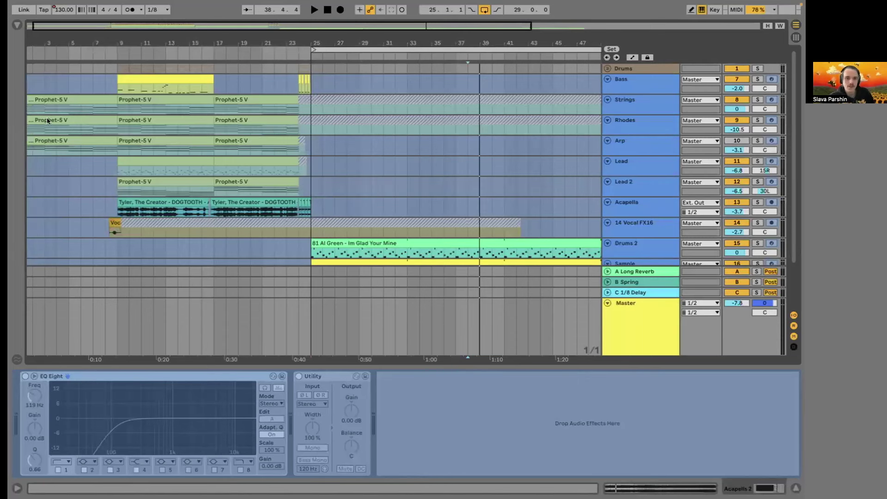
{"action": "scroll", "coordinate": [516, 192], "scroll_direction": "down", "scroll_amount": 3}
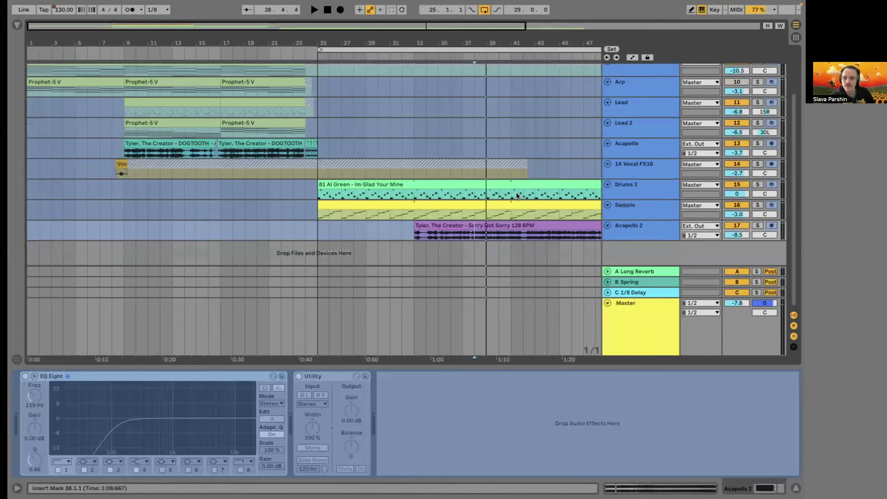
{"action": "left_click", "coordinate": [631, 236]}
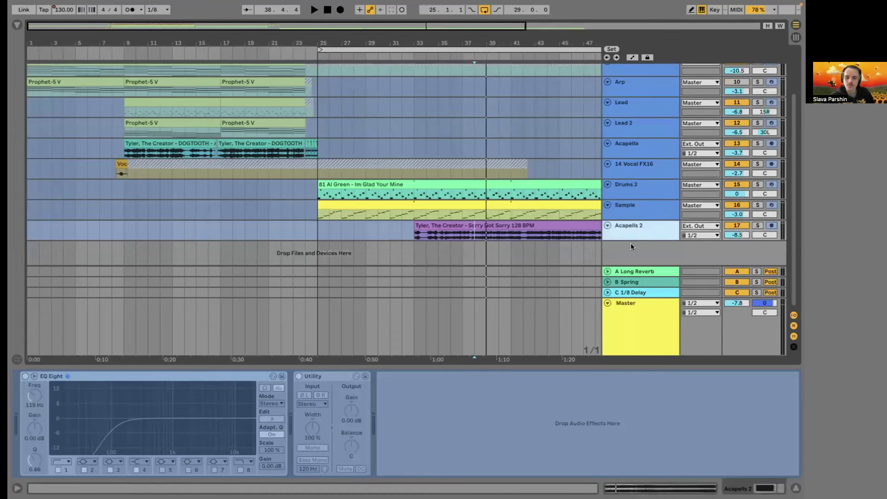
{"action": "key", "text": "ctrl+t"}
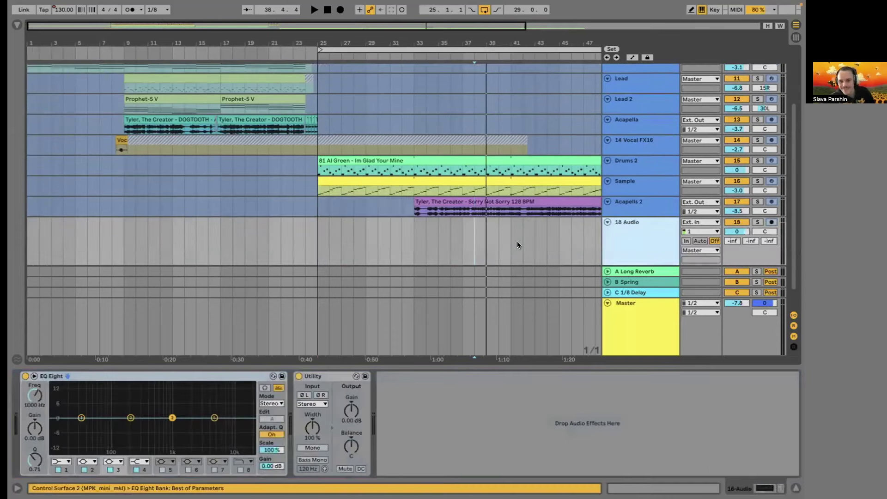
Add Tyler, The Creator - A Boy Is A Gun 80 BPM.mp3 from the Tyler Workshop acapella sounds to the new audio track at bar 9.
{"action": "left_click", "coordinate": [278, 389]}
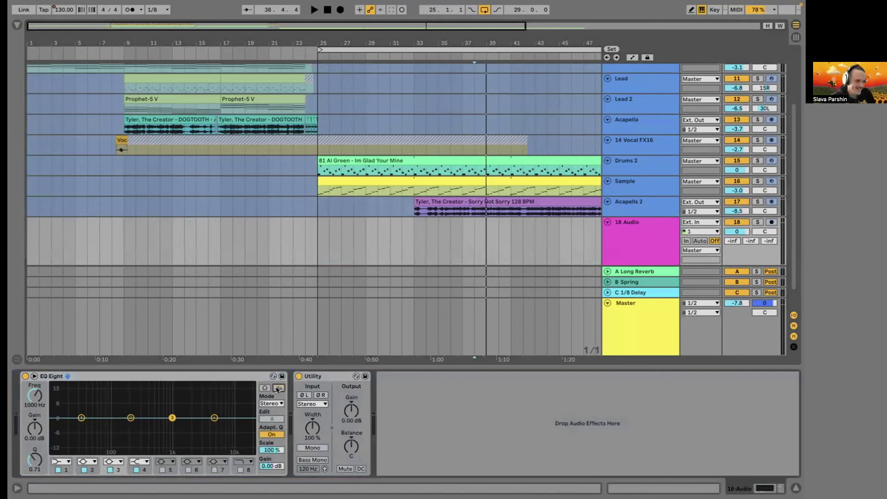
{"action": "left_click", "coordinate": [17, 25]}
{"action": "left_click", "coordinate": [242, 375]}
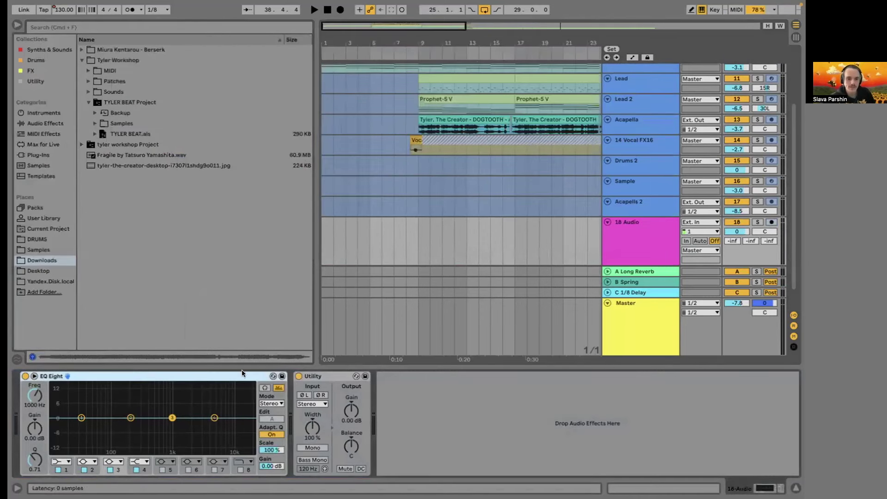
{"action": "left_click", "coordinate": [88, 92]}
{"action": "left_click_drag", "start_coordinate": [104, 113], "coordinate": [420, 226]}
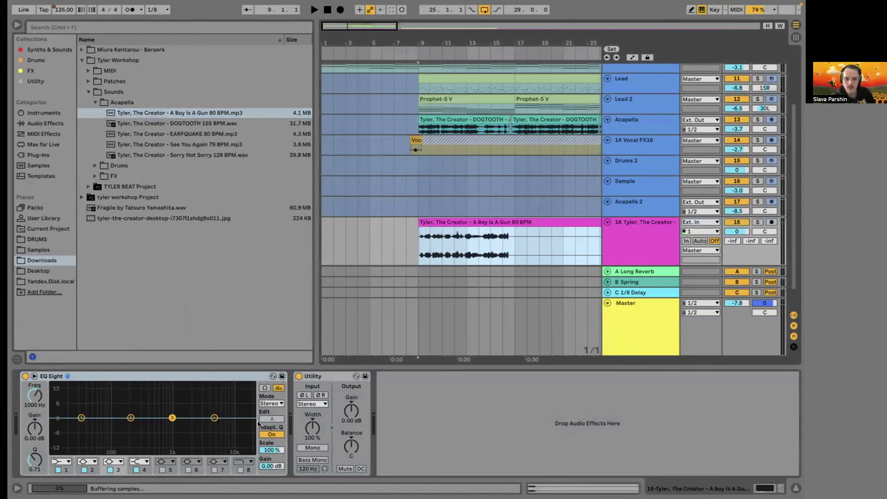
Solo the A Boy Is A Gun track and play it from bar 9 in short passes to examine its EQ Eight spectrum.
{"action": "left_click", "coordinate": [278, 388]}
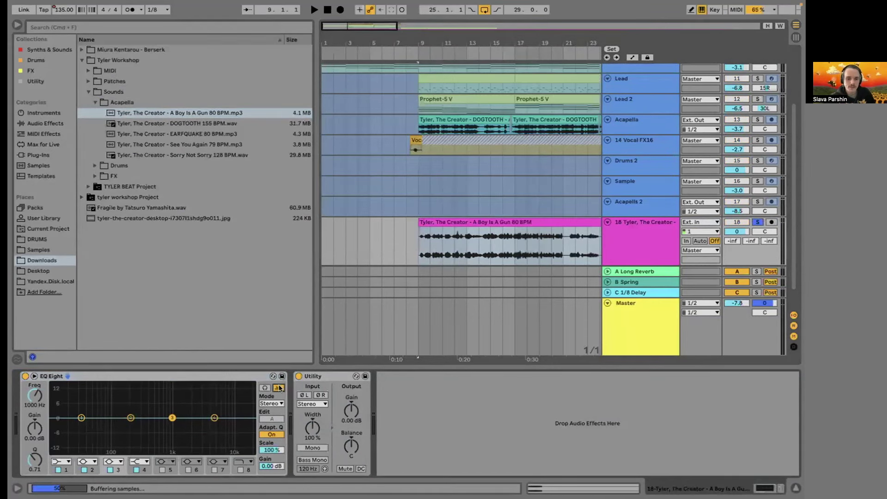
{"action": "left_click", "coordinate": [278, 387]}
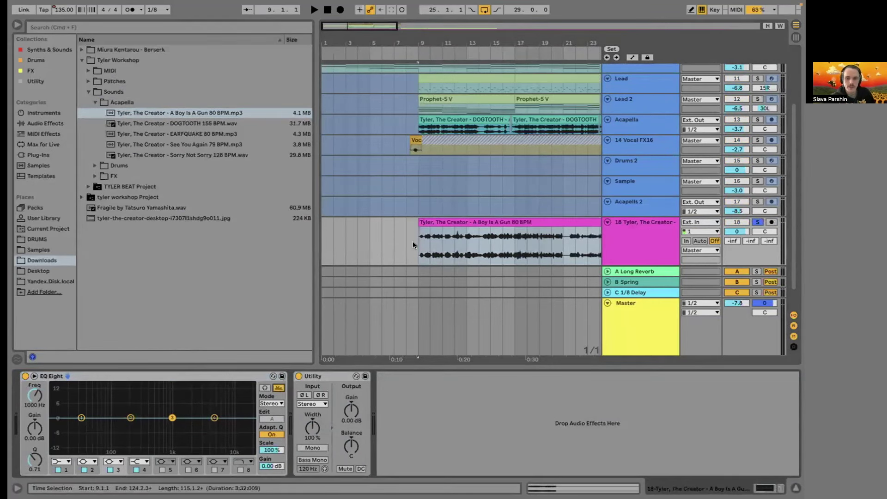
{"action": "left_click", "coordinate": [432, 247]}
{"action": "key", "text": "space"}
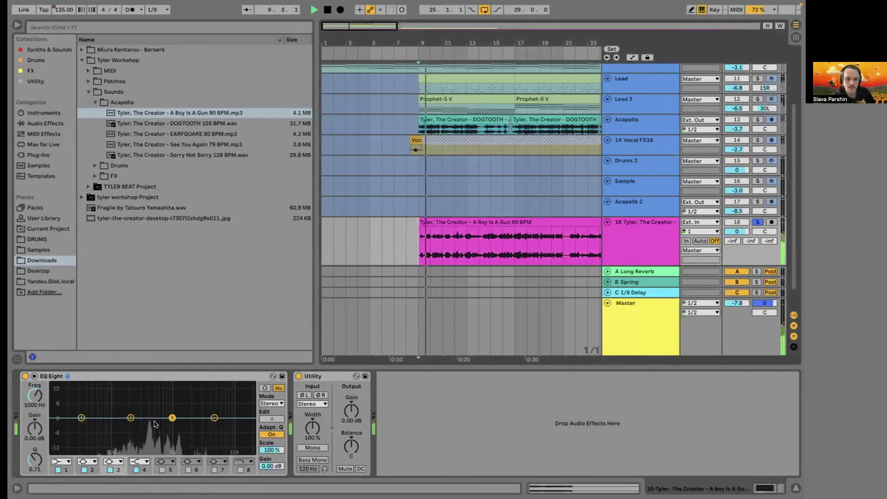
{"action": "key", "text": "space"}
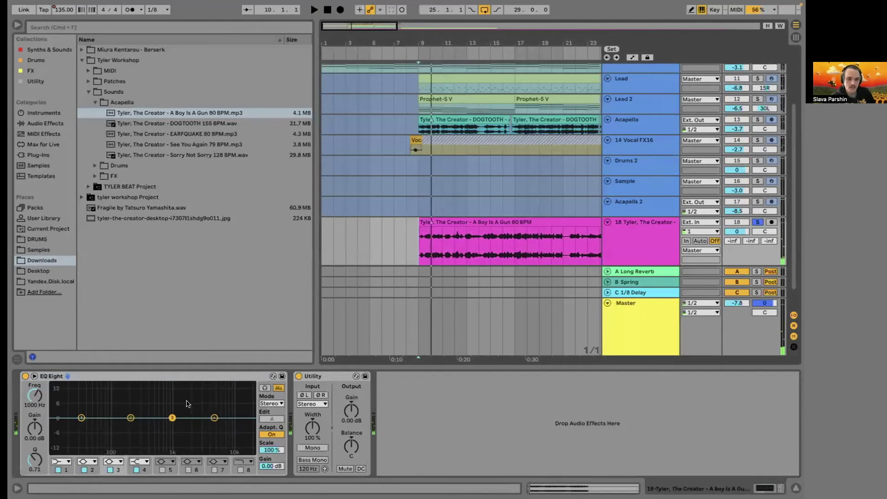
{"action": "key", "text": "space"}
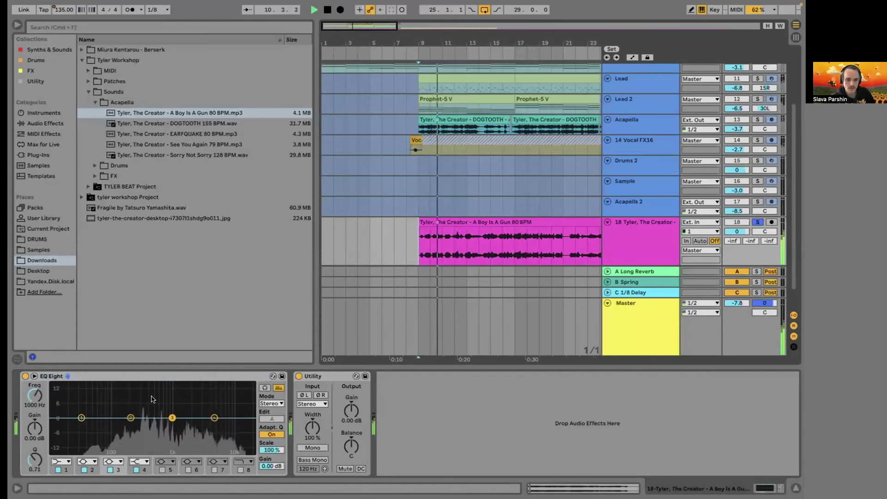
{"action": "key", "text": "space"}
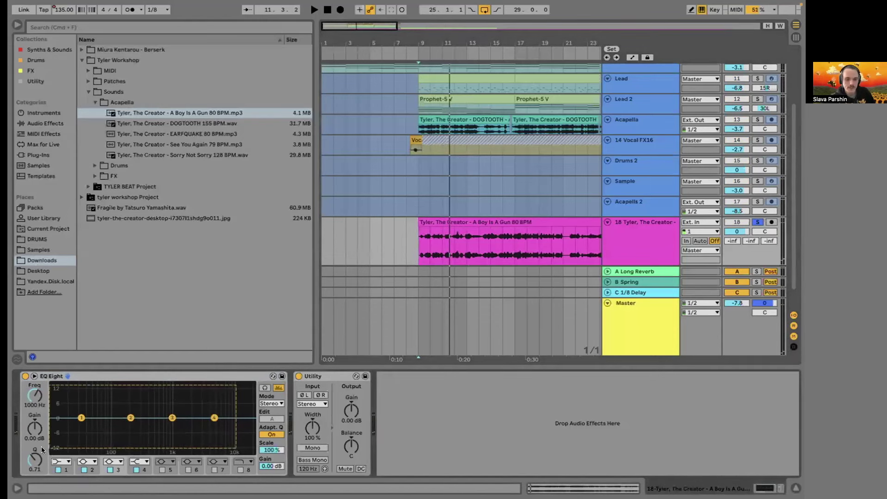
Select all the EQ Eight bands on the A Boy Is A Gun track, then only the second band, and examine the analyzer option.
{"action": "left_click_drag", "start_coordinate": [237, 399], "coordinate": [66, 481]}
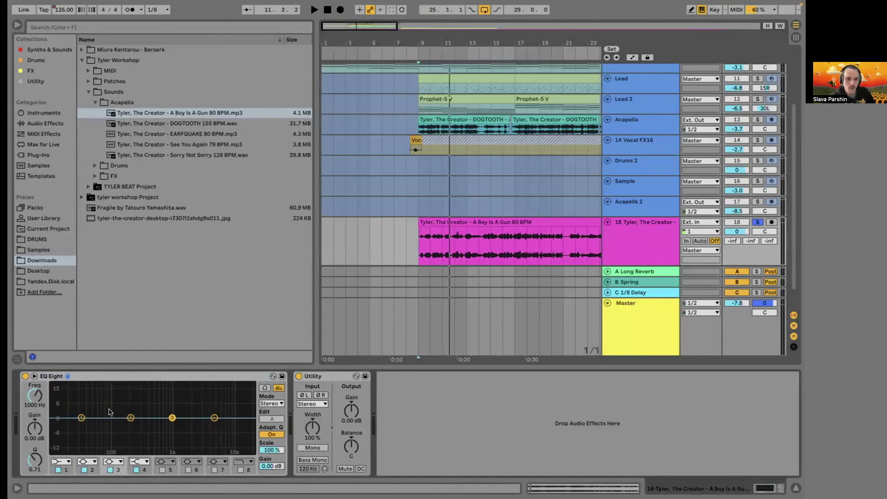
{"action": "left_click", "coordinate": [131, 417]}
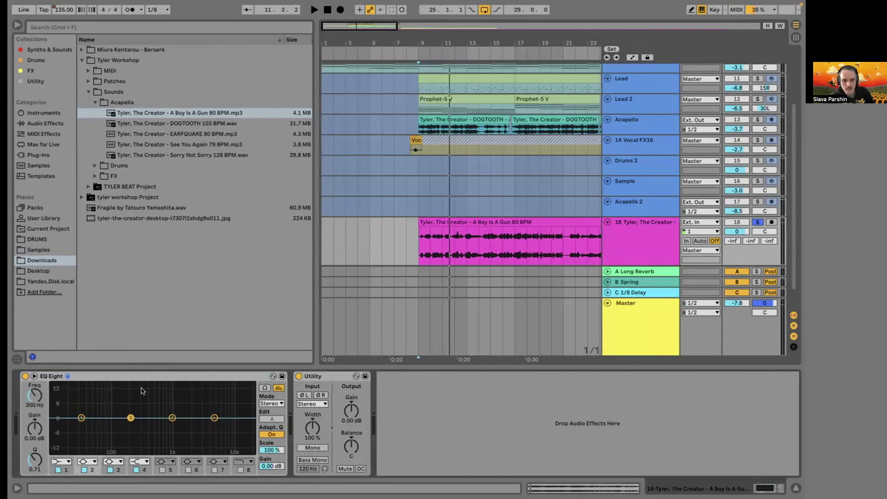
{"action": "left_click", "coordinate": [276, 389]}
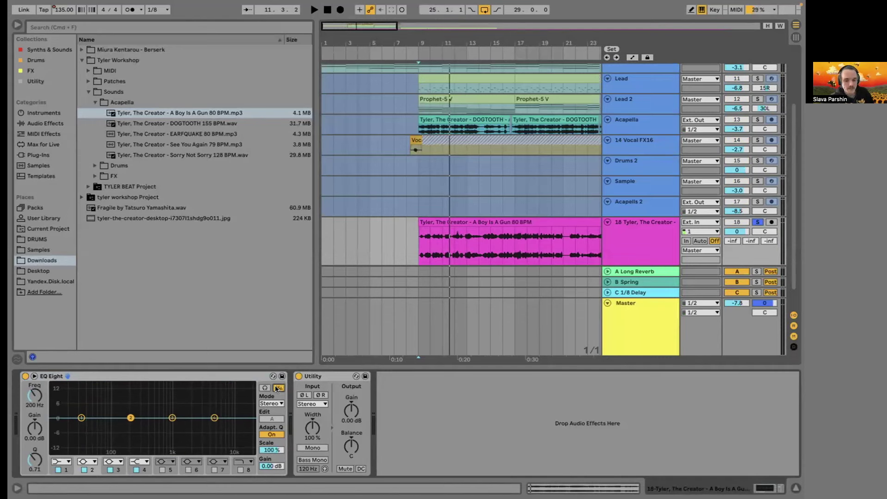
Try a low-cut filter at 84.3 Hz on EQ Eight's first band during playback, switch the band off and select the second band.
{"action": "key", "text": "space"}
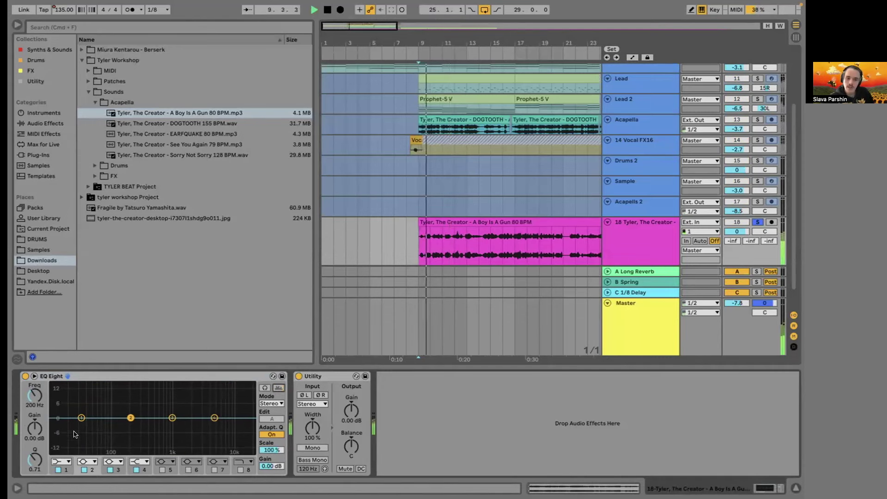
{"action": "left_click", "coordinate": [65, 461]}
{"action": "left_click", "coordinate": [56, 403]}
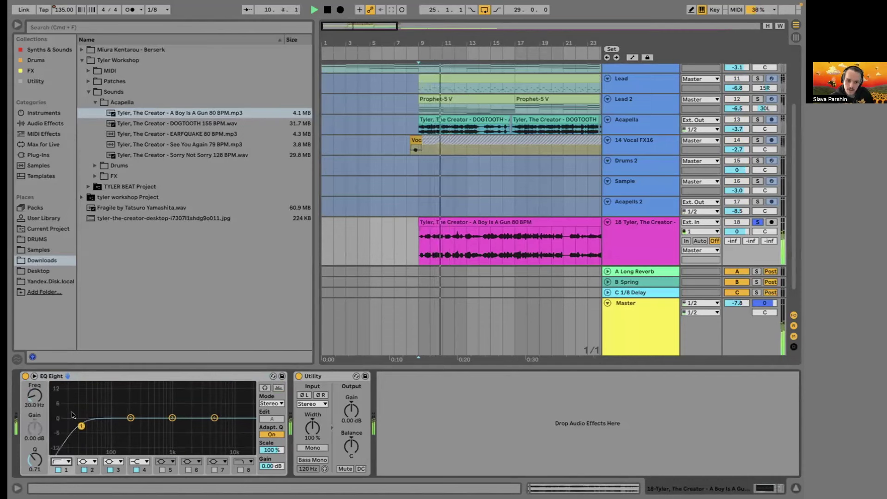
{"action": "left_click_drag", "start_coordinate": [81, 418], "coordinate": [107, 426]}
{"action": "left_click", "coordinate": [58, 469]}
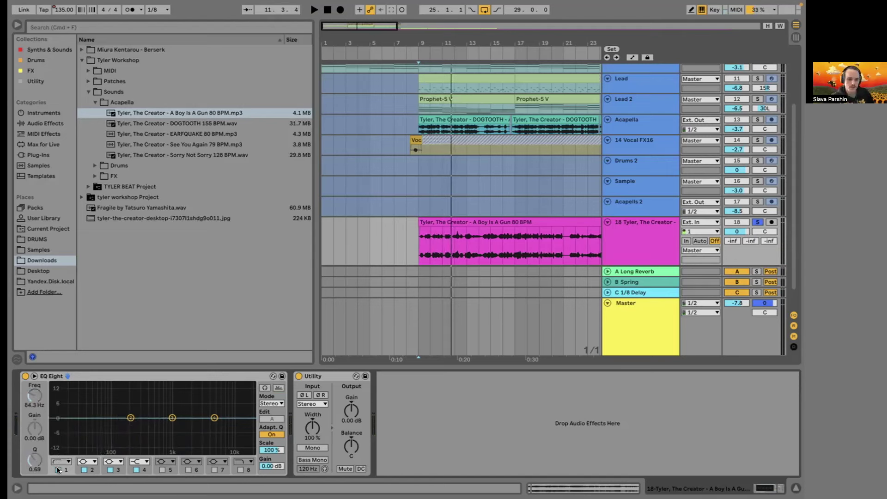
{"action": "left_click", "coordinate": [130, 418]}
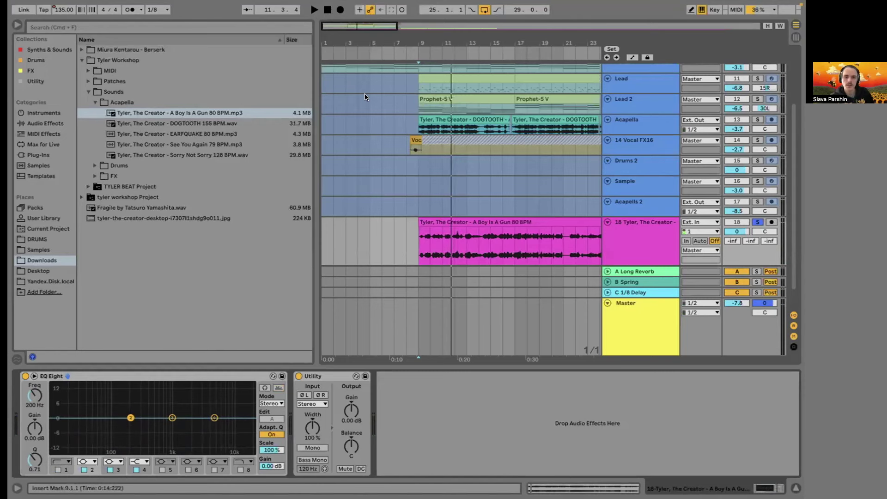
Delete the A Boy Is A Gun audio track and hide the device view.
{"action": "left_click", "coordinate": [412, 244]}
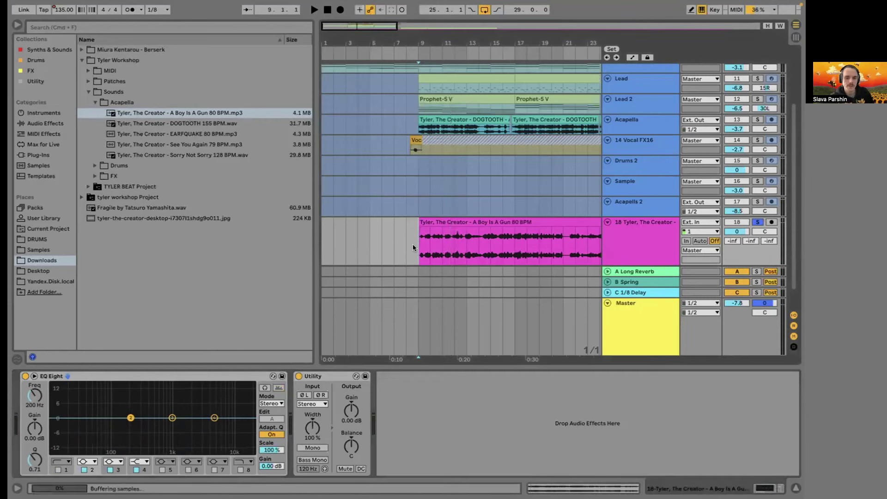
{"action": "key", "text": "minus"}
{"action": "key", "text": "minus"}
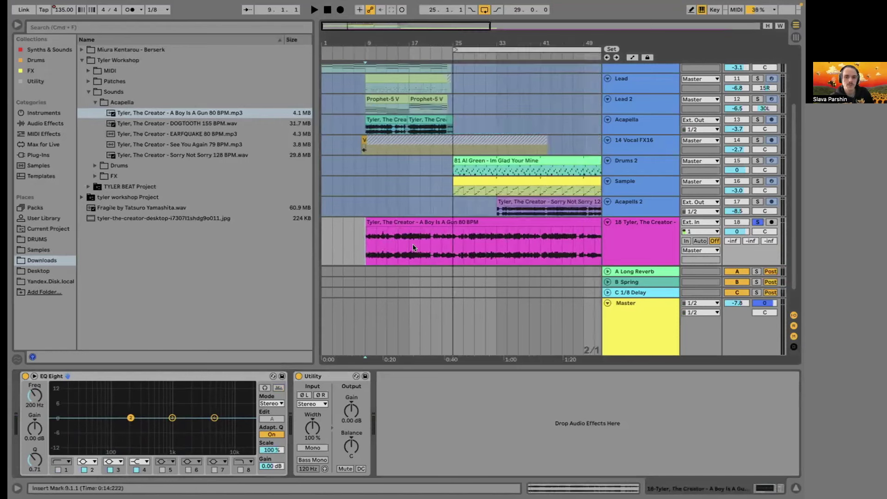
{"action": "left_click", "coordinate": [630, 245]}
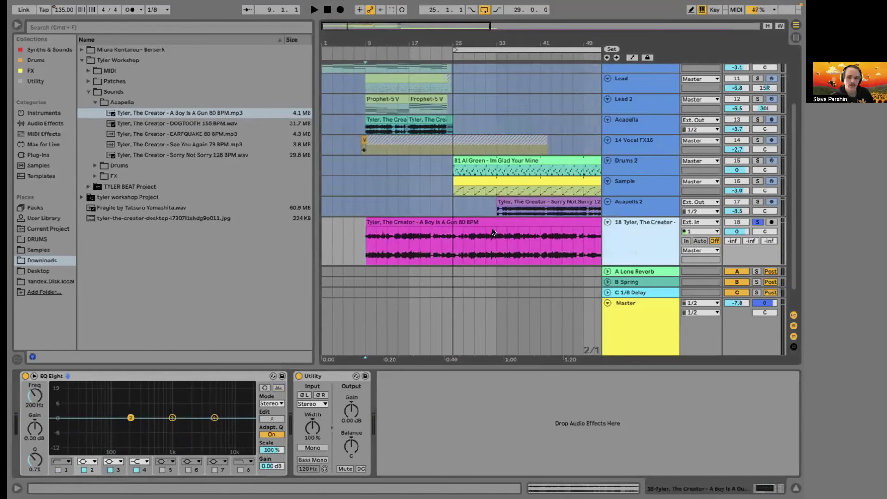
{"action": "key", "text": "Delete"}
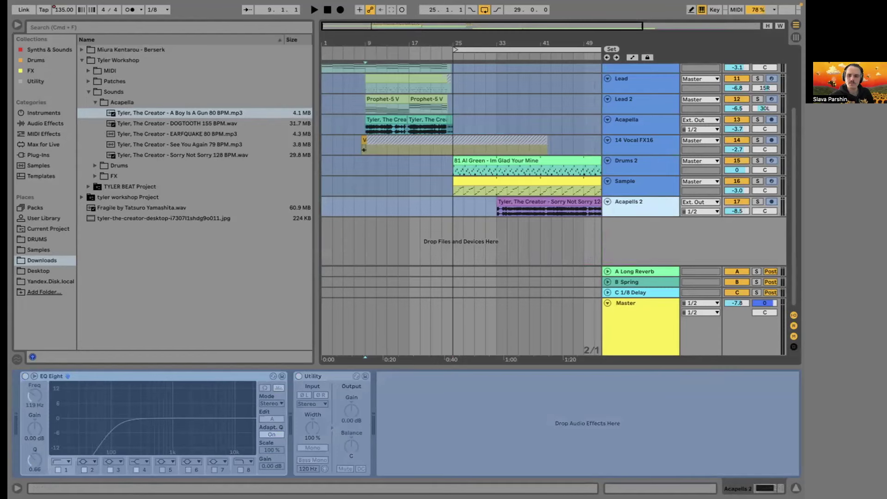
{"action": "key", "text": "super+alt+l"}
{"action": "scroll", "coordinate": [536, 320], "scroll_direction": "right", "scroll_amount": 1}
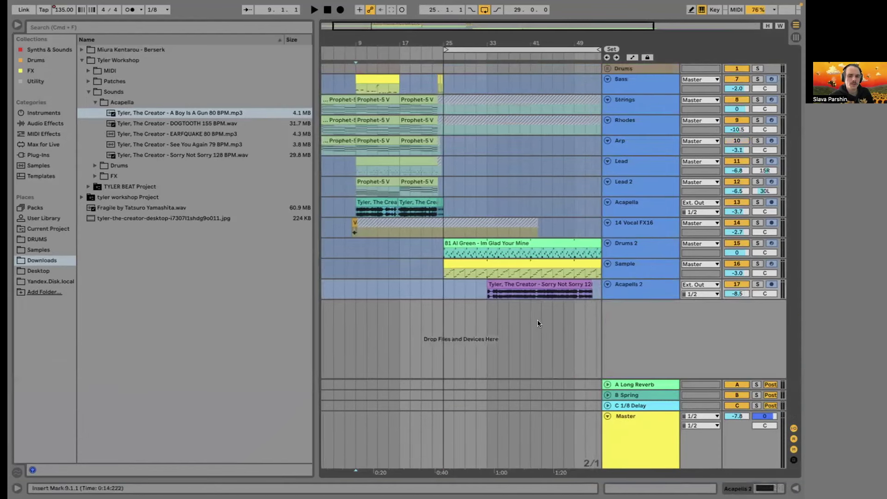
{"action": "scroll", "coordinate": [537, 320], "scroll_direction": "right", "scroll_amount": 3}
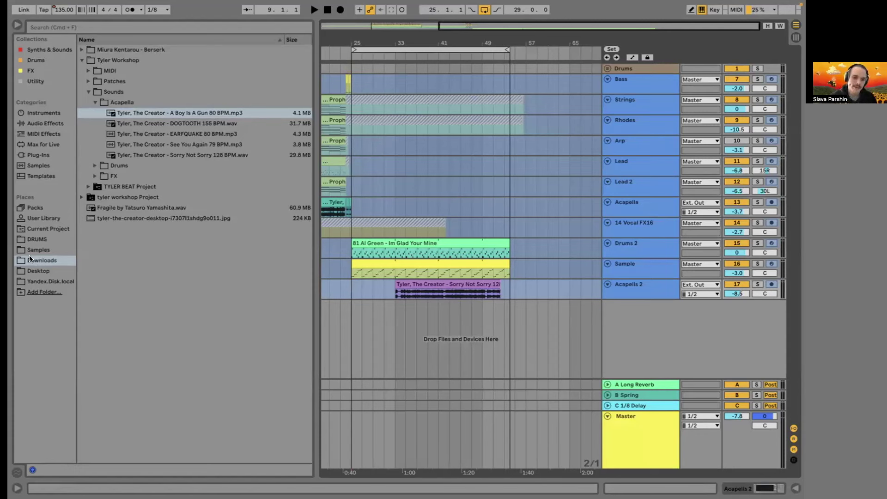
Examine the drum kit folders in the DRUMS place, including DECAP, Questlove Drum Kit (FREE) and The Fantastic Sounds of J Dilla.
{"action": "left_click", "coordinate": [27, 238]}
{"action": "left_click", "coordinate": [106, 80]}
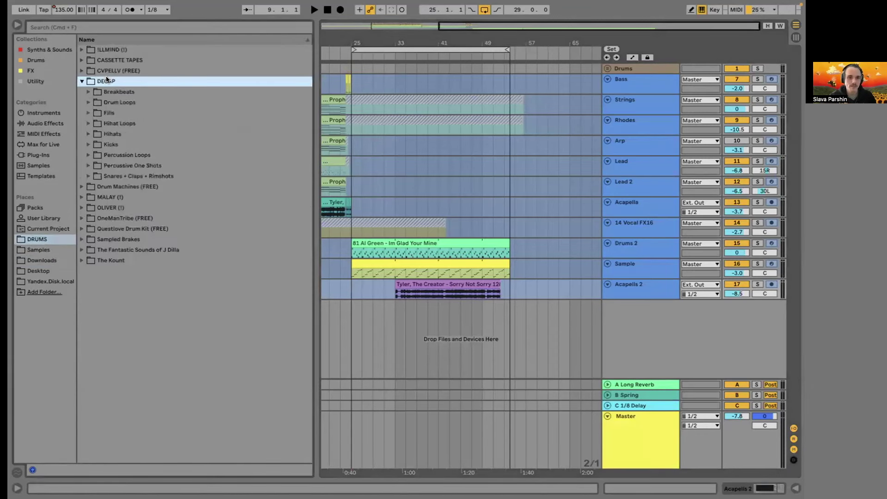
{"action": "left_click", "coordinate": [106, 80]}
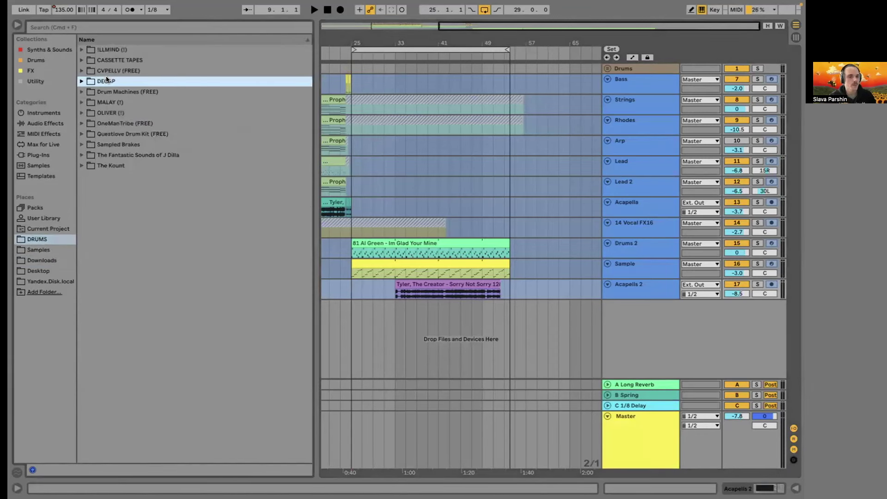
{"action": "key", "text": "Down"}
{"action": "key", "text": "Down"}
{"action": "key", "text": "Down"}
{"action": "key", "text": "Down"}
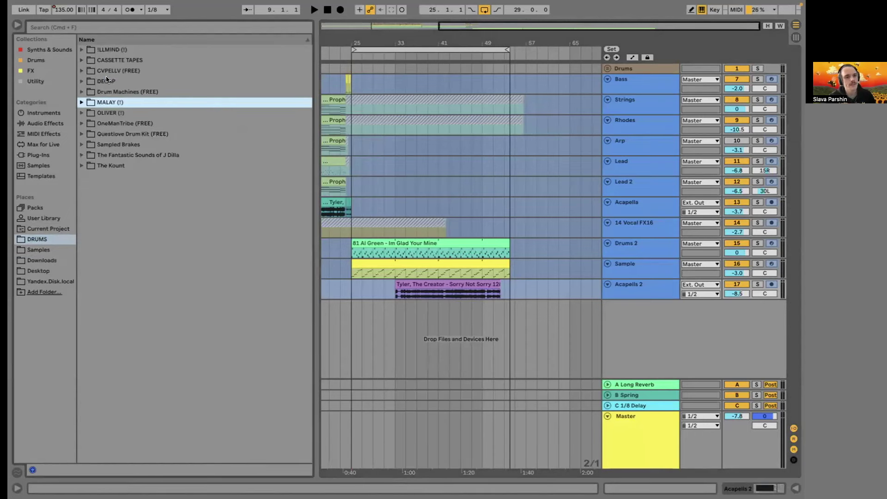
{"action": "key", "text": "Down"}
{"action": "key", "text": "Right"}
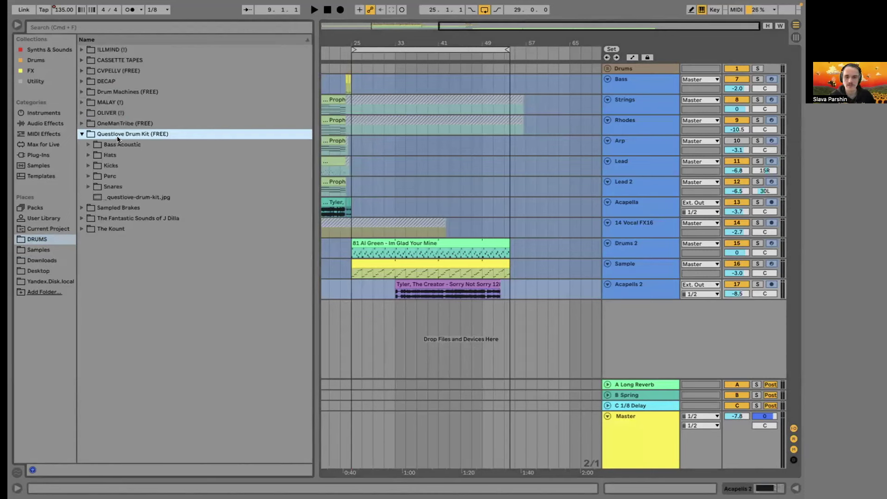
{"action": "key", "text": "Left"}
{"action": "left_click", "coordinate": [134, 157]}
{"action": "left_click", "coordinate": [135, 157]}
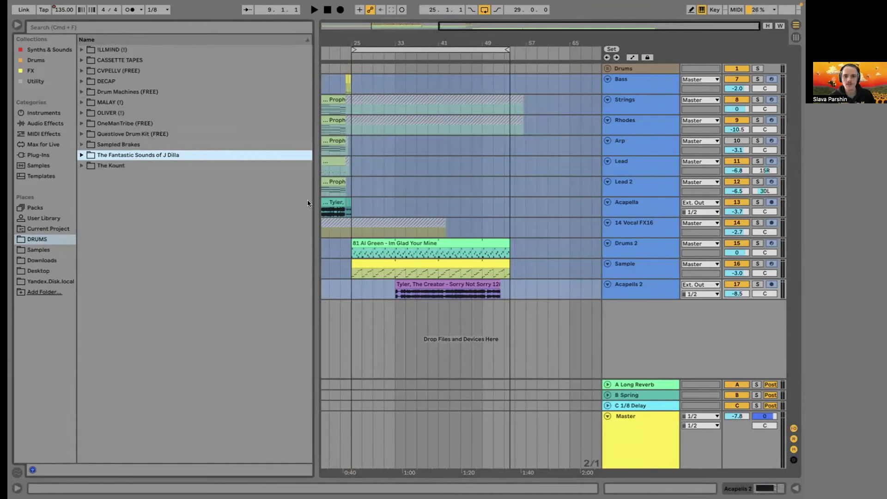
Narrow the browser and select the empty stretch of the Acapella 2 track from bar 1 to bar 25.
{"action": "left_click_drag", "start_coordinate": [316, 194], "coordinate": [234, 183]}
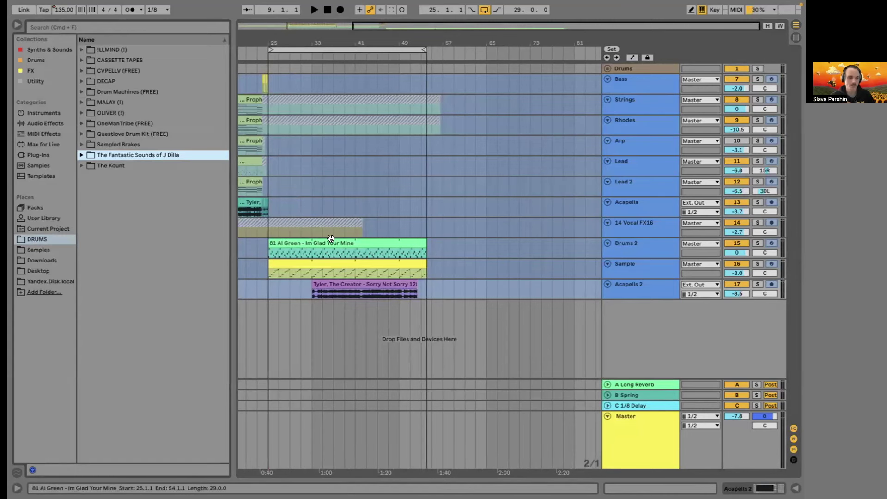
{"action": "scroll", "coordinate": [330, 238], "scroll_direction": "left", "scroll_amount": 5}
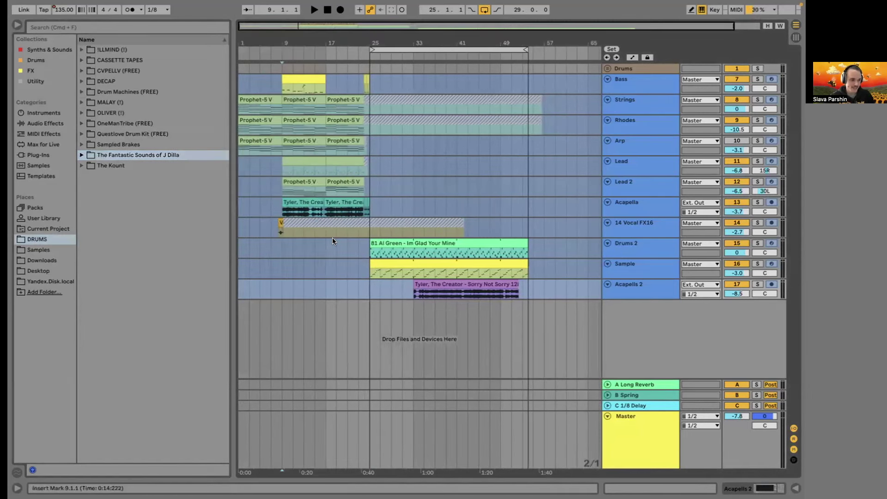
{"action": "left_click_drag", "start_coordinate": [364, 288], "coordinate": [235, 291]}
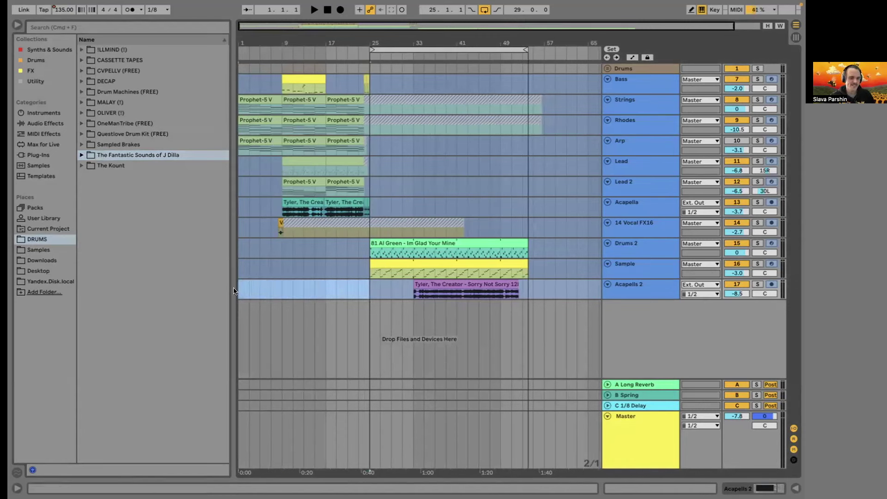